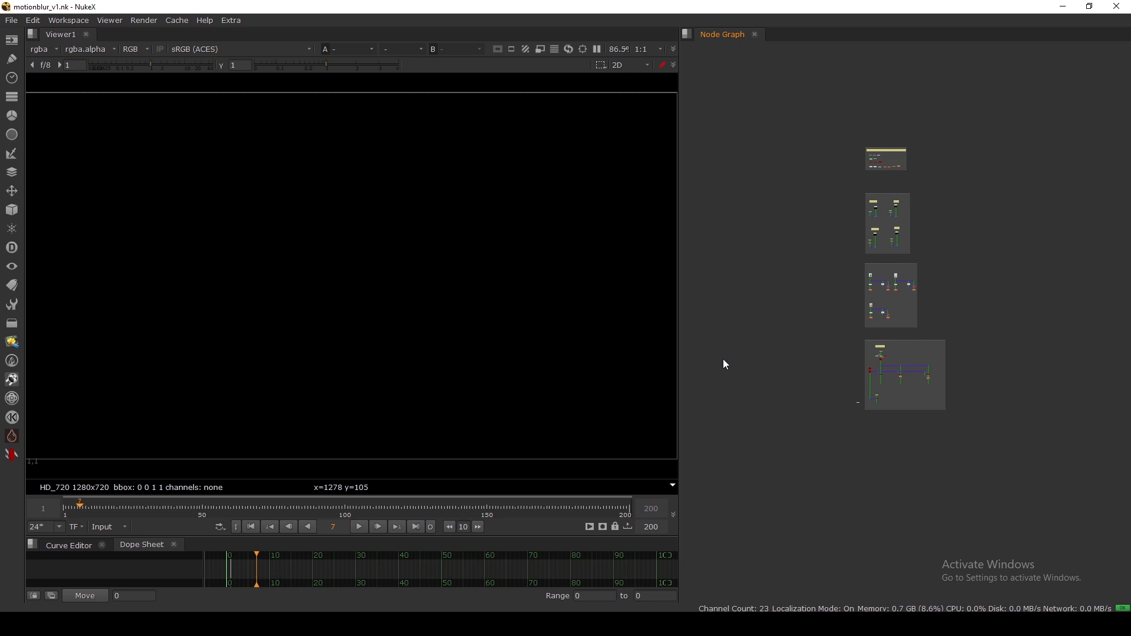
# Select all backdrops, then frame the Motionblur Supported/Generation Nodes backdrop in the Node Graph.
pyautogui.moveTo(825, 83); pyautogui.dragTo(1027, 439)
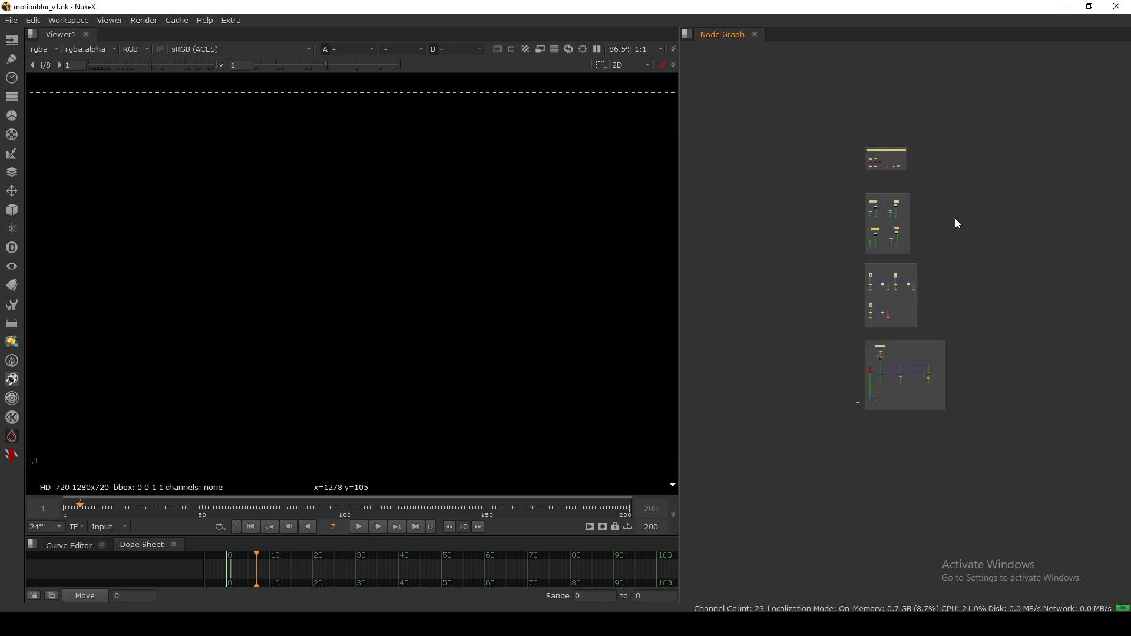
pyautogui.scroll(6, 878, 159)
pyautogui.moveTo(875, 155); pyautogui.dragTo(796, 235, button='middle')
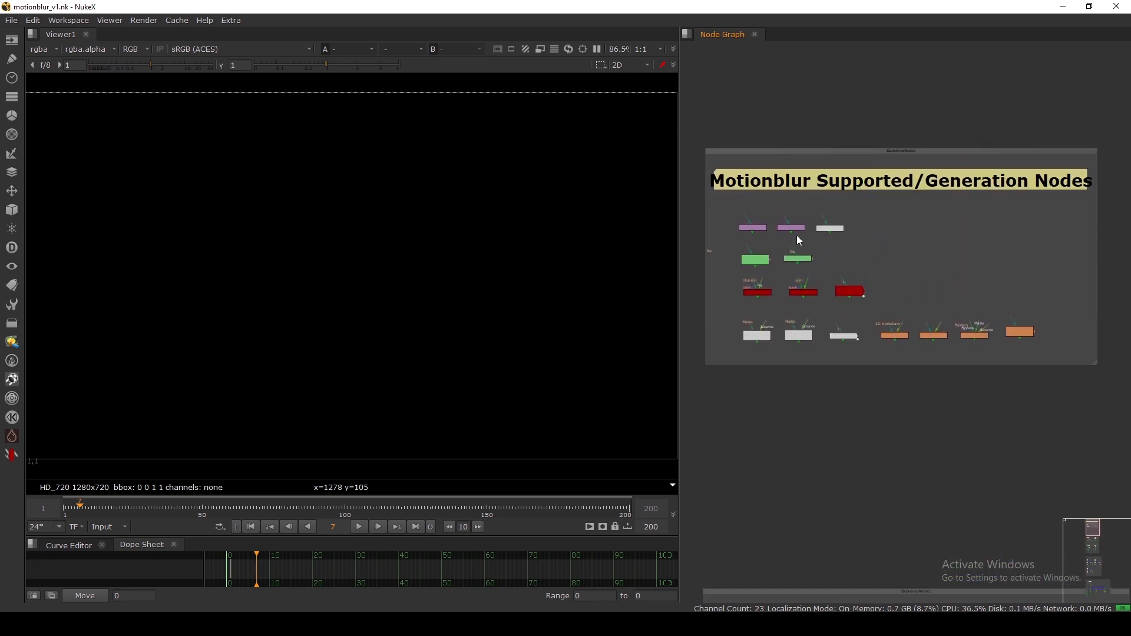
pyautogui.moveTo(772, 152); pyautogui.dragTo(775, 150)
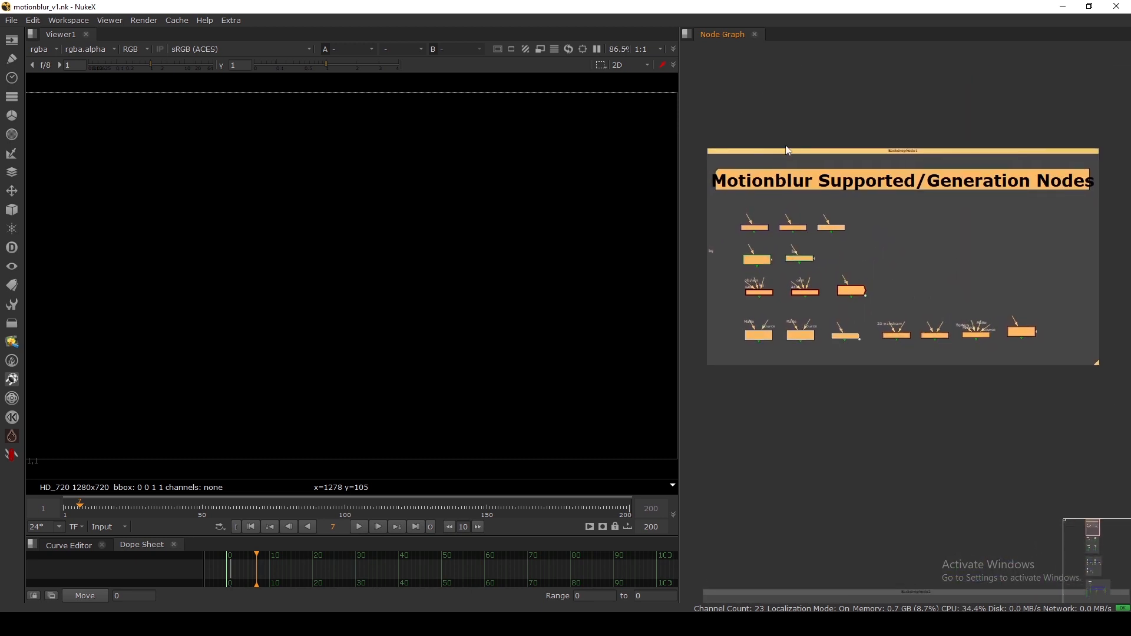
pyautogui.click(797, 136)
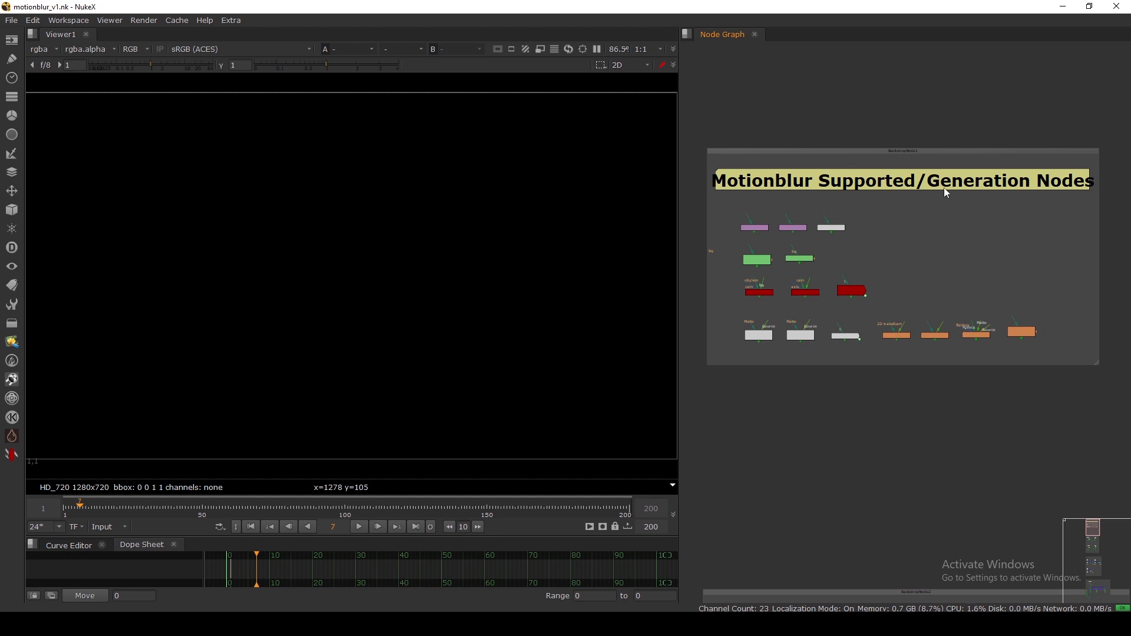
pyautogui.scroll(4, 800, 242)
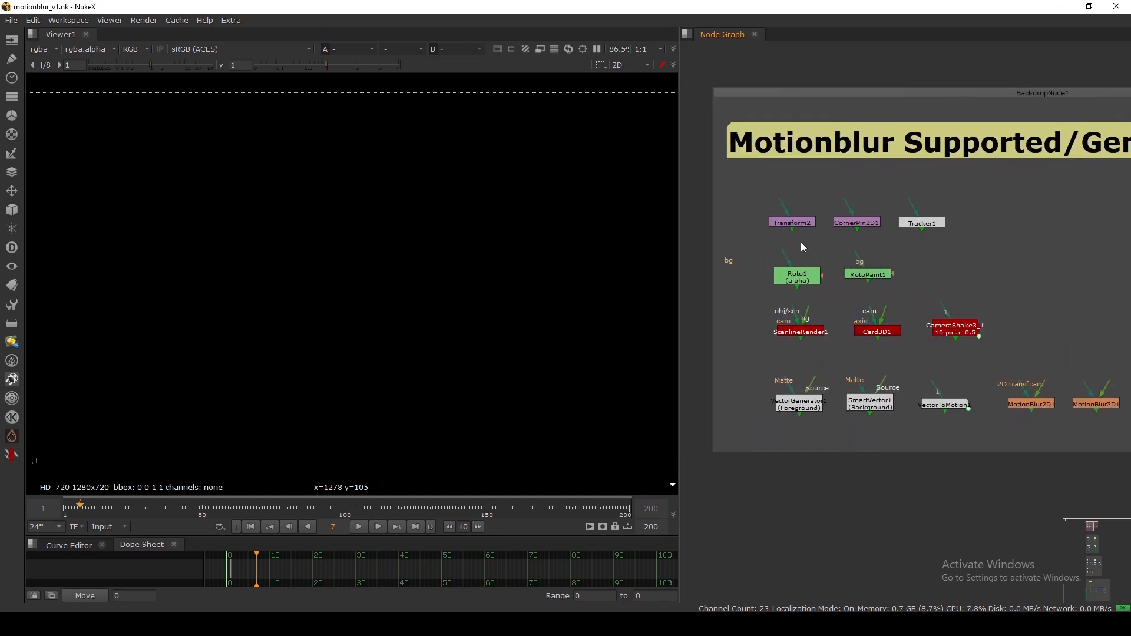
pyautogui.moveTo(804, 239); pyautogui.dragTo(773, 253, button='middle')
pyautogui.scroll(-5, 776, 245)
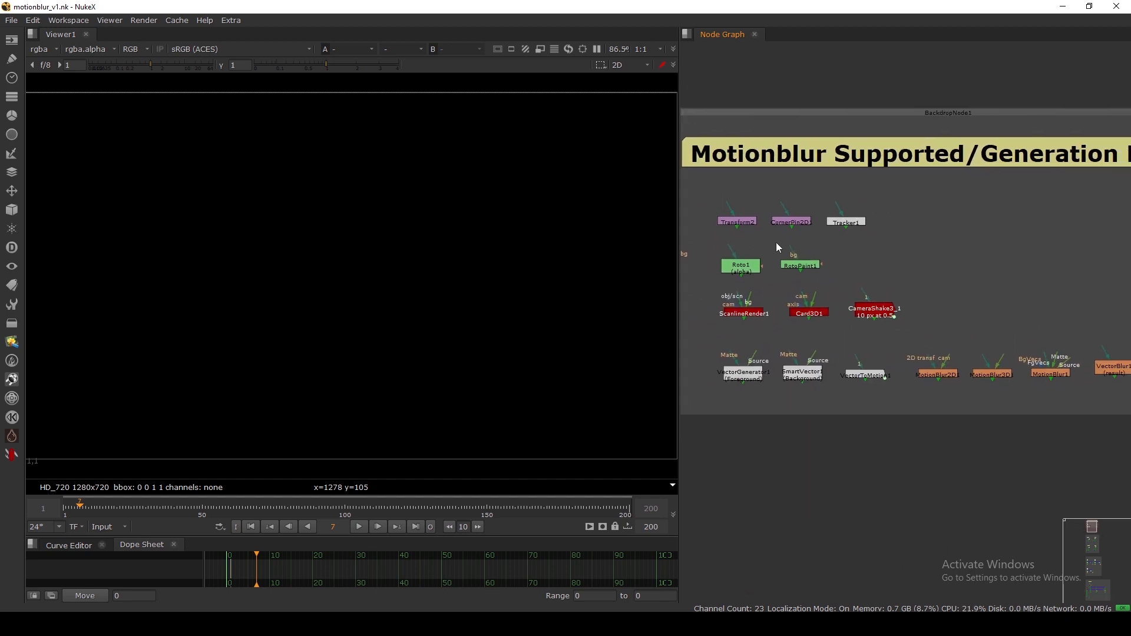
# Highlight all nodes in the backdrop, then the Transform2, CornerPin2D1 and Tracker1 row.
pyautogui.moveTo(715, 211); pyautogui.dragTo(1034, 370)
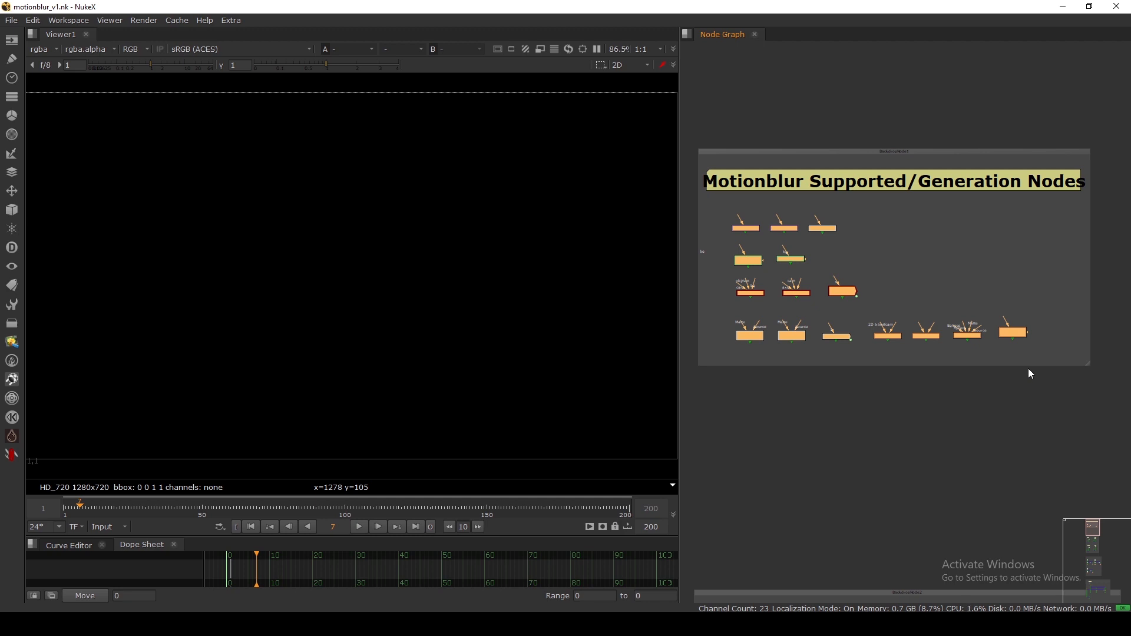
pyautogui.click(1027, 369)
pyautogui.scroll(5, 741, 210)
pyautogui.moveTo(703, 209); pyautogui.dragTo(1034, 289)
pyautogui.click(1034, 298)
# Highlight the Roto1/RotoPaint1 row, then the ScanlineRender1, Card3D1 and CameraShake3_1 row.
pyautogui.moveTo(811, 327); pyautogui.dragTo(835, 260, button='middle')
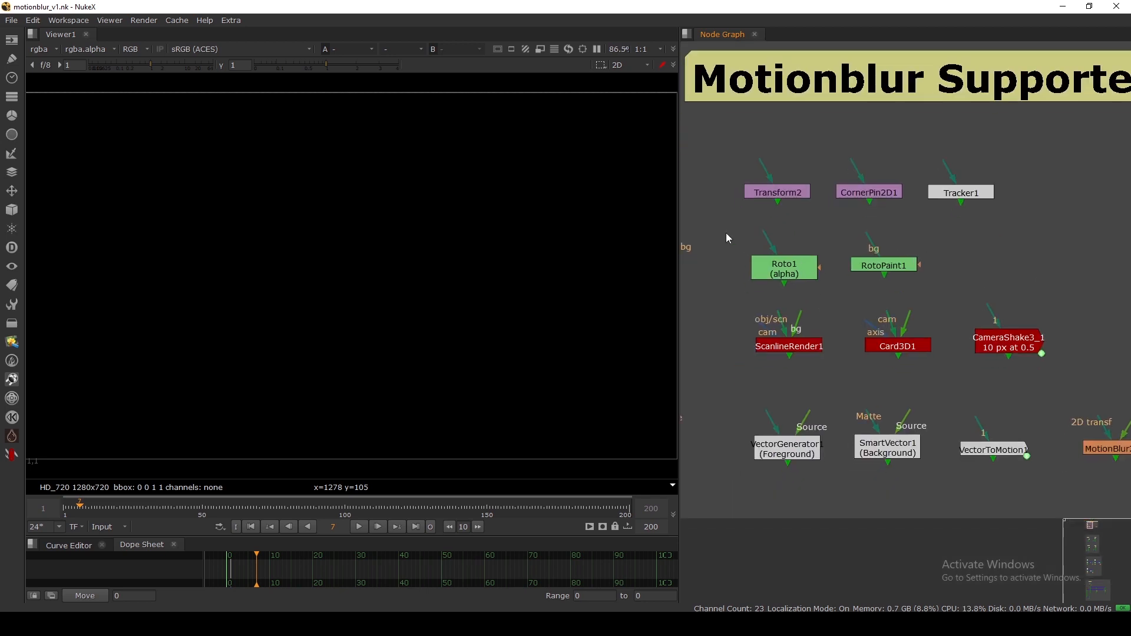
pyautogui.moveTo(728, 233); pyautogui.dragTo(987, 297)
pyautogui.moveTo(968, 306); pyautogui.dragTo(959, 276, button='middle')
pyautogui.moveTo(727, 281); pyautogui.dragTo(1059, 351)
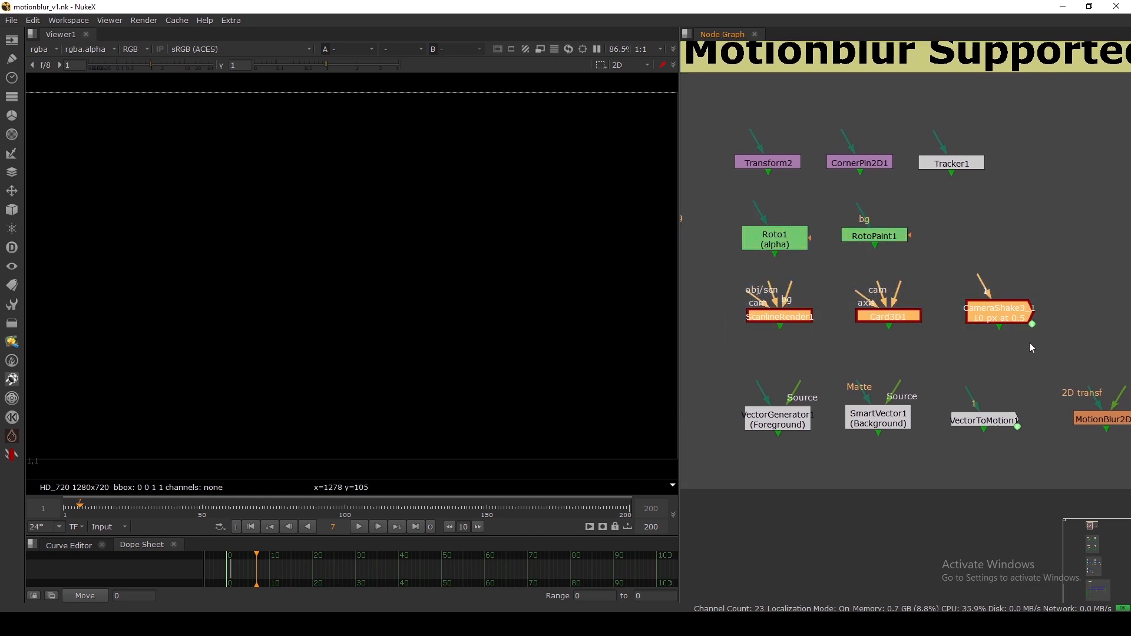
pyautogui.click(821, 364)
# Select the VectorGenerator1, SmartVector1 and VectorToMotion1 row, nudging it right and back.
pyautogui.scroll(-1, 811, 374)
pyautogui.moveTo(810, 373); pyautogui.dragTo(812, 296, button='middle')
pyautogui.moveTo(742, 291); pyautogui.dragTo(1005, 378)
pyautogui.moveTo(793, 338); pyautogui.dragTo(809, 340)
pyautogui.moveTo(745, 306); pyautogui.dragTo(1027, 392)
pyautogui.moveTo(972, 345); pyautogui.dragTo(961, 343)
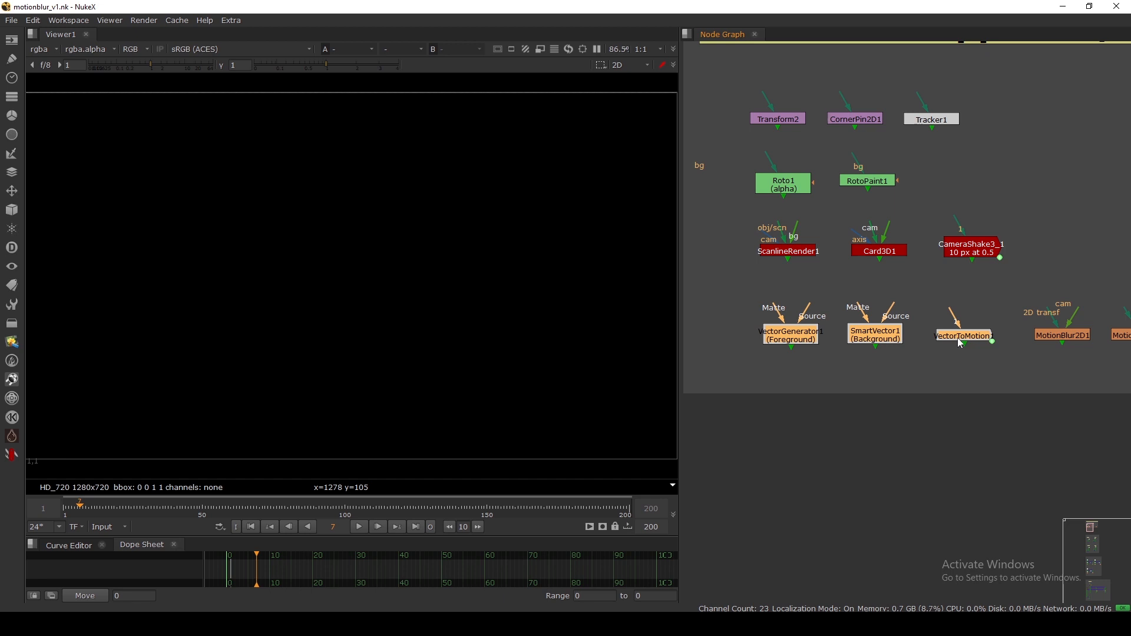
# Return to the transform row and select the Transform2 node.
pyautogui.moveTo(874, 146); pyautogui.dragTo(891, 204, button='middle')
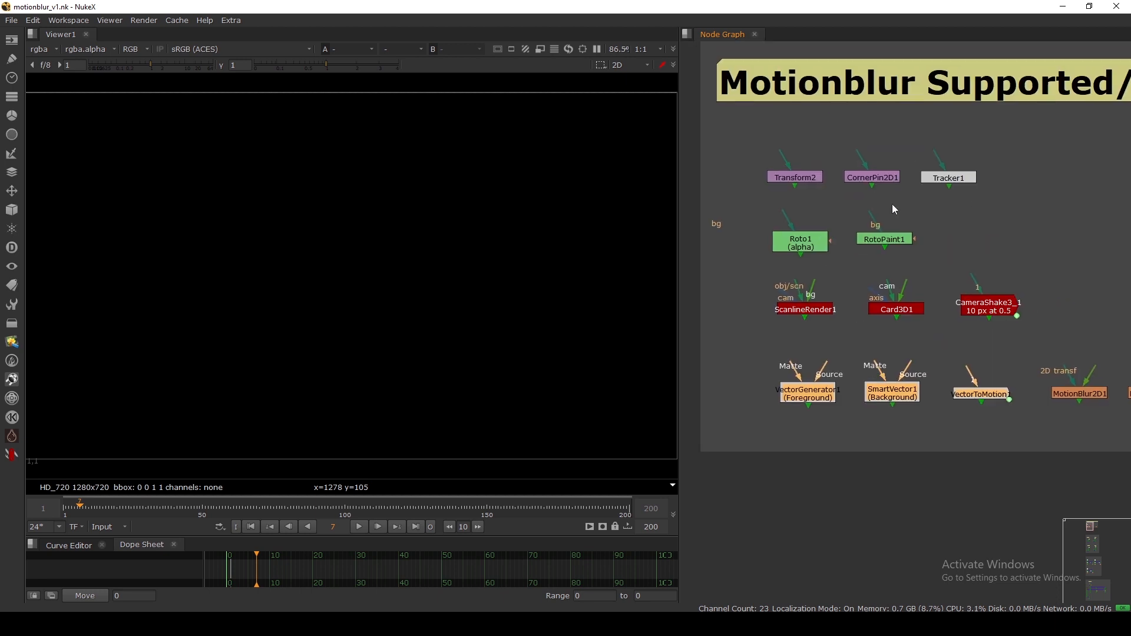
pyautogui.scroll(1, 823, 184)
pyautogui.click(789, 175)
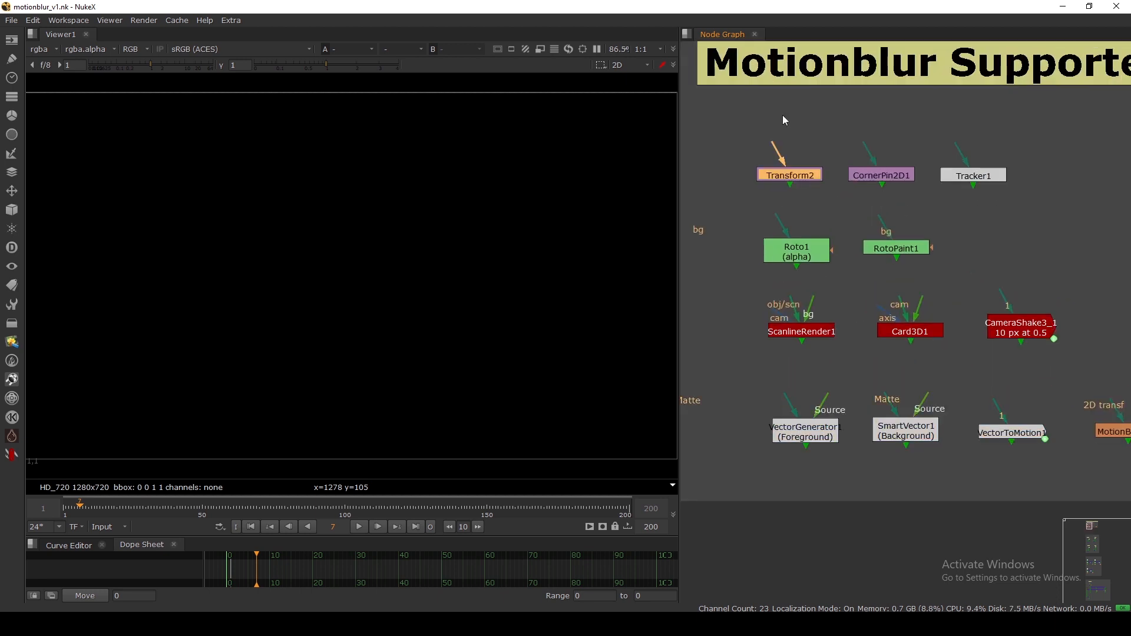
# Set Transform2's motionblur to 1 with a centred shutter offset.
pyautogui.doubleClick(801, 176)
pyautogui.moveTo(644, 103); pyautogui.dragTo(753, 75)
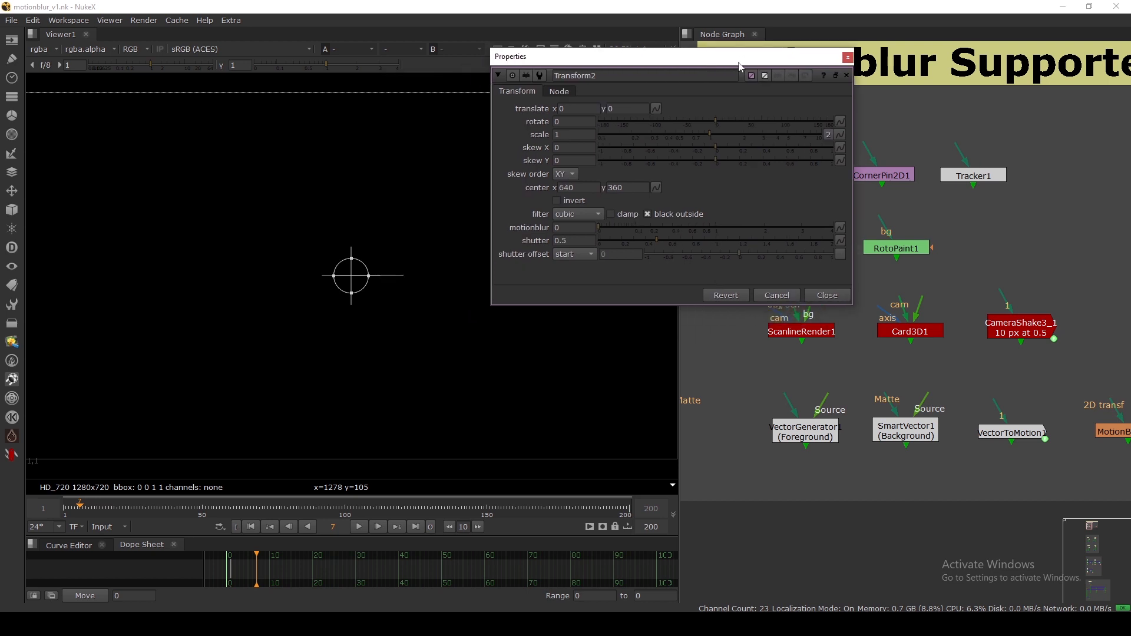
pyautogui.click(567, 228)
pyautogui.write('1')
pyautogui.press('Return')
pyautogui.click(564, 256)
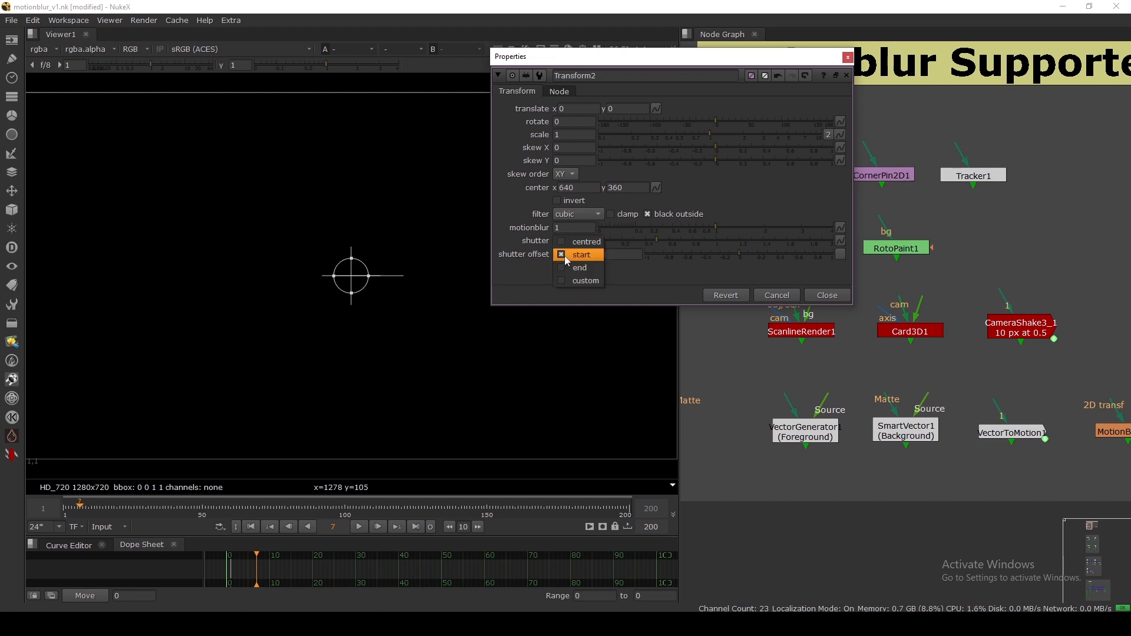
pyautogui.click(568, 266)
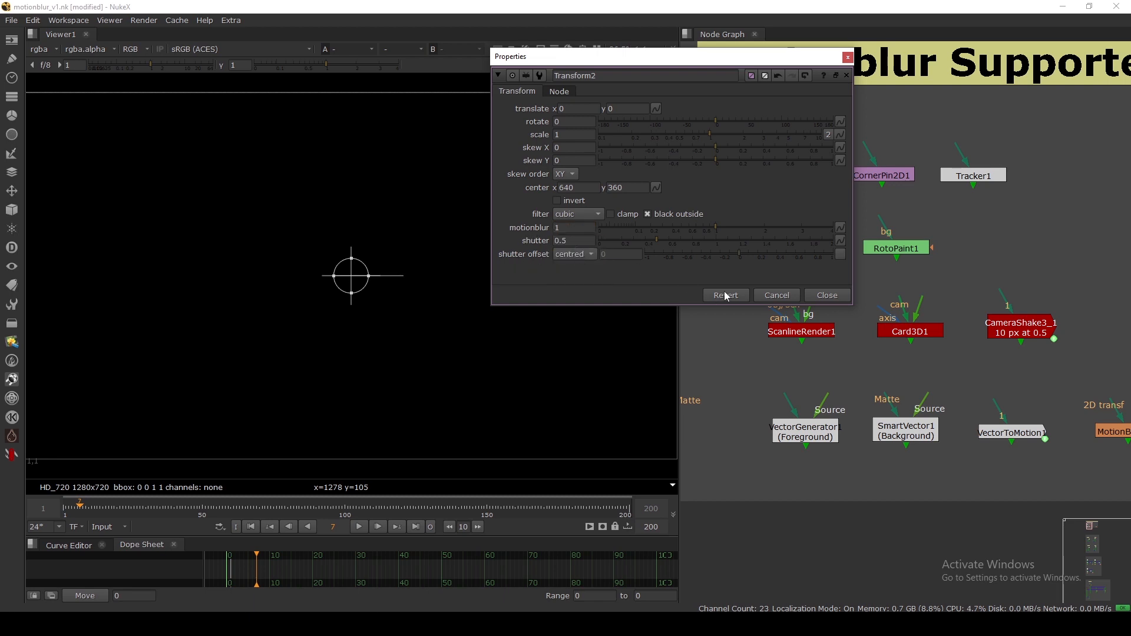
pyautogui.click(827, 295)
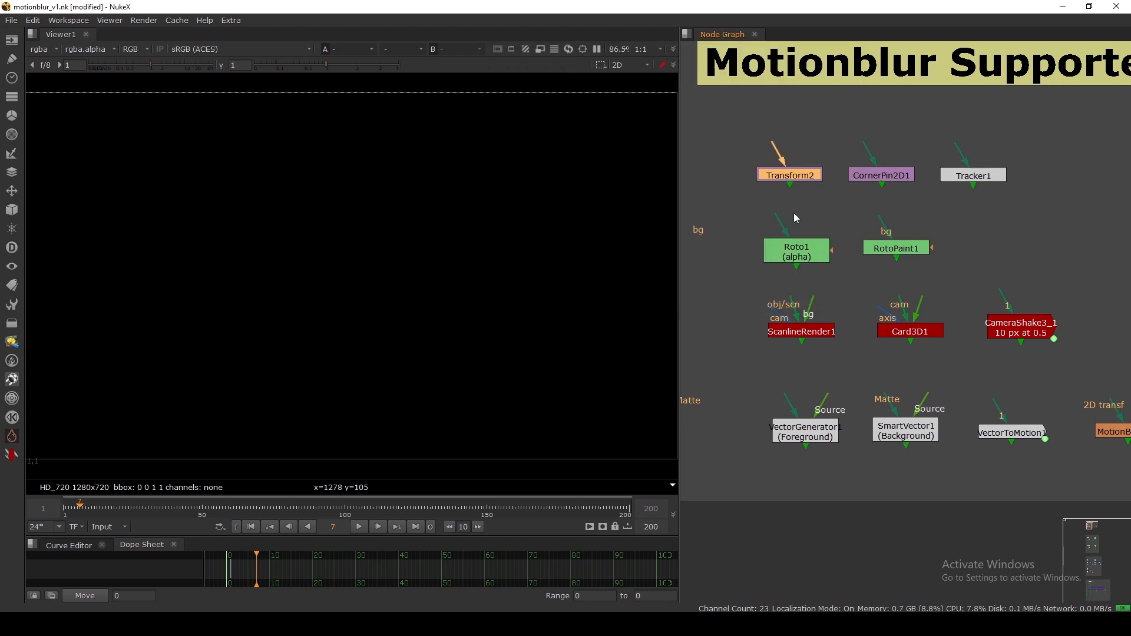
# Inspect CornerPin2D1's settings and Tracker1's transform motionblur value.
pyautogui.click(869, 179)
pyautogui.doubleClick(869, 180)
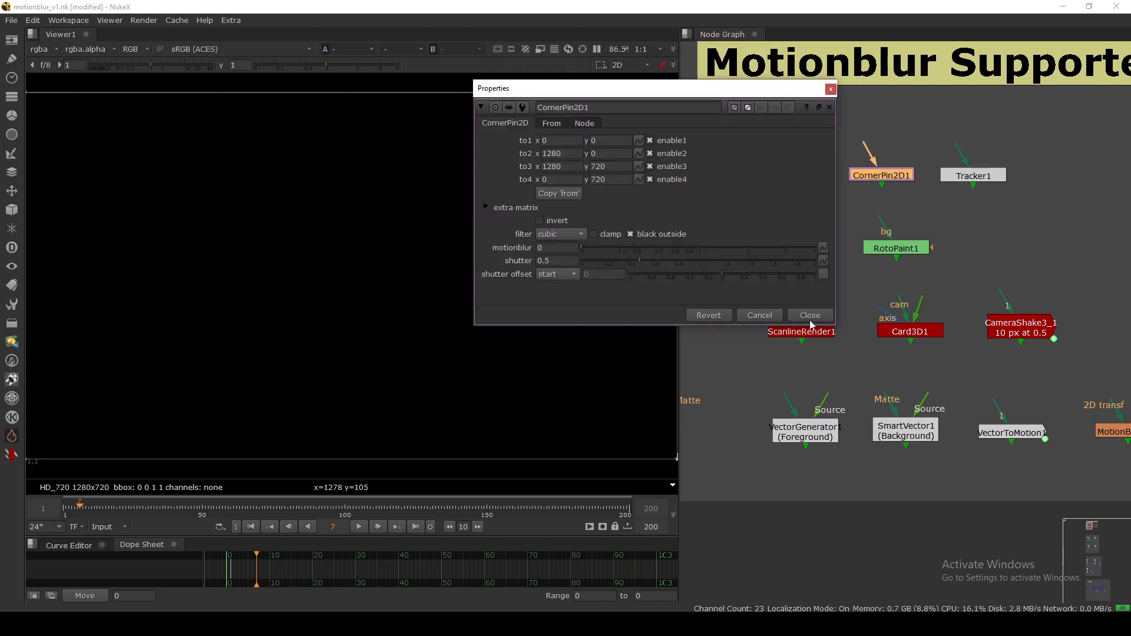
pyautogui.click(810, 318)
pyautogui.doubleClick(978, 177)
pyautogui.click(676, 99)
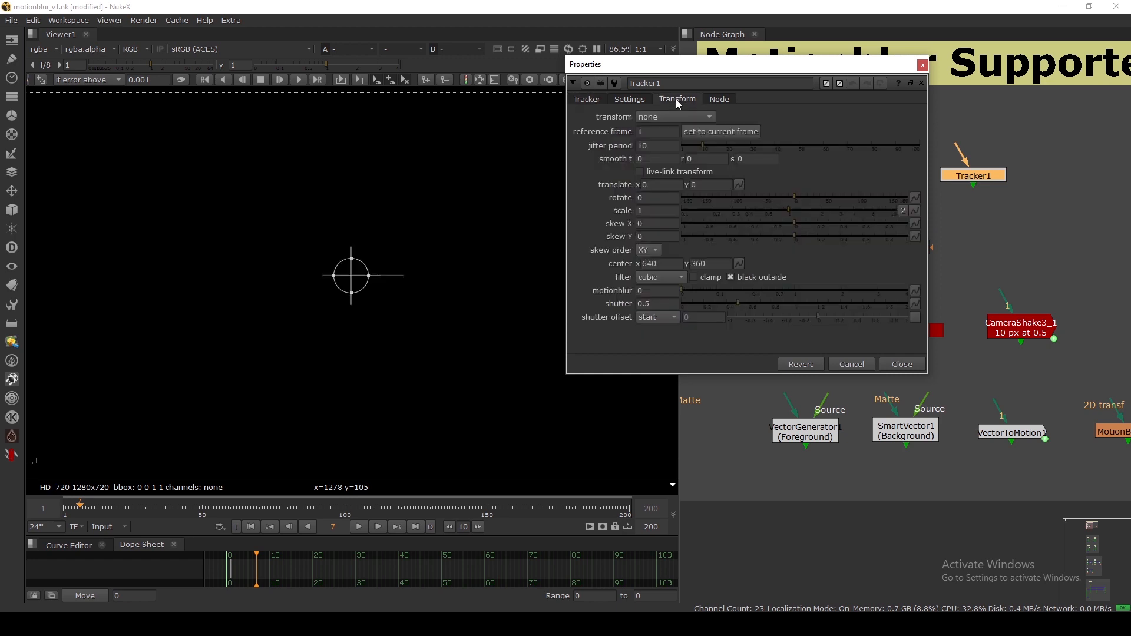
pyautogui.click(647, 291)
pyautogui.click(901, 364)
# Highlight the Roto1/RotoPaint1 nodes, then the ScanlineRender1, Card3D1 and CameraShake3_1 nodes.
pyautogui.moveTo(697, 199); pyautogui.dragTo(965, 288)
pyautogui.click(902, 338)
pyautogui.moveTo(719, 288); pyautogui.dragTo(1026, 355)
pyautogui.click(890, 333)
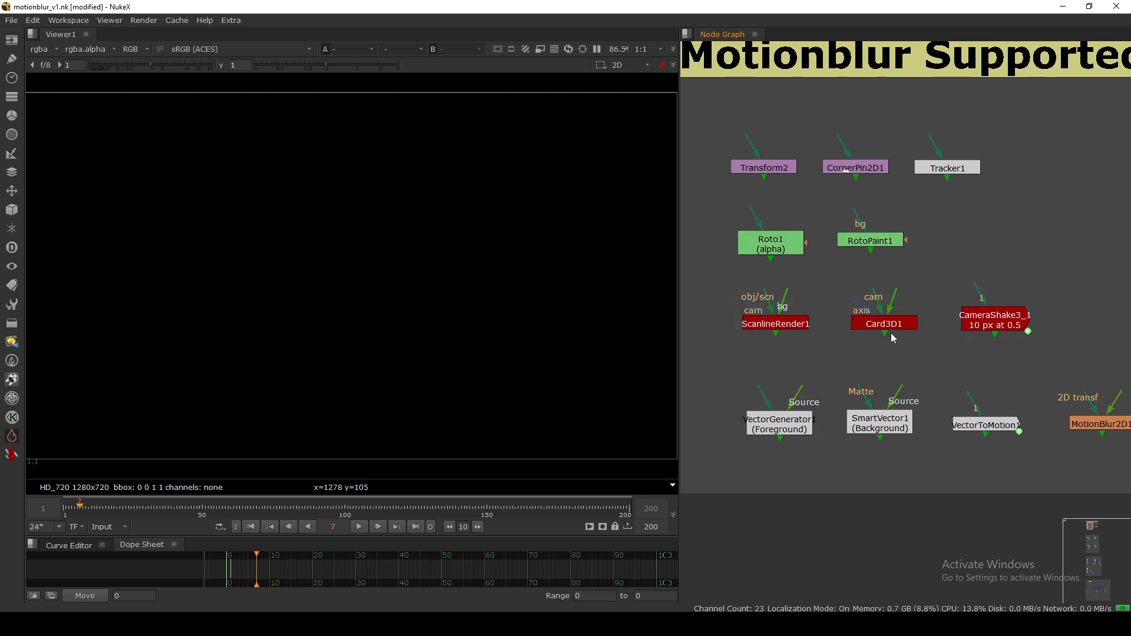
pyautogui.doubleClick(994, 320)
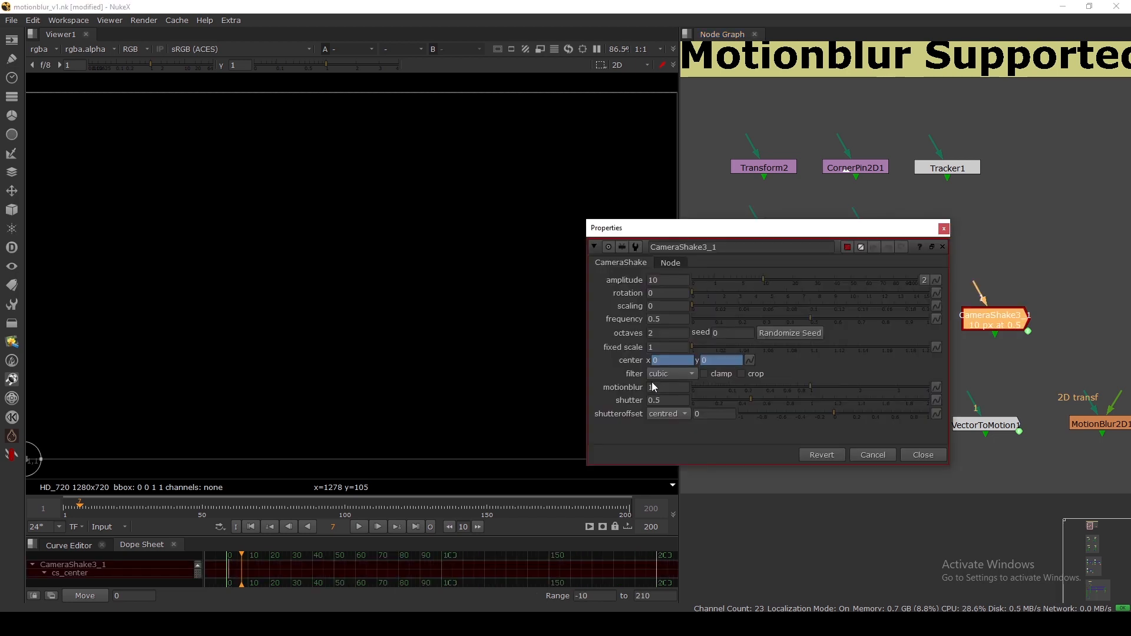
pyautogui.moveTo(797, 224); pyautogui.dragTo(740, 231)
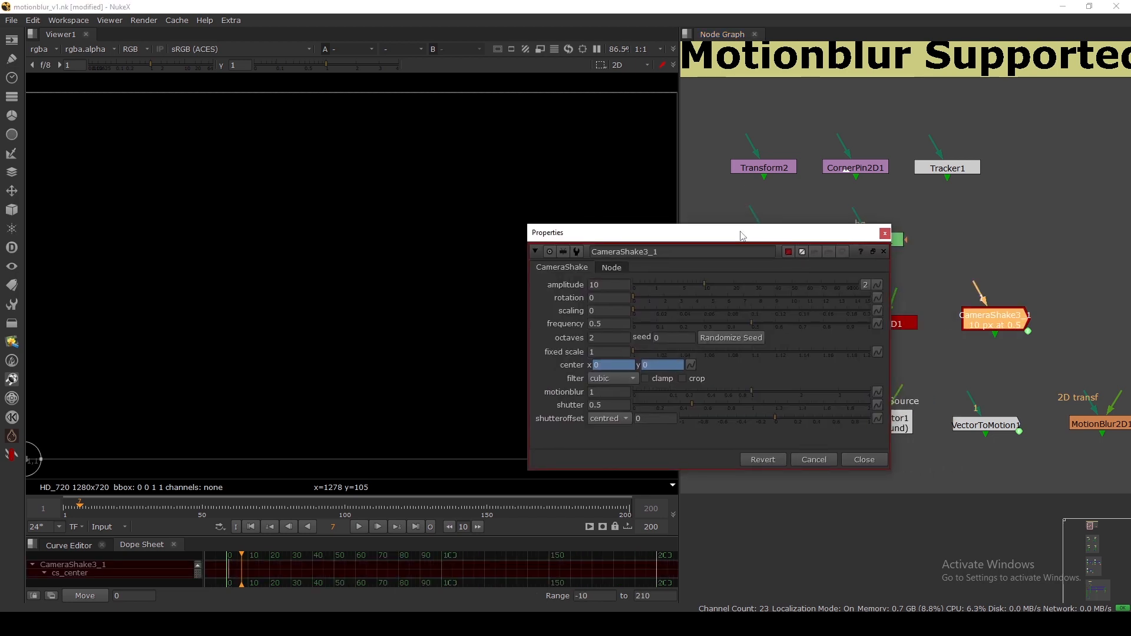
pyautogui.click(883, 236)
pyautogui.click(984, 283)
pyautogui.doubleClick(993, 318)
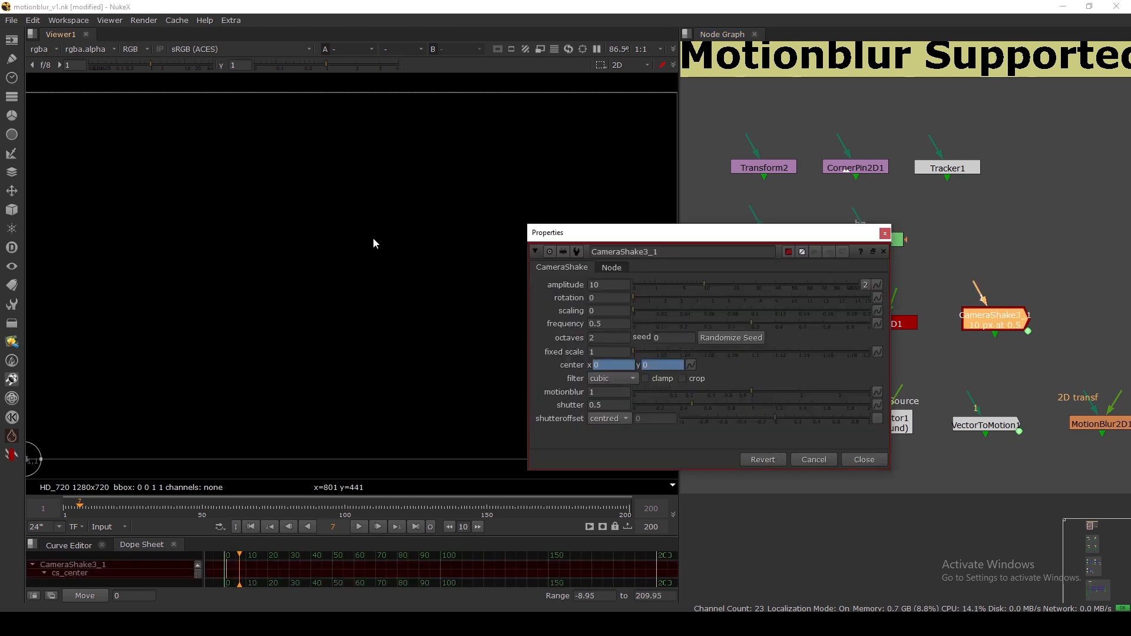
pyautogui.press('-')
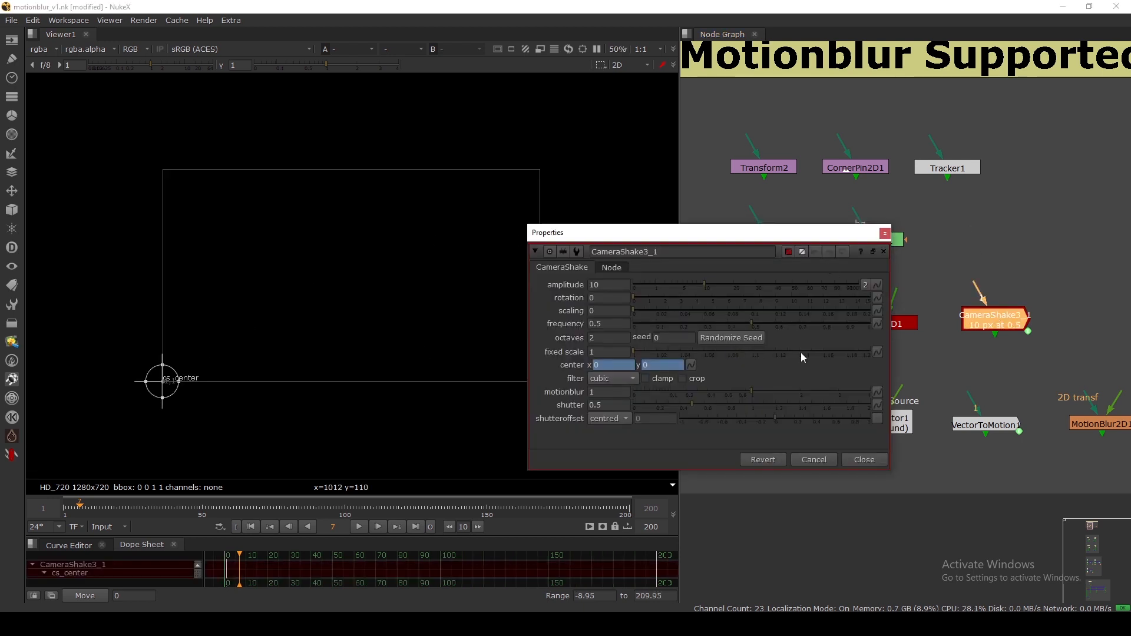
pyautogui.click(884, 233)
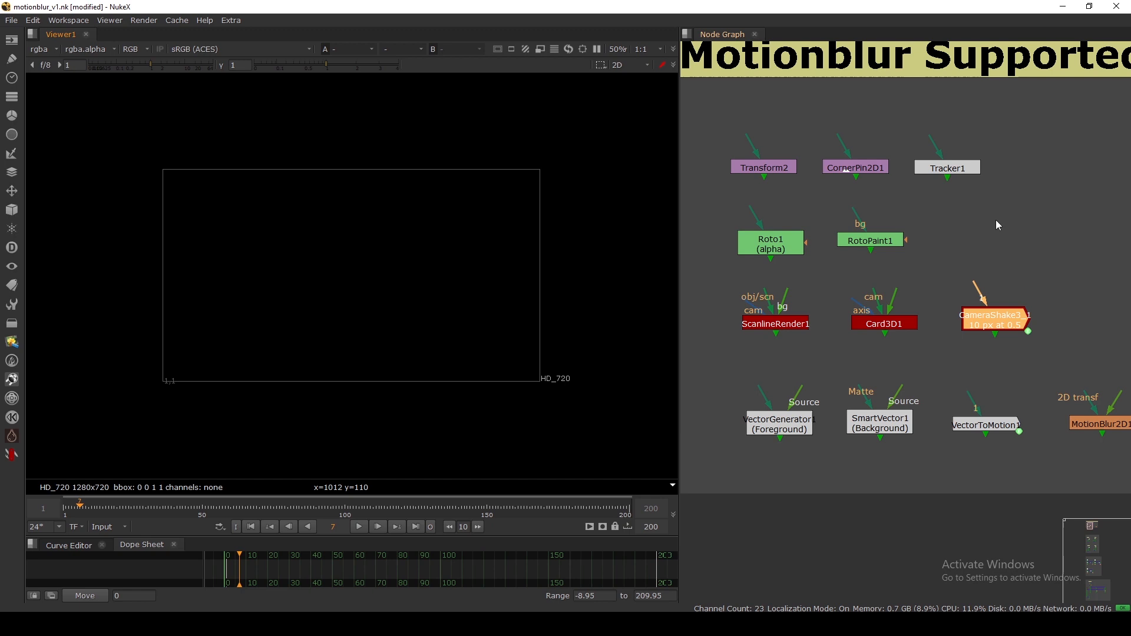
pyautogui.click(800, 249)
pyautogui.doubleClick(775, 250)
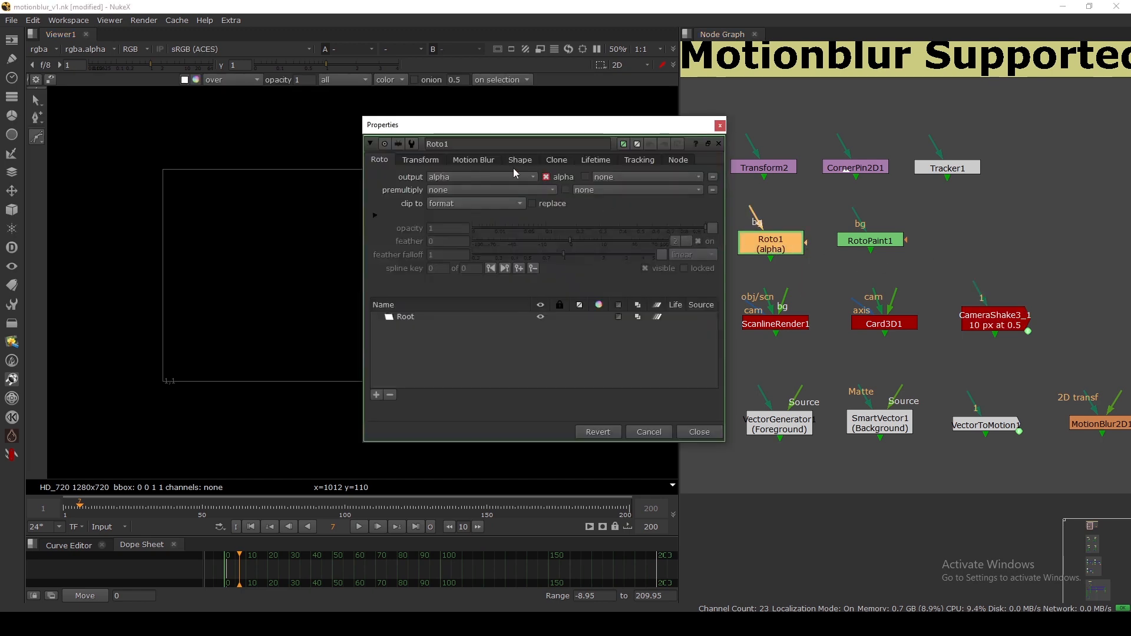
pyautogui.click(474, 160)
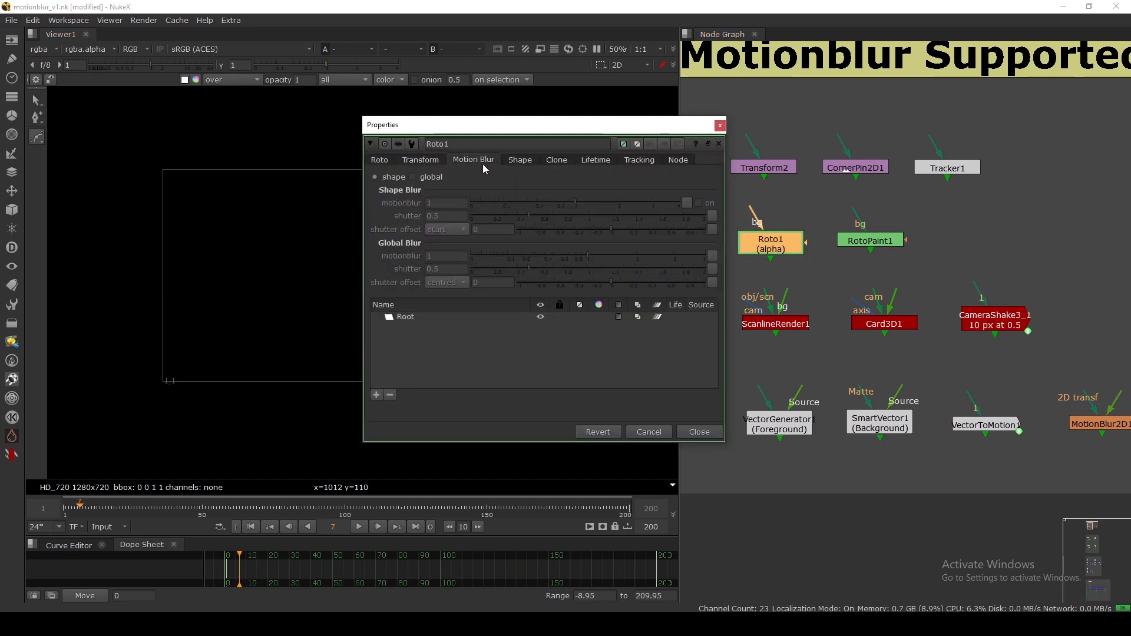
pyautogui.click(387, 159)
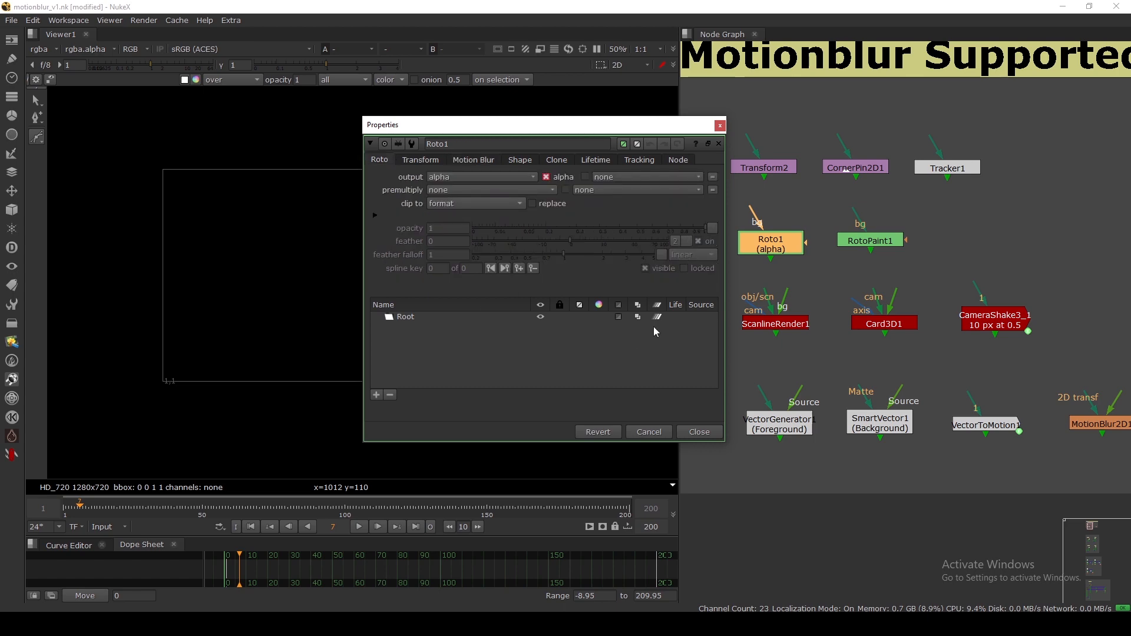
pyautogui.click(694, 431)
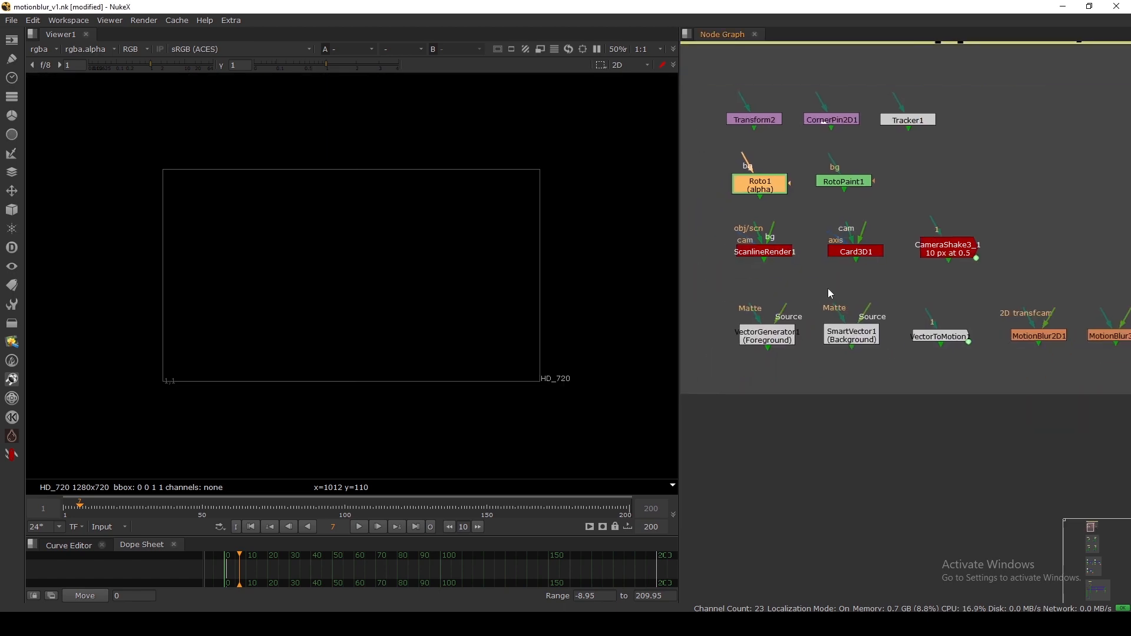
# Select SmartVector1, VectorToMotion1, MotionBlur2D1 and MotionBlur1 in turn, keeping MotionBlur1 in line.
pyautogui.scroll(3, 828, 287)
pyautogui.click(906, 334)
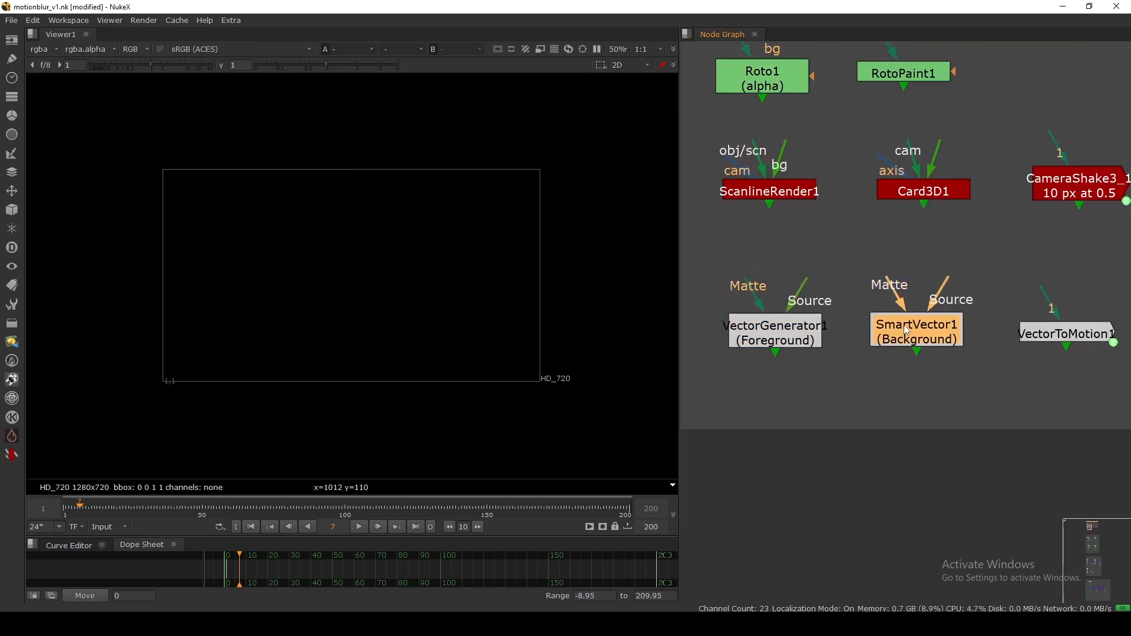
pyautogui.scroll(-3, 850, 339)
pyautogui.moveTo(861, 299); pyautogui.dragTo(957, 384)
pyautogui.scroll(-3, 960, 388)
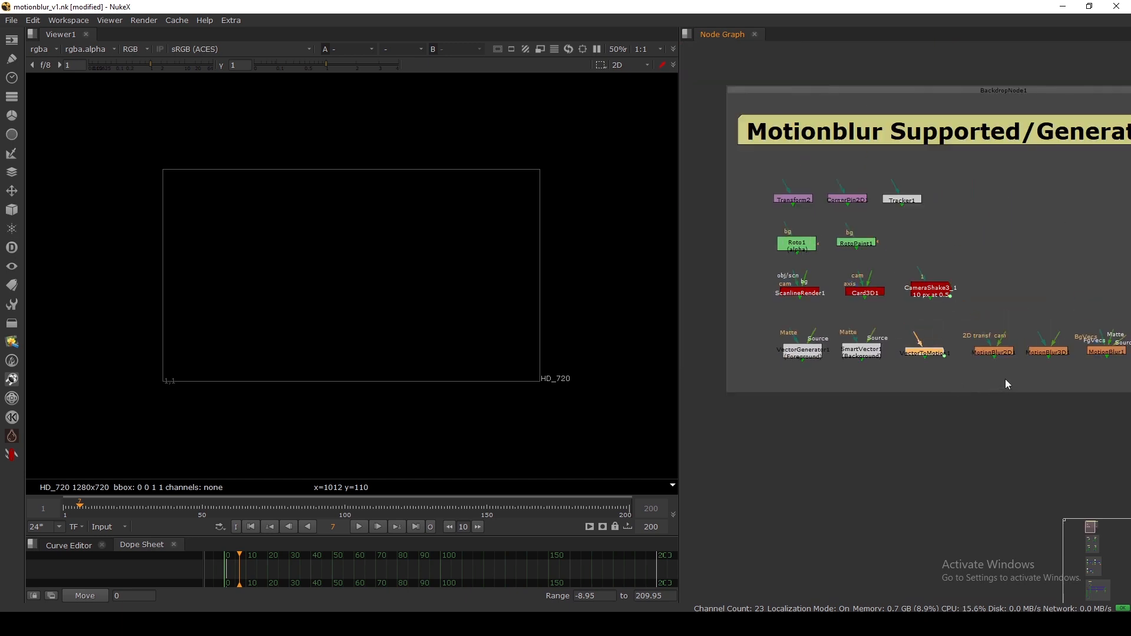
pyautogui.scroll(6, 842, 361)
pyautogui.moveTo(899, 352); pyautogui.dragTo(929, 373)
pyautogui.scroll(-2, 801, 284)
pyautogui.moveTo(776, 265); pyautogui.dragTo(984, 365)
pyautogui.moveTo(974, 271); pyautogui.dragTo(1069, 365)
pyautogui.moveTo(1029, 329)
pyautogui.mouseDown()
pyautogui.moveTo(1035, 349)
pyautogui.moveTo(1029, 320)
pyautogui.mouseUp()
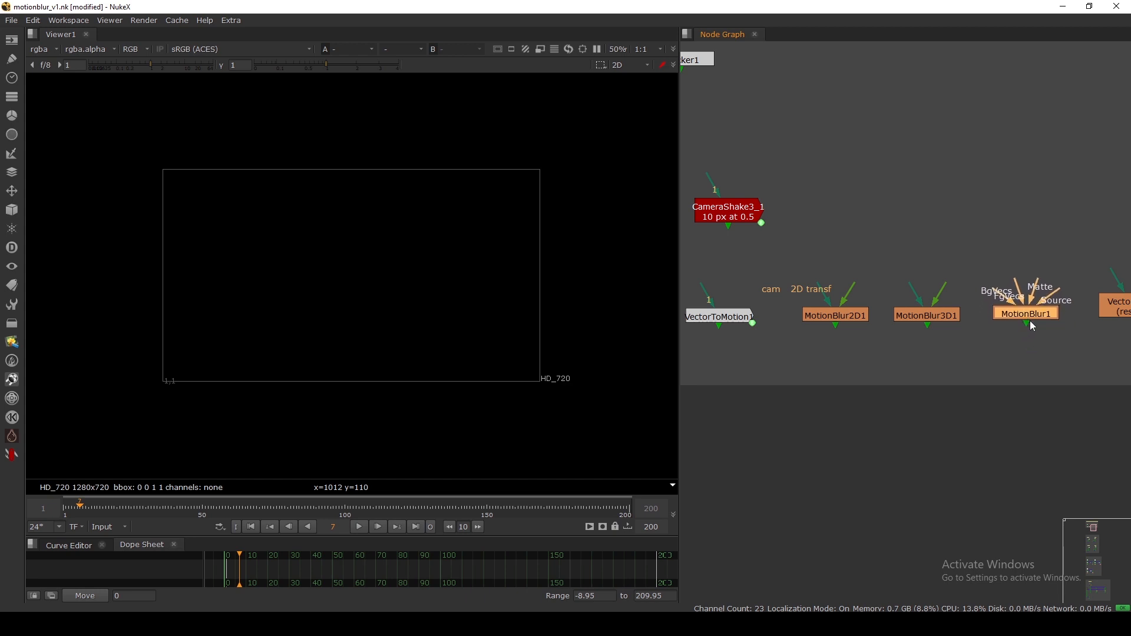
pyautogui.click(1027, 294)
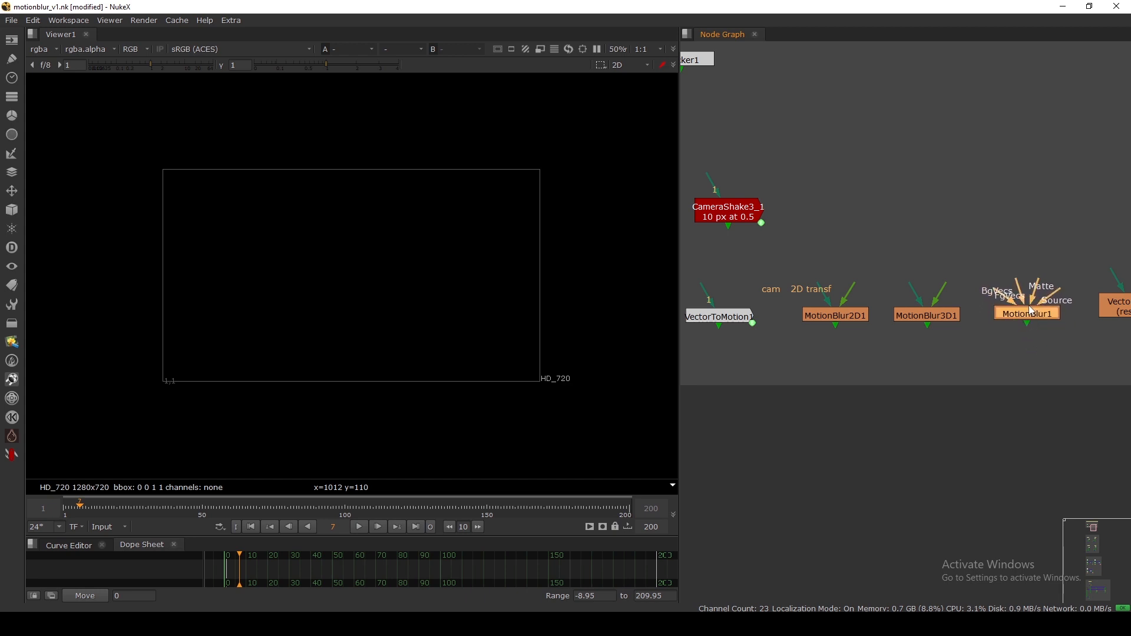
# Change MotionBlur1's Shutter Time from 0.75 to 0.5 and Shutter Samples to 10.
pyautogui.doubleClick(1034, 306)
pyautogui.moveTo(748, 237); pyautogui.dragTo(758, 209)
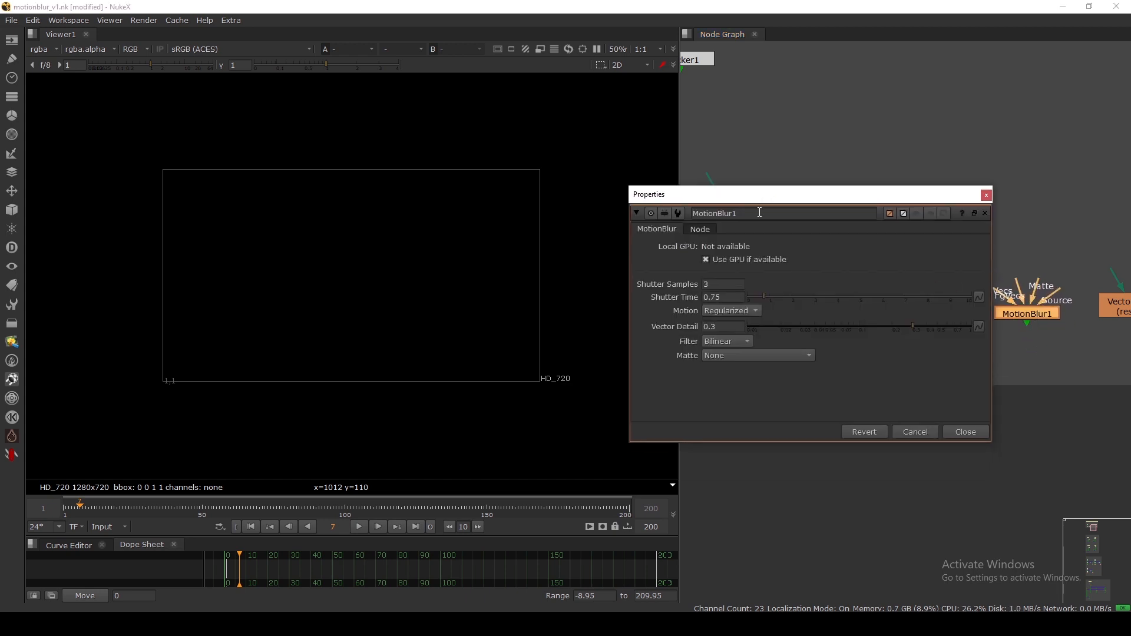
pyautogui.click(724, 284)
pyautogui.press('Tab')
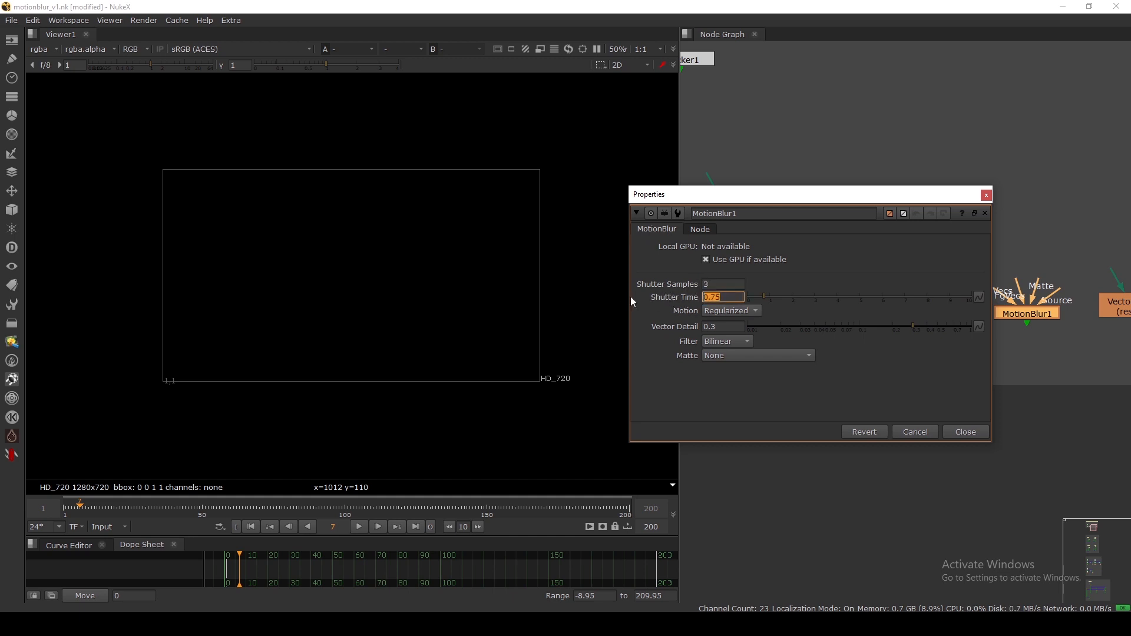
pyautogui.press('BackSpace')
pyautogui.write('0.5')
pyautogui.press('Return')
pyautogui.hotkey('shift', 'Tab')
pyautogui.press('Return')
pyautogui.click(723, 285)
pyautogui.press('BackSpace')
pyautogui.press('Return')
pyautogui.click(960, 432)
# Highlight MotionBlur2D1 and MotionBlur3D1 together, then clear the selection.
pyautogui.click(949, 407)
pyautogui.moveTo(776, 272); pyautogui.dragTo(977, 360)
pyautogui.click(977, 360)
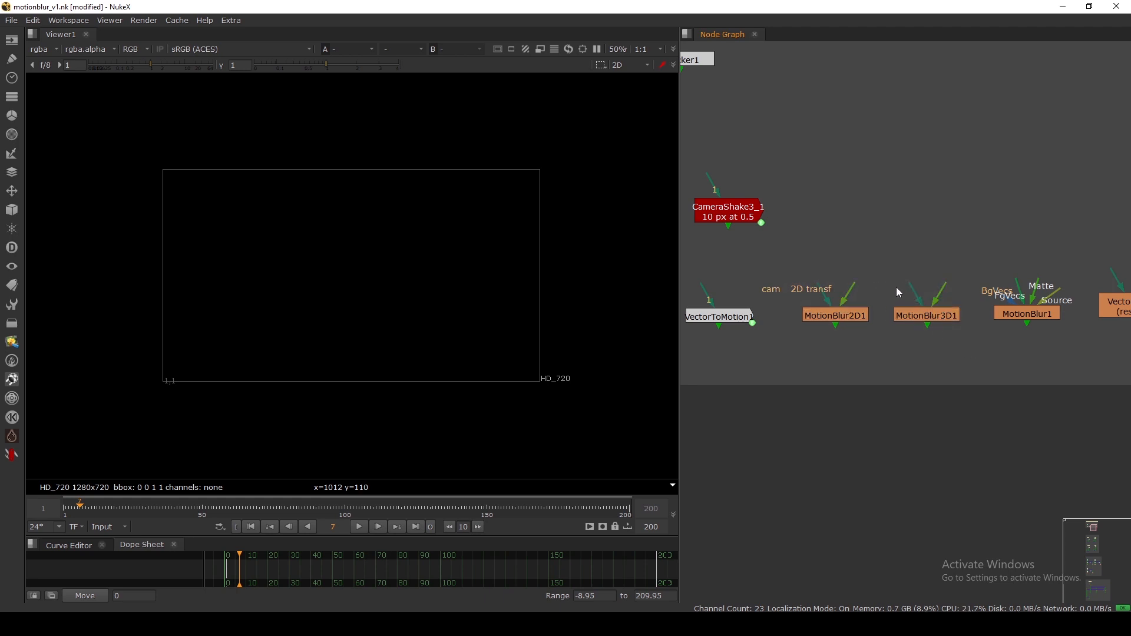
pyautogui.moveTo(785, 253); pyautogui.dragTo(1008, 353)
pyautogui.scroll(-1, 1006, 353)
pyautogui.moveTo(1006, 352); pyautogui.dragTo(914, 355, button='middle')
pyautogui.click(1021, 317)
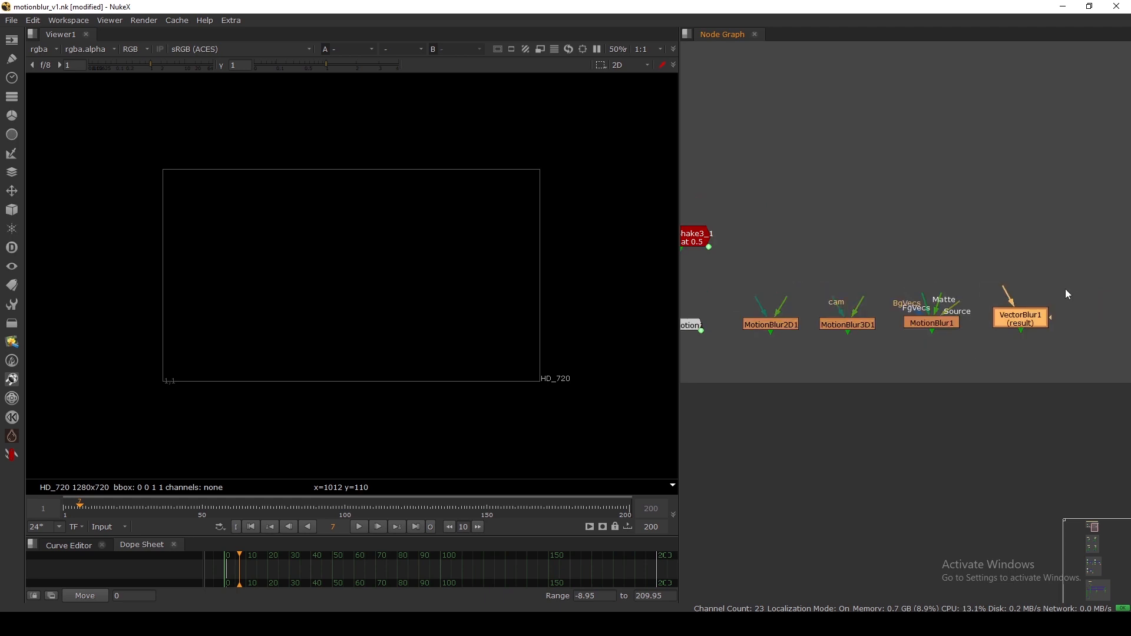
pyautogui.moveTo(1074, 279); pyautogui.dragTo(956, 373)
pyautogui.scroll(-4, 956, 373)
pyautogui.click(916, 307)
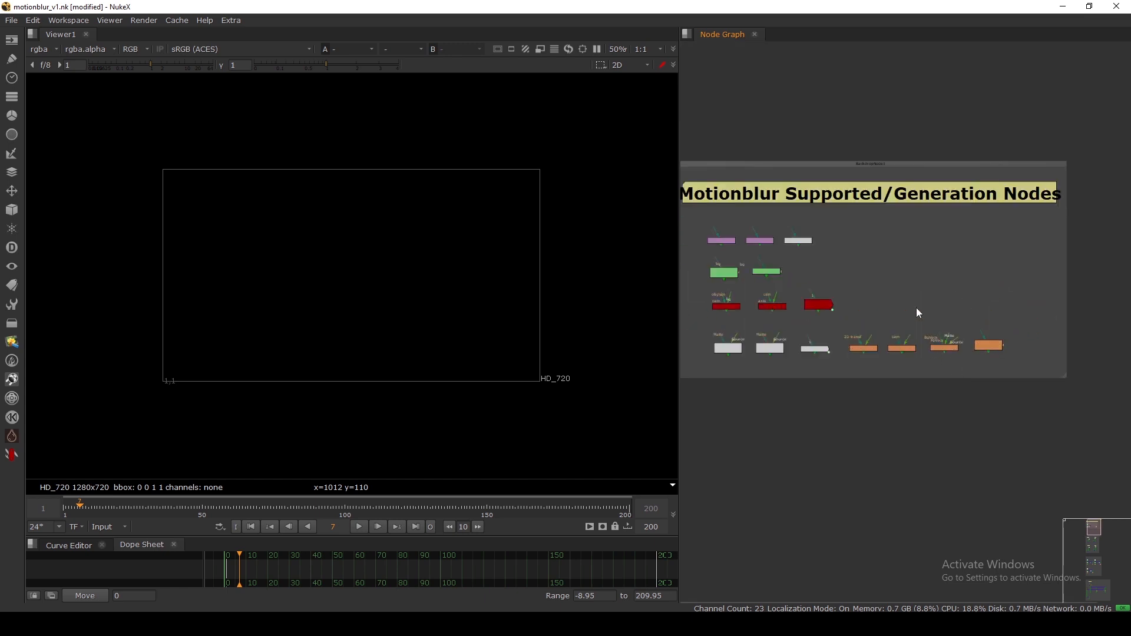
pyautogui.press('f')
pyautogui.scroll(-3, 856, 207)
pyautogui.scroll(5, 882, 251)
pyautogui.moveTo(867, 136); pyautogui.dragTo(883, 291, button='middle')
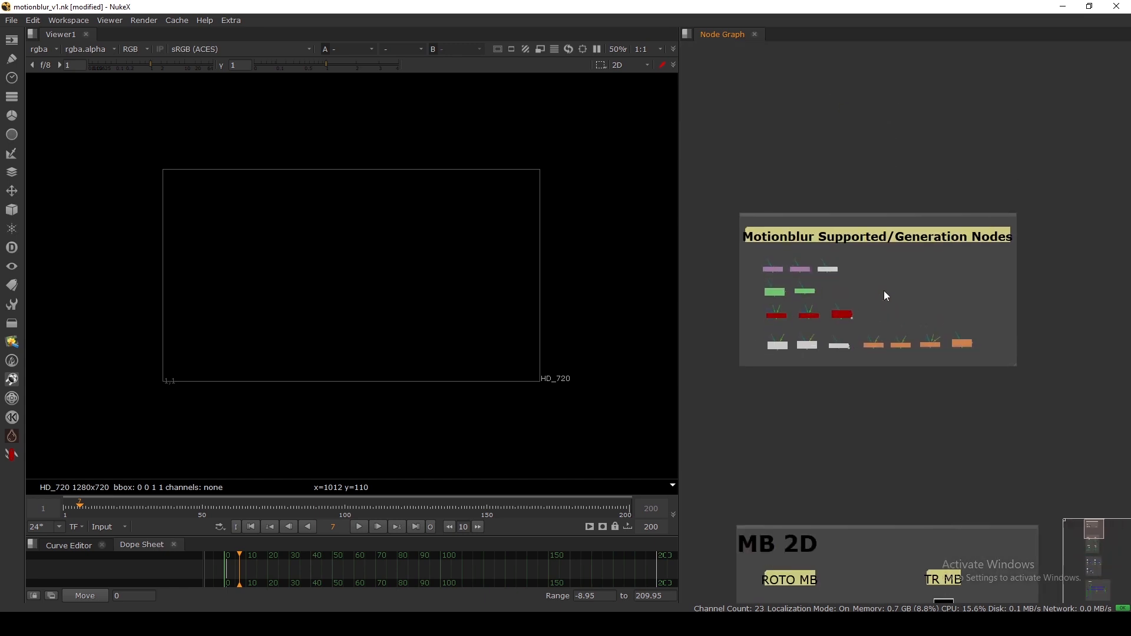
pyautogui.moveTo(714, 196); pyautogui.dragTo(1048, 390)
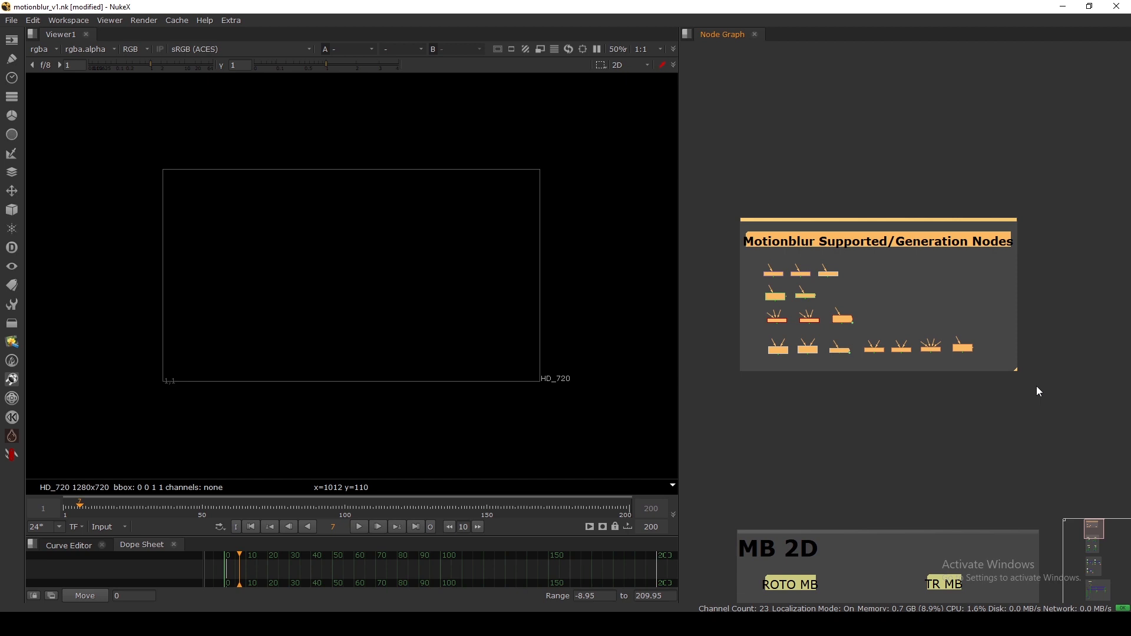
pyautogui.click(1032, 386)
pyautogui.scroll(4, 860, 368)
pyautogui.moveTo(727, 322); pyautogui.dragTo(735, 324, button='middle')
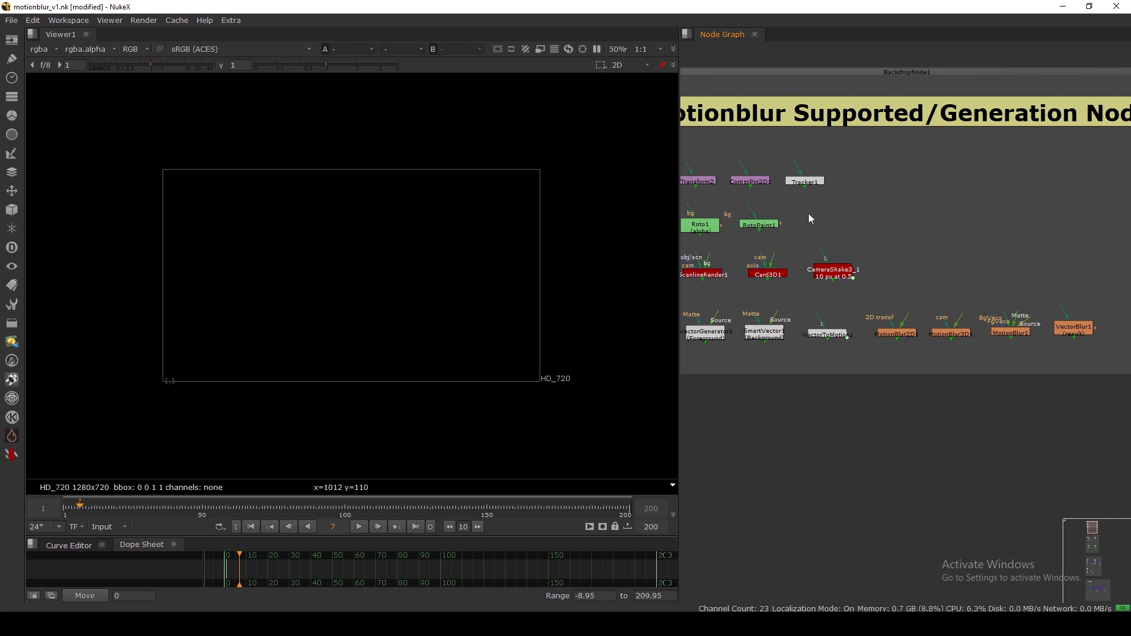
pyautogui.moveTo(766, 212); pyautogui.dragTo(878, 239, button='middle')
pyautogui.scroll(3, 824, 216)
pyautogui.click(792, 200)
# Give Transform2 a motionblur of 1 and drag its viewer handle to translate 50, 18.
pyautogui.doubleClick(793, 201)
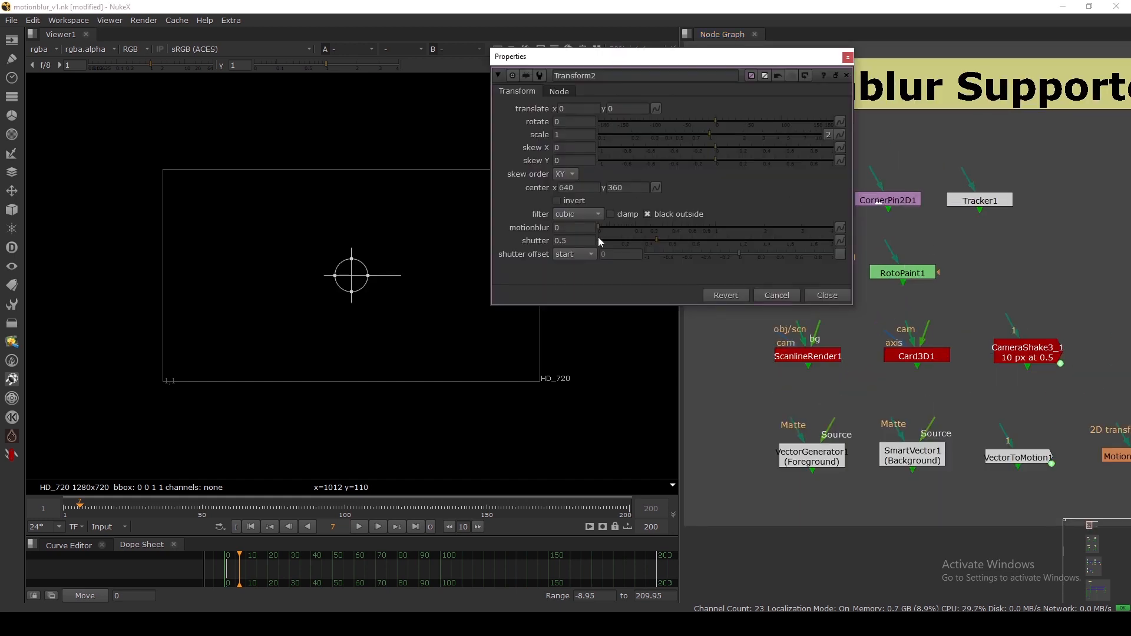
pyautogui.moveTo(569, 228); pyautogui.dragTo(526, 228)
pyautogui.write('1')
pyautogui.press('Return')
pyautogui.moveTo(355, 272); pyautogui.dragTo(378, 265)
pyautogui.click(823, 296)
pyautogui.scroll(-9, 838, 275)
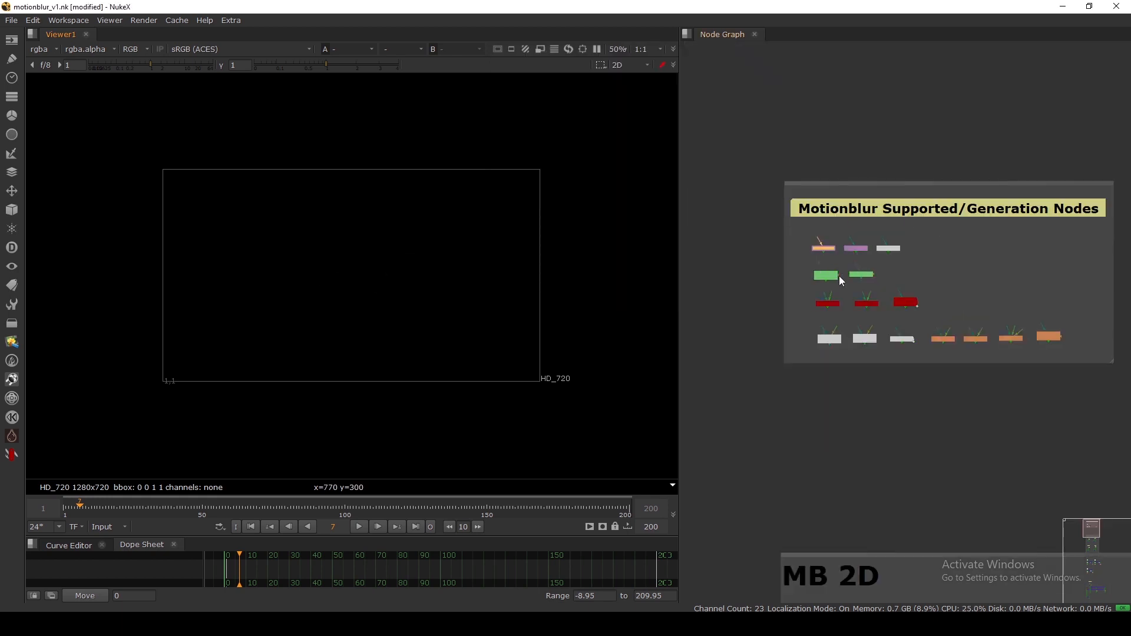
pyautogui.scroll(5, 847, 346)
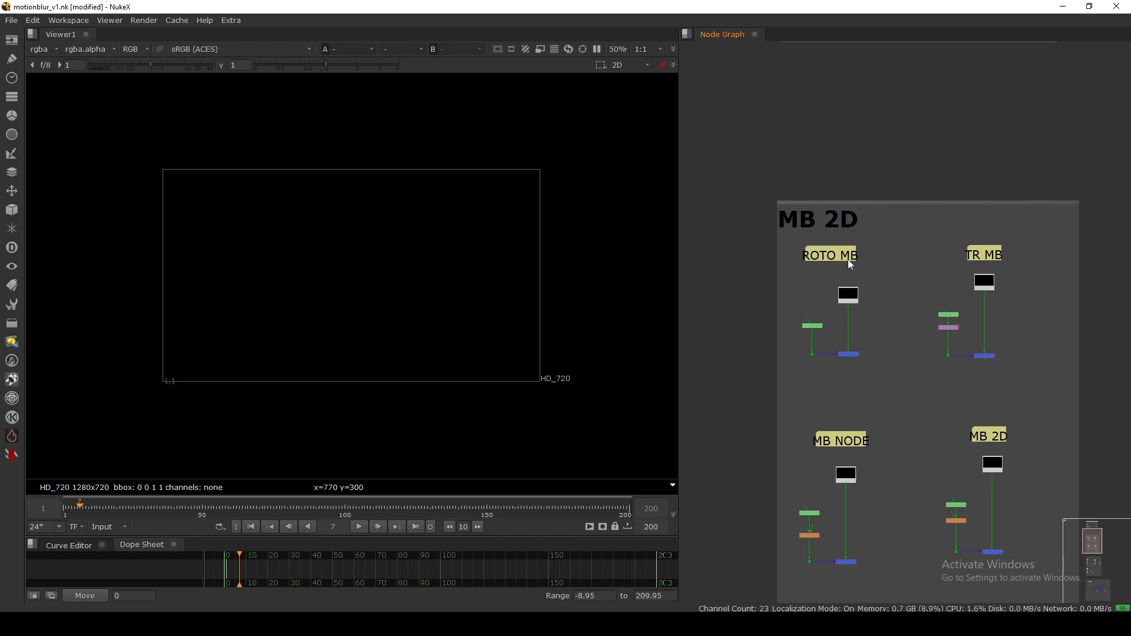
# View Merge1's output in the viewer at frame 1.
pyautogui.scroll(5, 849, 264)
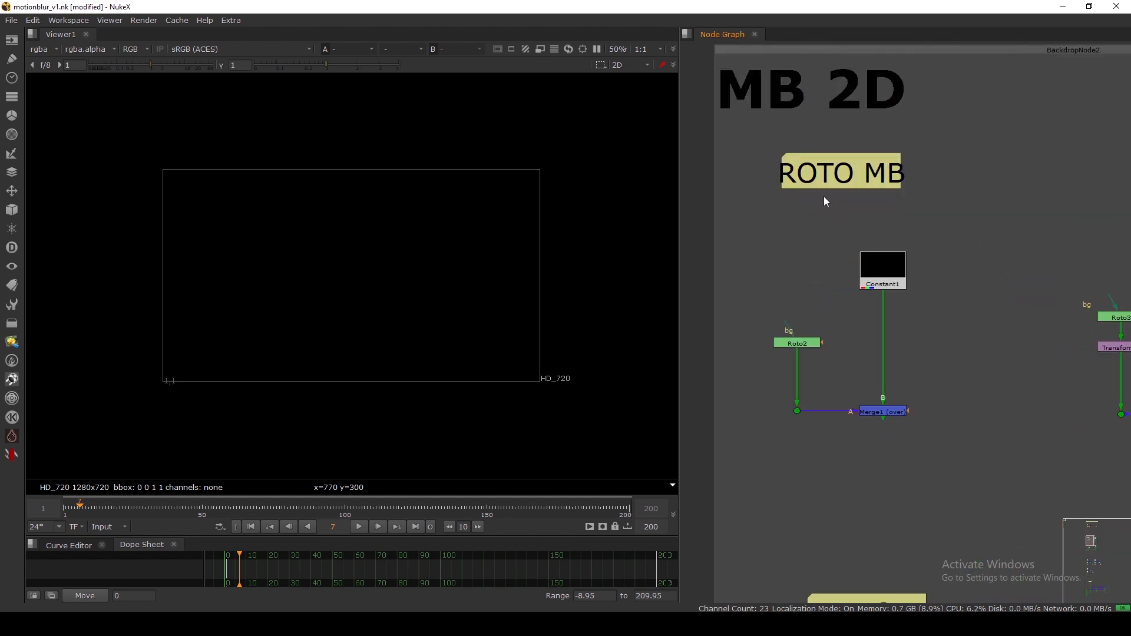
pyautogui.click(873, 418)
pyautogui.press('1')
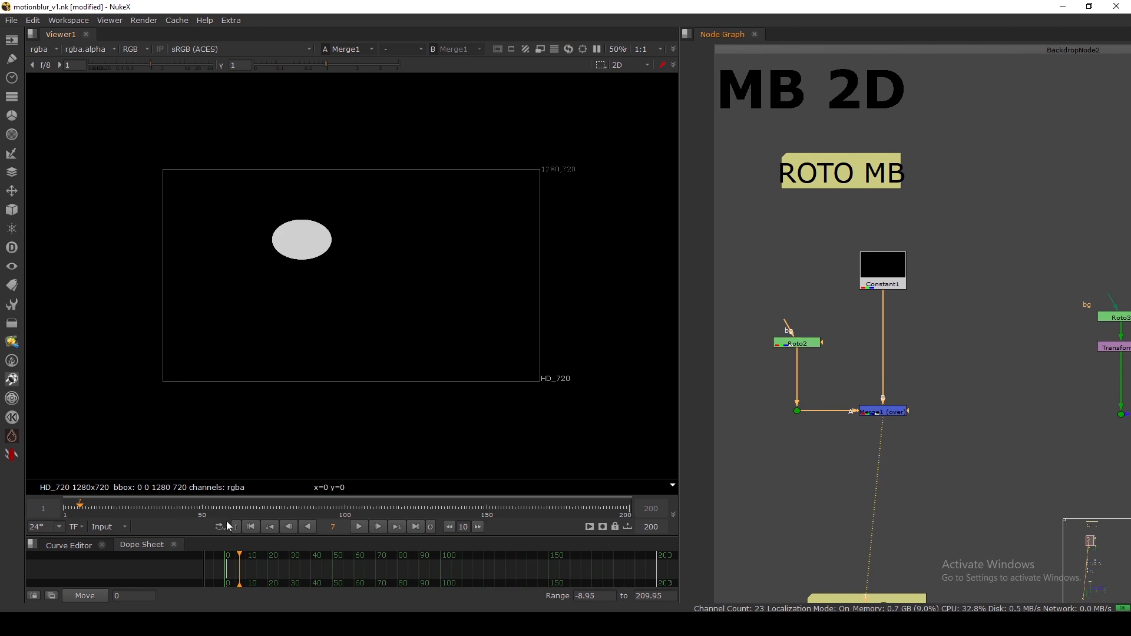
pyautogui.click(252, 528)
# Open Roto2, end the frame range at 51, and play the ellipse animation.
pyautogui.doubleClick(798, 344)
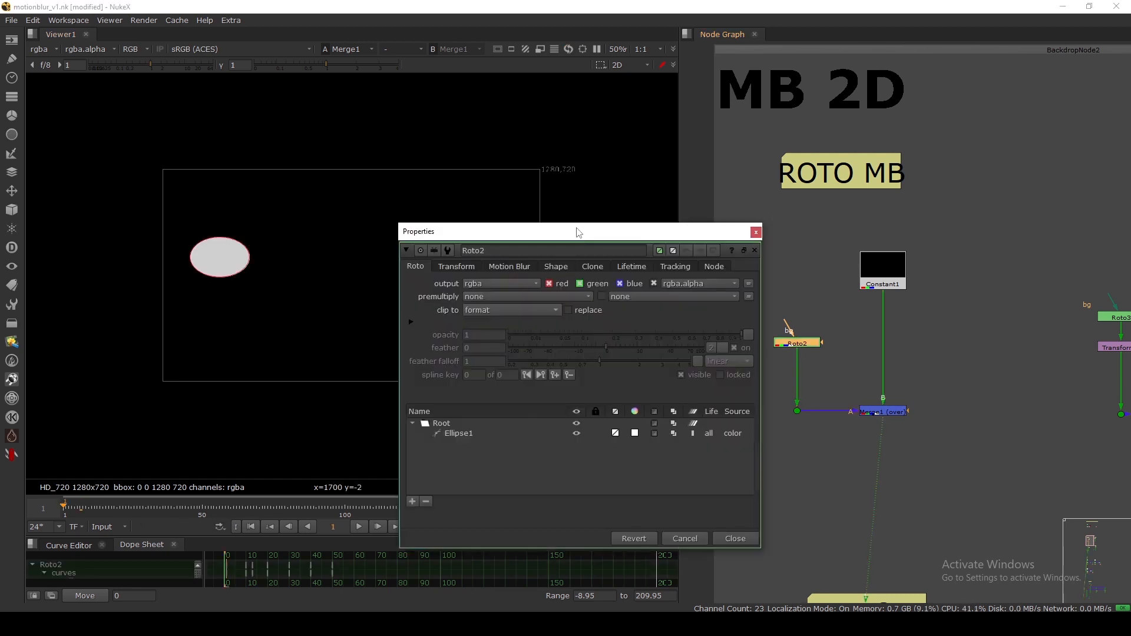
pyautogui.moveTo(588, 238); pyautogui.dragTo(721, 118)
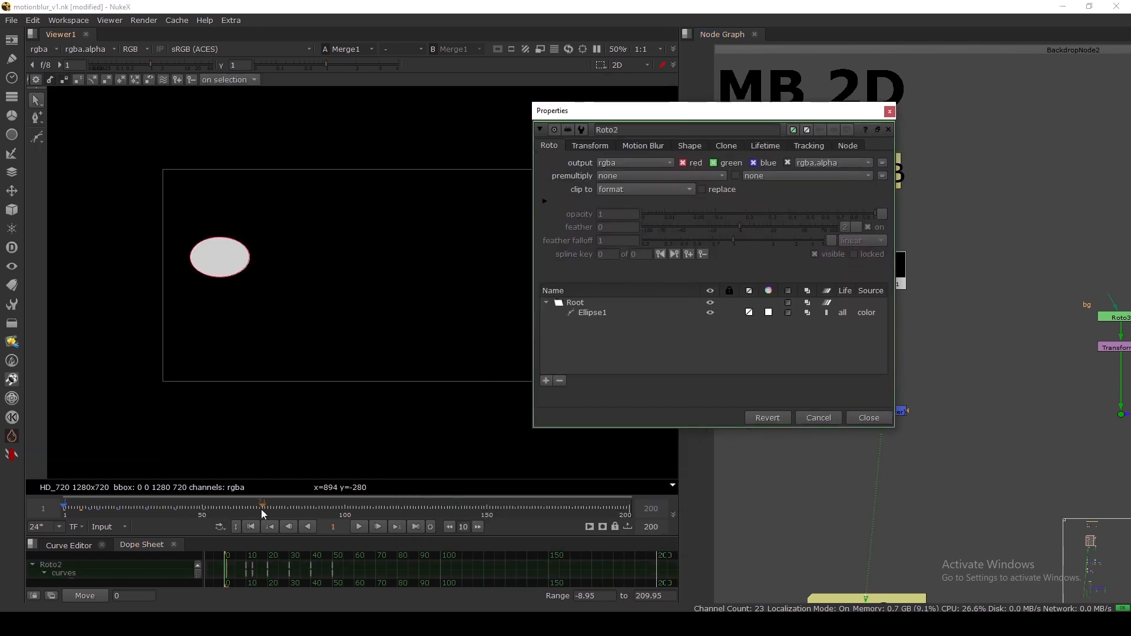
pyautogui.press('o')
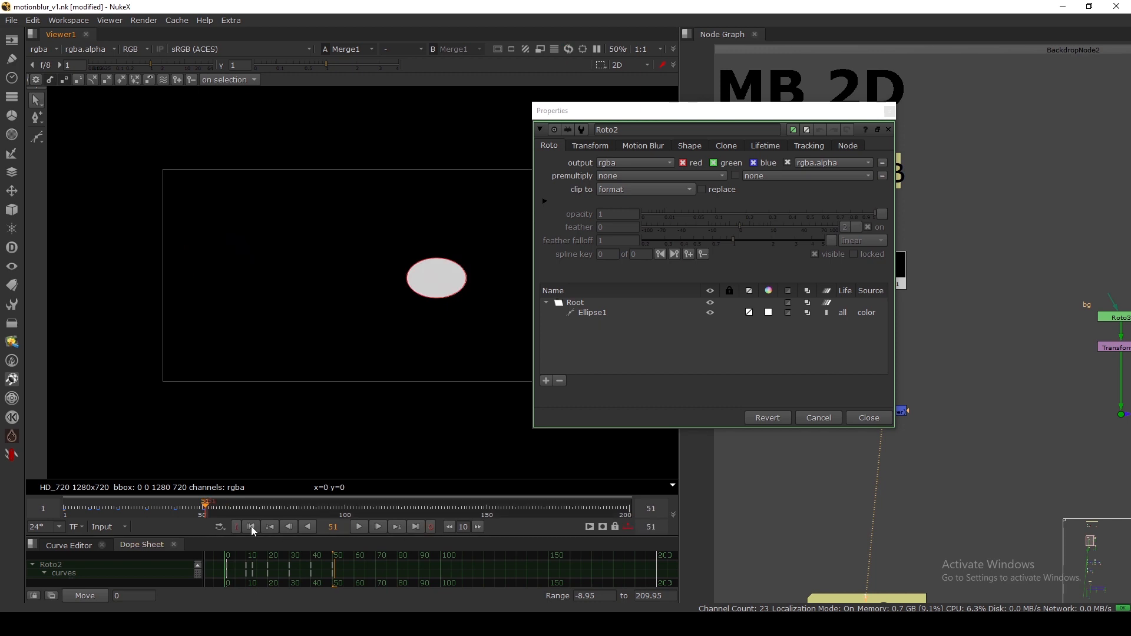
pyautogui.click(359, 526)
pyautogui.moveTo(589, 110); pyautogui.dragTo(762, 75)
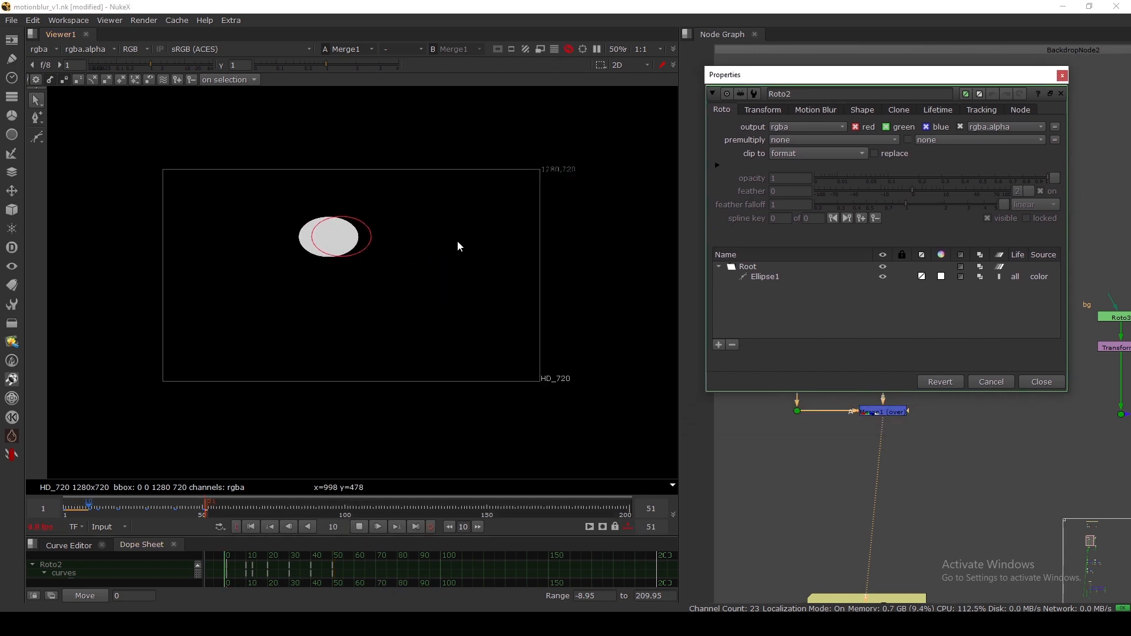
pyautogui.scroll(3, 457, 241)
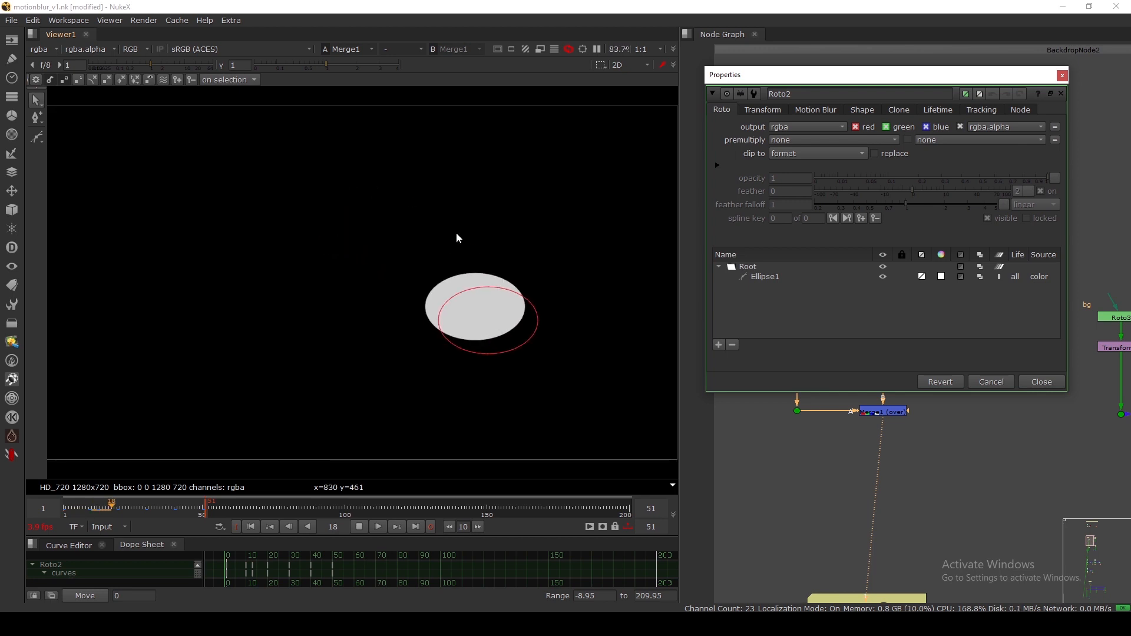
pyautogui.moveTo(120, 508)
pyautogui.mouseDown()
pyautogui.moveTo(141, 507)
pyautogui.moveTo(104, 511)
pyautogui.mouseUp()
pyautogui.click(358, 527)
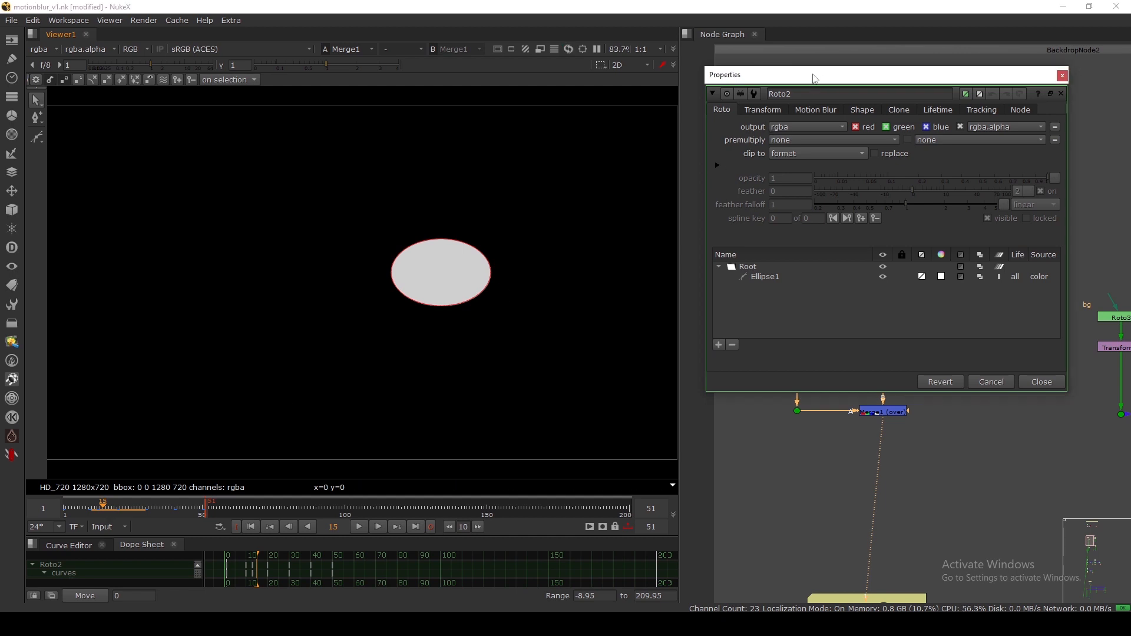
# Turn on motion blur for Ellipse1 in the Roto2 curve list and check the blur.
pyautogui.moveTo(815, 79); pyautogui.dragTo(725, 67)
pyautogui.click(674, 266)
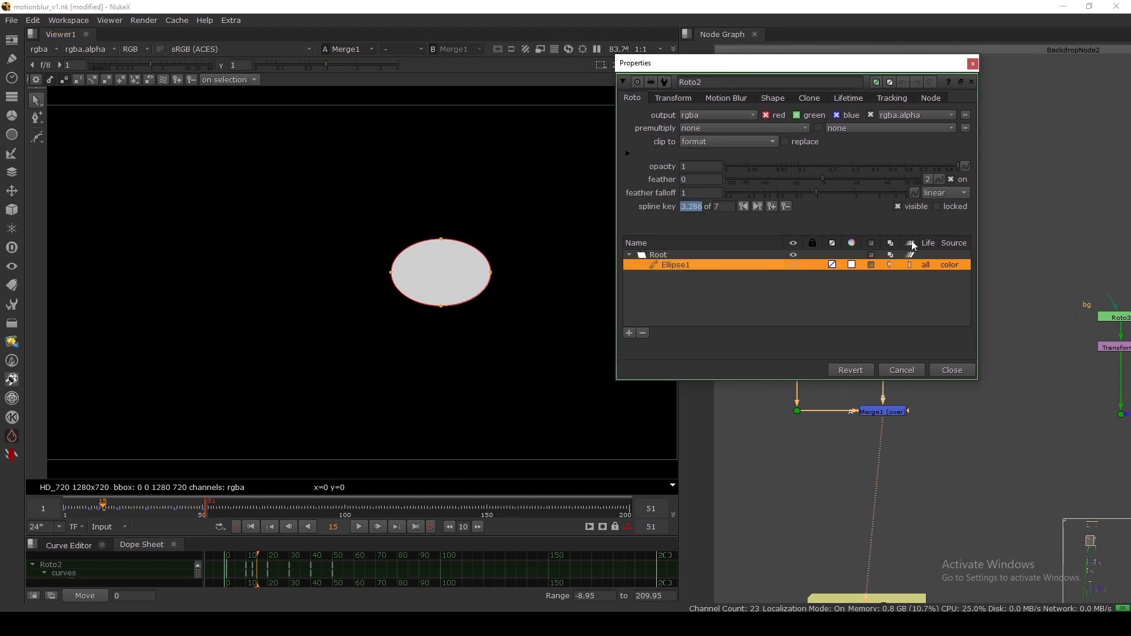
pyautogui.click(910, 266)
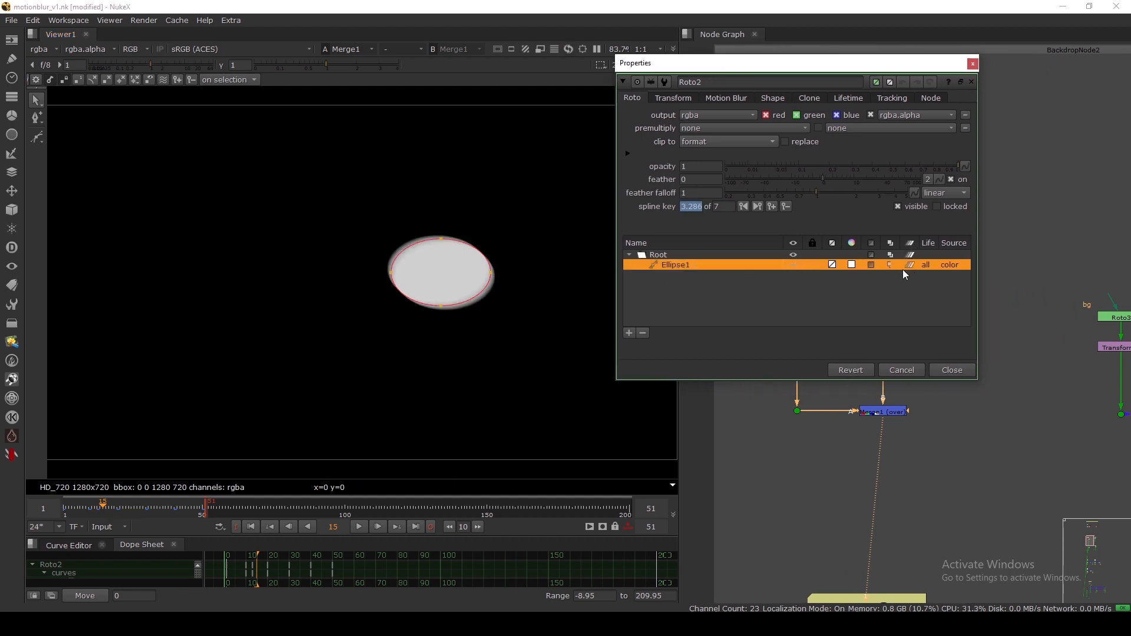
pyautogui.click(626, 295)
pyautogui.scroll(5, 451, 250)
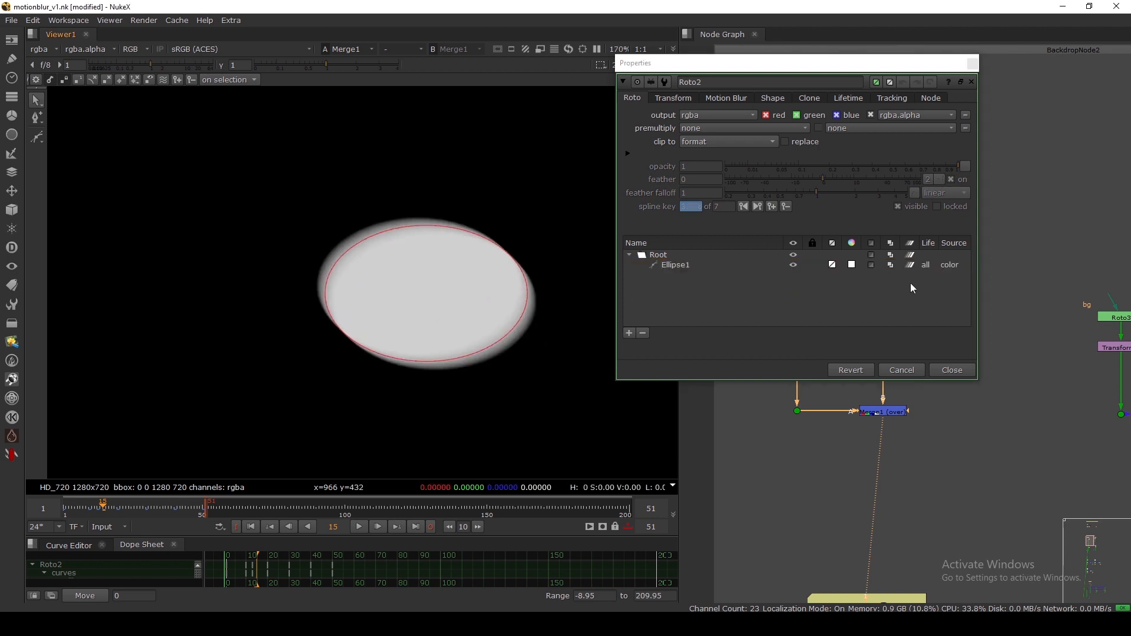
pyautogui.click(908, 268)
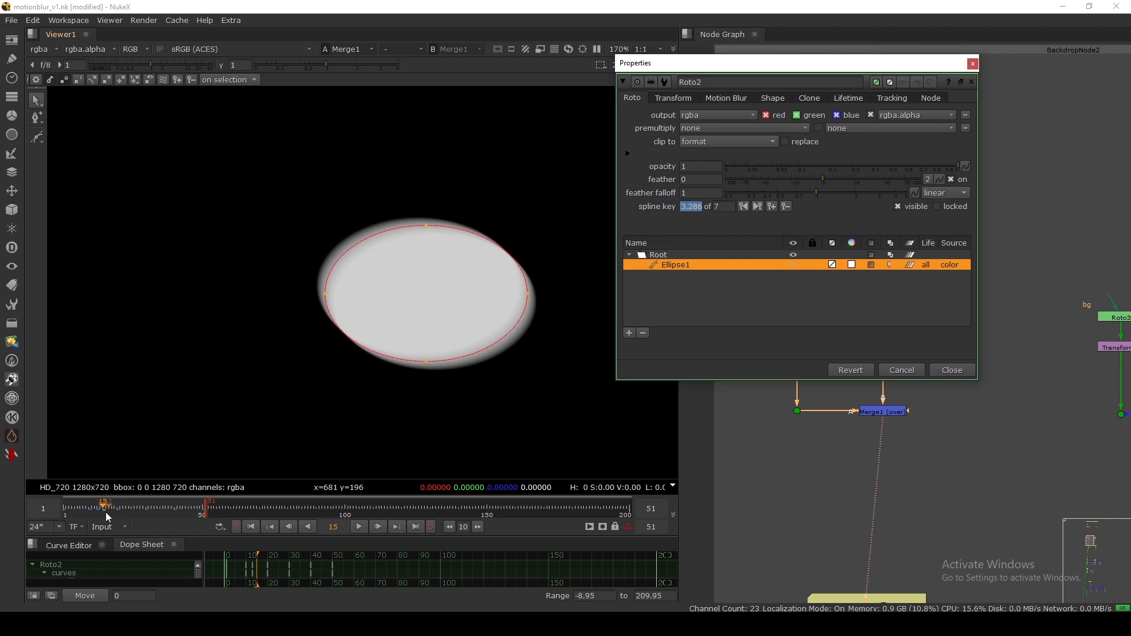
pyautogui.click(666, 286)
pyautogui.click(679, 266)
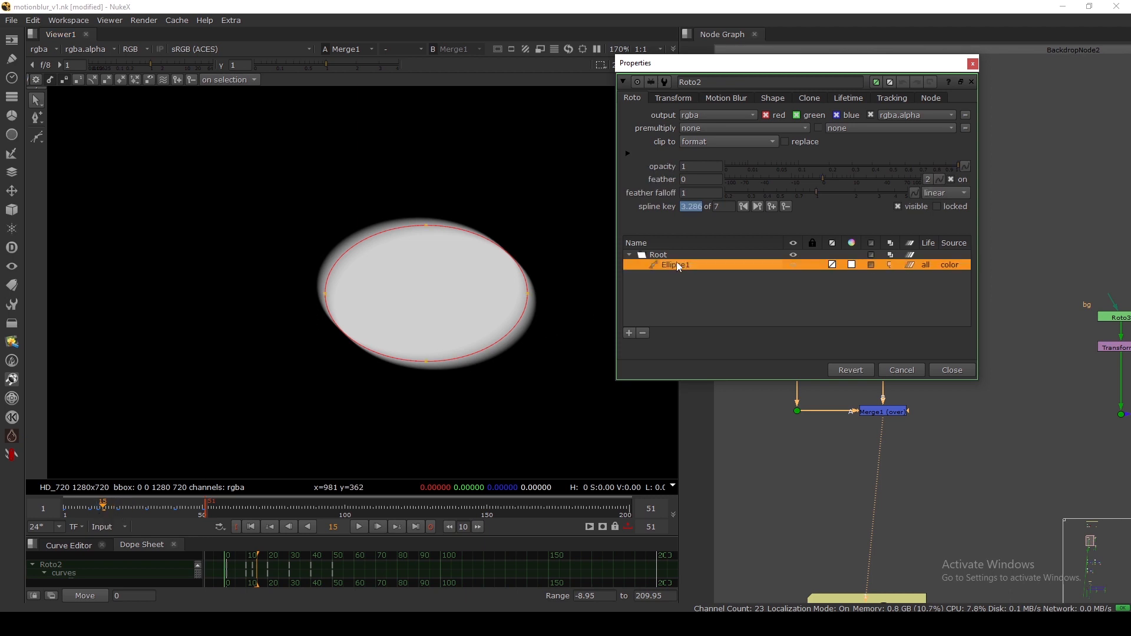
pyautogui.click(726, 99)
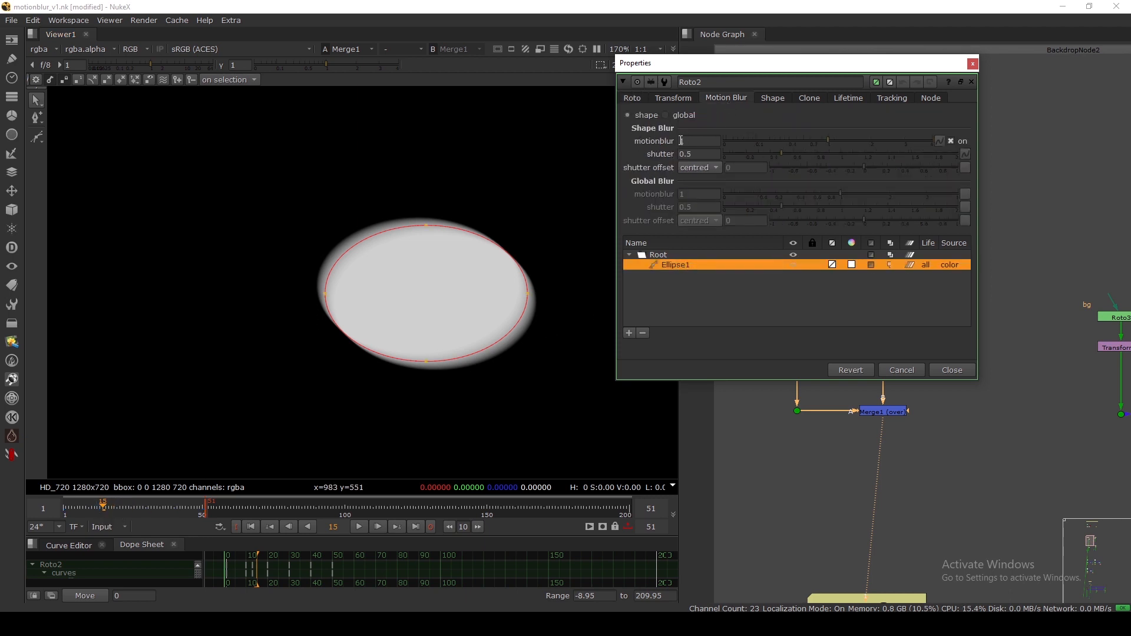
# Review the shape's shutter and shutter offset settings, leaving them unchanged.
pyautogui.scroll(3, 450, 265)
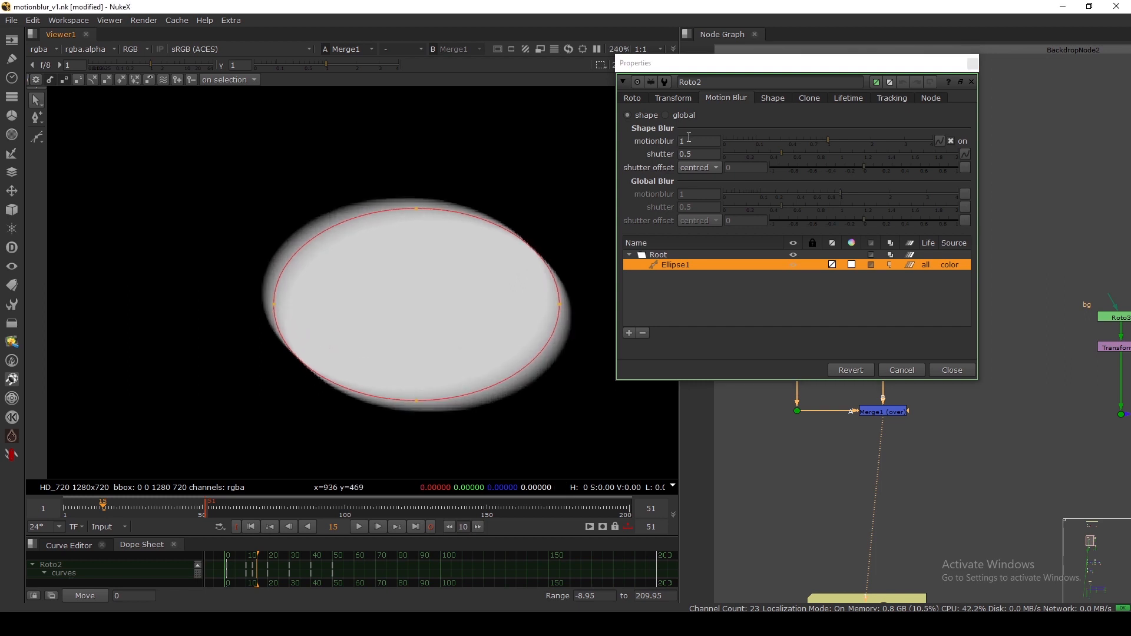
pyautogui.click(693, 169)
pyautogui.click(652, 167)
pyautogui.click(682, 154)
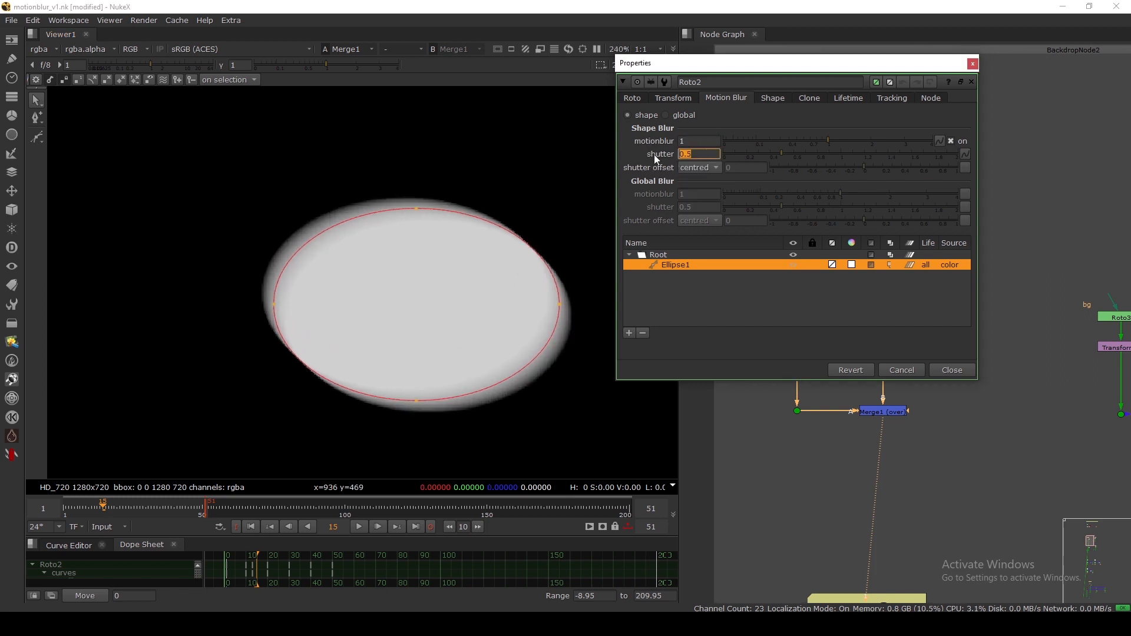
pyautogui.click(639, 164)
pyautogui.moveTo(692, 155); pyautogui.dragTo(643, 166)
pyautogui.click(640, 168)
# Try a shape motionblur of 2, then set it back to 1.
pyautogui.click(686, 143)
pyautogui.write('2')
pyautogui.press('Return')
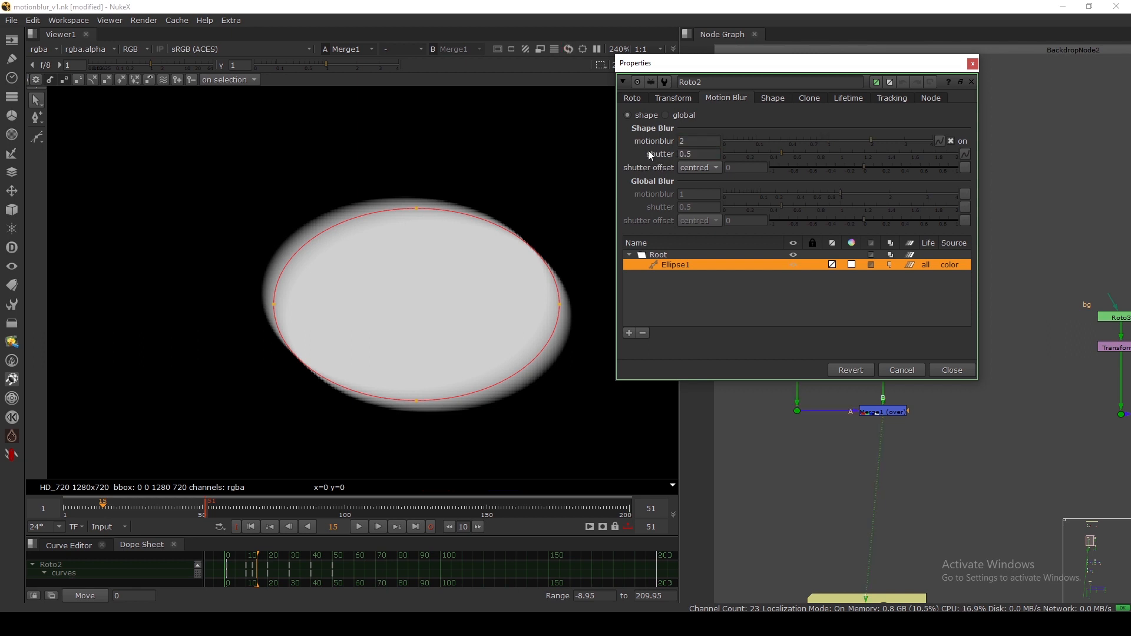
pyautogui.moveTo(686, 142); pyautogui.dragTo(651, 146)
pyautogui.write('1')
pyautogui.press('Return')
pyautogui.click(667, 287)
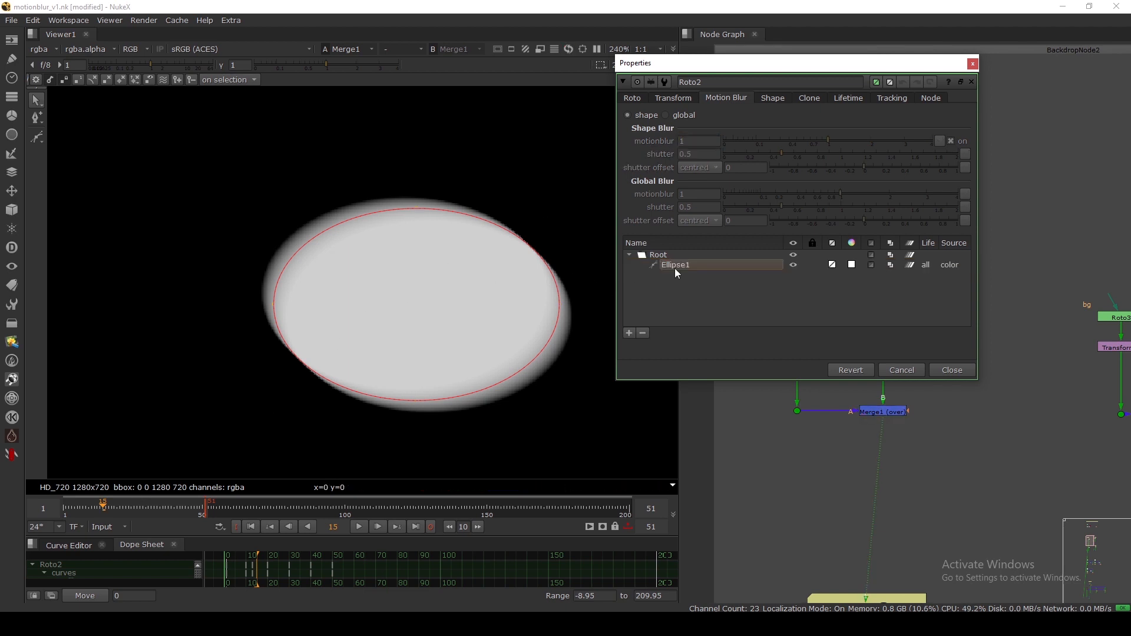
pyautogui.click(673, 267)
pyautogui.click(639, 100)
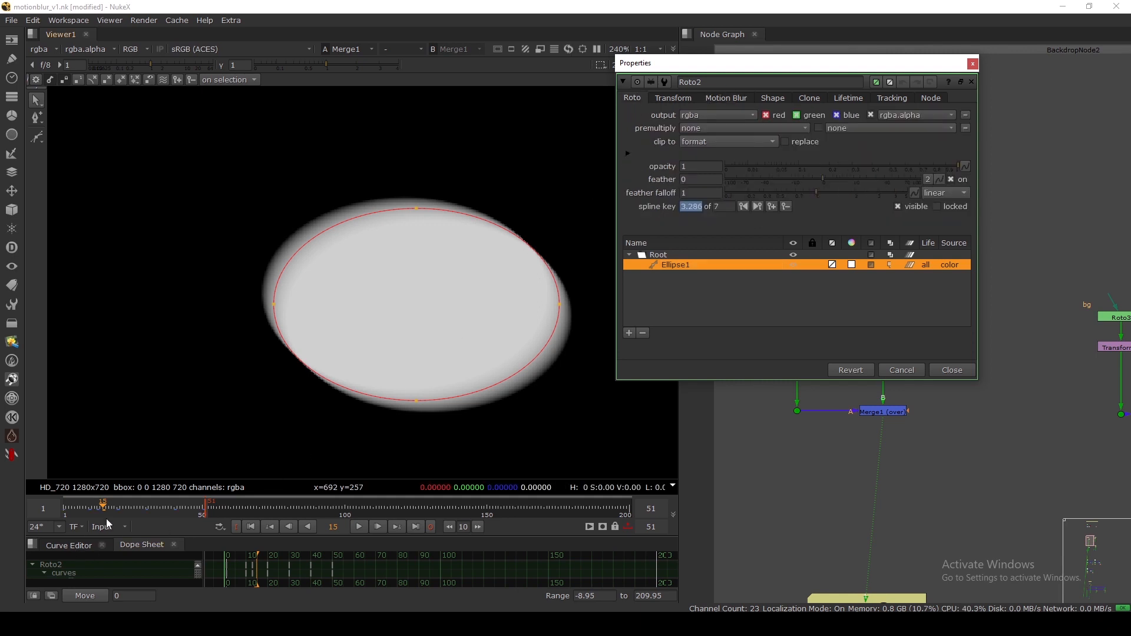
# Move to frame 25 with the whole ellipse framed in the viewer.
pyautogui.click(120, 508)
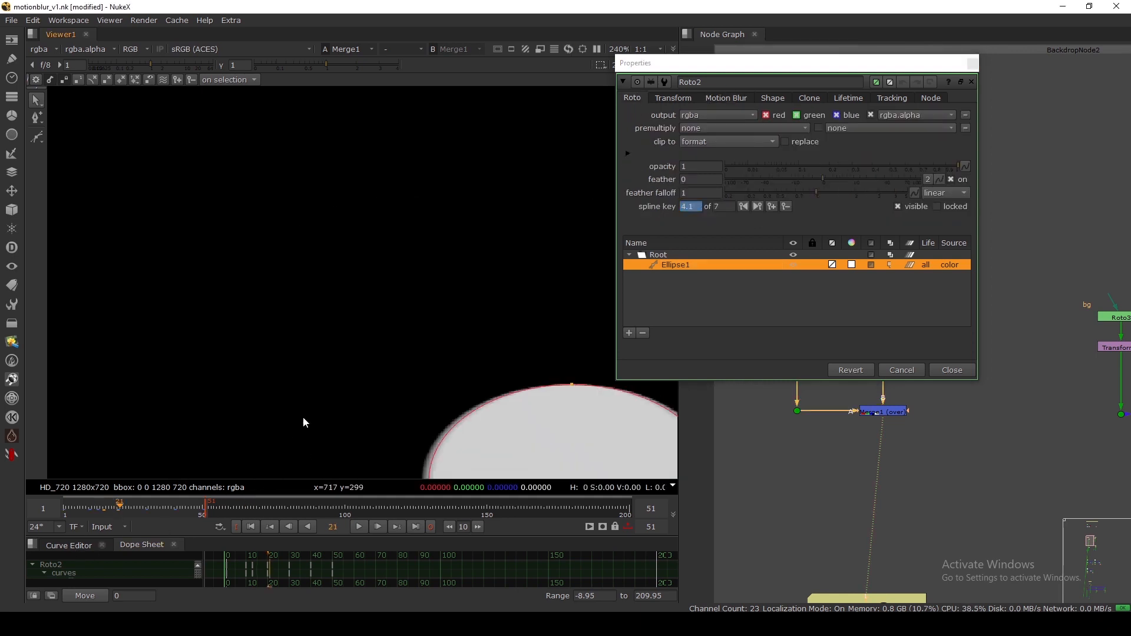
pyautogui.scroll(-4, 304, 423)
pyautogui.moveTo(314, 416); pyautogui.dragTo(326, 316, button='middle')
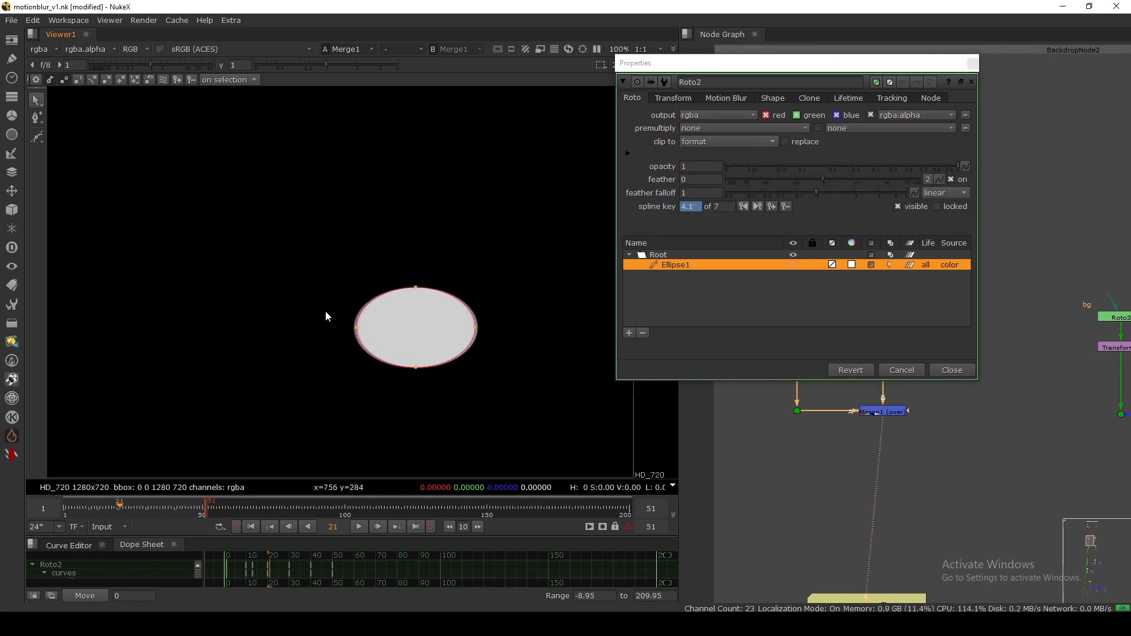
pyautogui.scroll(-2, 326, 316)
pyautogui.moveTo(120, 510); pyautogui.dragTo(133, 510)
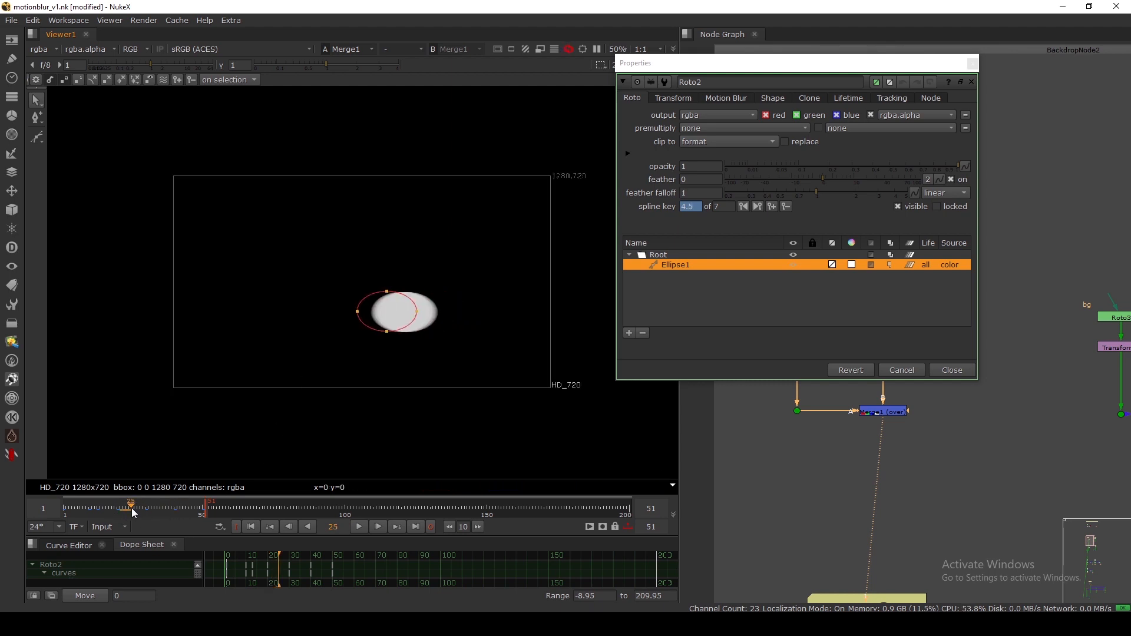
pyautogui.scroll(4, 387, 338)
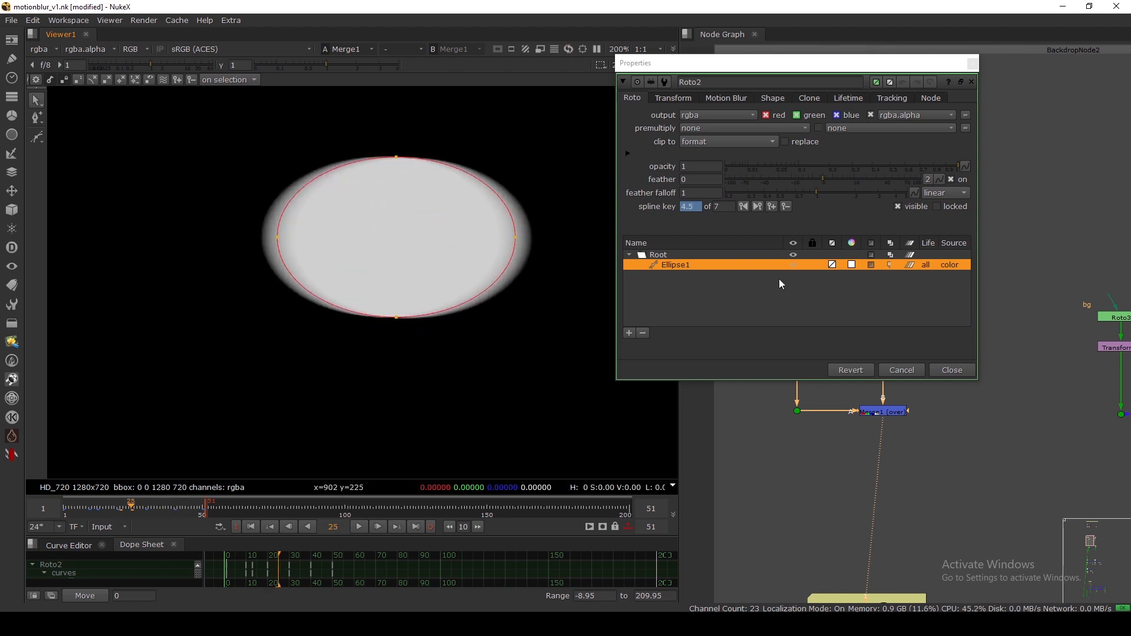
# Toggle Ellipse1's motion blur off and on to compare, then close Roto2.
pyautogui.click(914, 265)
pyautogui.click(913, 265)
pyautogui.click(913, 265)
pyautogui.click(913, 265)
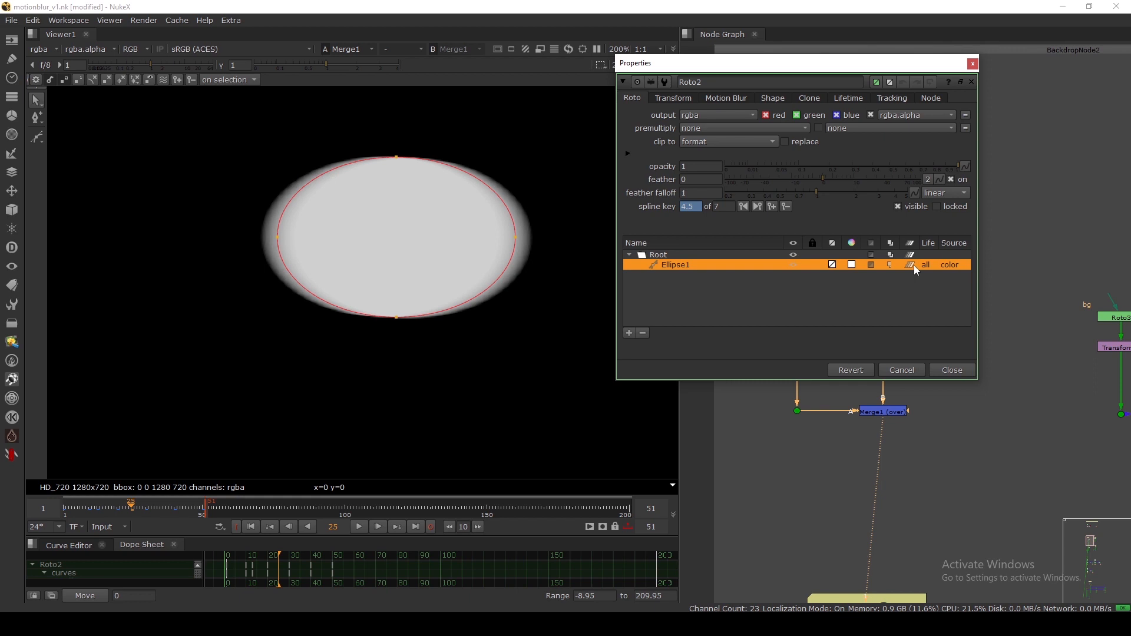
pyautogui.click(952, 368)
pyautogui.scroll(-4, 417, 296)
# View Merge2's output in the viewer and briefly open Transform3's properties.
pyautogui.scroll(-3, 840, 268)
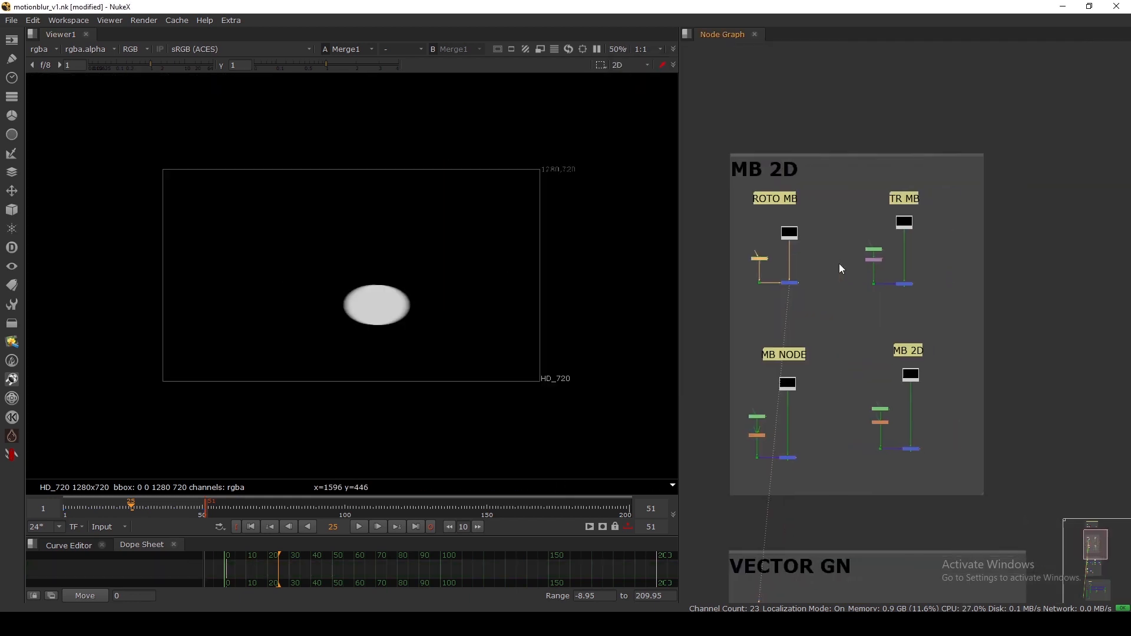
pyautogui.scroll(3, 897, 241)
pyautogui.scroll(3, 906, 332)
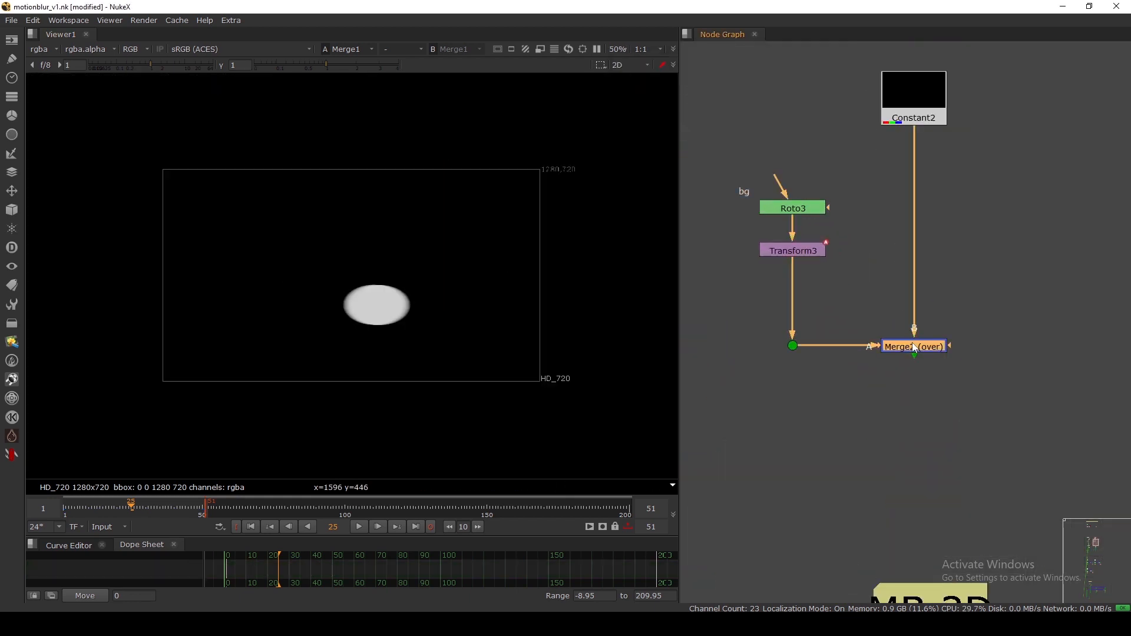
pyautogui.press('1')
pyautogui.moveTo(735, 235); pyautogui.dragTo(876, 284)
pyautogui.press('Return')
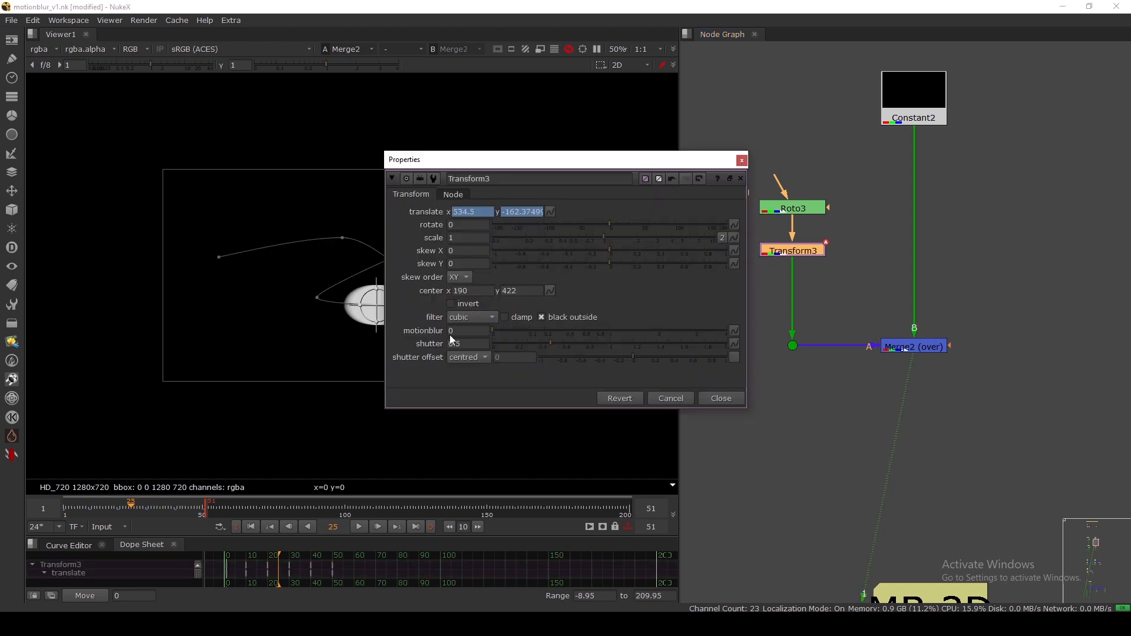
pyautogui.click(741, 160)
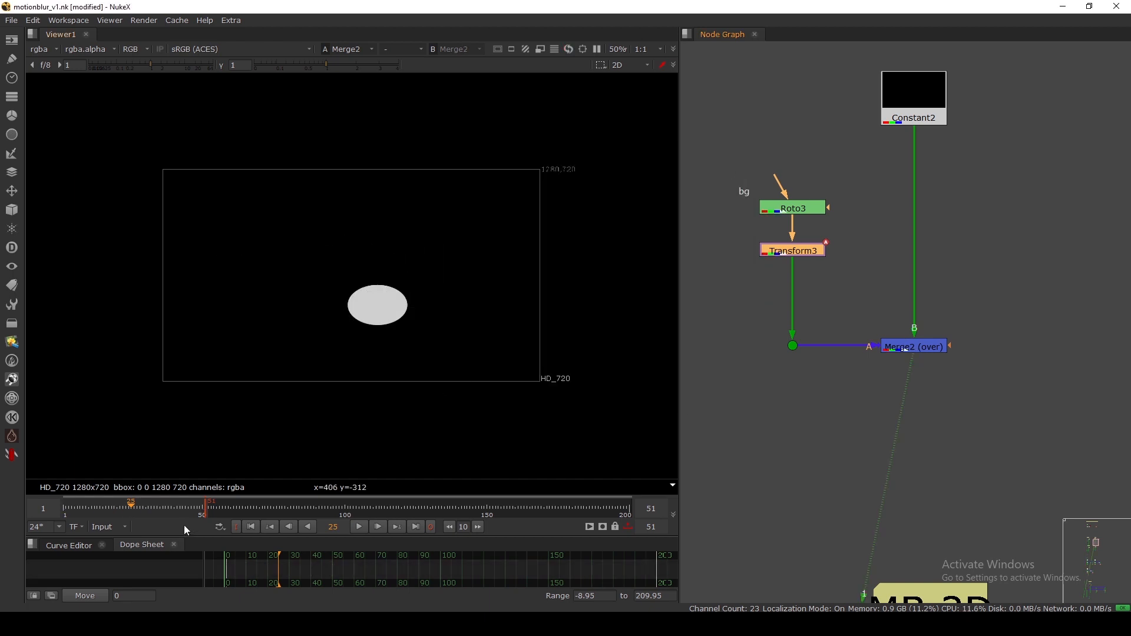
# Scrub the ellipse animation from frame 16 to 23 and reopen Transform3's properties beside it.
pyautogui.click(107, 509)
pyautogui.moveTo(107, 510); pyautogui.dragTo(125, 510)
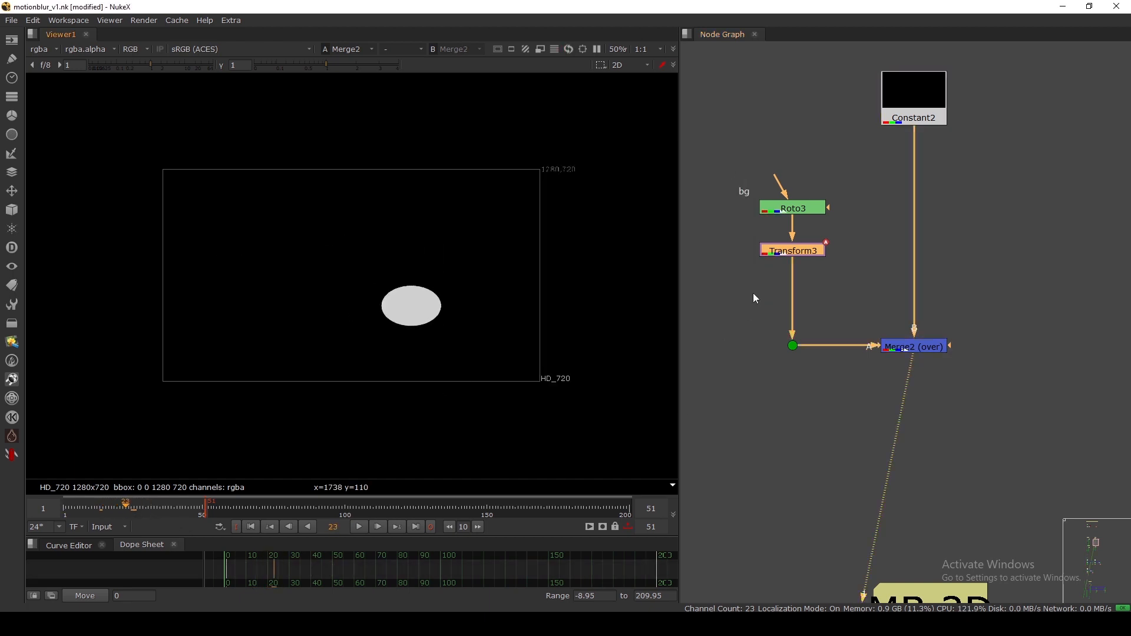
pyautogui.click(753, 295)
pyautogui.doubleClick(795, 252)
pyautogui.moveTo(501, 161); pyautogui.dragTo(724, 83)
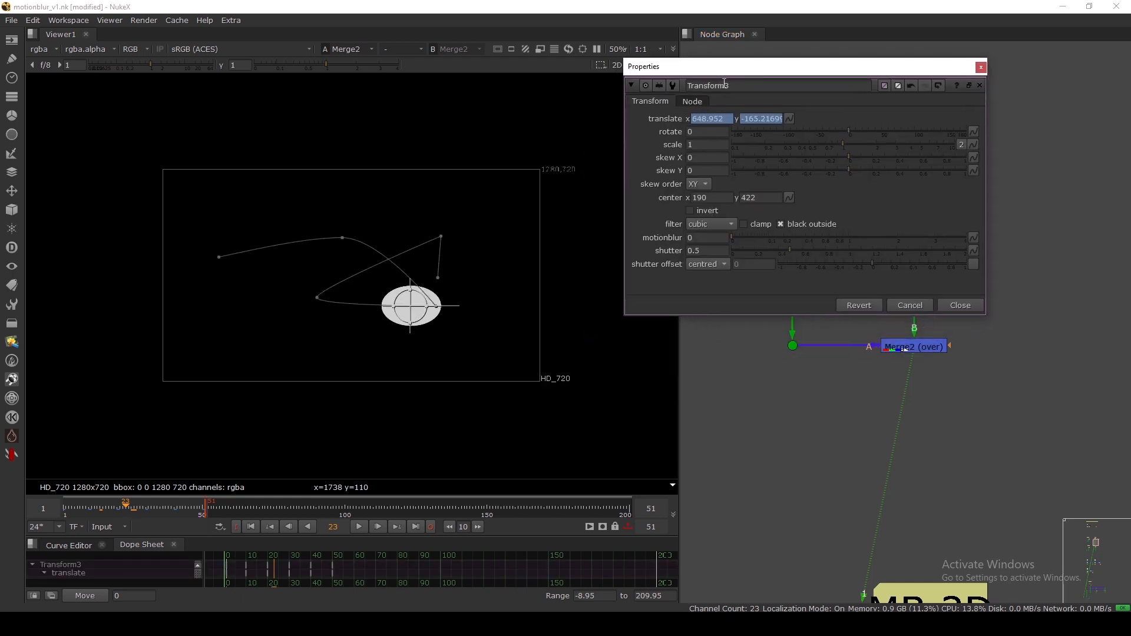
# At frame 34, try Transform3 motionblur values of 1, then 10, then back to 1.
pyautogui.moveTo(161, 507); pyautogui.dragTo(158, 510)
pyautogui.scroll(5, 383, 284)
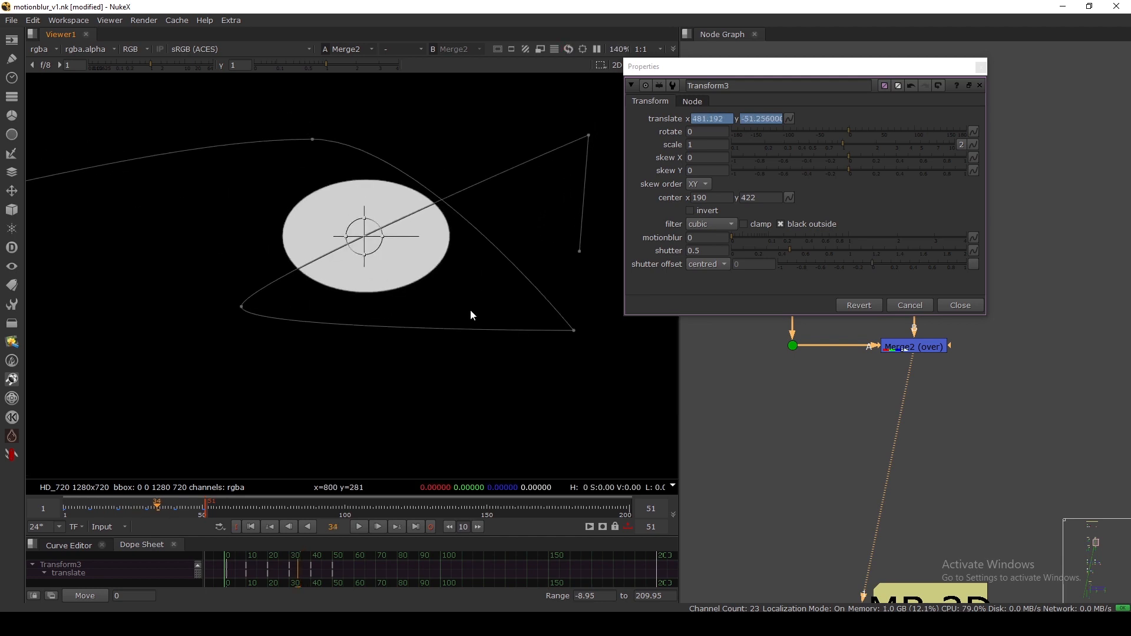
pyautogui.moveTo(696, 238); pyautogui.dragTo(648, 240)
pyautogui.write('1')
pyautogui.press('Return')
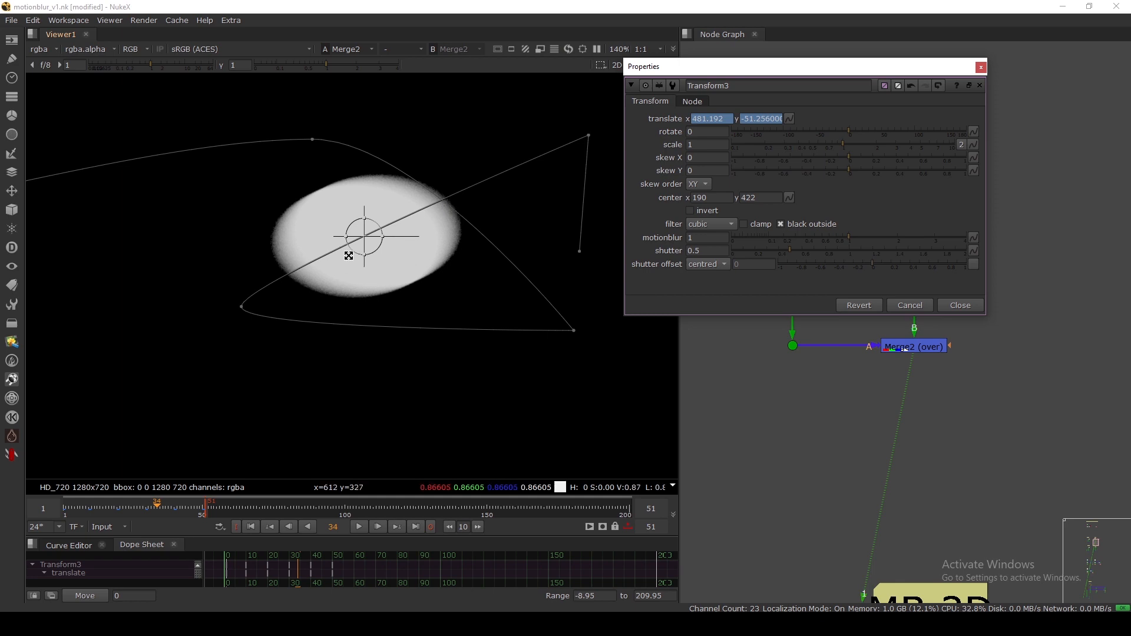
pyautogui.scroll(5, 453, 221)
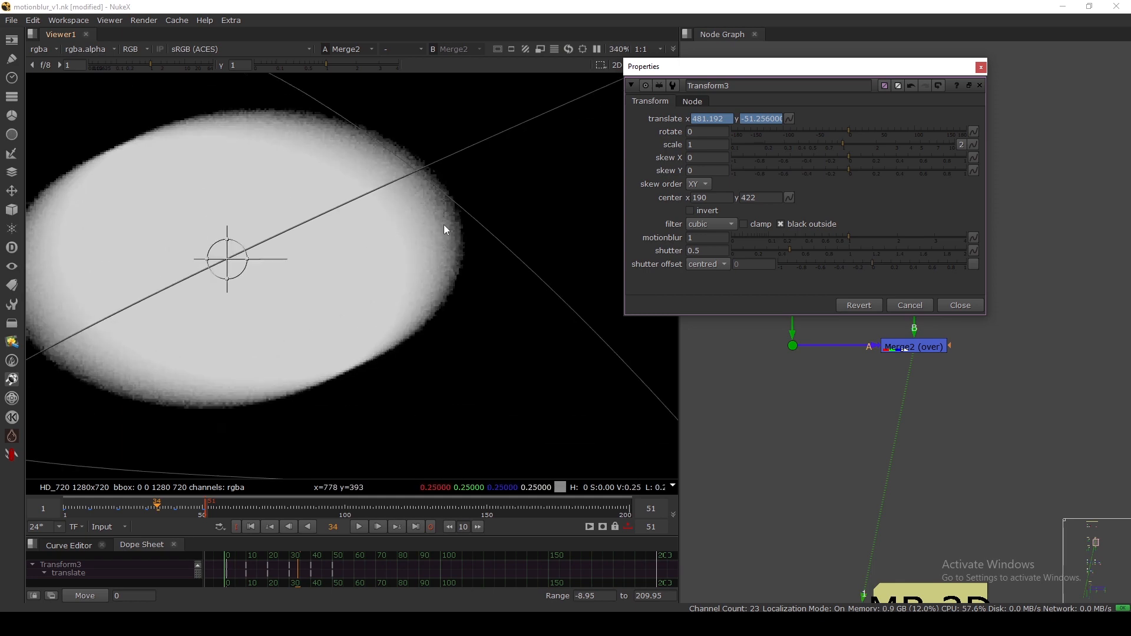
pyautogui.moveTo(440, 231); pyautogui.dragTo(441, 234, button='middle')
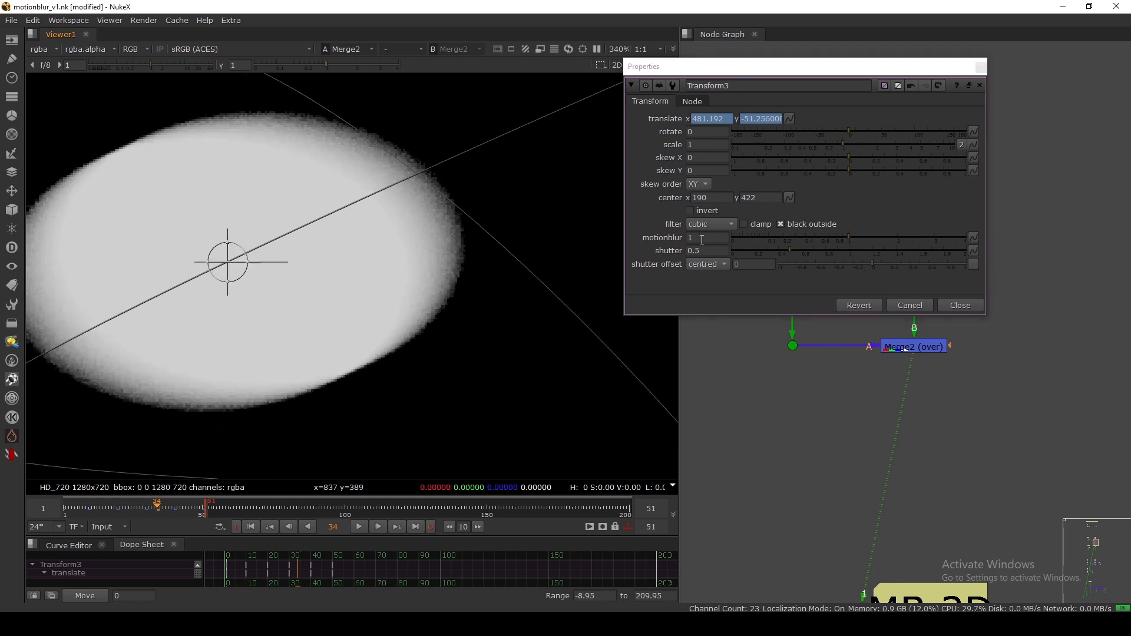
pyautogui.click(706, 238)
pyautogui.press('BackSpace')
pyautogui.write('56')
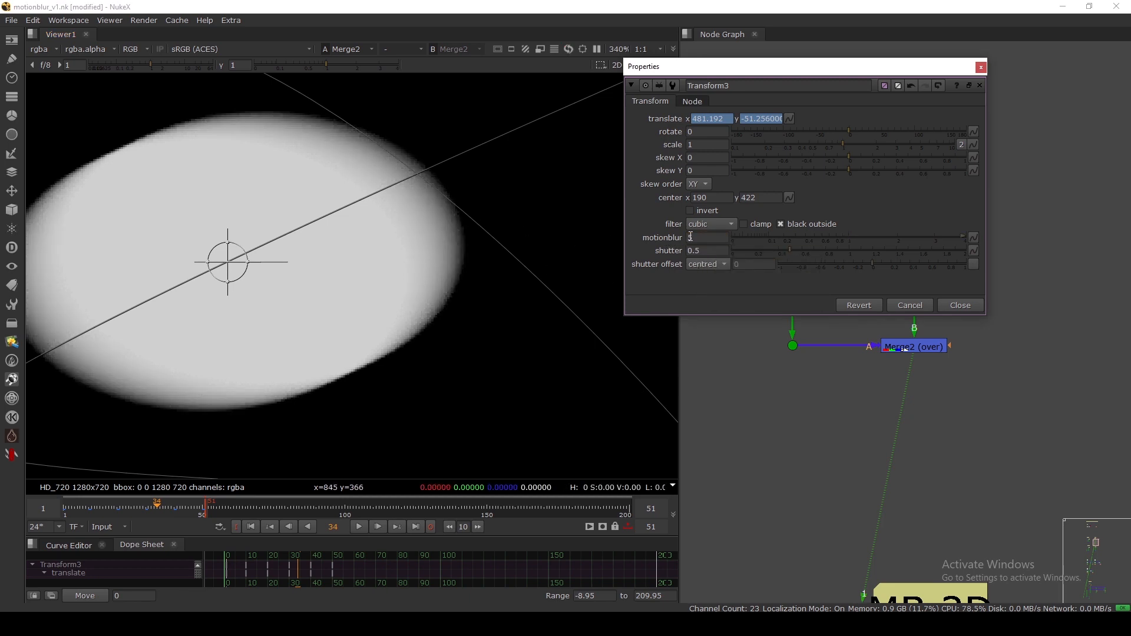
pyautogui.write('0')
pyautogui.press('Return')
pyautogui.scroll(-3, 428, 224)
pyautogui.scroll(4, 201, 285)
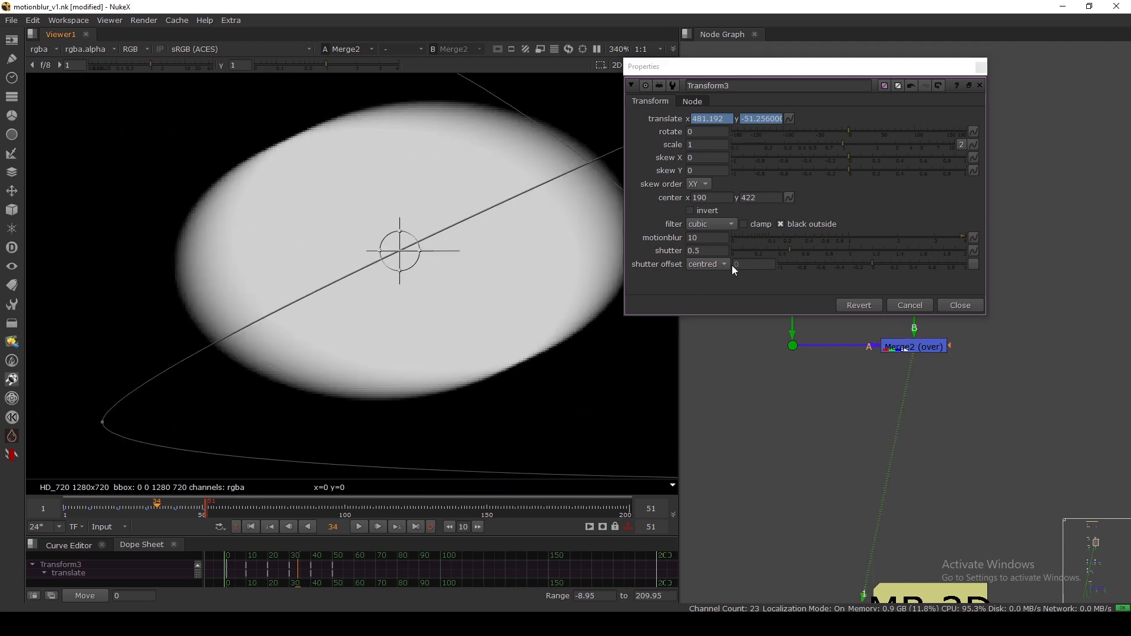
pyautogui.doubleClick(704, 237)
pyautogui.write('1')
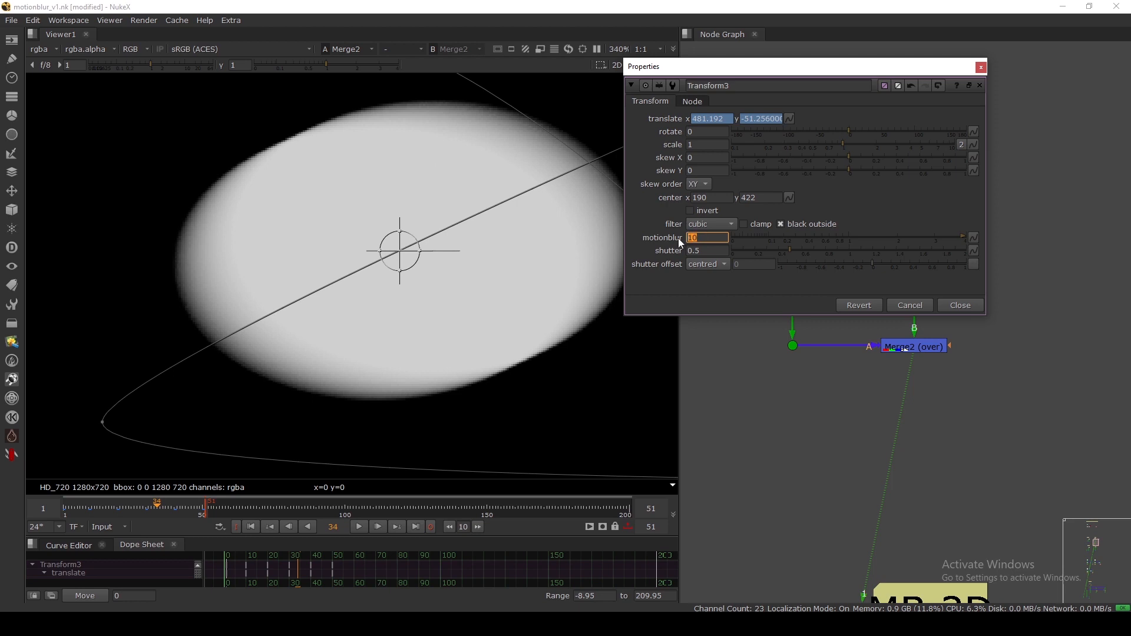
pyautogui.press('Return')
# Test smaller motionblur values of 0.5 and 0.1, then return to 1.
pyautogui.scroll(-3, 231, 292)
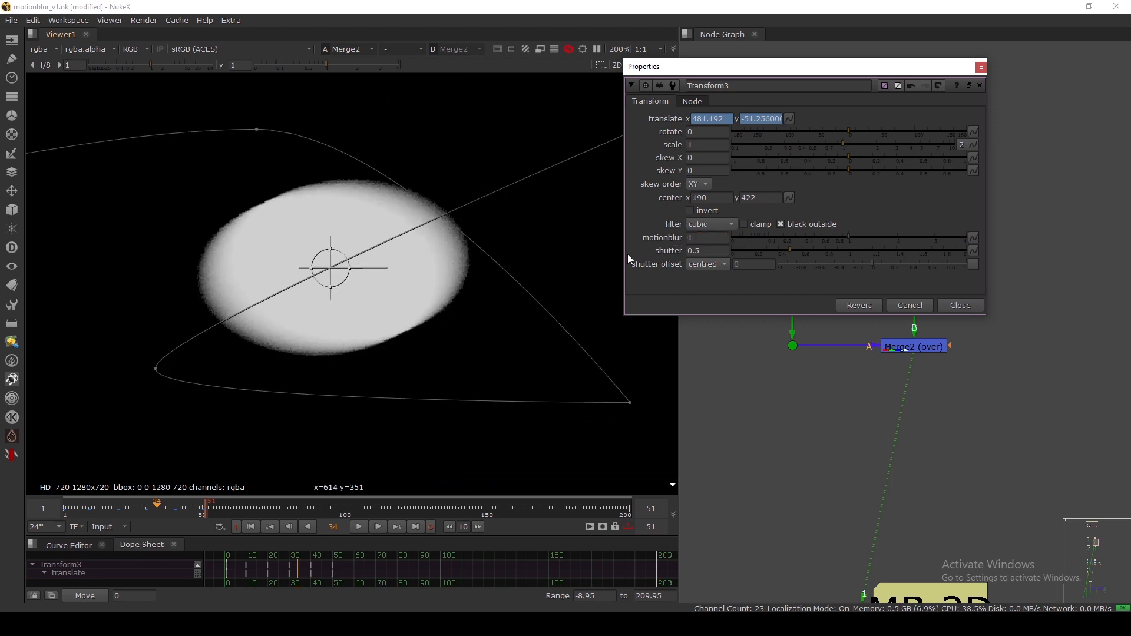
pyautogui.scroll(4, 204, 285)
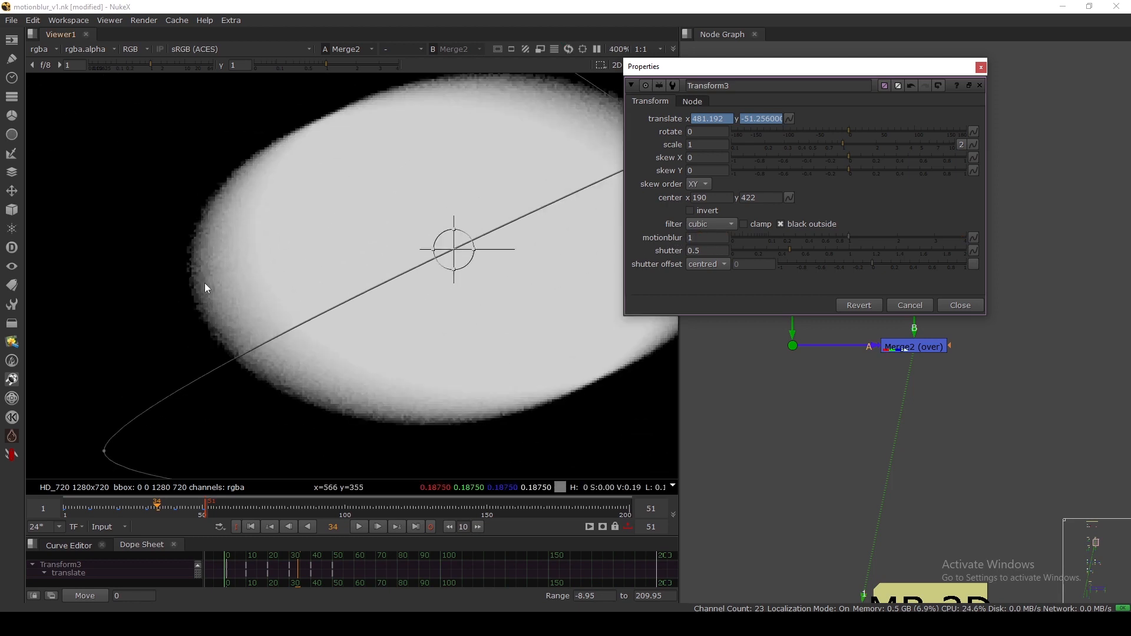
pyautogui.click(706, 237)
pyautogui.write('.5')
pyautogui.press('Return')
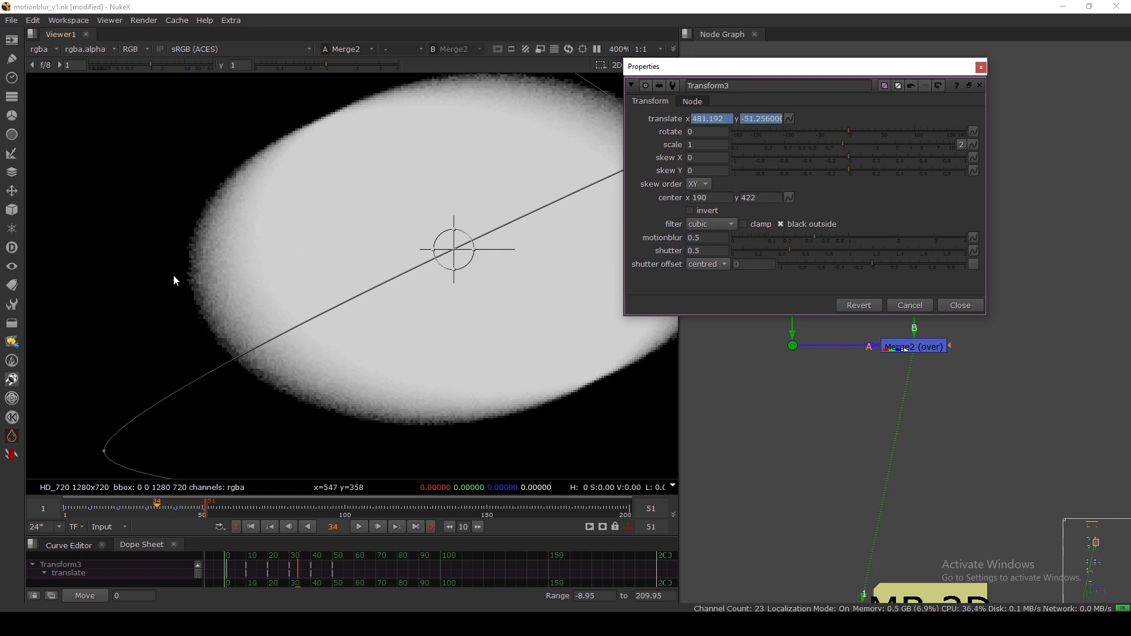
pyautogui.scroll(-2, 223, 272)
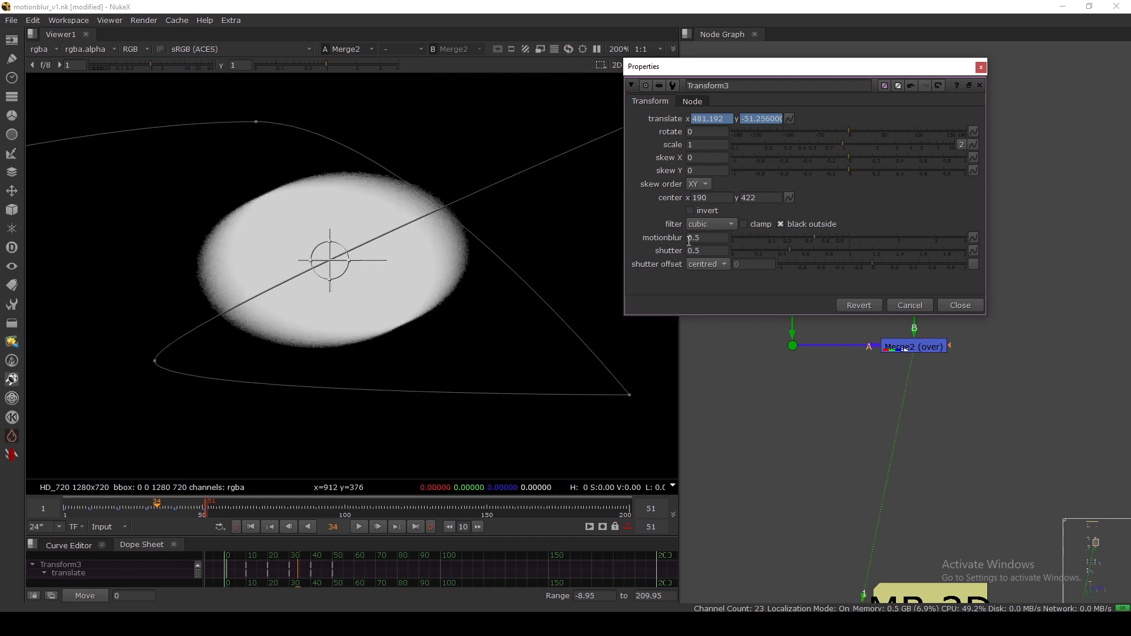
pyautogui.moveTo(703, 237); pyautogui.dragTo(663, 240)
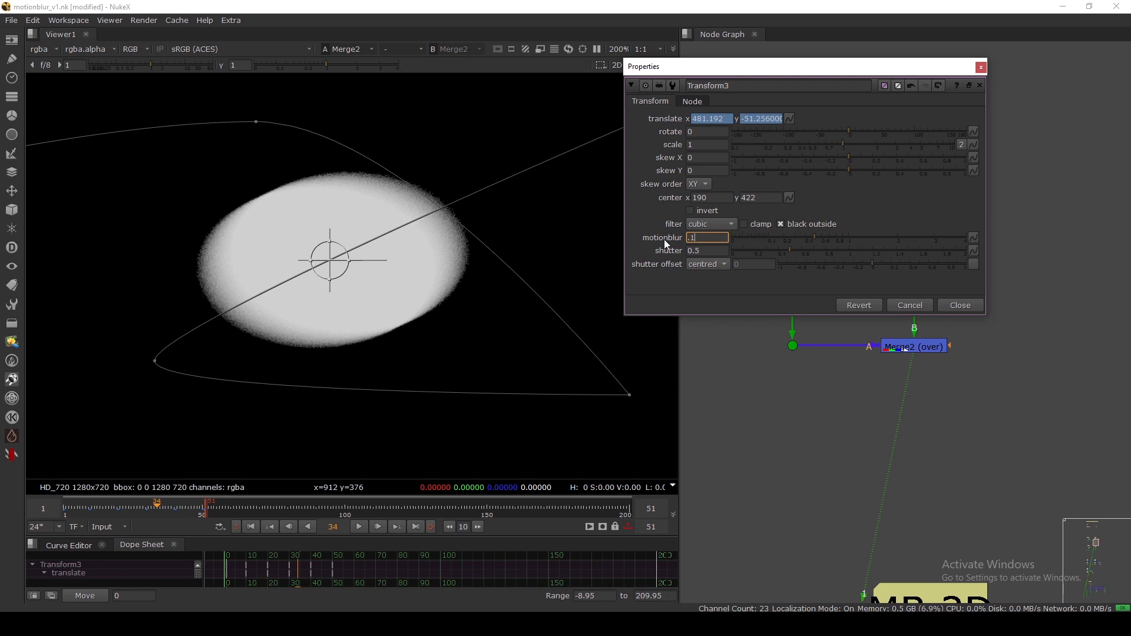
pyautogui.write('.1')
pyautogui.press('Return')
pyautogui.scroll(2, 177, 295)
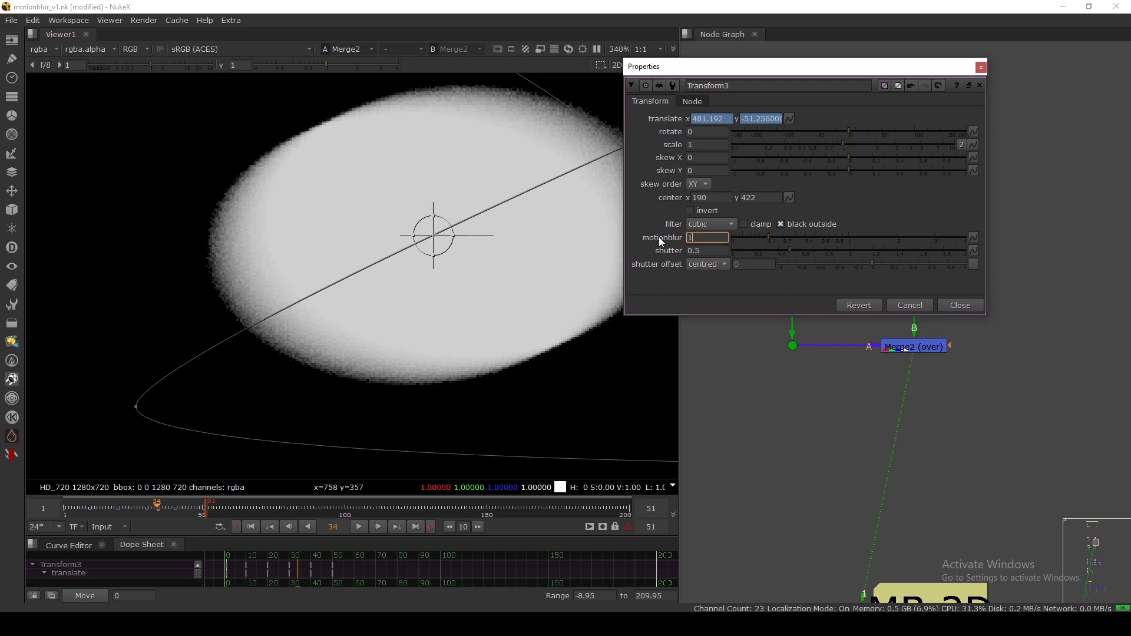
pyautogui.press('Return')
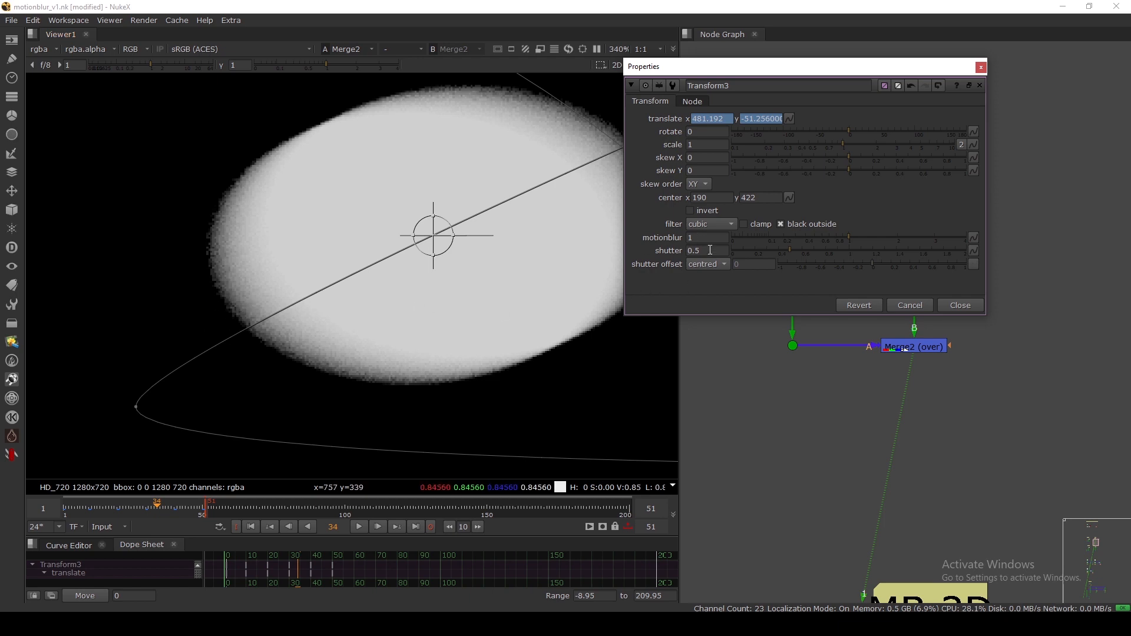
# Raise the shutter step by step from 0.5 to 1, then reset it to 0.5.
pyautogui.click(710, 250)
pyautogui.press('Up')
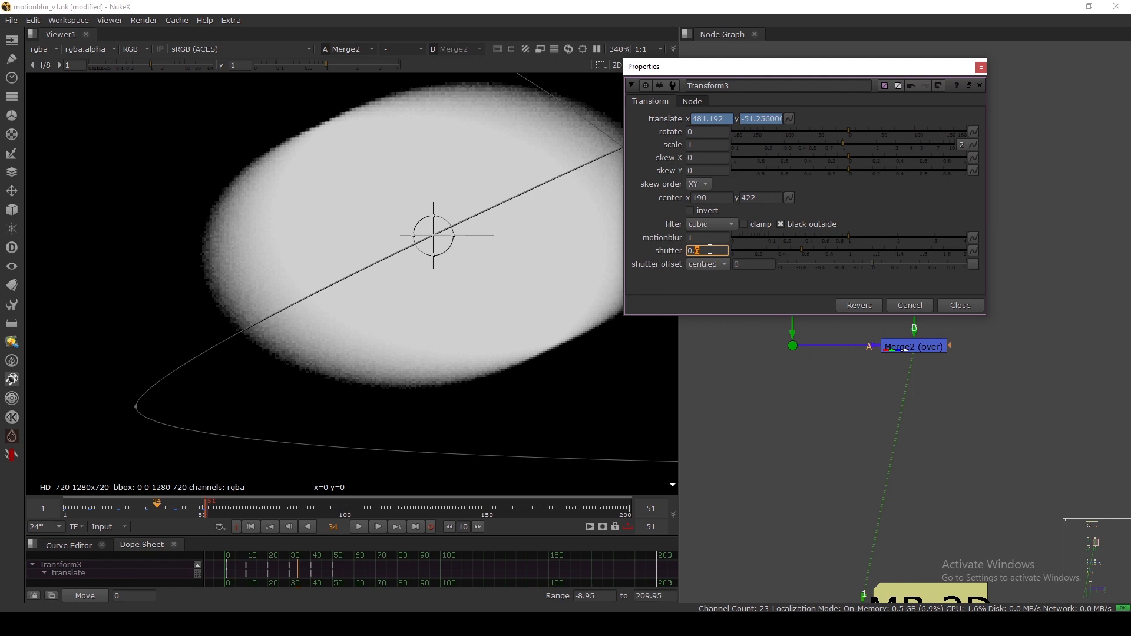
pyautogui.press('Up')
pyautogui.press('Up')
pyautogui.press('Up')
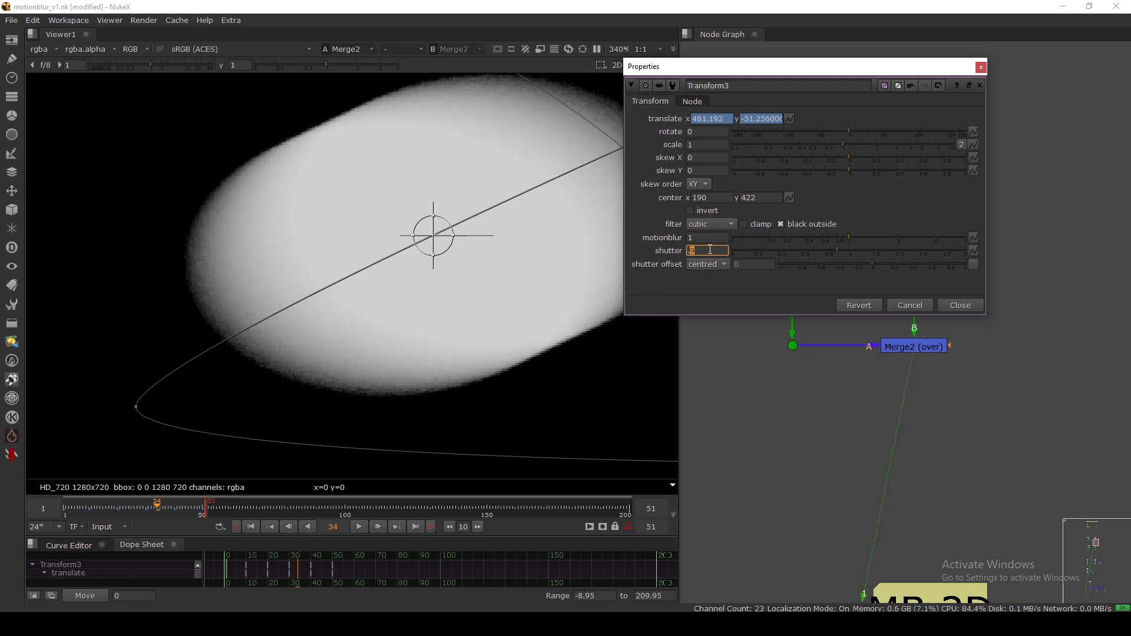
pyautogui.press('Up')
pyautogui.scroll(-3, 215, 301)
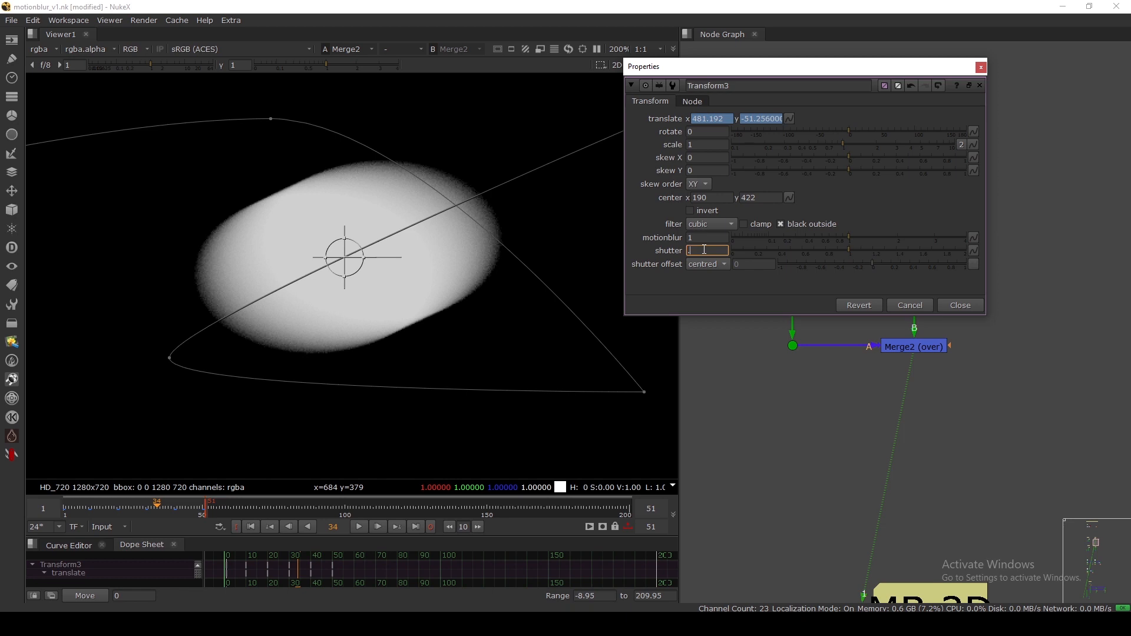
pyautogui.write('.5')
pyautogui.press('Return')
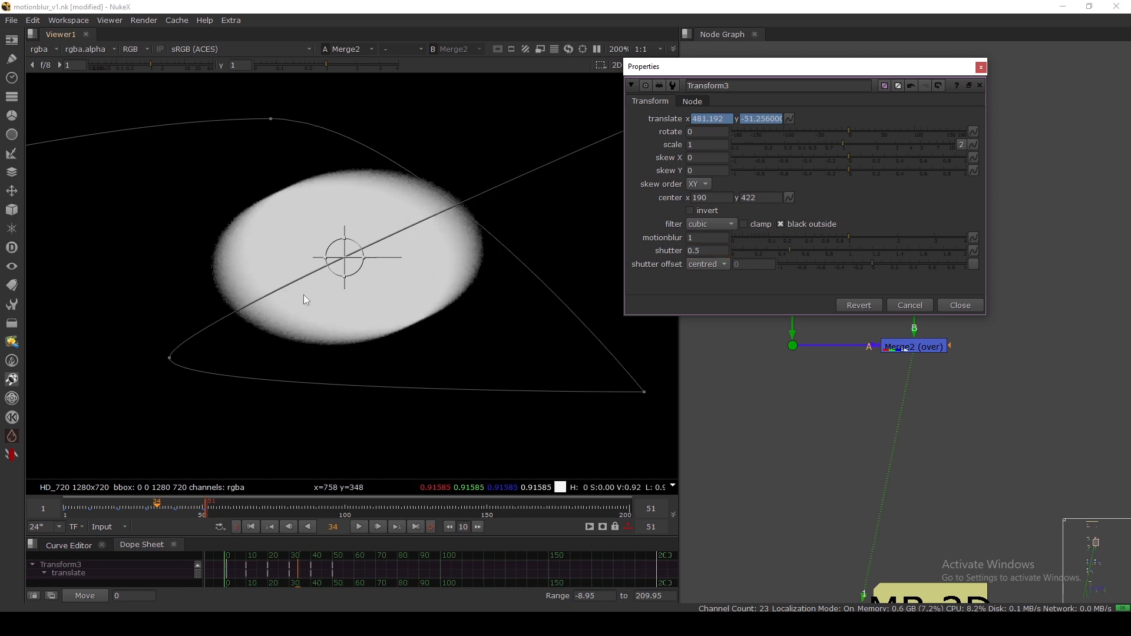
# Set motionblur to 5 and close Transform3's properties.
pyautogui.moveTo(701, 237); pyautogui.dragTo(683, 239)
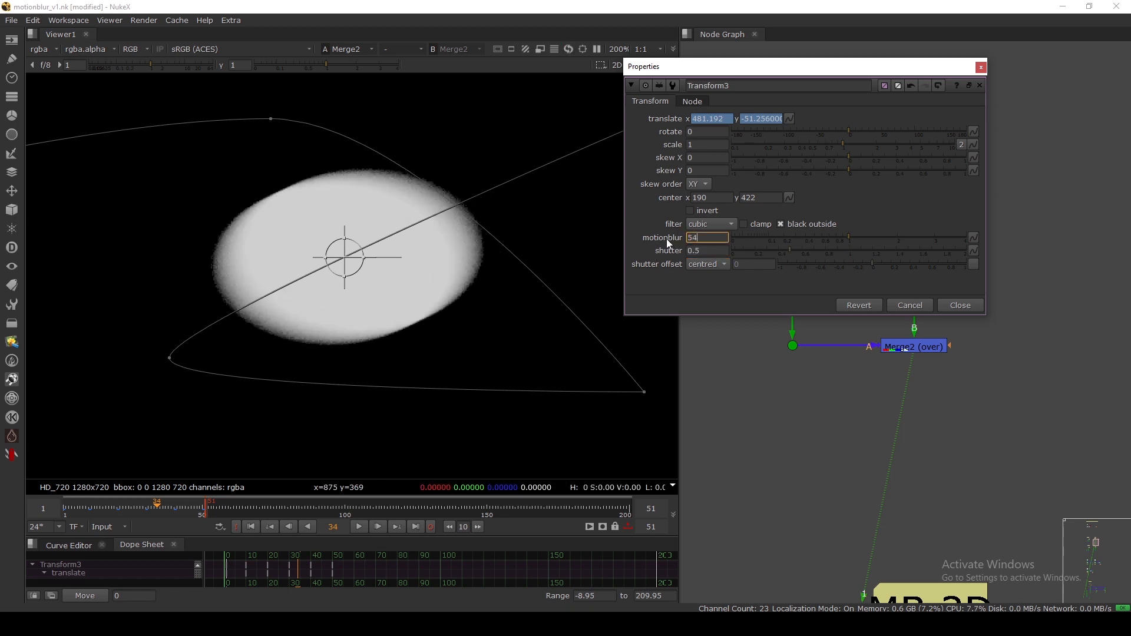
pyautogui.write('54')
pyautogui.press('BackSpace')
pyautogui.press('Return')
pyautogui.scroll(2, 478, 209)
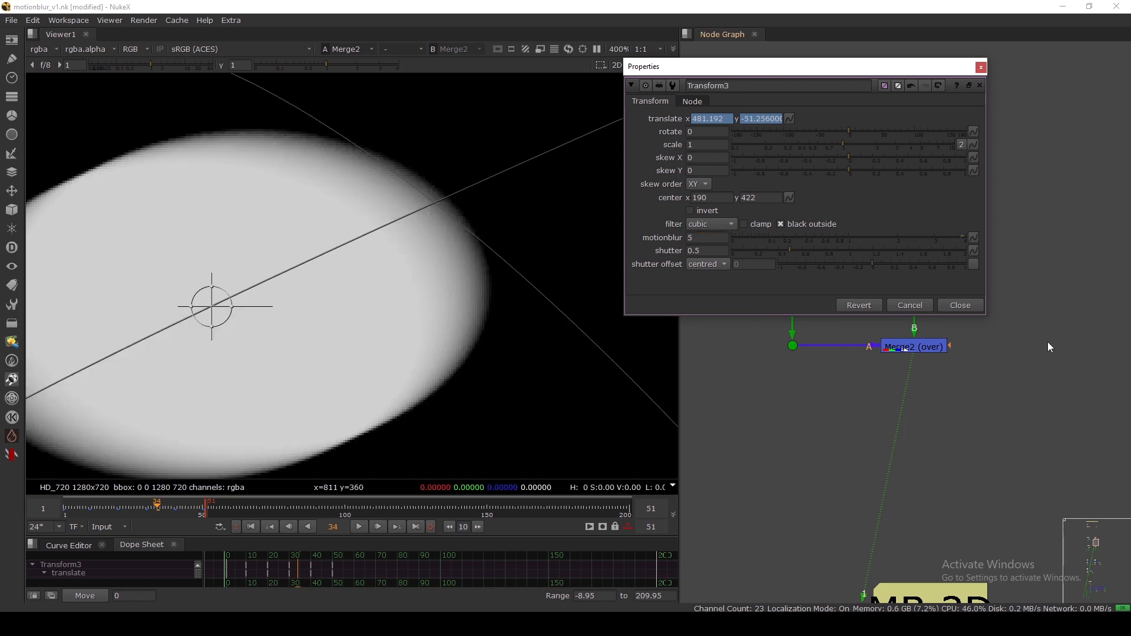
pyautogui.click(960, 305)
pyautogui.scroll(-5, 938, 280)
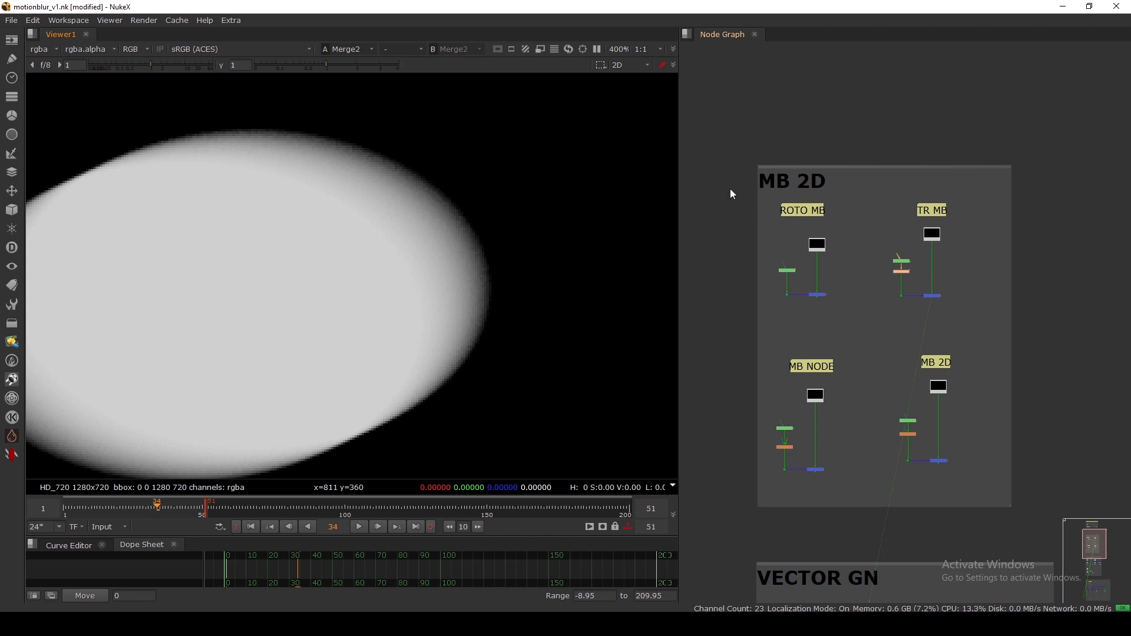
# Disable MotionBlur2 and select Merge3, undoing an accidental Merge3 disable.
pyautogui.moveTo(733, 188); pyautogui.dragTo(999, 337)
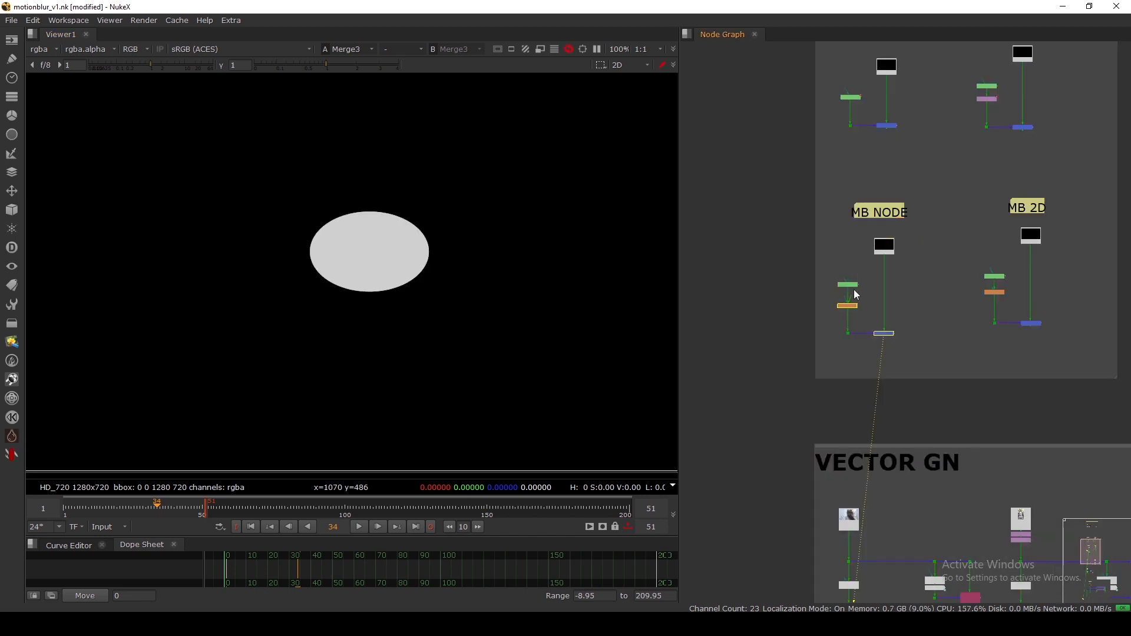
pyautogui.scroll(4, 865, 306)
pyautogui.click(902, 362)
pyautogui.press('d')
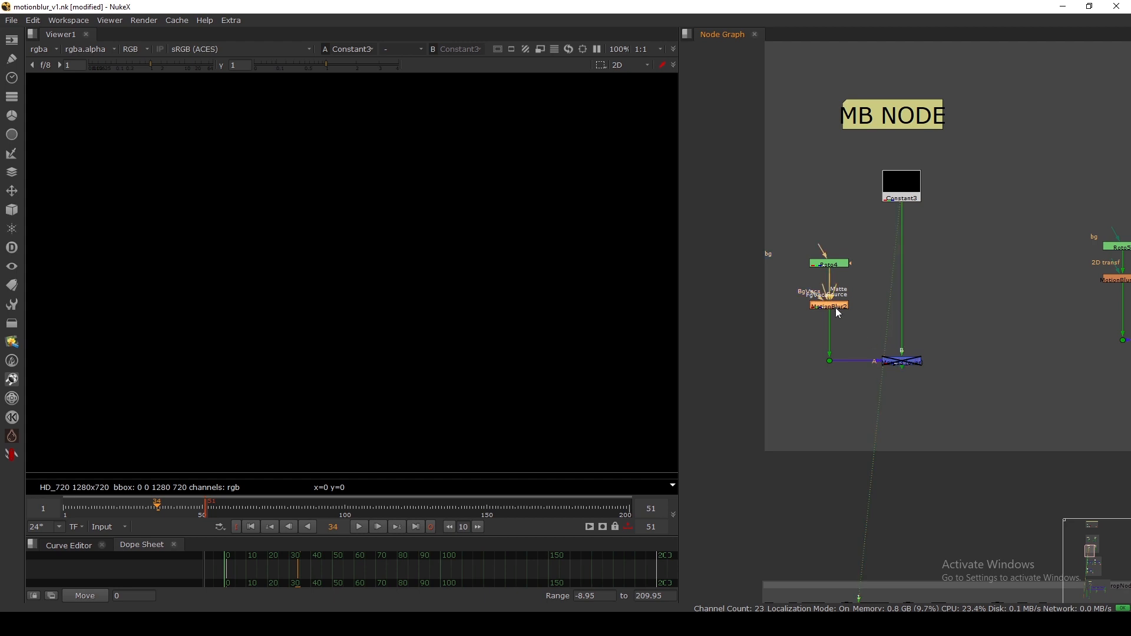
pyautogui.press('d')
pyautogui.click(865, 331)
pyautogui.click(905, 363)
pyautogui.press('d')
pyautogui.click(858, 326)
pyautogui.click(899, 361)
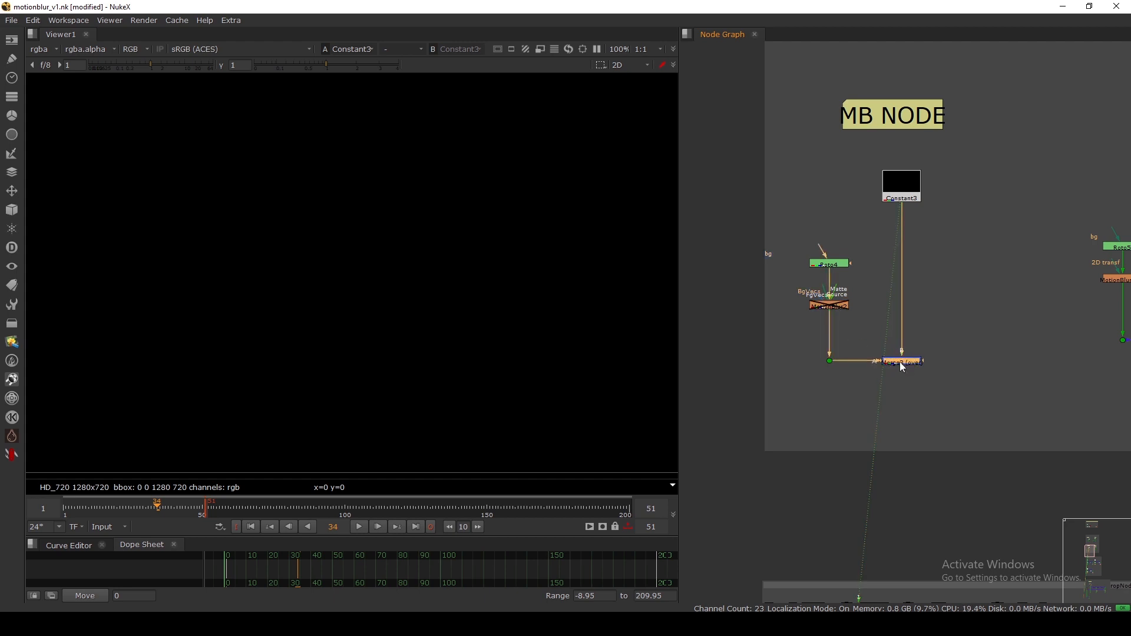
# Scrub back to frame 32 and reselect MotionBlur2.
pyautogui.moveTo(146, 515); pyautogui.dragTo(154, 516)
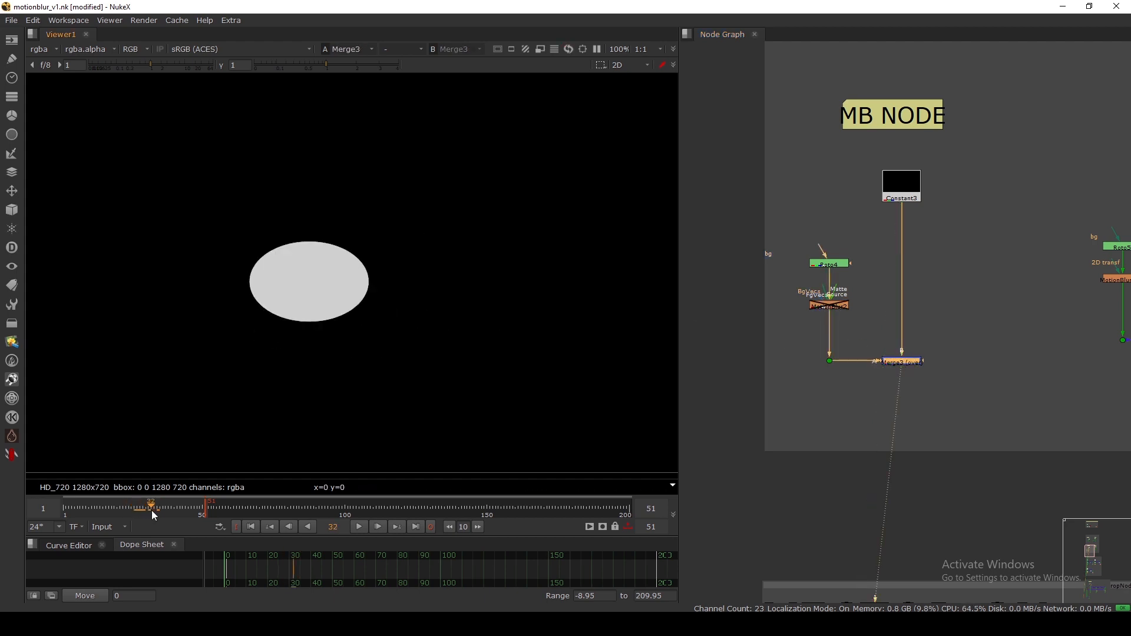
pyautogui.scroll(4, 854, 322)
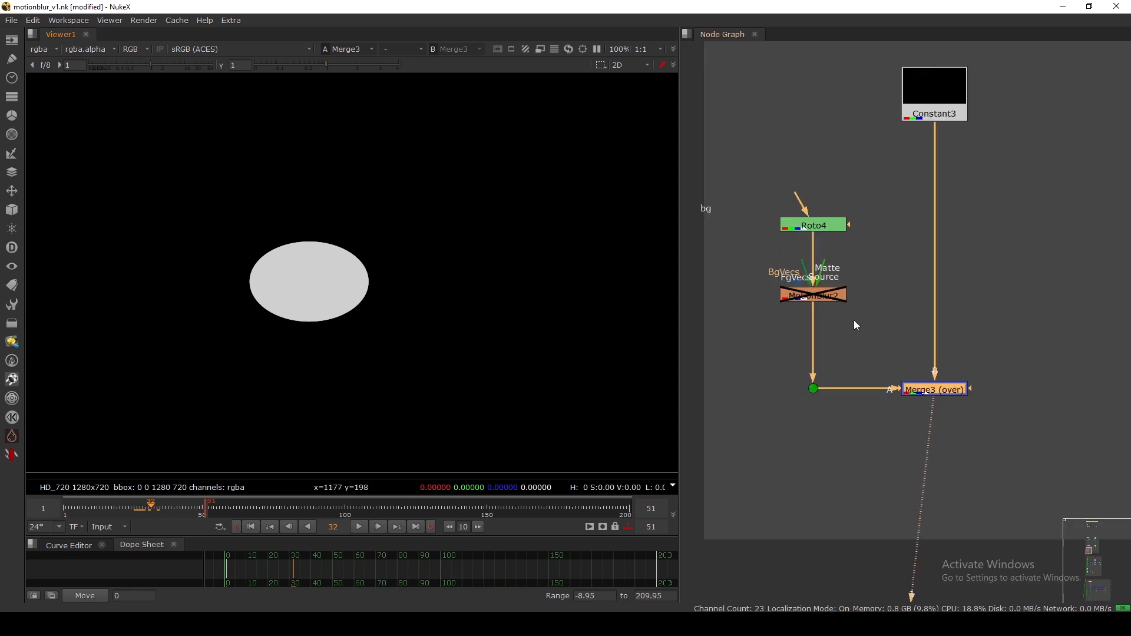
pyautogui.click(854, 321)
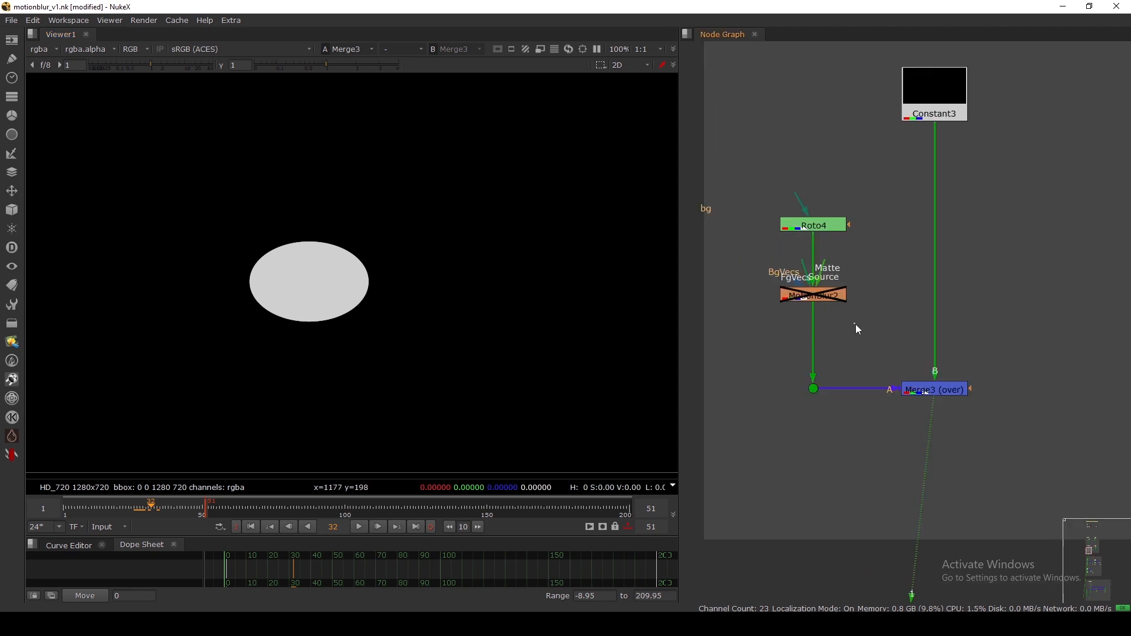
pyautogui.click(815, 297)
# Re-enable MotionBlur2 and try 3 shutter samples with a 0.73 shutter time.
pyautogui.press('d')
pyautogui.doubleClick(816, 302)
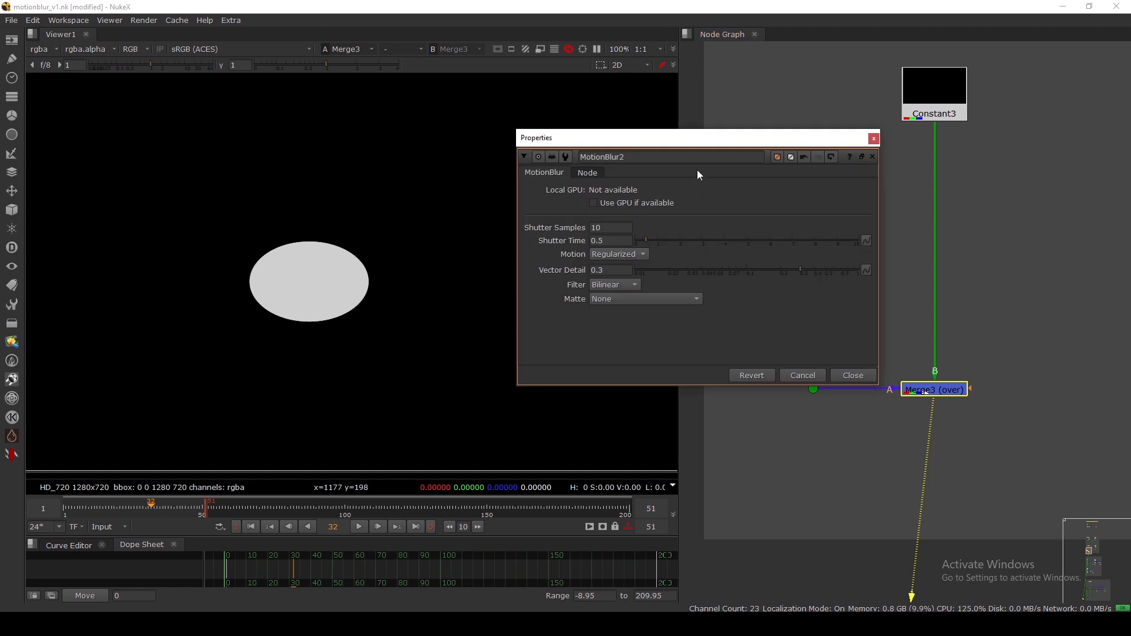
pyautogui.moveTo(715, 136); pyautogui.dragTo(757, 131)
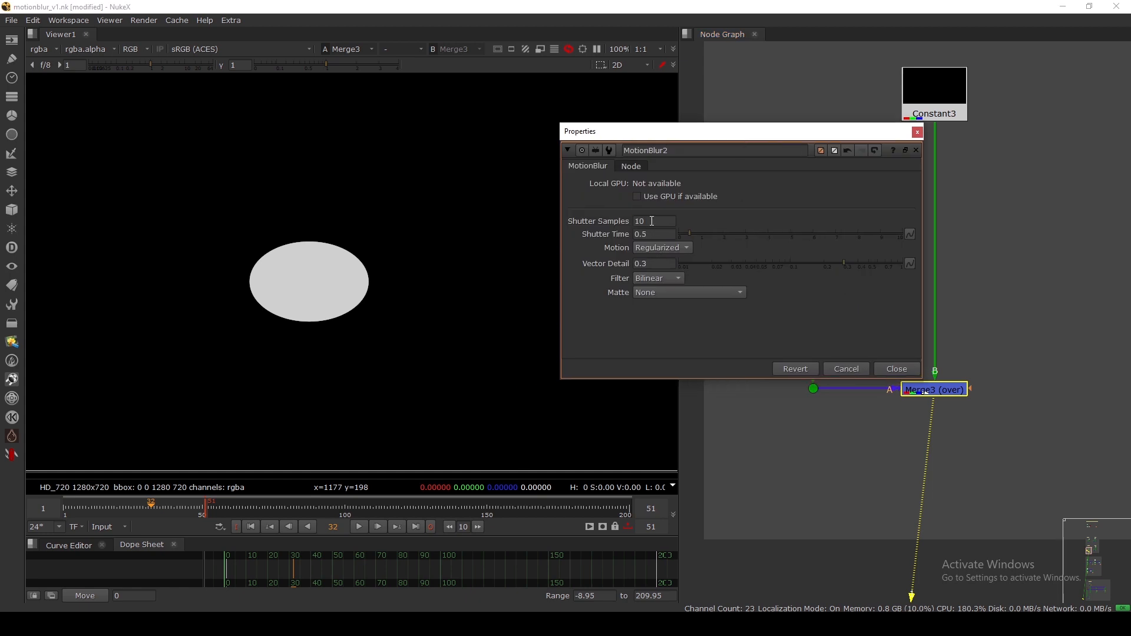
pyautogui.doubleClick(652, 221)
pyautogui.write('3')
pyautogui.doubleClick(653, 234)
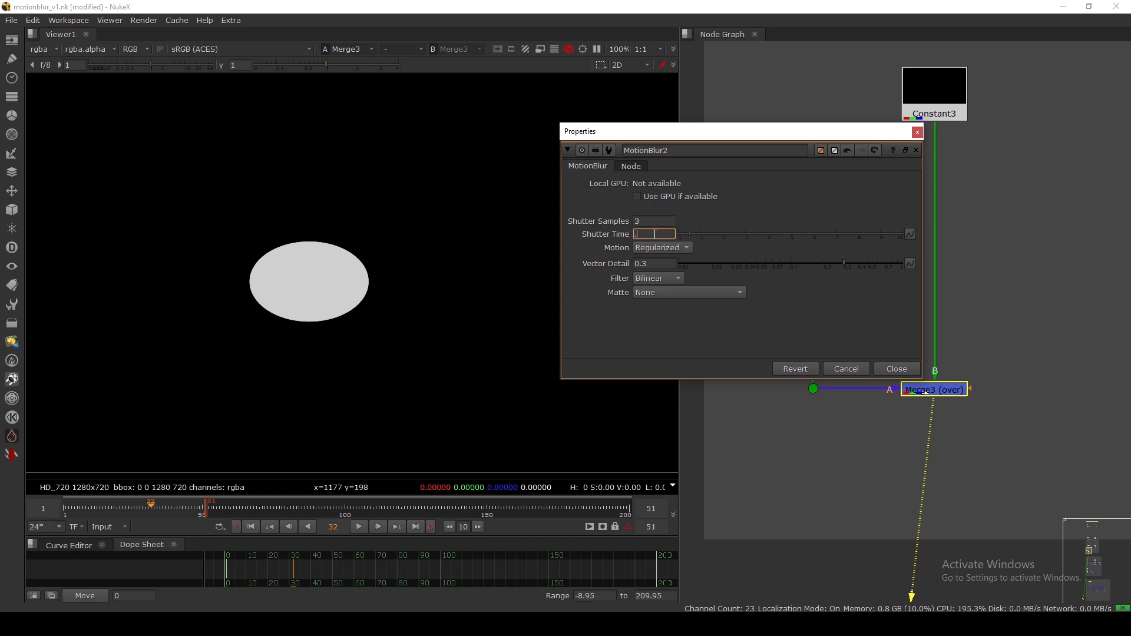
pyautogui.press('Return')
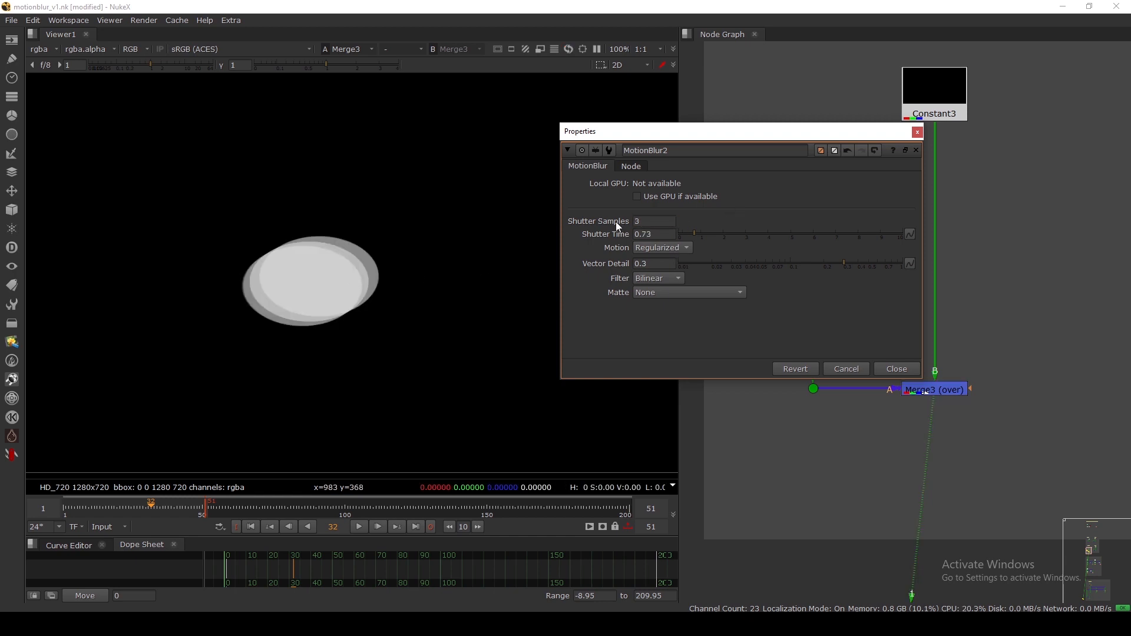
# Restore MotionBlur2 to 10 shutter samples and 0.5 shutter time.
pyautogui.scroll(3, 355, 280)
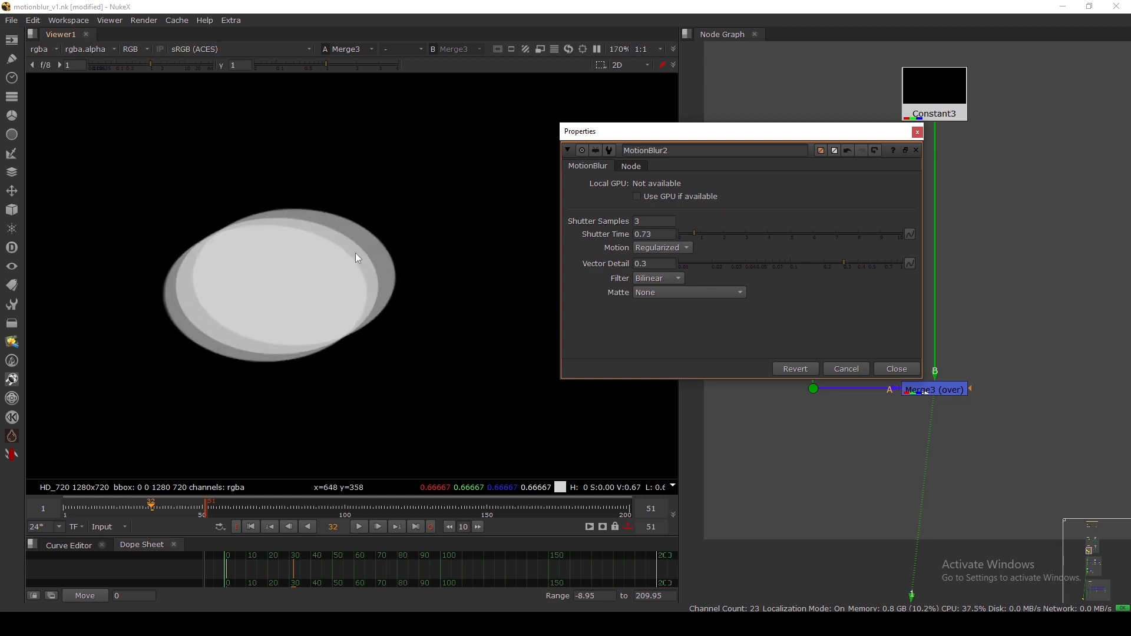
pyautogui.doubleClick(644, 223)
pyautogui.write('10')
pyautogui.press('Return')
pyautogui.doubleClick(653, 234)
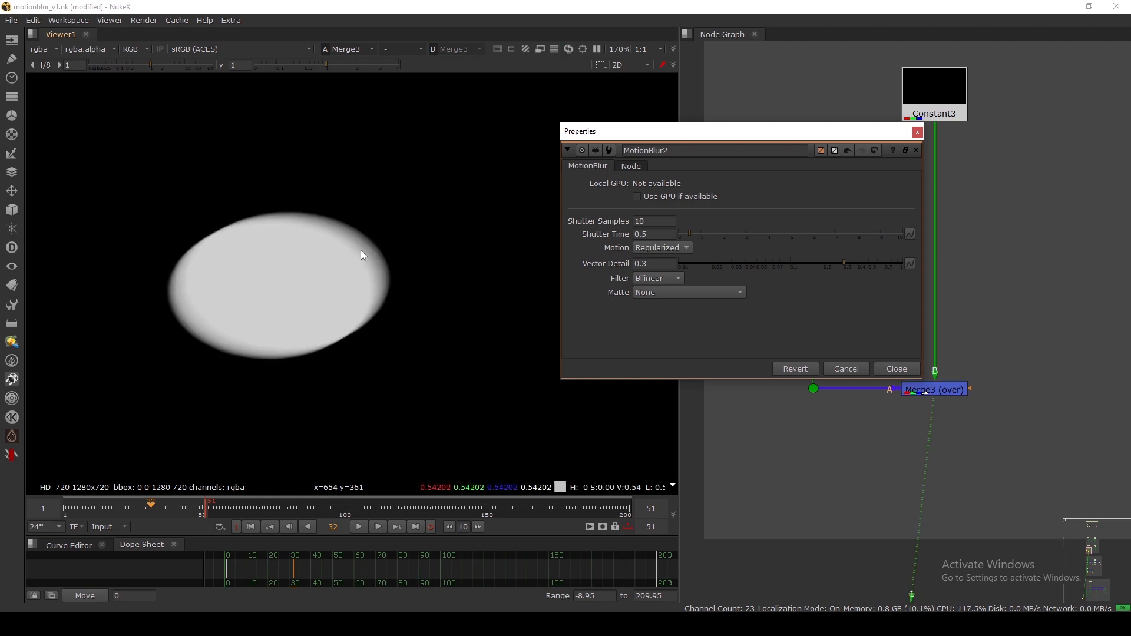
pyautogui.scroll(5, 361, 250)
# Fit the frame in the viewer, close the settings, and nudge MotionBlur2 up.
pyautogui.moveTo(386, 236); pyautogui.dragTo(365, 253)
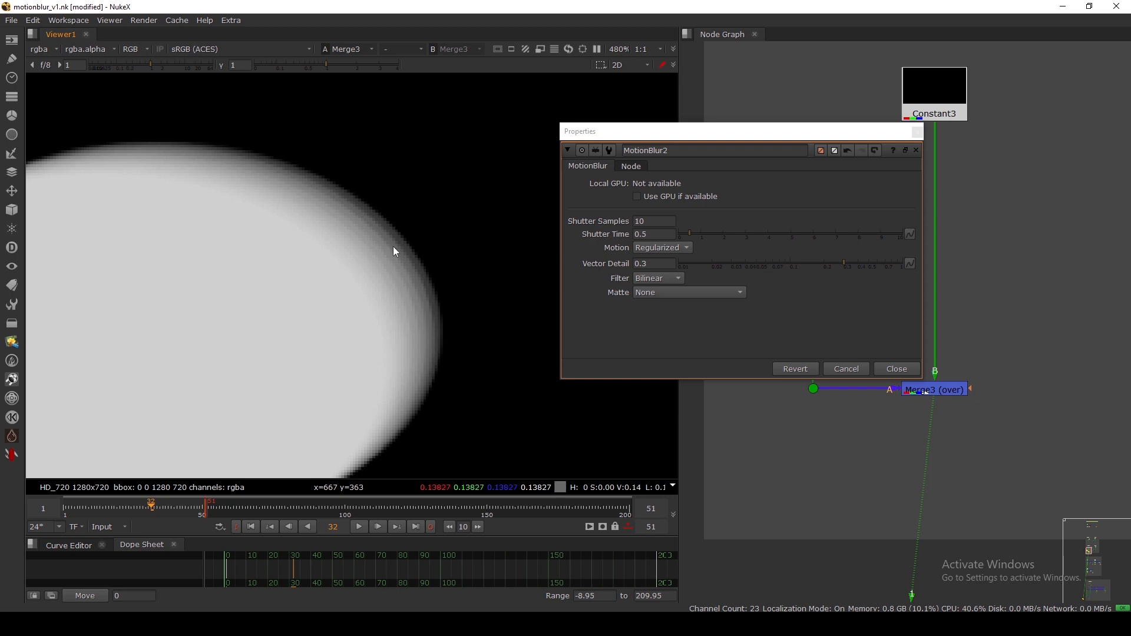
pyautogui.click(663, 211)
pyautogui.middleClick(333, 281)
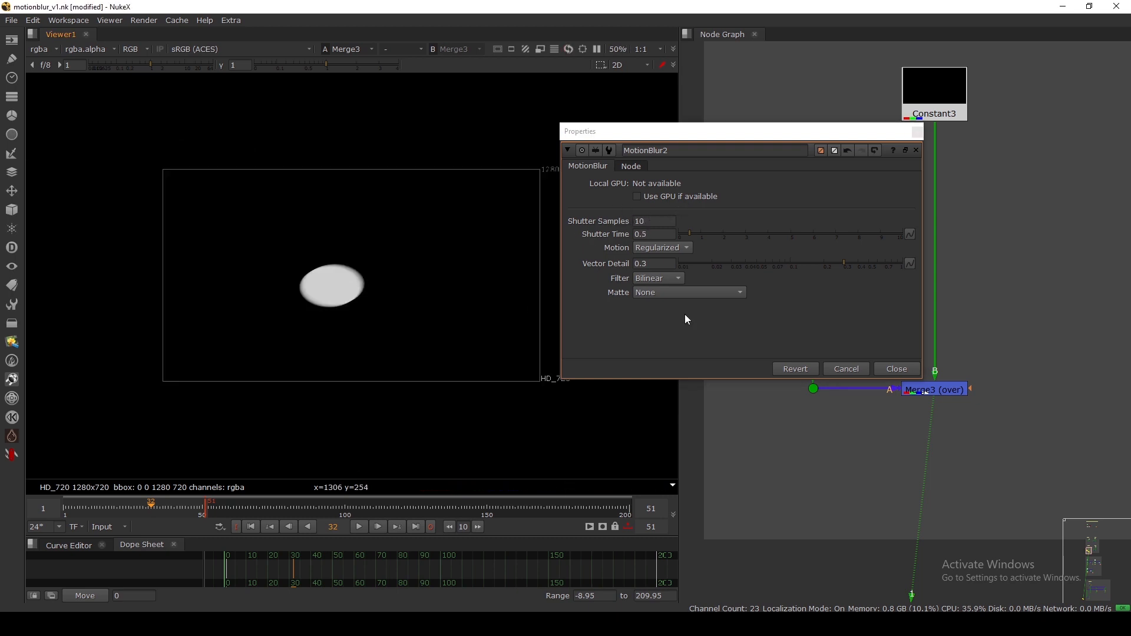
pyautogui.click(898, 369)
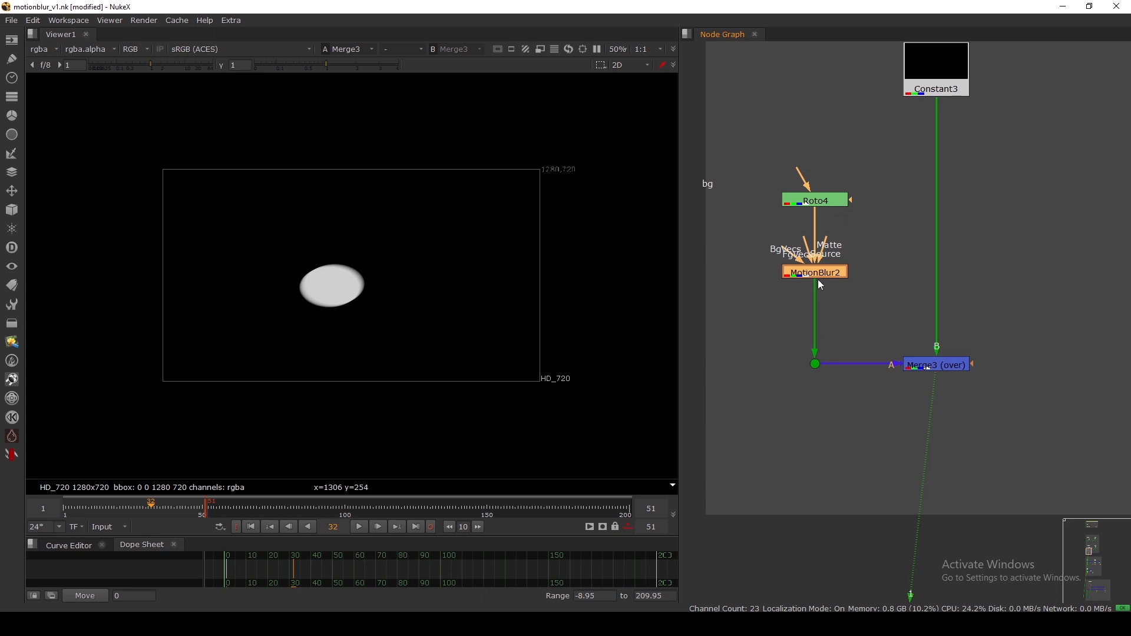
pyautogui.moveTo(747, 287); pyautogui.dragTo(864, 305)
pyautogui.moveTo(814, 273); pyautogui.dragTo(814, 259)
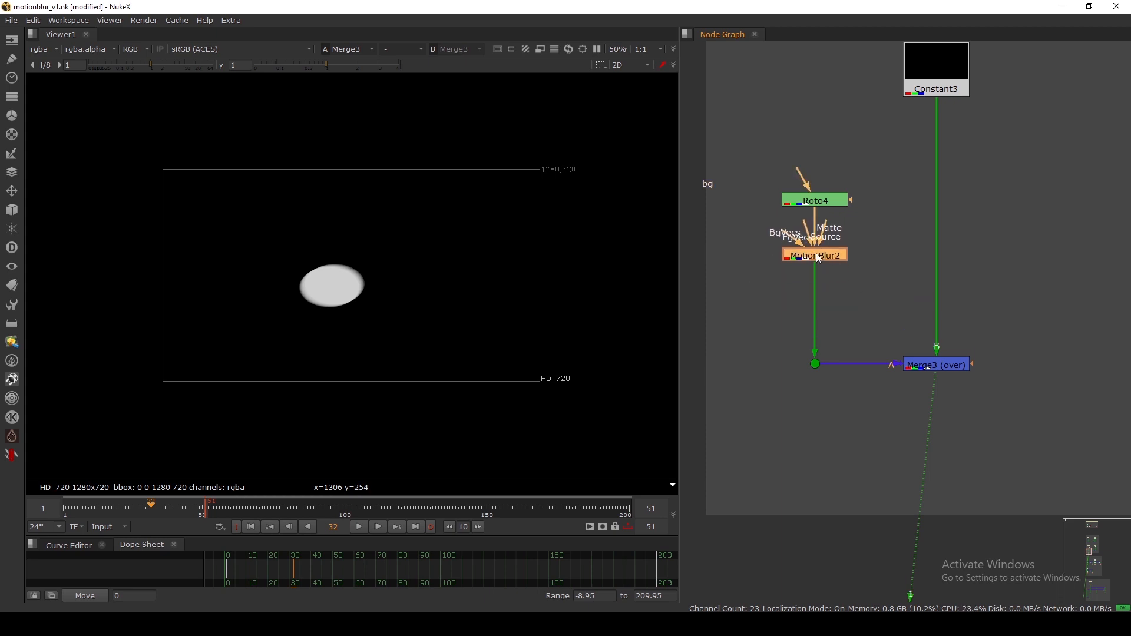
# Bring the MB 2D group into view and show Merge4's output in the viewer.
pyautogui.click(748, 283)
pyautogui.scroll(-3, 714, 355)
pyautogui.moveTo(895, 314)
pyautogui.mouseDown(button='middle')
pyautogui.moveTo(863, 320)
pyautogui.moveTo(885, 316)
pyautogui.mouseUp(button='middle')
pyautogui.scroll(2, 901, 313)
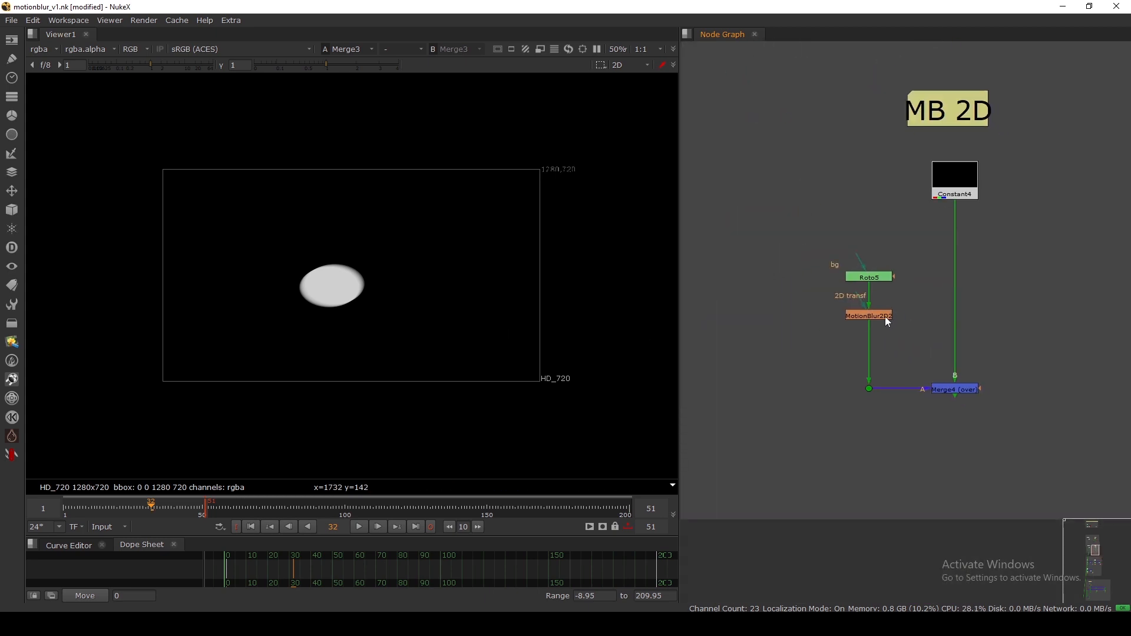
pyautogui.scroll(1, 884, 318)
pyautogui.click(864, 316)
pyautogui.moveTo(868, 323); pyautogui.dragTo(863, 338)
pyautogui.moveTo(726, 297); pyautogui.dragTo(917, 359)
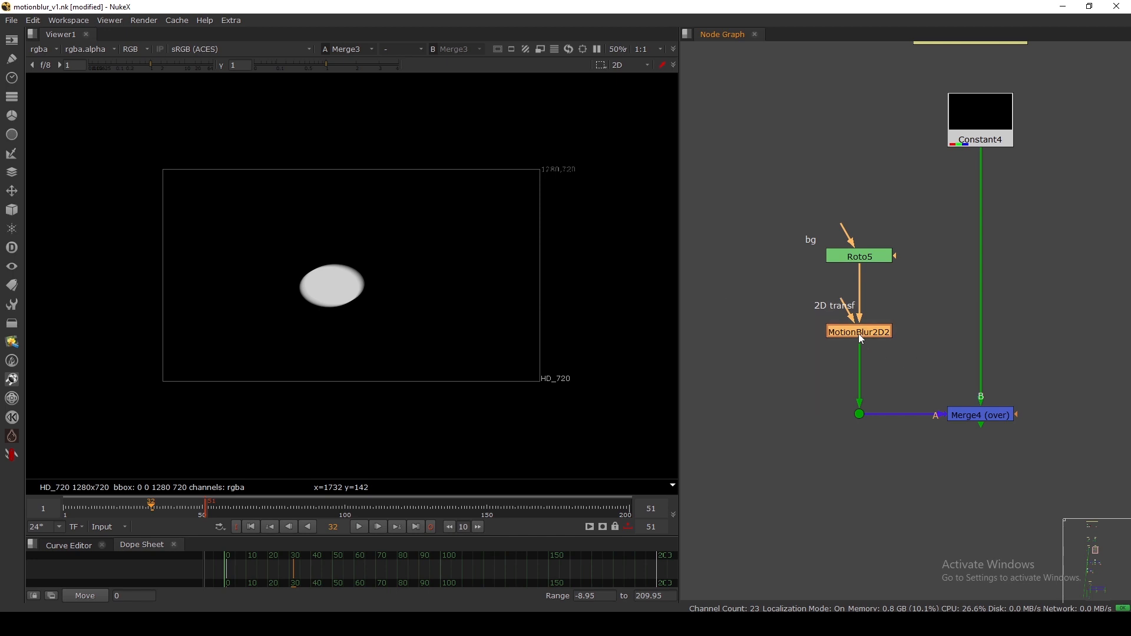
pyautogui.click(995, 421)
pyautogui.press('1')
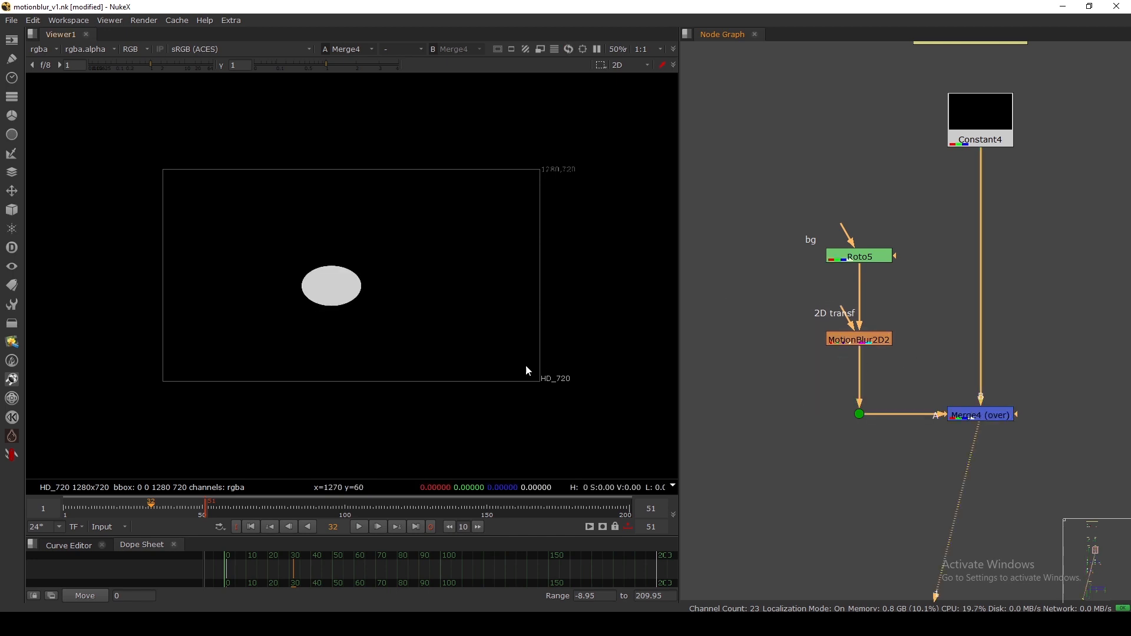
pyautogui.scroll(4, 321, 311)
pyautogui.moveTo(859, 342)
pyautogui.mouseDown()
pyautogui.moveTo(859, 328)
pyautogui.moveTo(825, 358)
pyautogui.moveTo(855, 326)
pyautogui.mouseUp()
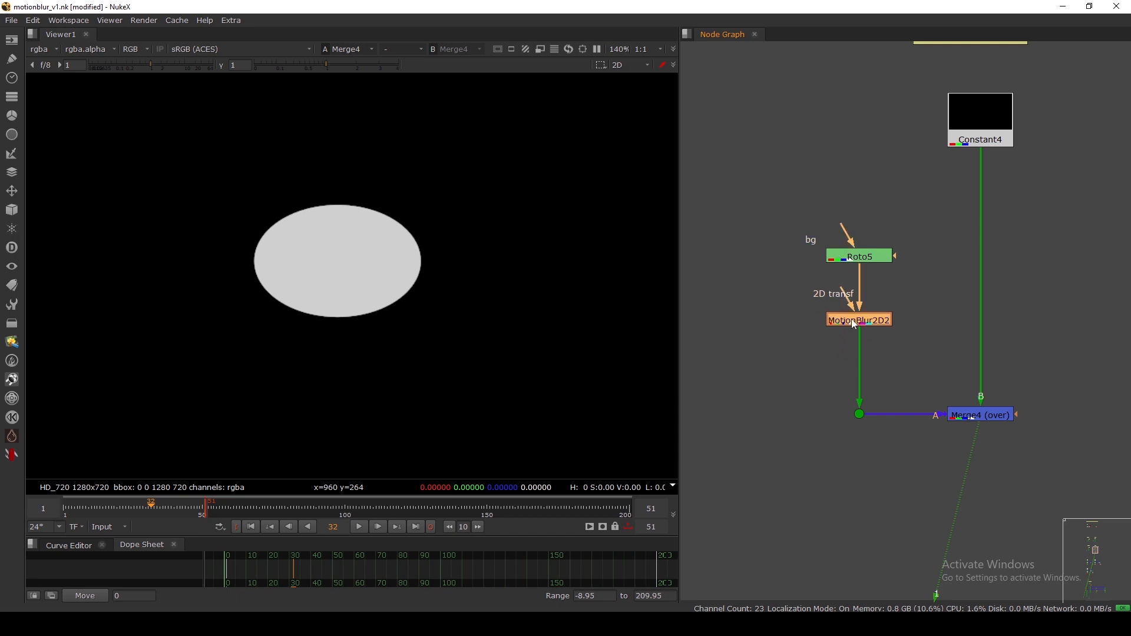
# Confirm MotionBlur2D2's Output UV layer is motion and check the viewer's layer list.
pyautogui.doubleClick(855, 323)
pyautogui.moveTo(605, 255); pyautogui.dragTo(640, 217)
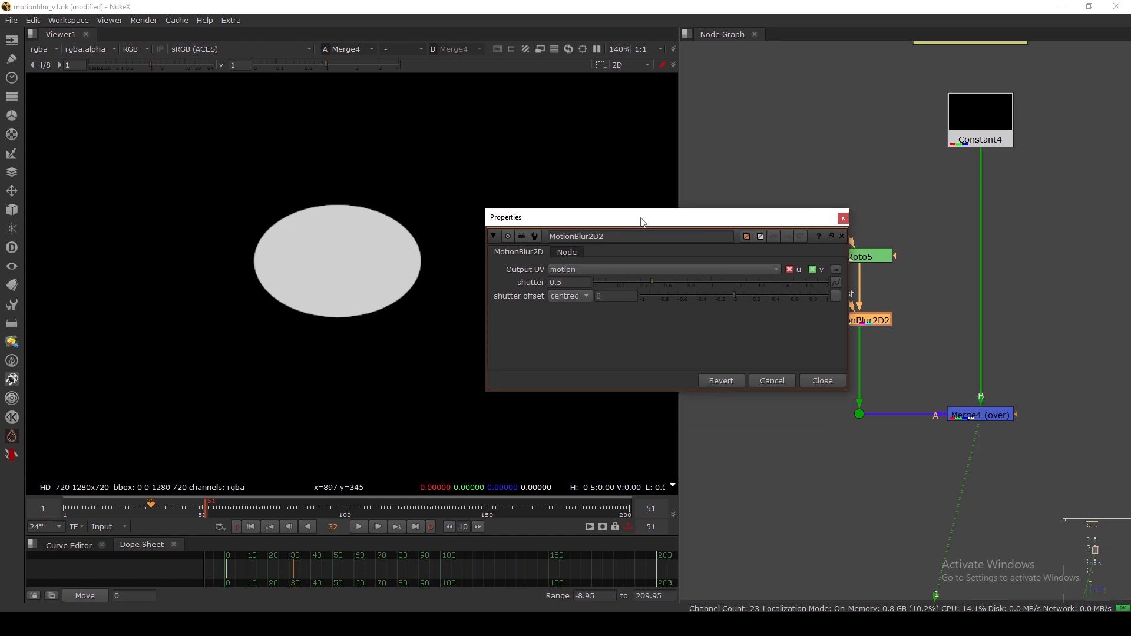
pyautogui.click(572, 271)
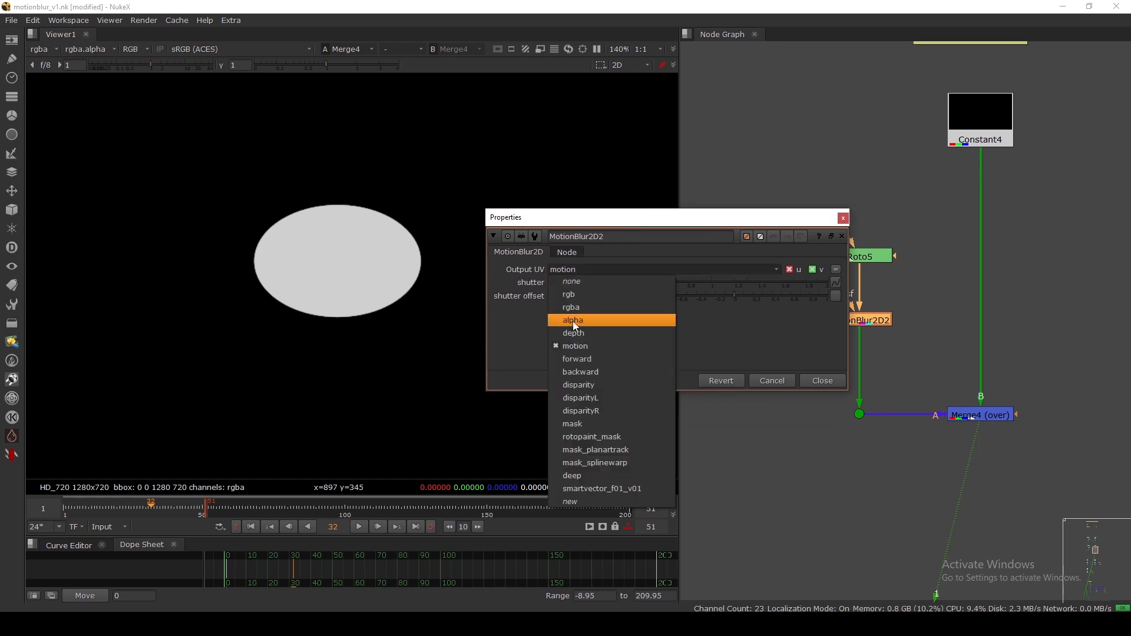
pyautogui.click(581, 347)
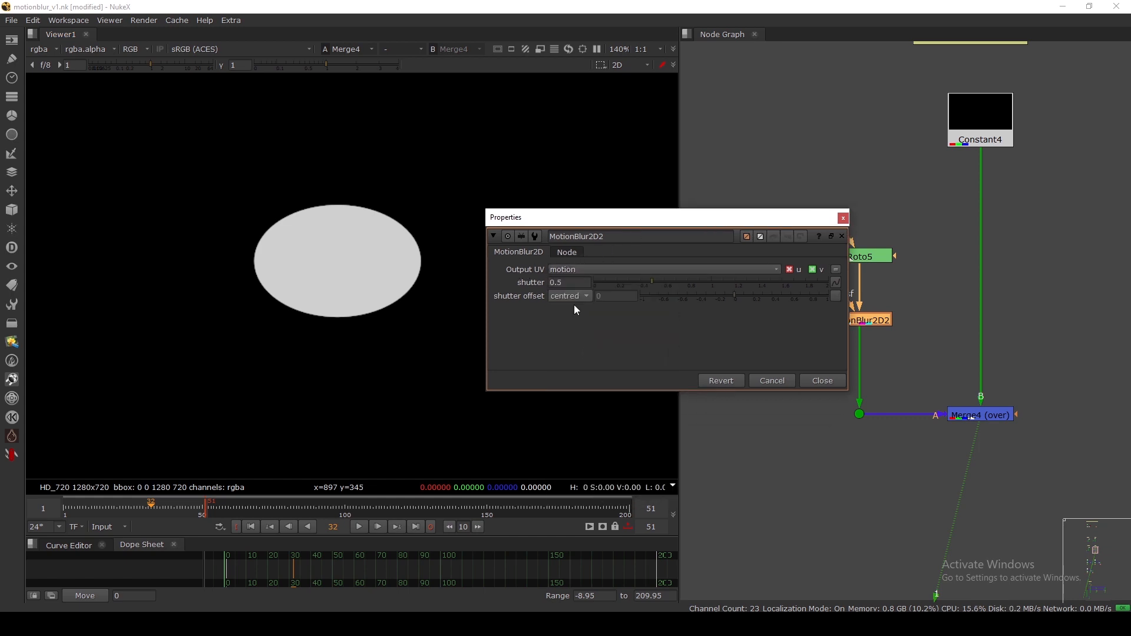
pyautogui.click(823, 383)
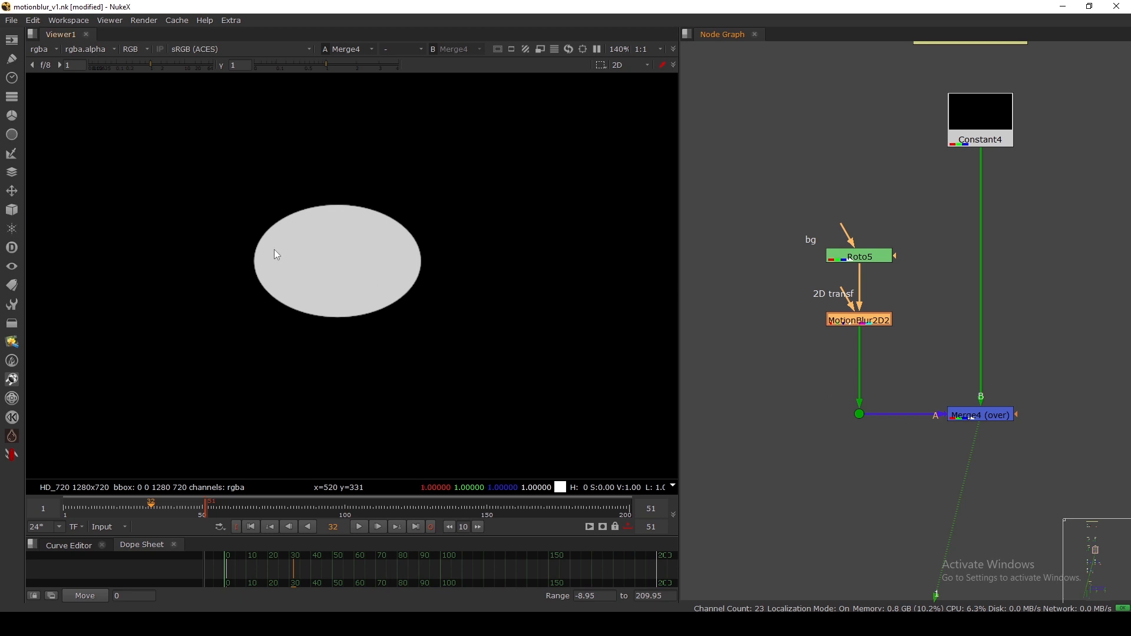
pyautogui.click(44, 50)
pyautogui.moveTo(50, 116)
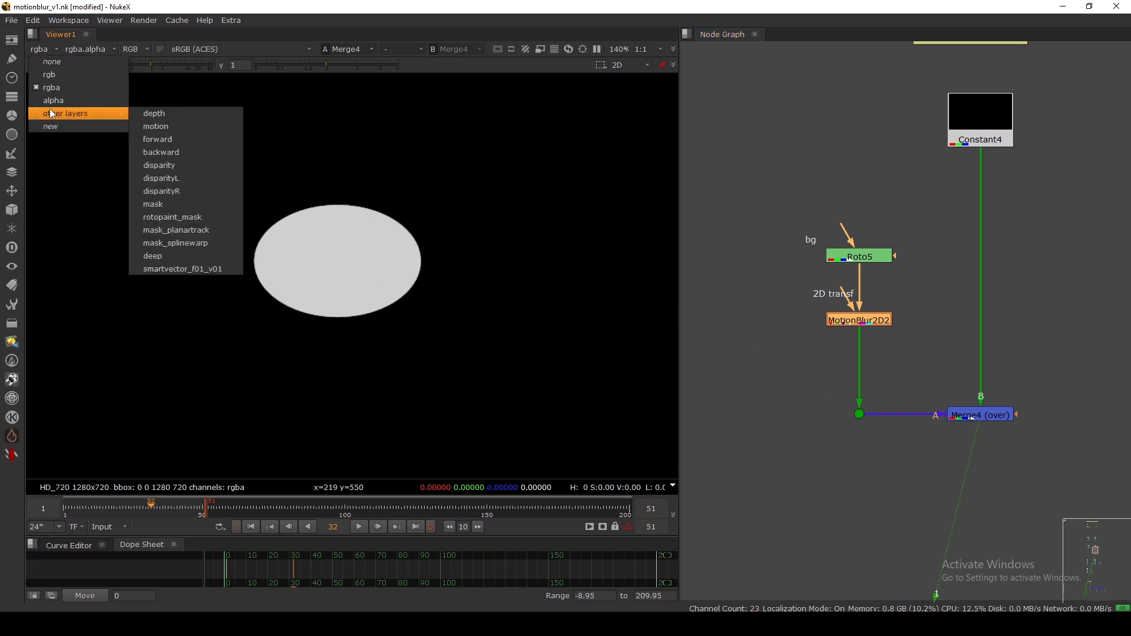
pyautogui.click(57, 160)
# View MotionBlur2D2's output, toggling the viewer between the motion and rgba layers.
pyautogui.click(863, 324)
pyautogui.press('1')
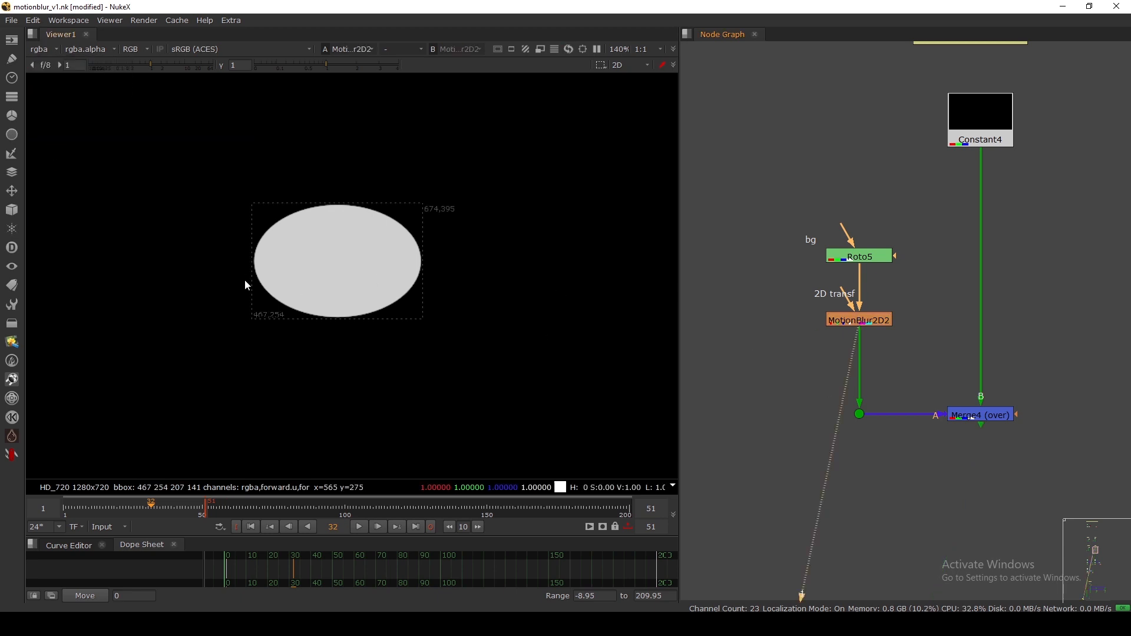
pyautogui.click(44, 50)
pyautogui.click(61, 239)
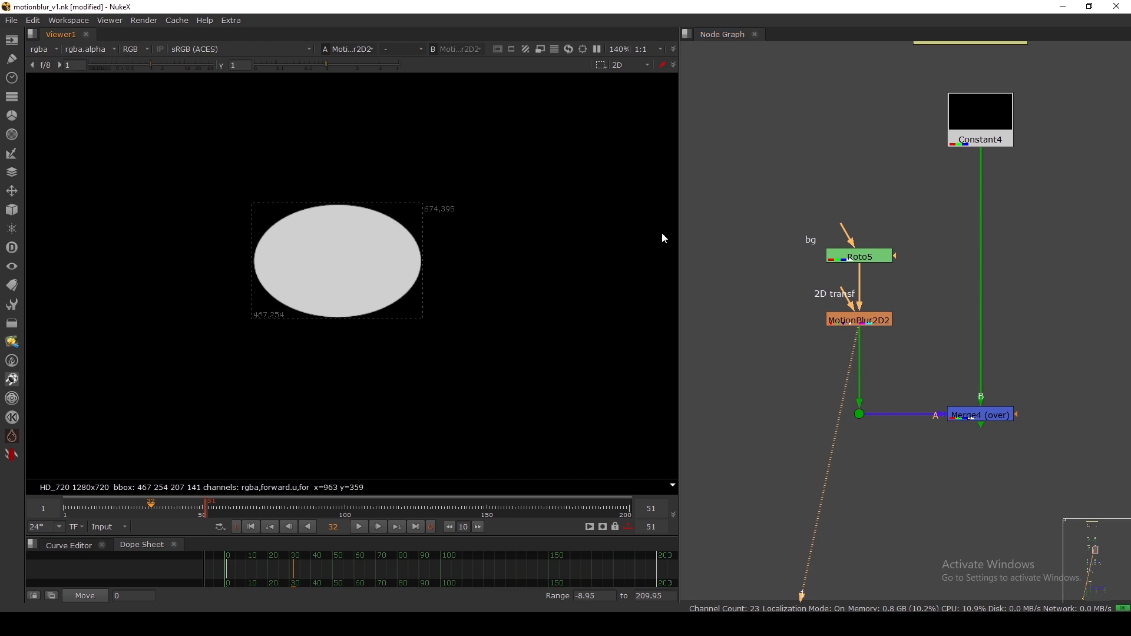
pyautogui.click(45, 50)
pyautogui.click(50, 108)
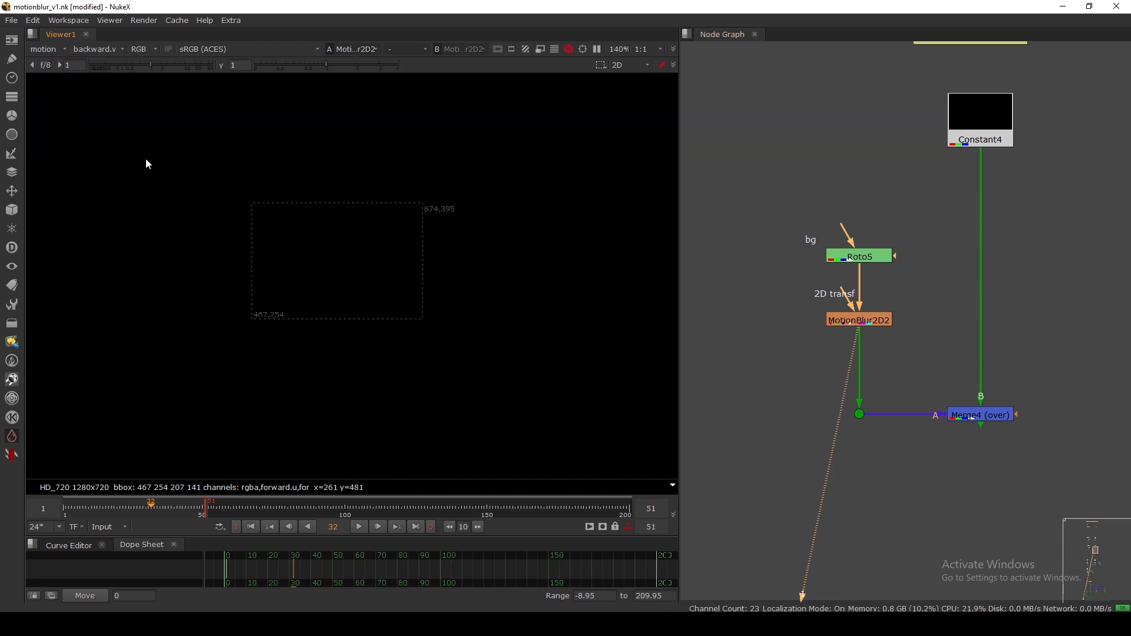
pyautogui.click(45, 50)
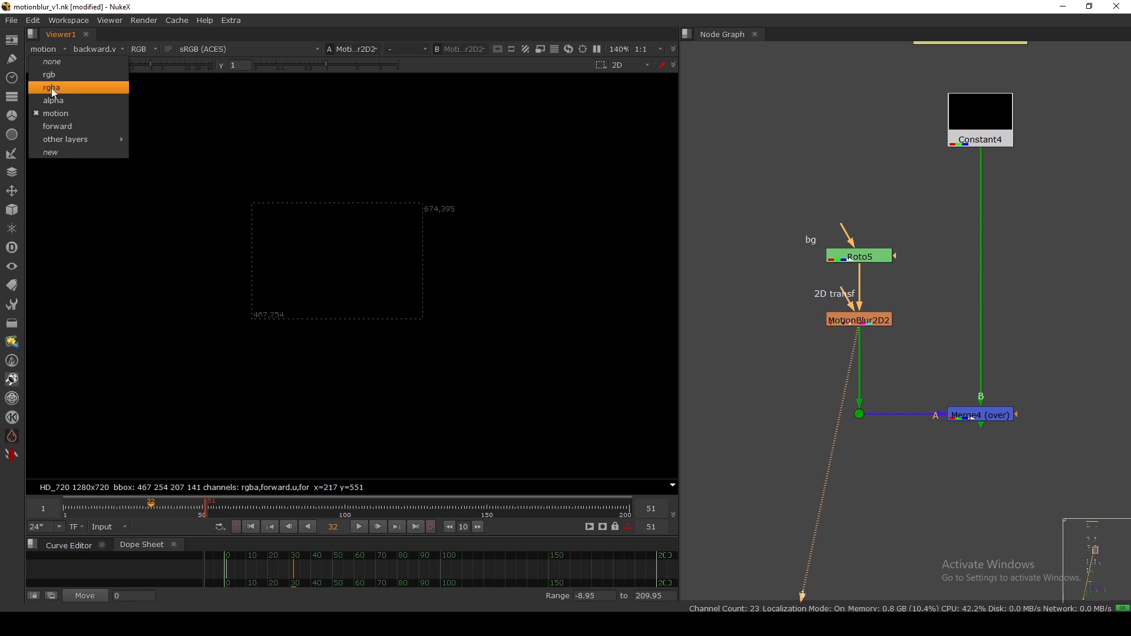
pyautogui.click(47, 87)
pyautogui.scroll(2, 798, 281)
pyautogui.scroll(1, 799, 284)
pyautogui.moveTo(868, 298); pyautogui.dragTo(779, 305)
pyautogui.scroll(-10, 784, 239)
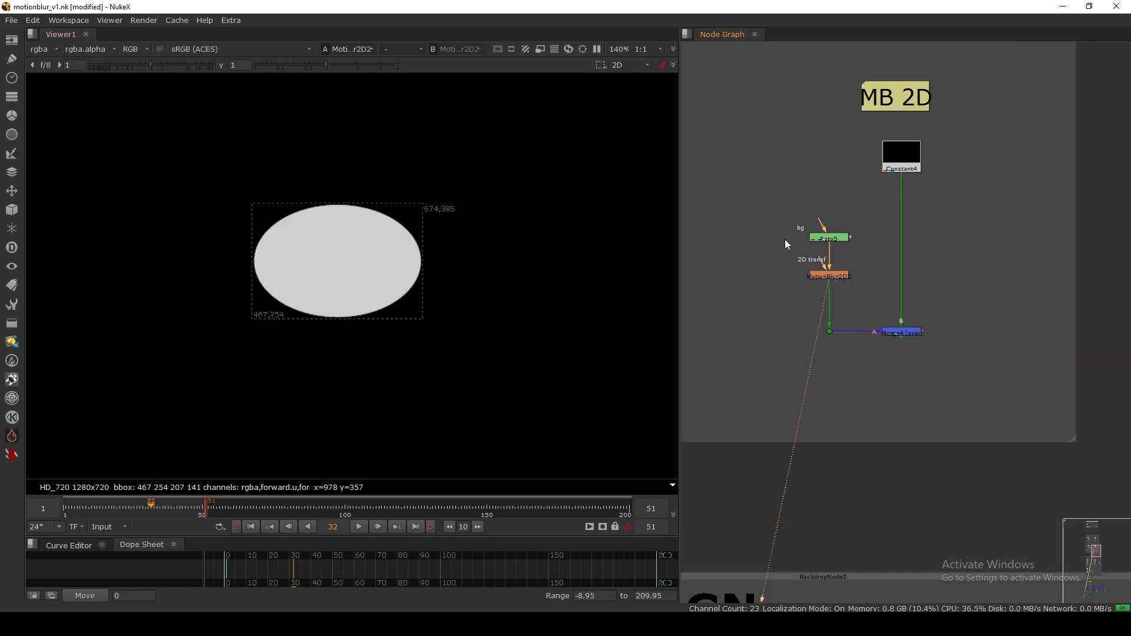
# Paste a copy of the Transform node into the MB 2D branch as Transform4.
pyautogui.scroll(8, 832, 166)
pyautogui.click(861, 167)
pyautogui.scroll(-6, 858, 168)
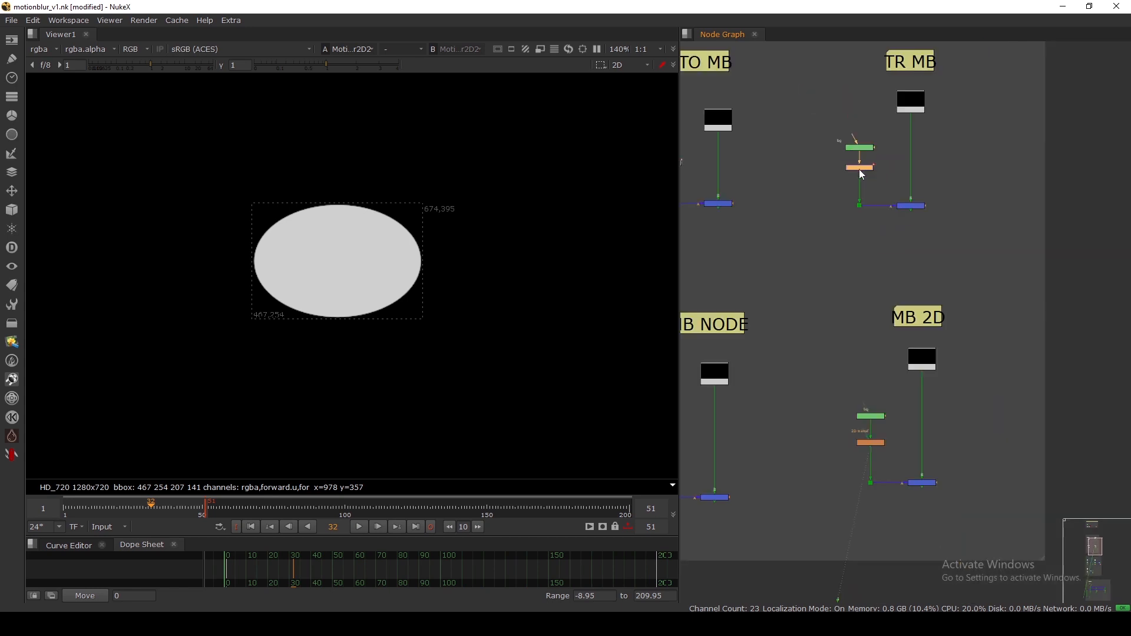
pyautogui.scroll(1, 854, 177)
pyautogui.scroll(8, 870, 194)
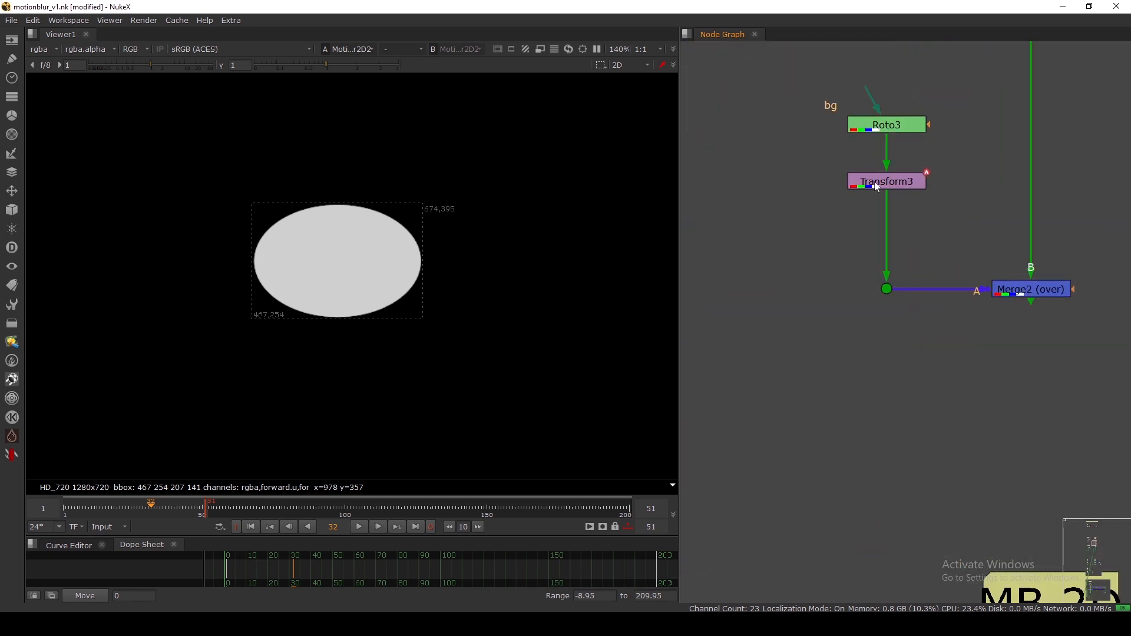
pyautogui.scroll(-5, 870, 192)
pyautogui.scroll(-5, 868, 187)
pyautogui.scroll(8, 864, 300)
pyautogui.moveTo(863, 300); pyautogui.dragTo(861, 208, button='middle')
pyautogui.click(833, 203)
pyautogui.hotkey('ctrl', 'v')
# Inspect Transform4's settings (motionblur 5, shutter 0.5) and step back from frame 34.
pyautogui.scroll(1, 833, 203)
pyautogui.scroll(2, 835, 207)
pyautogui.doubleClick(835, 209)
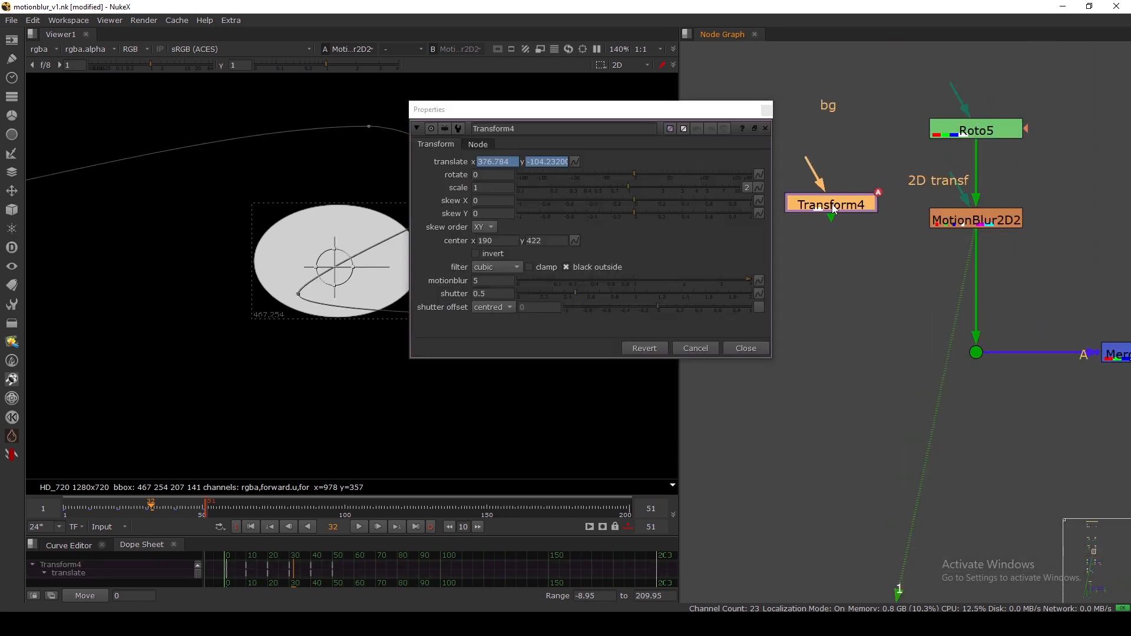
pyautogui.moveTo(552, 101); pyautogui.dragTo(688, 89)
pyautogui.scroll(-3, 475, 222)
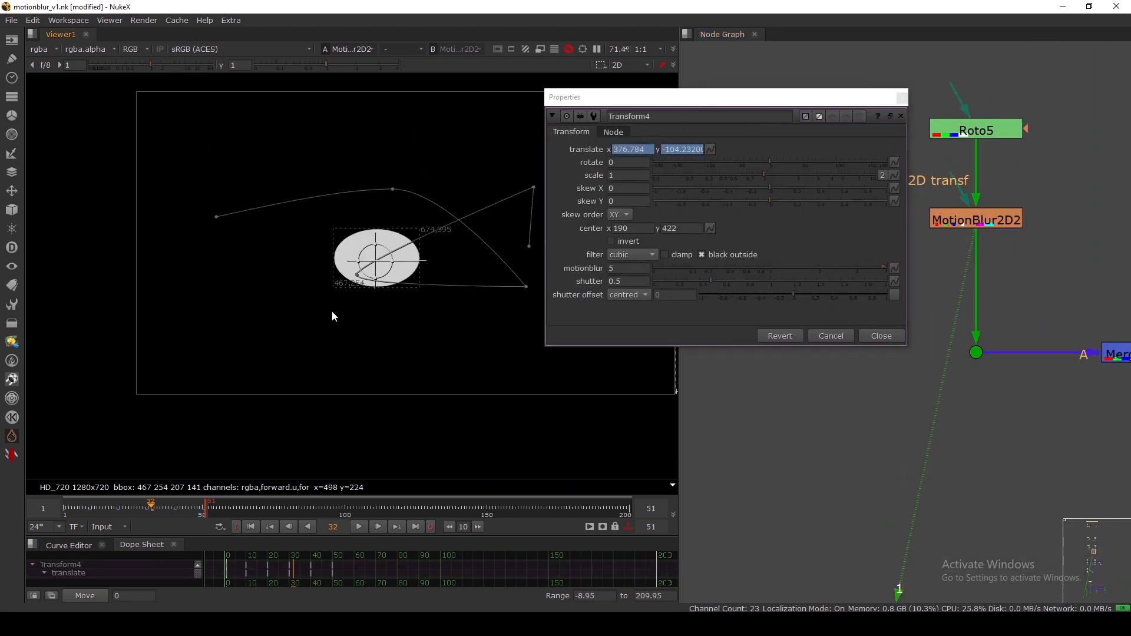
pyautogui.click(158, 505)
pyautogui.press('Left')
pyautogui.press('Left')
pyautogui.press('Left')
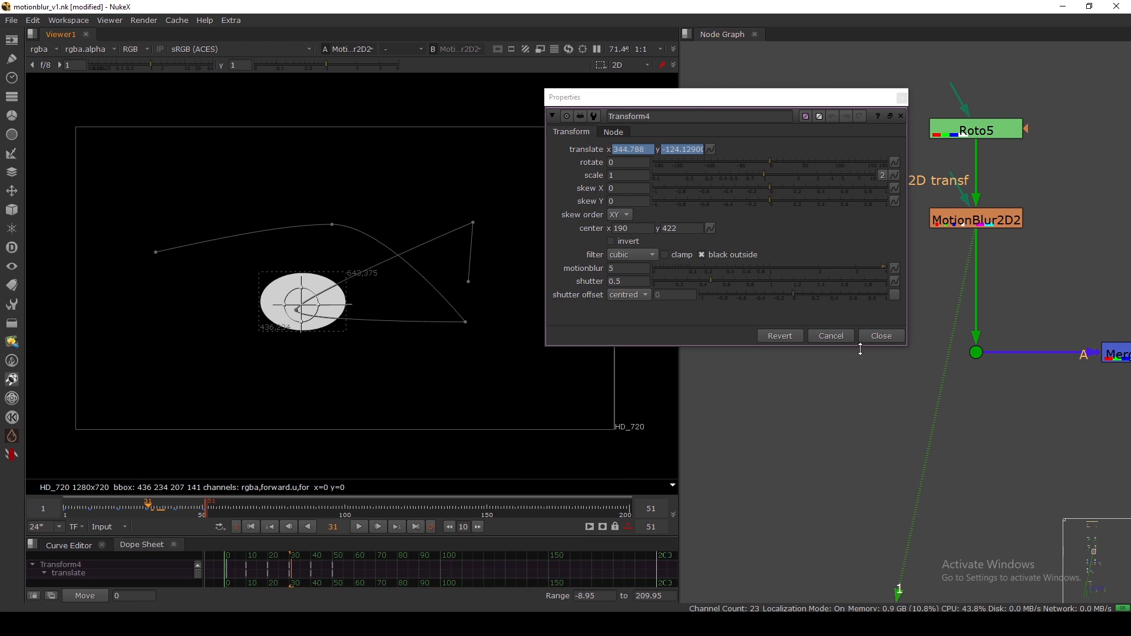
# View Roto5, then recheck Transform4's translate at a later frame and close it.
pyautogui.click(867, 336)
pyautogui.moveTo(981, 132); pyautogui.dragTo(980, 129)
pyautogui.press('1')
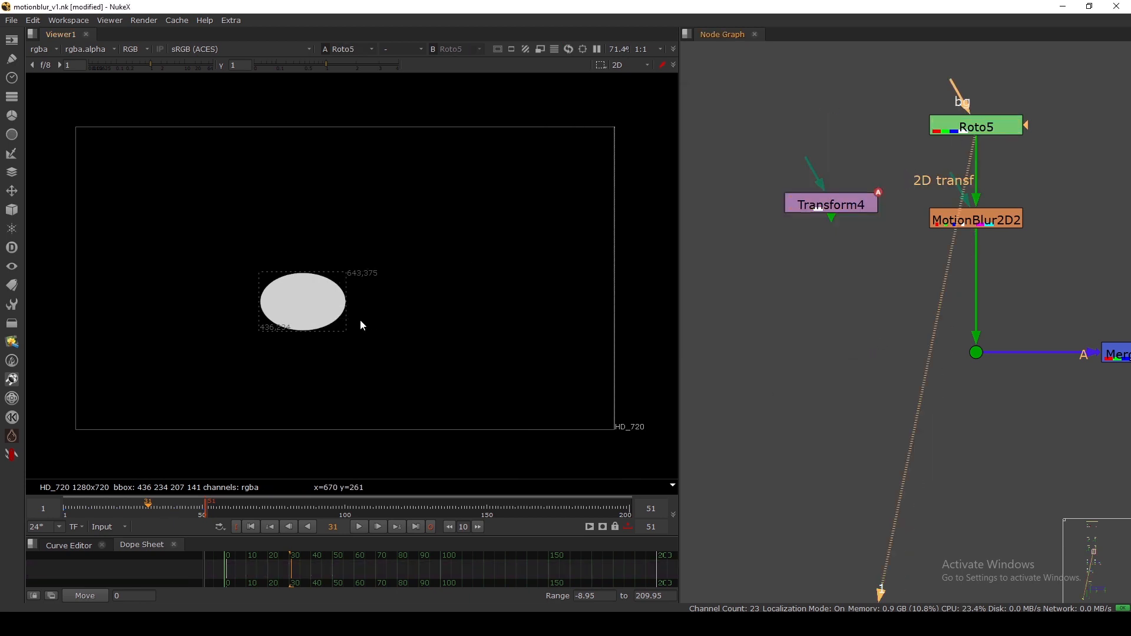
pyautogui.doubleClick(813, 203)
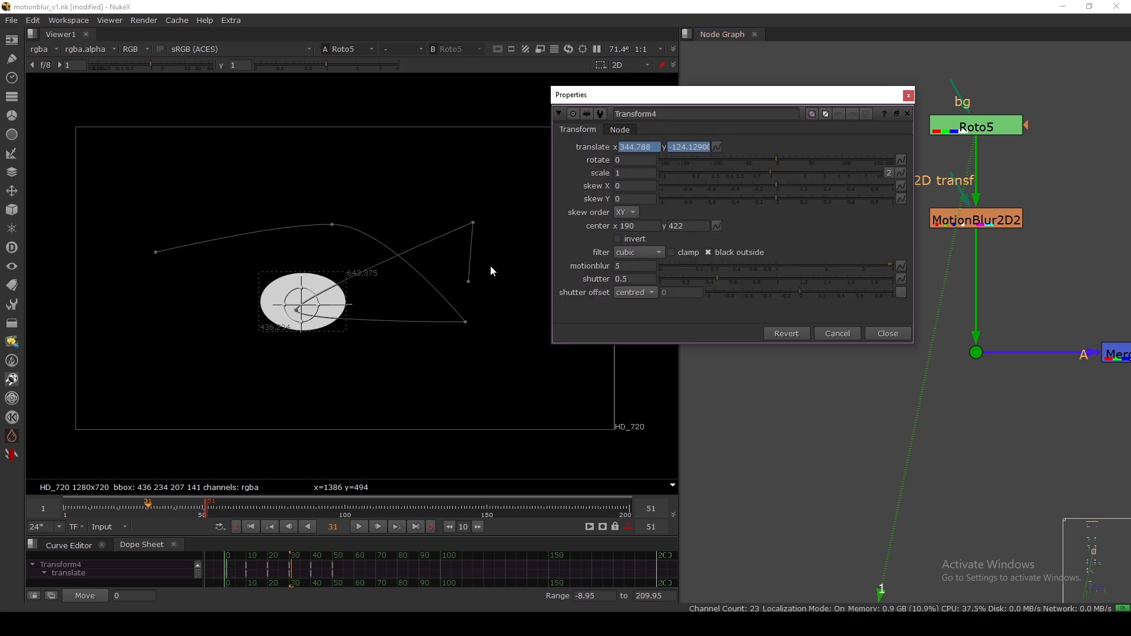
pyautogui.click(158, 507)
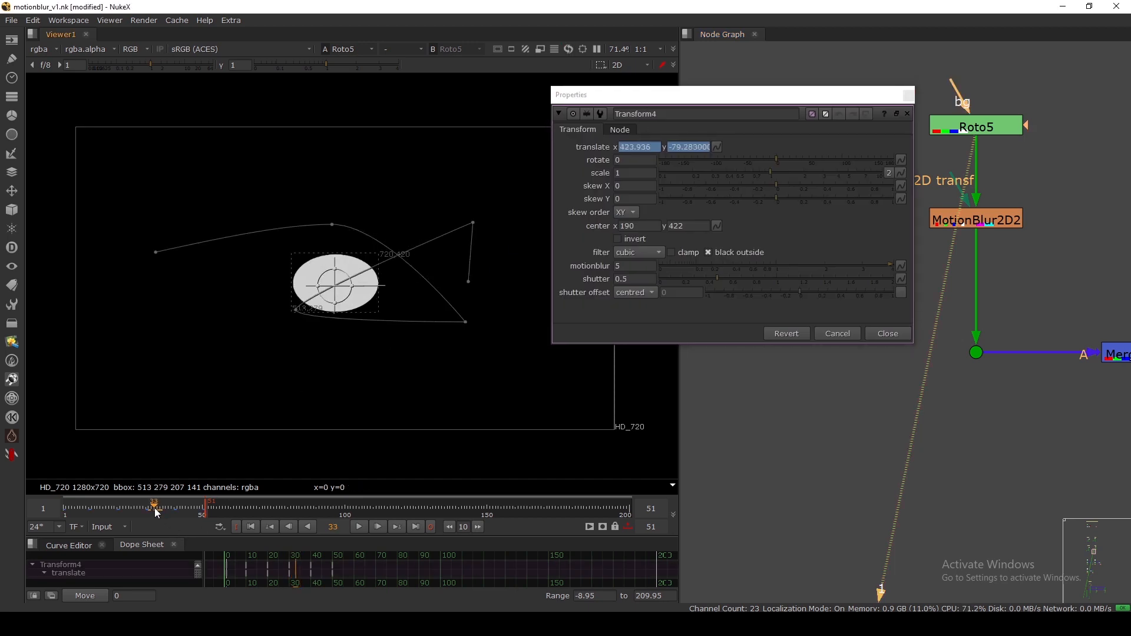
pyautogui.click(888, 333)
# Connect MotionBlur2D2's 2D transf input to Transform4 and view MotionBlur2D2.
pyautogui.click(973, 224)
pyautogui.press('1')
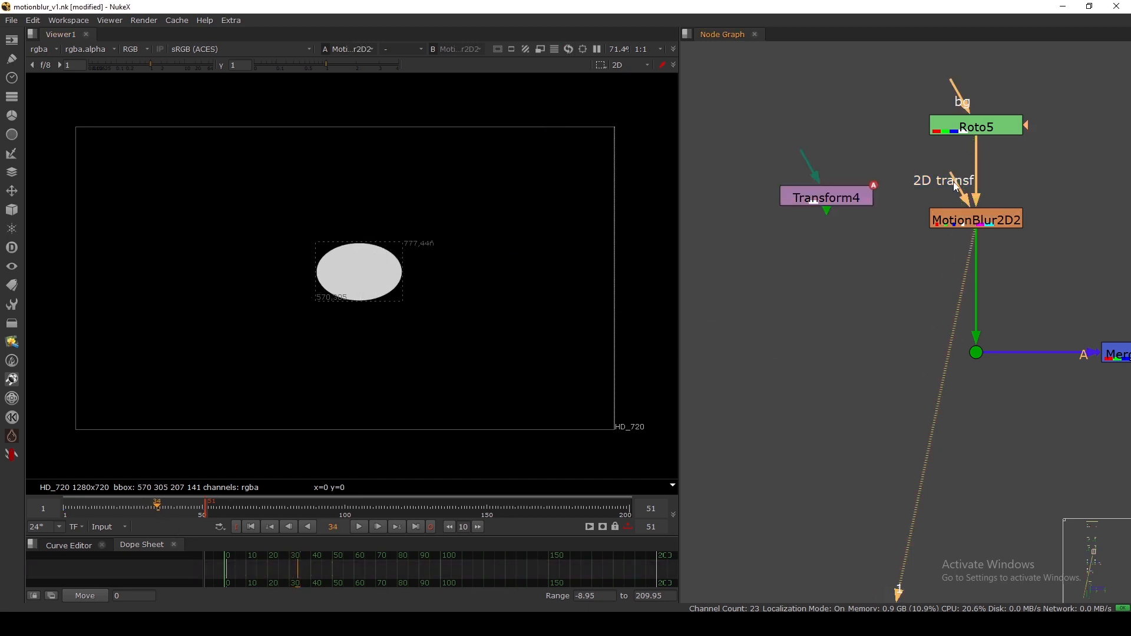
pyautogui.moveTo(958, 190); pyautogui.dragTo(828, 225)
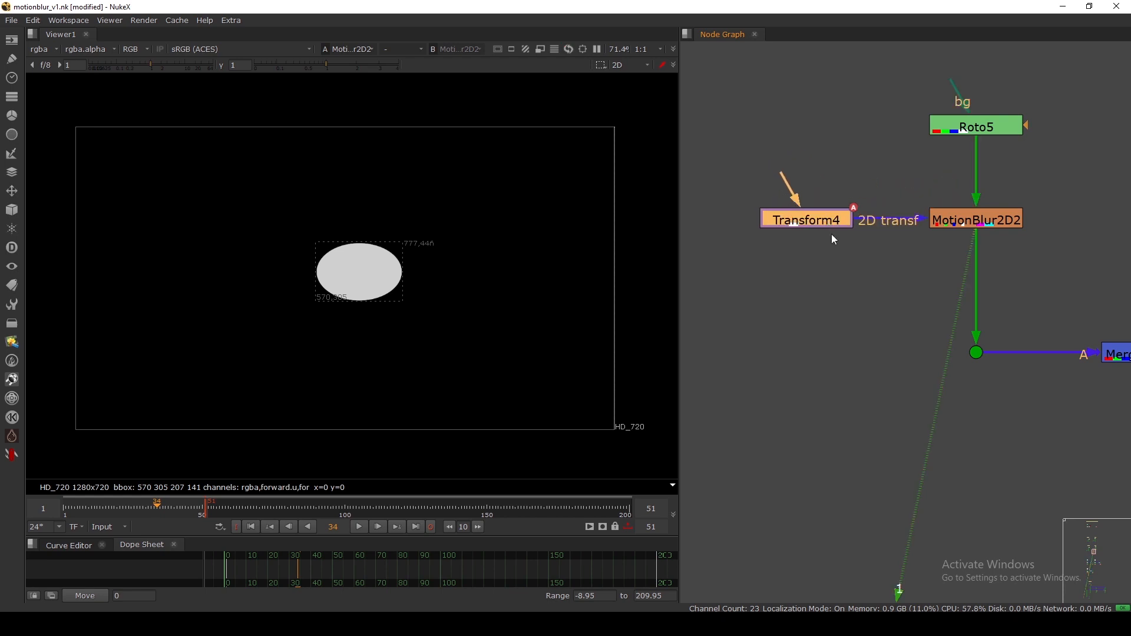
pyautogui.click(967, 219)
pyautogui.press('1')
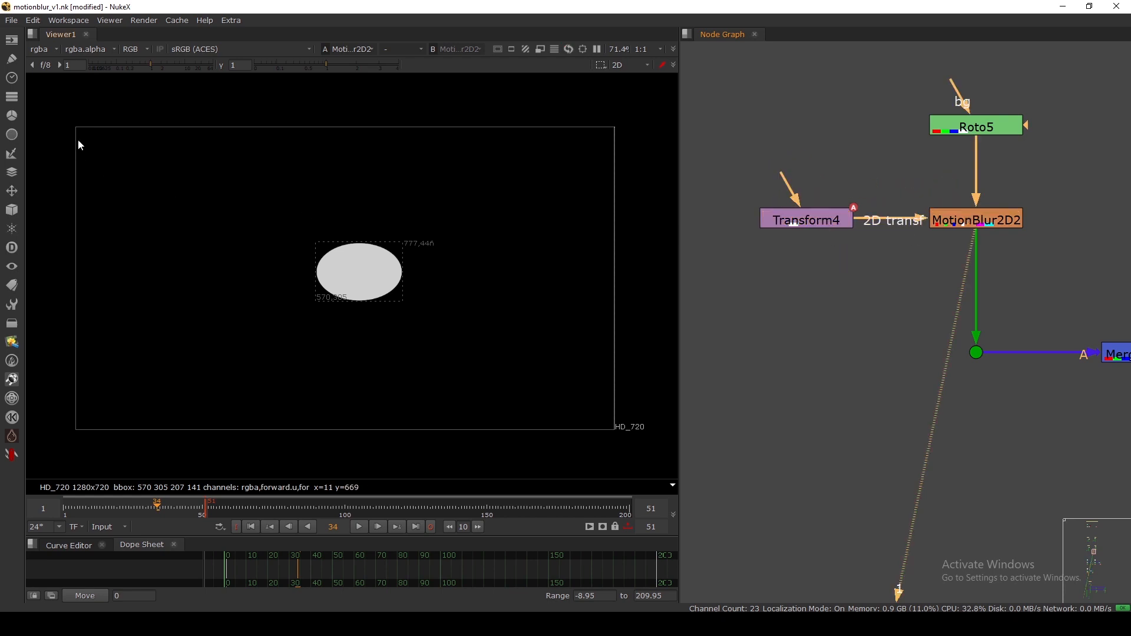
# Check the motion vector layer in the viewer, then return to rgba and scrub frames.
pyautogui.click(45, 49)
pyautogui.click(51, 120)
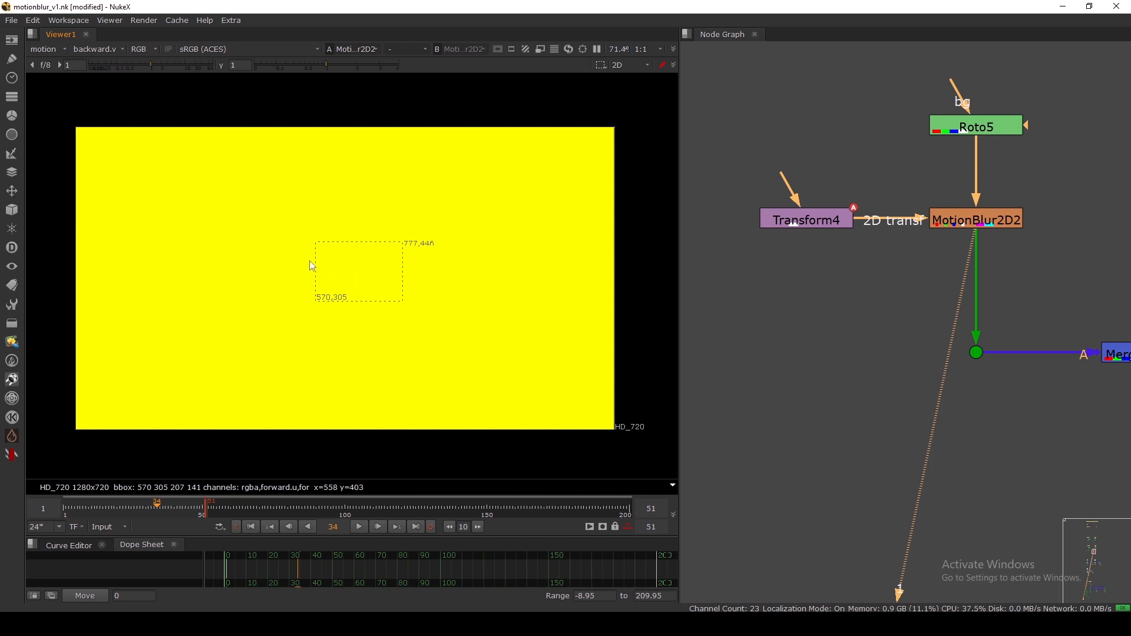
pyautogui.press('Left')
pyautogui.press('Right')
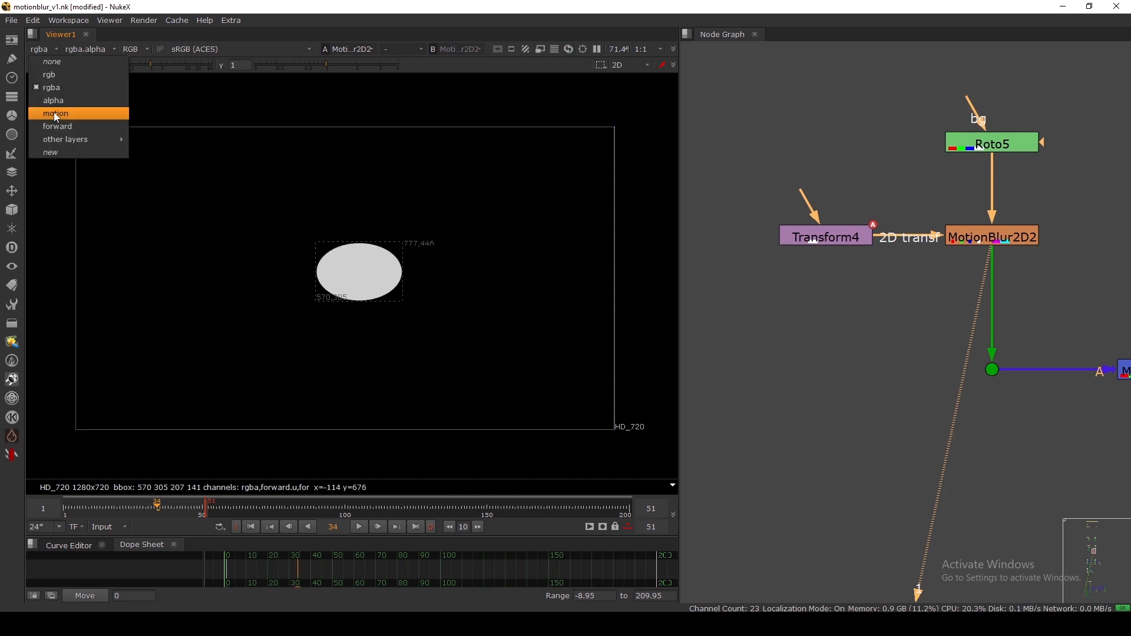
pyautogui.click(55, 112)
pyautogui.click(46, 49)
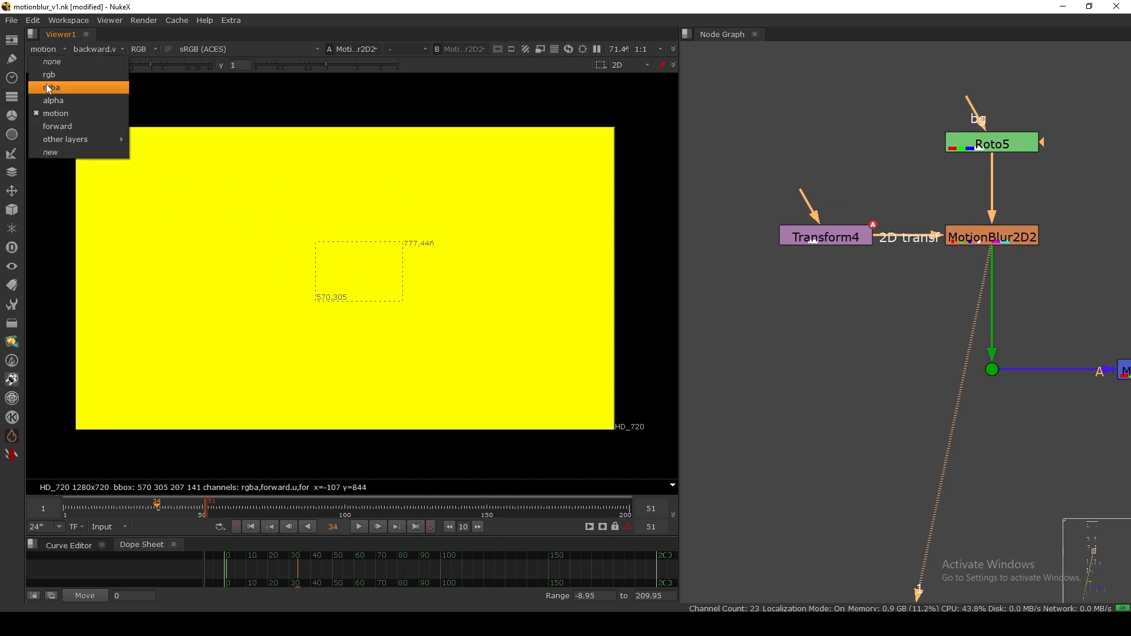
pyautogui.click(49, 88)
pyautogui.moveTo(158, 509); pyautogui.dragTo(161, 510)
pyautogui.moveTo(914, 306); pyautogui.dragTo(833, 317, button='middle')
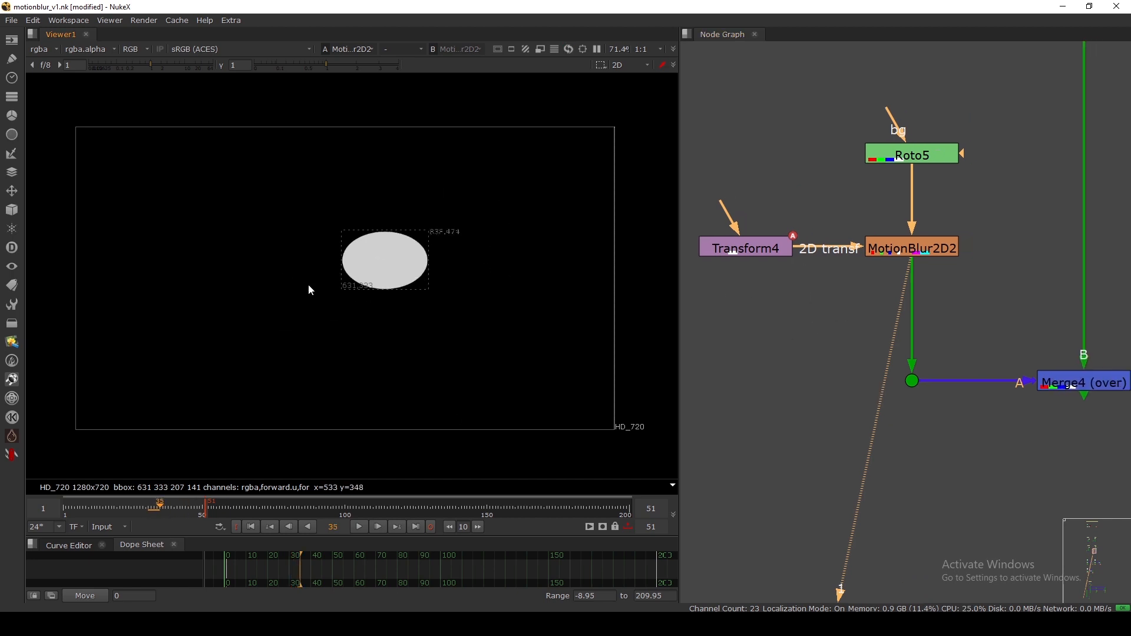
pyautogui.click(860, 298)
# Add a VectorBlur node via 'vector' and insert VectorBlur10 below MotionBlur2D2.
pyautogui.write('vector')
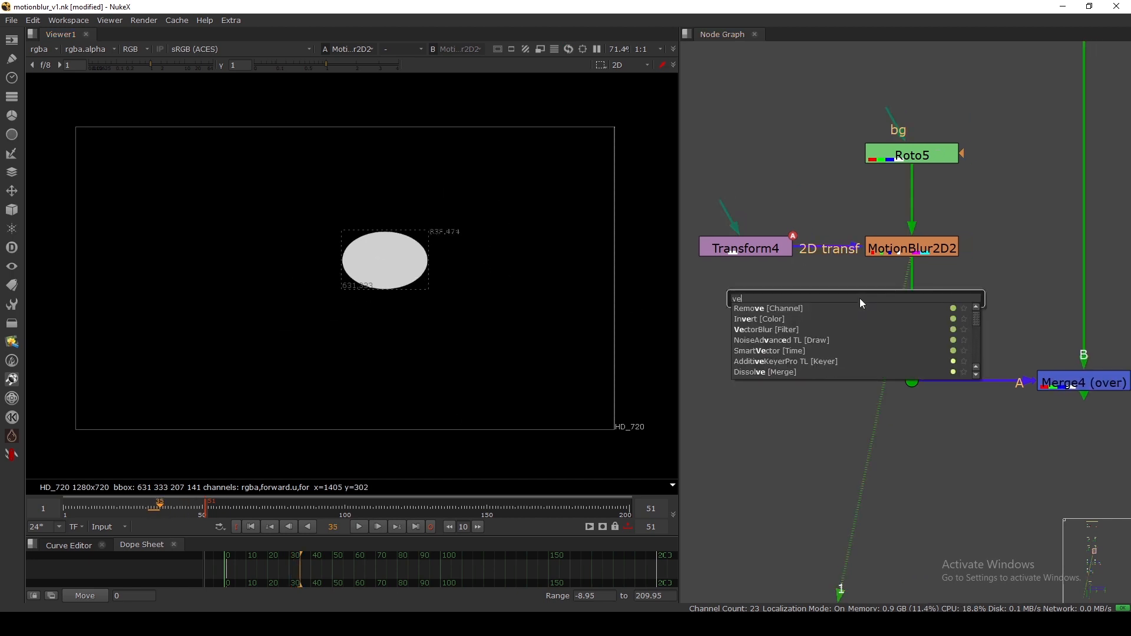
pyautogui.press('Return')
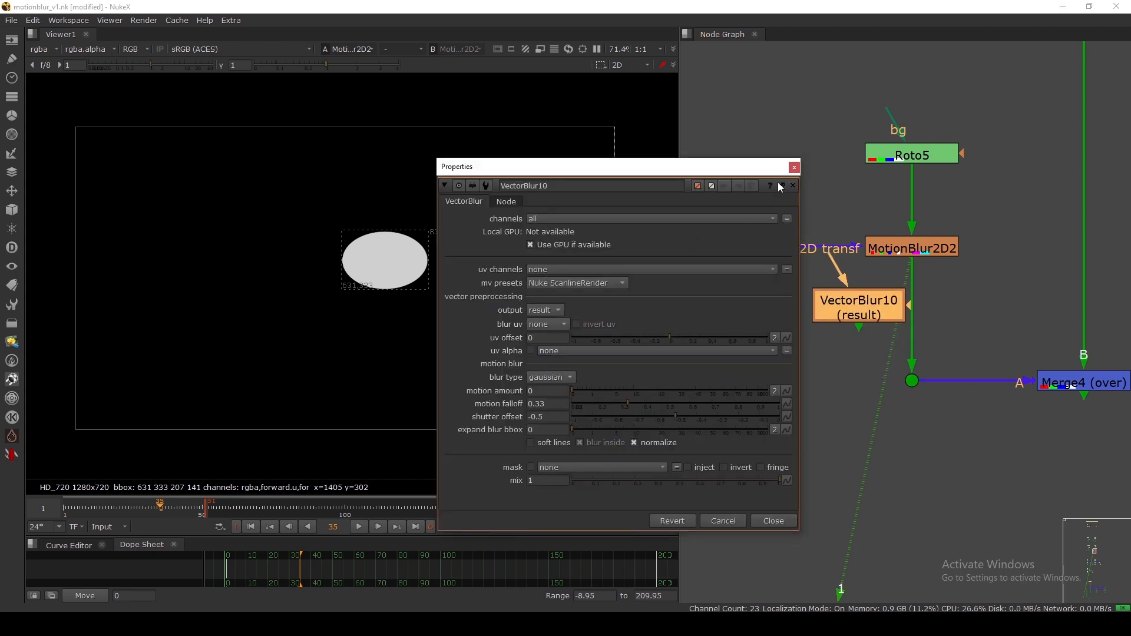
pyautogui.click(793, 186)
pyautogui.moveTo(850, 307); pyautogui.dragTo(904, 307)
pyautogui.press('1')
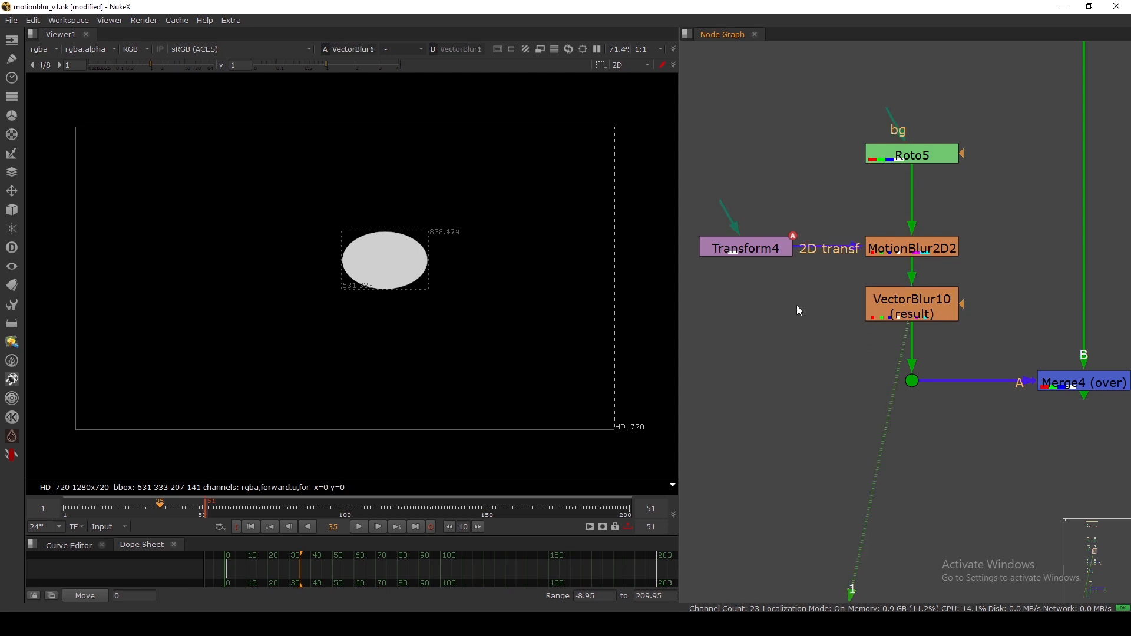
# Set VectorBlur10 to GPU off, uv channels from motion, and motion amount 1.
pyautogui.doubleClick(907, 304)
pyautogui.click(648, 163)
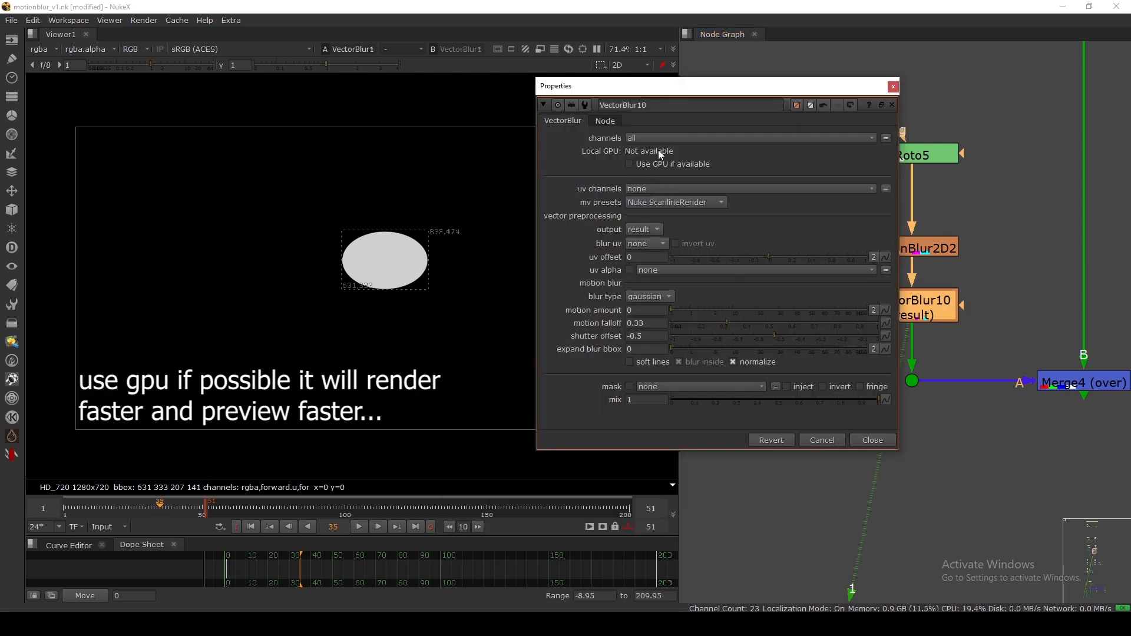
pyautogui.moveTo(696, 87); pyautogui.dragTo(670, 75)
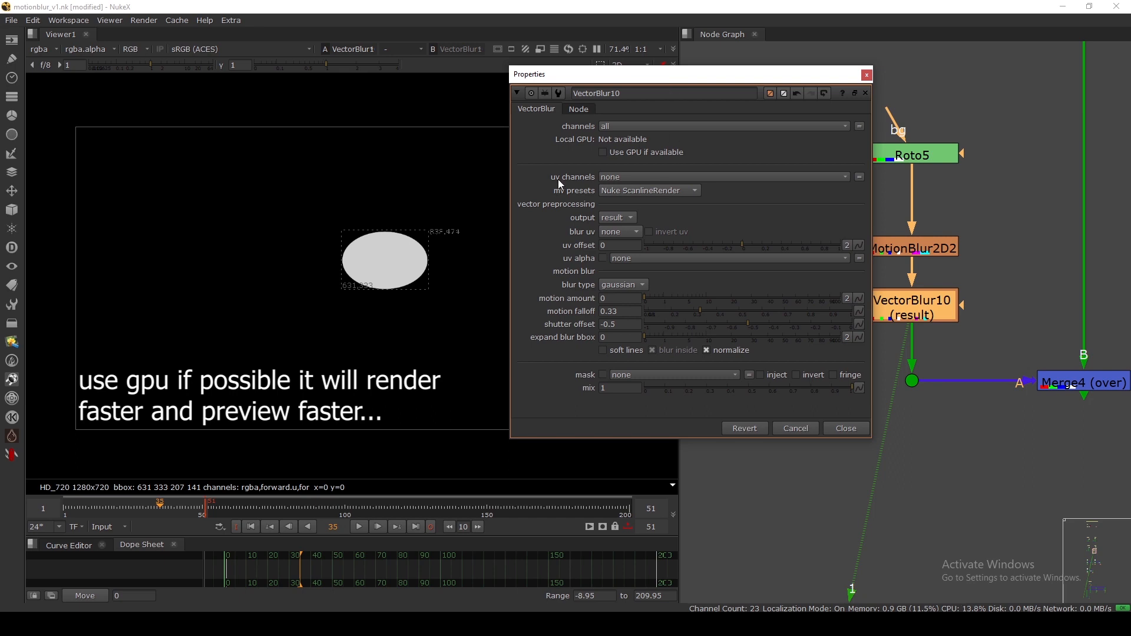
pyautogui.click(614, 178)
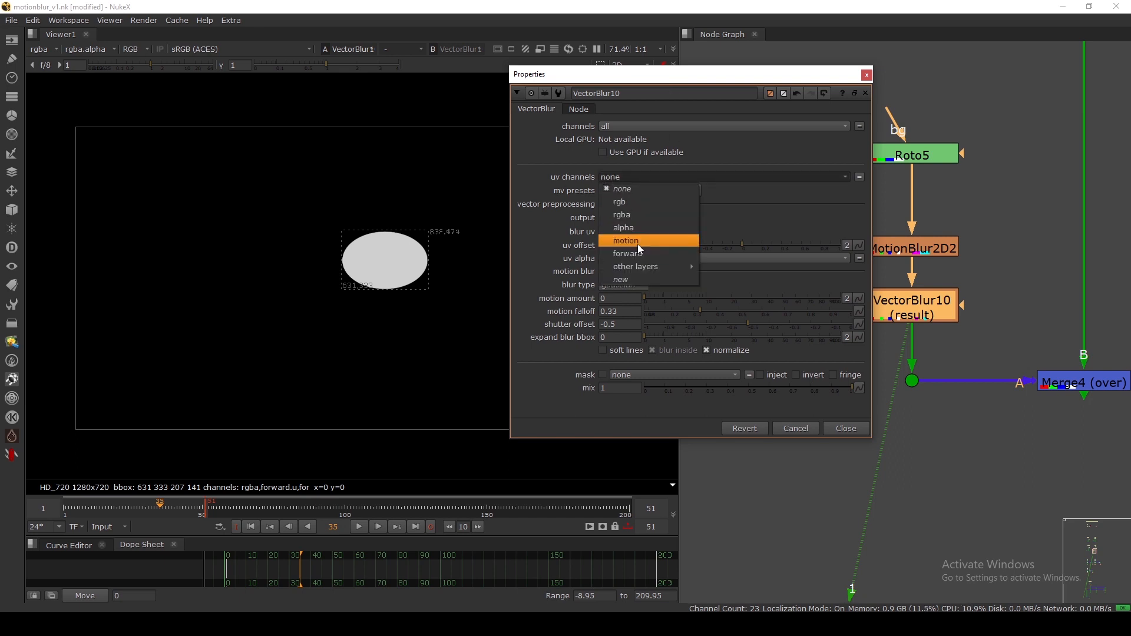
pyautogui.click(637, 242)
pyautogui.click(917, 312)
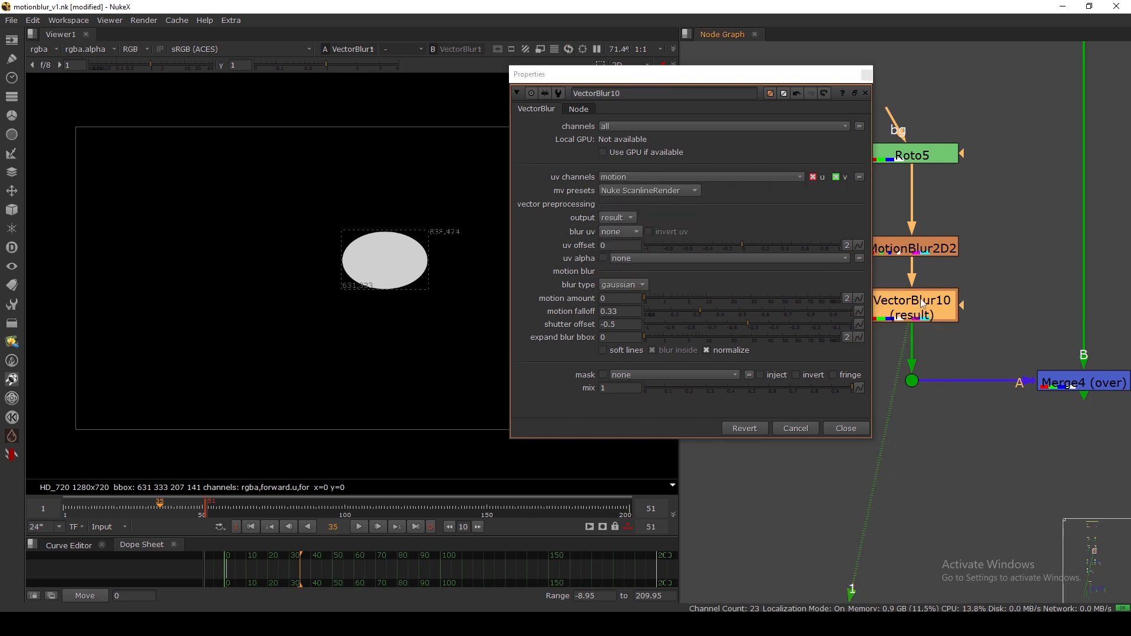
pyautogui.click(618, 300)
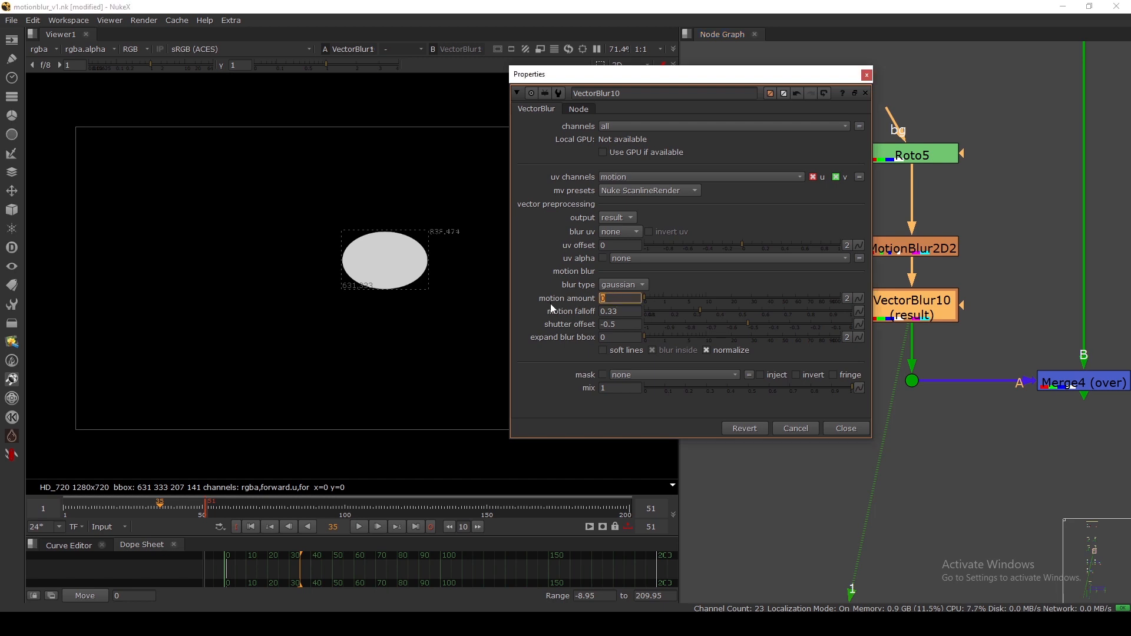
pyautogui.write('1')
pyautogui.press('Return')
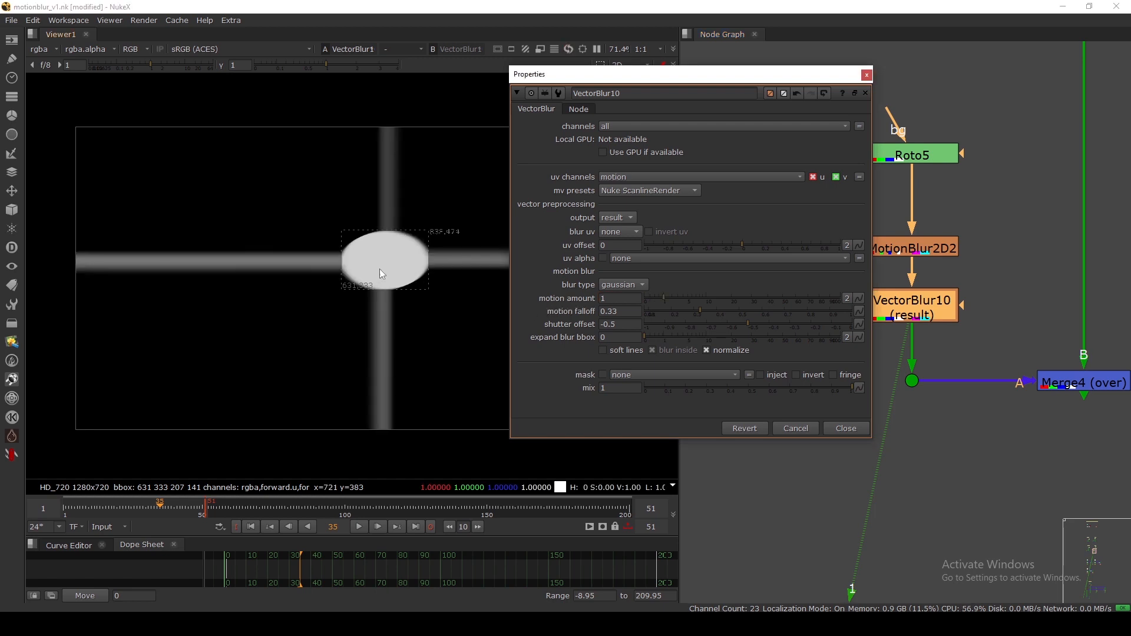
# Frame the streaked ellipse in the viewer and close VectorBlur10's settings.
pyautogui.scroll(3, 384, 269)
pyautogui.moveTo(384, 268); pyautogui.dragTo(333, 277, button='middle')
pyautogui.moveTo(212, 166); pyautogui.dragTo(440, 341)
pyautogui.press('f')
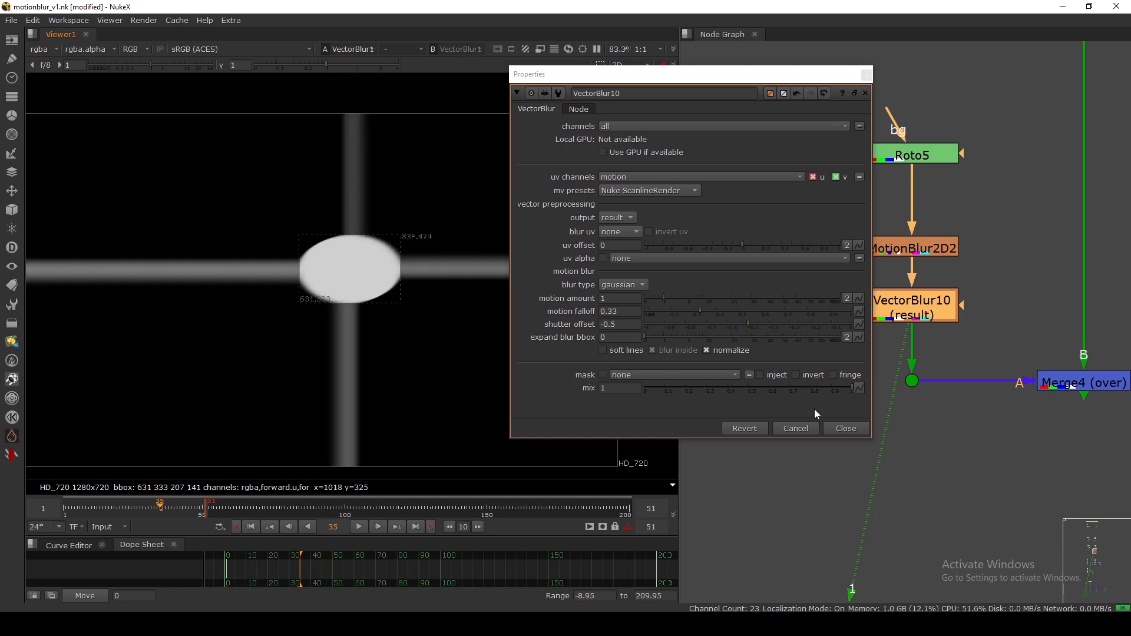
pyautogui.click(836, 426)
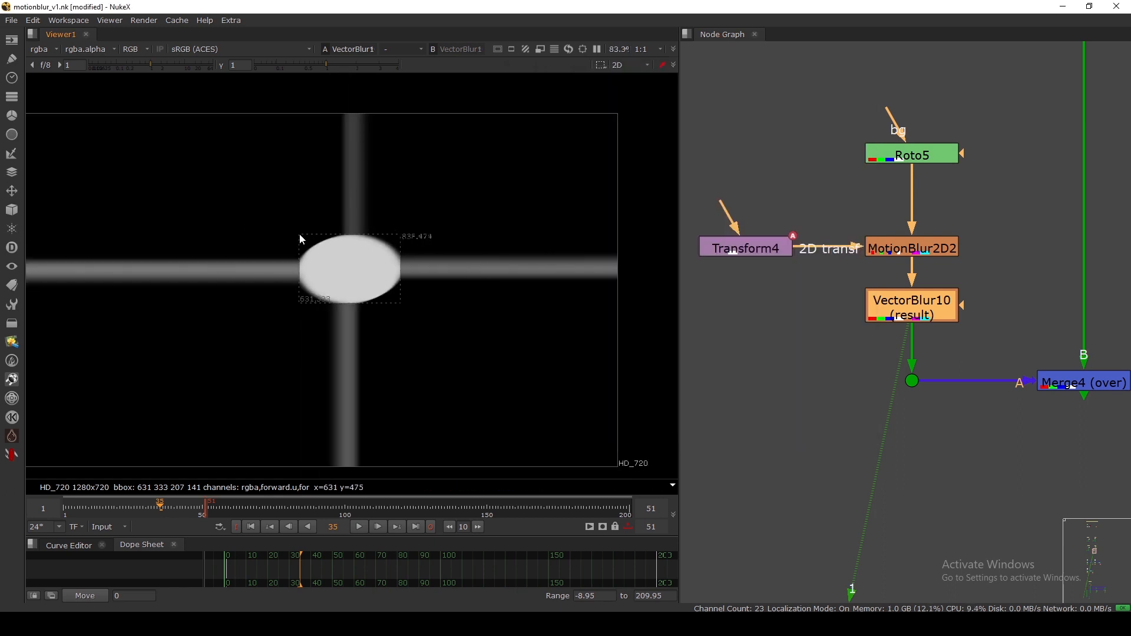
# View Roto5's unblurred ellipse fitted in the viewer.
pyautogui.moveTo(907, 160); pyautogui.dragTo(907, 152)
pyautogui.press('1')
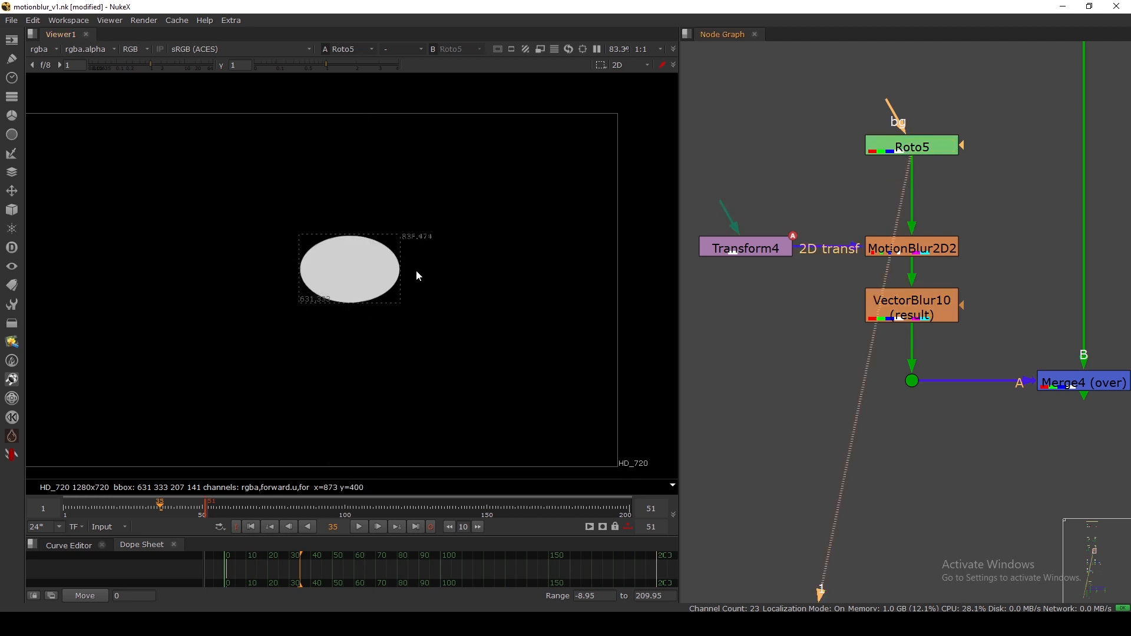
pyautogui.scroll(5, 412, 262)
pyautogui.scroll(9, 361, 299)
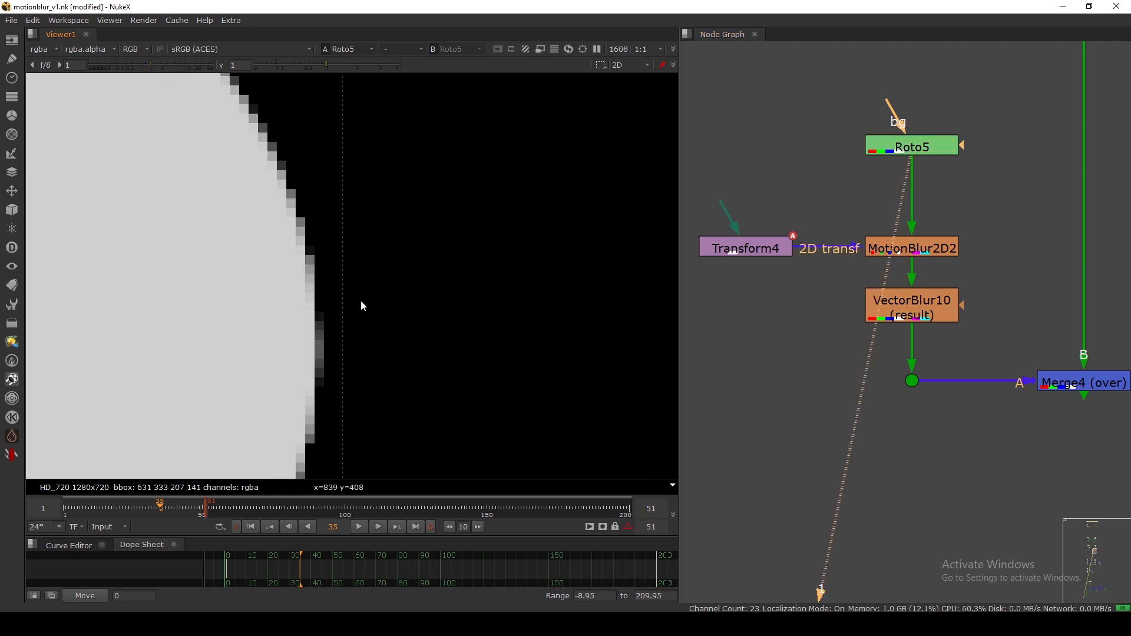
pyautogui.press('f')
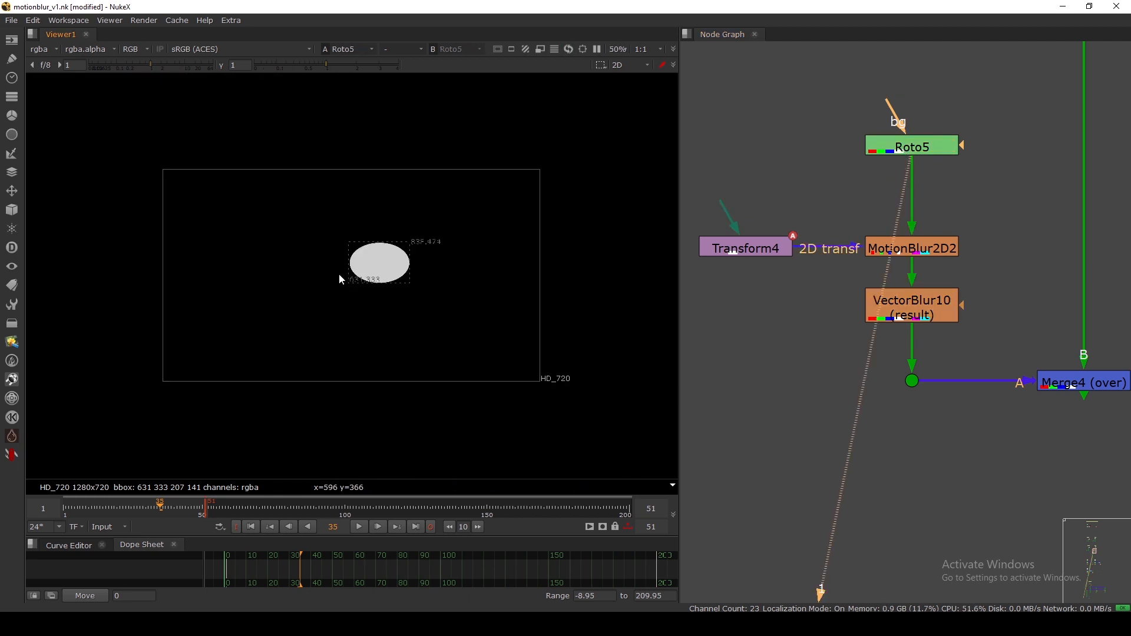
pyautogui.scroll(7, 383, 259)
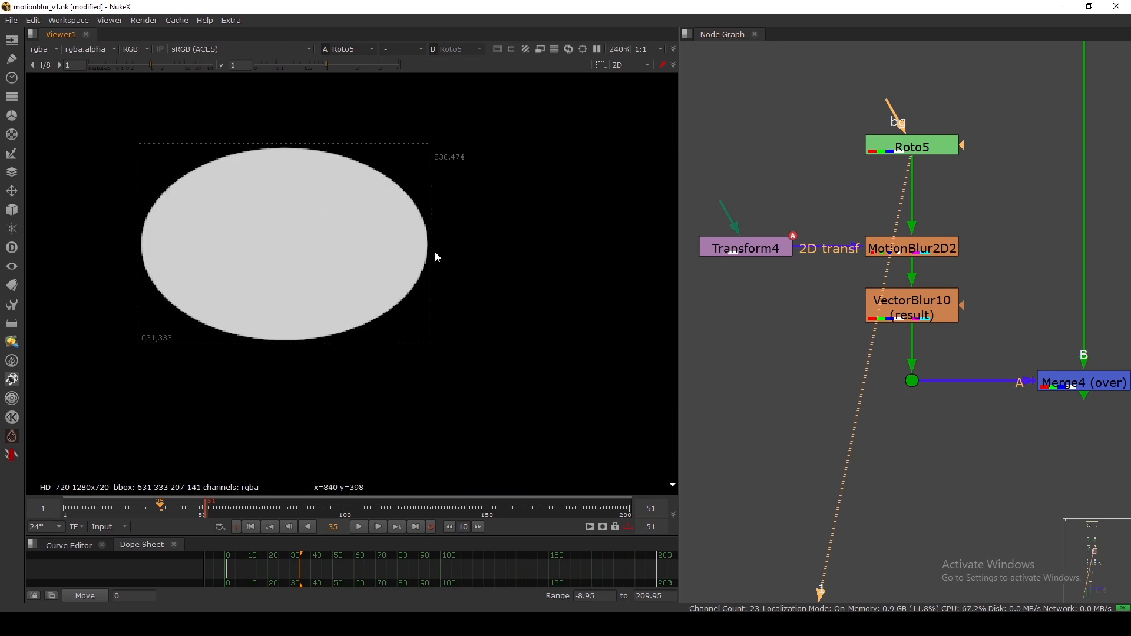
# View VectorBlur10's output fitted to the whole frame.
pyautogui.click(912, 306)
pyautogui.press('1')
pyautogui.scroll(3, 418, 220)
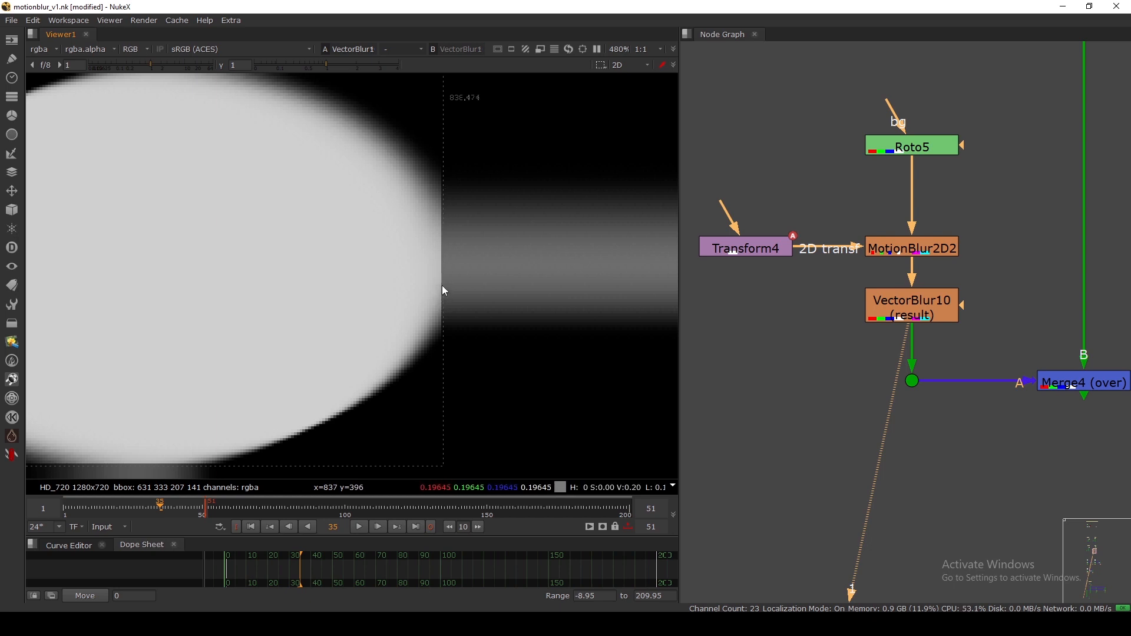
pyautogui.press('f')
pyautogui.moveTo(914, 186); pyautogui.dragTo(899, 232, button='middle')
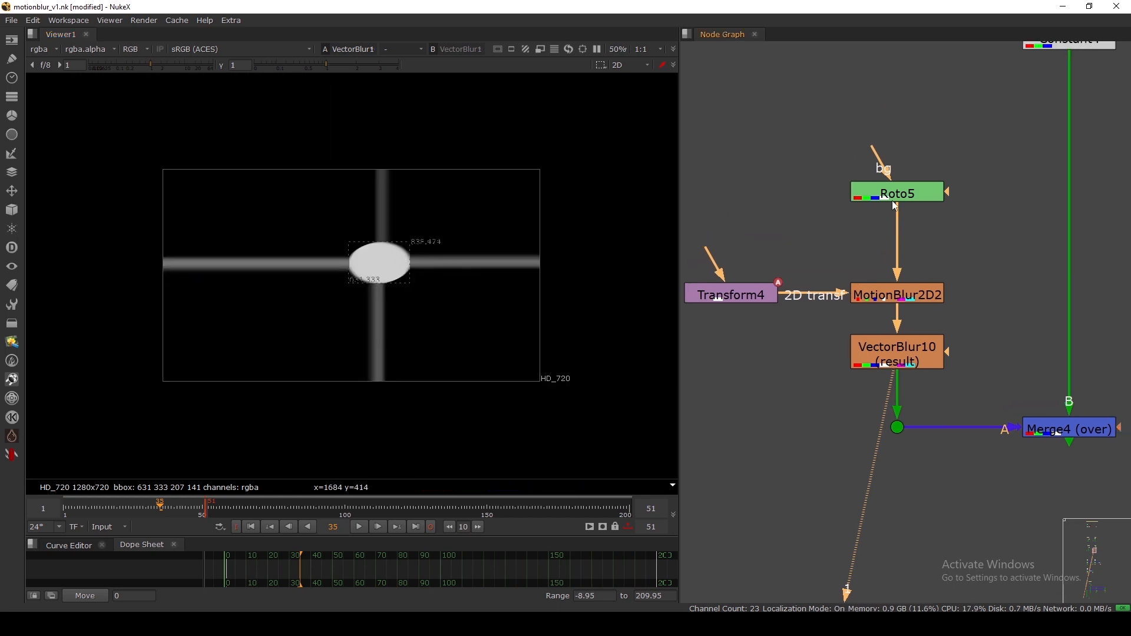
# Switch back to Roto5 and zoom in on the ellipse's dotted bounding box.
pyautogui.moveTo(898, 194); pyautogui.dragTo(898, 186)
pyautogui.press('1')
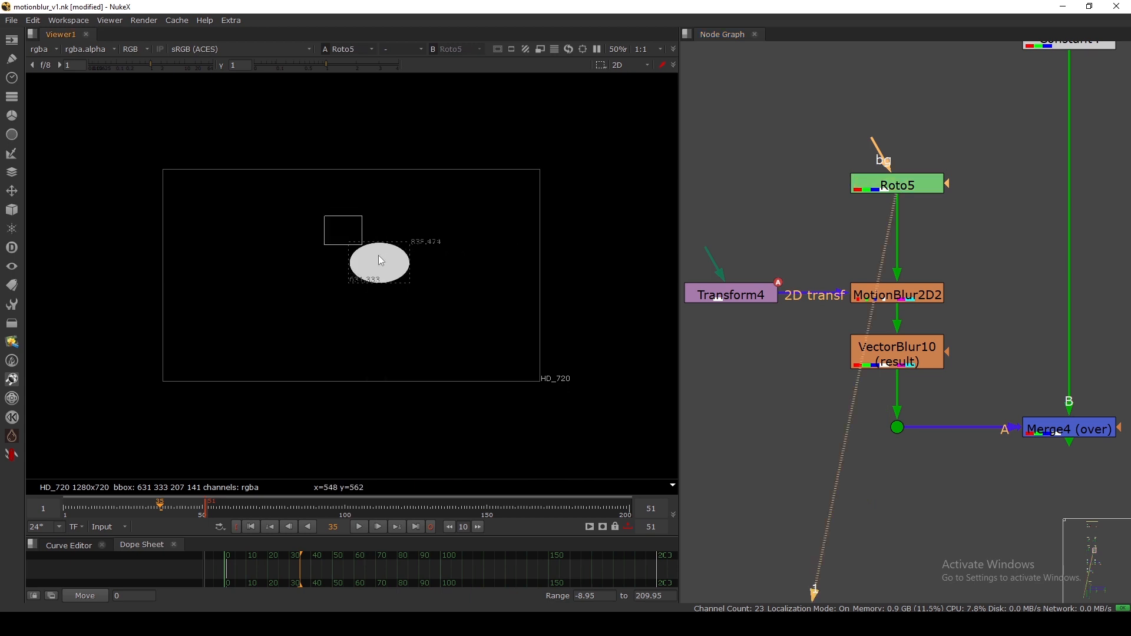
pyautogui.scroll(3, 344, 268)
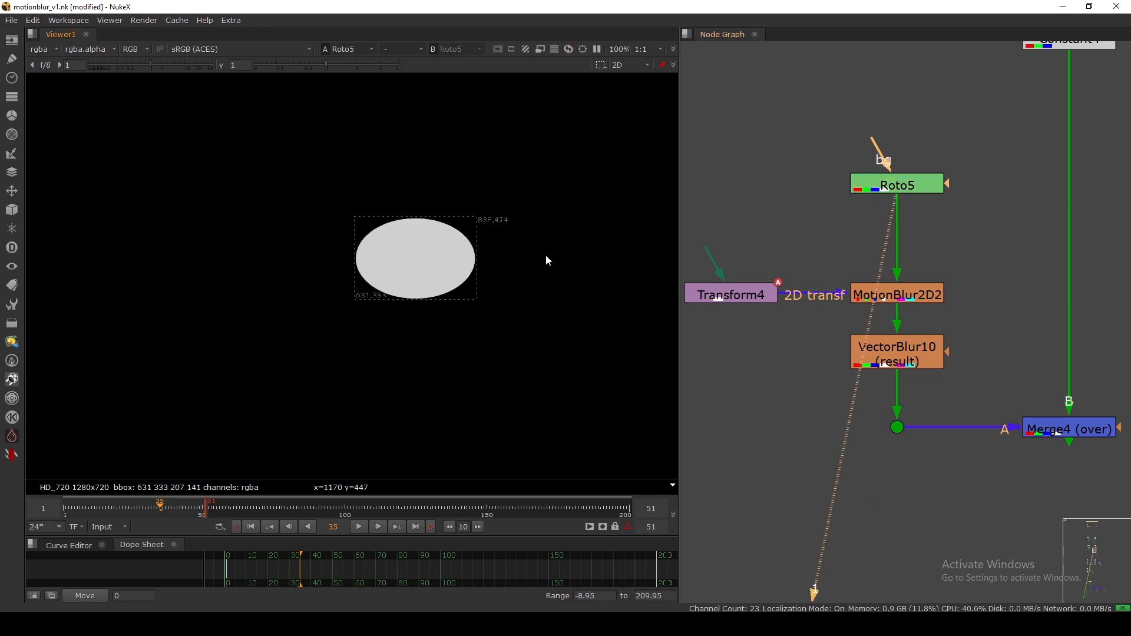
pyautogui.scroll(-3, 311, 245)
pyautogui.scroll(-2, 299, 267)
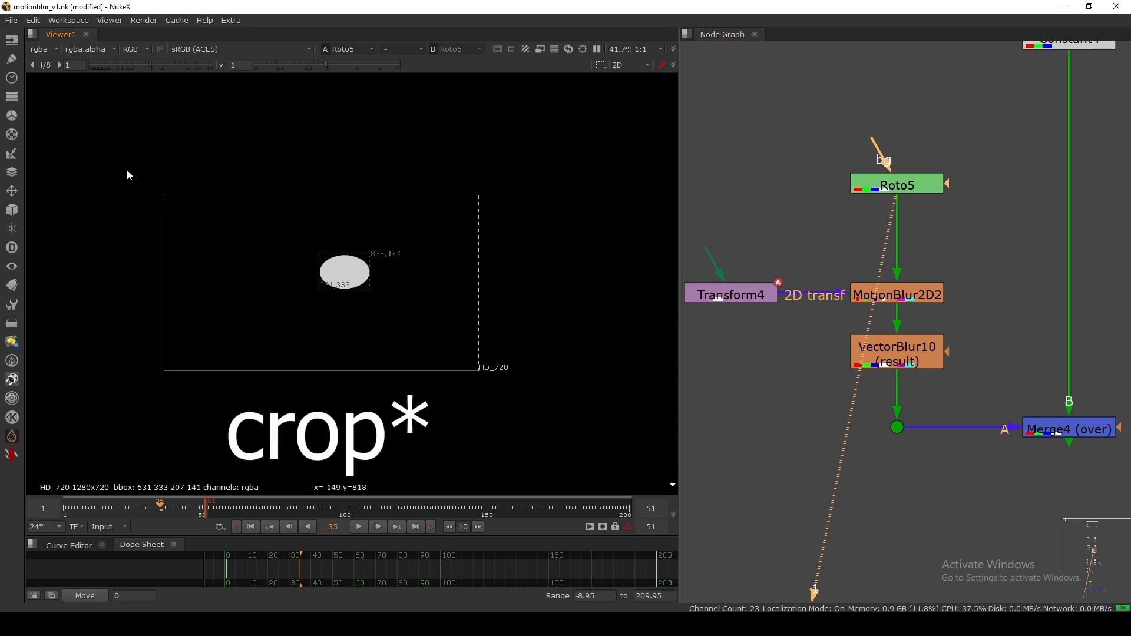
pyautogui.moveTo(126, 169); pyautogui.dragTo(503, 385)
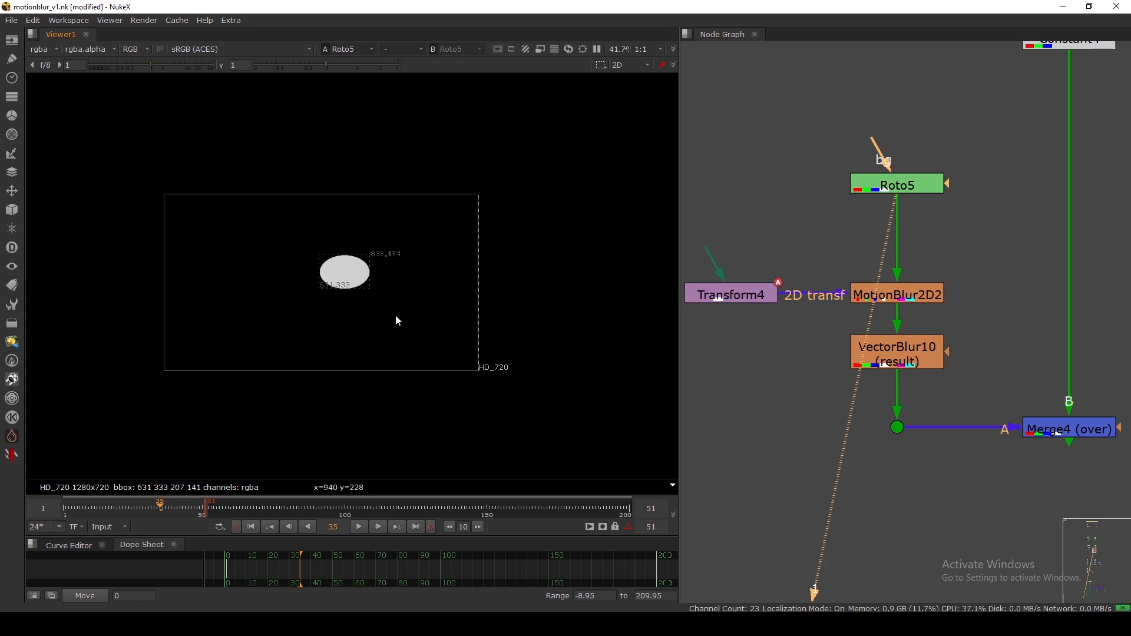
pyautogui.scroll(1, 391, 310)
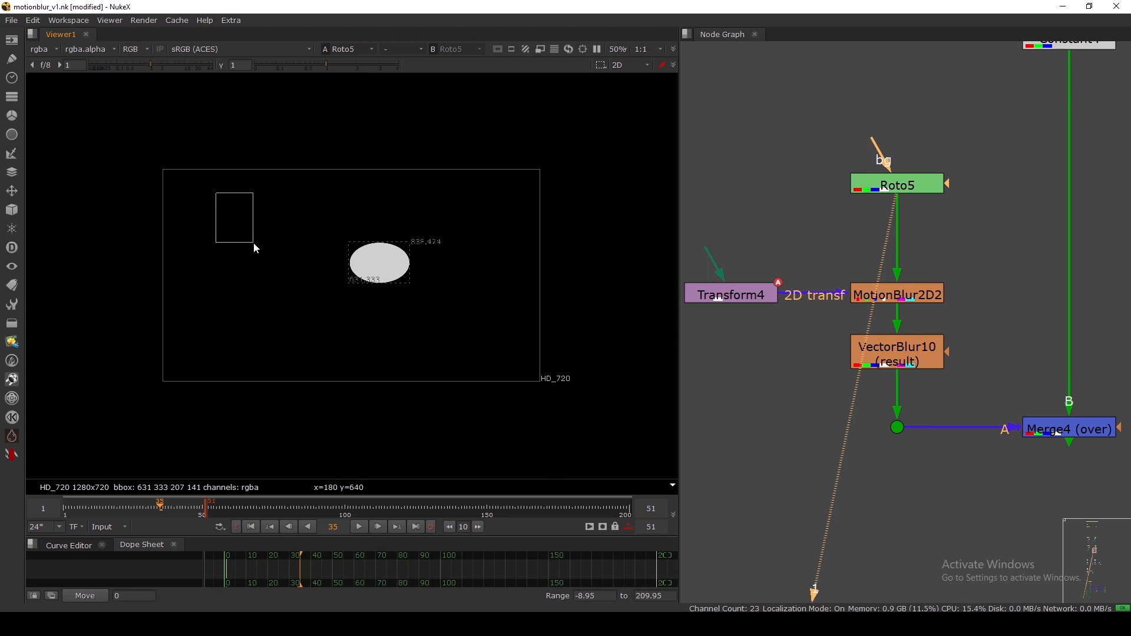
pyautogui.moveTo(253, 243); pyautogui.dragTo(253, 242)
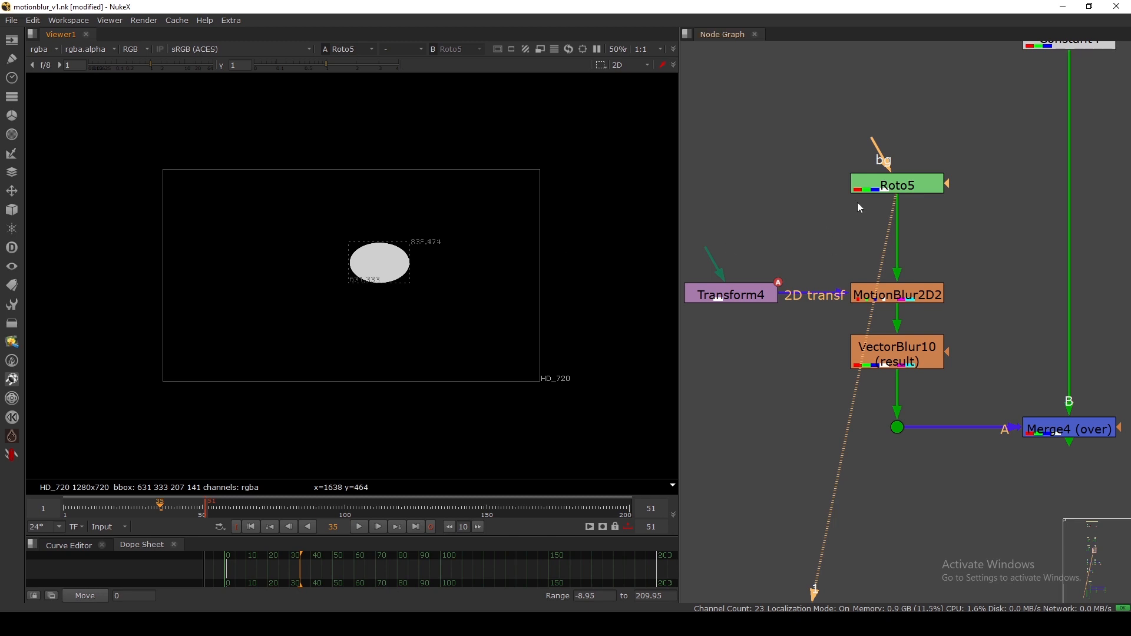
# Insert AdjBBox1 below Roto5 via 'adj' and set Add Pixels to 50.
pyautogui.click(886, 186)
pyautogui.press('Tab')
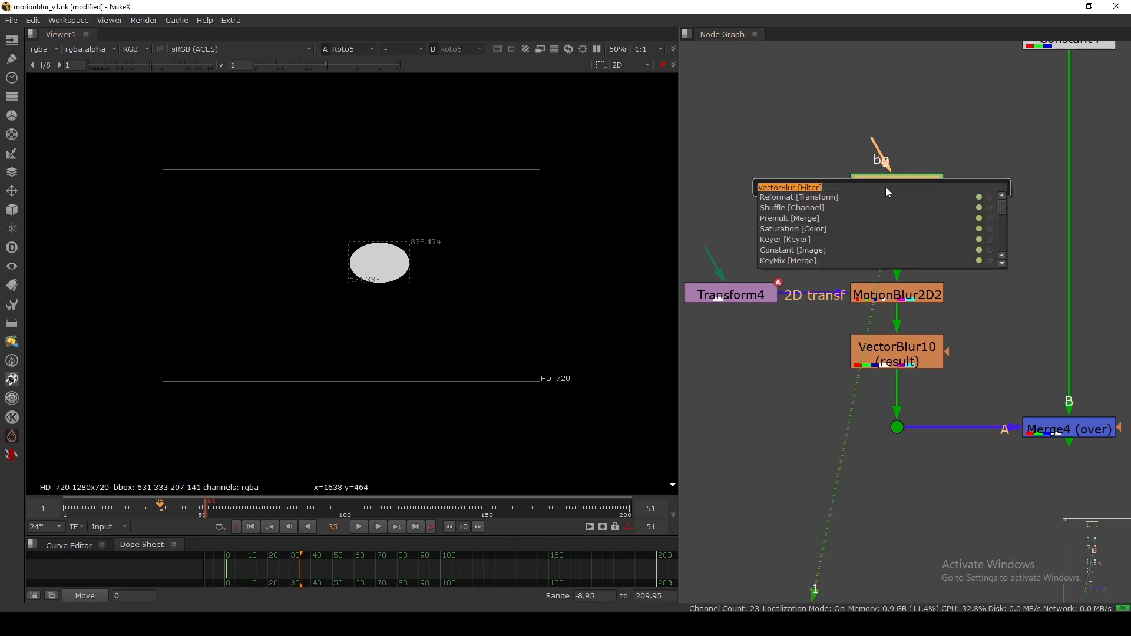
pyautogui.write('adj')
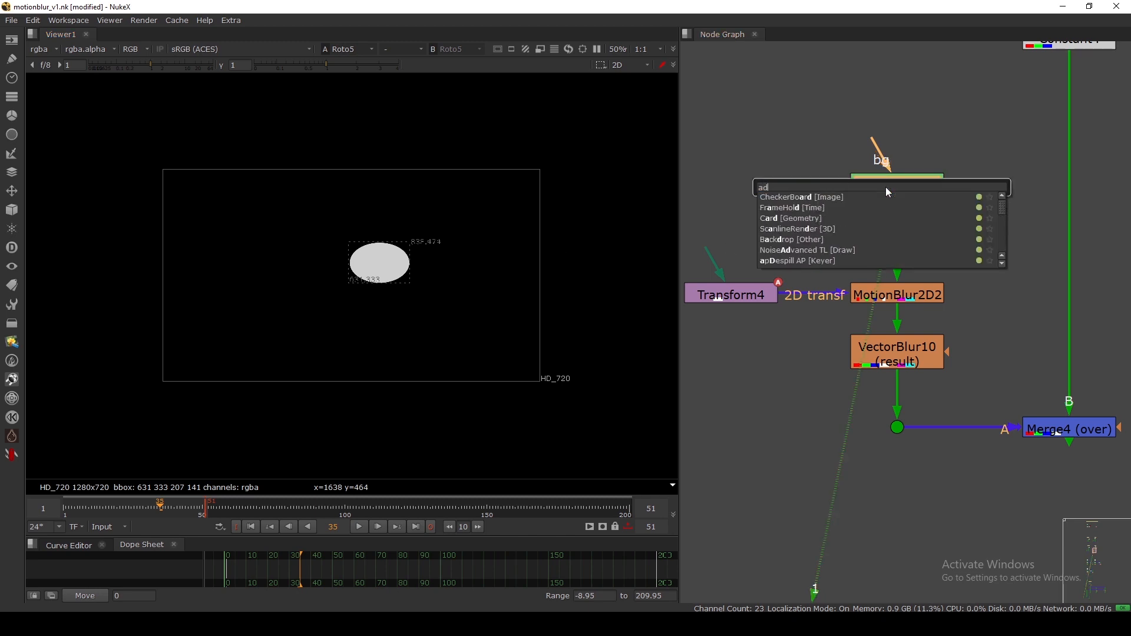
pyautogui.press('Return')
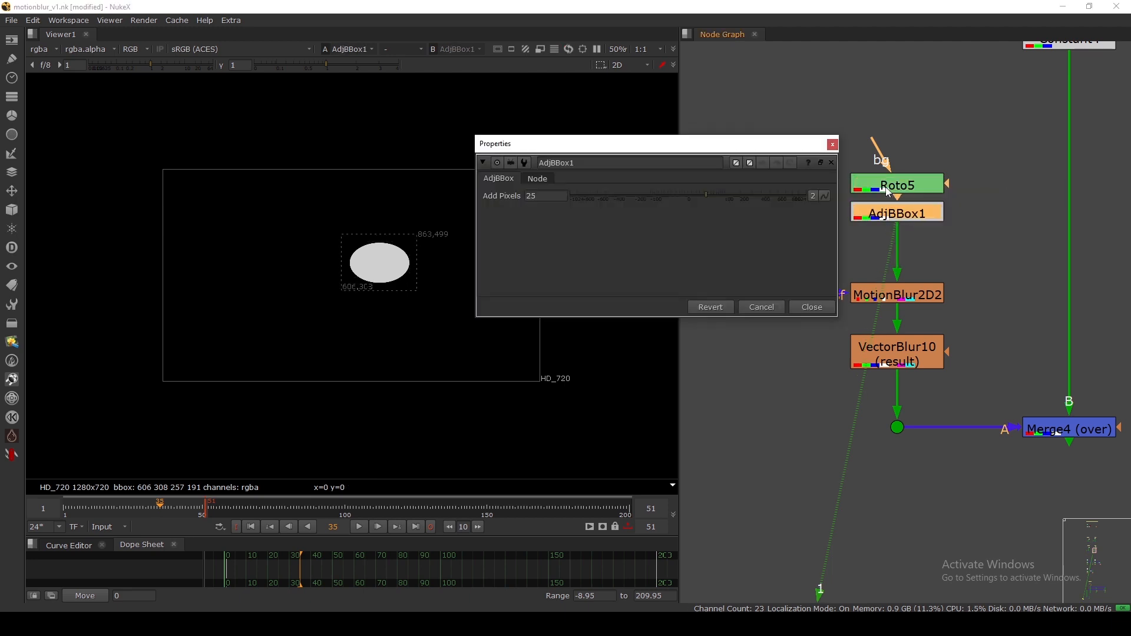
pyautogui.moveTo(891, 215); pyautogui.dragTo(892, 224)
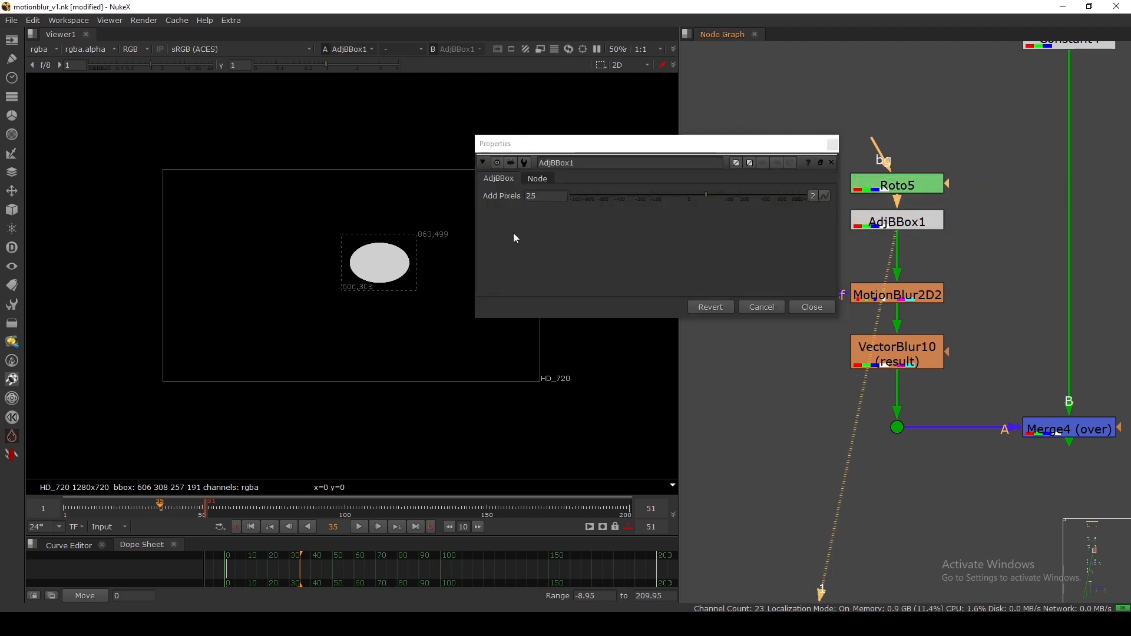
pyautogui.click(517, 198)
pyautogui.moveTo(393, 253); pyautogui.dragTo(351, 264, button='middle')
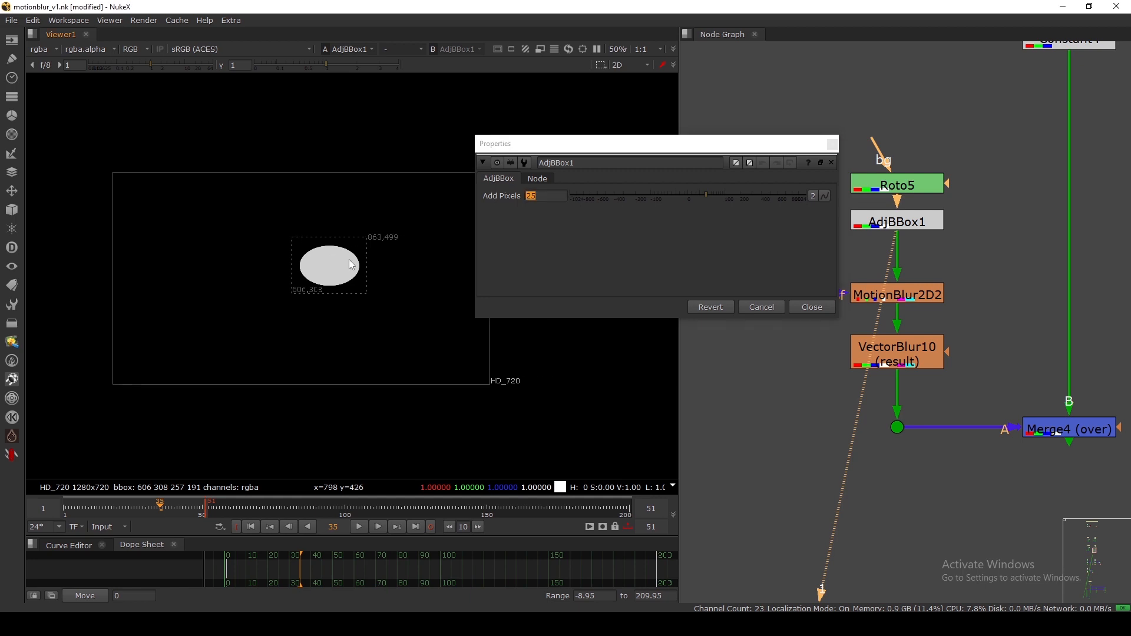
pyautogui.scroll(5, 352, 264)
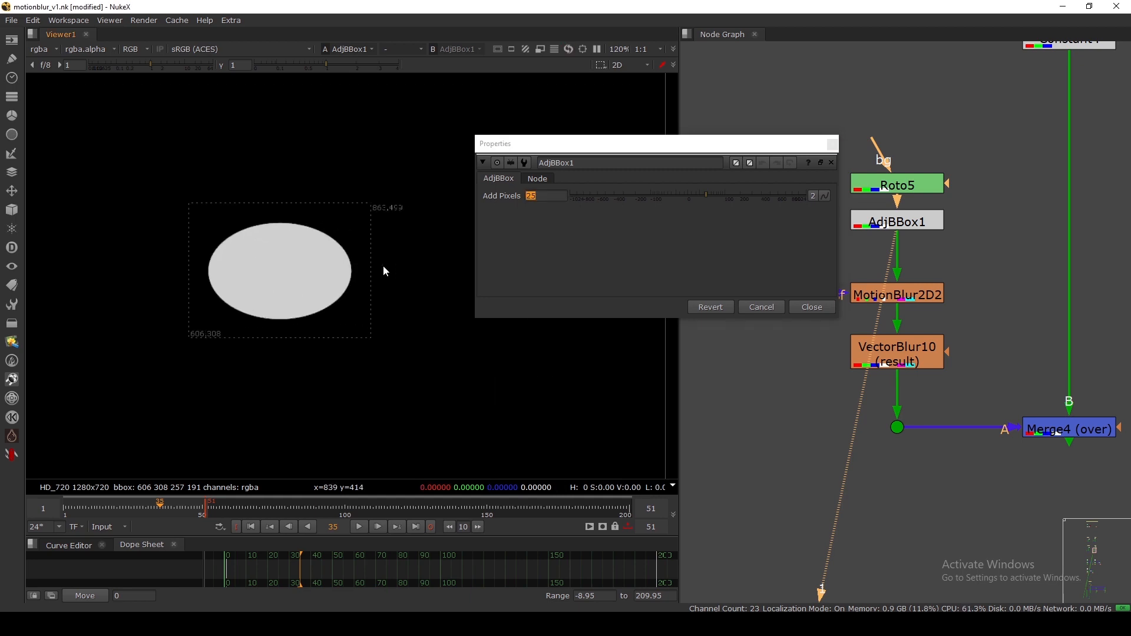
pyautogui.click(549, 195)
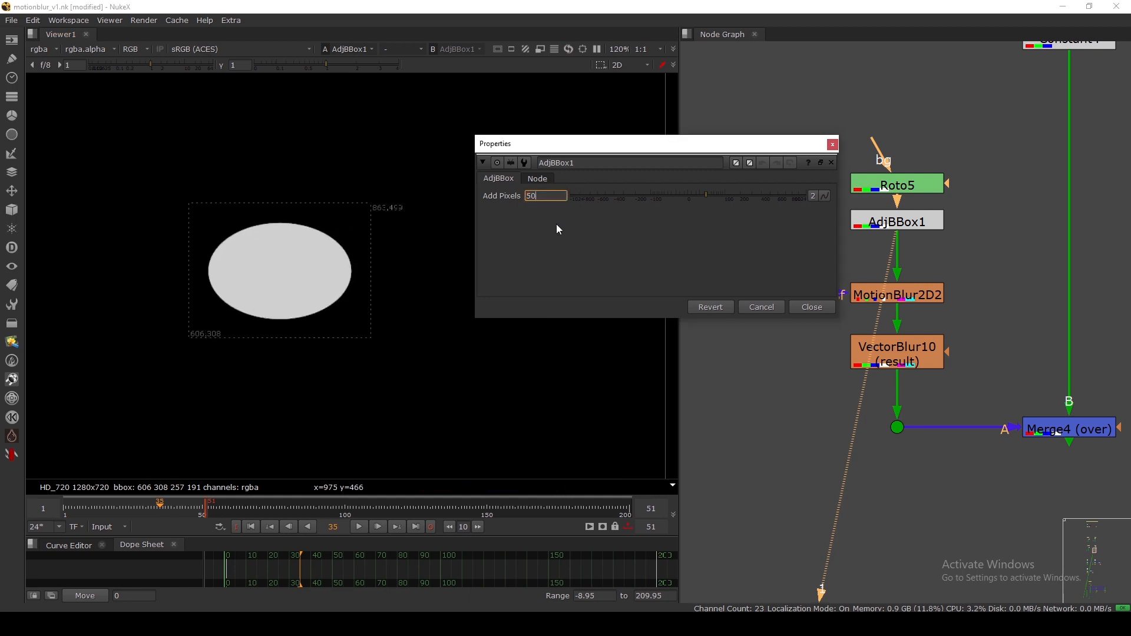
pyautogui.press('Return')
pyautogui.scroll(-4, 381, 260)
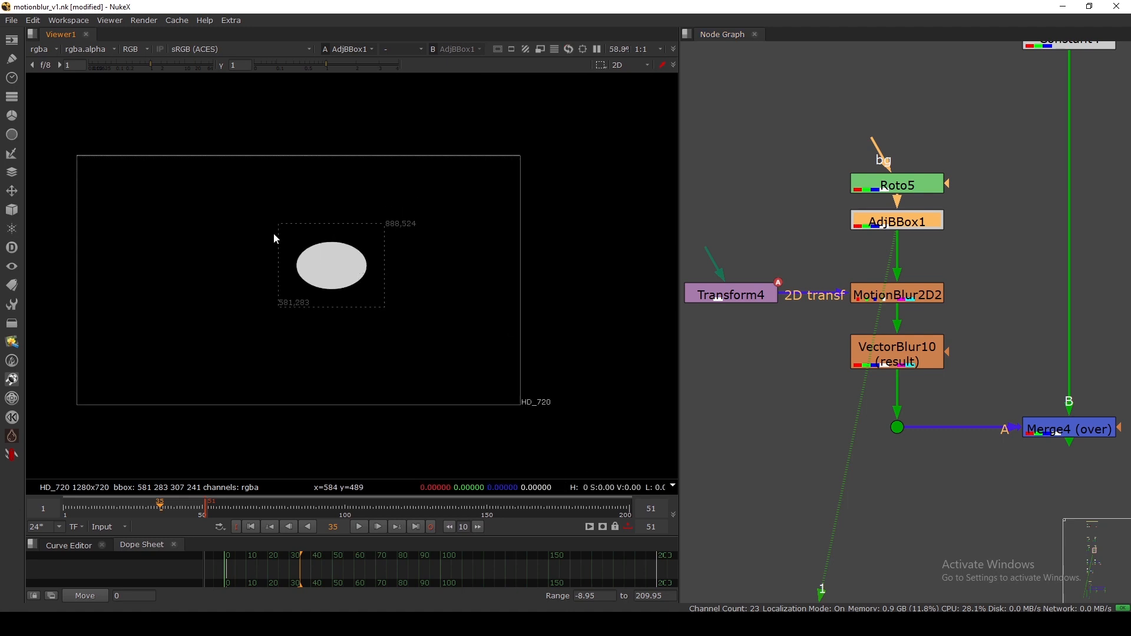
# View VectorBlur10's blurred ellipse fitted to the viewer width.
pyautogui.moveTo(260, 219); pyautogui.dragTo(383, 308)
pyautogui.moveTo(883, 226); pyautogui.dragTo(884, 233)
pyautogui.click(889, 291)
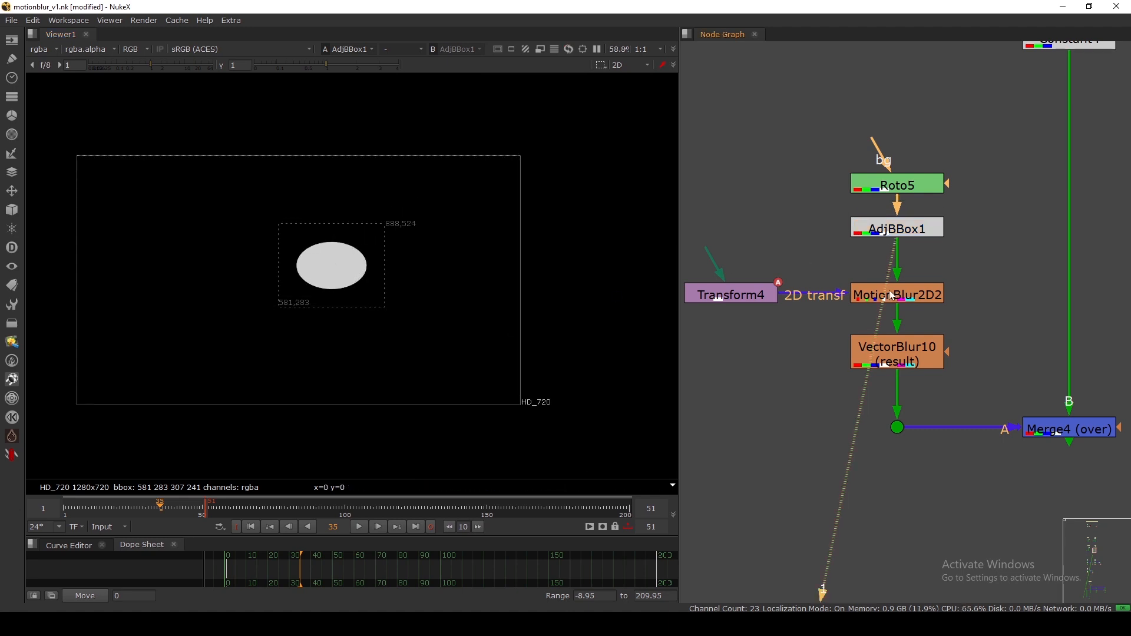
pyautogui.click(897, 350)
pyautogui.press('1')
pyautogui.moveTo(831, 324); pyautogui.dragTo(834, 270, button='middle')
pyautogui.click(829, 267)
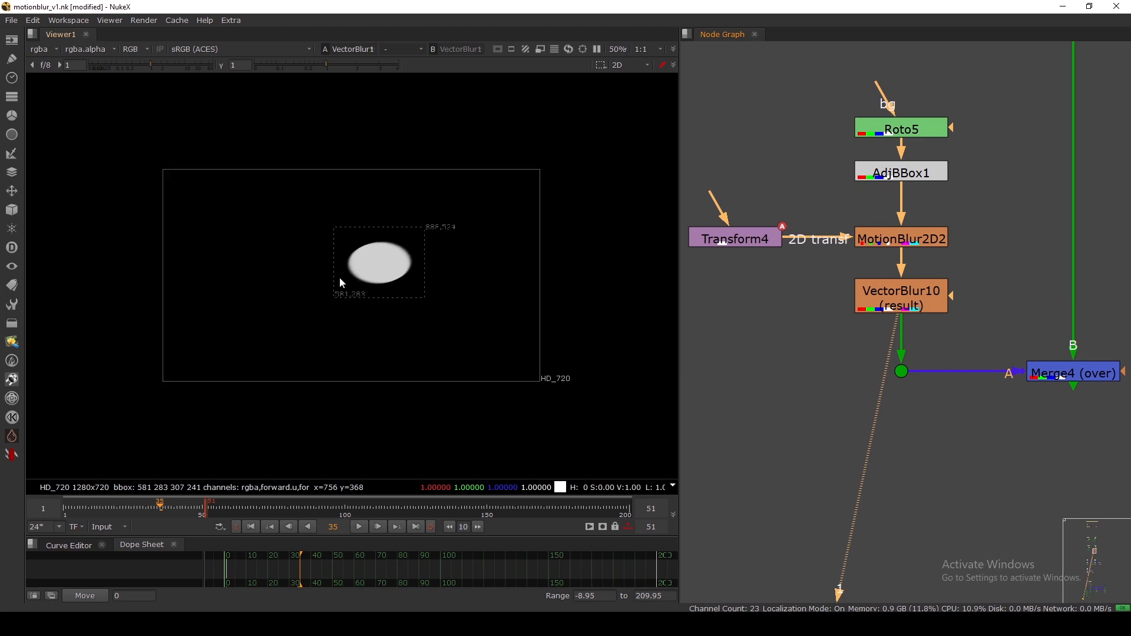
pyautogui.press('f')
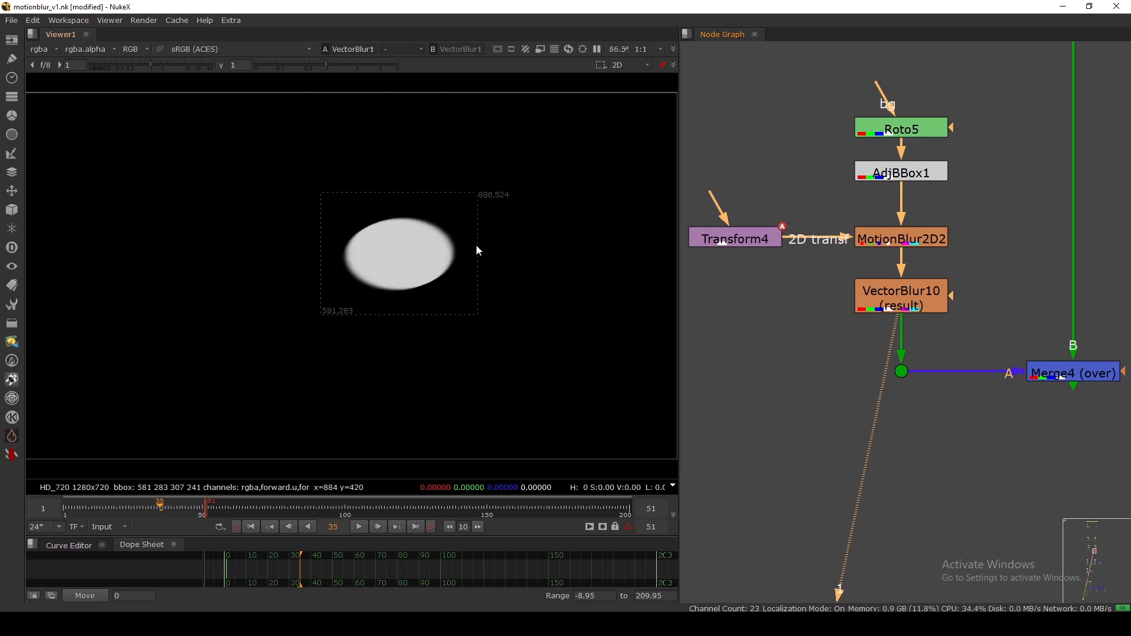
# Toggle AdjBBox1 off and on to compare the blur with and without padding.
pyautogui.moveTo(881, 180); pyautogui.dragTo(884, 190)
pyautogui.press('d')
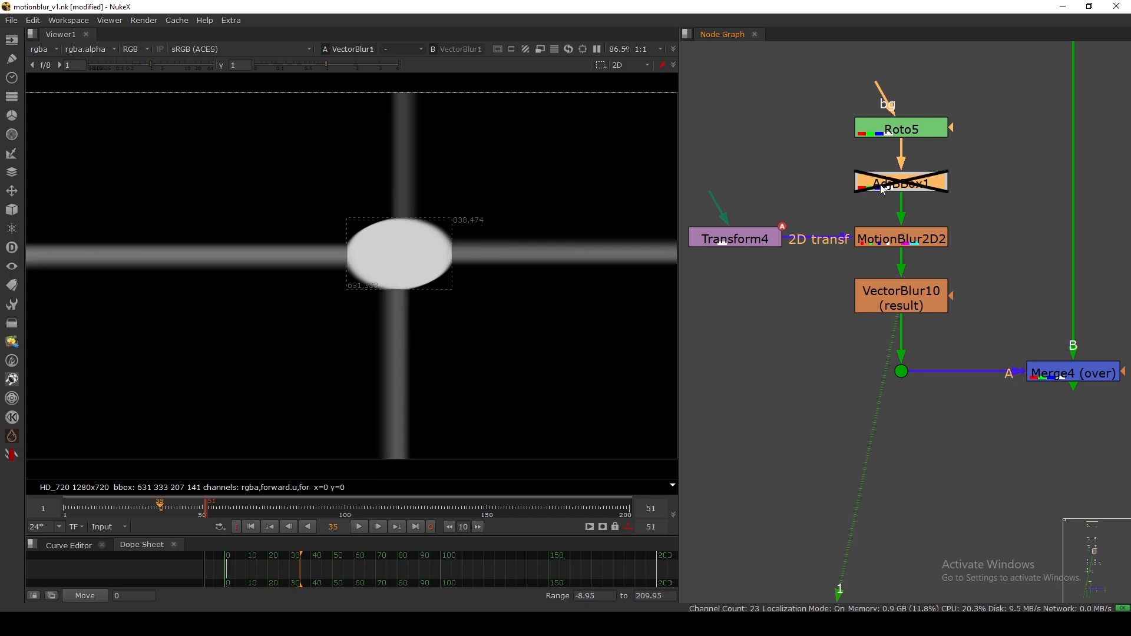
pyautogui.press('d')
pyautogui.press('d')
pyautogui.press('d')
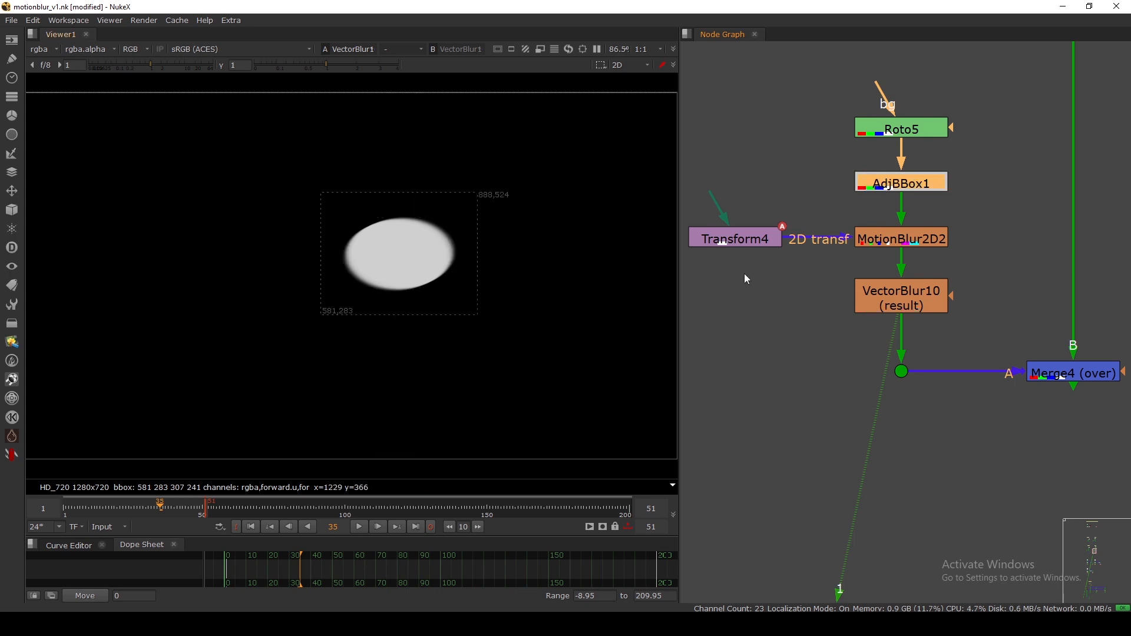
pyautogui.keyDown('ctrl'); pyautogui.click(907, 301); pyautogui.keyUp('ctrl')
pyautogui.press('d')
# Toggle VectorBlur10 to compare the sharp and blurred ellipse, with its settings shown.
pyautogui.press('d')
pyautogui.scroll(5, 445, 246)
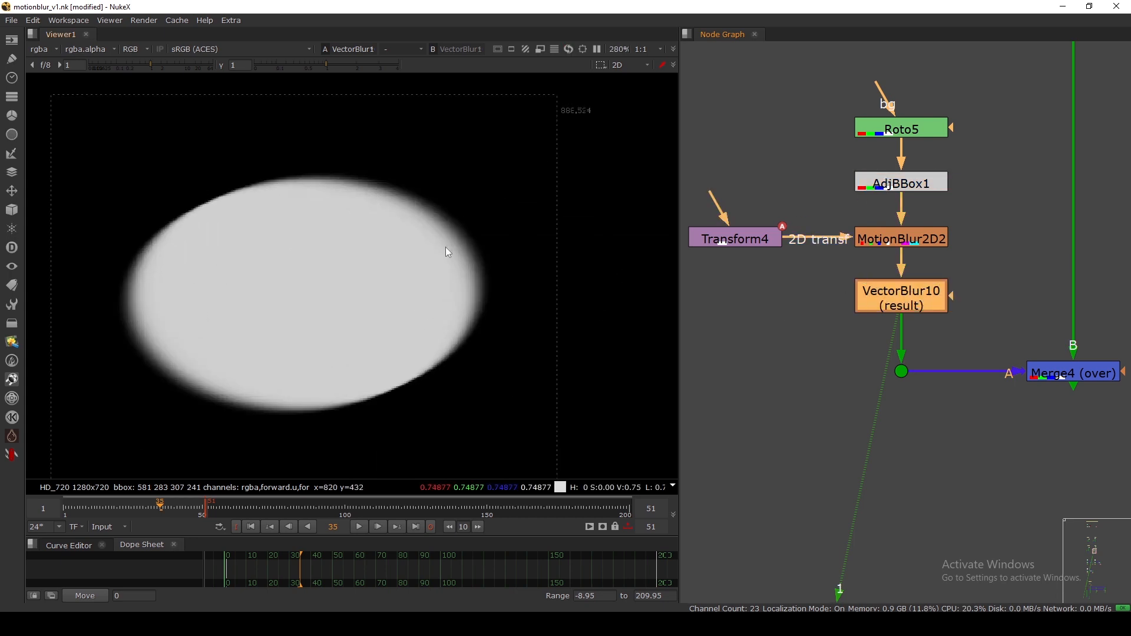
pyautogui.press('d')
pyautogui.press('d')
pyautogui.scroll(3, 458, 247)
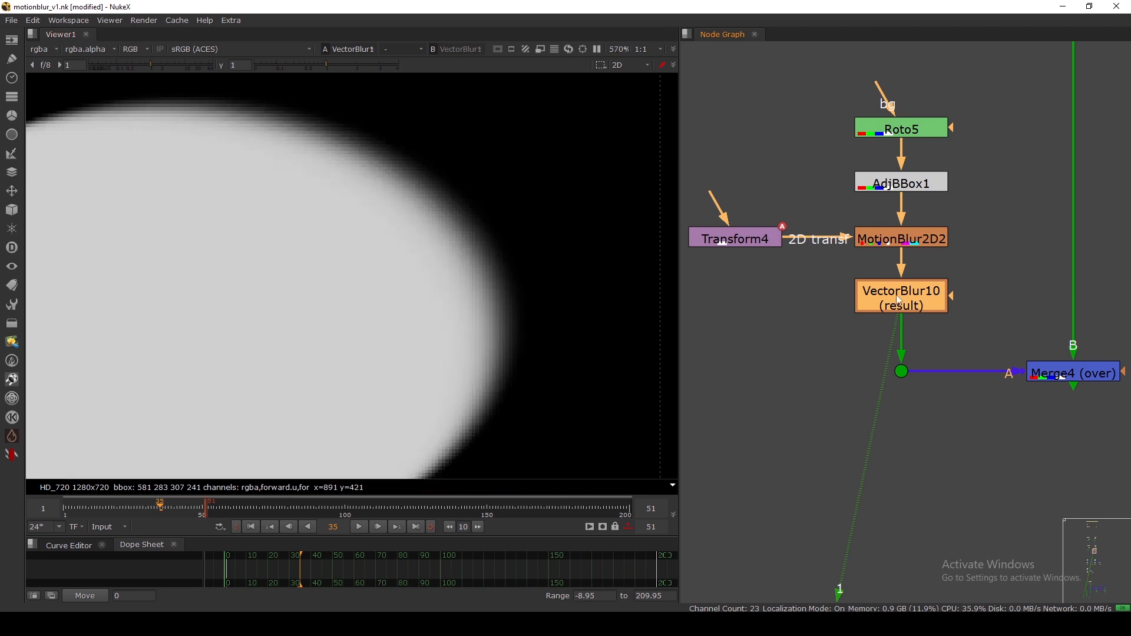
pyautogui.press('Return')
pyautogui.moveTo(603, 75); pyautogui.dragTo(688, 69)
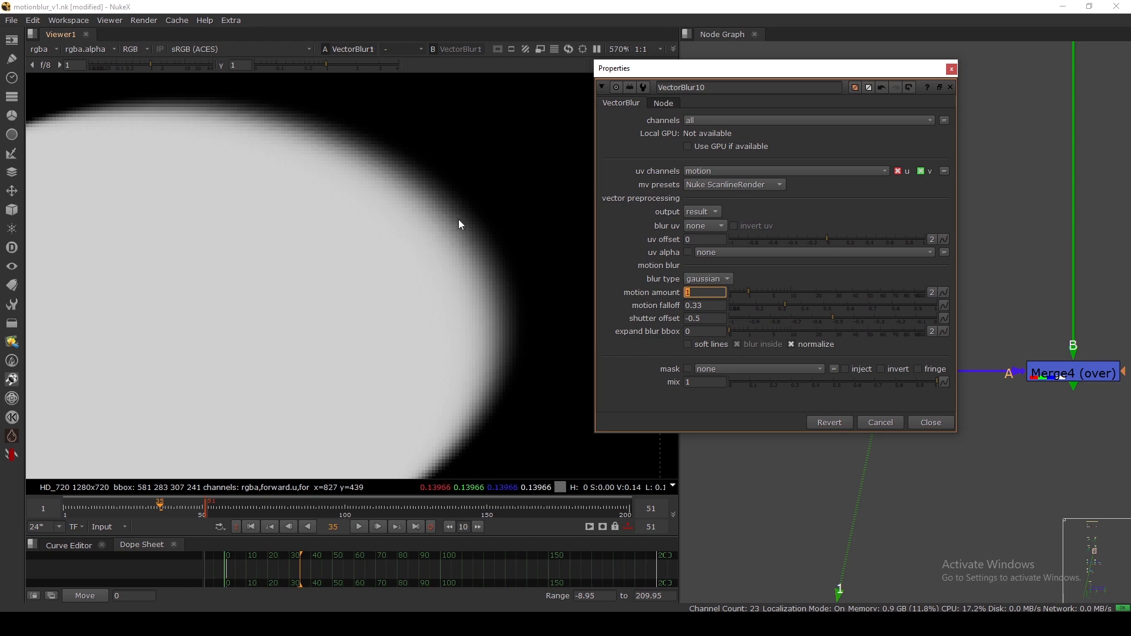
pyautogui.click(431, 228)
pyautogui.moveTo(431, 234); pyautogui.dragTo(494, 216)
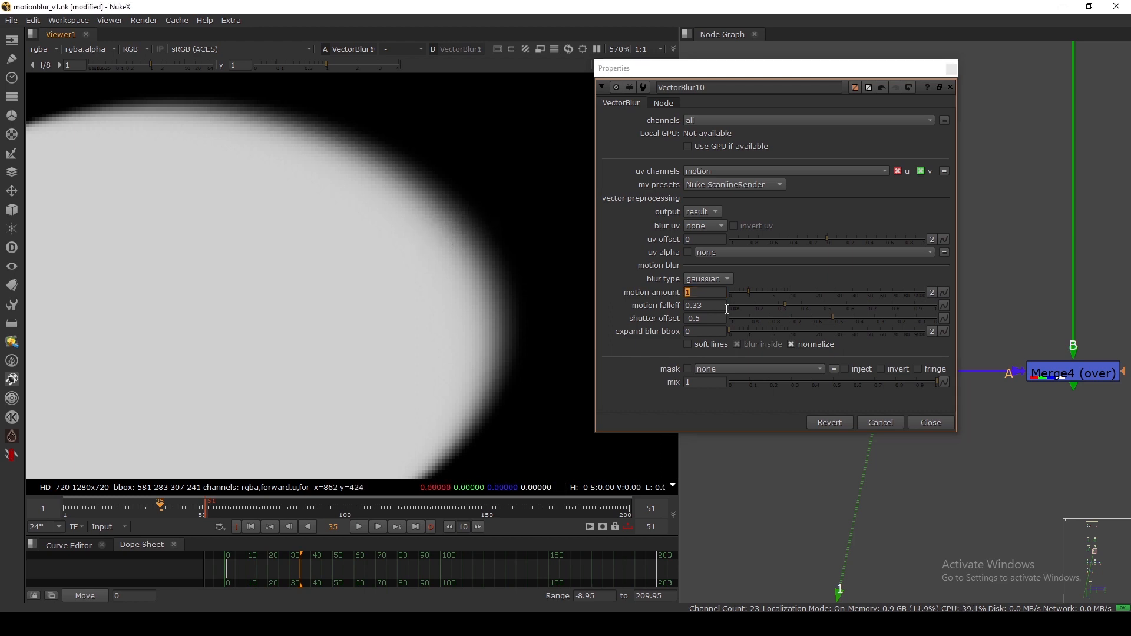
# Try motion amount 2 on VectorBlur10, then restore it to 1.
pyautogui.click(676, 291)
pyautogui.write('2')
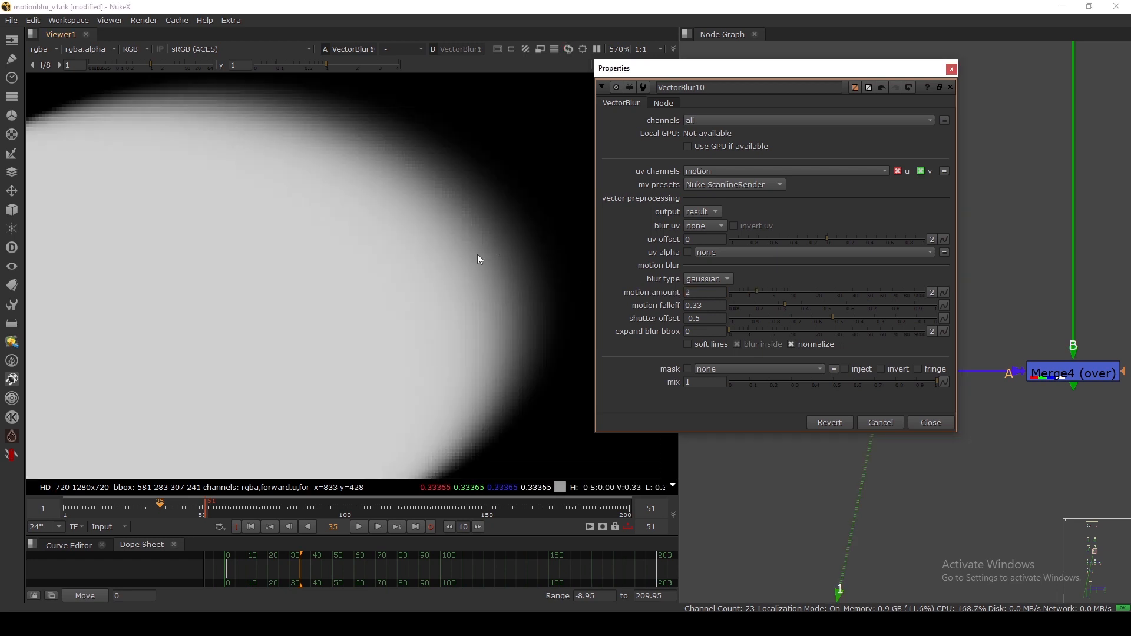
pyautogui.moveTo(707, 293); pyautogui.dragTo(654, 290)
pyautogui.write('1')
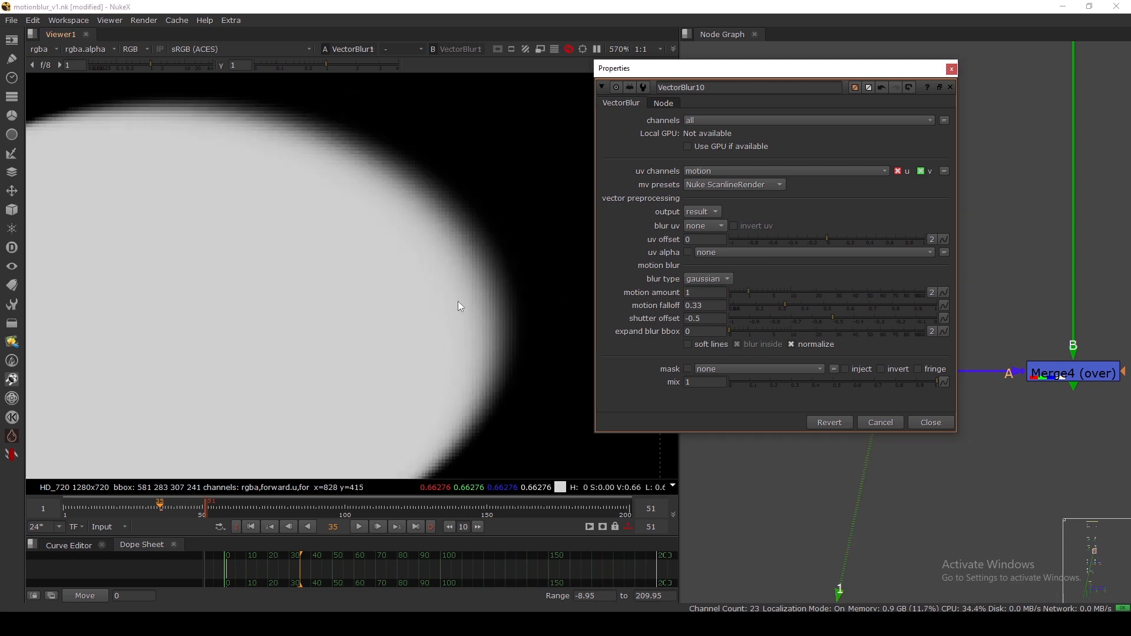
pyautogui.moveTo(703, 319); pyautogui.dragTo(663, 318)
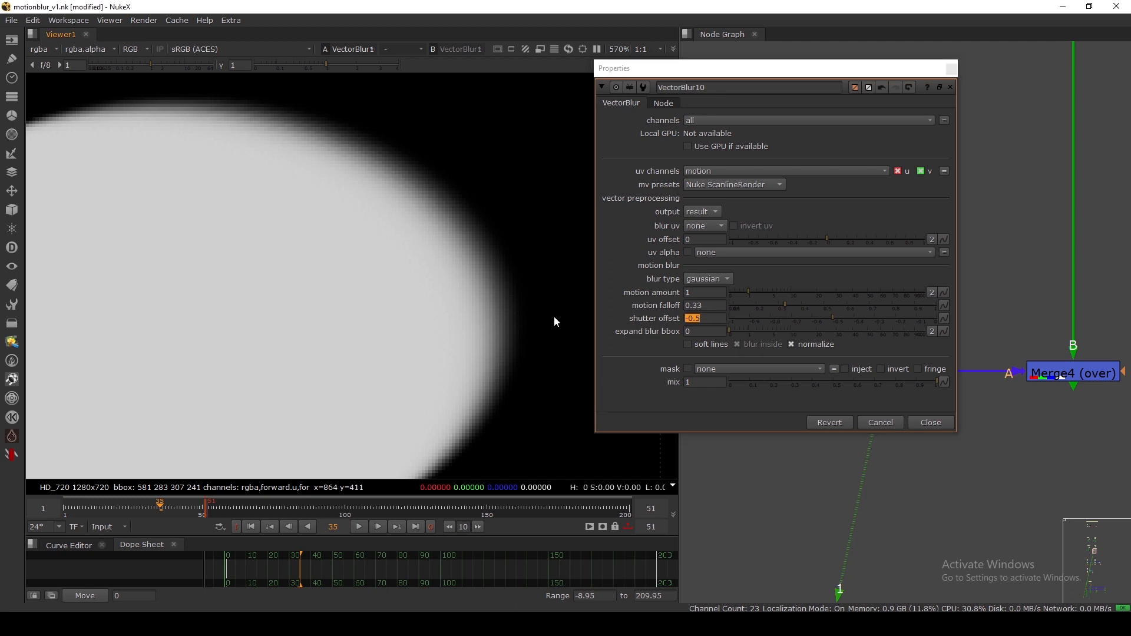
pyautogui.click(931, 422)
# Check MotionBlur2D2's shutter offset choices, leaving shutter 0.5 centred.
pyautogui.doubleClick(891, 239)
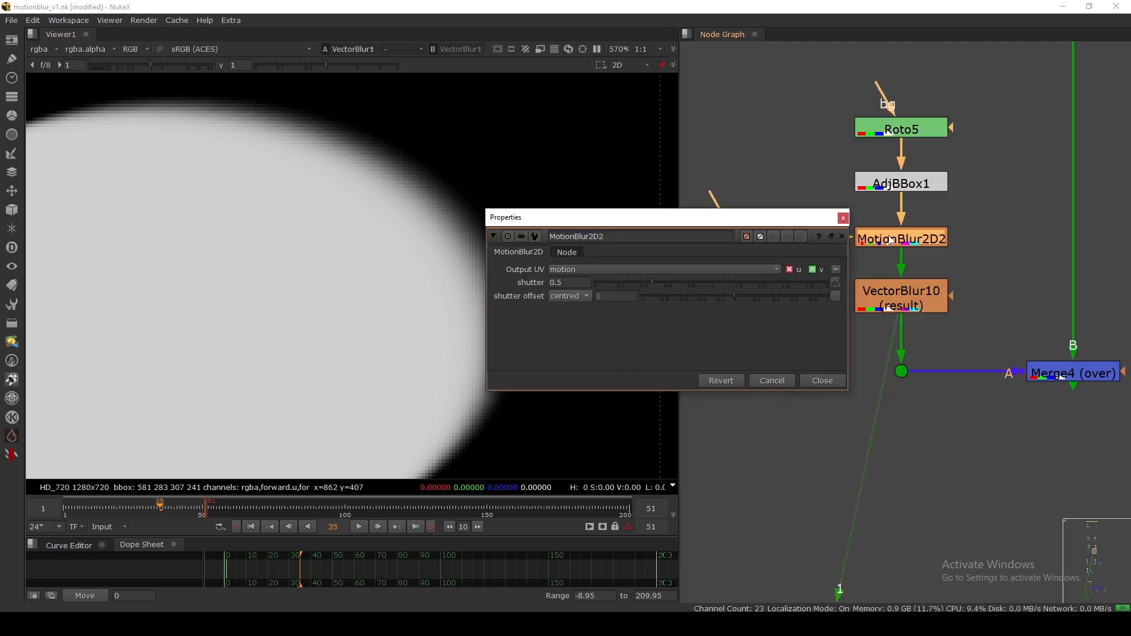
pyautogui.moveTo(586, 218); pyautogui.dragTo(690, 171)
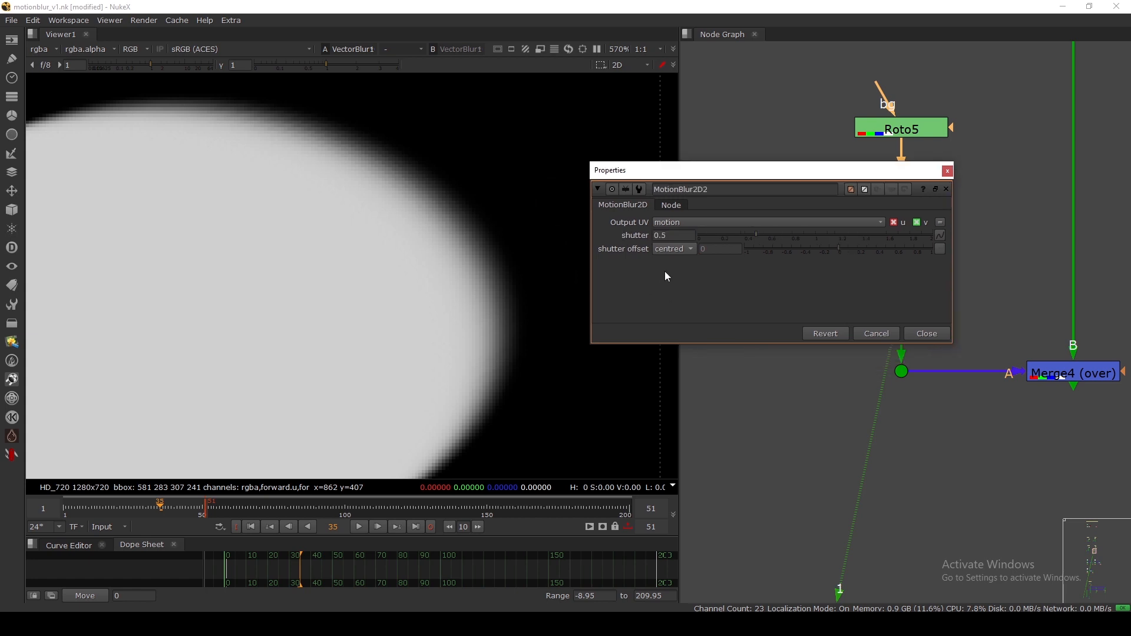
pyautogui.click(675, 249)
pyautogui.click(676, 252)
pyautogui.click(911, 332)
# Fit the HD_720 frame in the viewer and return to frame 35.
pyautogui.moveTo(905, 309); pyautogui.dragTo(906, 304)
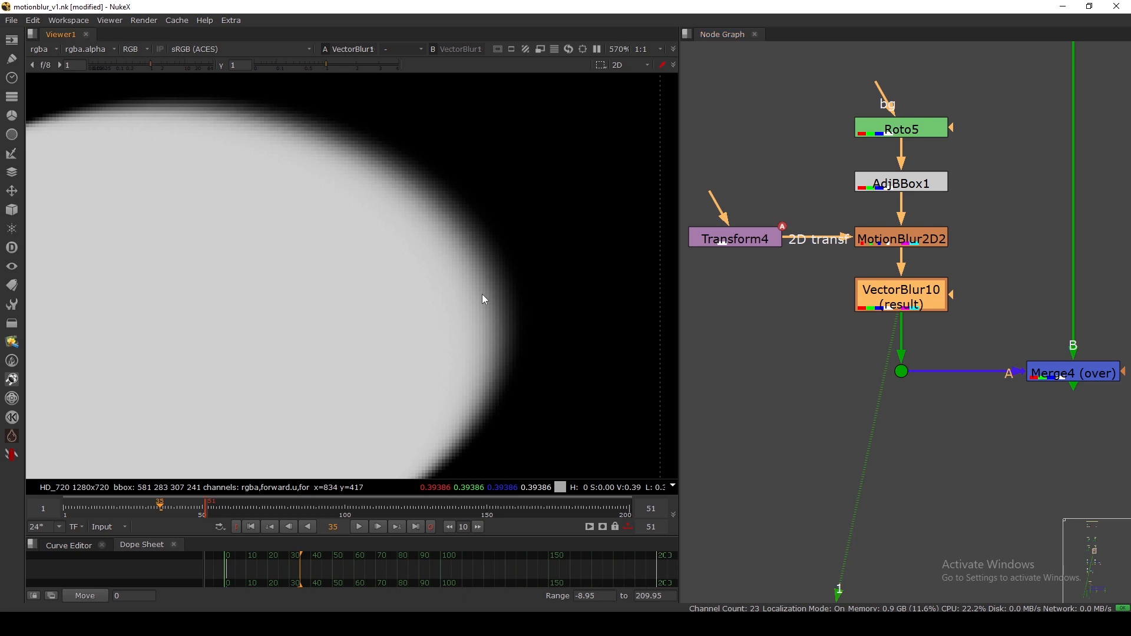
pyautogui.press('f')
pyautogui.press('Left')
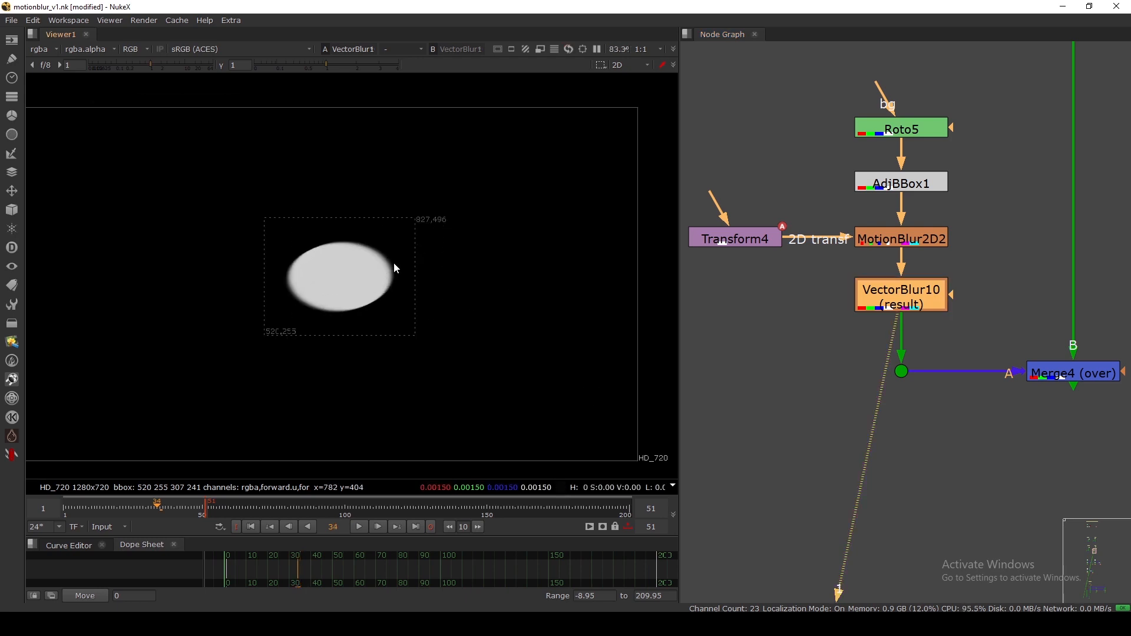
pyautogui.press('Right')
pyautogui.click(899, 241)
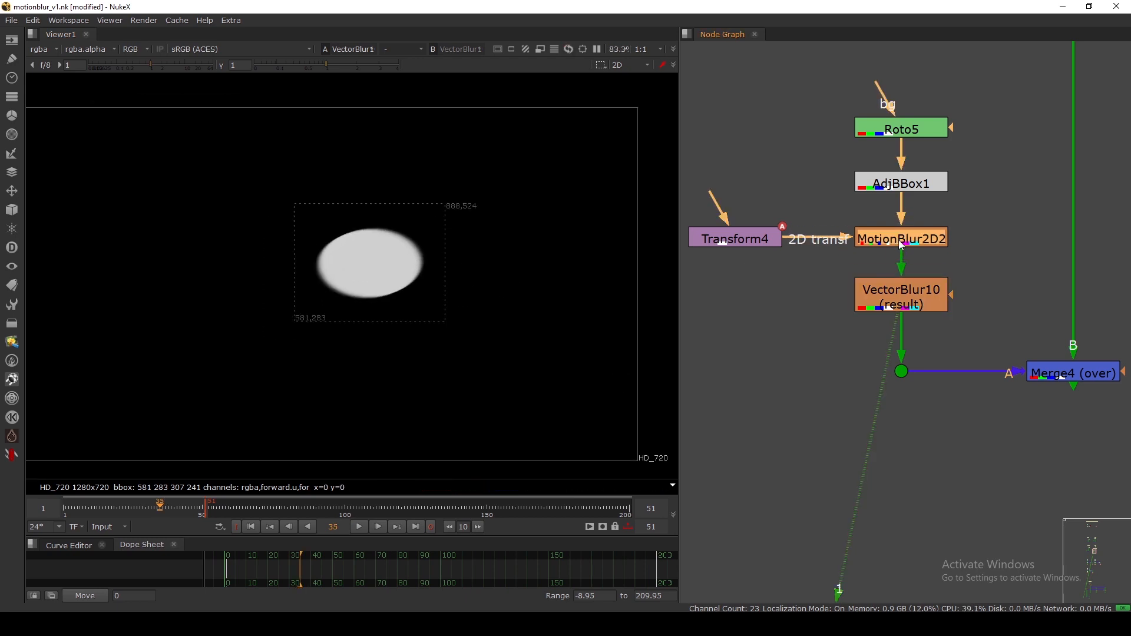
pyautogui.click(901, 298)
pyautogui.scroll(-4, 903, 298)
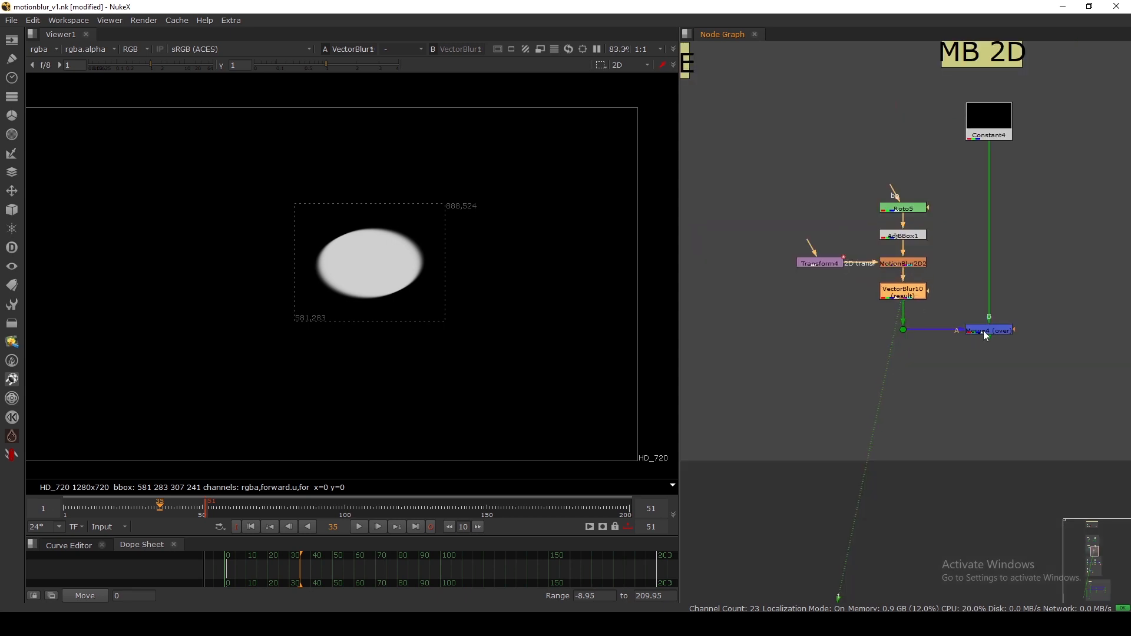
# View the Merge4 result, then select the TR MB nodes instead of the ROTO MB nodes.
pyautogui.click(986, 331)
pyautogui.press('1')
pyautogui.scroll(-4, 967, 295)
pyautogui.moveTo(763, 117); pyautogui.dragTo(864, 195)
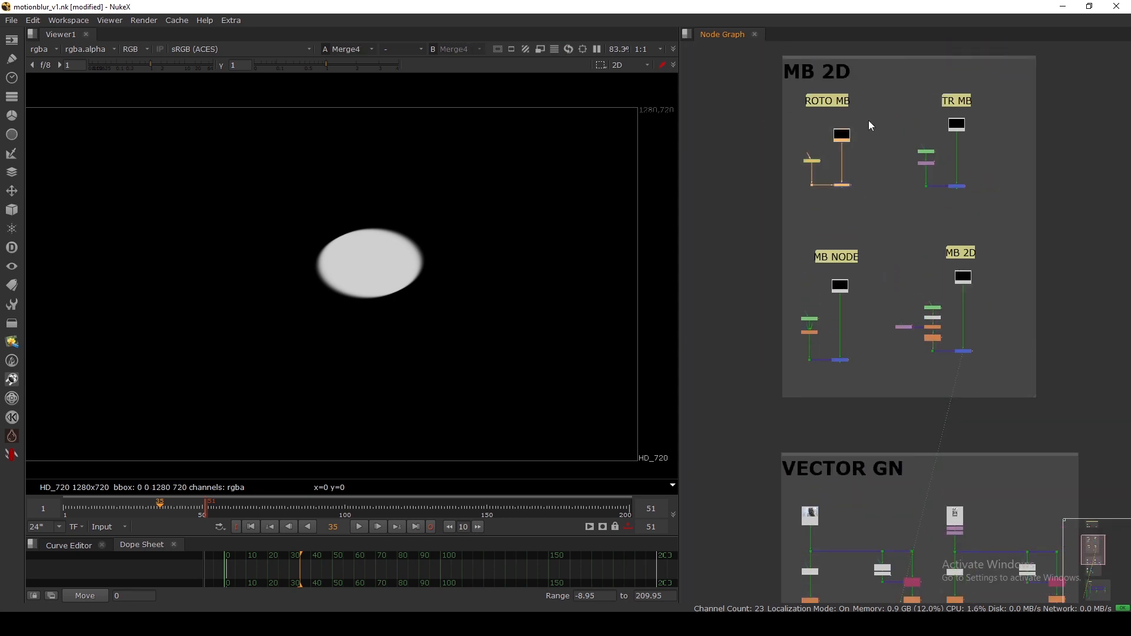
pyautogui.moveTo(869, 120); pyautogui.dragTo(797, 200)
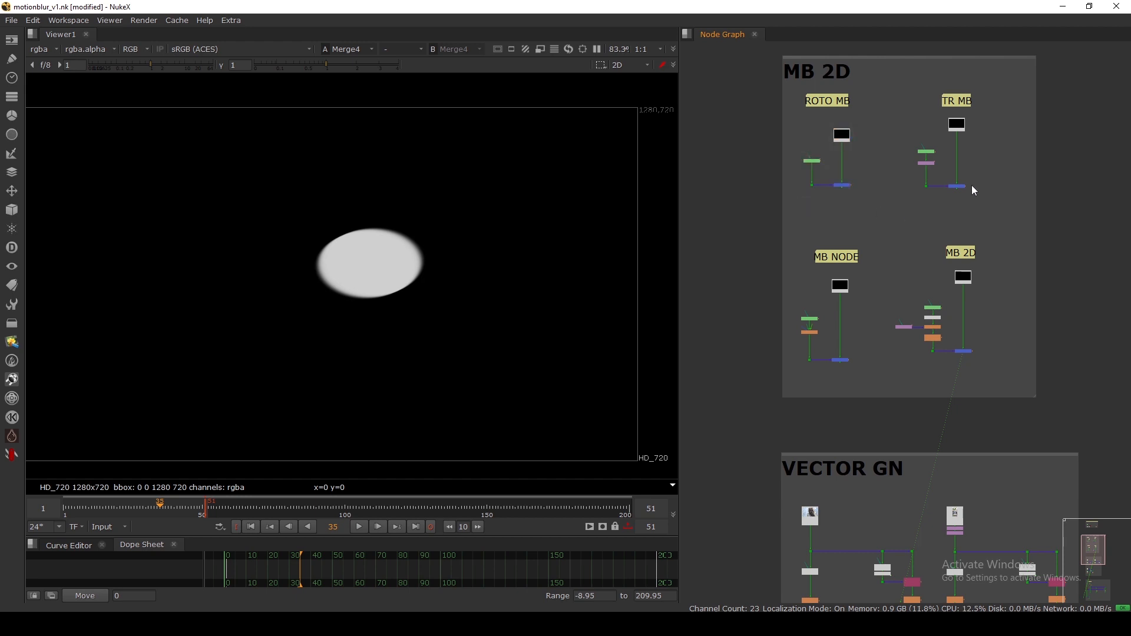
pyautogui.moveTo(997, 202); pyautogui.dragTo(906, 120)
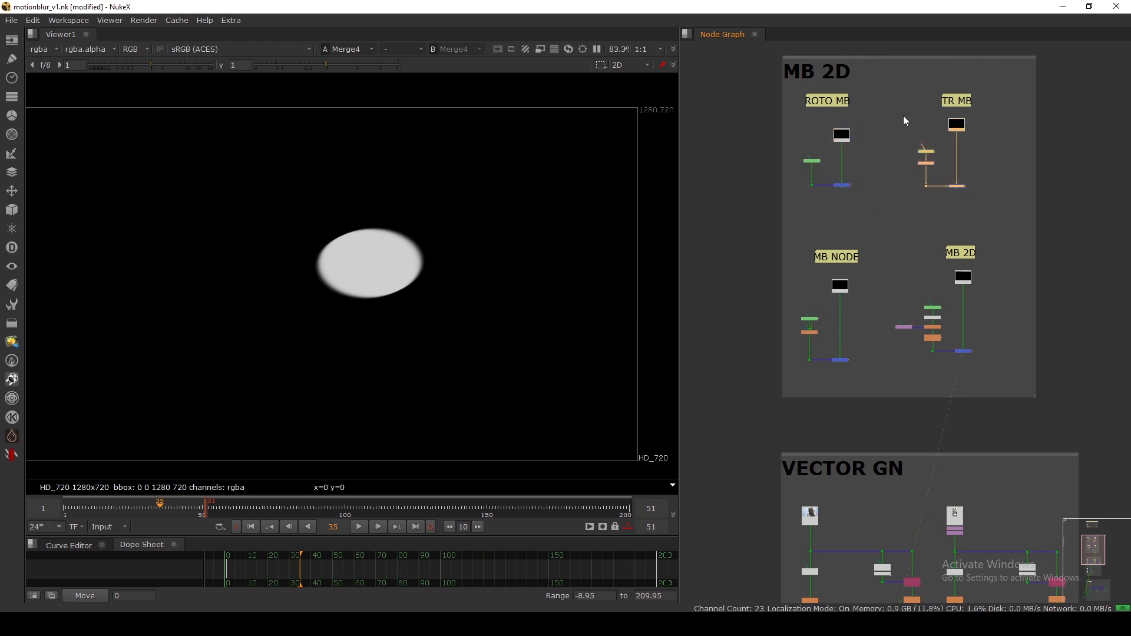
pyautogui.scroll(5, 817, 334)
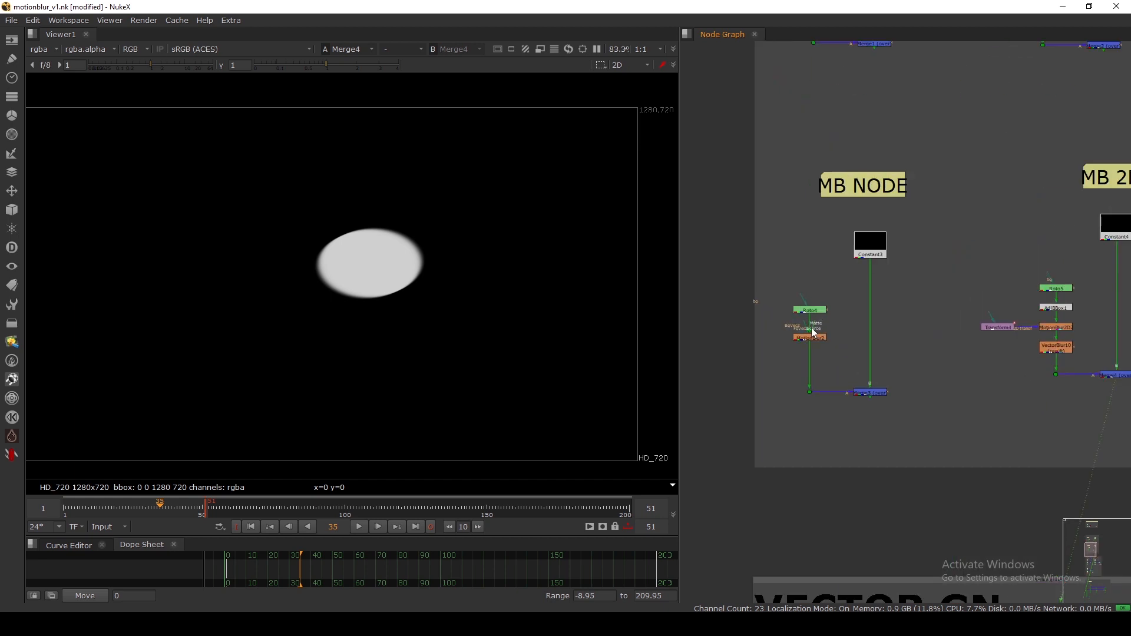
pyautogui.scroll(-3, 907, 224)
pyautogui.scroll(3, 956, 169)
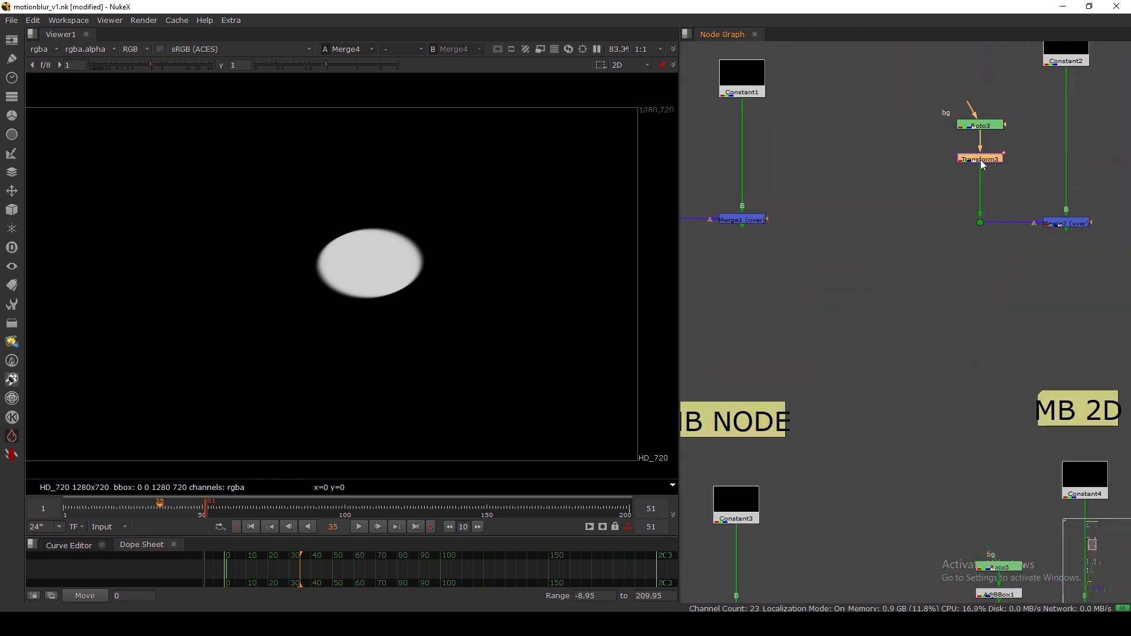
pyautogui.scroll(-5, 980, 162)
pyautogui.scroll(4, 845, 295)
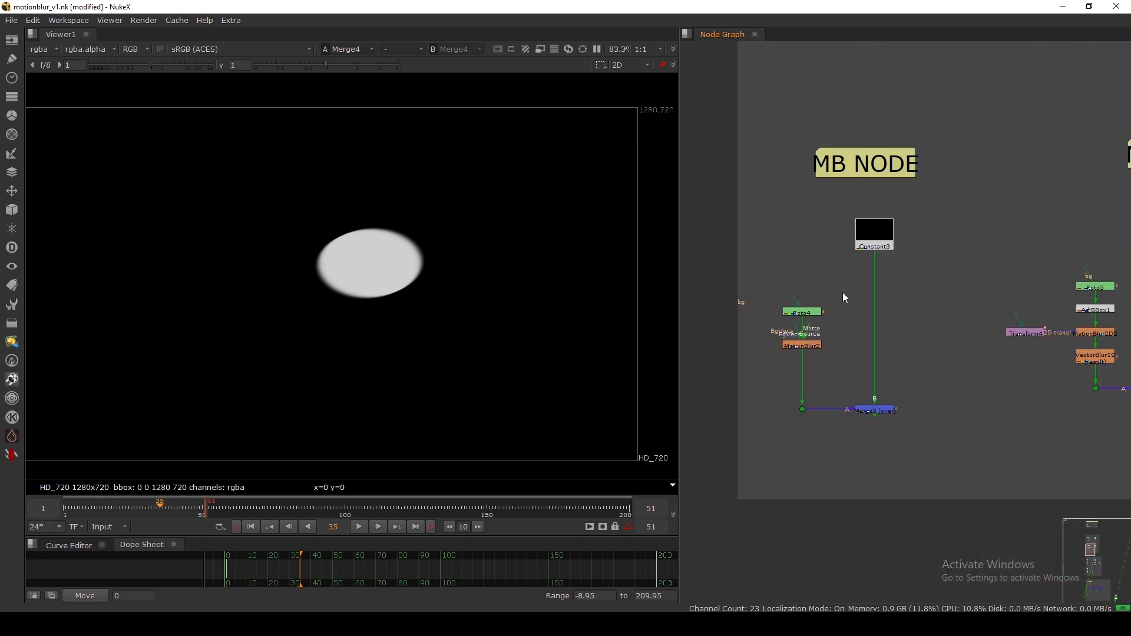
pyautogui.scroll(3, 846, 297)
# Inspect the MotionBlur2 settings, then nudge the MotionBlur2 node slightly right and down.
pyautogui.click(789, 294)
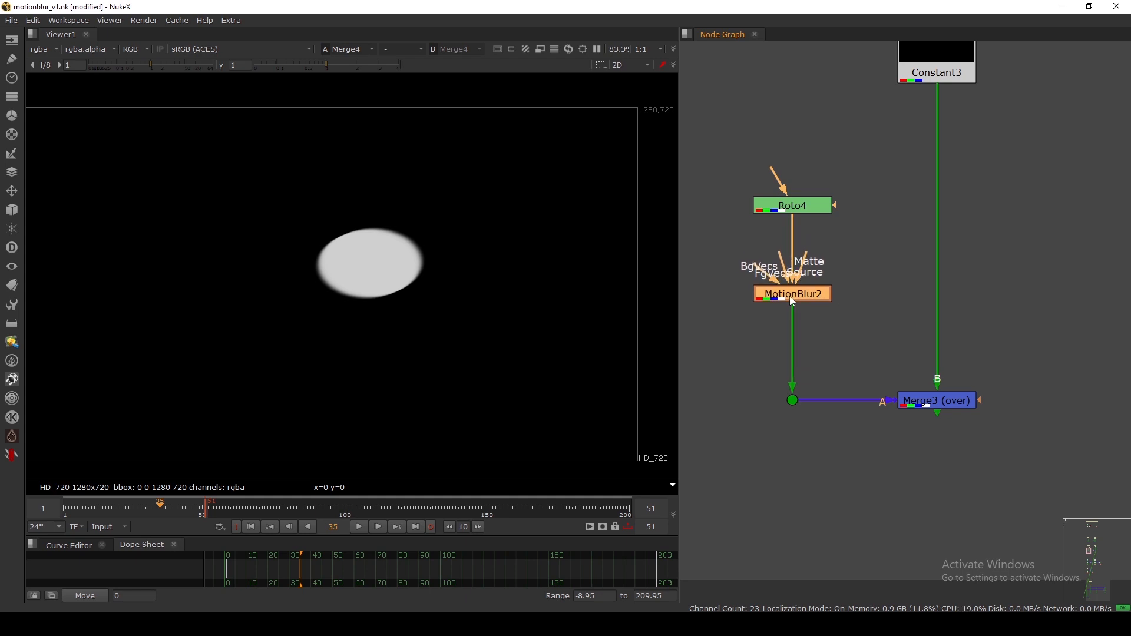
pyautogui.scroll(1, 967, 269)
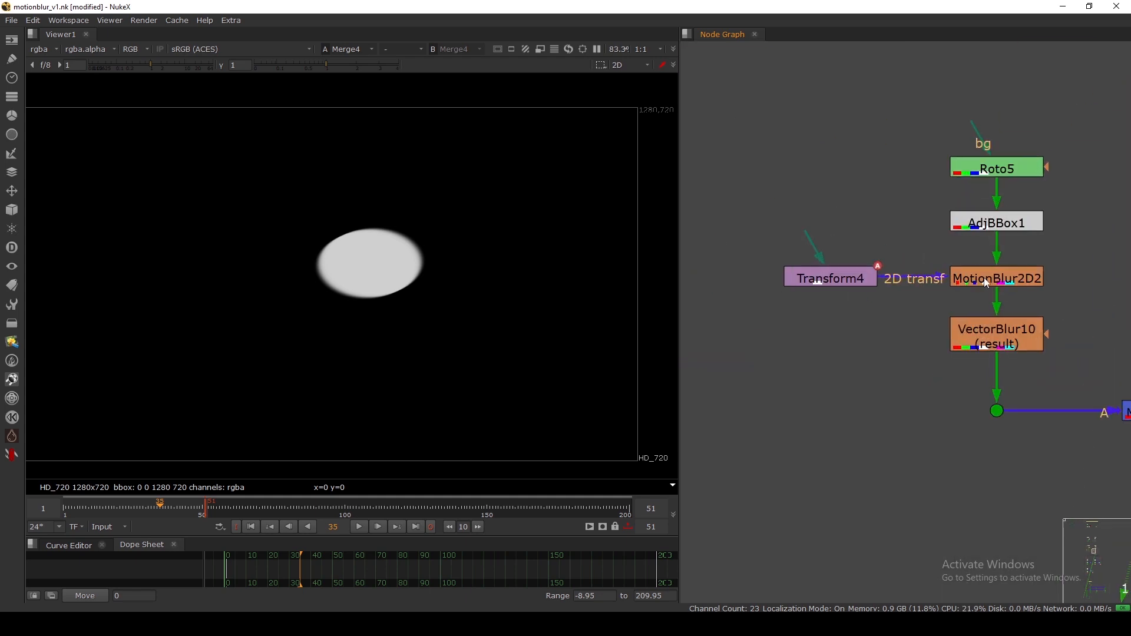
pyautogui.click(984, 278)
pyautogui.scroll(-2, 888, 231)
pyautogui.moveTo(769, 244); pyautogui.dragTo(893, 246, button='middle')
pyautogui.scroll(2, 719, 279)
pyautogui.click(720, 294)
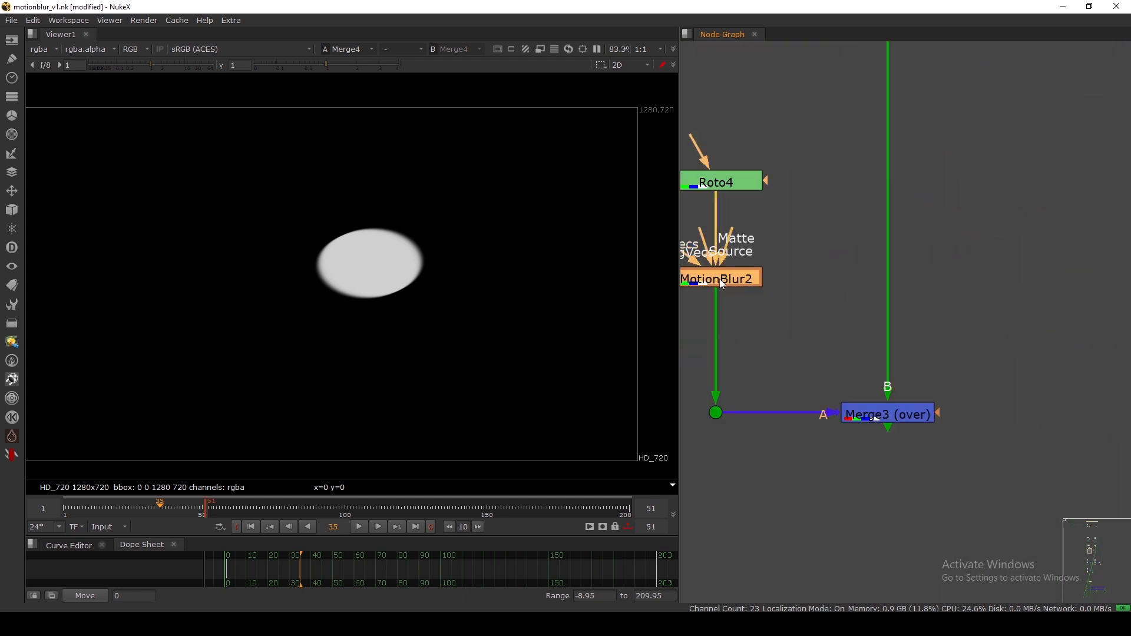
pyautogui.scroll(-2, 718, 280)
pyautogui.doubleClick(719, 280)
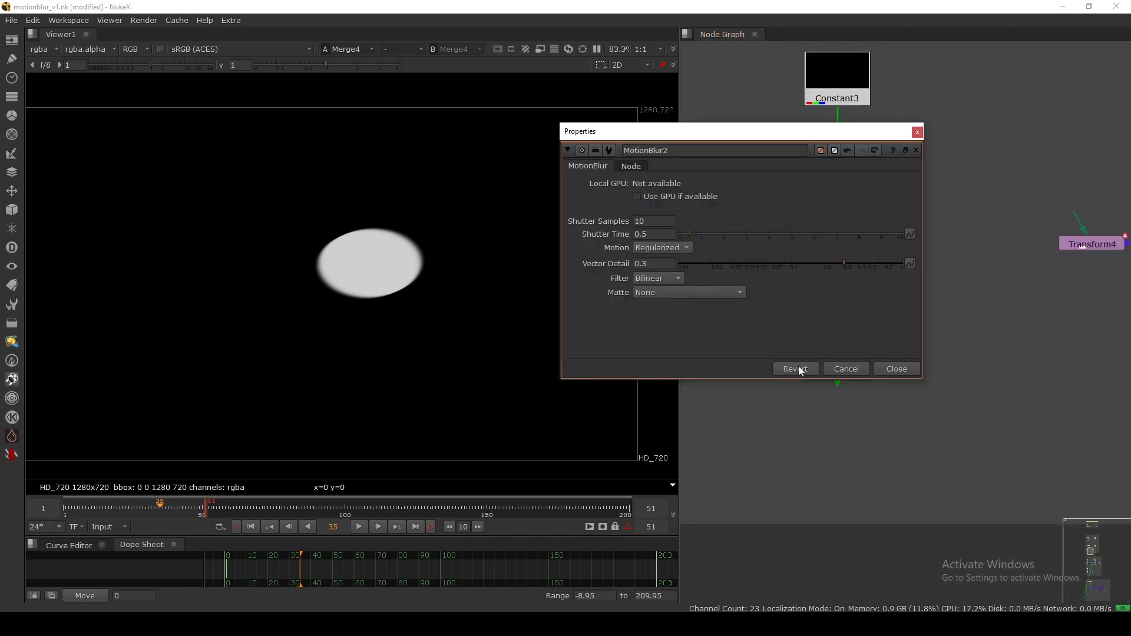
pyautogui.click(887, 372)
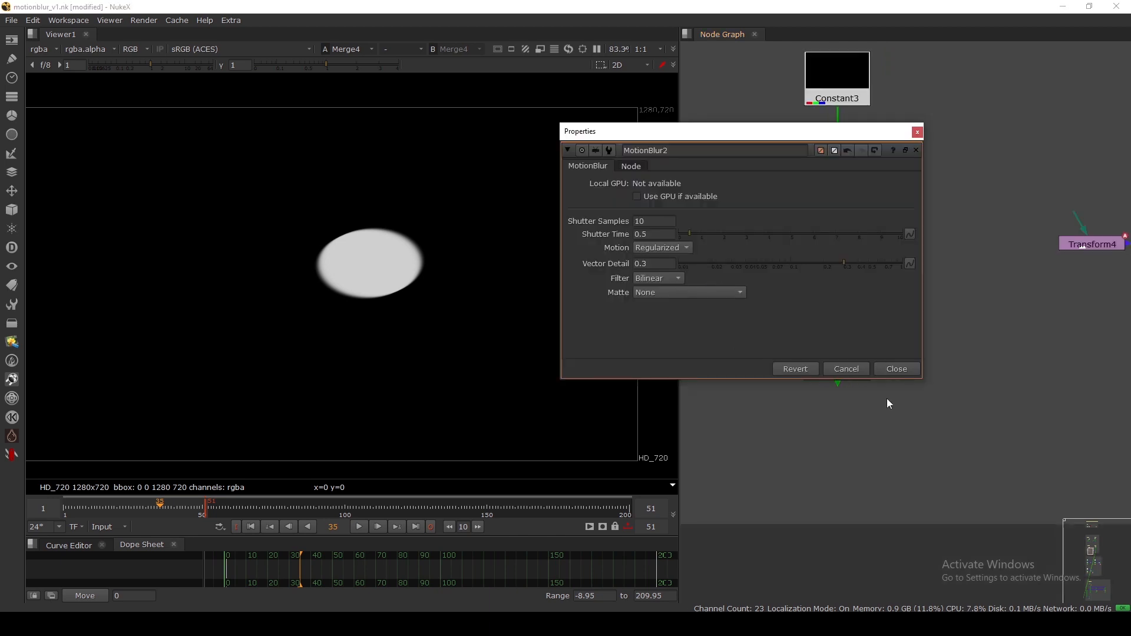
pyautogui.click(892, 370)
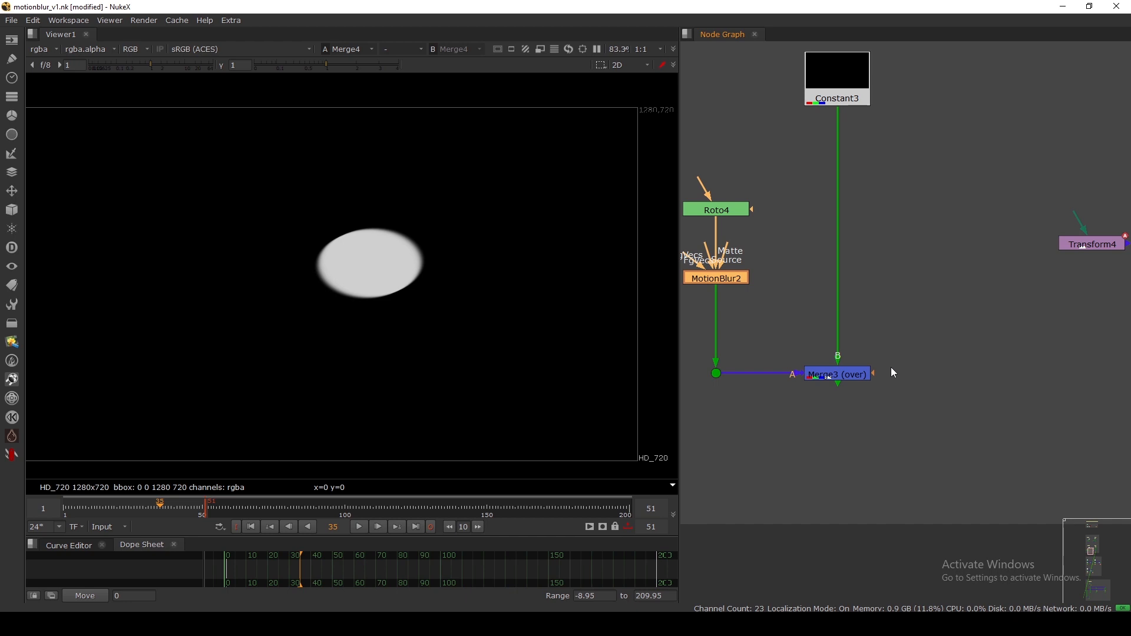
pyautogui.moveTo(708, 282); pyautogui.dragTo(715, 284)
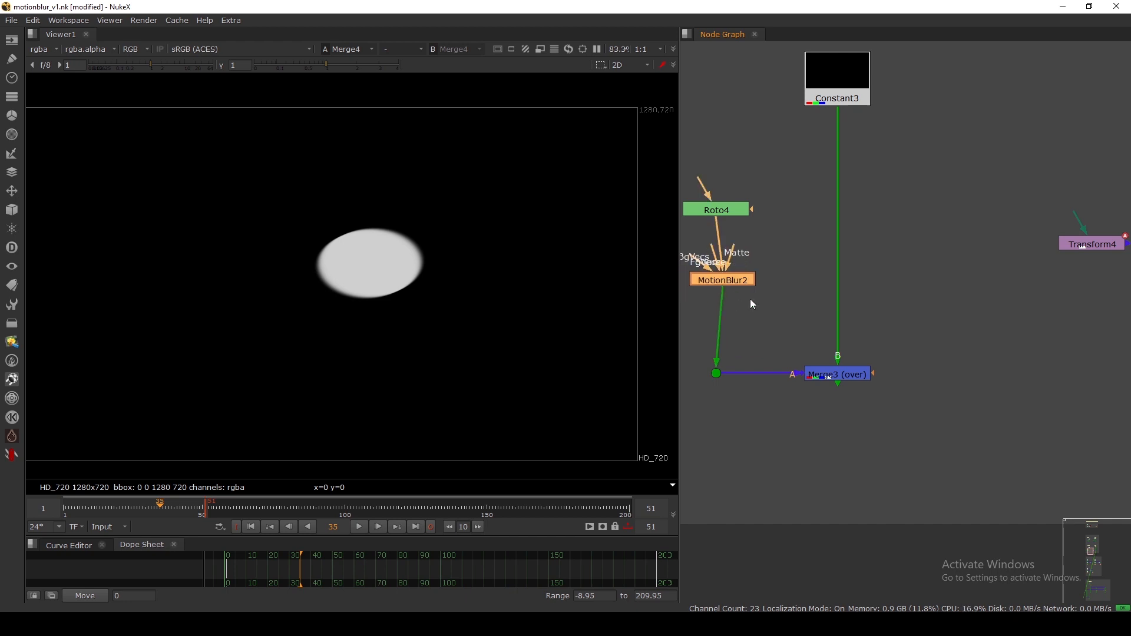
# Tidy the MB 2D setup by shifting Transform4 right and VectorBlur10 slightly up.
pyautogui.scroll(-5, 750, 298)
pyautogui.scroll(4, 769, 304)
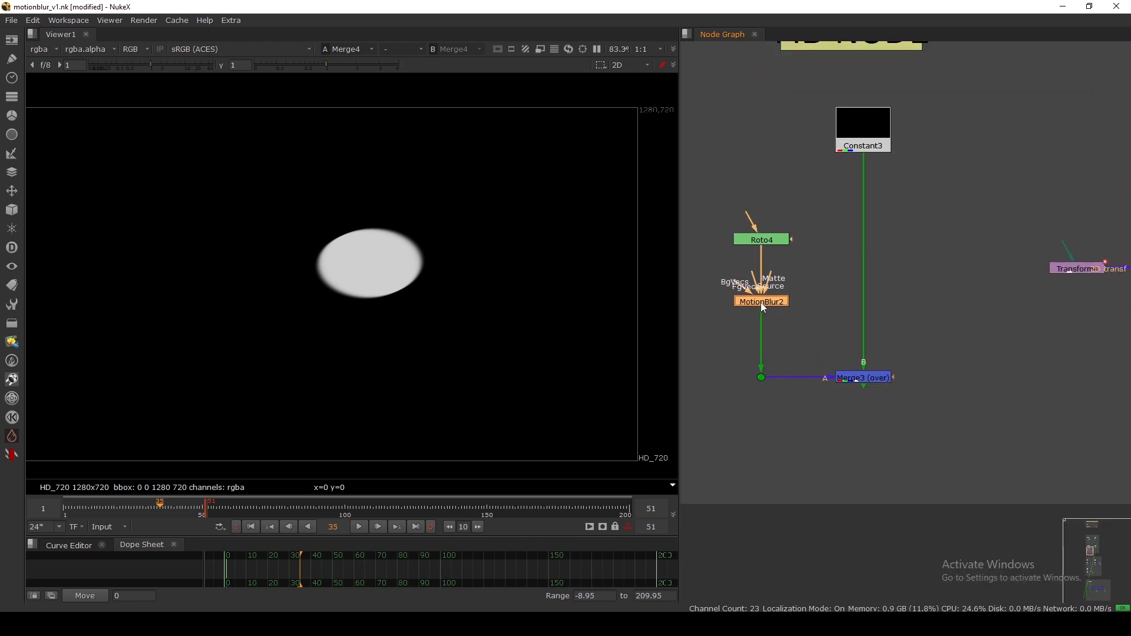
pyautogui.scroll(-4, 766, 309)
pyautogui.scroll(5, 871, 330)
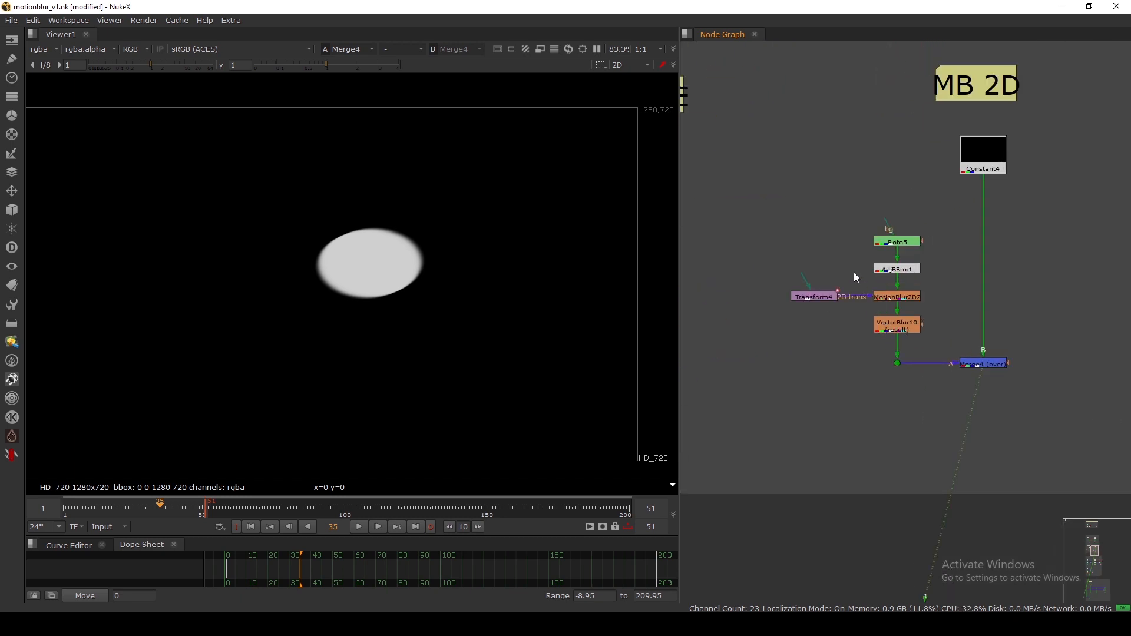
pyautogui.moveTo(766, 187); pyautogui.dragTo(900, 317)
pyautogui.click(824, 303)
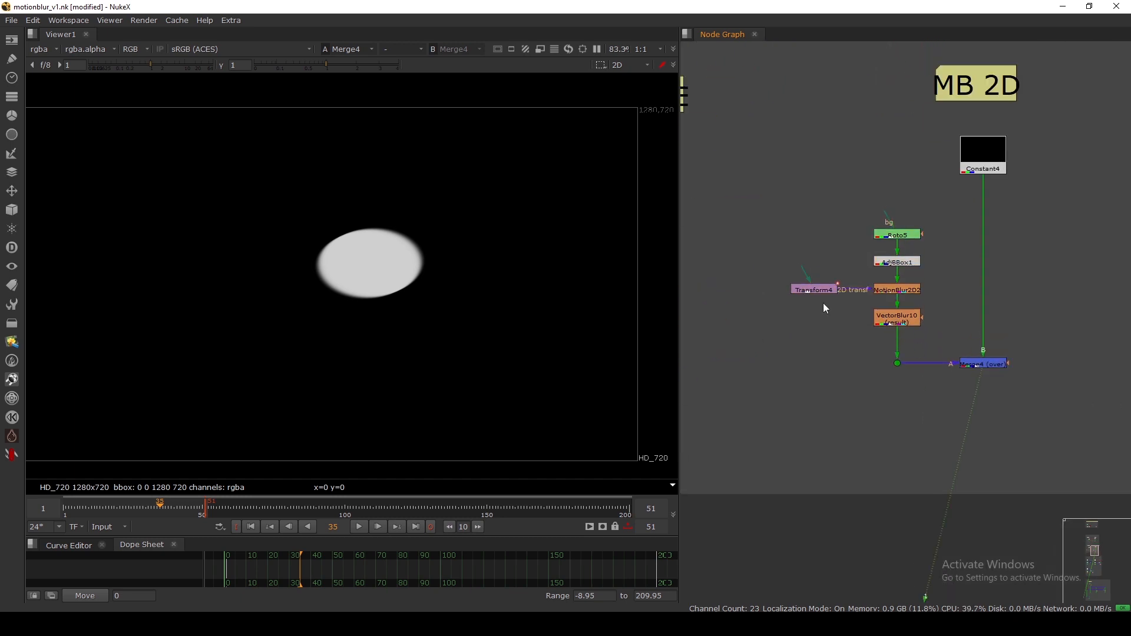
pyautogui.moveTo(809, 289); pyautogui.dragTo(807, 289)
pyautogui.moveTo(888, 324); pyautogui.dragTo(888, 319)
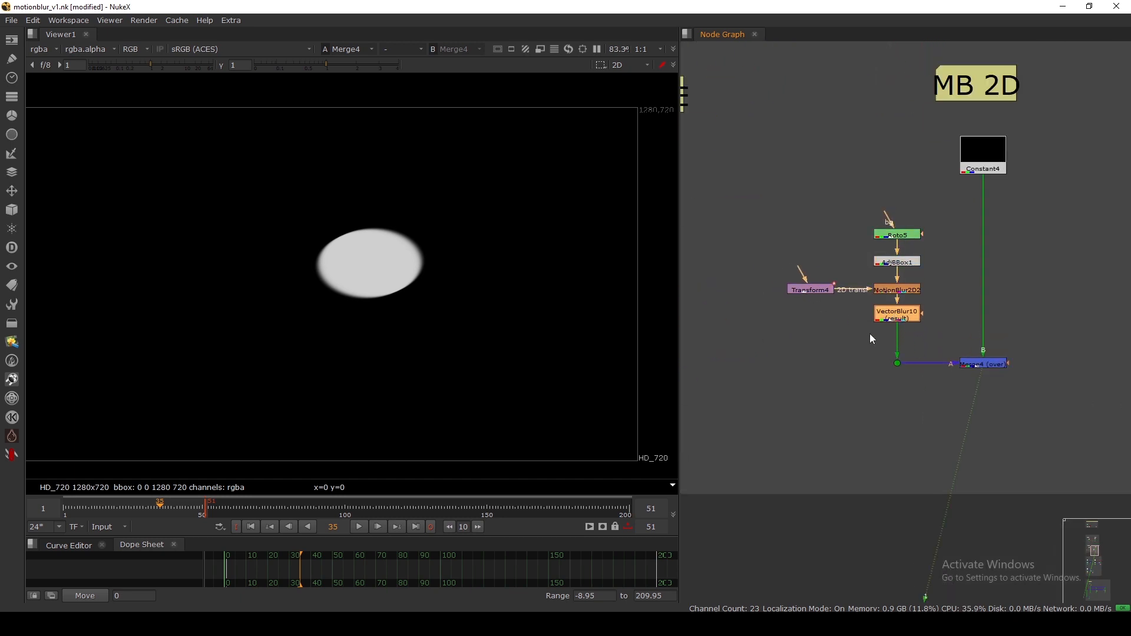
pyautogui.click(869, 333)
# Pan past the Motionblur Supported/Generation Nodes backdrop down to the VECTOR GN section.
pyautogui.scroll(2, 907, 324)
pyautogui.scroll(-6, 895, 325)
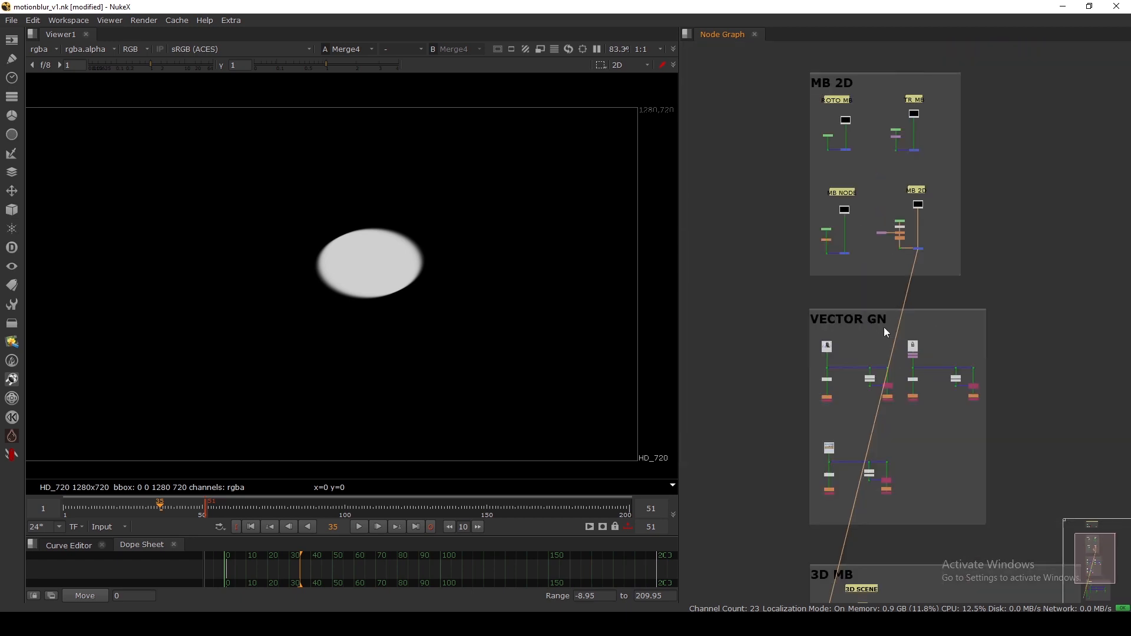
pyautogui.scroll(-3, 799, 295)
pyautogui.moveTo(792, 171); pyautogui.dragTo(794, 323, button='middle')
pyautogui.scroll(5, 814, 262)
pyautogui.moveTo(814, 256); pyautogui.dragTo(795, 300, button='middle')
pyautogui.scroll(4, 793, 293)
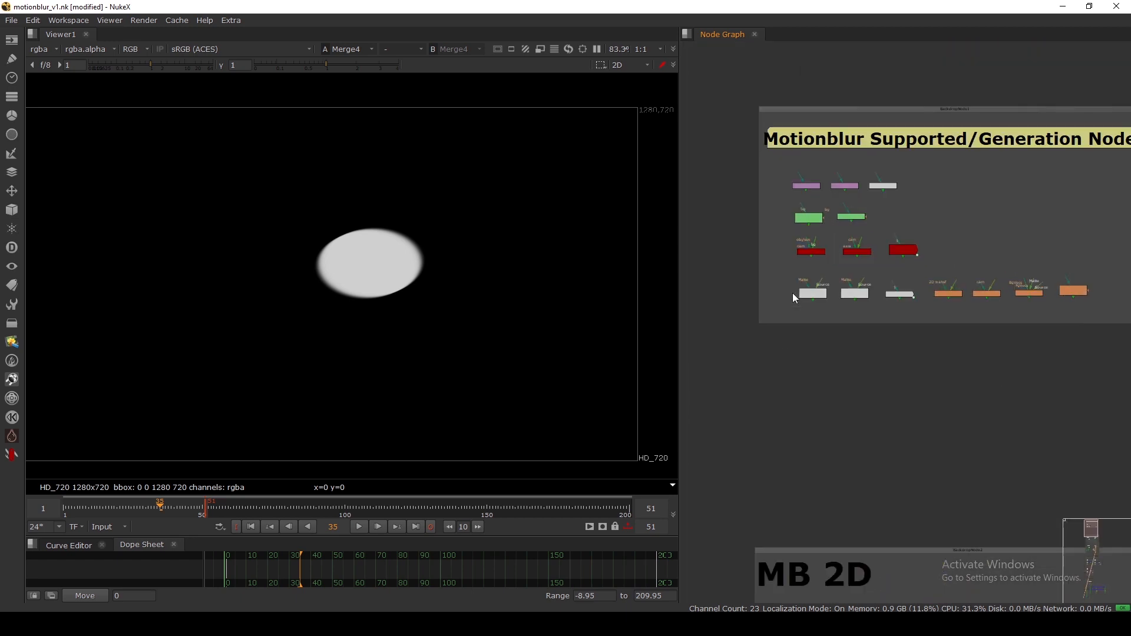
pyautogui.moveTo(798, 277); pyautogui.dragTo(904, 311)
pyautogui.scroll(3, 864, 309)
pyautogui.scroll(-8, 771, 300)
pyautogui.moveTo(787, 368); pyautogui.dragTo(811, 227, button='middle')
pyautogui.moveTo(813, 428); pyautogui.dragTo(812, 331, button='middle')
pyautogui.scroll(5, 813, 331)
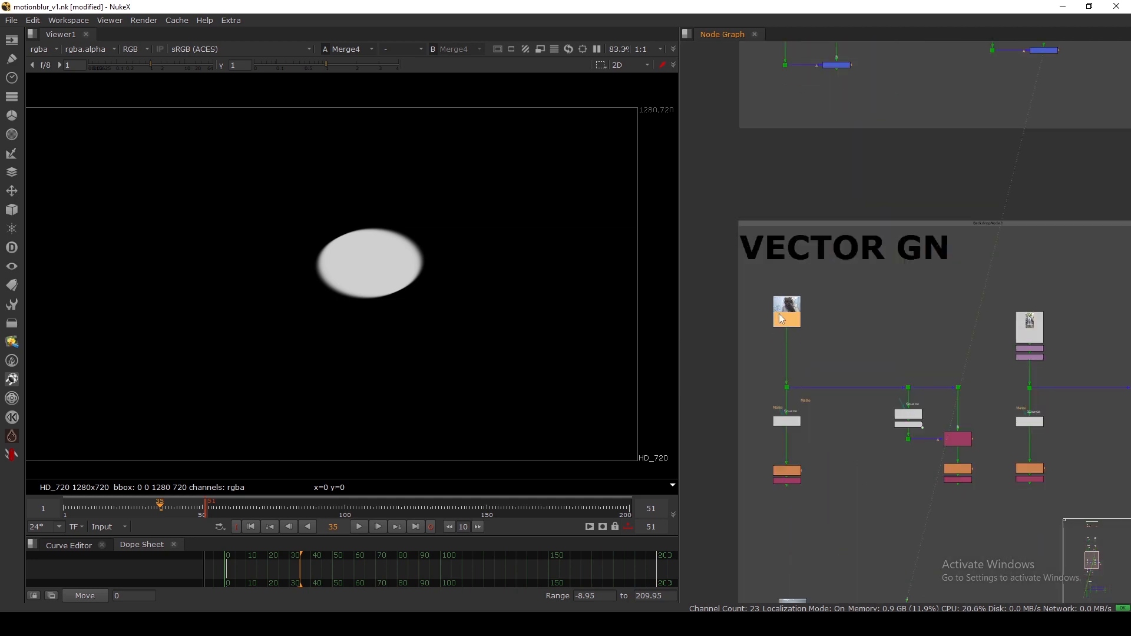
# View the Read3 hair footage and play it from frame 1, stopping at frame 30.
pyautogui.press('1')
pyautogui.scroll(-3, 349, 263)
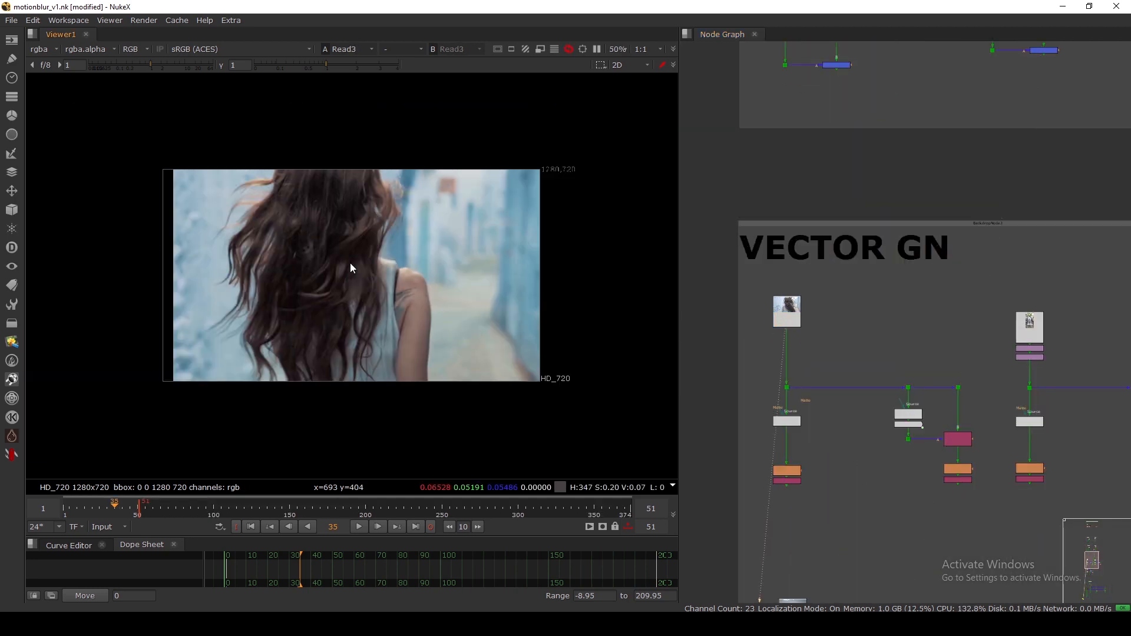
pyautogui.doubleClick(333, 526)
pyautogui.write('1')
pyautogui.press('Return')
pyautogui.click(358, 528)
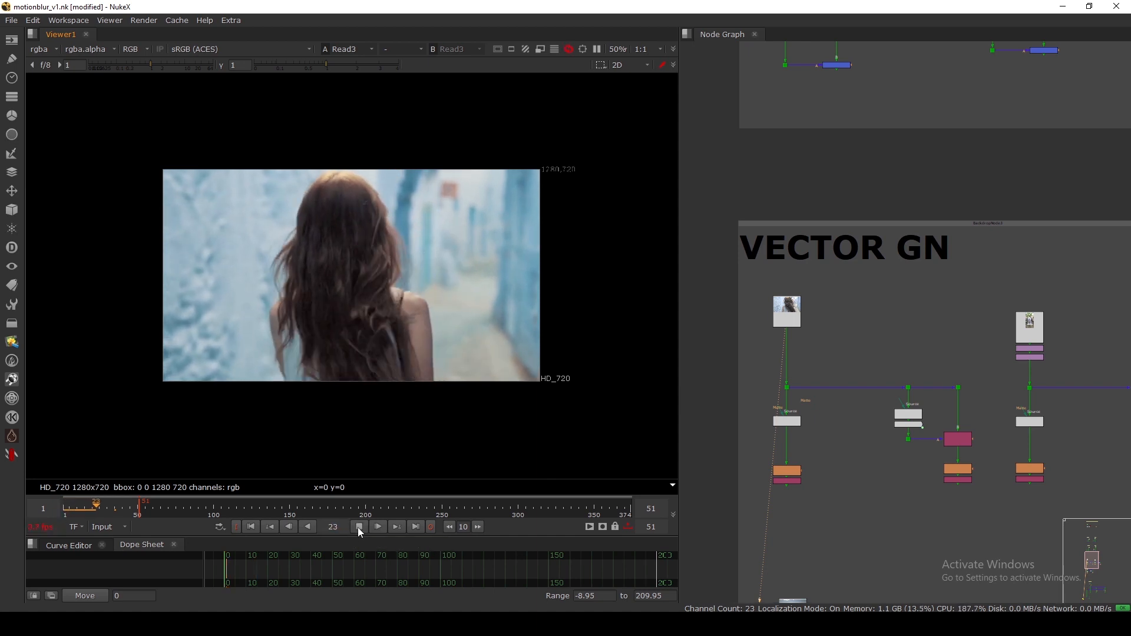
pyautogui.click(359, 527)
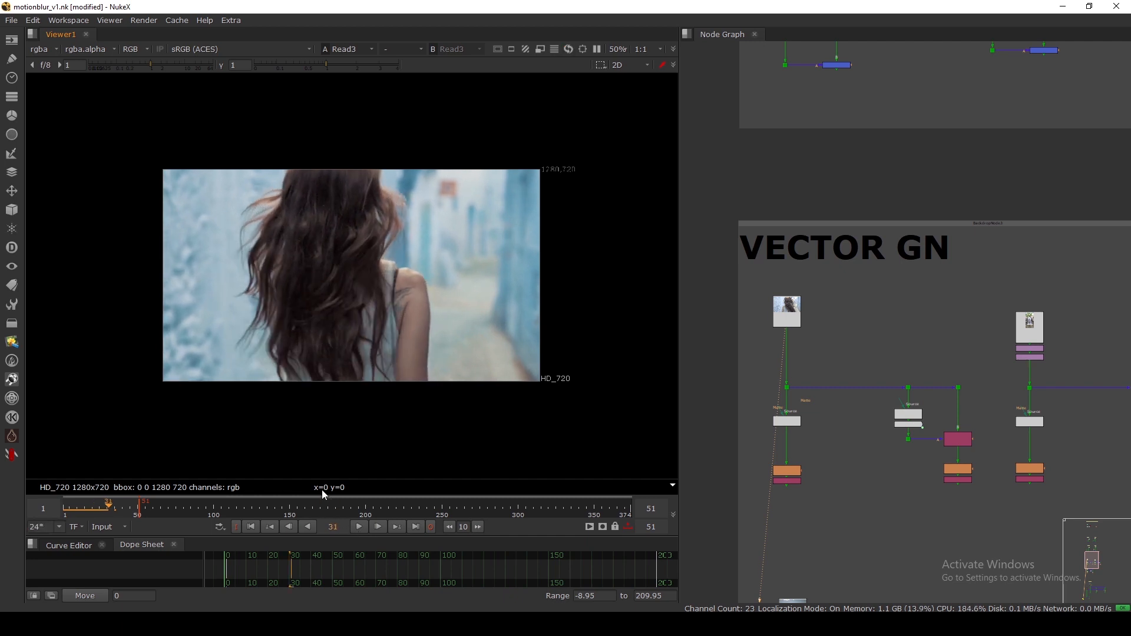
# Step one frame forward and back to frame 30, then fit the footage in the viewer.
pyautogui.scroll(5, 265, 205)
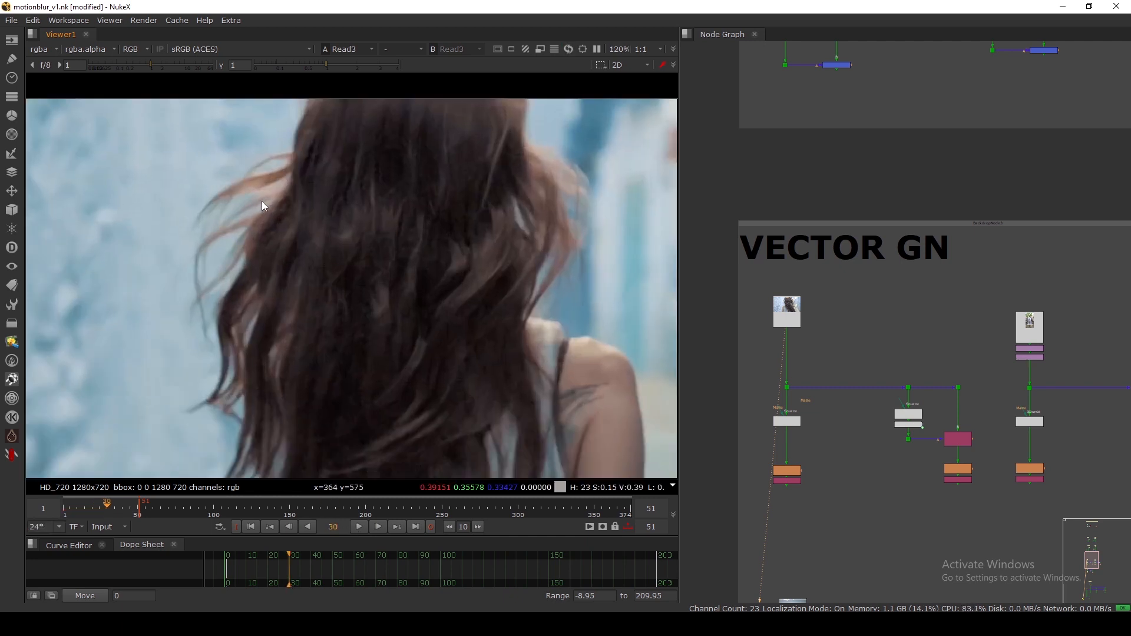
pyautogui.press('Right')
pyautogui.press('Left')
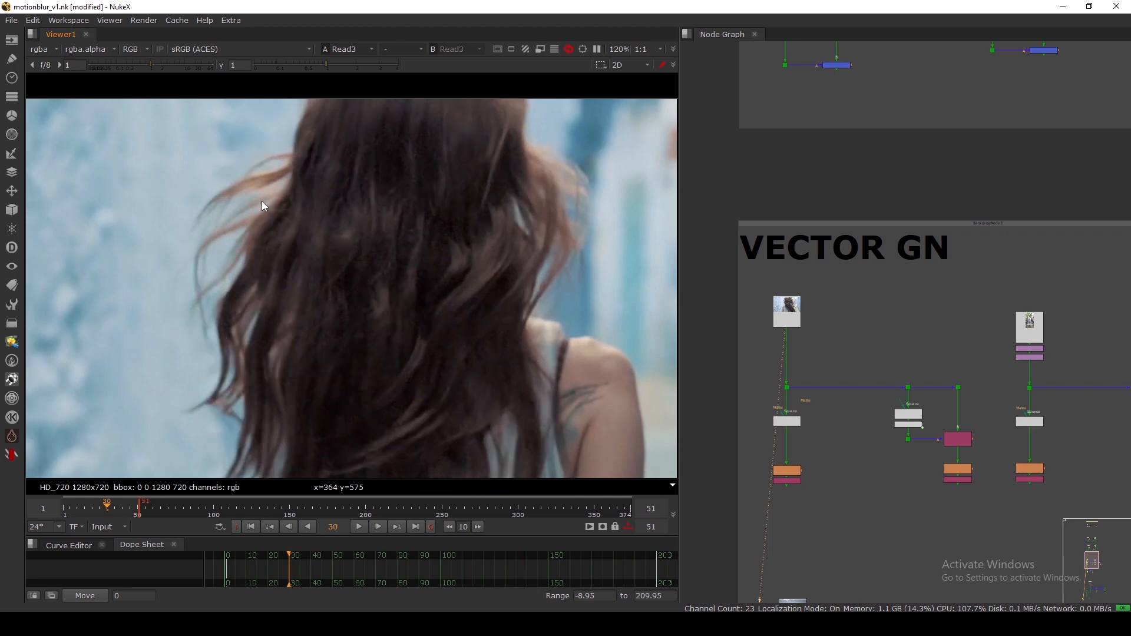
pyautogui.press('f')
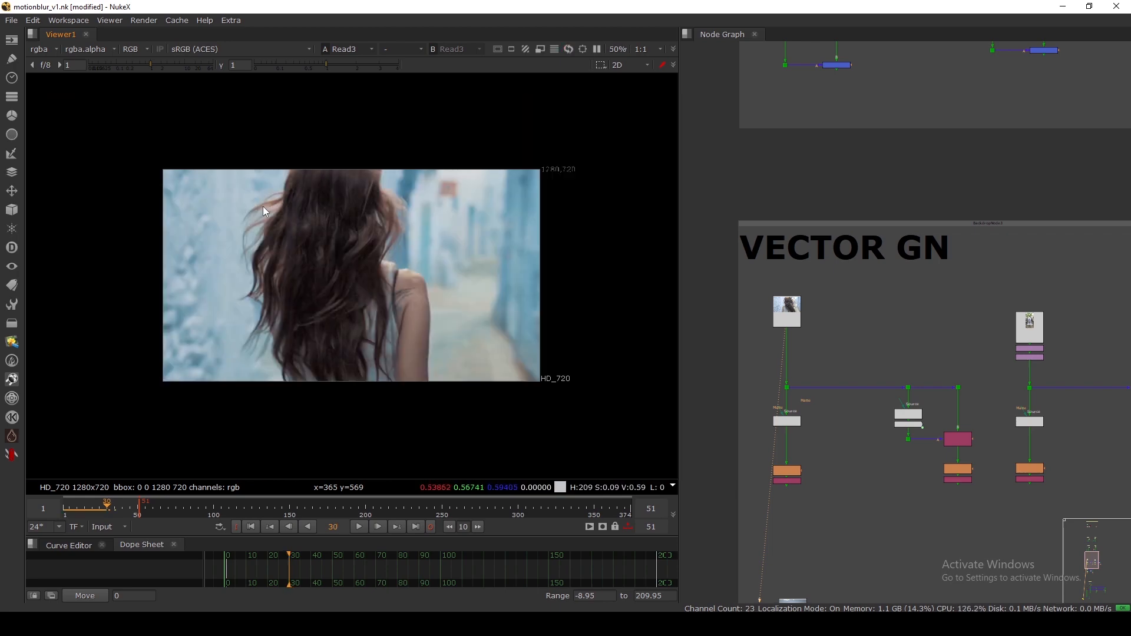
pyautogui.press('h')
pyautogui.scroll(-4, 811, 385)
pyautogui.moveTo(800, 404); pyautogui.dragTo(805, 333, button='middle')
pyautogui.scroll(8, 806, 334)
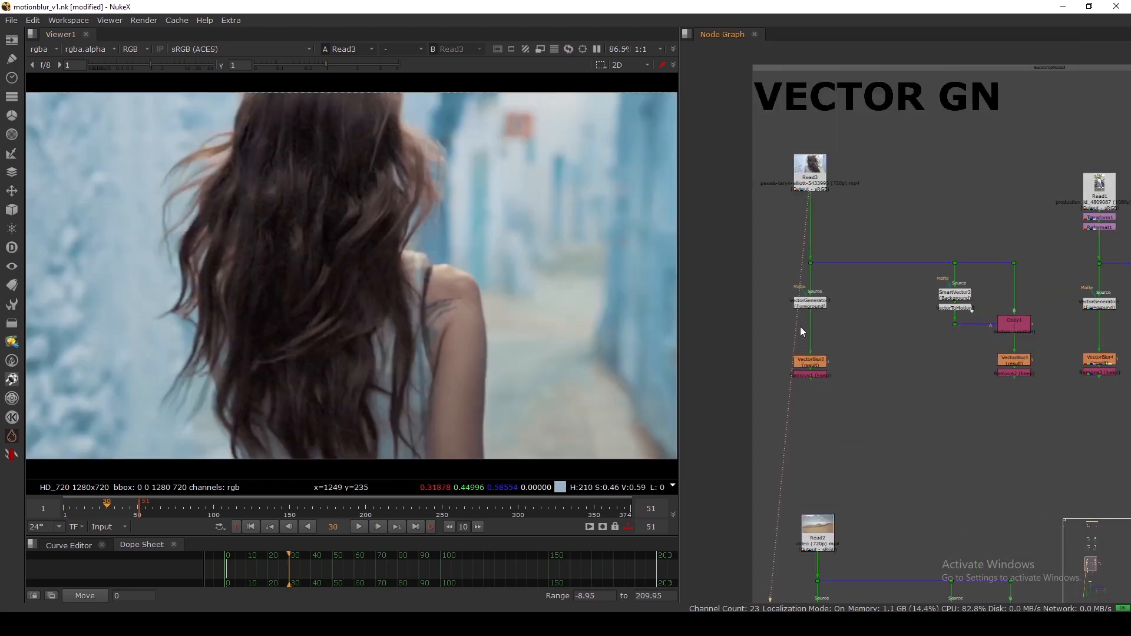
# Check VectorGenerator2's settings (Vector Detail 1, Strength 1.5) and close them.
pyautogui.scroll(3, 822, 325)
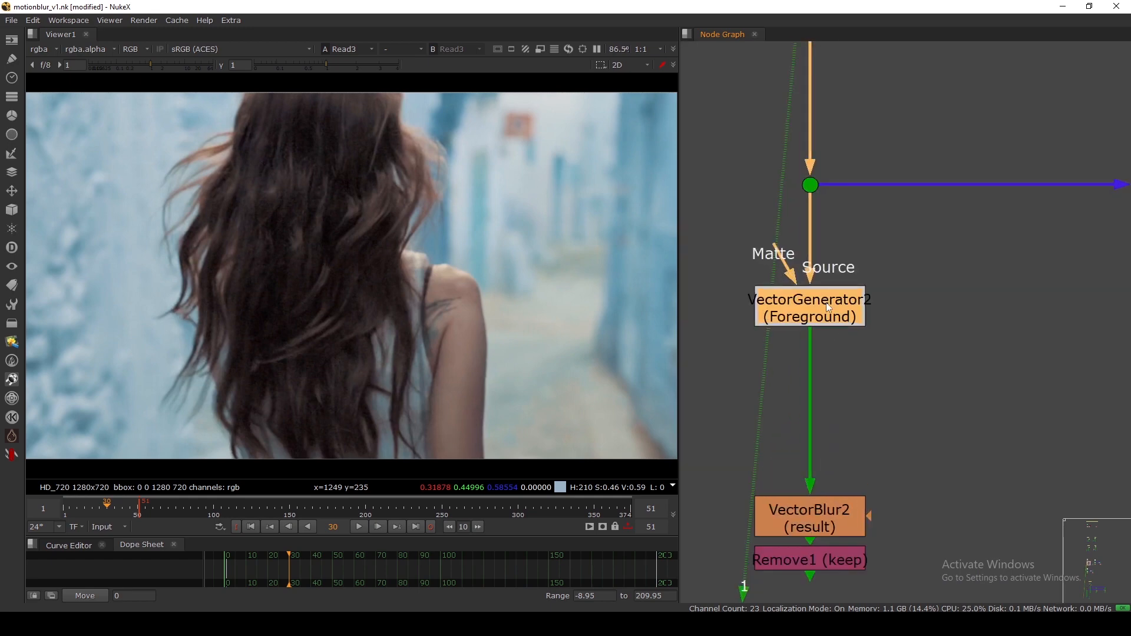
pyautogui.doubleClick(826, 302)
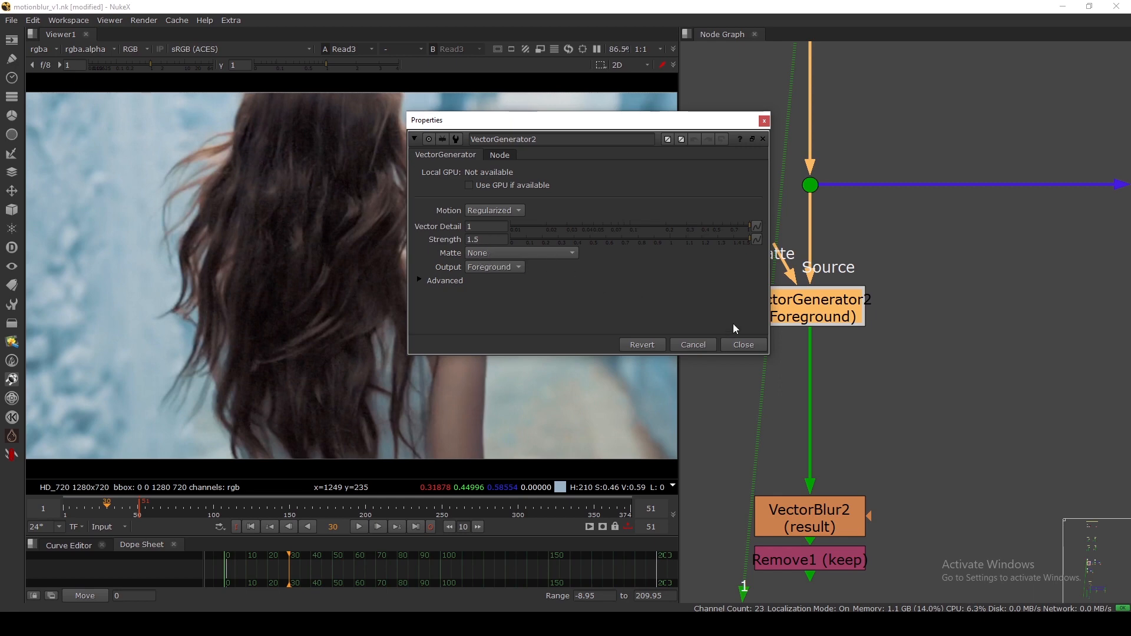
pyautogui.click(742, 344)
pyautogui.scroll(-5, 900, 330)
pyautogui.moveTo(891, 337); pyautogui.dragTo(881, 285, button='middle')
pyautogui.scroll(3, 880, 285)
# View VectorGenerator2's output with the viewer set to the motion channels.
pyautogui.press('1')
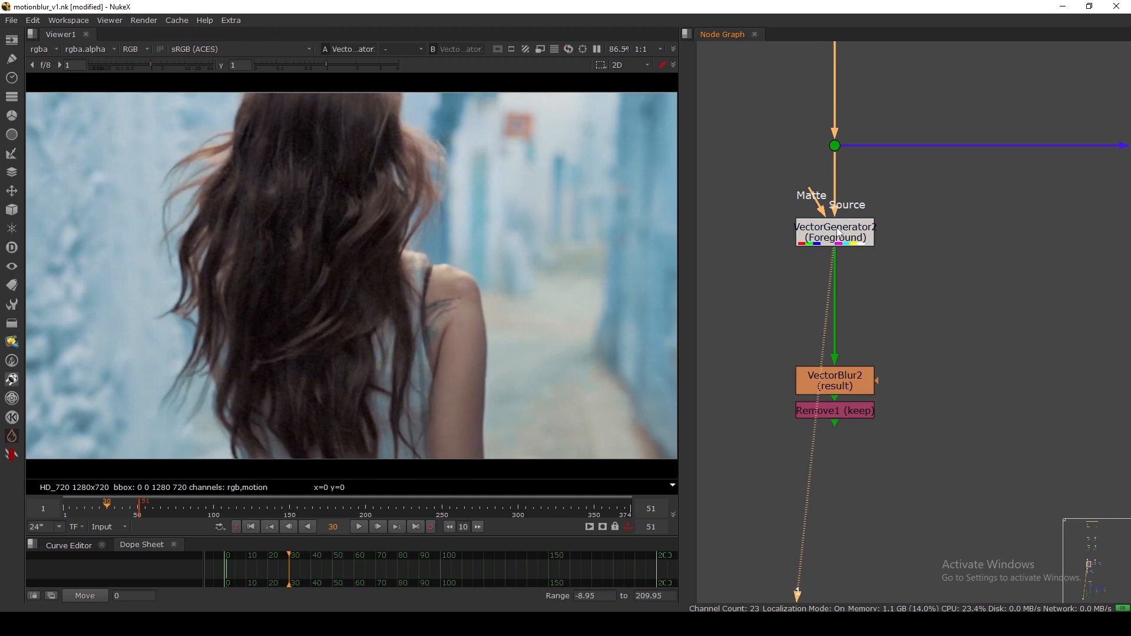
pyautogui.click(46, 50)
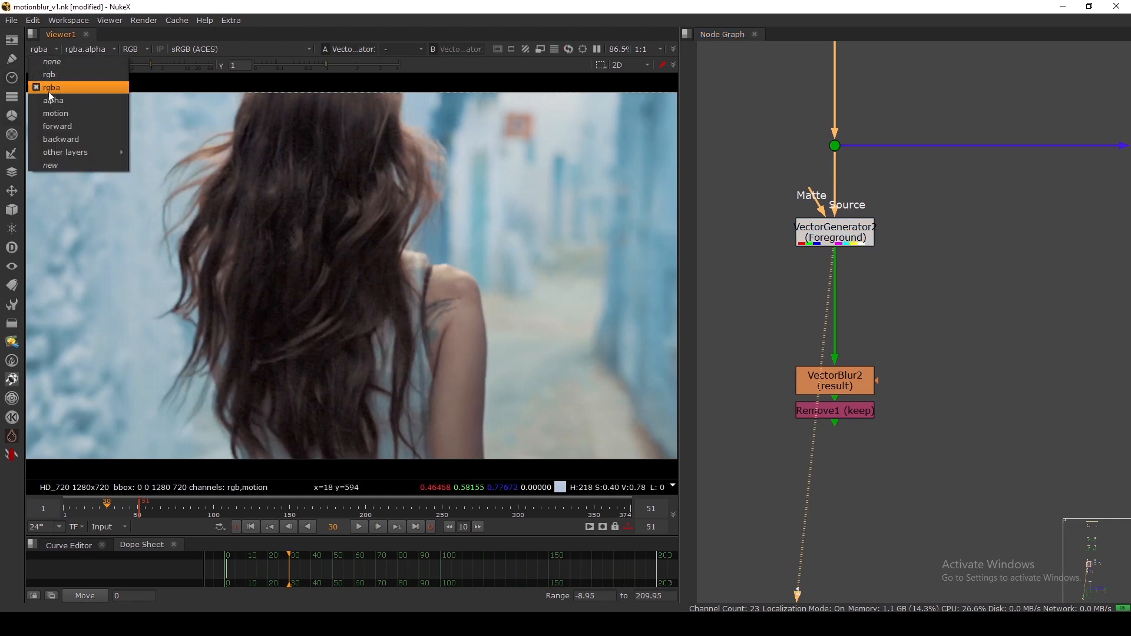
pyautogui.click(54, 114)
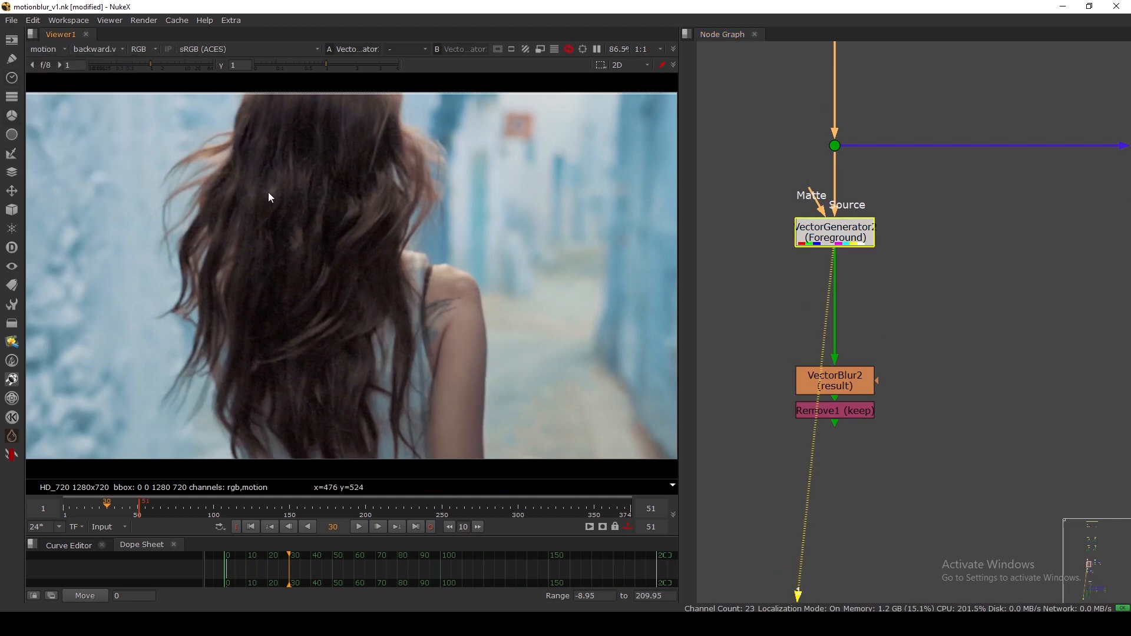
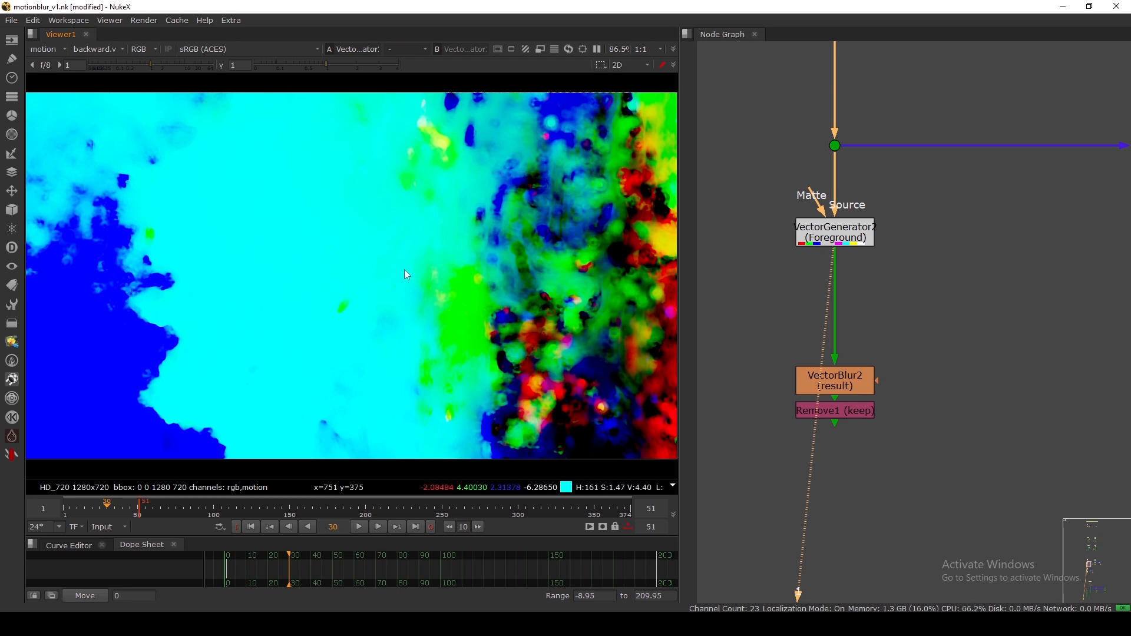
# Switch the viewer's channels from motion to rgba to show the colour plate.
pyautogui.click(46, 49)
pyautogui.click(59, 81)
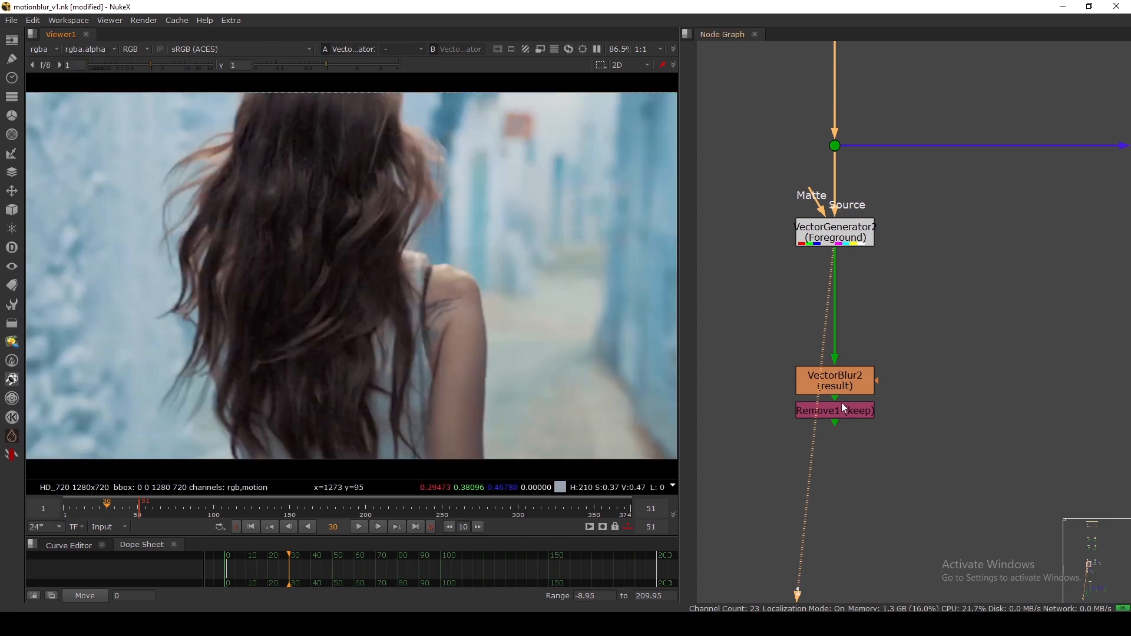
# View VectorBlur2 and toggle it off and on to compare blurred and unblurred footage.
pyautogui.moveTo(750, 318); pyautogui.dragTo(941, 409)
pyautogui.click(842, 383)
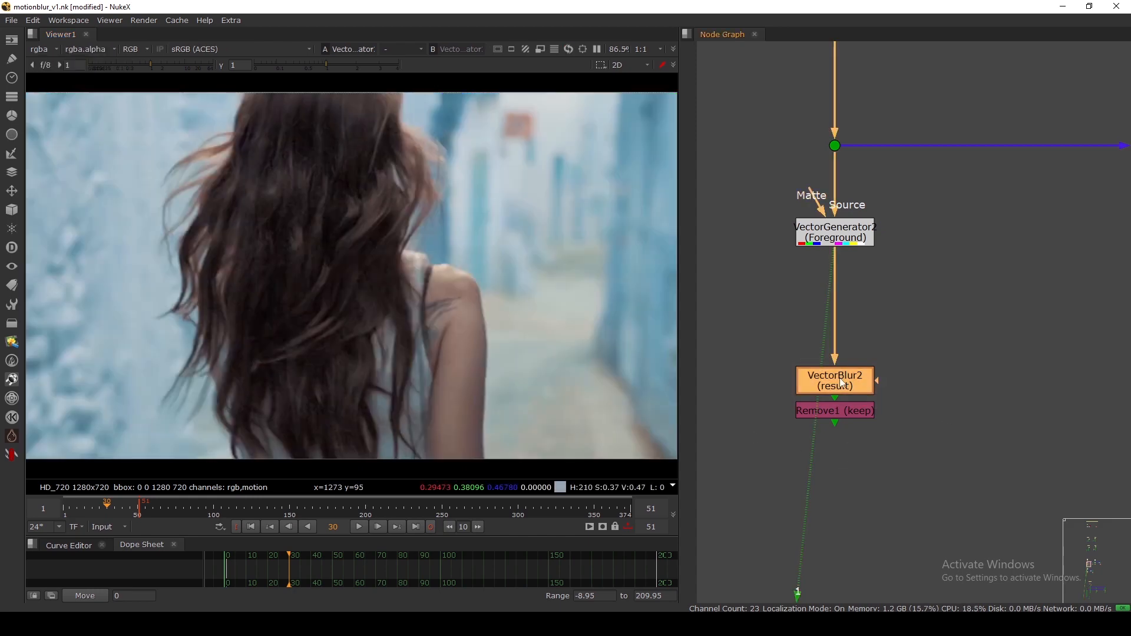
pyautogui.press('1')
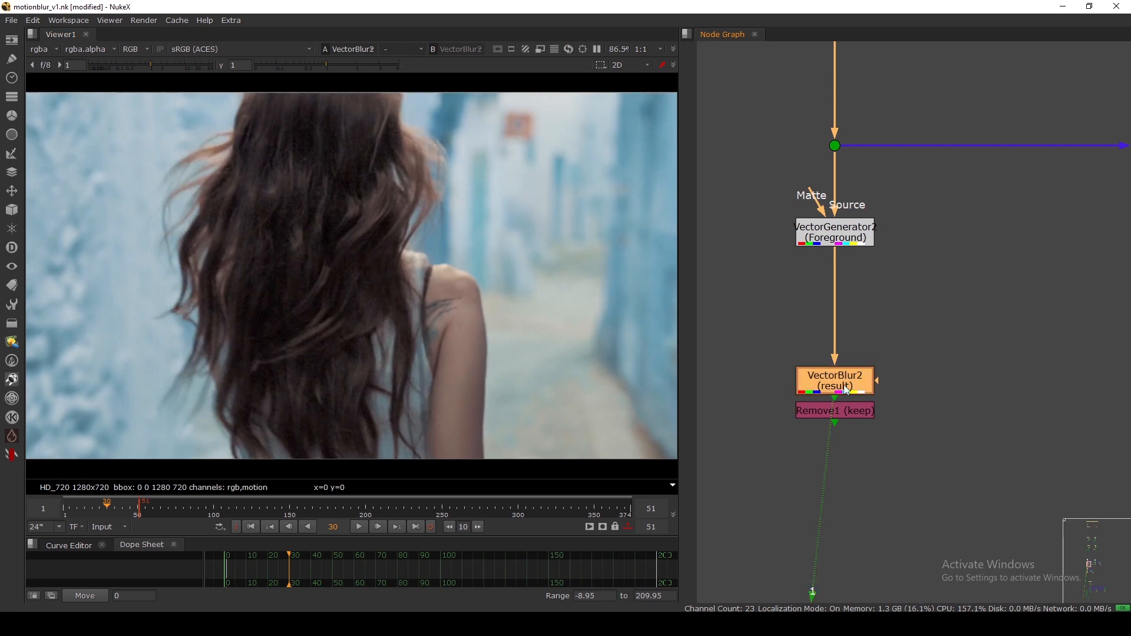
pyautogui.press('d')
pyautogui.press('d')
pyautogui.press('d')
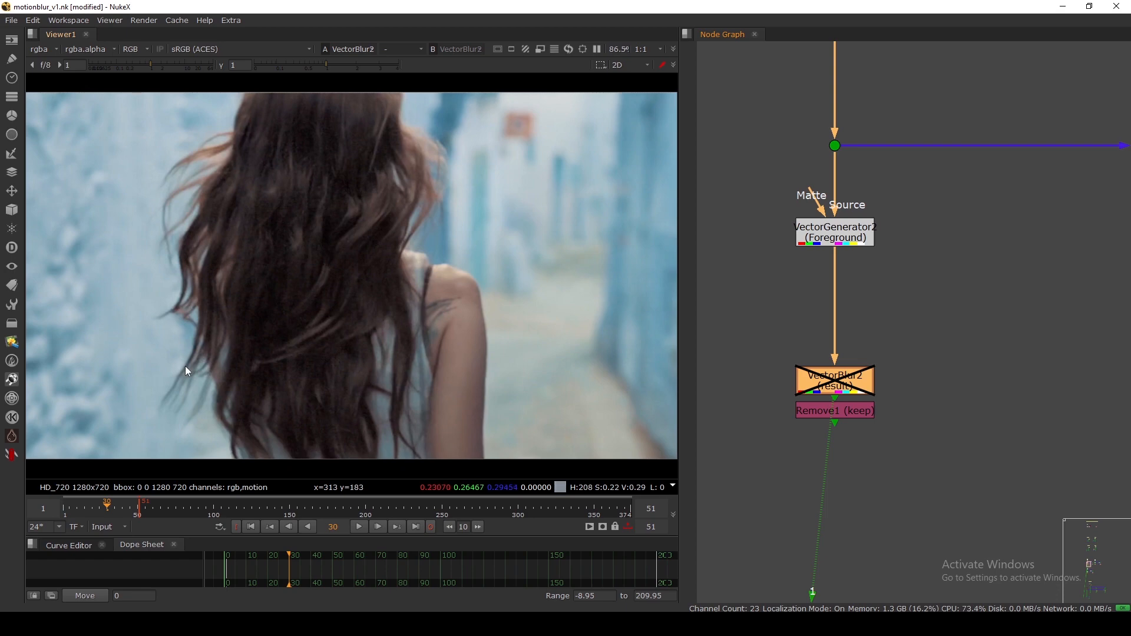
pyautogui.press('d')
pyautogui.press('d')
pyautogui.scroll(8, 469, 362)
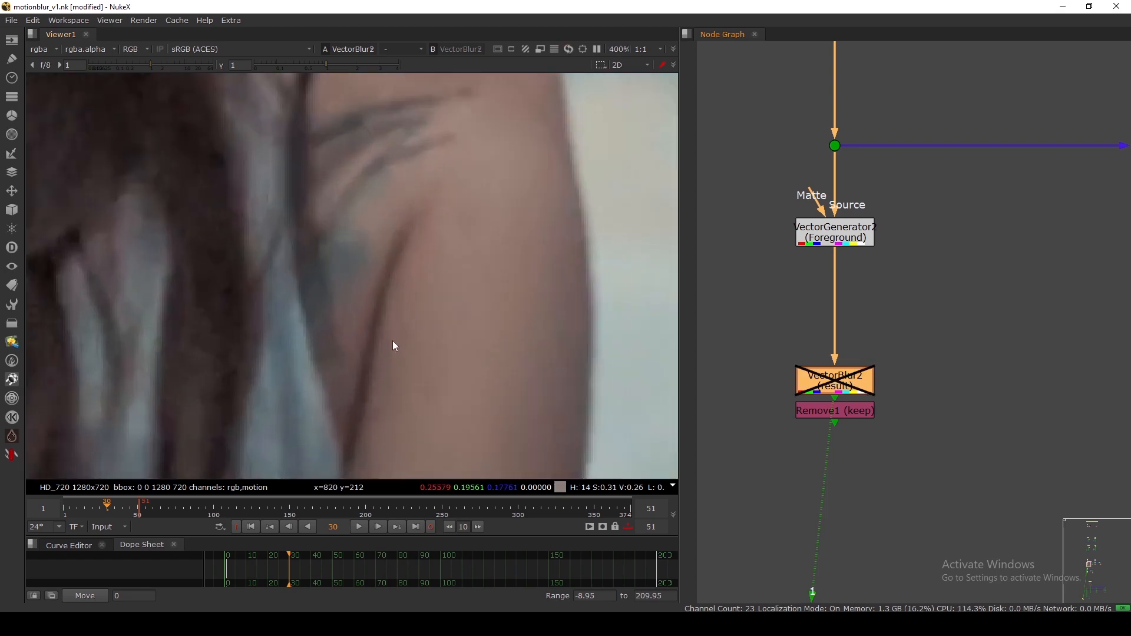
pyautogui.press('d')
pyautogui.press('d')
pyautogui.press('d')
pyautogui.press('d')
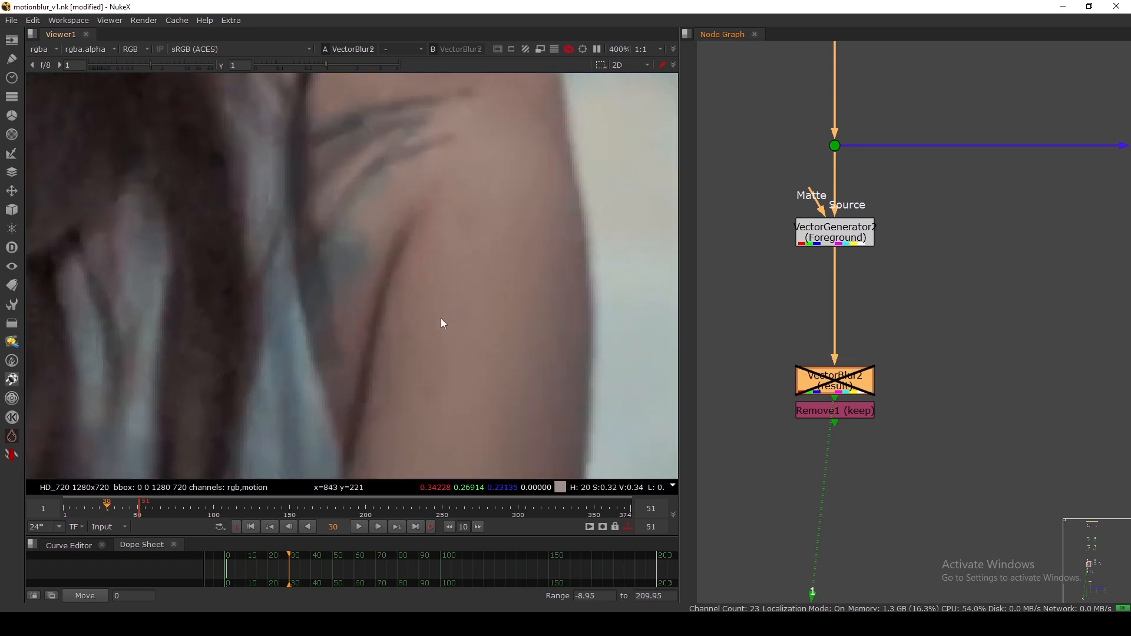
pyautogui.scroll(-5, 443, 313)
pyautogui.moveTo(104, 129); pyautogui.dragTo(187, 197, button='middle')
pyautogui.press('d')
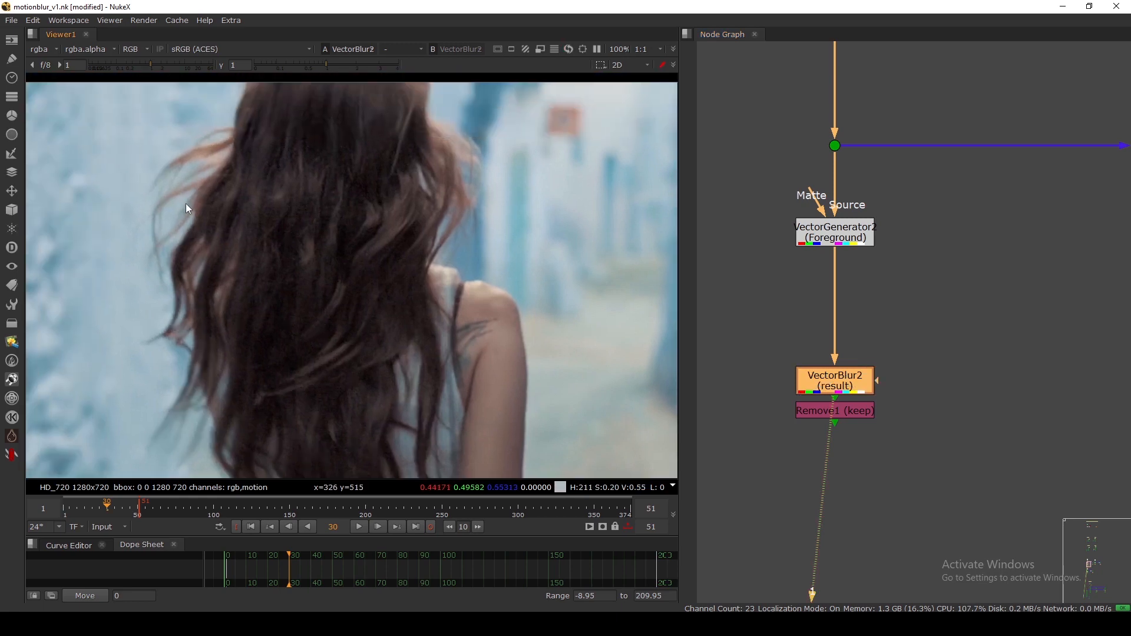
pyautogui.press('d')
pyautogui.scroll(4, 167, 206)
pyautogui.press('d')
pyautogui.press('d')
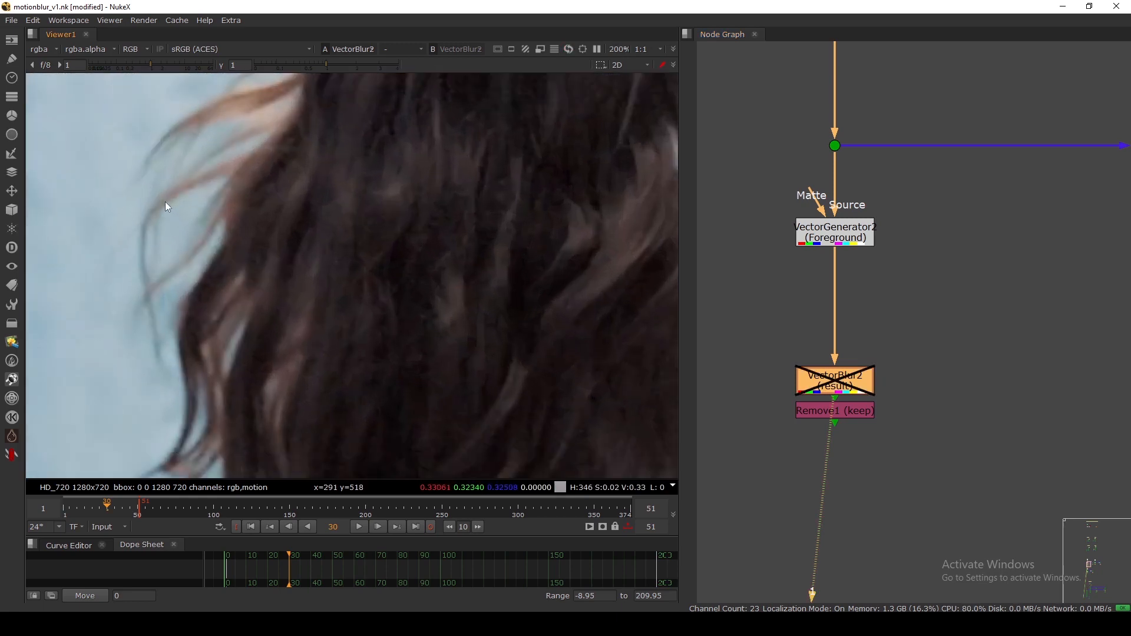
pyautogui.scroll(-6, 172, 208)
# Raise VectorGenerator2 slightly, then re-enable VectorBlur2 and compare it on and off again.
pyautogui.moveTo(837, 241)
pyautogui.mouseDown()
pyautogui.moveTo(838, 252)
pyautogui.moveTo(836, 235)
pyautogui.mouseUp()
pyautogui.click(792, 284)
pyautogui.moveTo(171, 178); pyautogui.dragTo(505, 335)
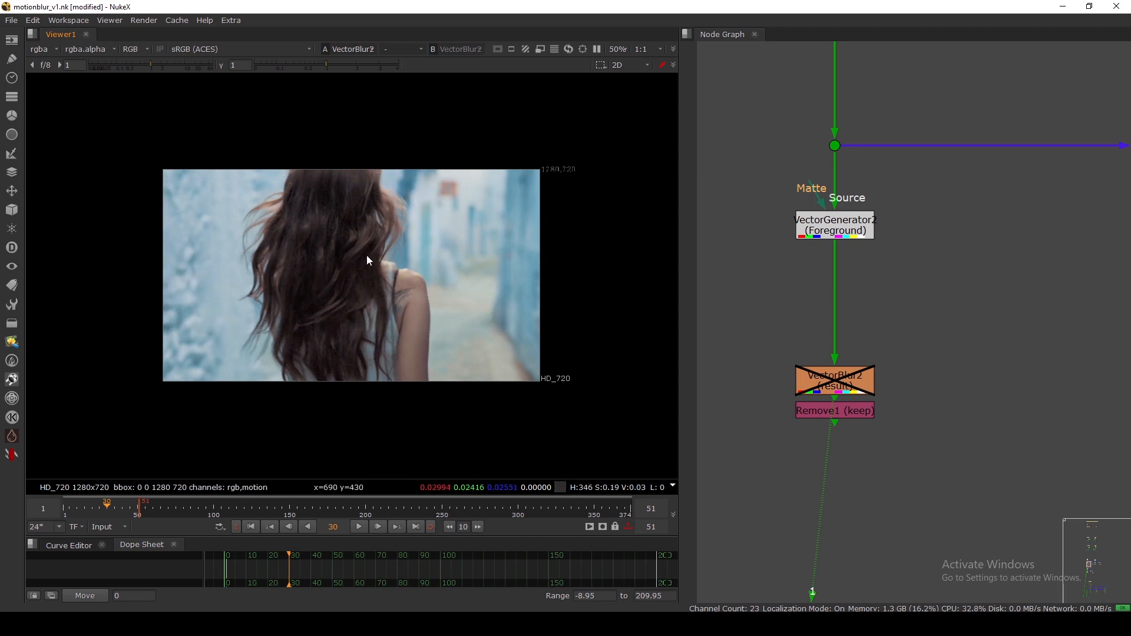
pyautogui.click(835, 382)
pyautogui.press('d')
pyautogui.scroll(5, 250, 223)
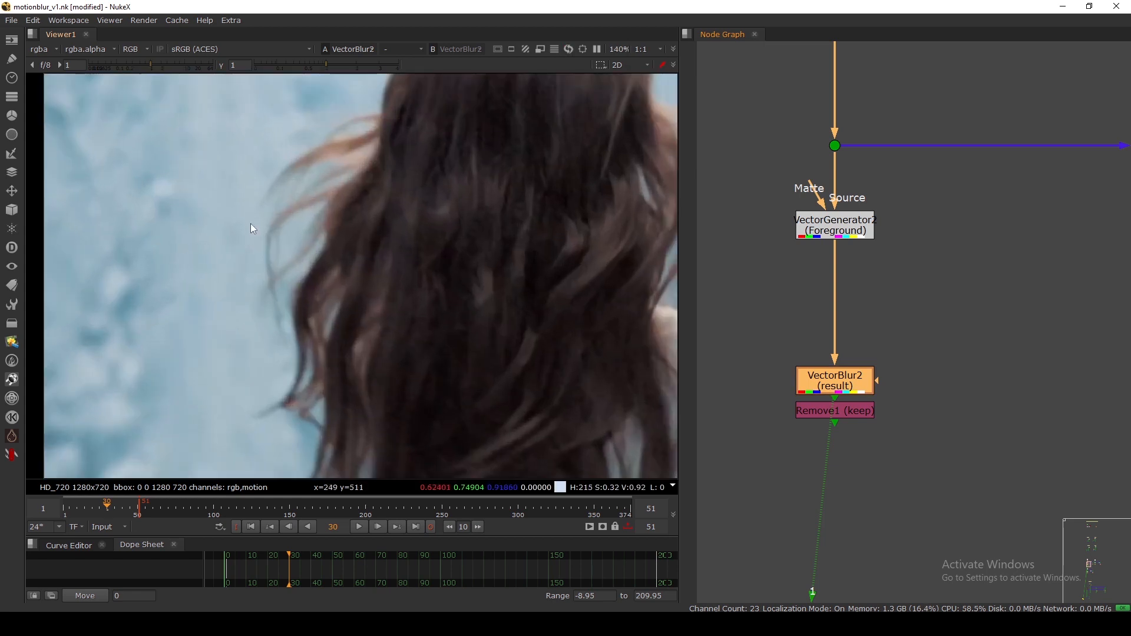
pyautogui.scroll(-2, 252, 229)
pyautogui.scroll(4, 243, 279)
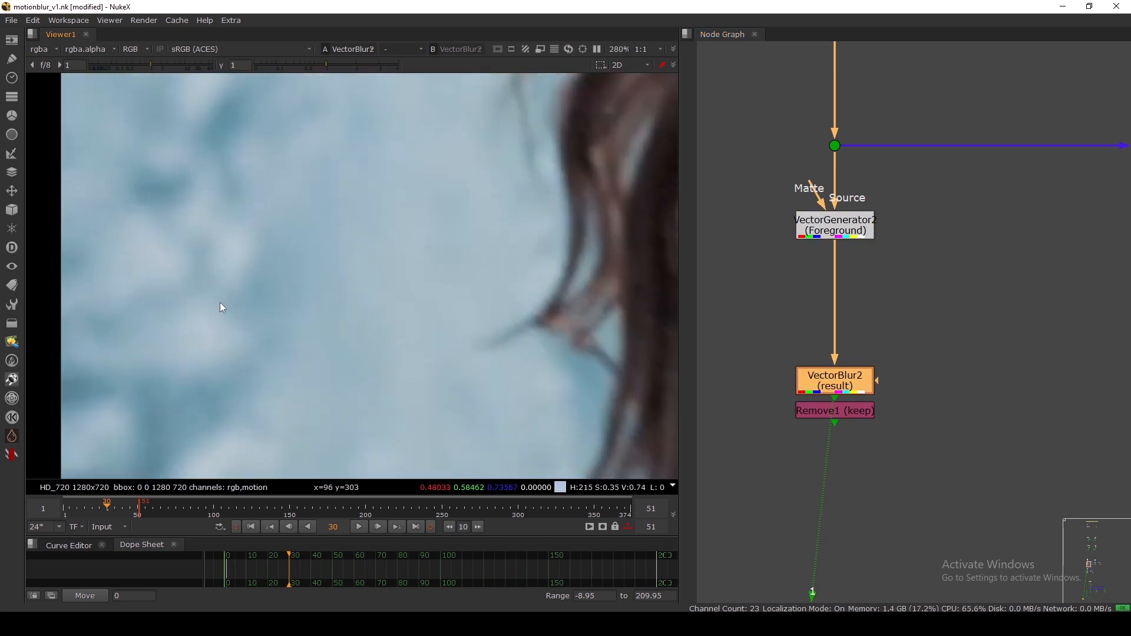
pyautogui.scroll(-4, 257, 270)
pyautogui.scroll(2, 280, 222)
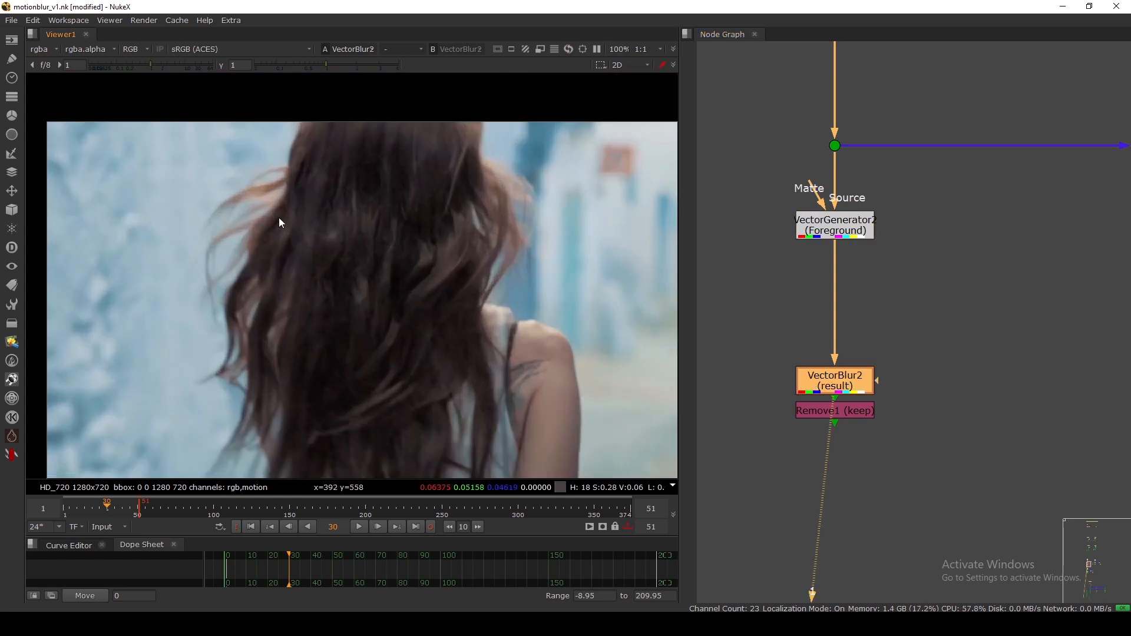
pyautogui.press('d')
pyautogui.press('d')
pyautogui.press('d')
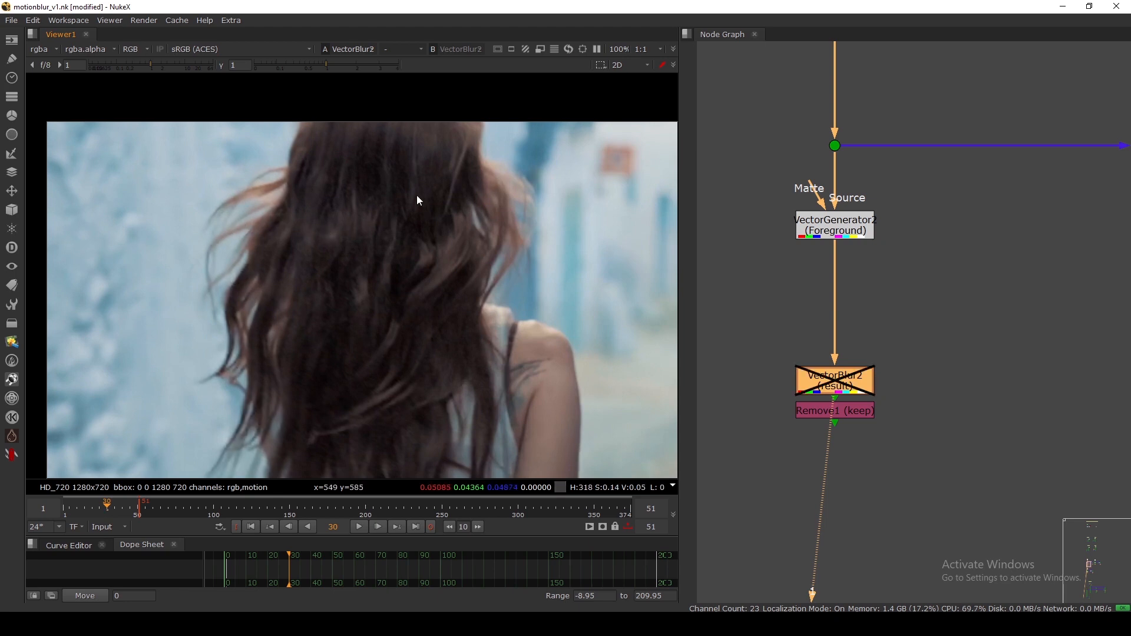
pyautogui.press('d')
# Open the Remove1 node's settings.
pyautogui.scroll(-2, 502, 309)
pyautogui.scroll(3, 476, 273)
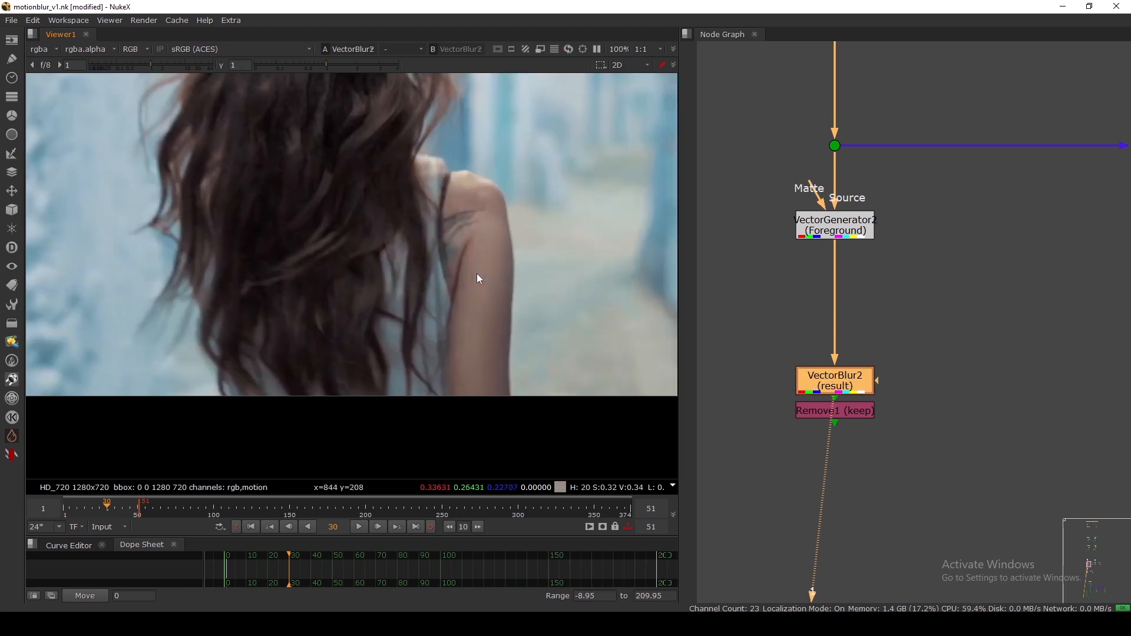
pyautogui.scroll(-2, 404, 266)
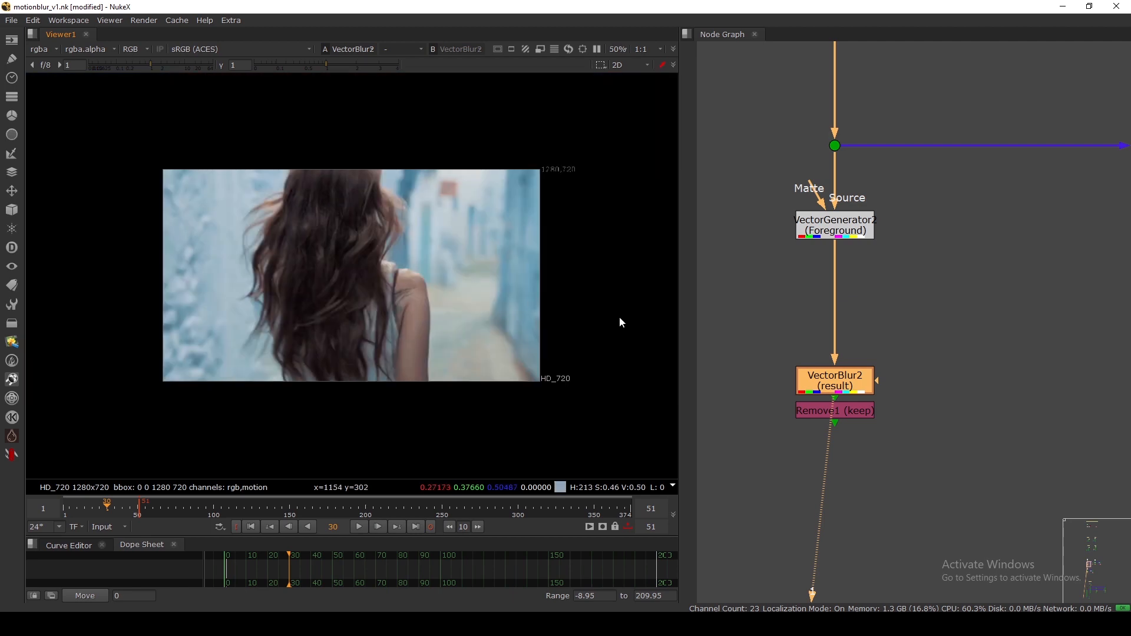
pyautogui.doubleClick(832, 410)
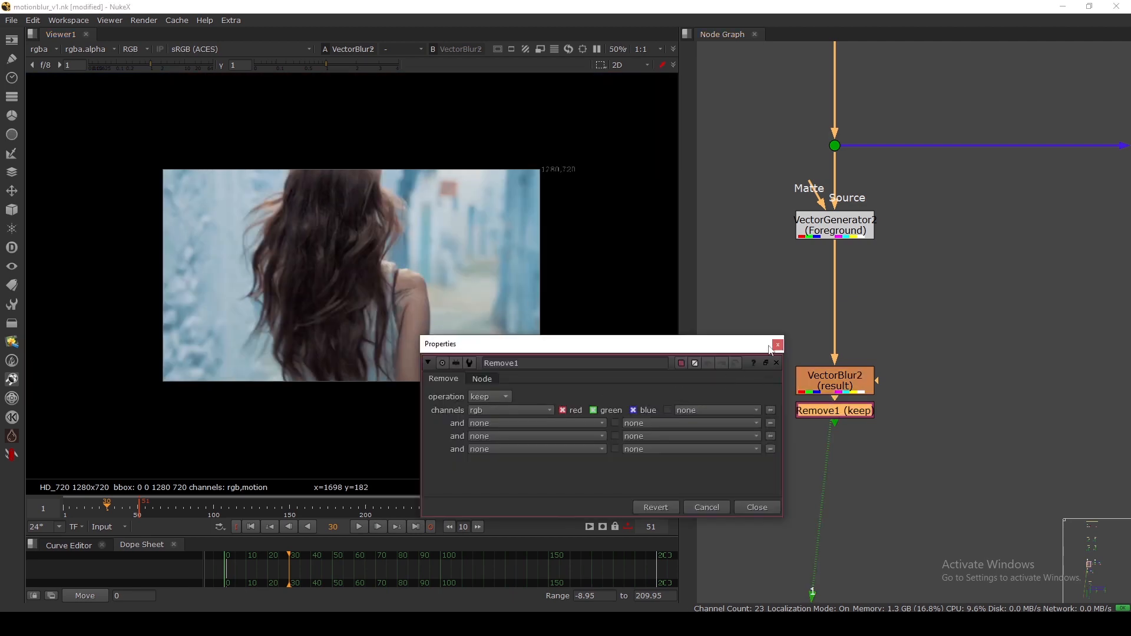
# Close the Remove1 settings and display Remove1's output in the viewer.
pyautogui.moveTo(567, 345); pyautogui.dragTo(569, 305)
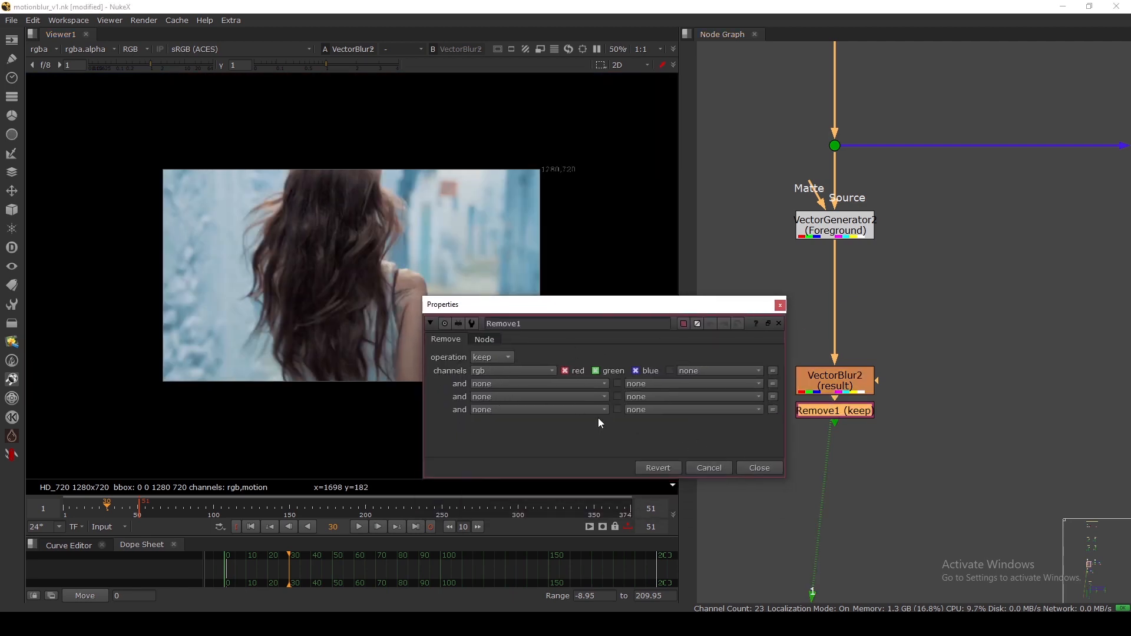
pyautogui.click(749, 466)
pyautogui.click(804, 434)
pyautogui.click(811, 411)
pyautogui.press('1')
# Fit the node graph, zoom onto SmartVector2 and nudge it slightly down.
pyautogui.scroll(-5, 795, 303)
pyautogui.press('f')
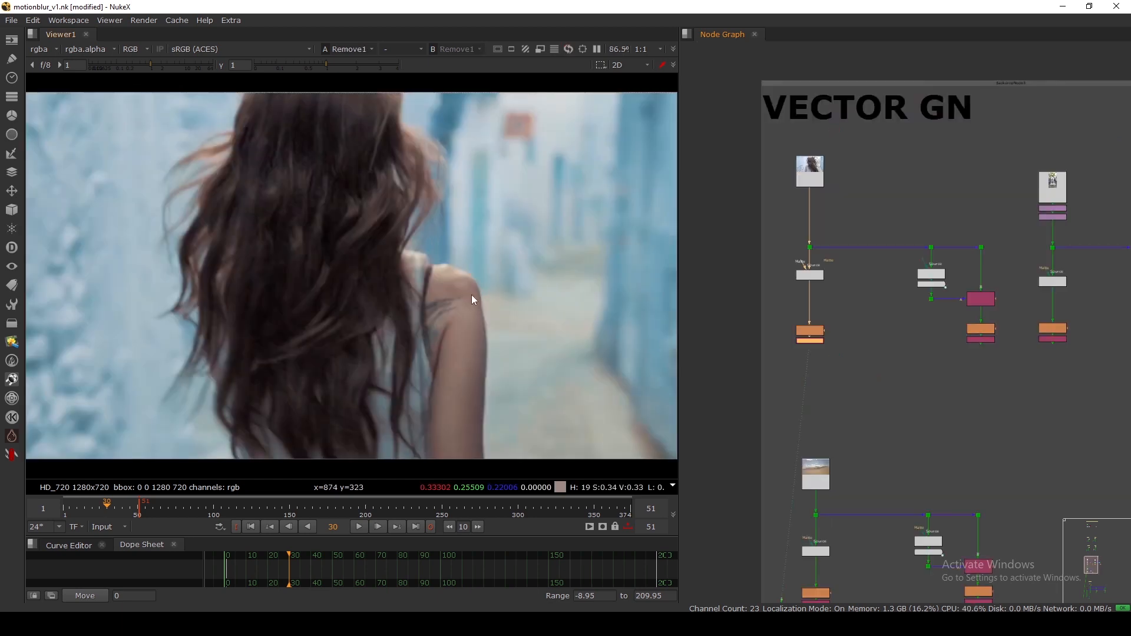
pyautogui.scroll(6, 925, 300)
pyautogui.click(900, 295)
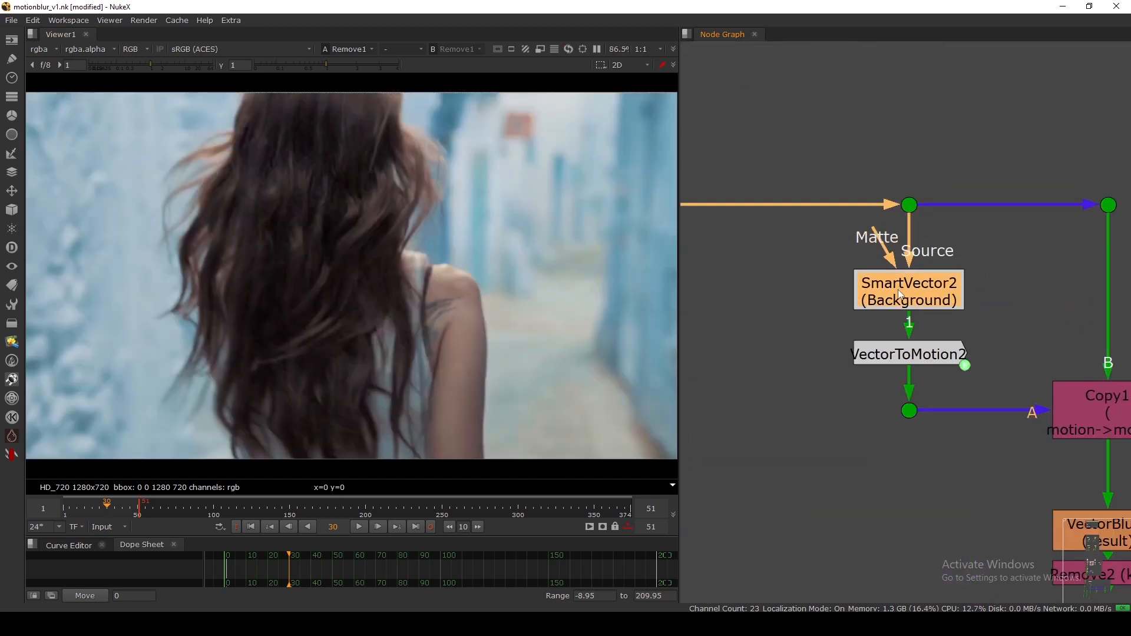
pyautogui.moveTo(900, 294); pyautogui.dragTo(900, 301)
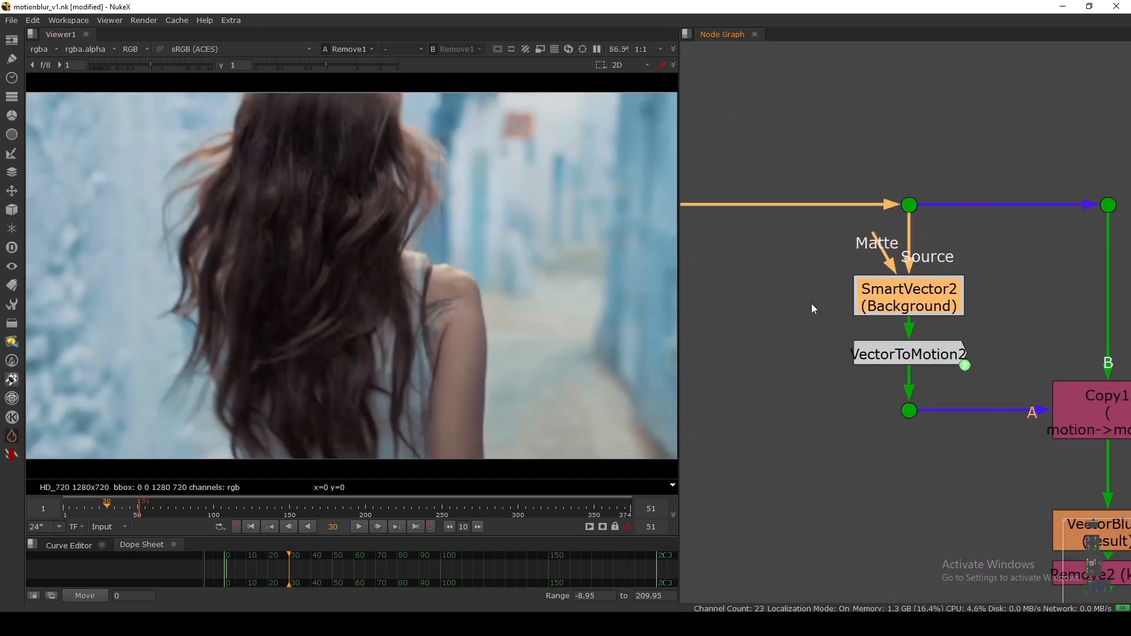
pyautogui.click(806, 303)
# View SmartVector2's smartvector_f01_v01 layer, then return the viewer to rgba.
pyautogui.click(905, 314)
pyautogui.press('1')
pyautogui.click(36, 52)
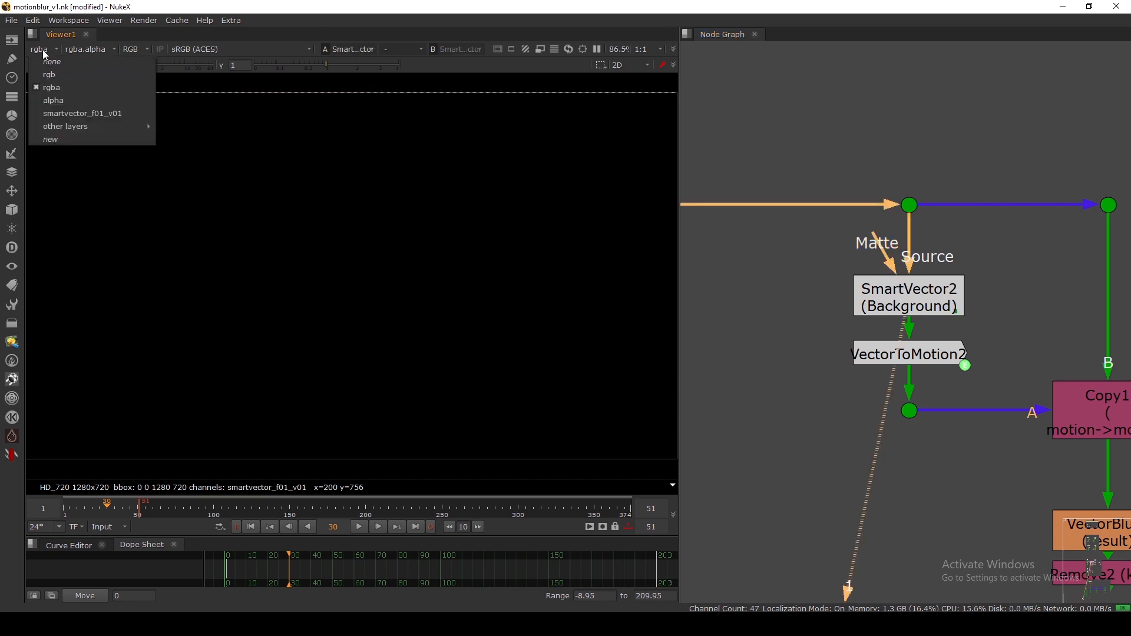
pyautogui.click(59, 110)
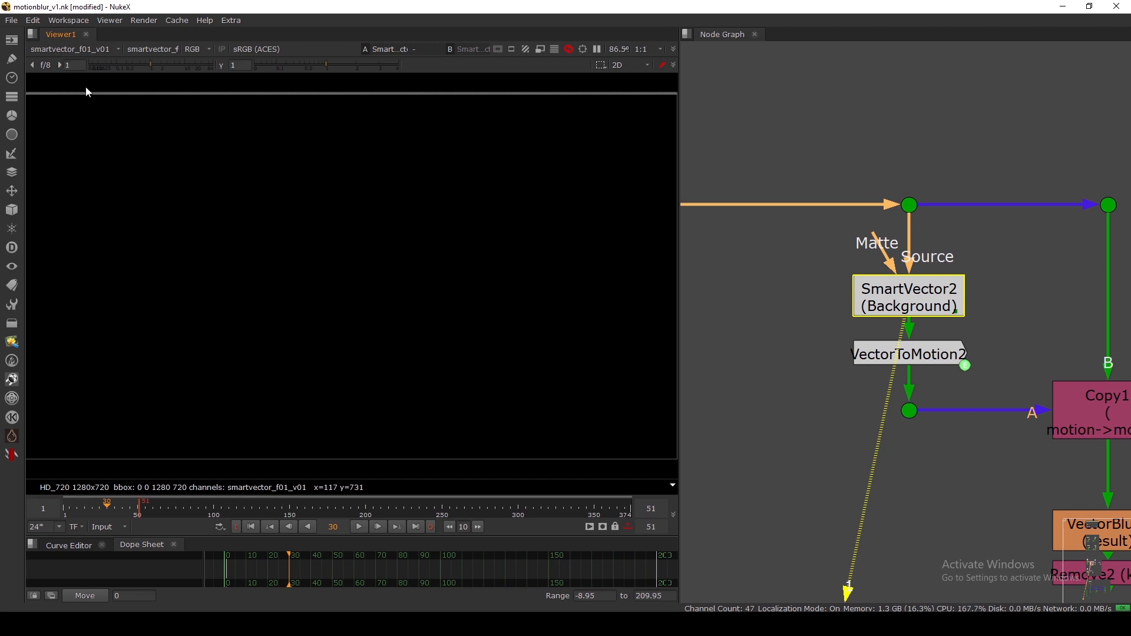
pyautogui.click(61, 47)
pyautogui.click(55, 79)
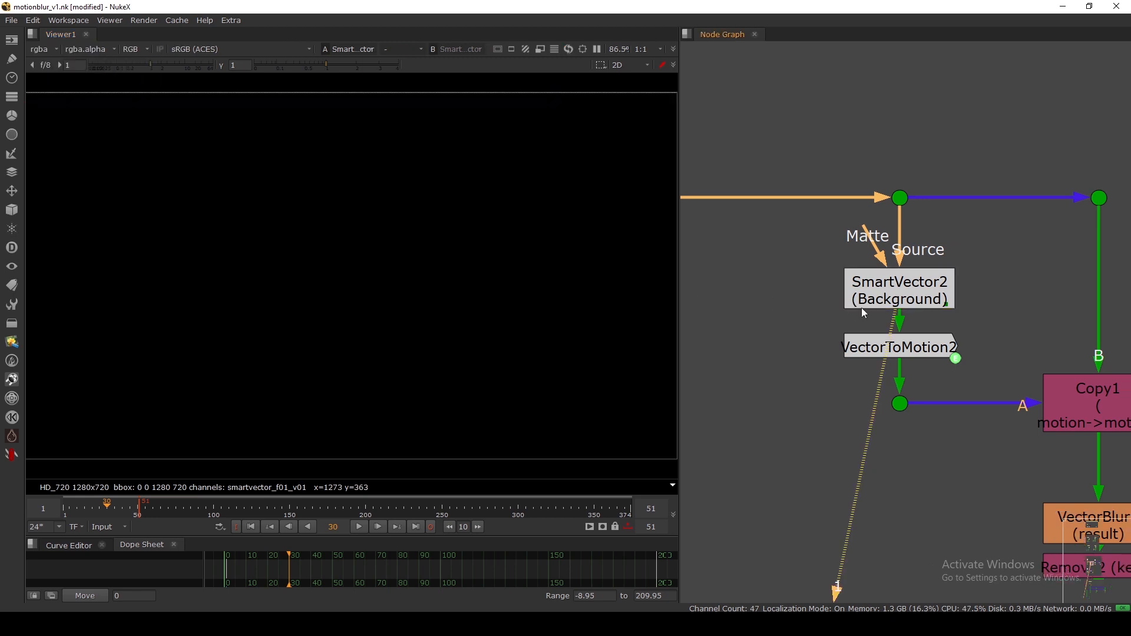
# Nudge VectorToMotion2, view its motion channels, then switch the viewer back to rgba.
pyautogui.click(917, 351)
pyautogui.click(865, 358)
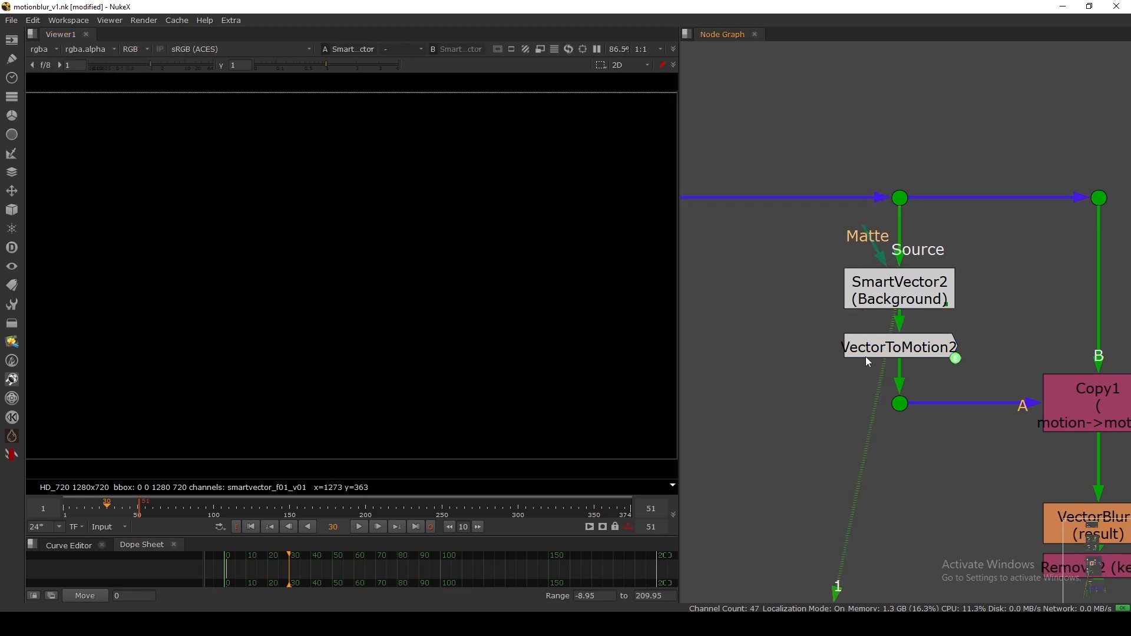
pyautogui.moveTo(883, 350); pyautogui.dragTo(893, 356)
pyautogui.click(879, 380)
pyautogui.press('1')
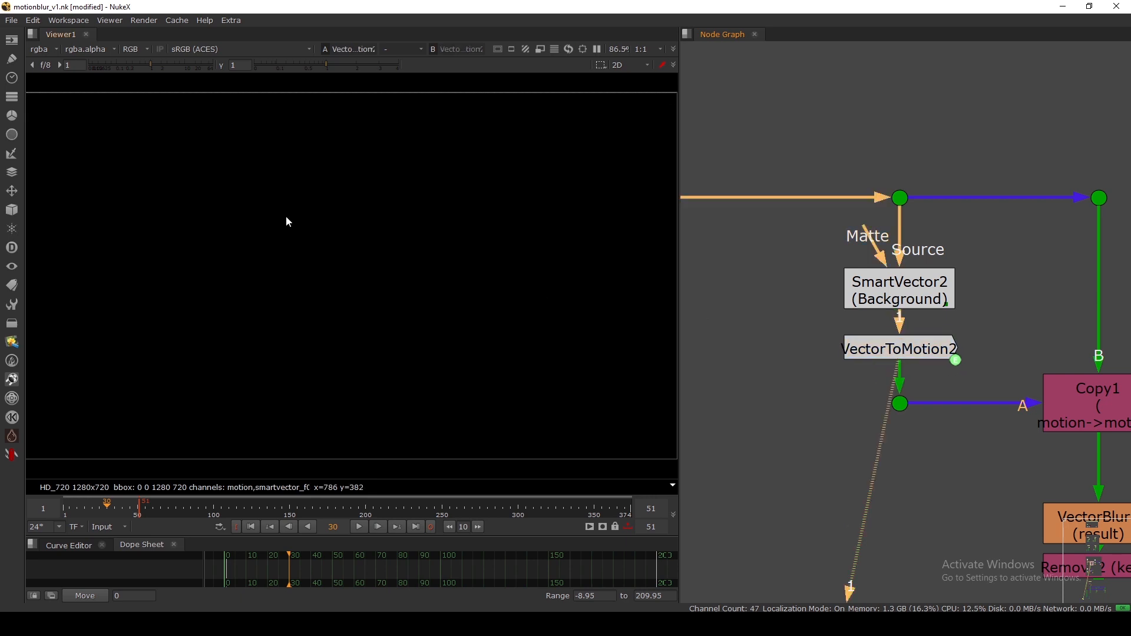
pyautogui.click(44, 49)
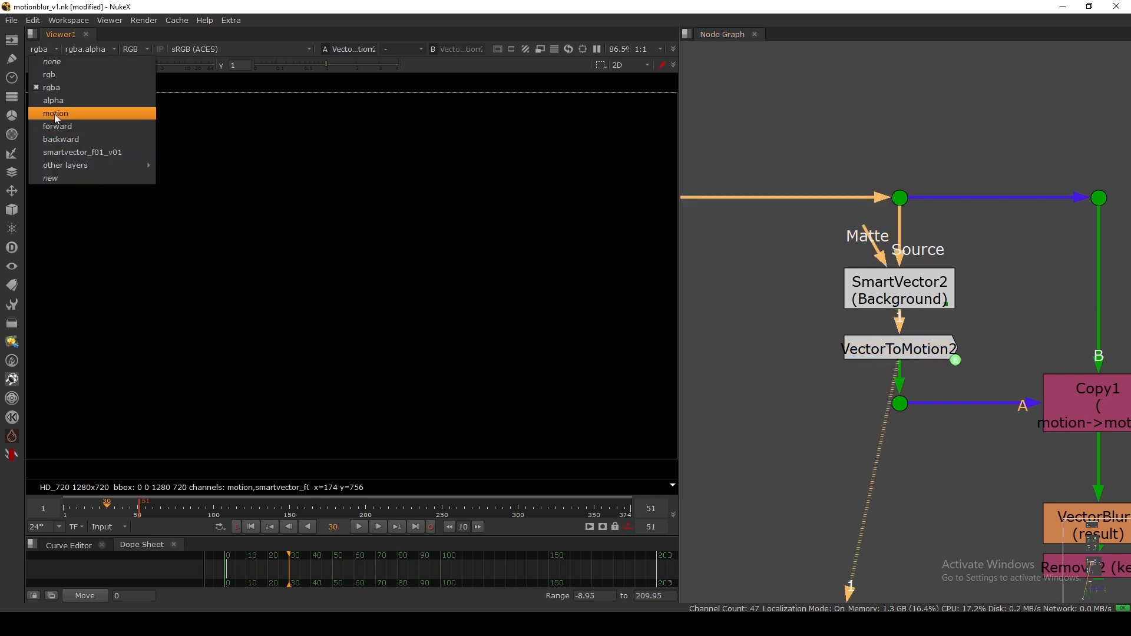
pyautogui.click(50, 113)
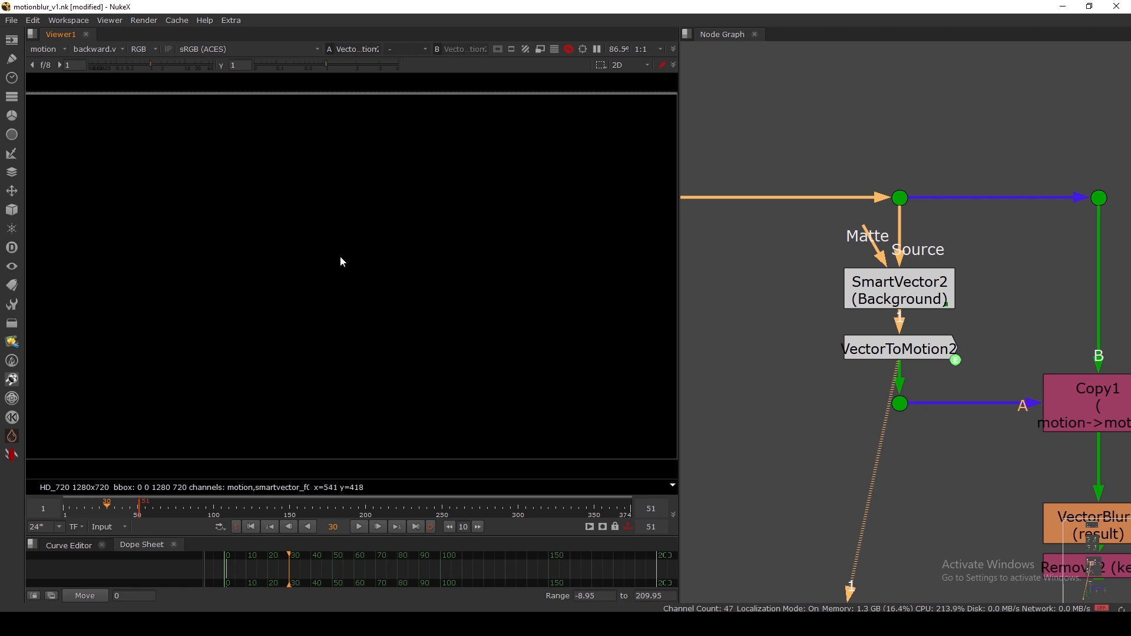
pyautogui.scroll(-3, 732, 316)
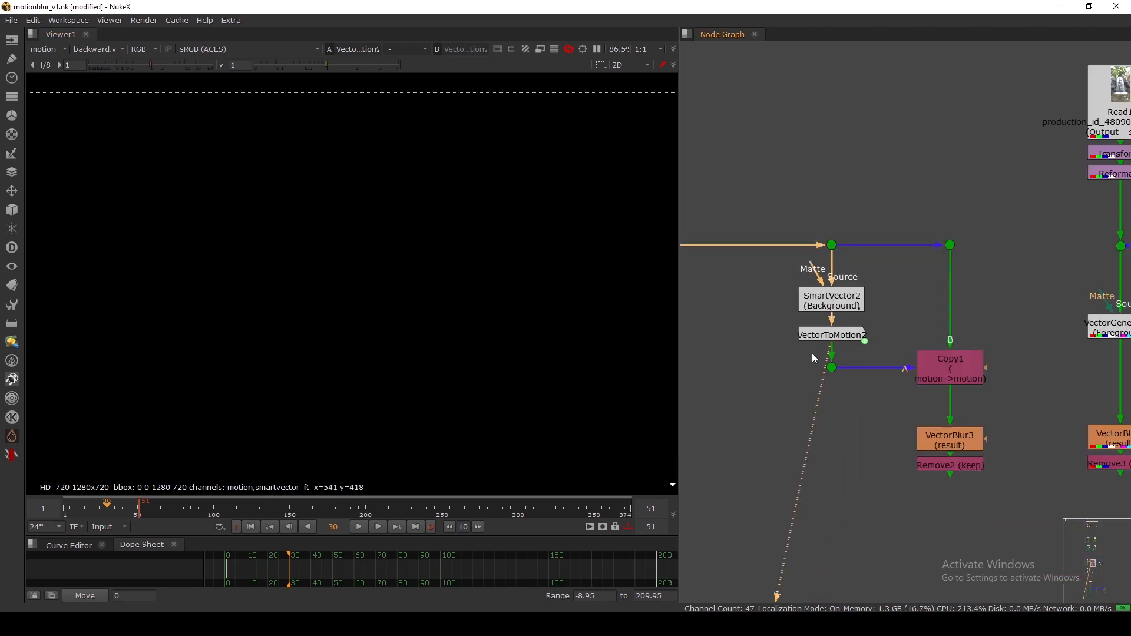
pyautogui.click(40, 49)
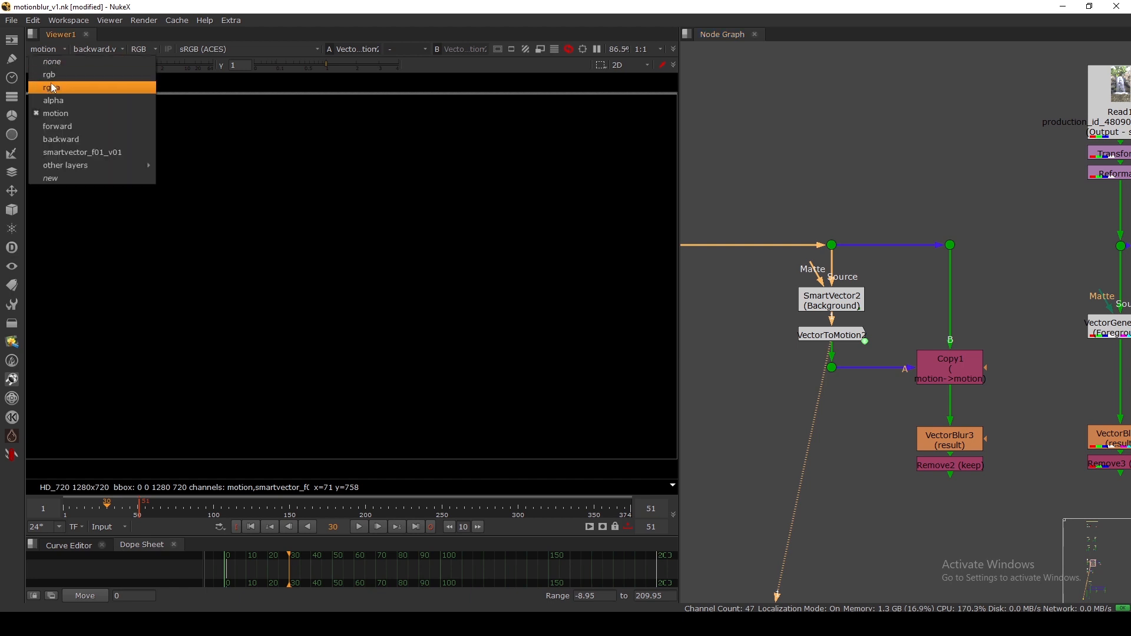
pyautogui.click(51, 87)
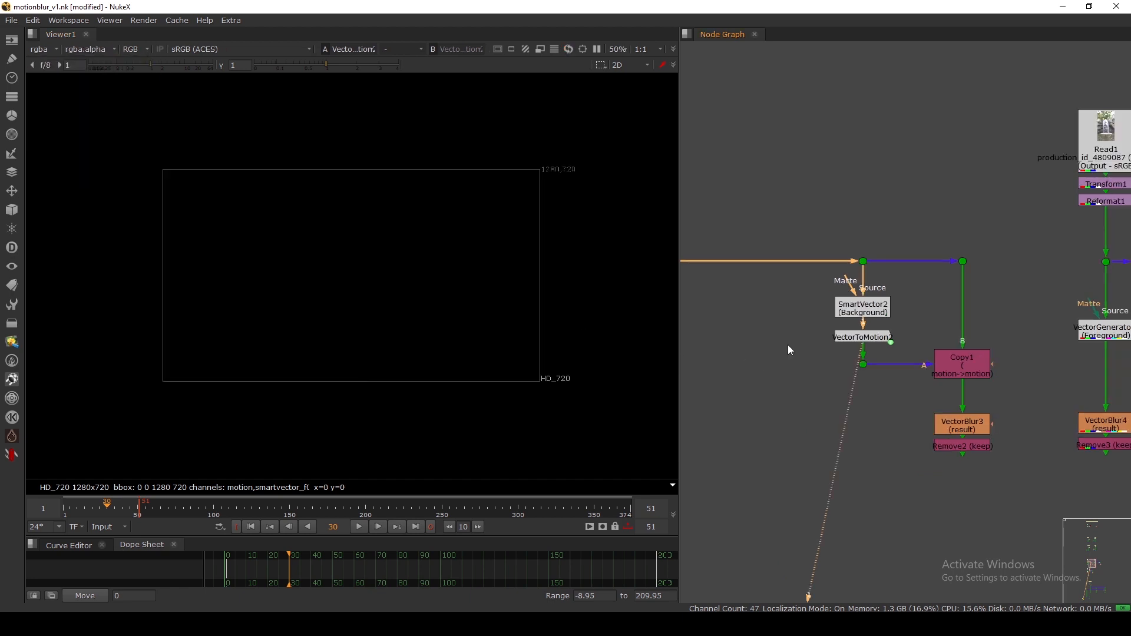
# Show alpha only, nudge VectorGenerator2 up, and view VectorGenerator2 then VectorBlur2.
pyautogui.press('a')
pyautogui.scroll(-3, 860, 261)
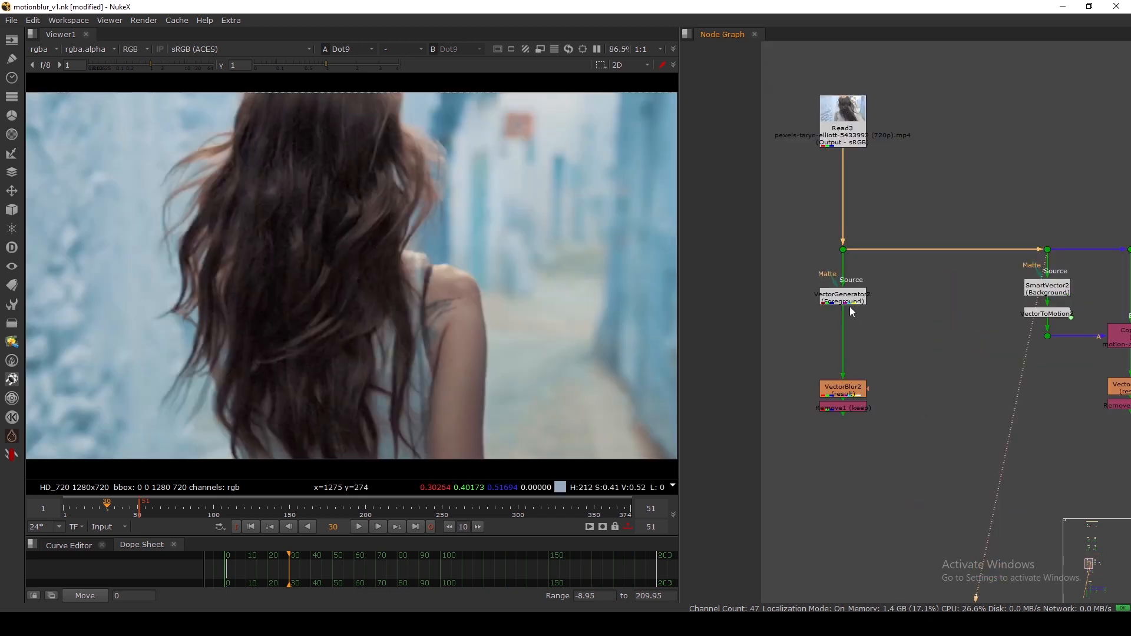
pyautogui.scroll(2, 849, 307)
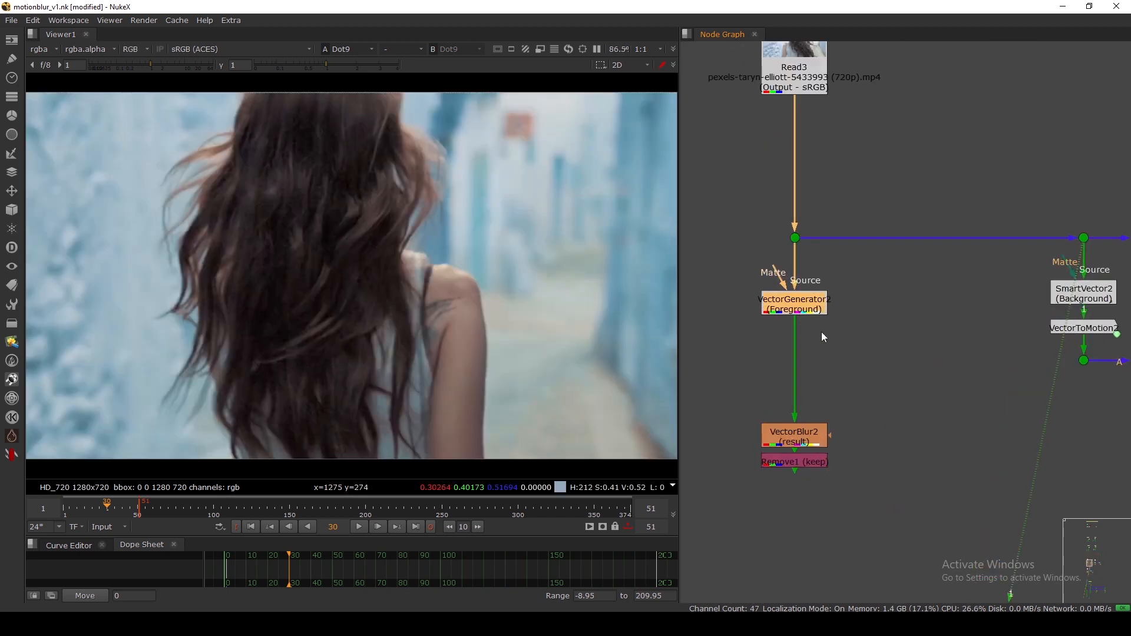
pyautogui.moveTo(803, 313); pyautogui.dragTo(799, 308)
pyautogui.press('1')
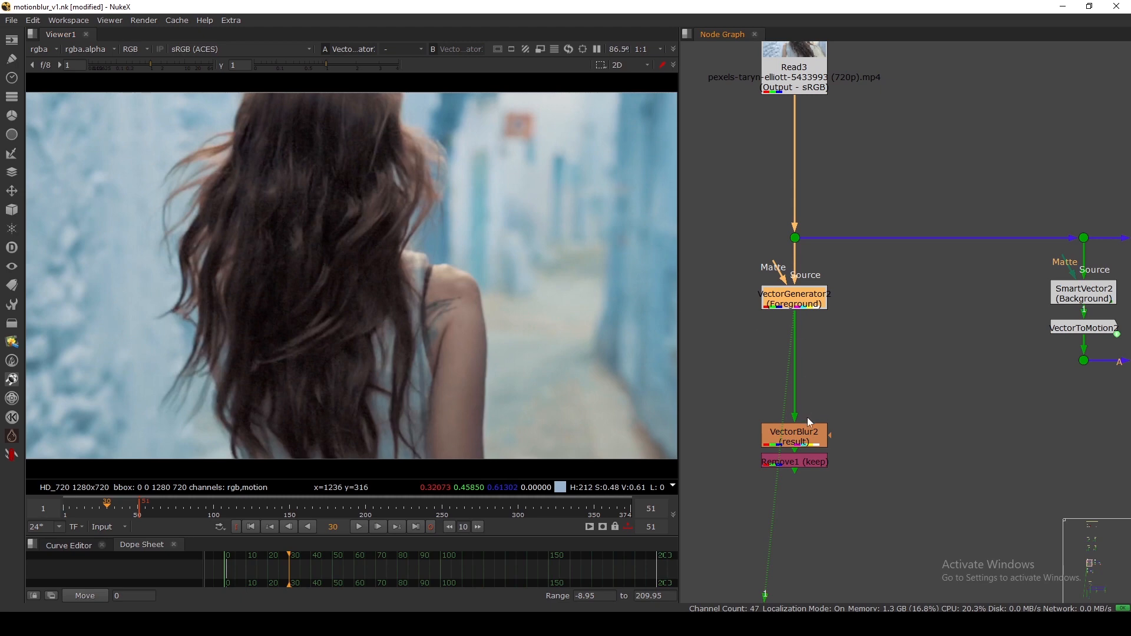
pyautogui.click(805, 436)
pyautogui.press('1')
# Pan to SmartVector2, view its output and check its available viewer layers.
pyautogui.scroll(-2, 871, 329)
pyautogui.moveTo(1001, 329); pyautogui.dragTo(815, 329, button='middle')
pyautogui.scroll(1, 814, 328)
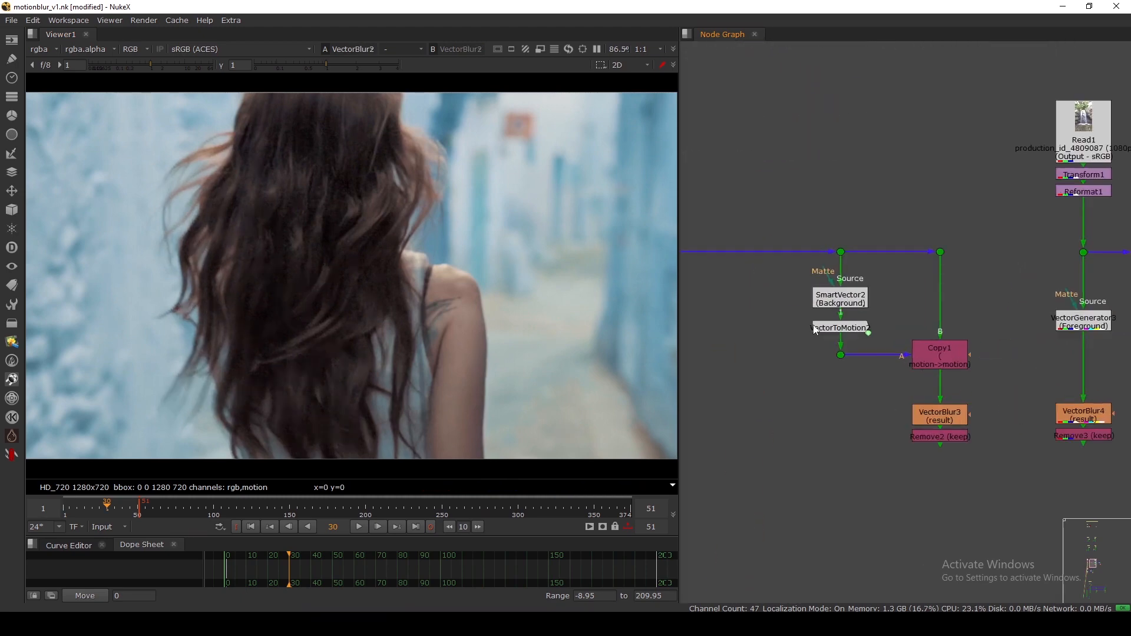
pyautogui.scroll(1, 815, 331)
pyautogui.click(842, 297)
pyautogui.press('1')
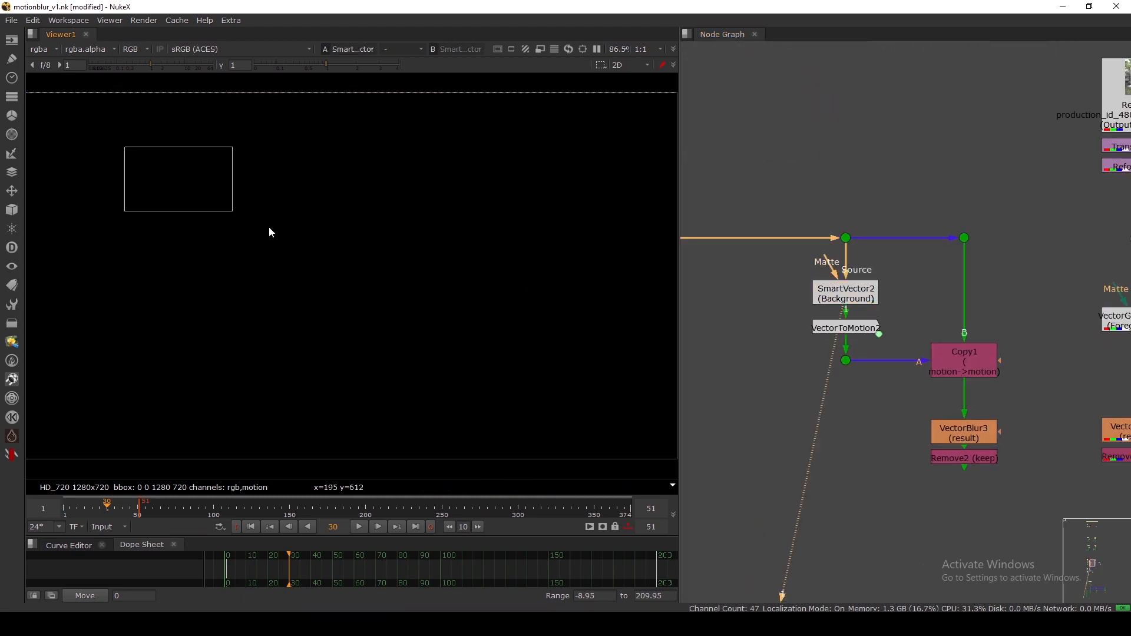
pyautogui.moveTo(271, 233); pyautogui.dragTo(368, 272)
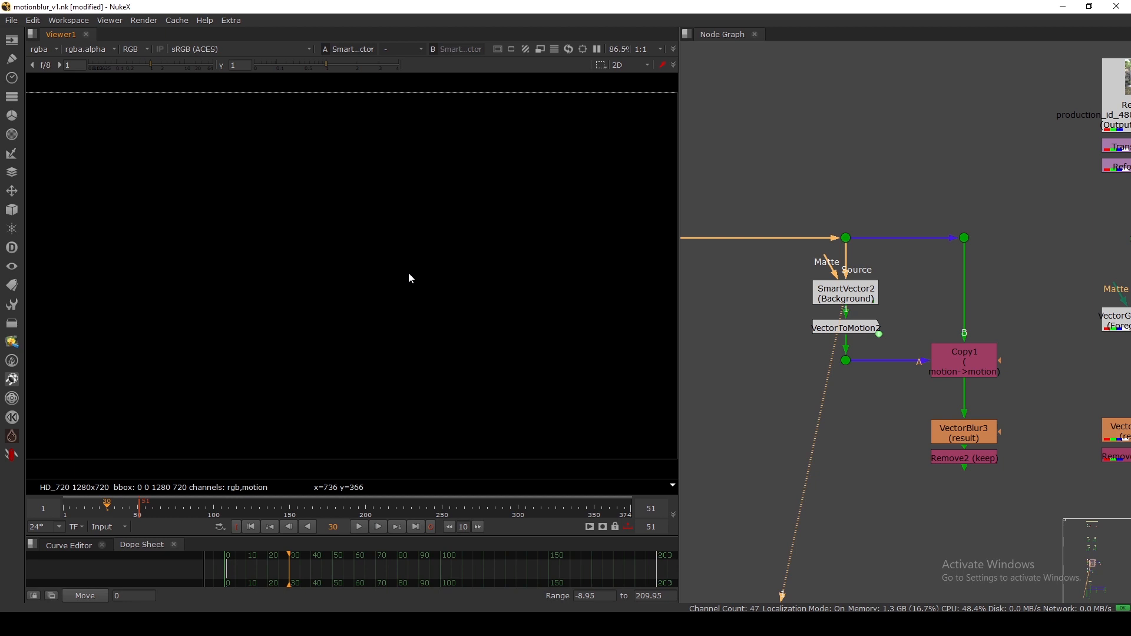
pyautogui.click(44, 49)
pyautogui.click(61, 164)
# Inspect Copy1's connections, view its output and check its available layers.
pyautogui.moveTo(916, 355); pyautogui.dragTo(873, 365, button='middle')
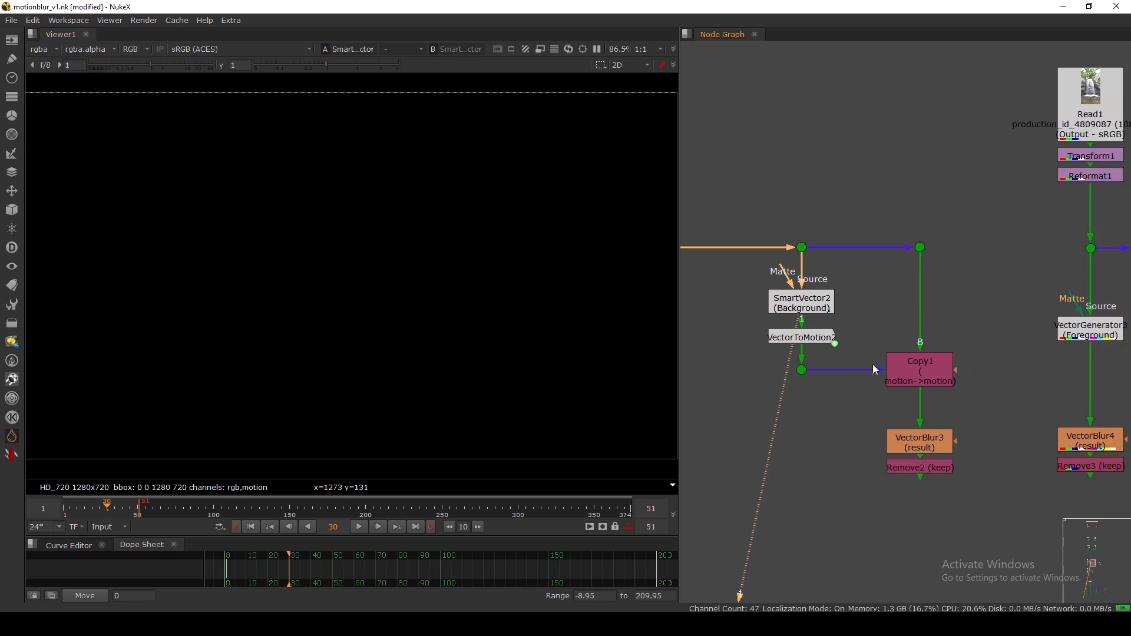
pyautogui.scroll(2, 925, 377)
pyautogui.moveTo(936, 379)
pyautogui.mouseDown()
pyautogui.moveTo(937, 393)
pyautogui.moveTo(939, 381)
pyautogui.mouseUp()
pyautogui.click(751, 324)
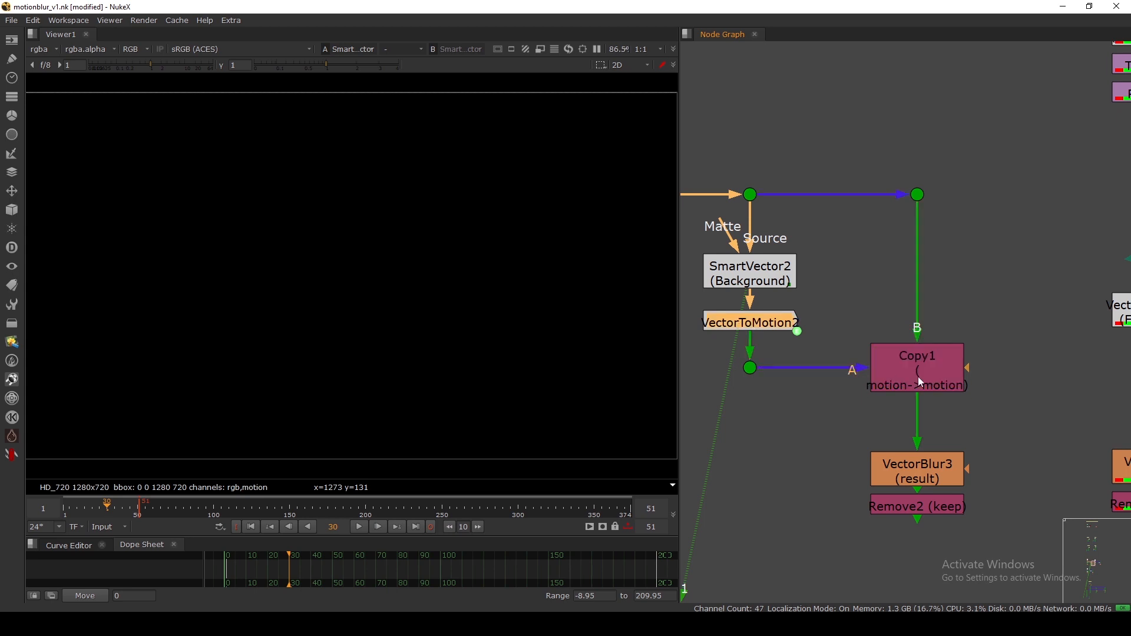
pyautogui.click(919, 377)
pyautogui.press('1')
pyautogui.click(38, 50)
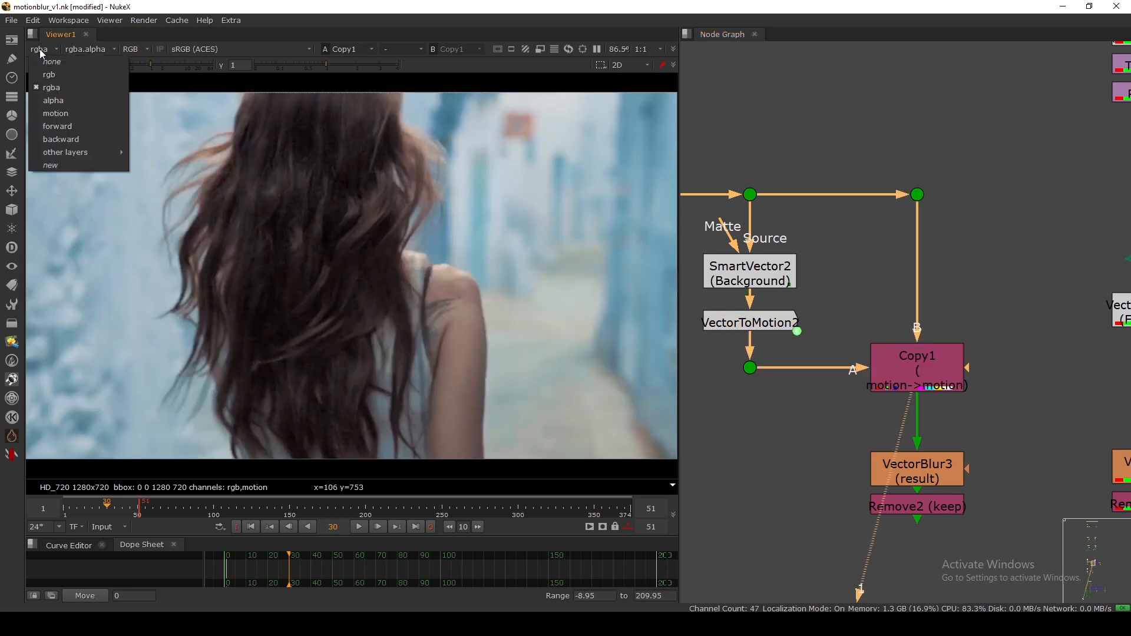
pyautogui.click(70, 206)
# Bring VectorBlur3 into view and display its result of the woman's clip.
pyautogui.scroll(-4, 826, 330)
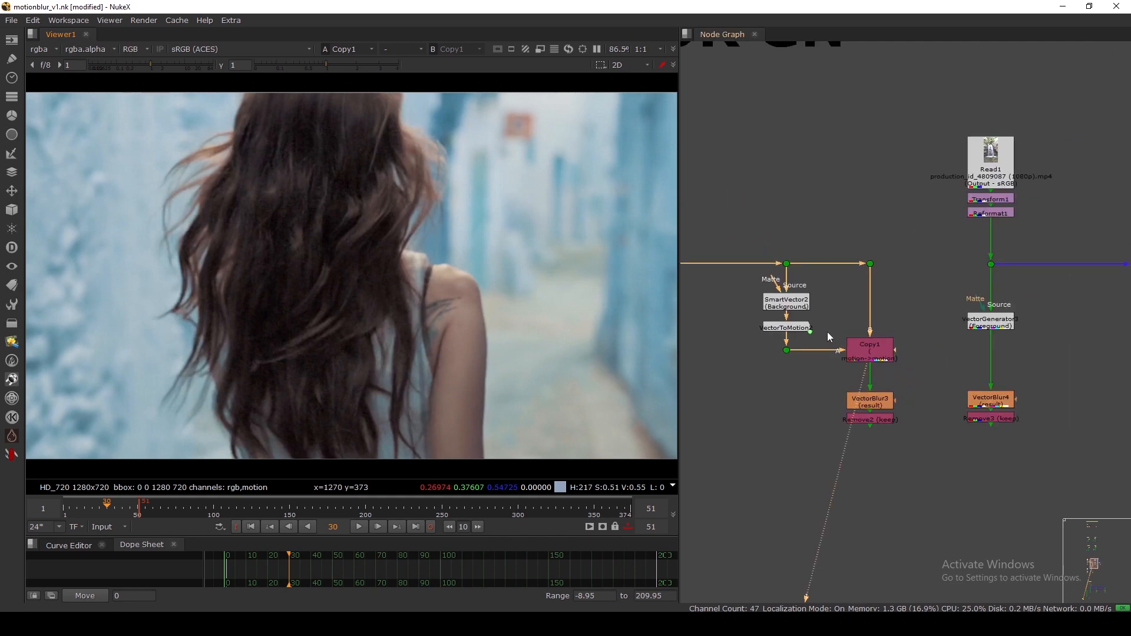
pyautogui.moveTo(862, 329); pyautogui.dragTo(873, 281, button='middle')
pyautogui.scroll(3, 874, 282)
pyautogui.click(897, 392)
pyautogui.press('1')
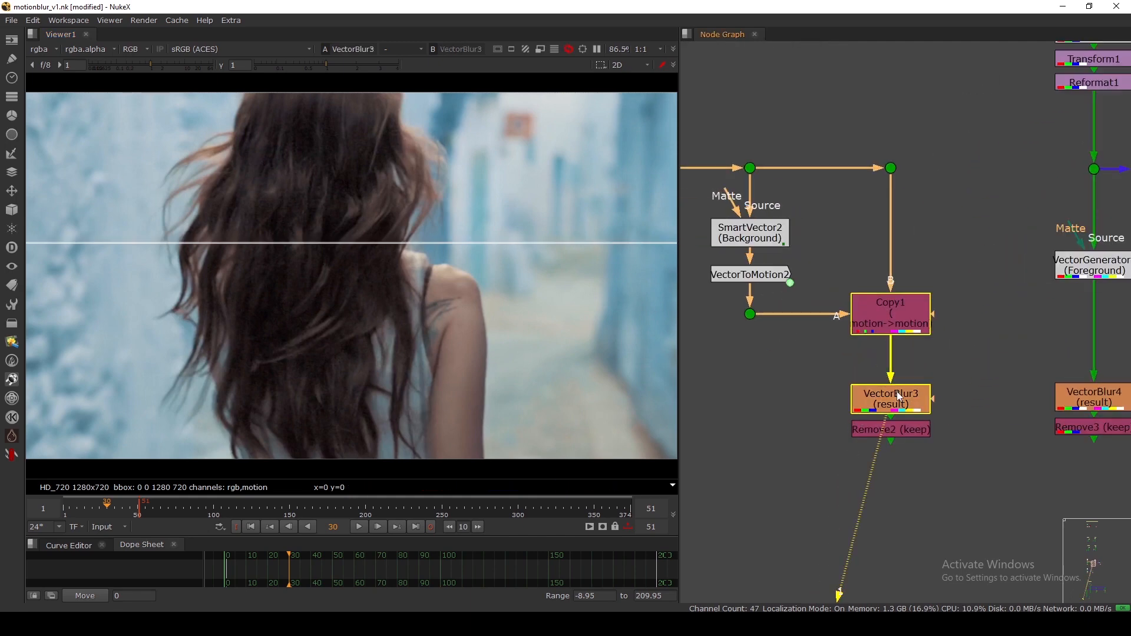
pyautogui.scroll(-5, 870, 289)
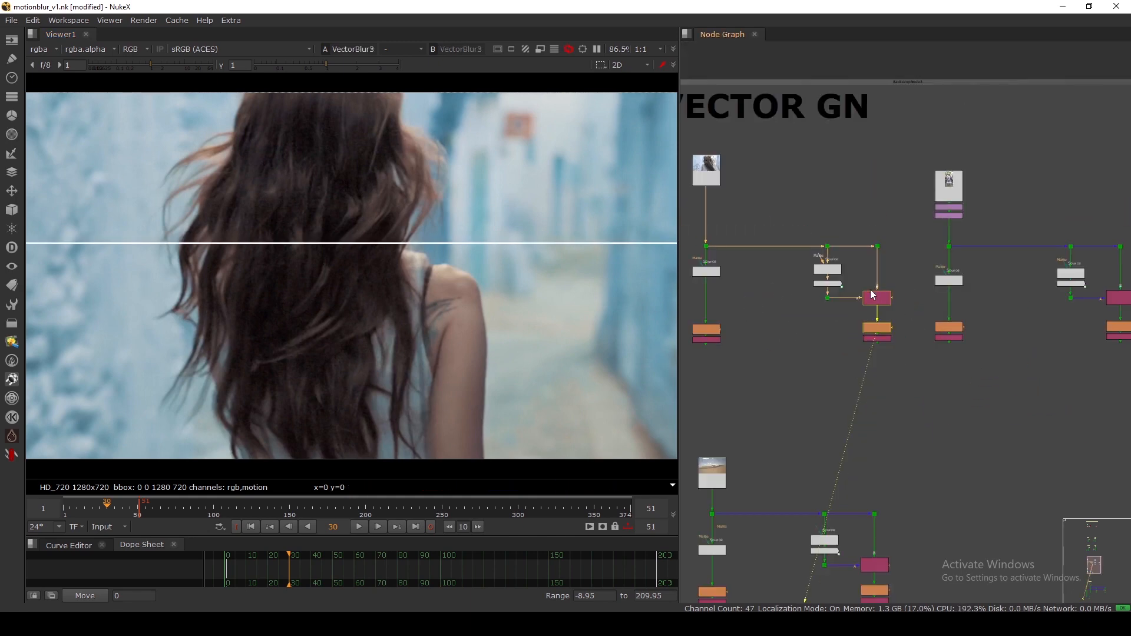
pyautogui.scroll(6, 800, 303)
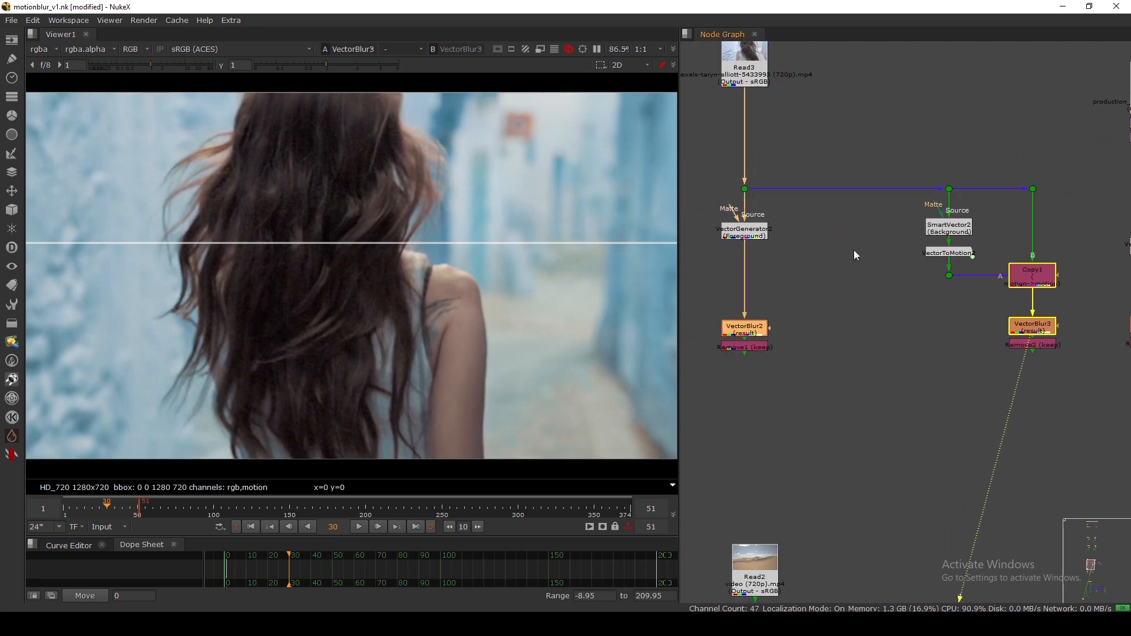
pyautogui.click(756, 237)
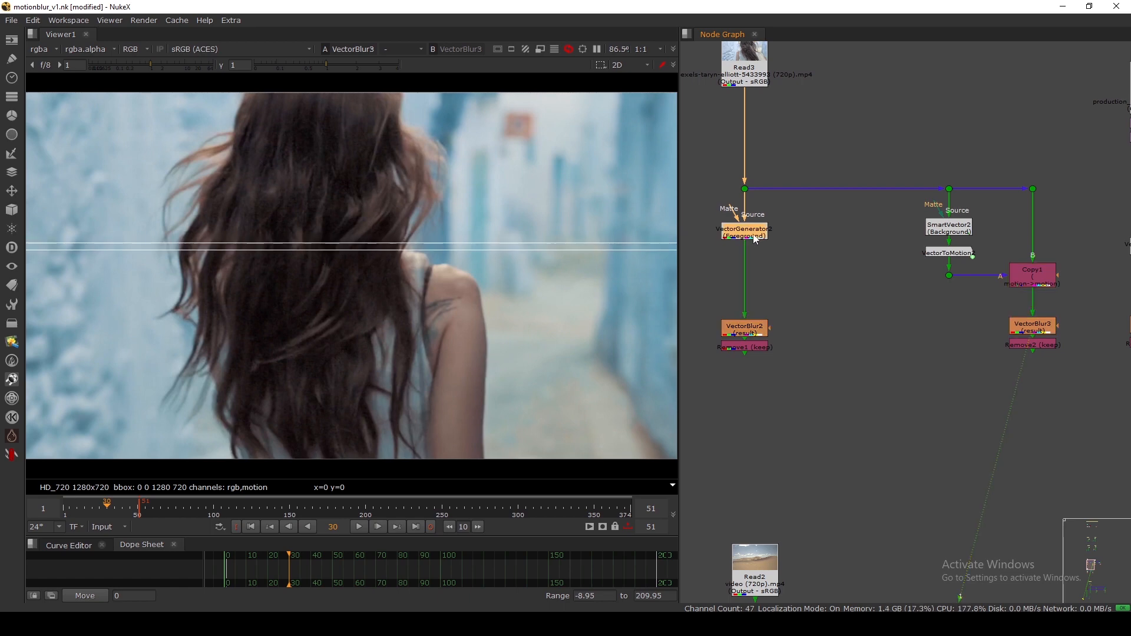
pyautogui.click(745, 331)
pyautogui.press('1')
pyautogui.click(1035, 327)
pyautogui.press('1')
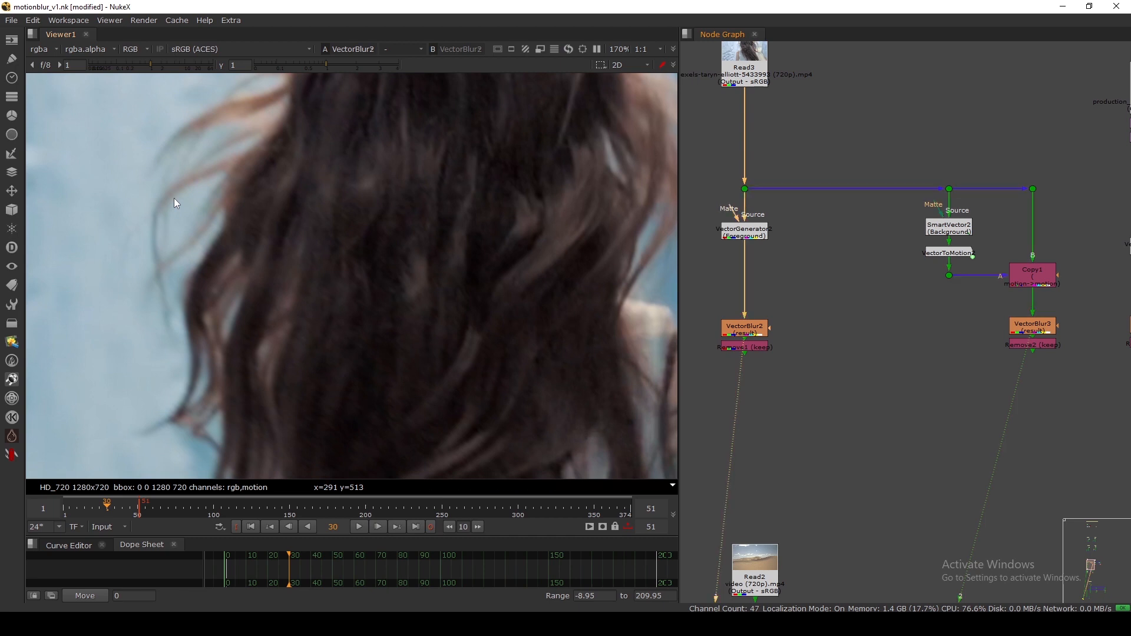
pyautogui.press('2')
pyautogui.scroll(3, 231, 199)
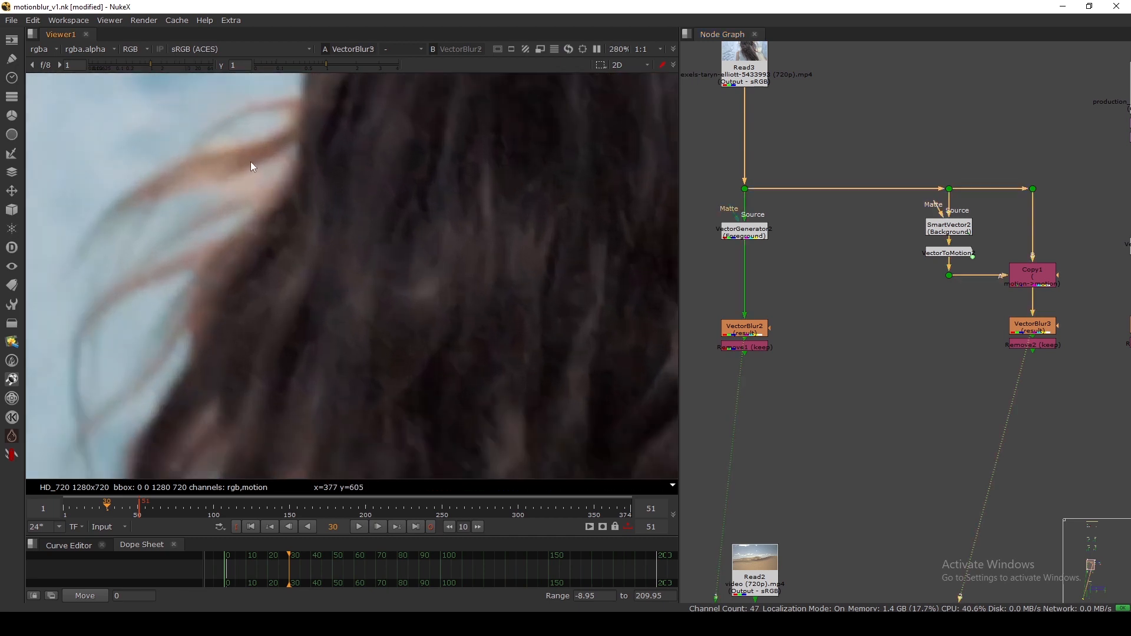
pyautogui.moveTo(823, 310); pyautogui.dragTo(773, 316, button='middle')
pyautogui.scroll(3, 966, 347)
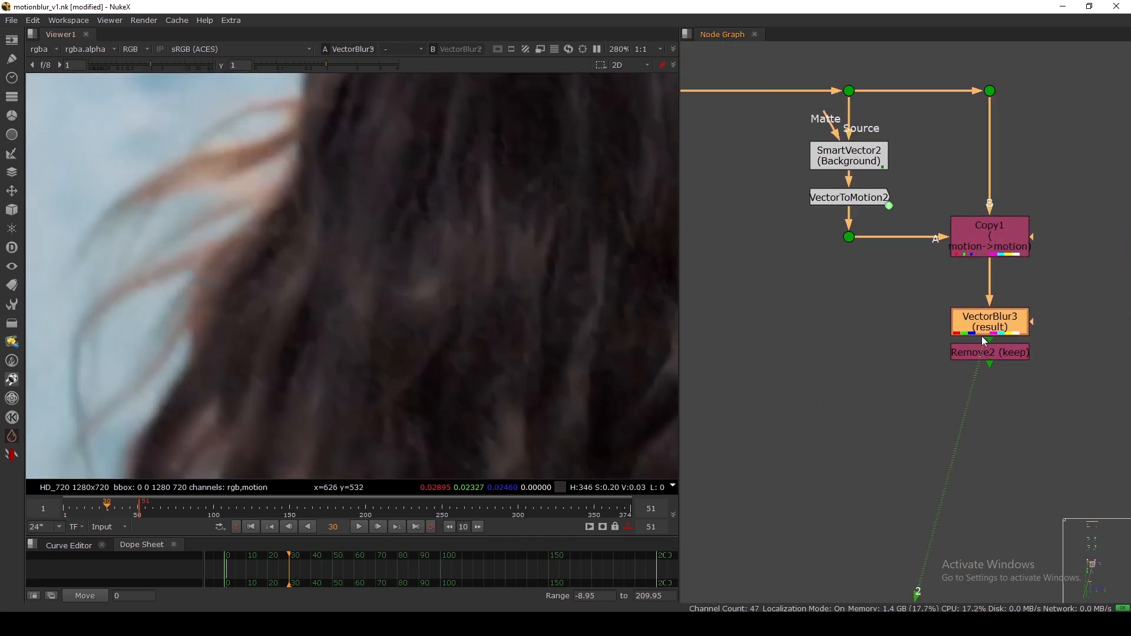
pyautogui.doubleClick(982, 327)
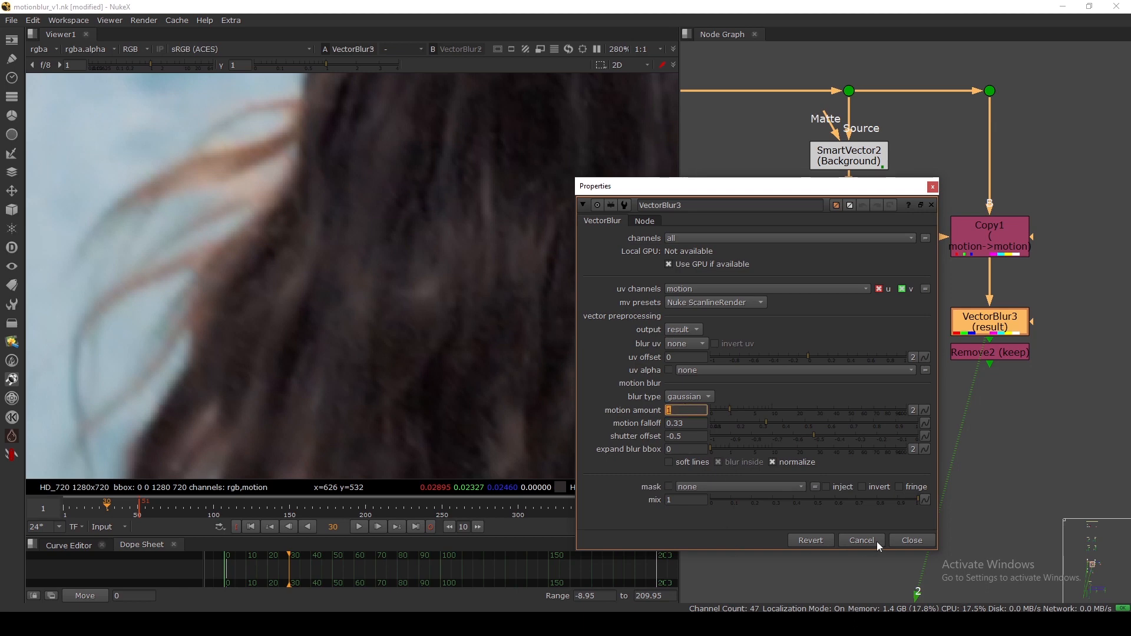
pyautogui.click(908, 542)
pyautogui.scroll(-4, 864, 309)
pyautogui.scroll(4, 757, 316)
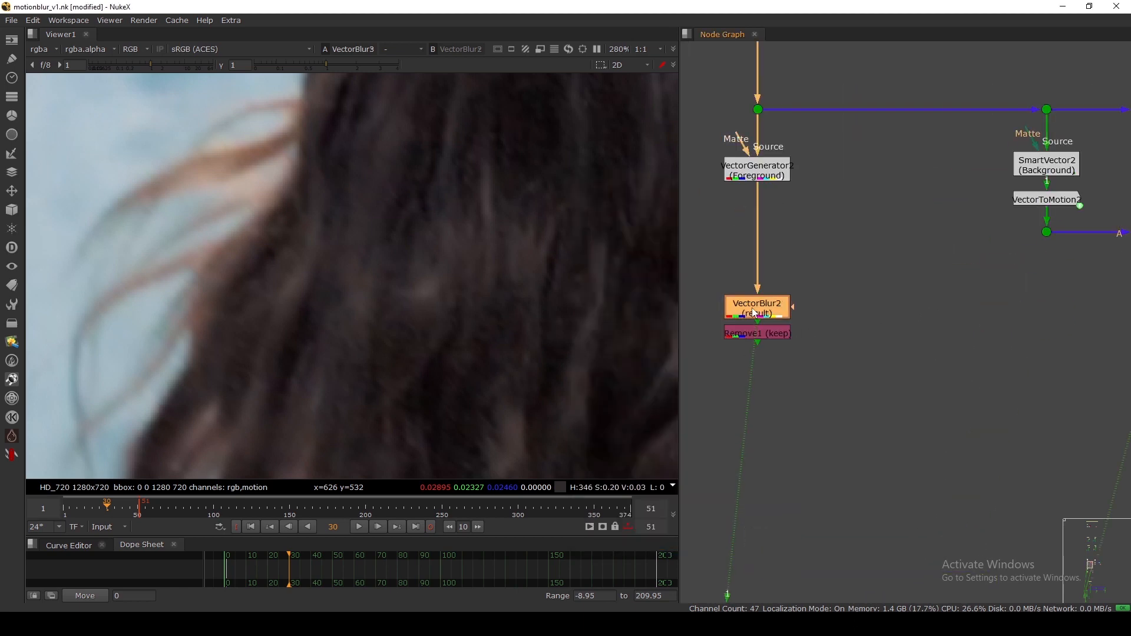
pyautogui.scroll(-3, 753, 310)
pyautogui.moveTo(885, 318); pyautogui.dragTo(784, 329, button='middle')
pyautogui.scroll(3, 852, 318)
pyautogui.click(852, 319)
pyautogui.press('1')
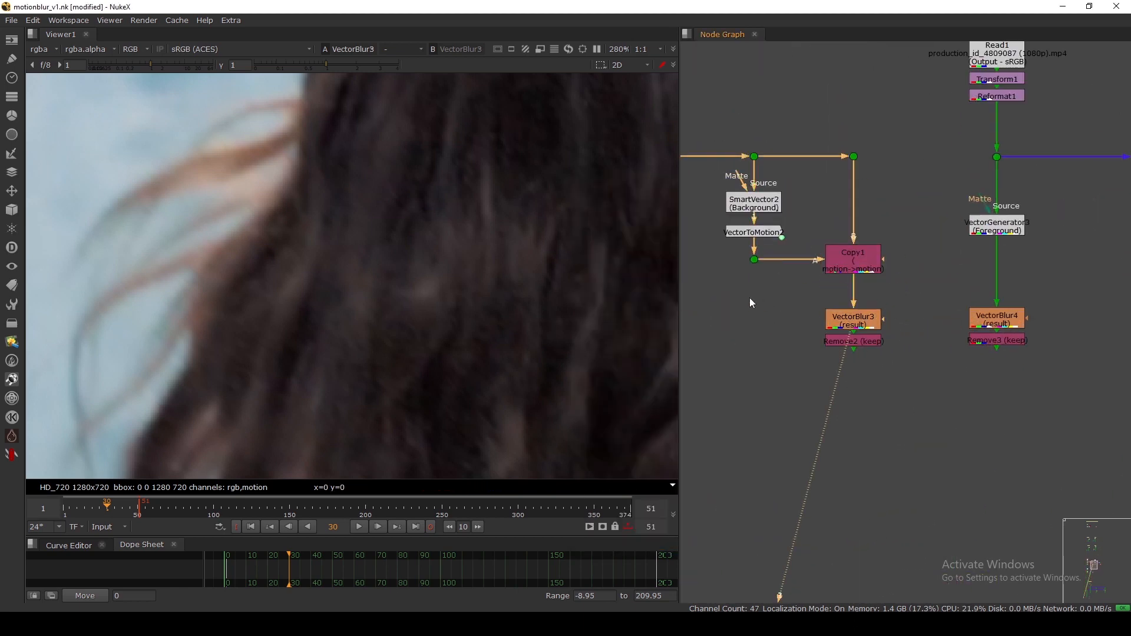
pyautogui.scroll(-4, 757, 296)
pyautogui.scroll(3, 785, 311)
pyautogui.scroll(-4, 783, 304)
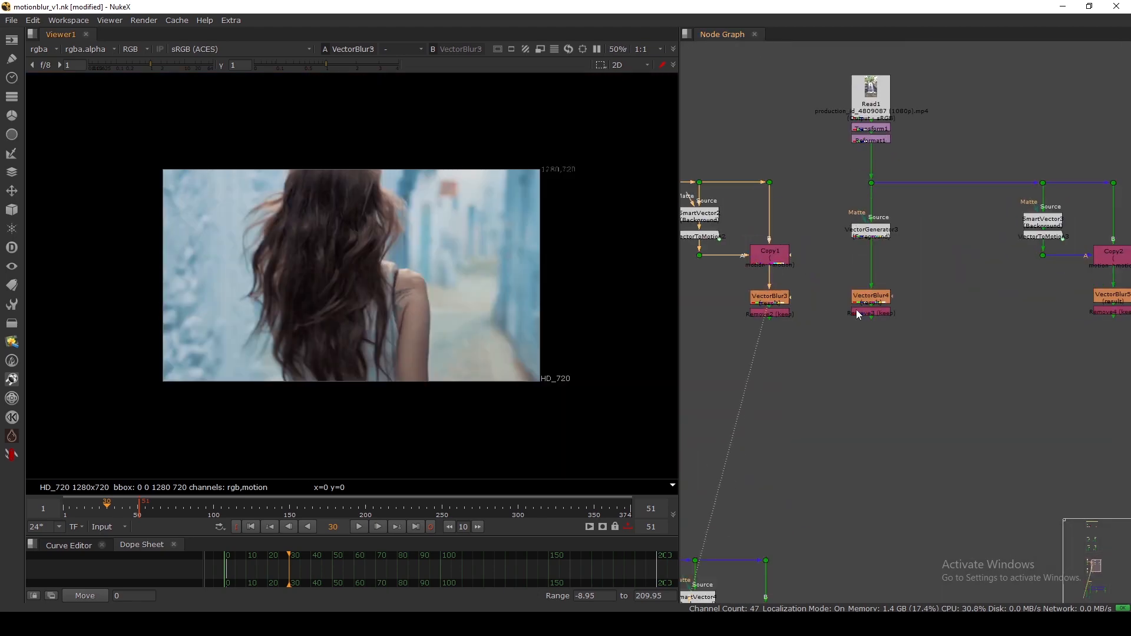
# View the waterfall clip at Dot12, then VectorGenerator3, then the Remove3 result.
pyautogui.moveTo(861, 260); pyautogui.dragTo(831, 300, button='middle')
pyautogui.click(857, 165)
pyautogui.click(852, 234)
pyautogui.press('1')
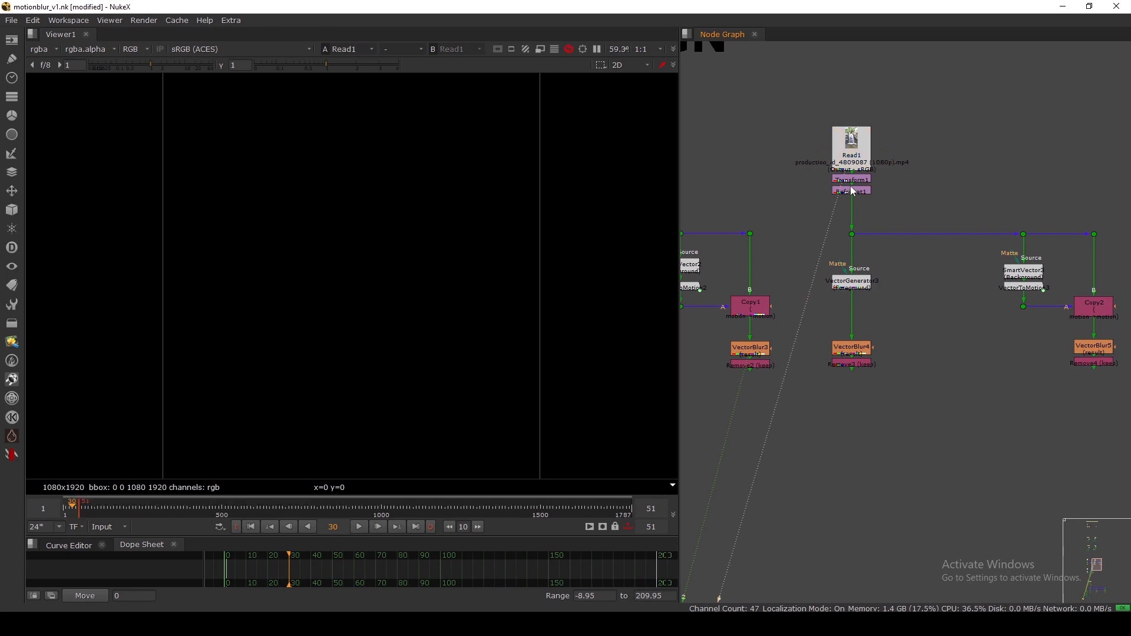
pyautogui.scroll(3, 459, 227)
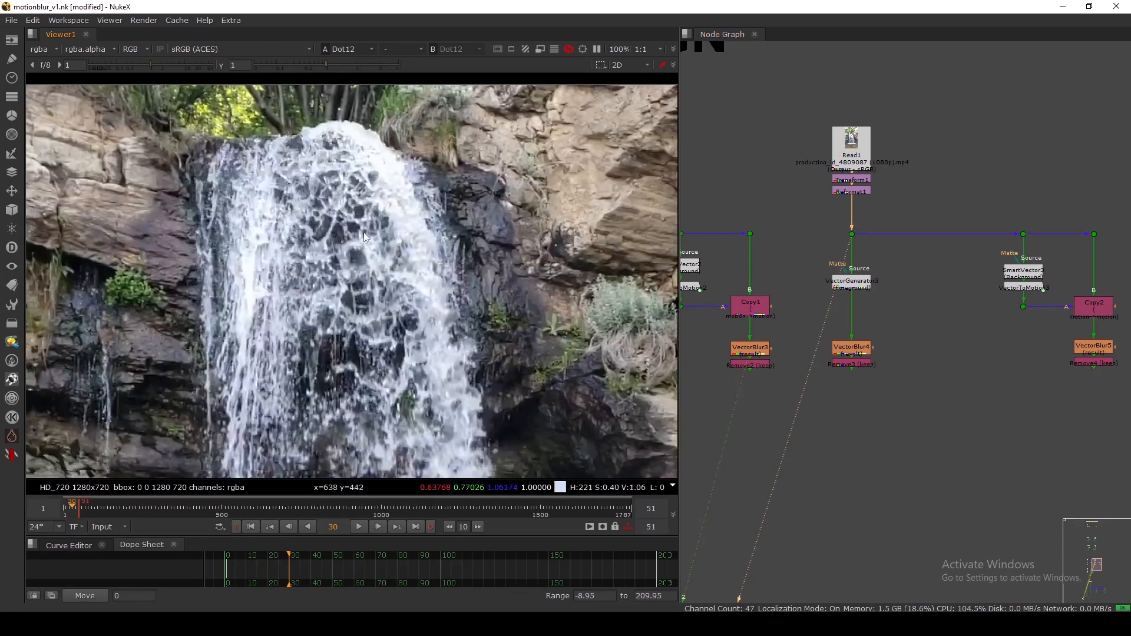
pyautogui.scroll(-1, 357, 256)
pyautogui.click(851, 283)
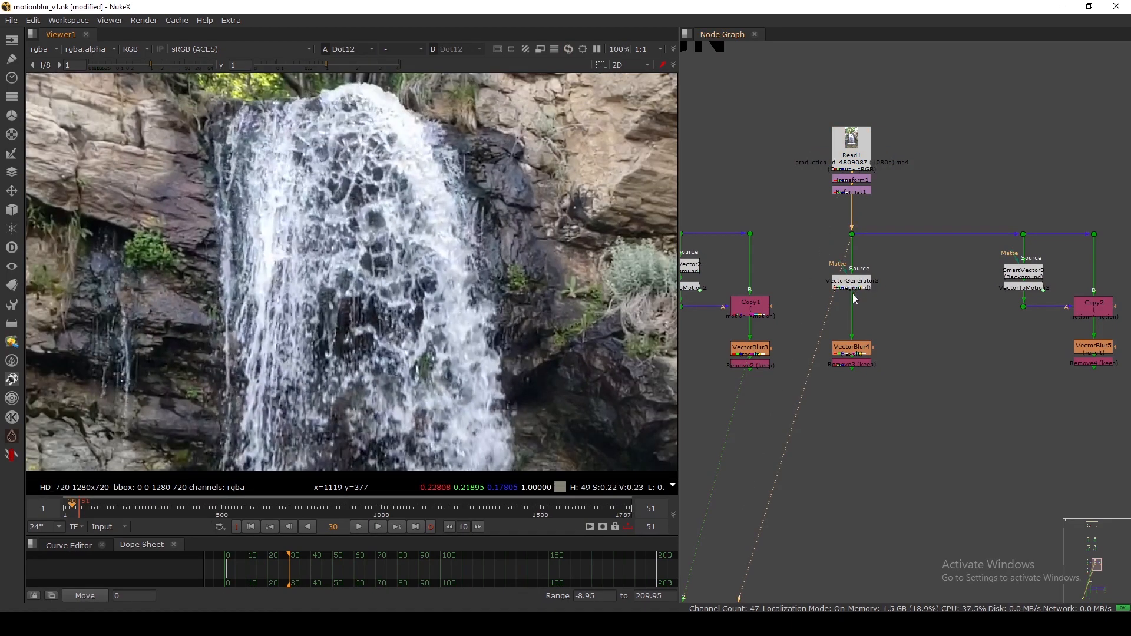
pyautogui.scroll(3, 853, 294)
pyautogui.press('1')
pyautogui.click(854, 404)
pyautogui.press('1')
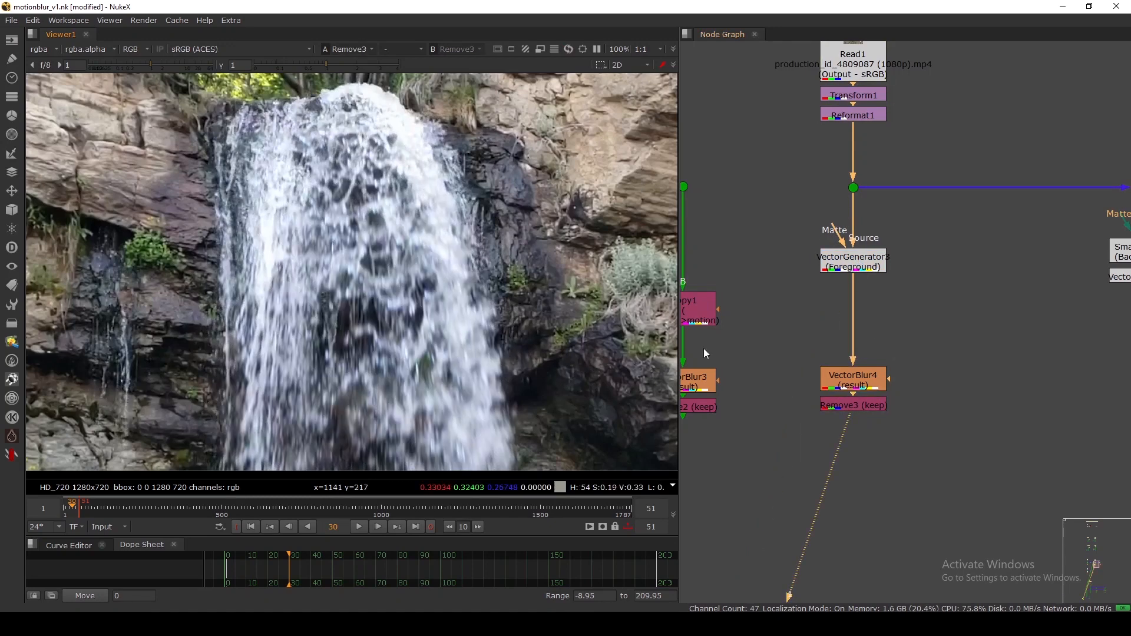
# Toggle VectorBlur4 on and off repeatedly while zooming, ending with it disabled.
pyautogui.click(850, 370)
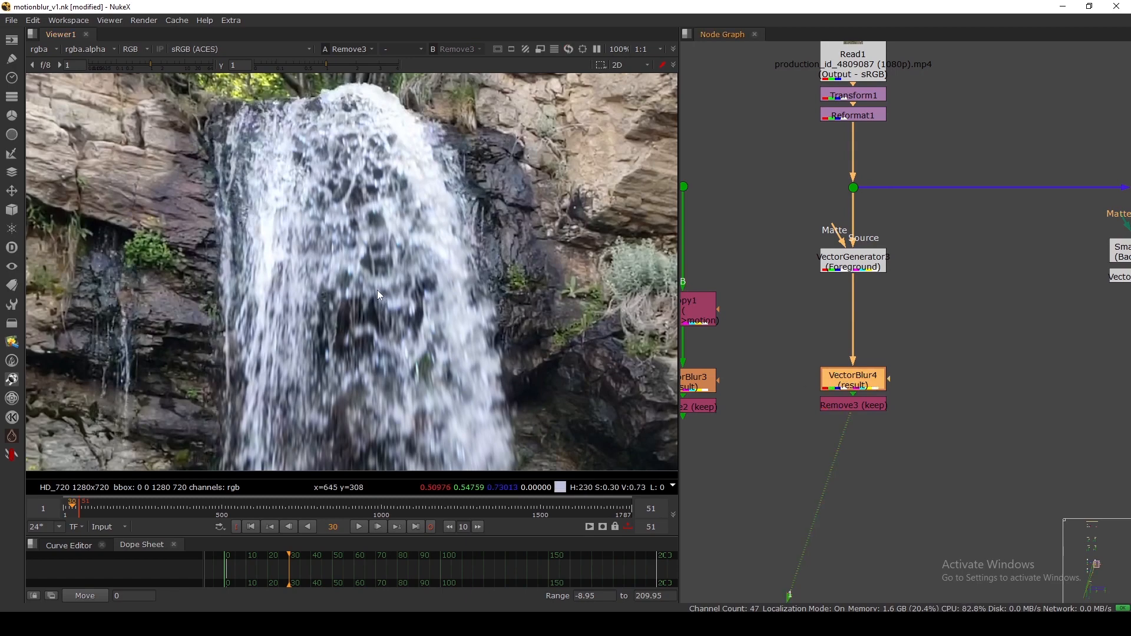
pyautogui.scroll(4, 370, 292)
pyautogui.press('d')
pyautogui.press('d')
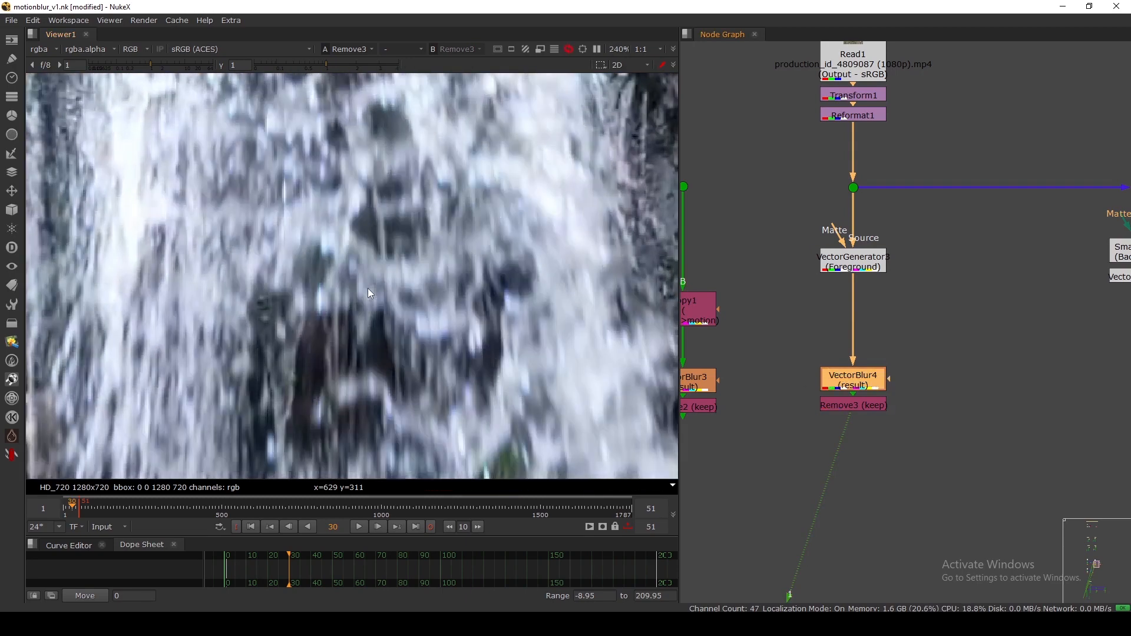
pyautogui.press('f')
pyautogui.press('d')
pyautogui.press('d')
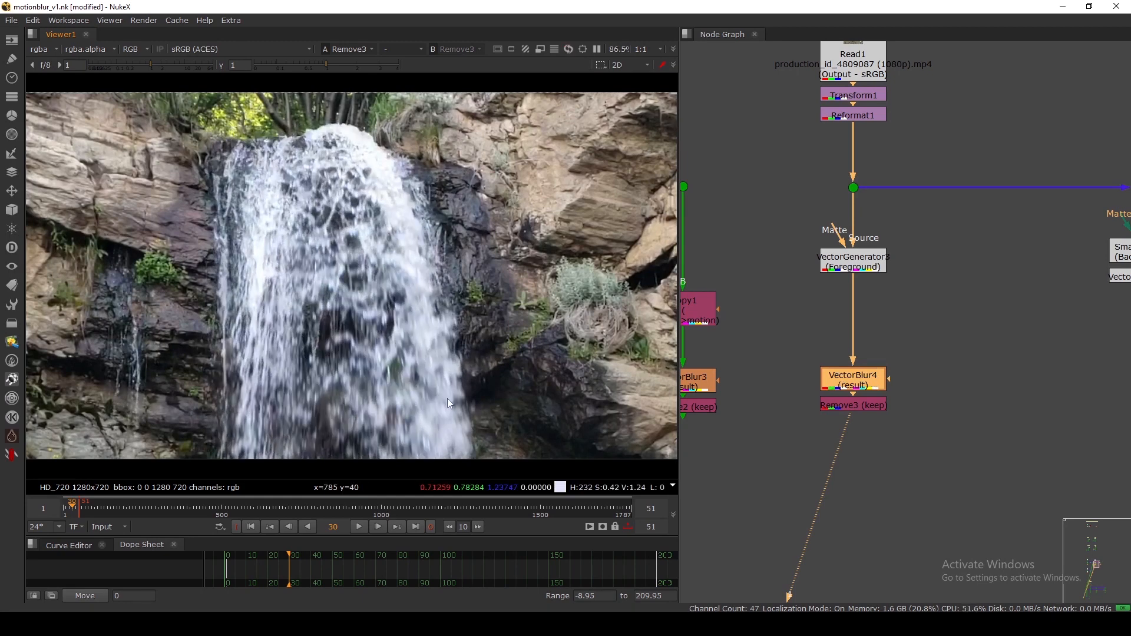
pyautogui.scroll(5, 594, 212)
pyautogui.press('d')
pyautogui.scroll(2, 573, 194)
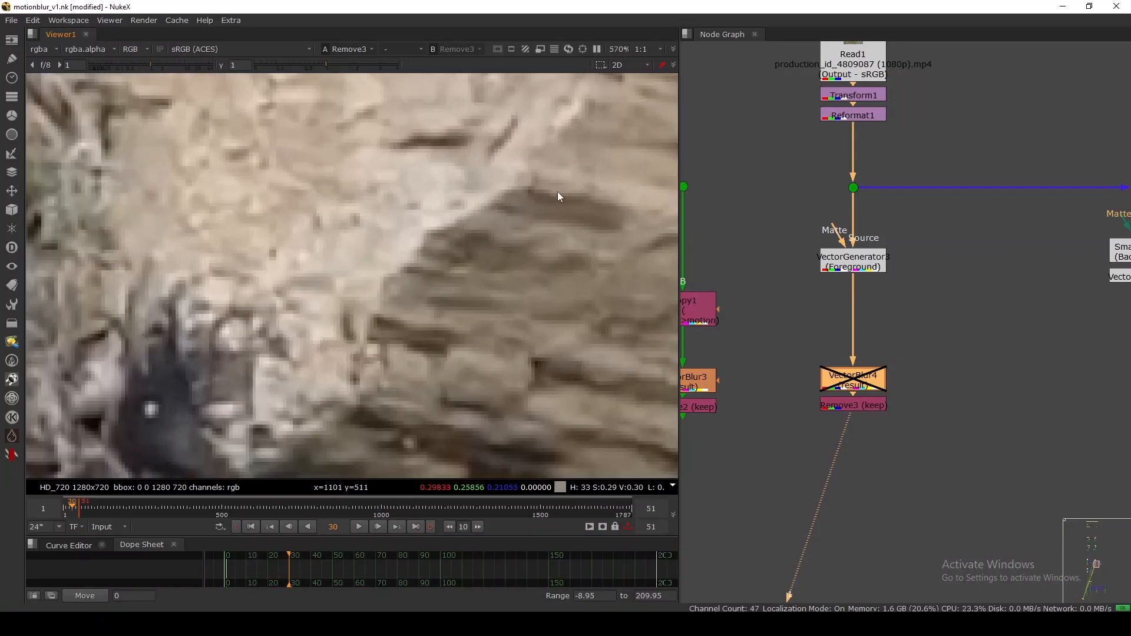
pyautogui.press('d')
pyautogui.press('d')
pyautogui.press('d')
pyautogui.press('d')
pyautogui.press('d')
pyautogui.press('d')
pyautogui.press('d')
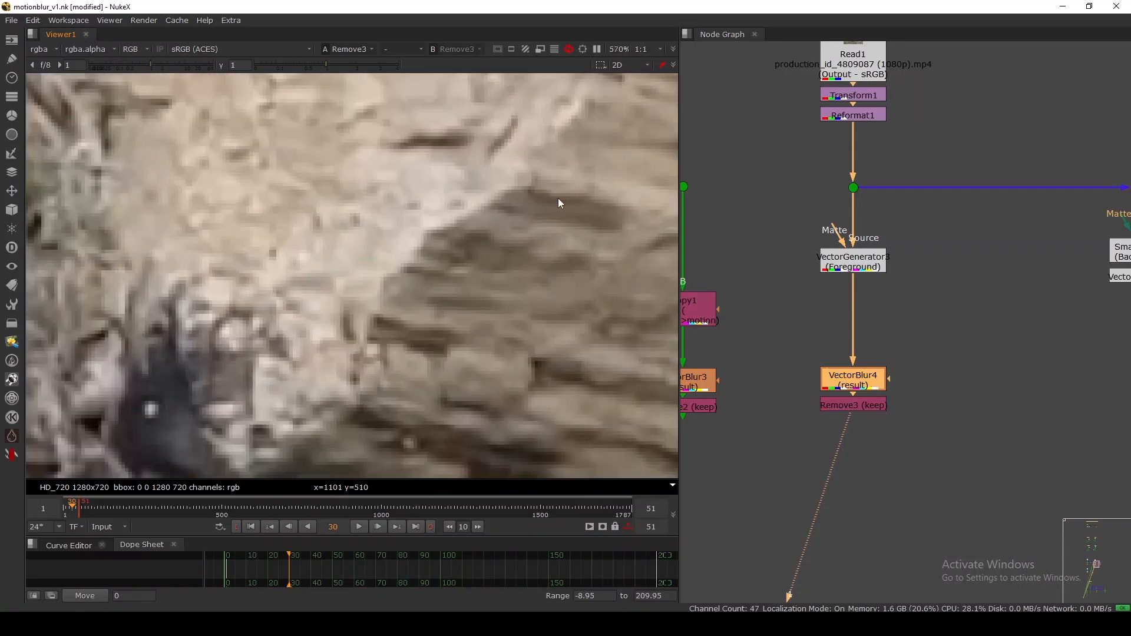
pyautogui.press('f')
pyautogui.scroll(3, 420, 313)
pyautogui.press('d')
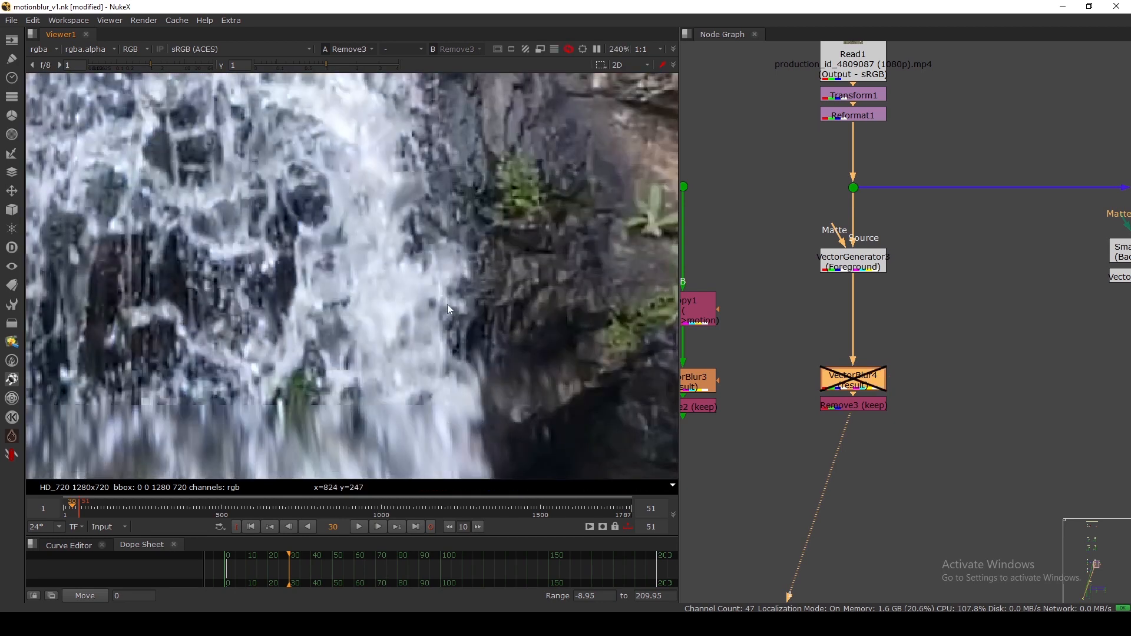
pyautogui.press('d')
pyautogui.press('d')
pyautogui.press('d')
pyautogui.press('d')
pyautogui.press('d')
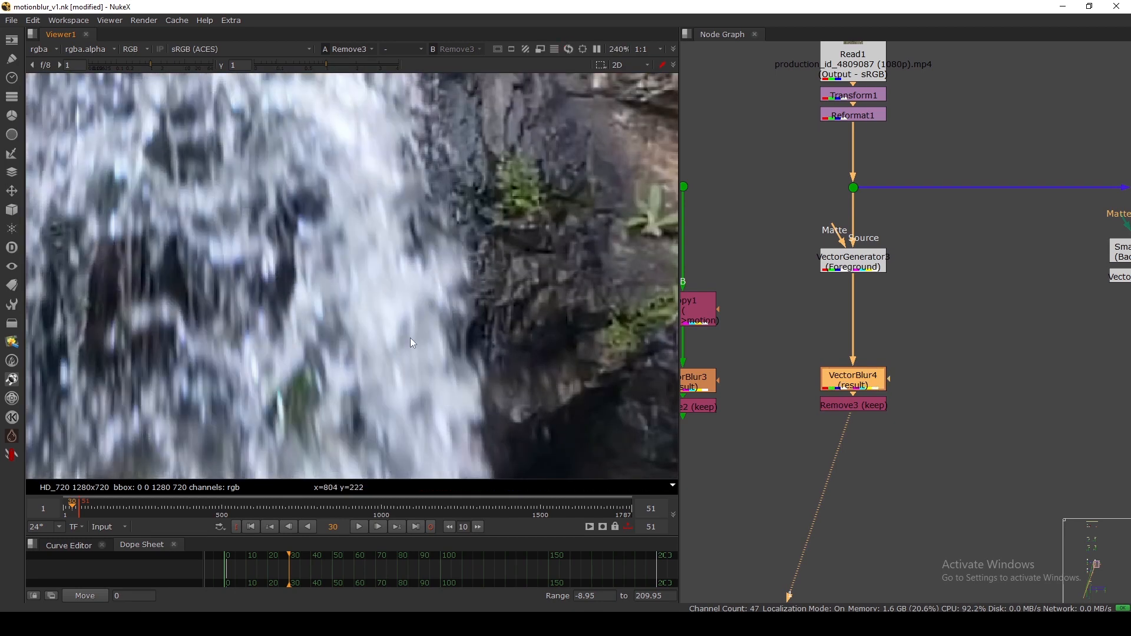
pyautogui.press('d')
# Select VectorGenerator3 and zoom out to show all the vector branches.
pyautogui.scroll(-5, 407, 331)
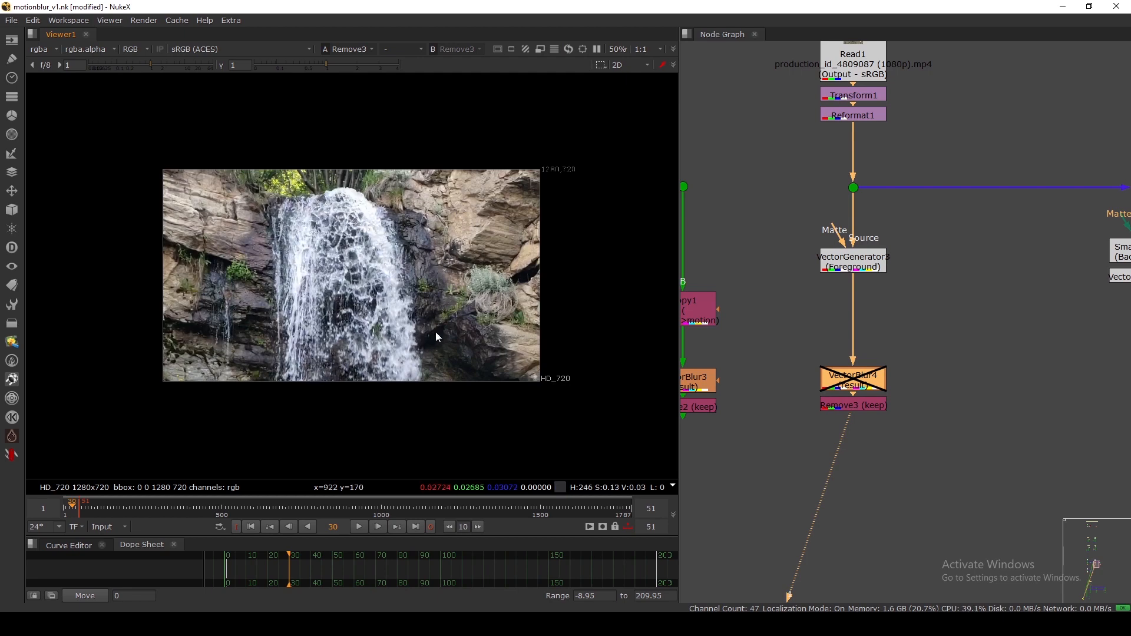
pyautogui.moveTo(850, 266); pyautogui.dragTo(850, 262)
pyautogui.scroll(-3, 848, 258)
pyautogui.moveTo(920, 281); pyautogui.dragTo(897, 291, button='middle')
pyautogui.scroll(-1, 924, 287)
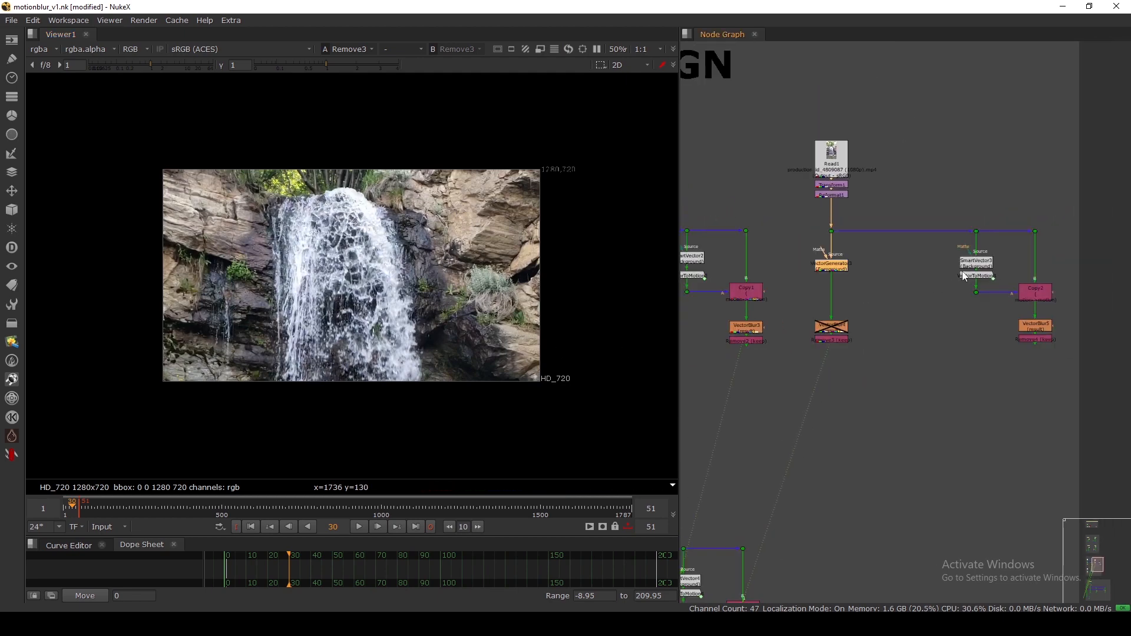
# Re-enable the disabled VectorBlur4 node and fit the waterfall frame in view.
pyautogui.click(973, 263)
pyautogui.click(831, 330)
pyautogui.press('d')
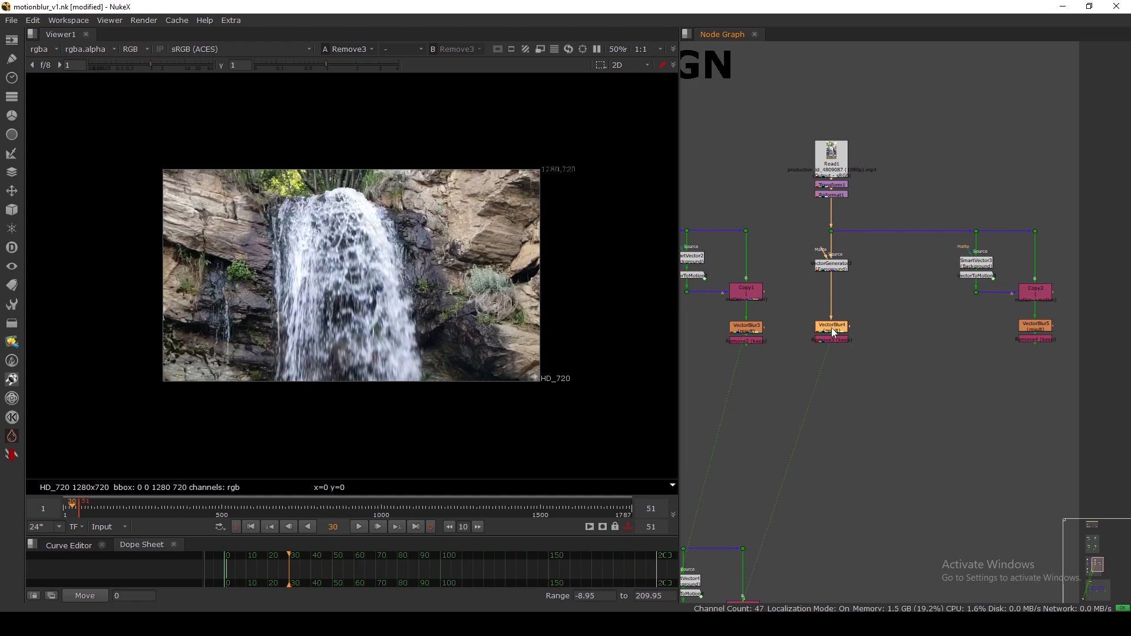
pyautogui.scroll(6, 387, 278)
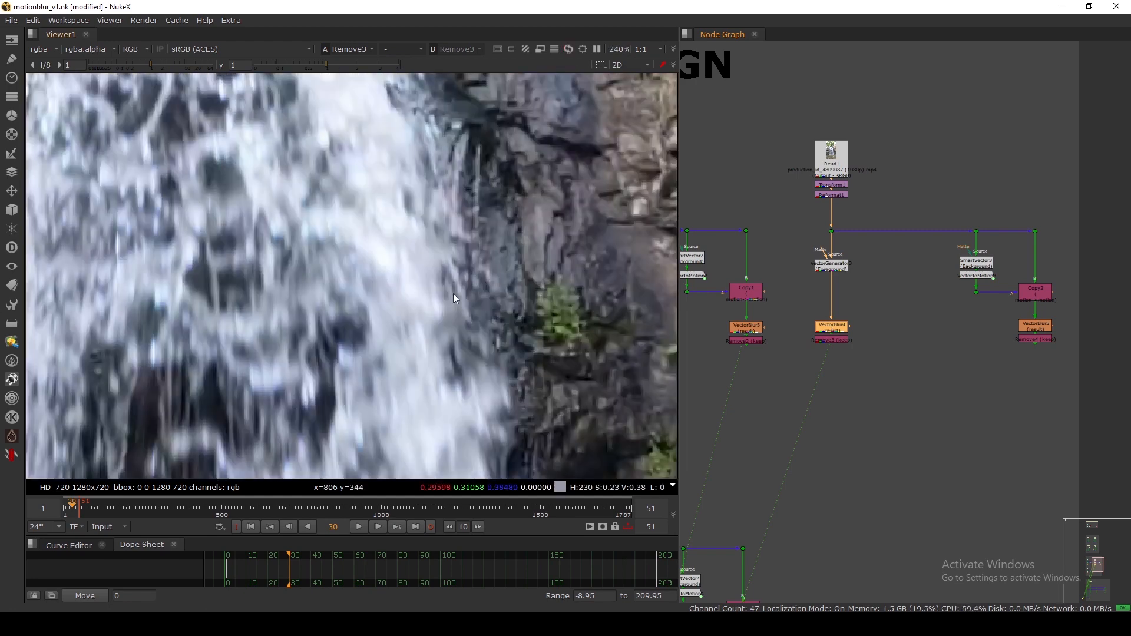
pyautogui.press('f')
pyautogui.scroll(1, 808, 347)
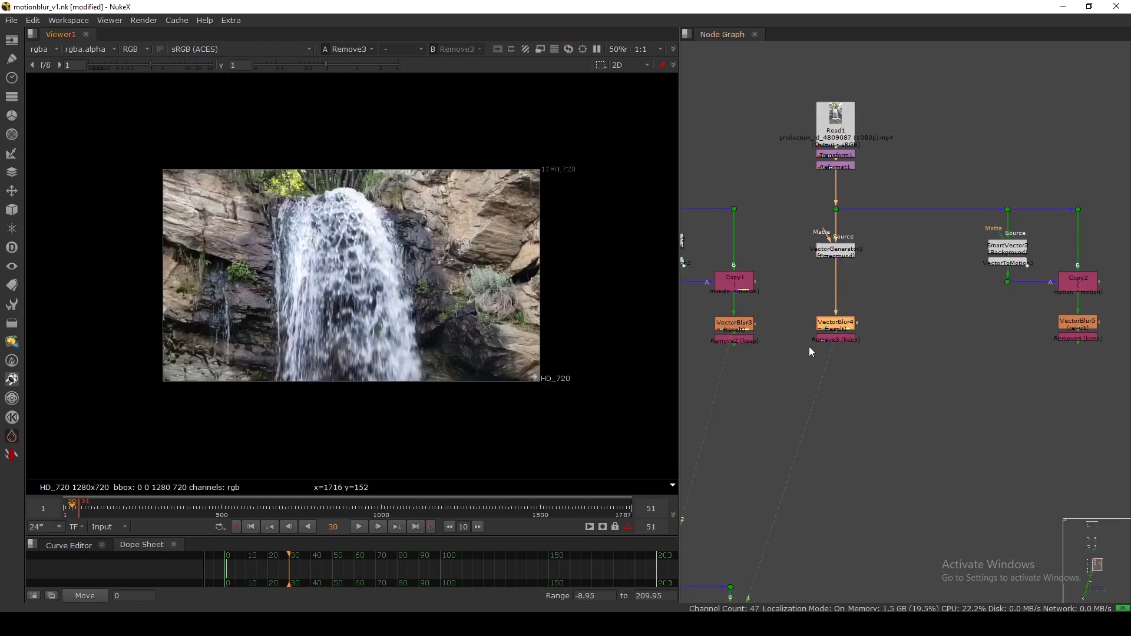
pyautogui.scroll(2, 809, 346)
pyautogui.moveTo(807, 166); pyautogui.dragTo(911, 237)
pyautogui.moveTo(912, 251); pyautogui.dragTo(853, 261, button='middle')
# View the VectorBlur4, Copy2 and VectorBlur5 outputs in turn to compare the blurred waterfall.
pyautogui.click(805, 327)
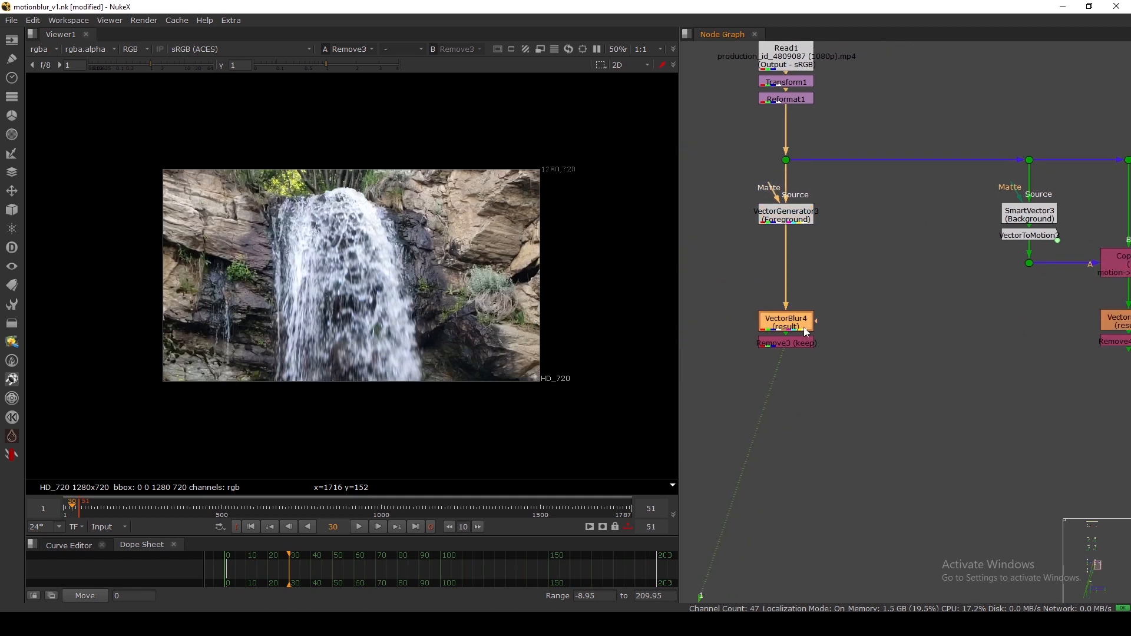
pyautogui.press('1')
pyautogui.scroll(-3, 839, 337)
pyautogui.scroll(5, 953, 305)
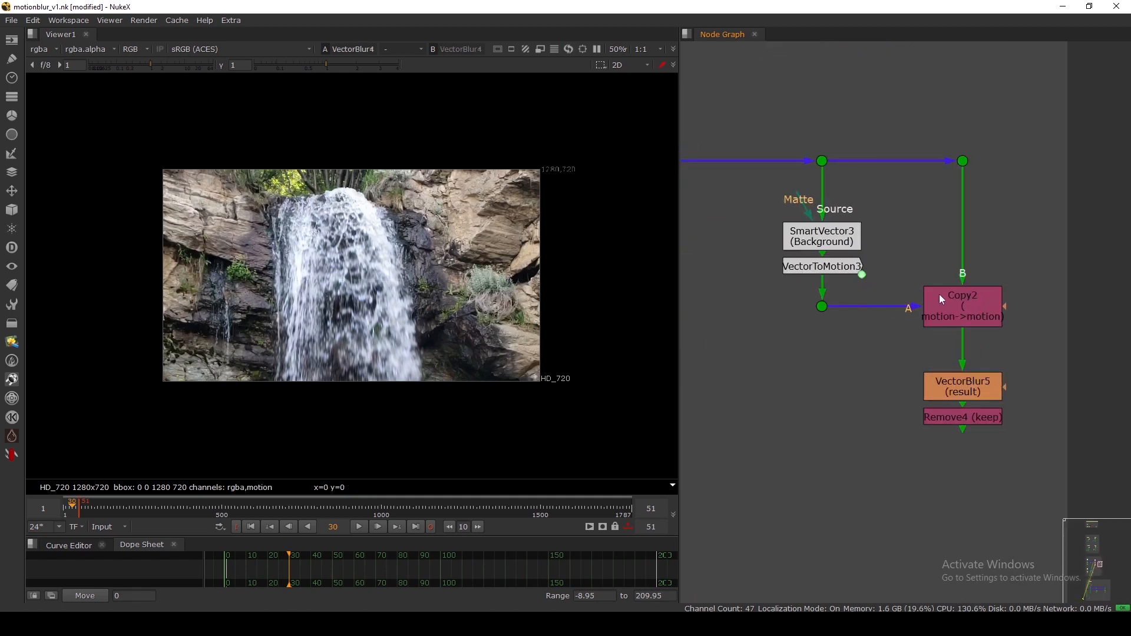
pyautogui.click(950, 306)
pyautogui.press('1')
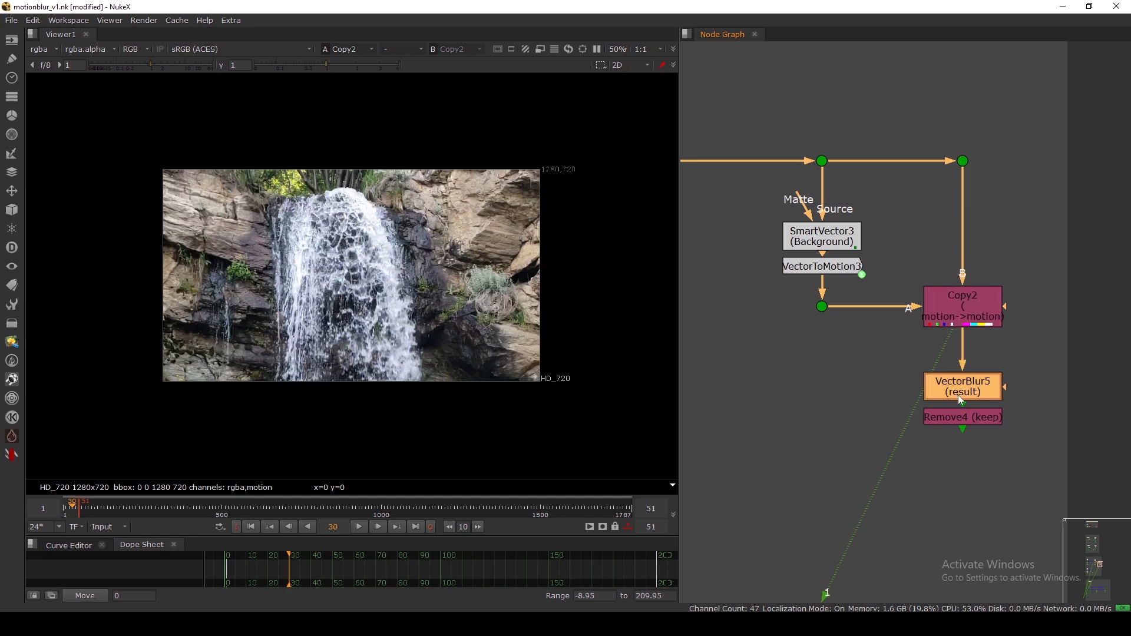
pyautogui.click(961, 394)
pyautogui.press('1')
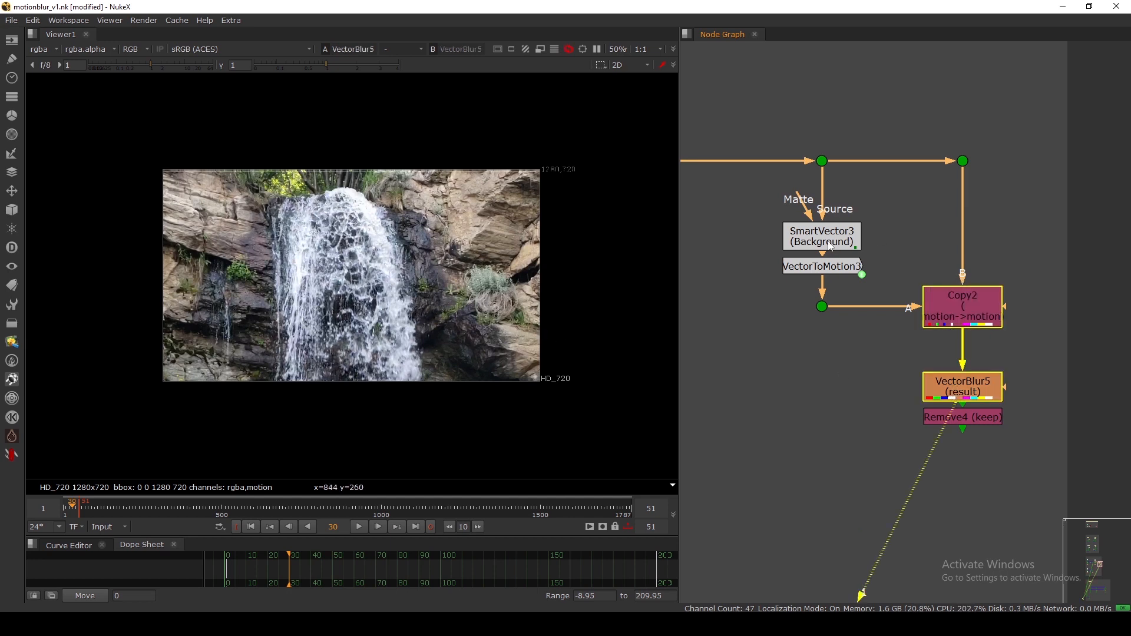
# Check the SmartVector3, VectorToMotion3 and Copy2 nodes, then show VectorBlur4 on viewer input 2.
pyautogui.moveTo(828, 242); pyautogui.dragTo(828, 237)
pyautogui.moveTo(735, 187); pyautogui.dragTo(855, 269)
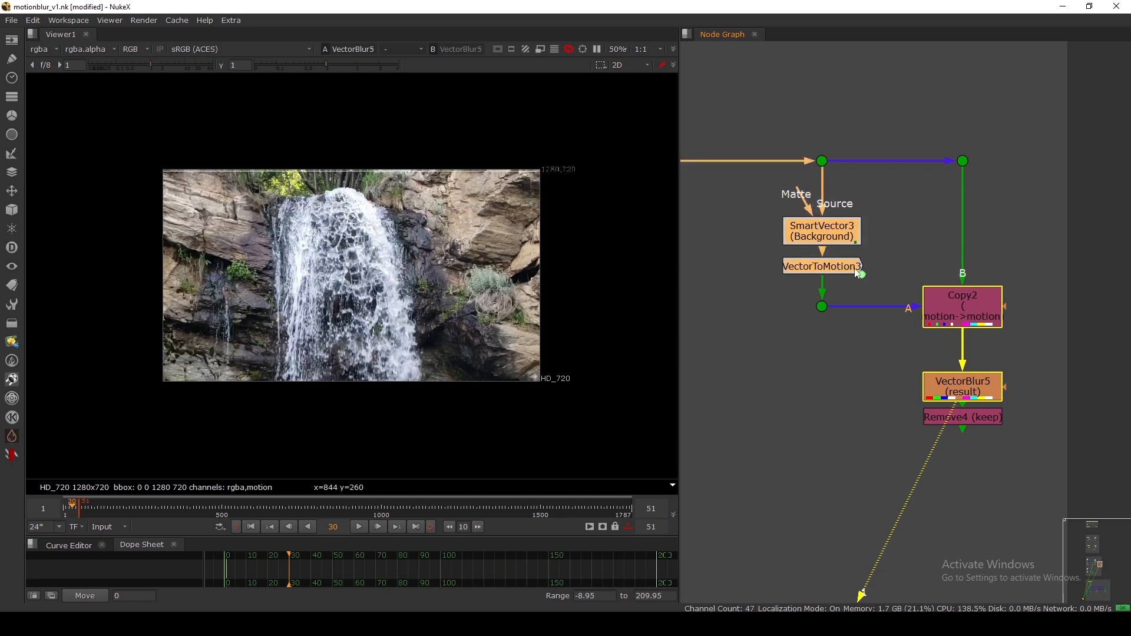
pyautogui.click(963, 312)
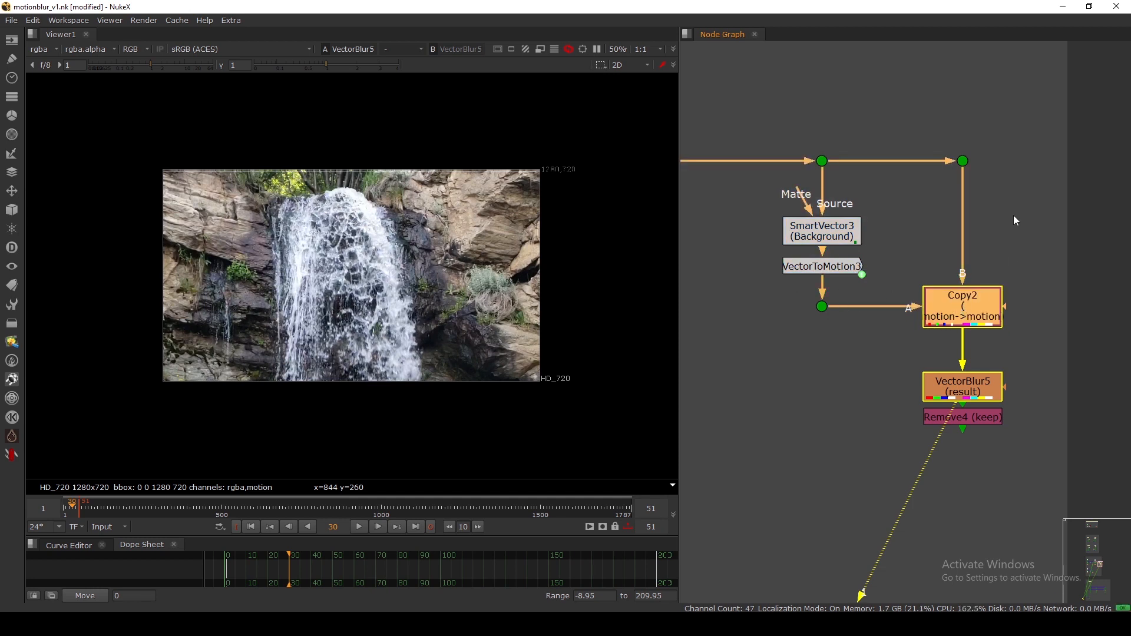
pyautogui.click(936, 239)
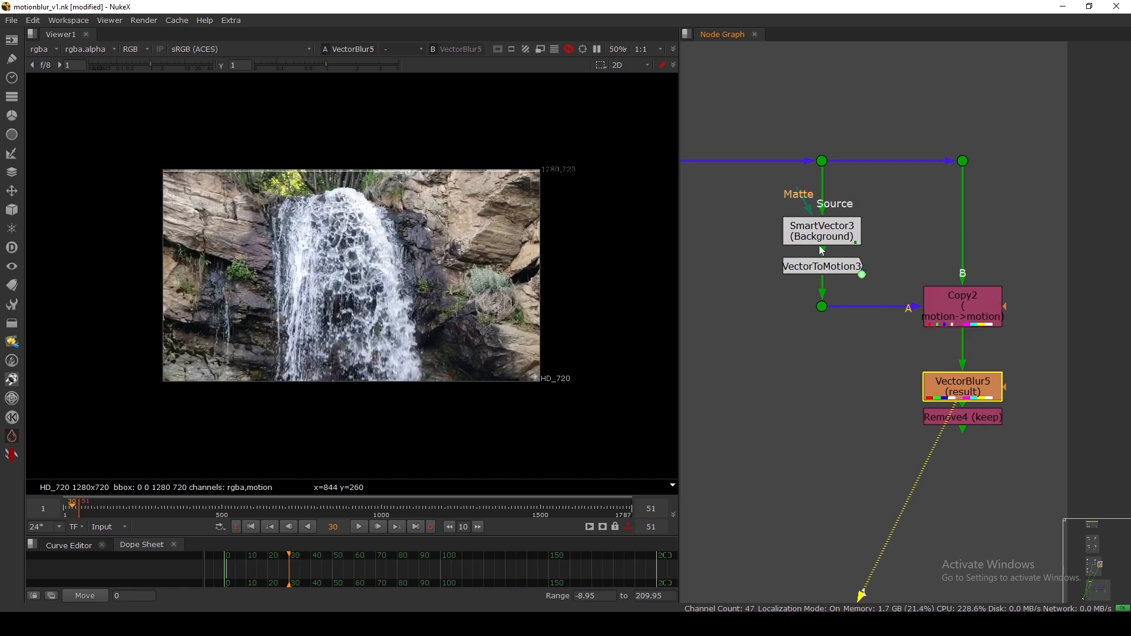
pyautogui.moveTo(822, 235); pyautogui.dragTo(820, 228)
pyautogui.scroll(-4, 863, 218)
pyautogui.press('f')
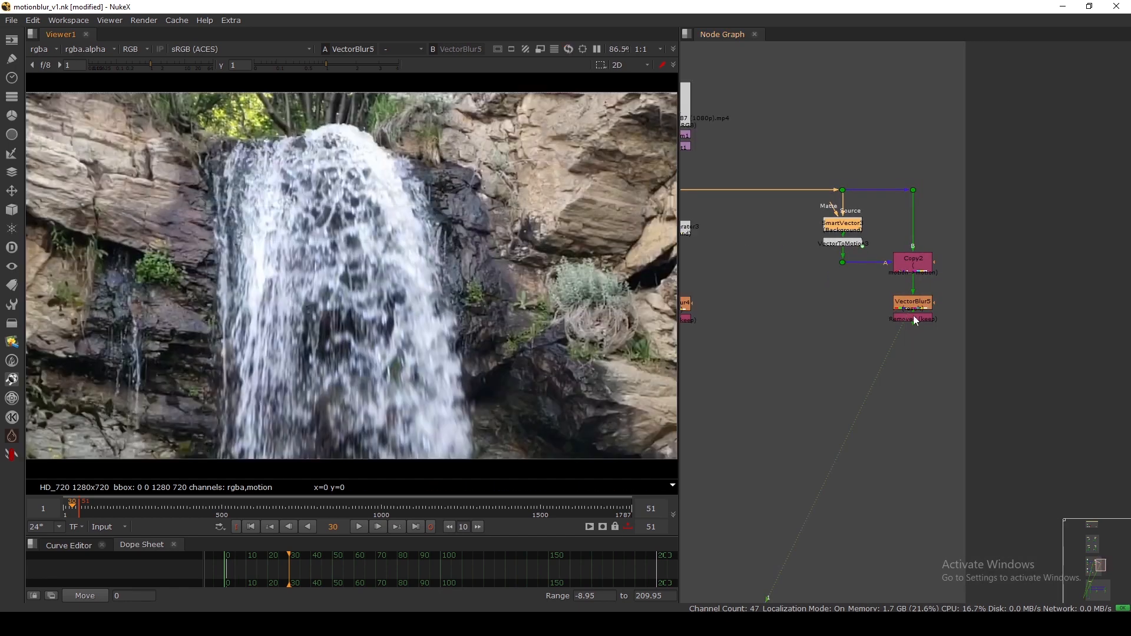
pyautogui.click(818, 313)
pyautogui.moveTo(818, 312); pyautogui.dragTo(928, 304, button='middle')
pyautogui.press('2')
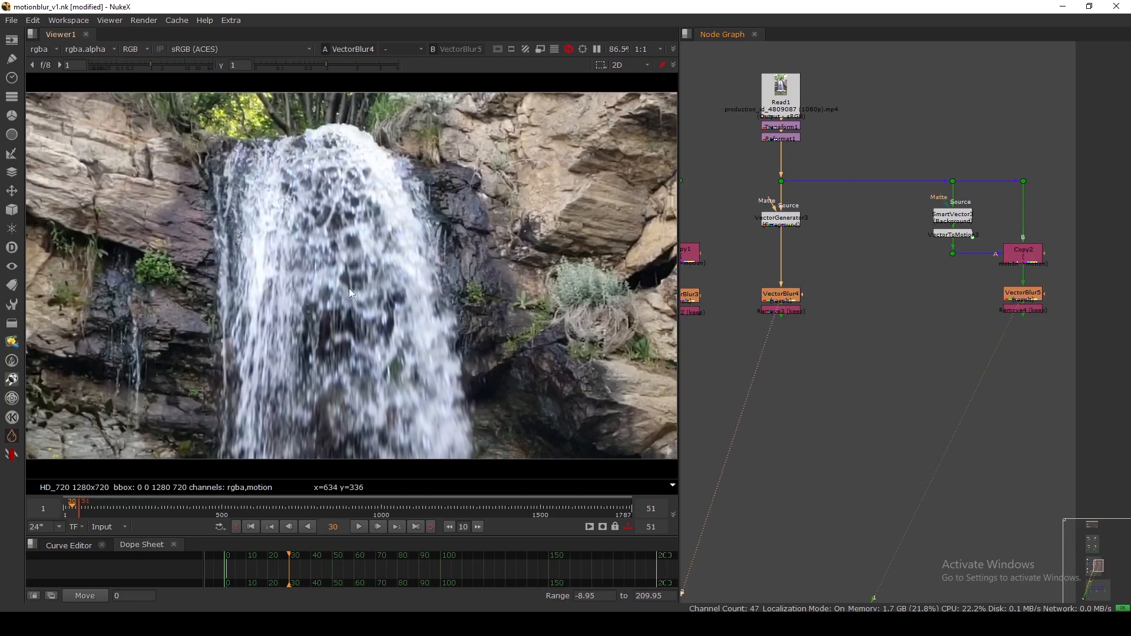
pyautogui.scroll(-6, 772, 310)
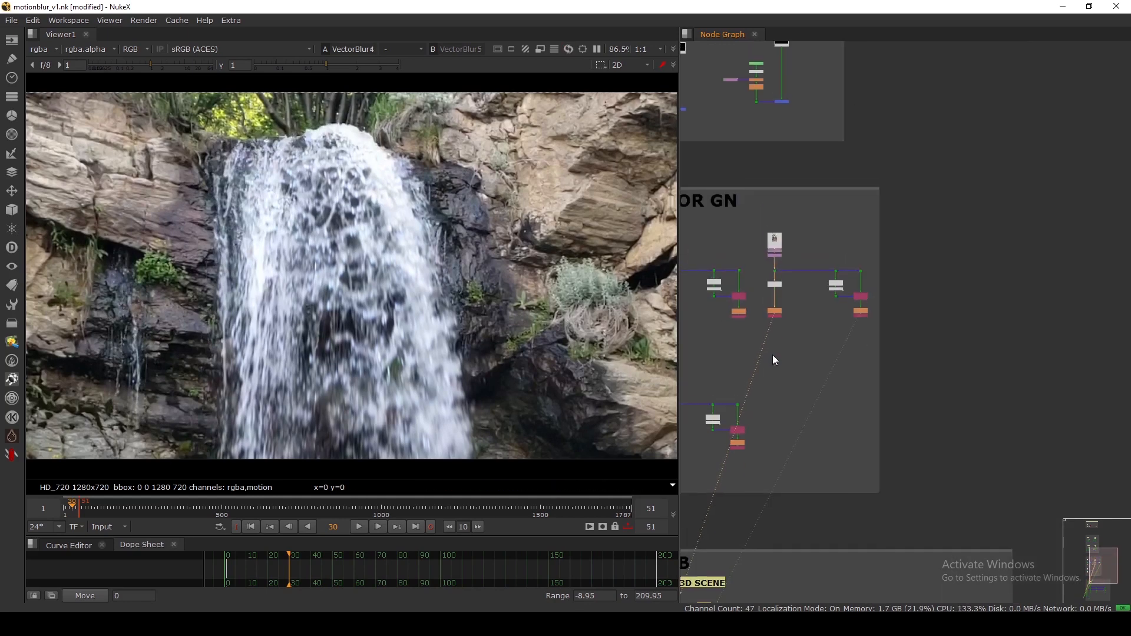
pyautogui.scroll(5, 830, 314)
# View the Read2 desert shot fitted in the viewer and stop playback.
pyautogui.click(796, 231)
pyautogui.press('1')
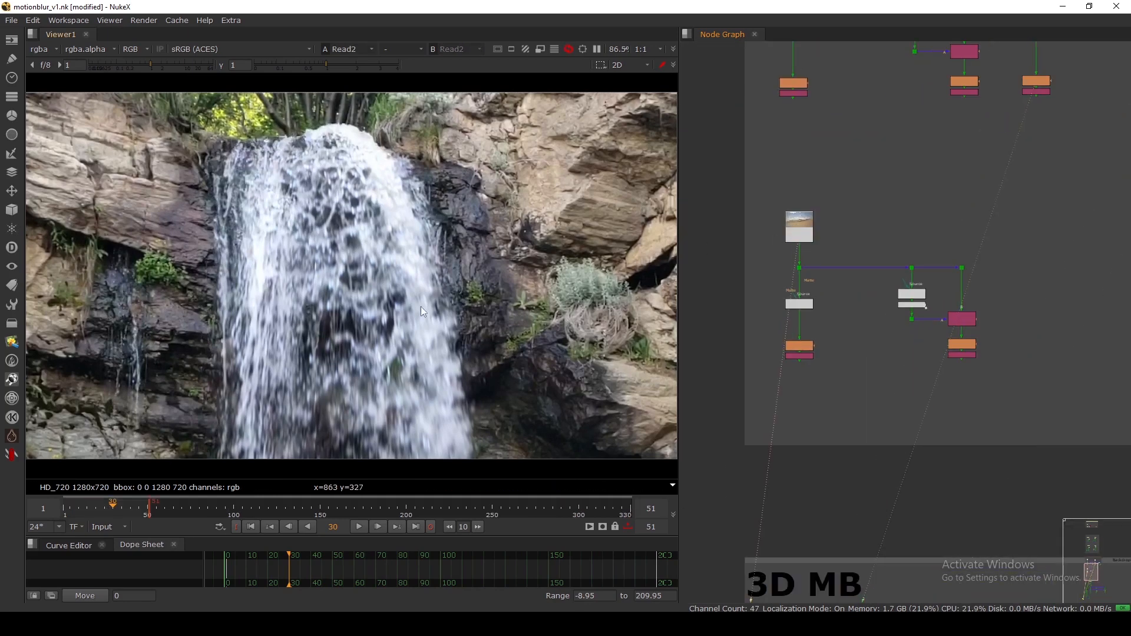
pyautogui.press('-')
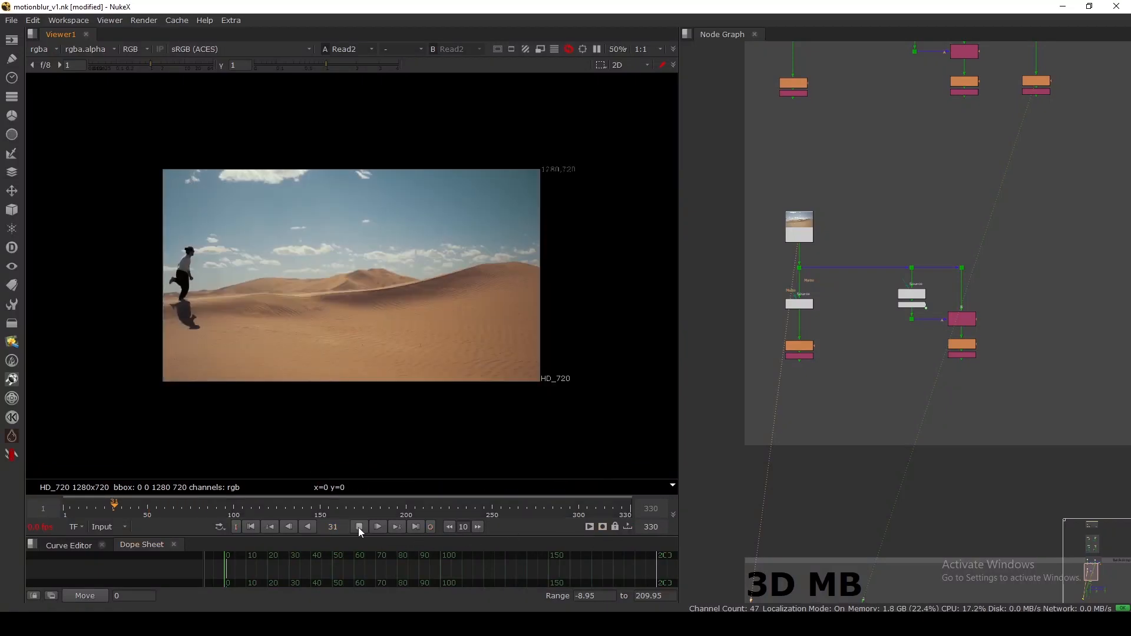
pyautogui.click(359, 527)
# Step through the clip in ten-frame jumps, then go back ten frames to frame 233.
pyautogui.click(477, 526)
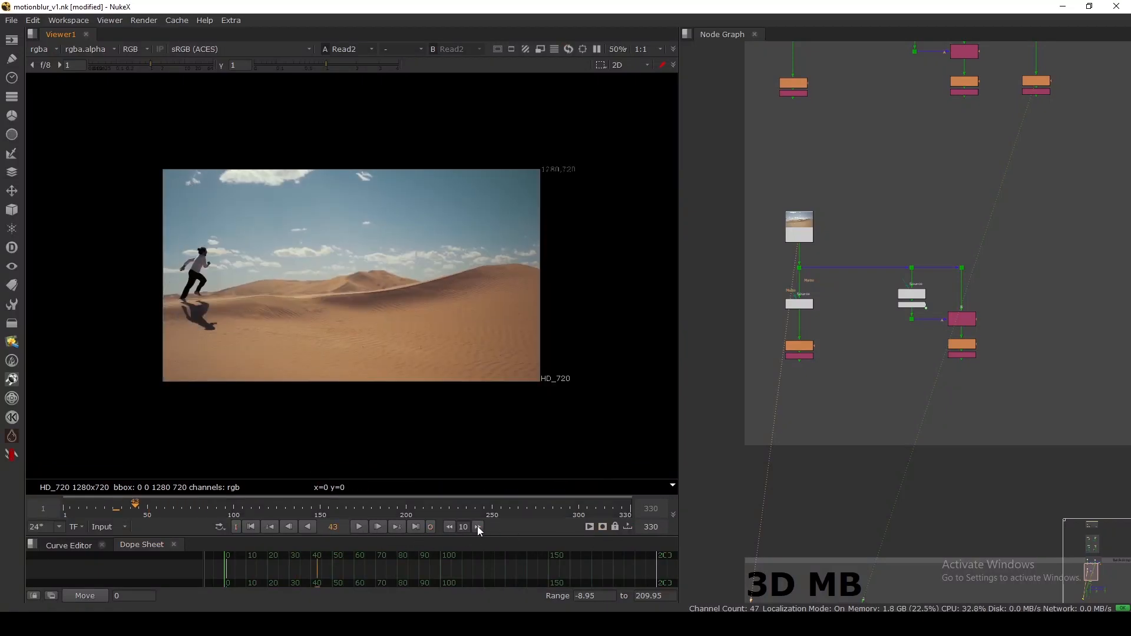
pyautogui.click(477, 526)
pyautogui.click(477, 526)
pyautogui.click(477, 527)
pyautogui.click(478, 526)
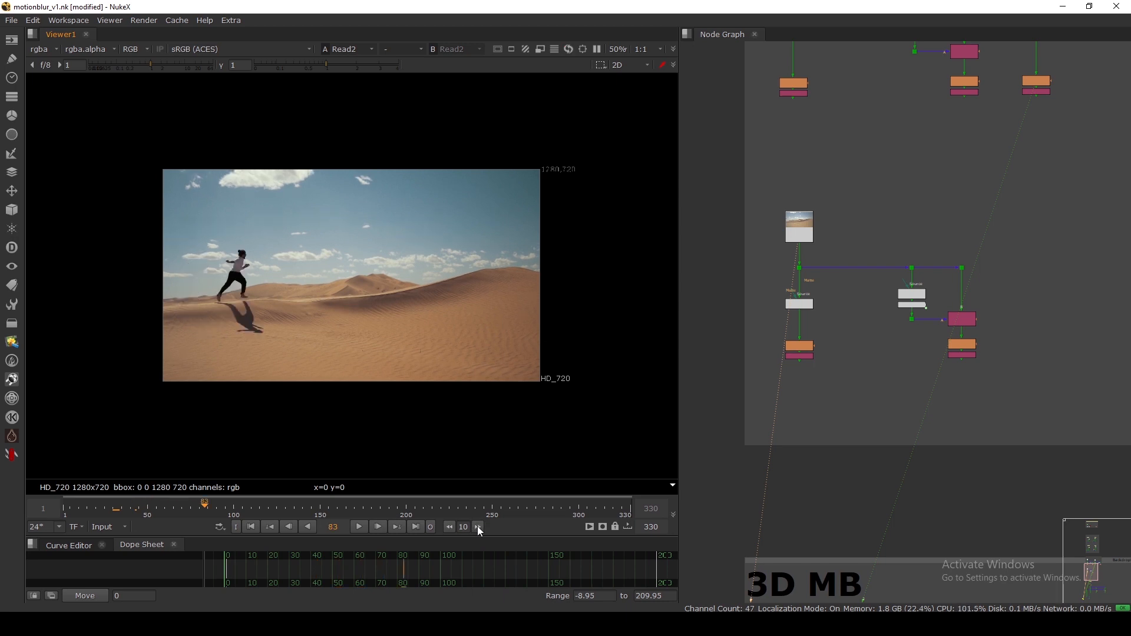
pyautogui.click(478, 527)
pyautogui.press('f')
pyautogui.click(477, 526)
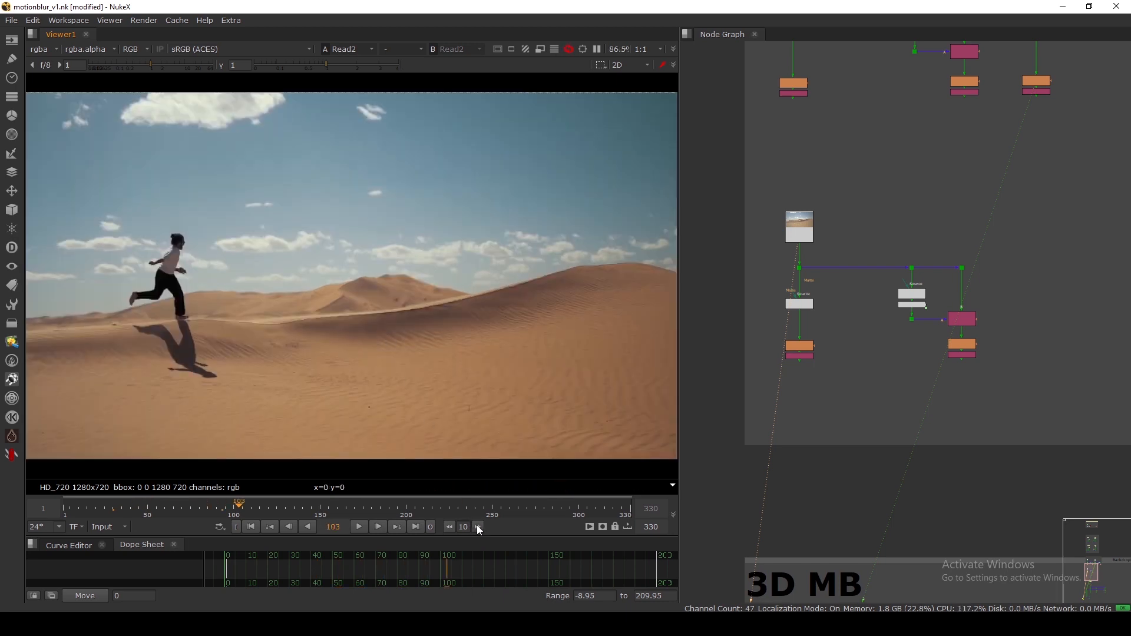
pyautogui.click(477, 527)
pyautogui.click(477, 526)
pyautogui.click(479, 527)
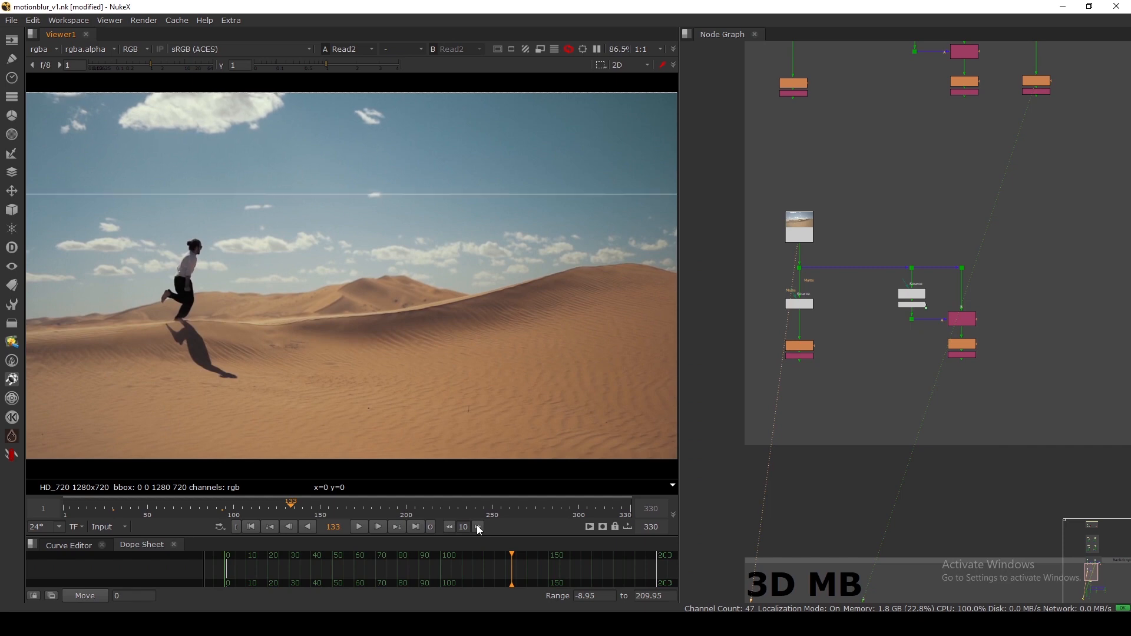
pyautogui.click(479, 527)
pyautogui.click(478, 526)
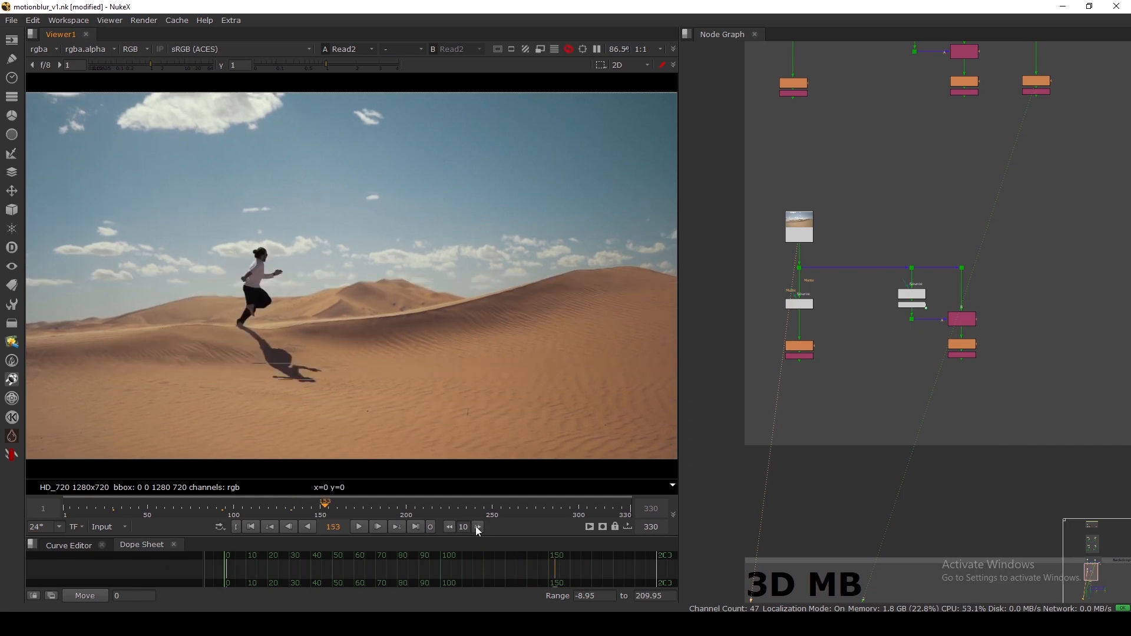
pyautogui.click(478, 527)
pyautogui.click(479, 527)
pyautogui.click(478, 526)
pyautogui.click(478, 526)
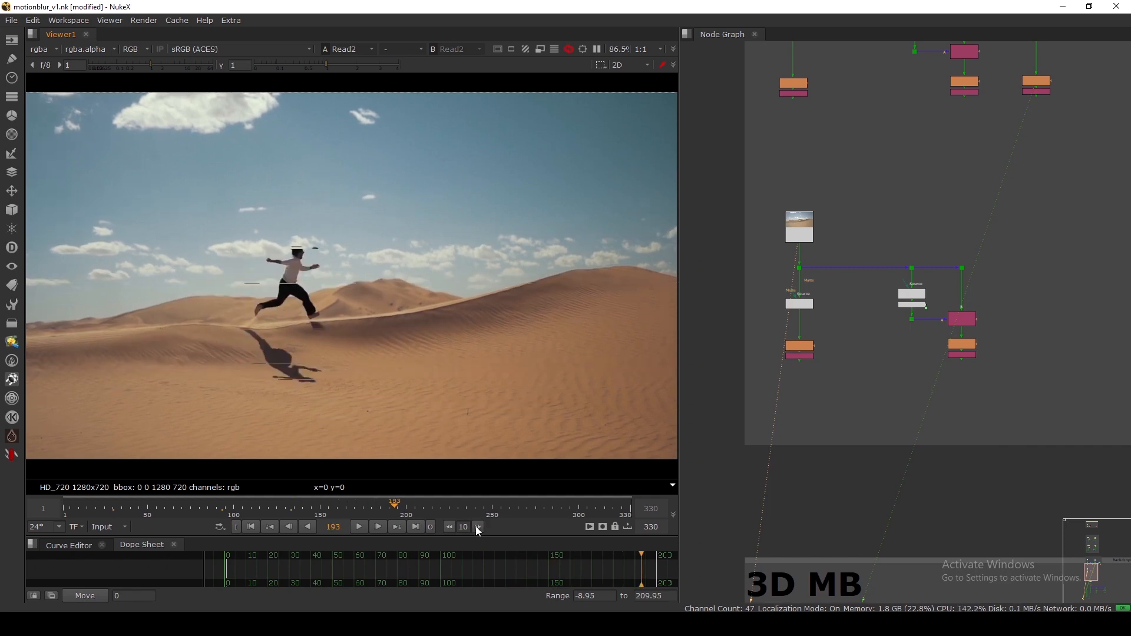
pyautogui.click(478, 526)
pyautogui.click(478, 526)
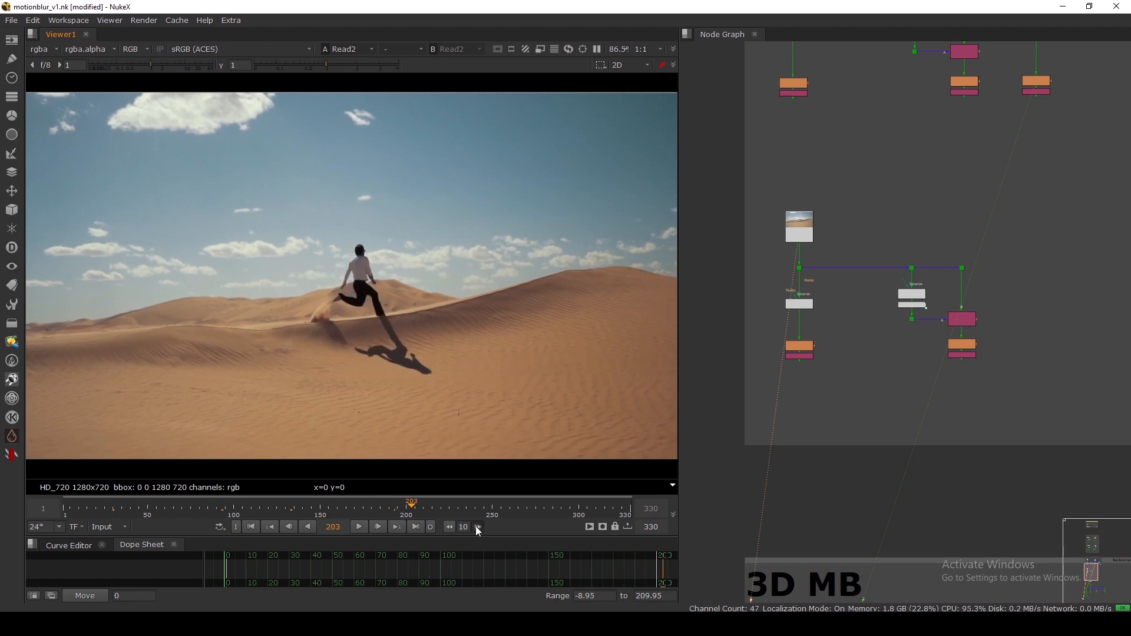
pyautogui.click(478, 526)
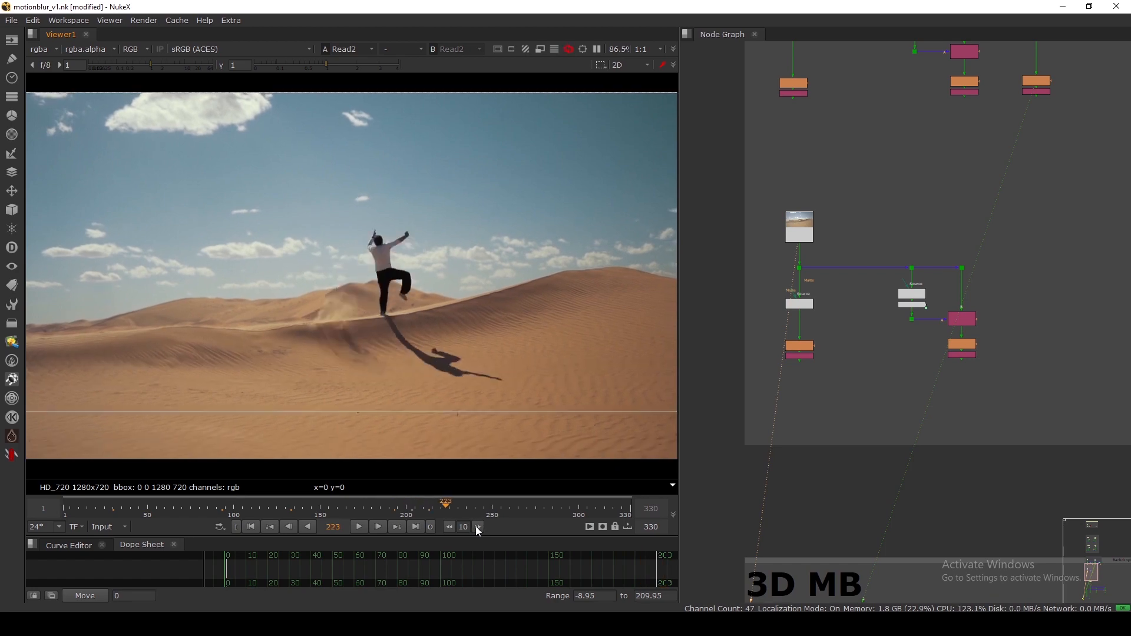
pyautogui.click(478, 526)
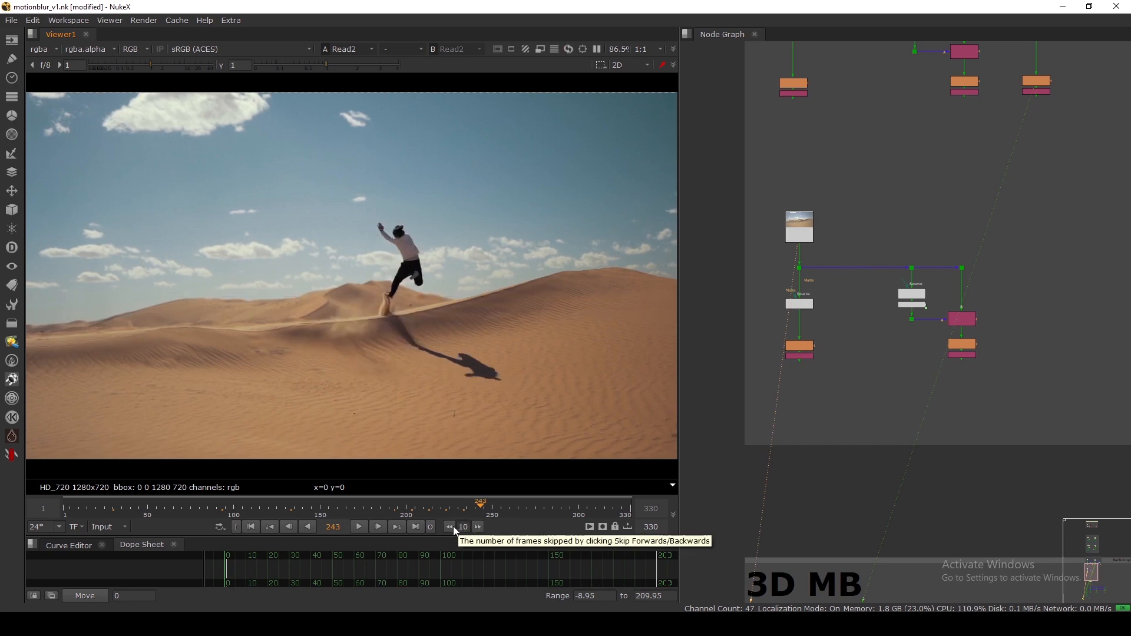
pyautogui.click(450, 526)
pyautogui.scroll(2, 391, 307)
pyautogui.scroll(4, 801, 308)
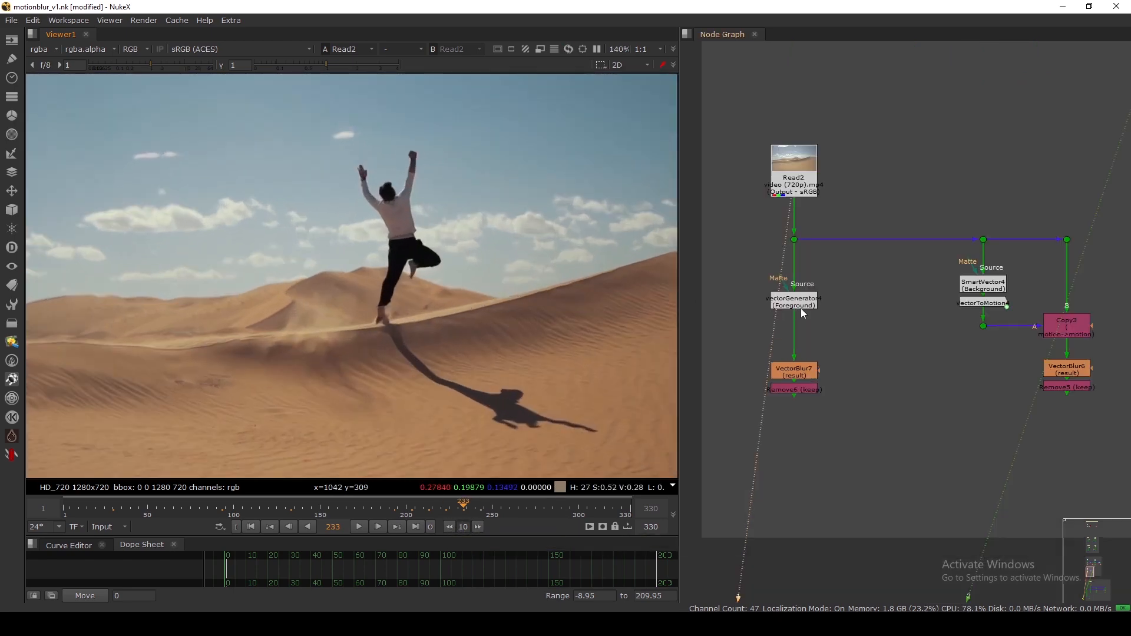
# View the VectorGenerator4 and Remove6 outputs.
pyautogui.click(794, 305)
pyautogui.press('1')
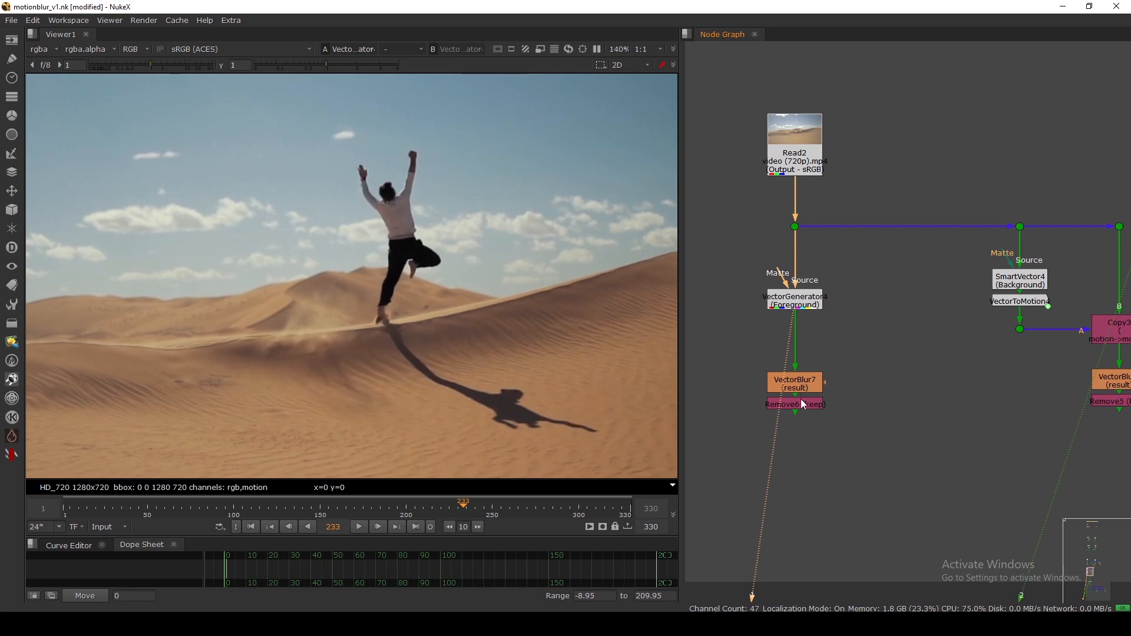
pyautogui.click(800, 405)
pyautogui.press('1')
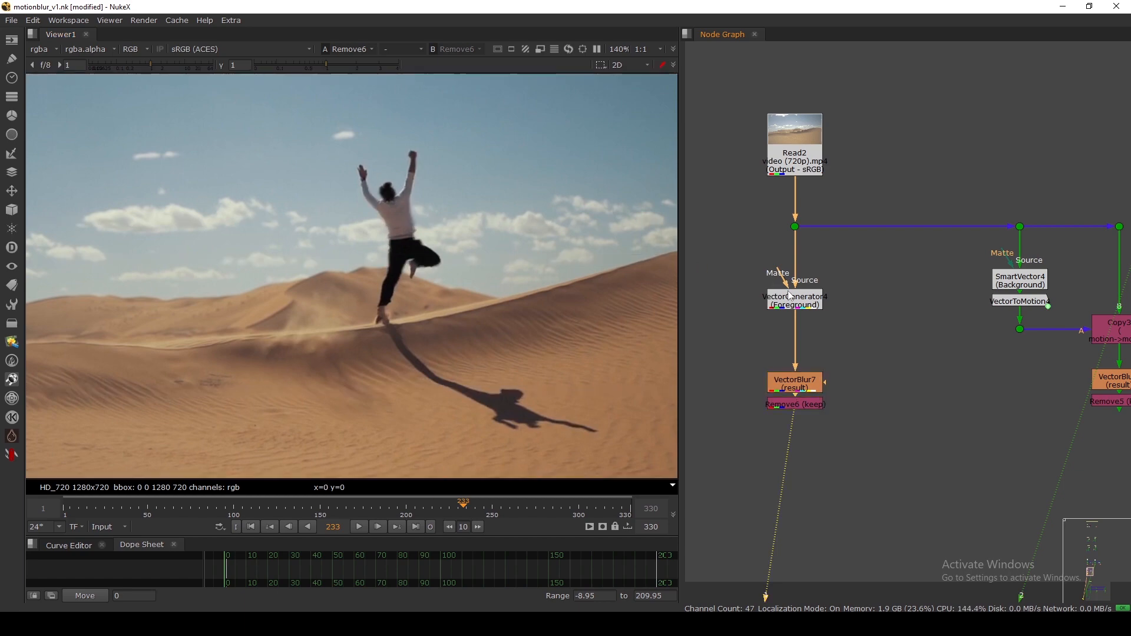
# Create a MotionBlur node via 'mot' and connect its Source input to the Read2 footage dot.
pyautogui.click(913, 310)
pyautogui.press('Tab')
pyautogui.write('mot')
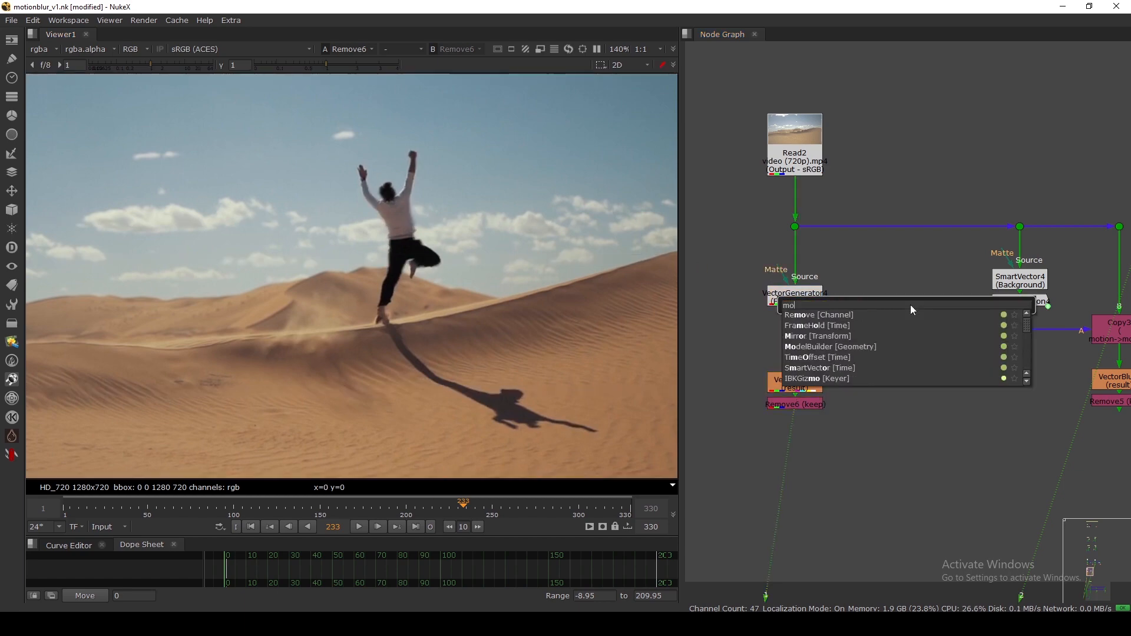
pyautogui.press('Return')
pyautogui.scroll(3, 903, 295)
pyautogui.moveTo(956, 297); pyautogui.dragTo(721, 179)
# With VectorBlur7 in the viewer, give MotionBlur3 10 shutter samples and a 0.5 shutter time.
pyautogui.click(737, 450)
pyautogui.press('1')
pyautogui.doubleClick(911, 313)
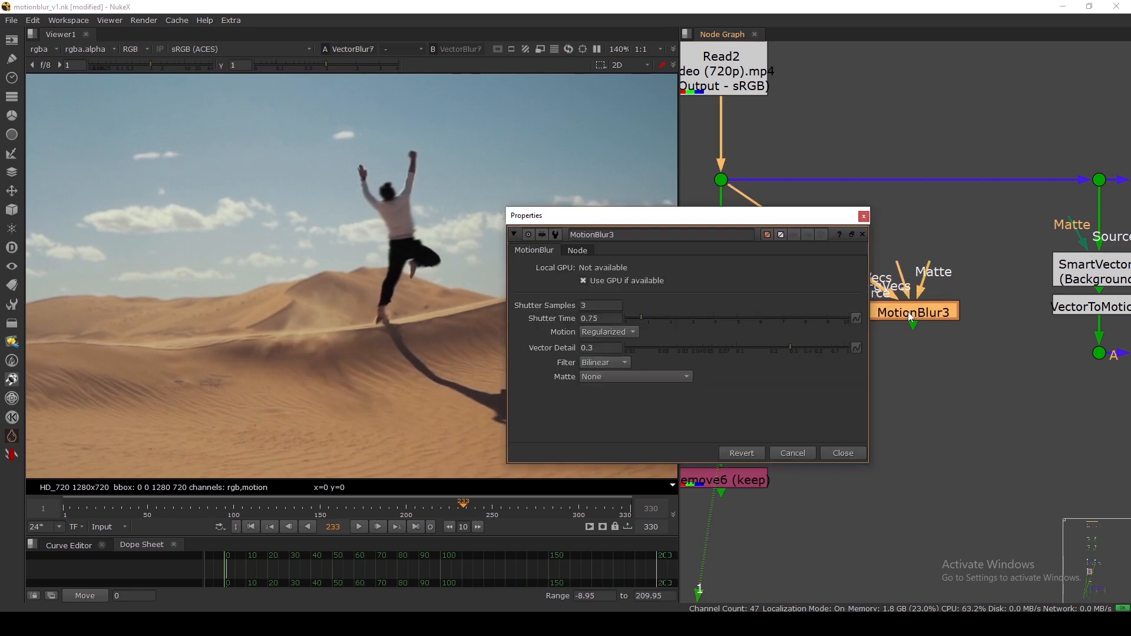
pyautogui.doubleClick(604, 306)
pyautogui.write('10')
pyautogui.press('Return')
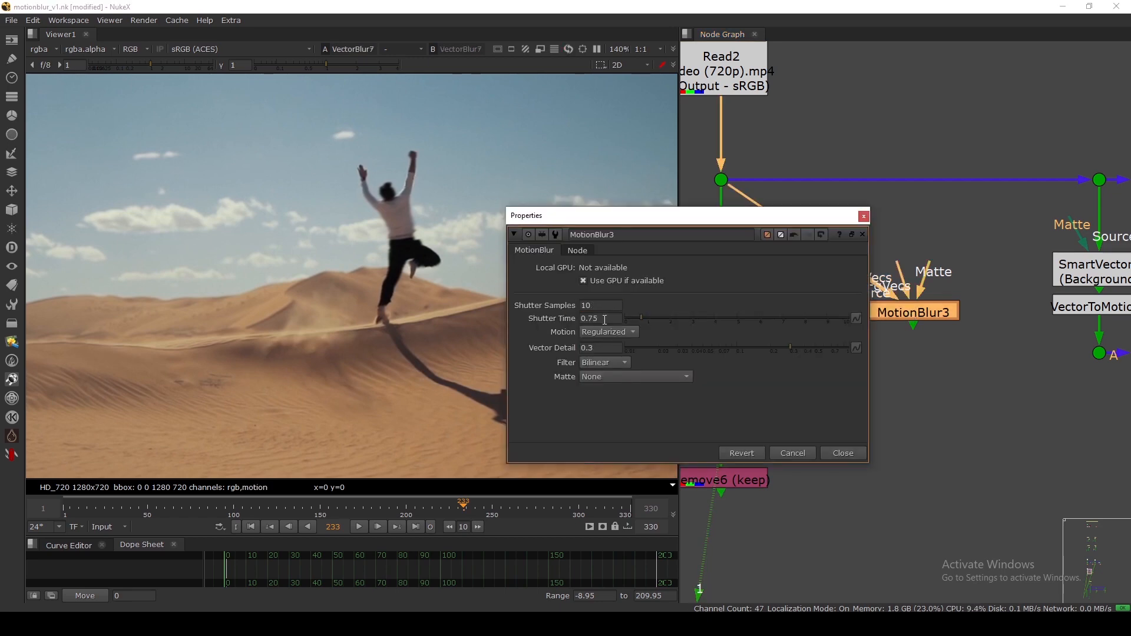
pyautogui.doubleClick(605, 319)
pyautogui.write('0.5')
pyautogui.press('Return')
pyautogui.click(843, 453)
# Show MotionBlur3 on viewer input 2 and flip between it and VectorBlur7.
pyautogui.click(895, 312)
pyautogui.press('2')
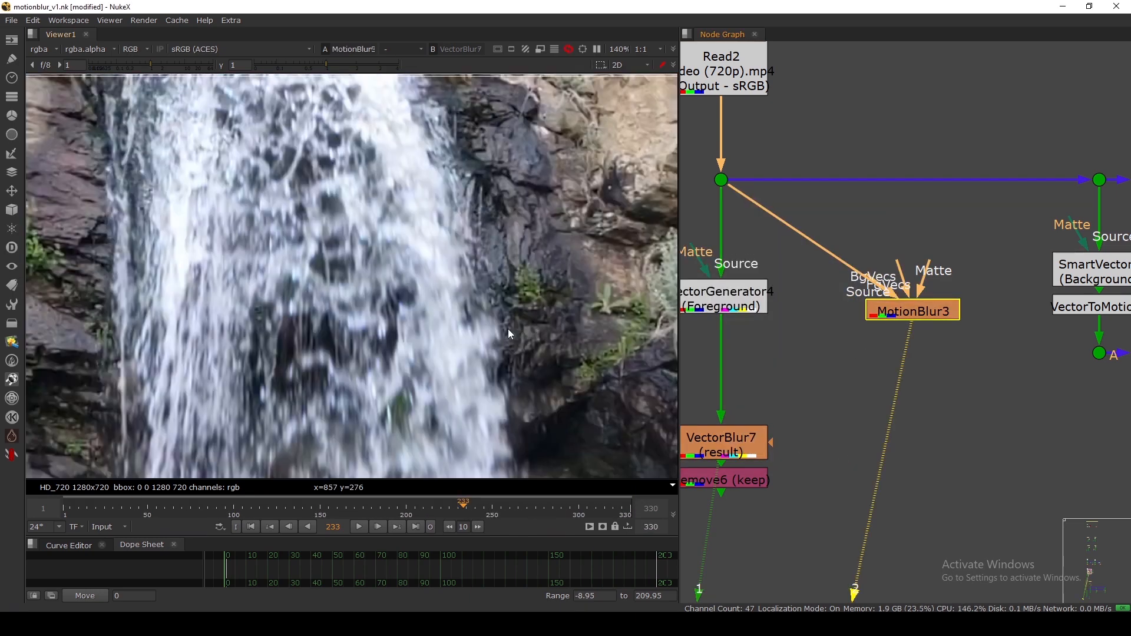
pyautogui.press('1')
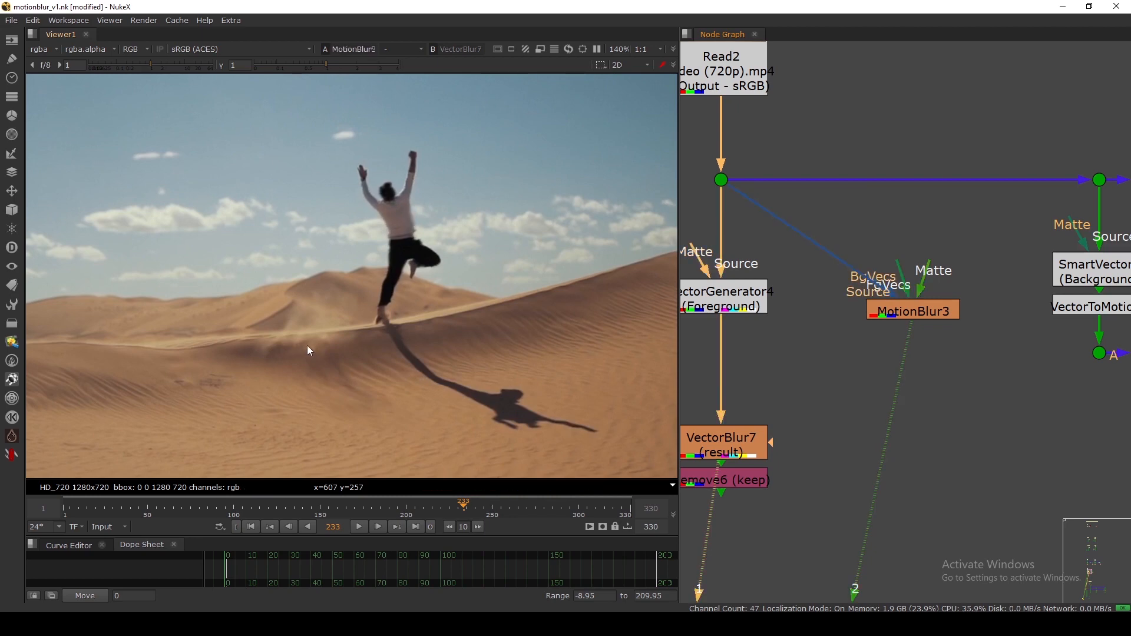
pyautogui.press('2')
pyautogui.press('1')
# Tidy the node graph by nudging the VectorBlur7 and VectorGenerator4 nodes.
pyautogui.moveTo(731, 441); pyautogui.dragTo(766, 415, button='middle')
pyautogui.moveTo(767, 422); pyautogui.dragTo(768, 412)
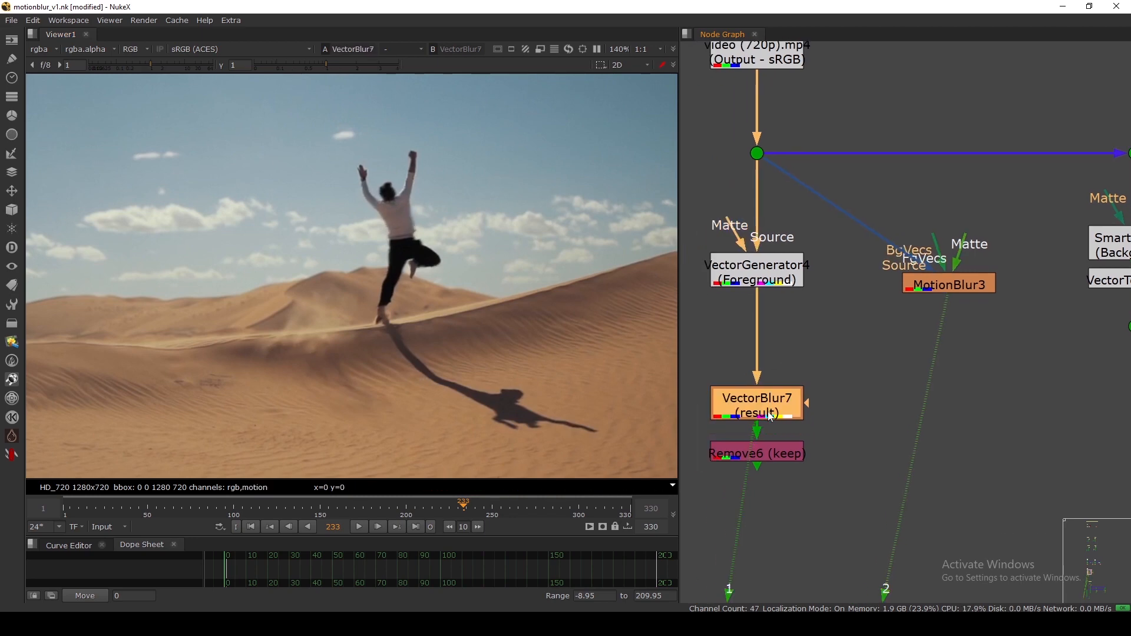
pyautogui.moveTo(767, 269); pyautogui.dragTo(767, 271)
pyautogui.moveTo(773, 391); pyautogui.dragTo(774, 398)
pyautogui.click(796, 358)
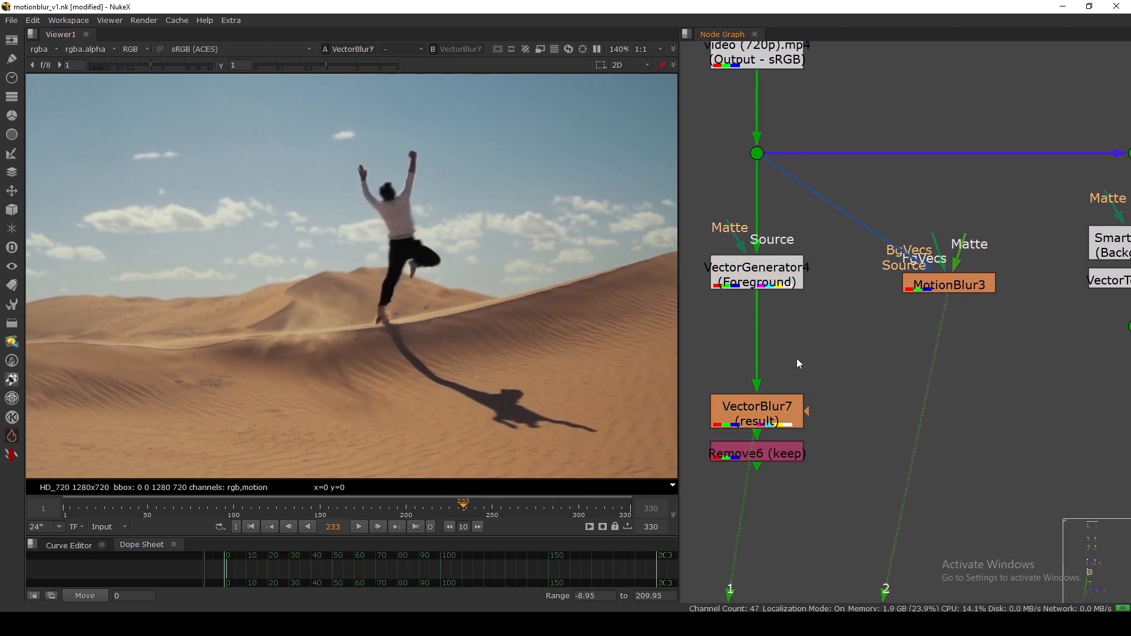
pyautogui.scroll(5, 397, 226)
pyautogui.scroll(-3, 398, 274)
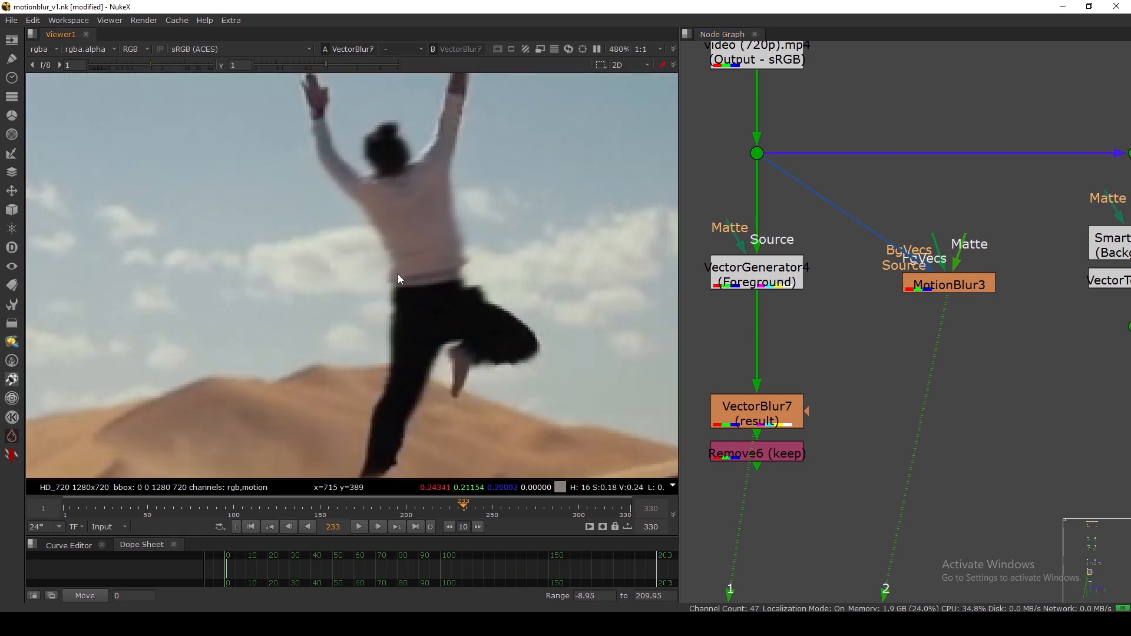
# View MotionBlur3 and toggle it off and on to compare with the unblurred footage.
pyautogui.click(759, 423)
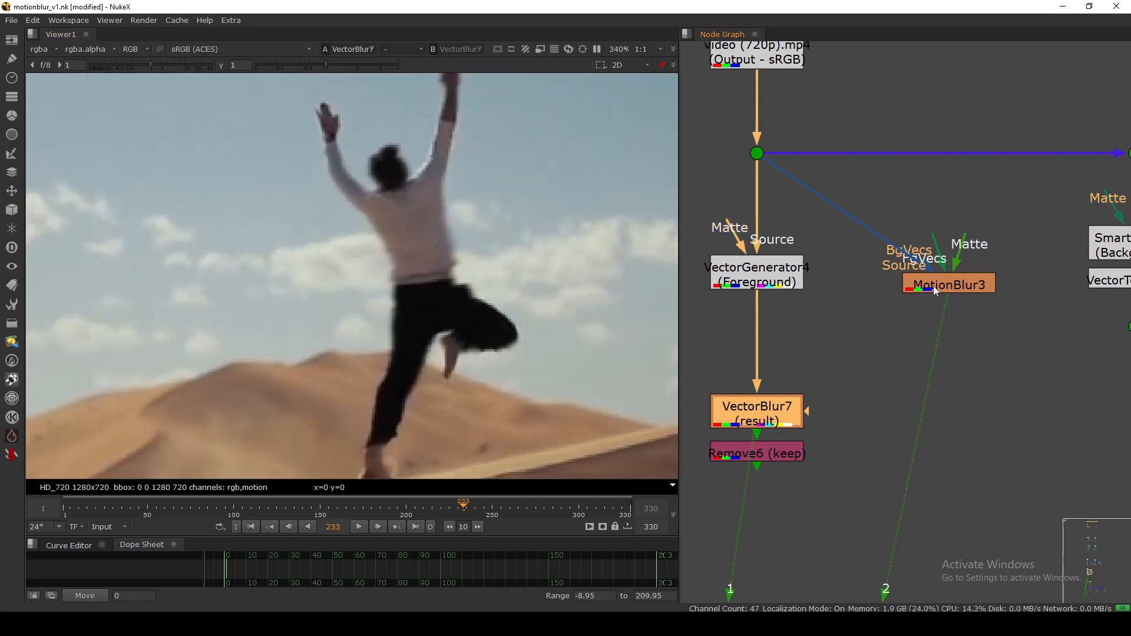
pyautogui.click(936, 291)
pyautogui.press('1')
pyautogui.press('d')
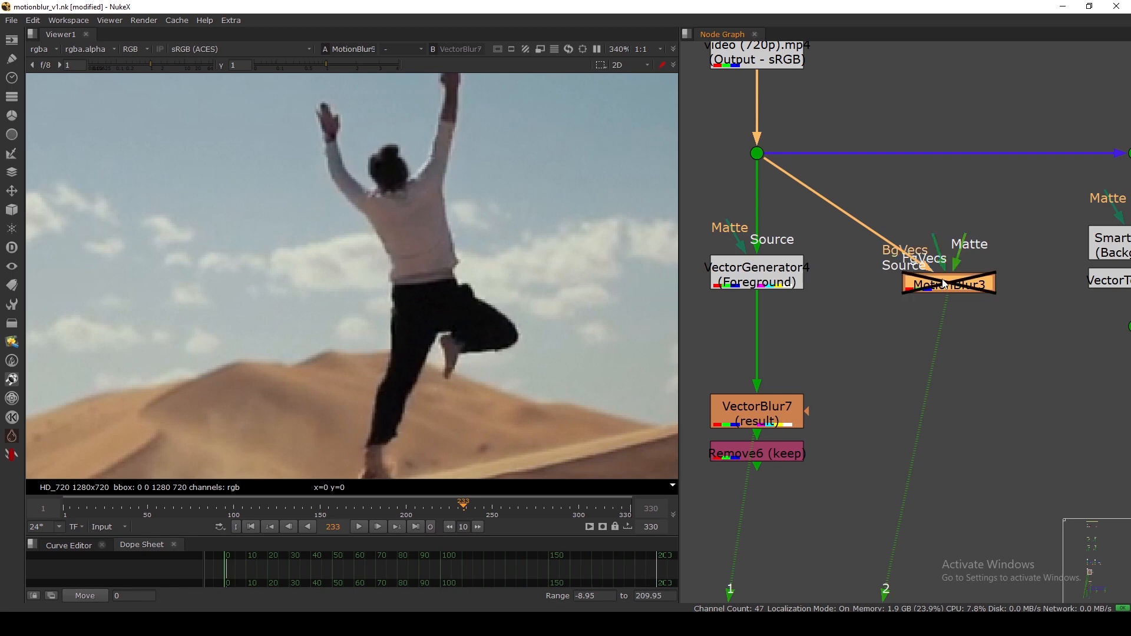
pyautogui.press('d')
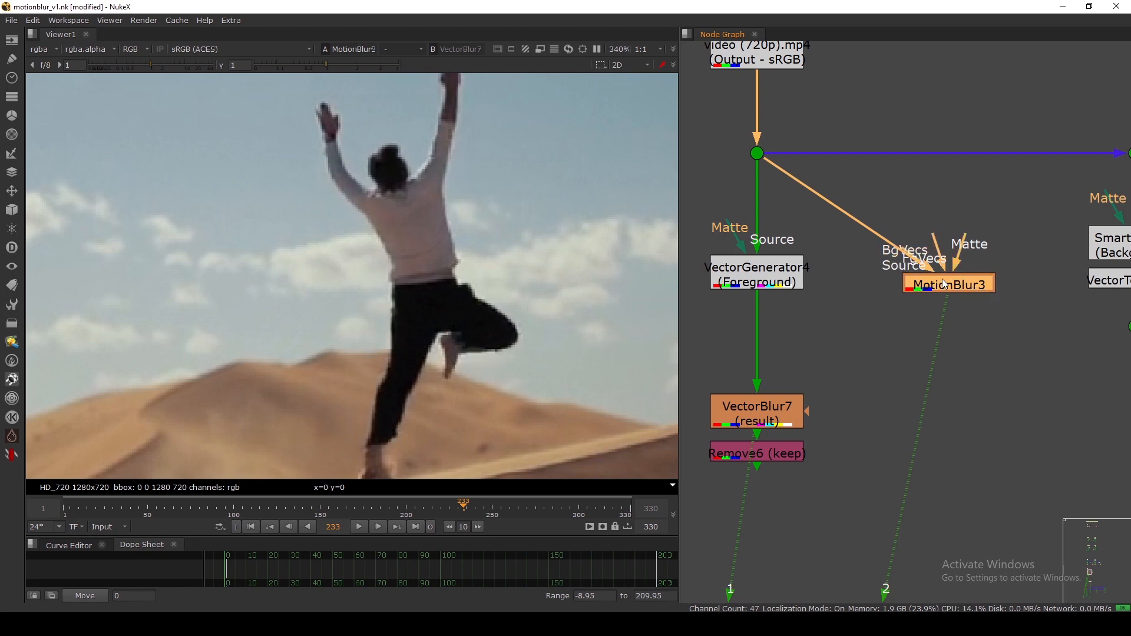
# Try a 0.3 shutter time on MotionBlur3.
pyautogui.doubleClick(945, 285)
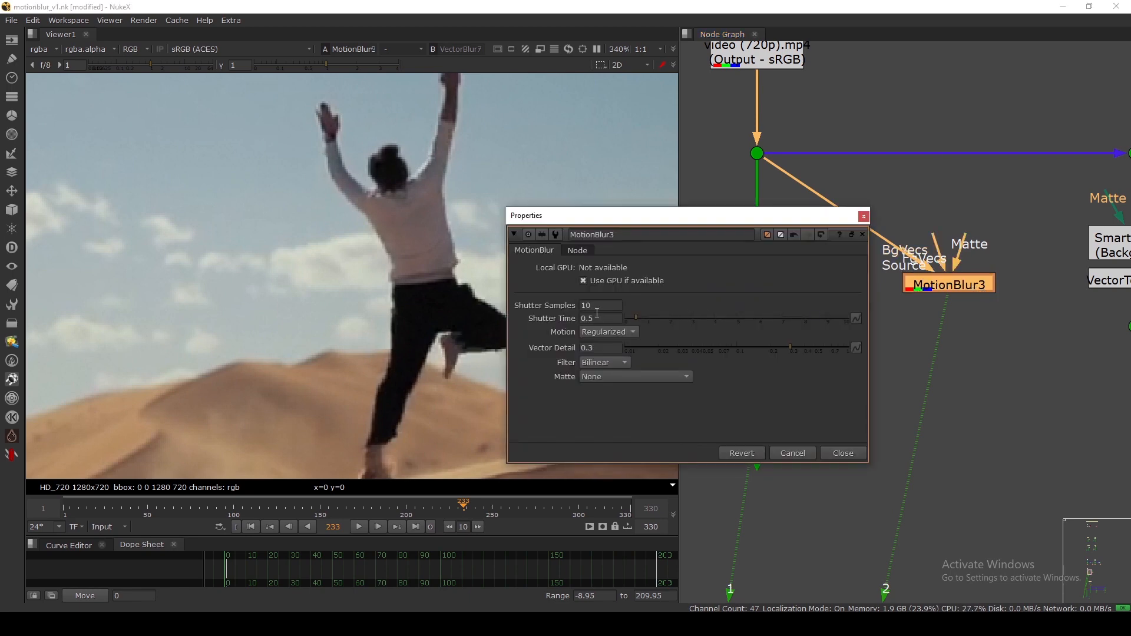
pyautogui.moveTo(611, 216); pyautogui.dragTo(687, 198)
pyautogui.click(685, 301)
pyautogui.press('BackSpace')
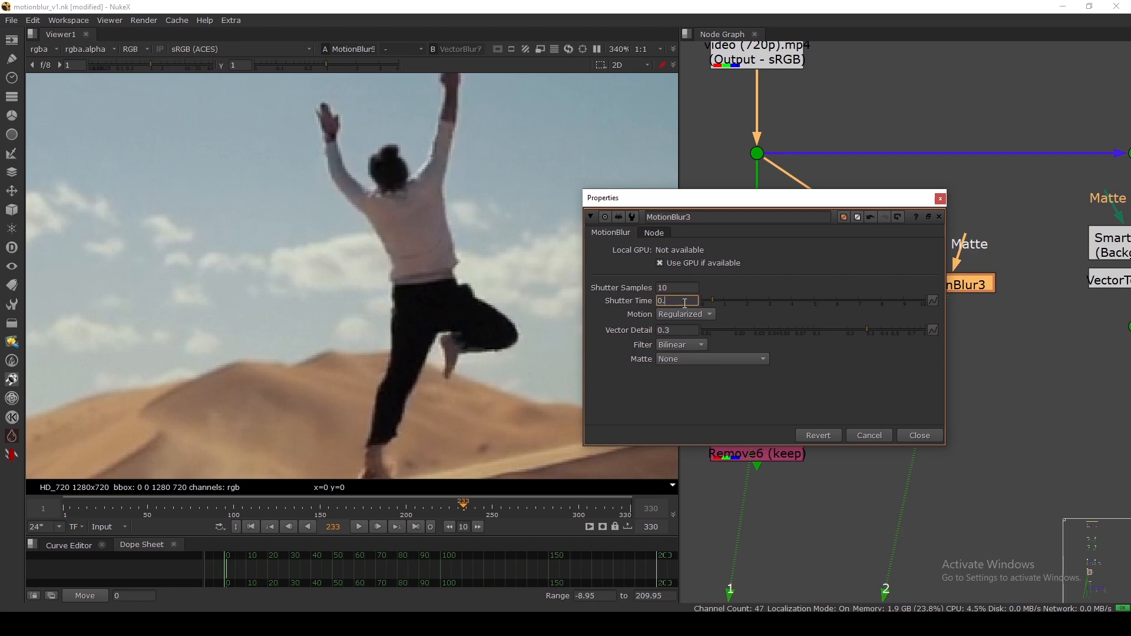
pyautogui.write('3')
pyautogui.press('Return')
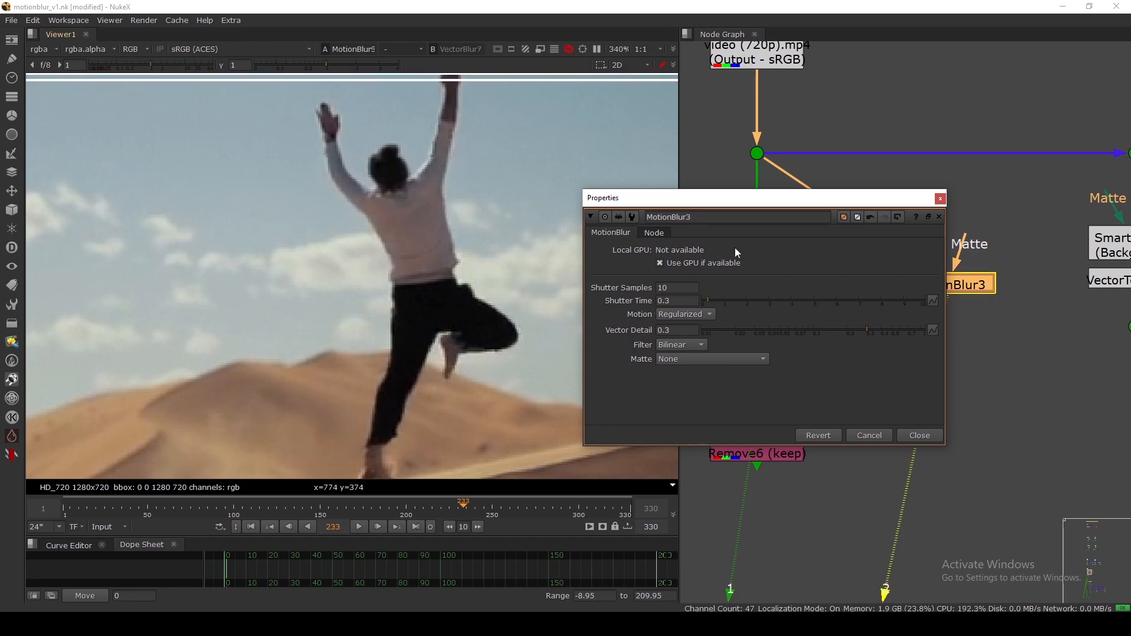
# Raise MotionBlur3's shutter time to 1 and close its settings.
pyautogui.moveTo(829, 199); pyautogui.dragTo(743, 288)
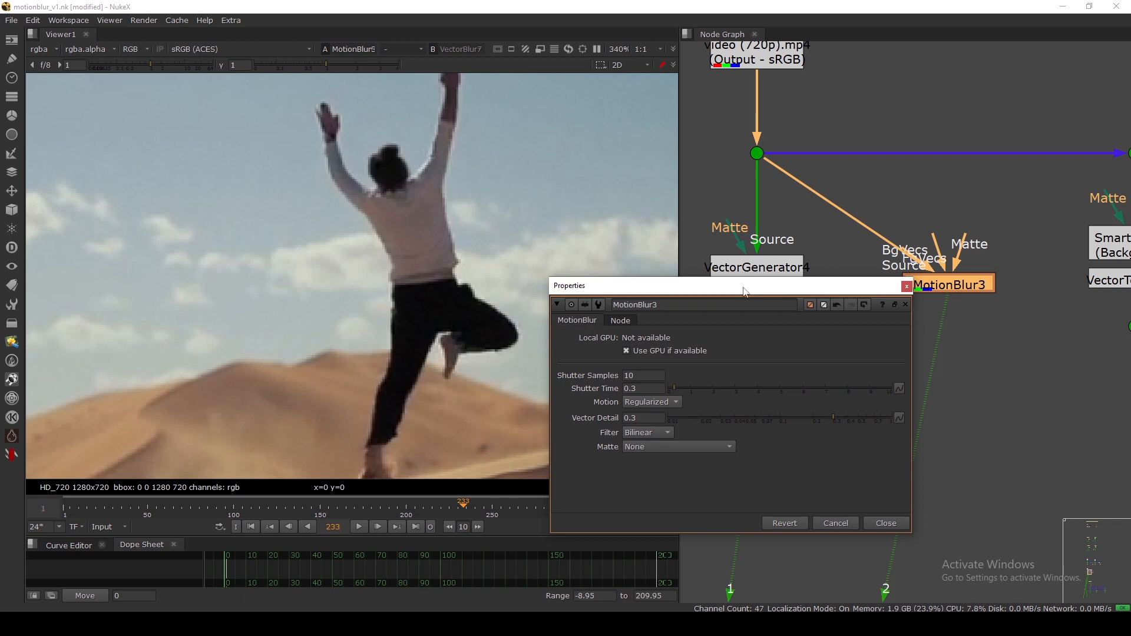
pyautogui.moveTo(641, 390); pyautogui.dragTo(611, 389)
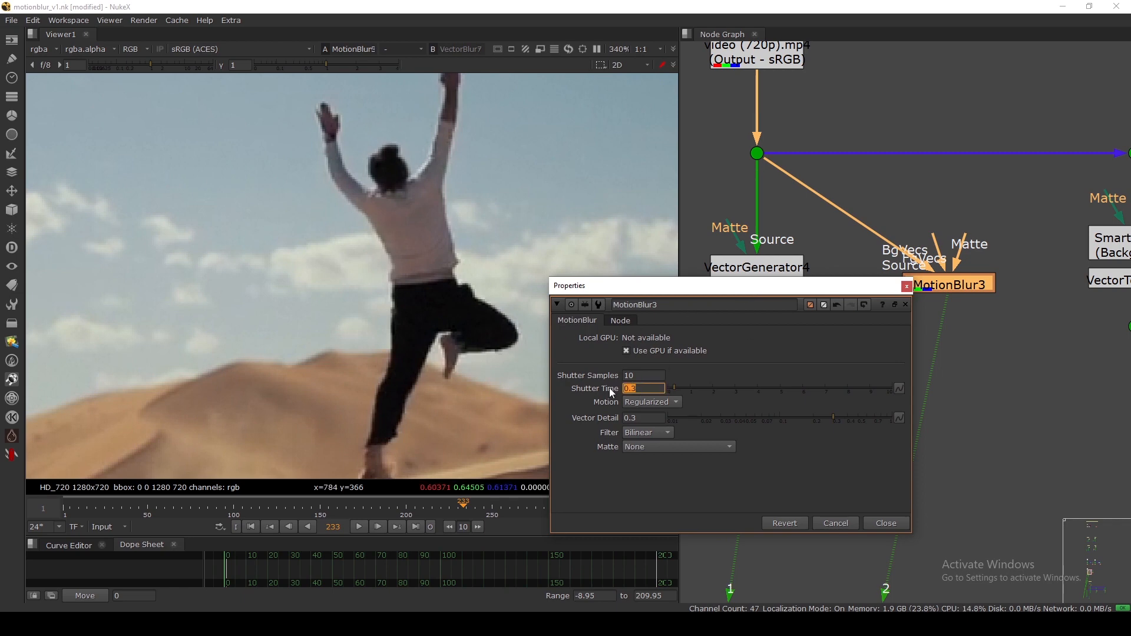
pyautogui.write('1')
pyautogui.press('Return')
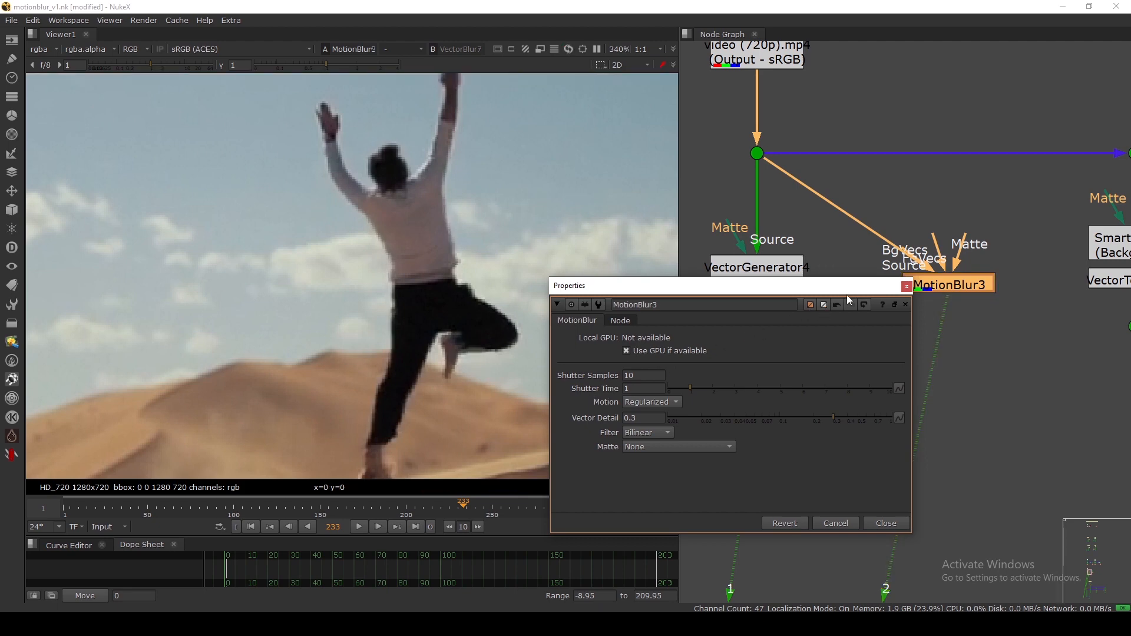
pyautogui.moveTo(845, 289); pyautogui.dragTo(831, 288)
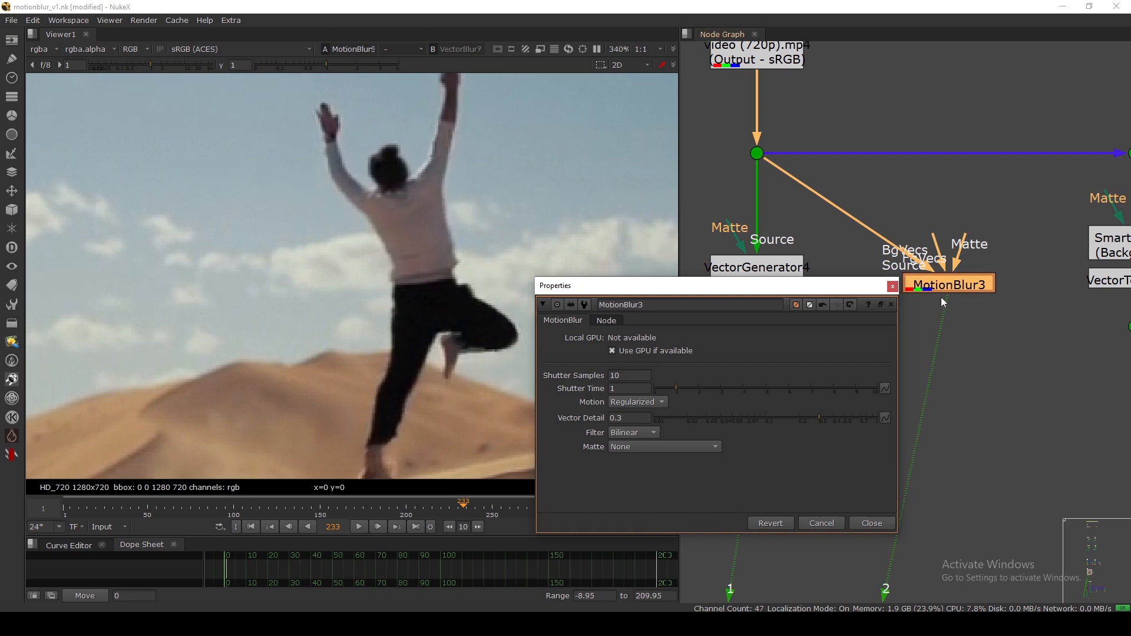
pyautogui.click(892, 287)
# Toggle MotionBlur3 off and on to compare, then view the VectorBlur7 result.
pyautogui.press('d')
pyautogui.press('d')
pyautogui.press('d')
pyautogui.press('d')
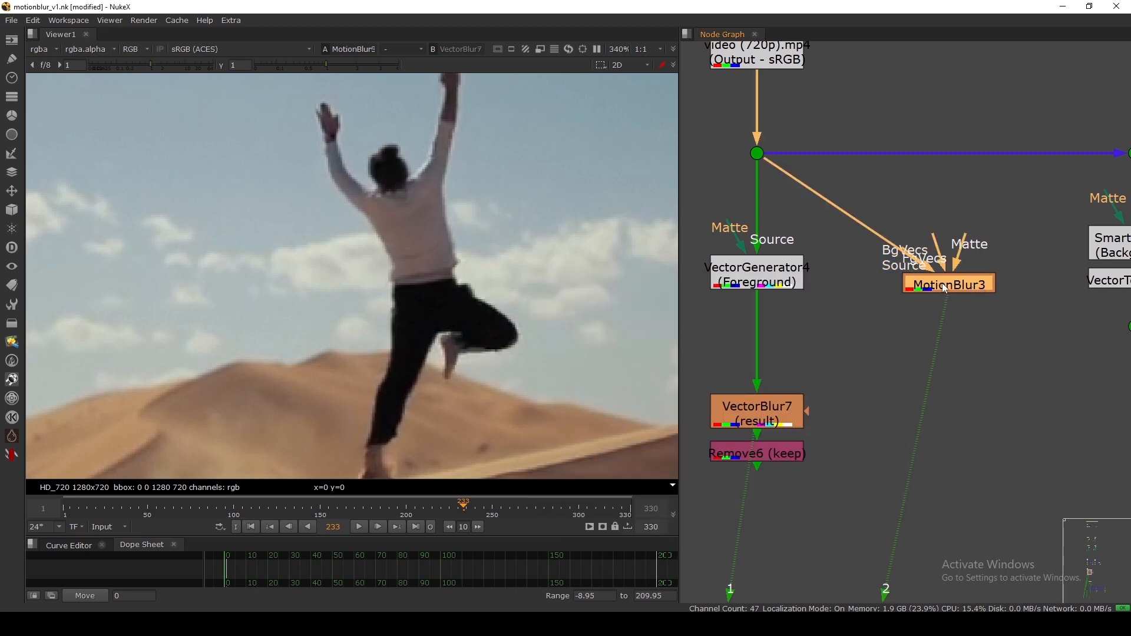
pyautogui.press('d')
pyautogui.press('d')
pyautogui.press('d')
pyautogui.press('d')
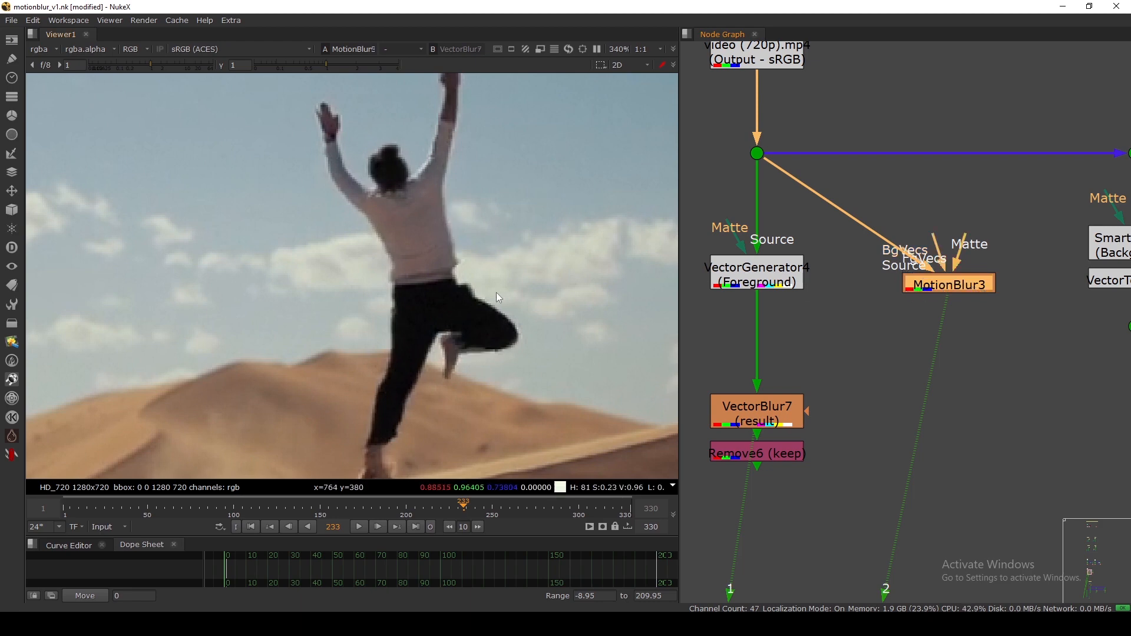
pyautogui.click(766, 422)
pyautogui.press('1')
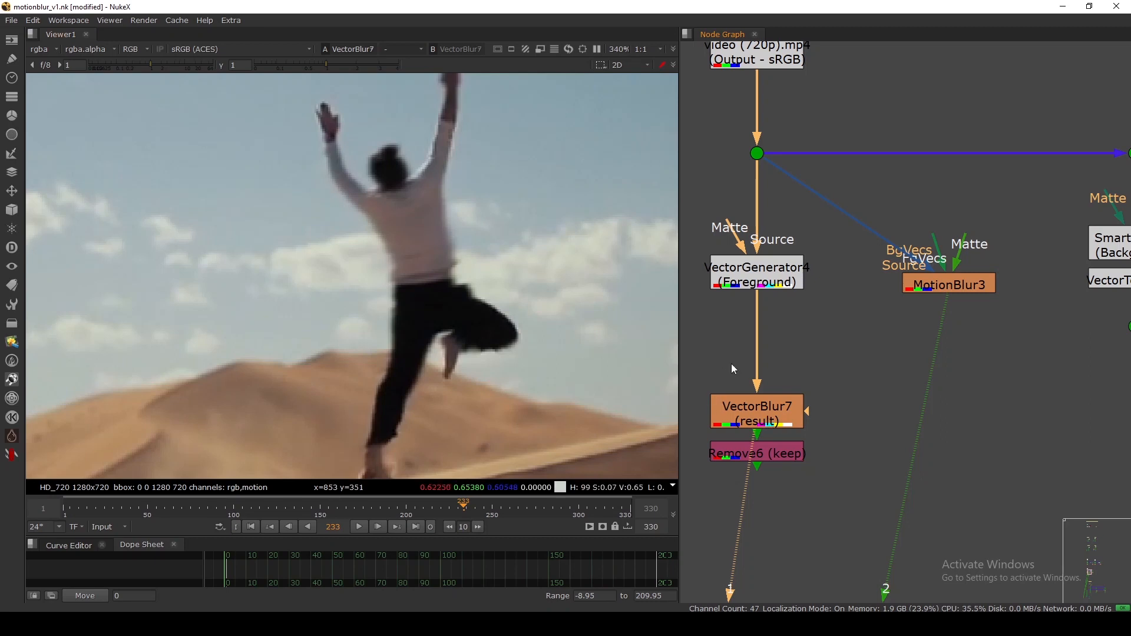
# Delete MotionBlur3, disable VectorBlur7, and pan the graph over to the SmartVector branch.
pyautogui.click(941, 286)
pyautogui.press('Delete')
pyautogui.click(764, 423)
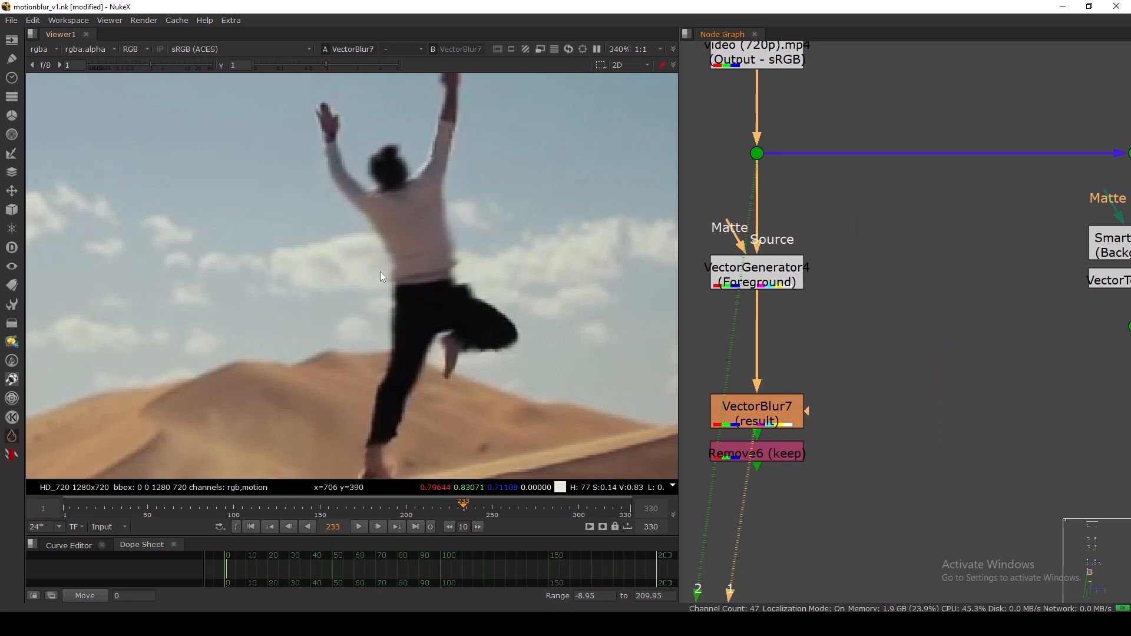
pyautogui.scroll(-3, 382, 277)
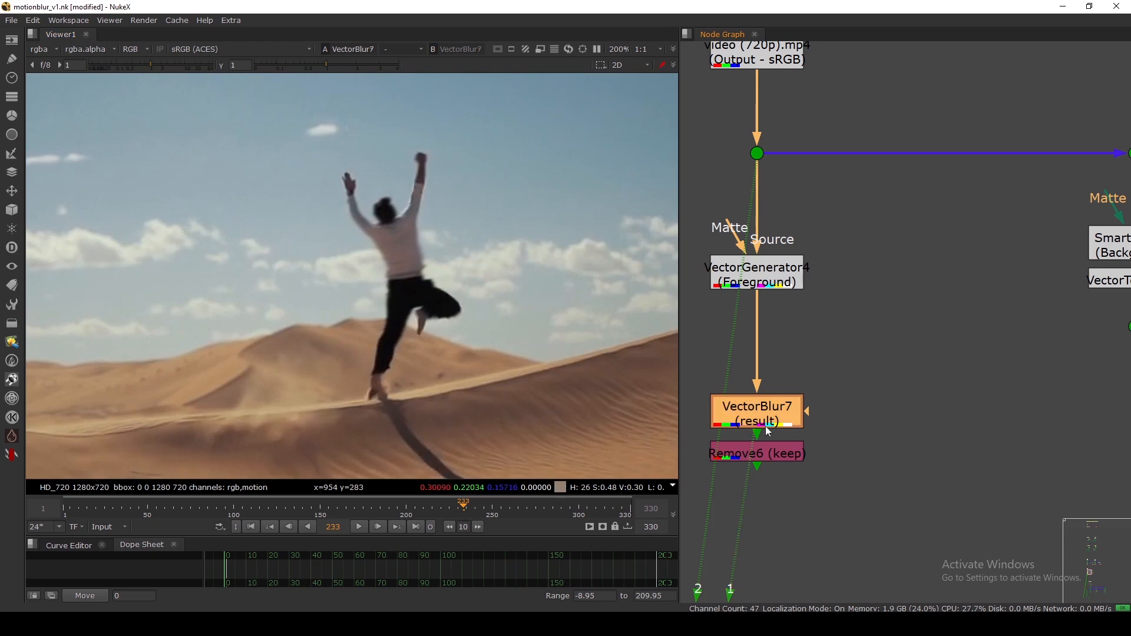
pyautogui.press('d')
pyautogui.press('d')
pyautogui.press('d')
pyautogui.press('d')
pyautogui.press('d')
pyautogui.press('d')
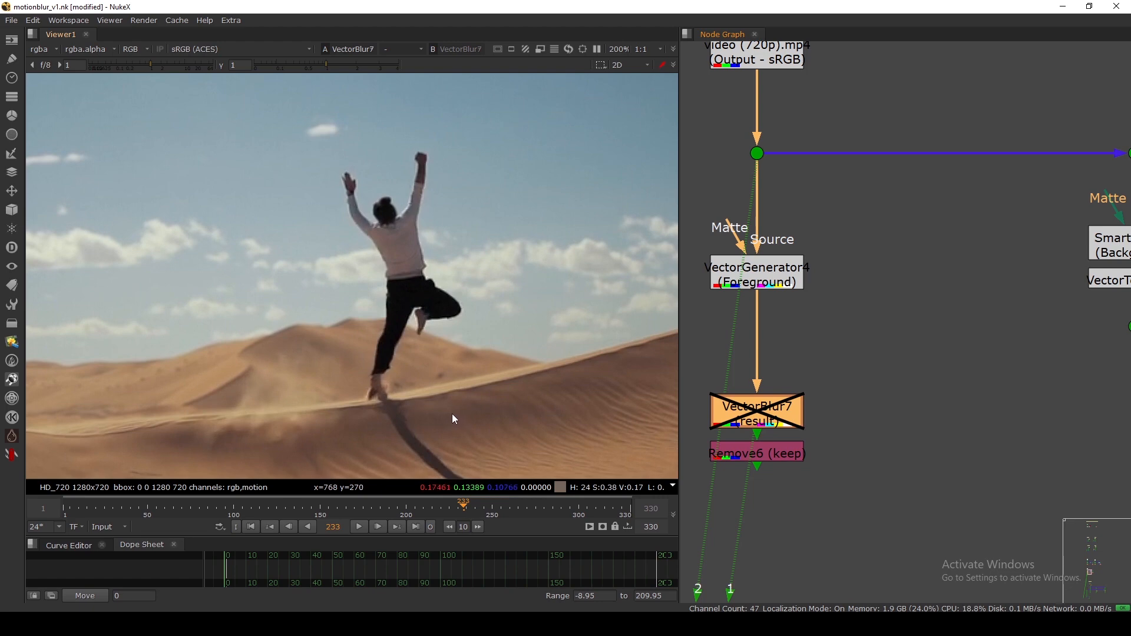
pyautogui.scroll(-5, 867, 390)
pyautogui.scroll(3, 1028, 368)
pyautogui.moveTo(1028, 367); pyautogui.dragTo(944, 377, button='middle')
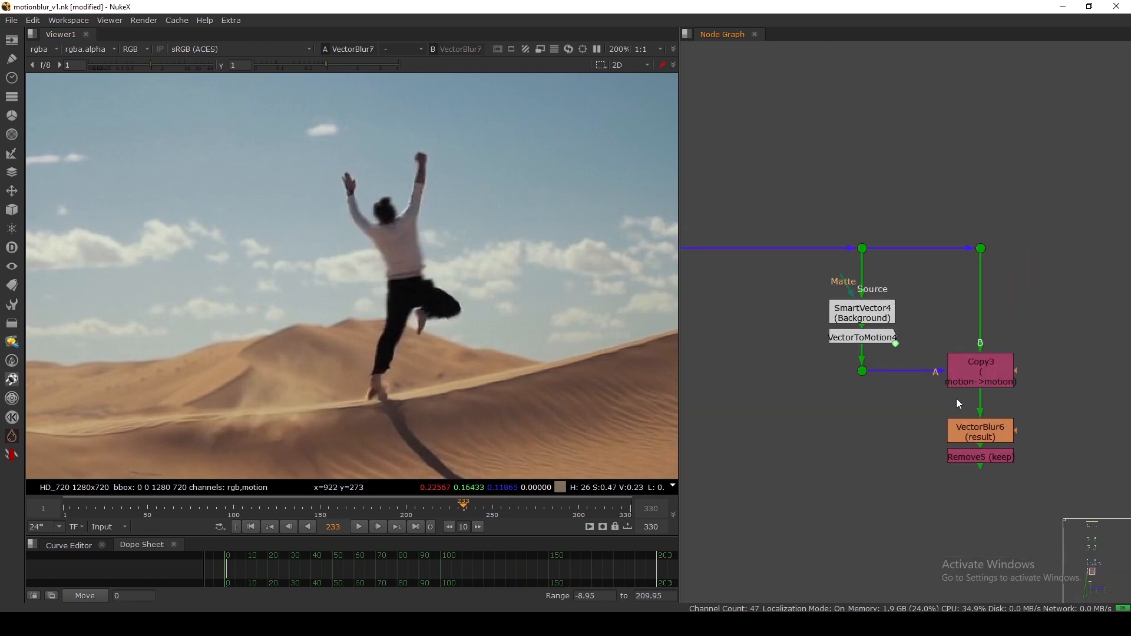
# View VectorBlur6's result and reposition Copy3, VectorBlur6 and Remove5 in the graph.
pyautogui.click(980, 432)
pyautogui.press('1')
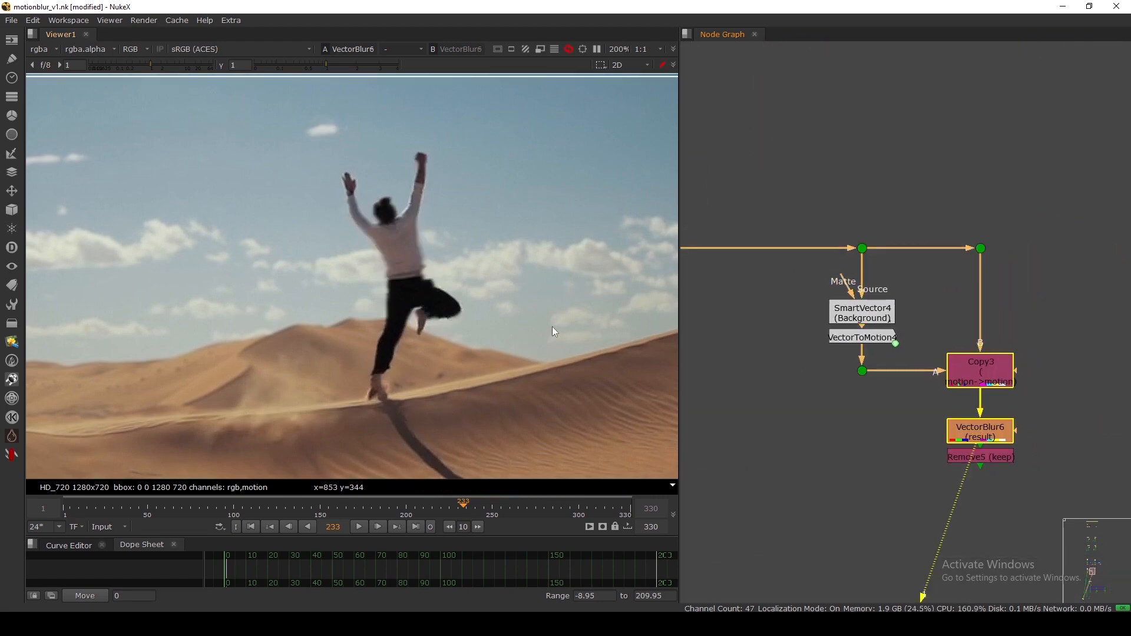
pyautogui.scroll(-4, 822, 341)
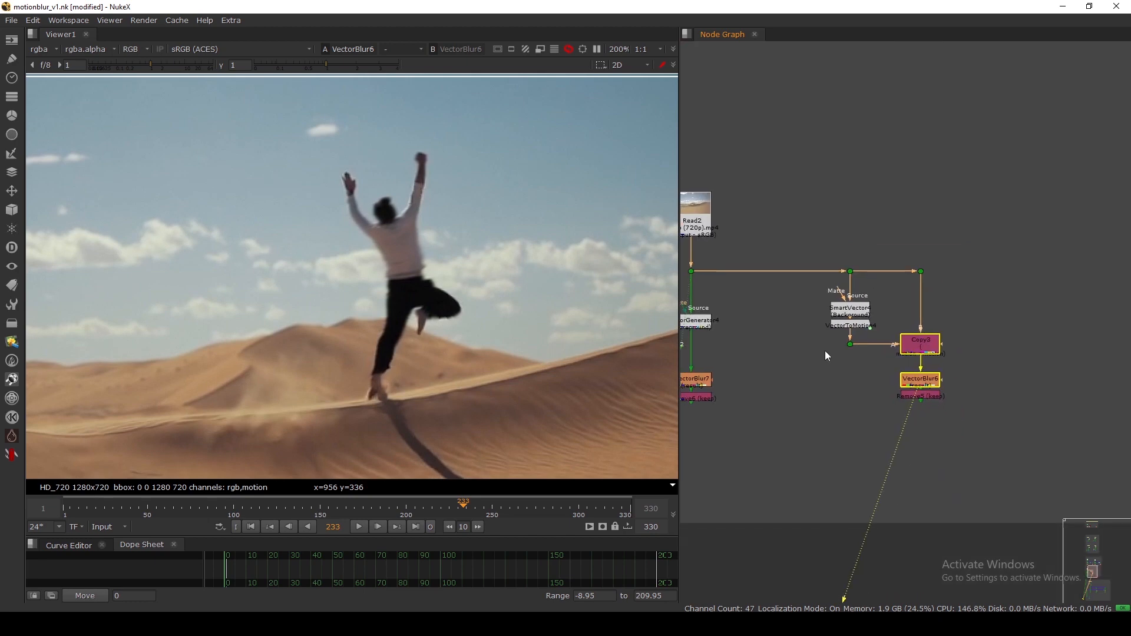
pyautogui.moveTo(944, 373); pyautogui.dragTo(928, 406)
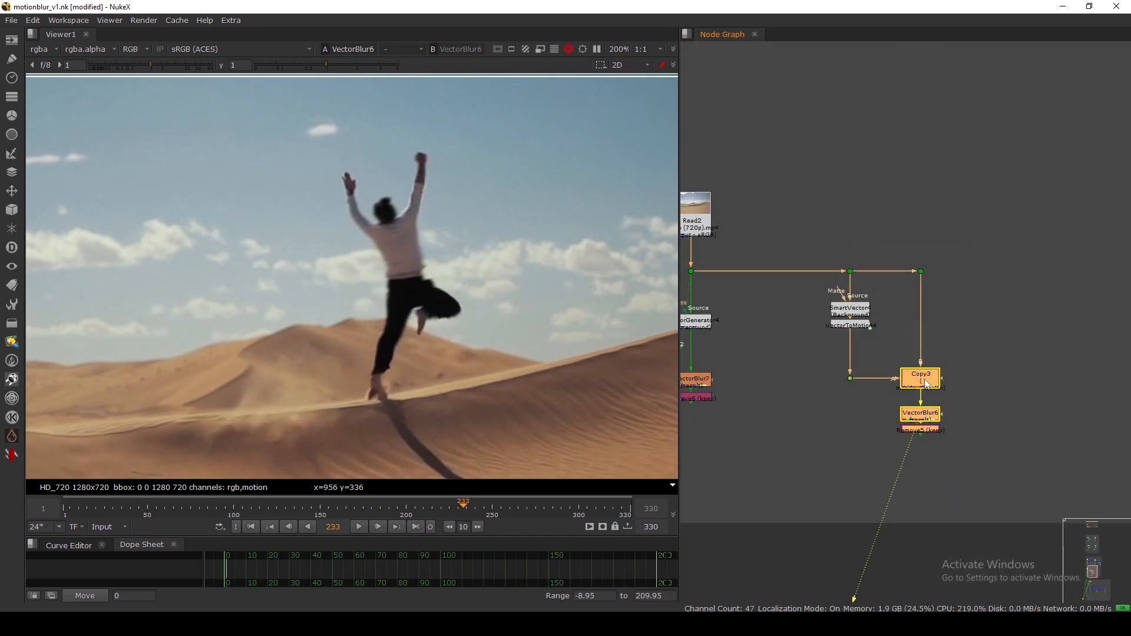
pyautogui.click(824, 351)
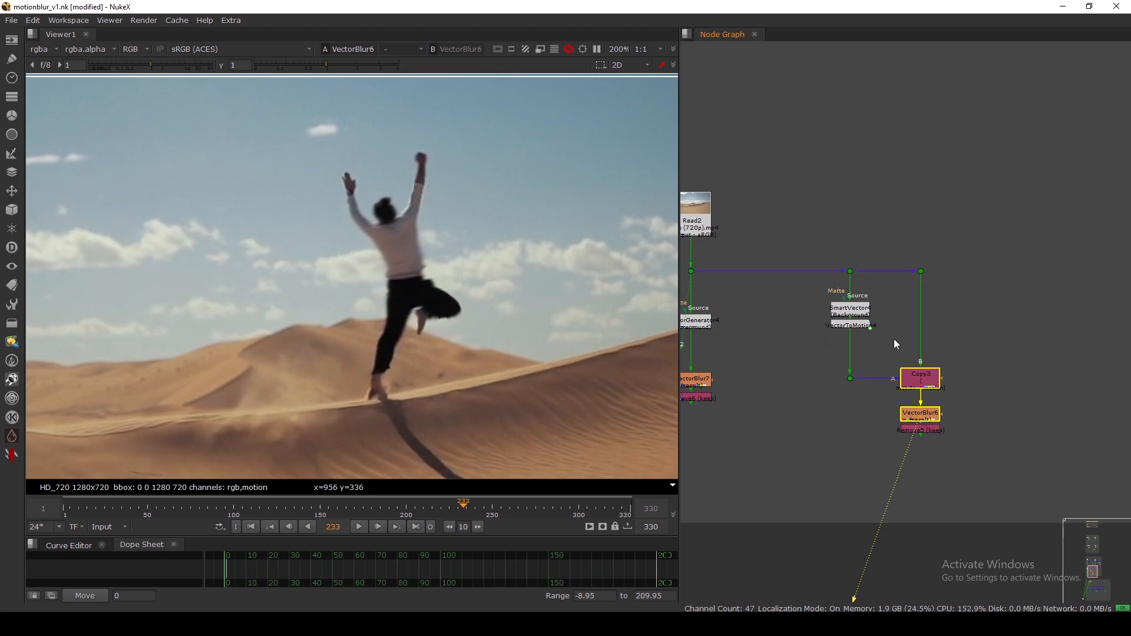
pyautogui.click(851, 325)
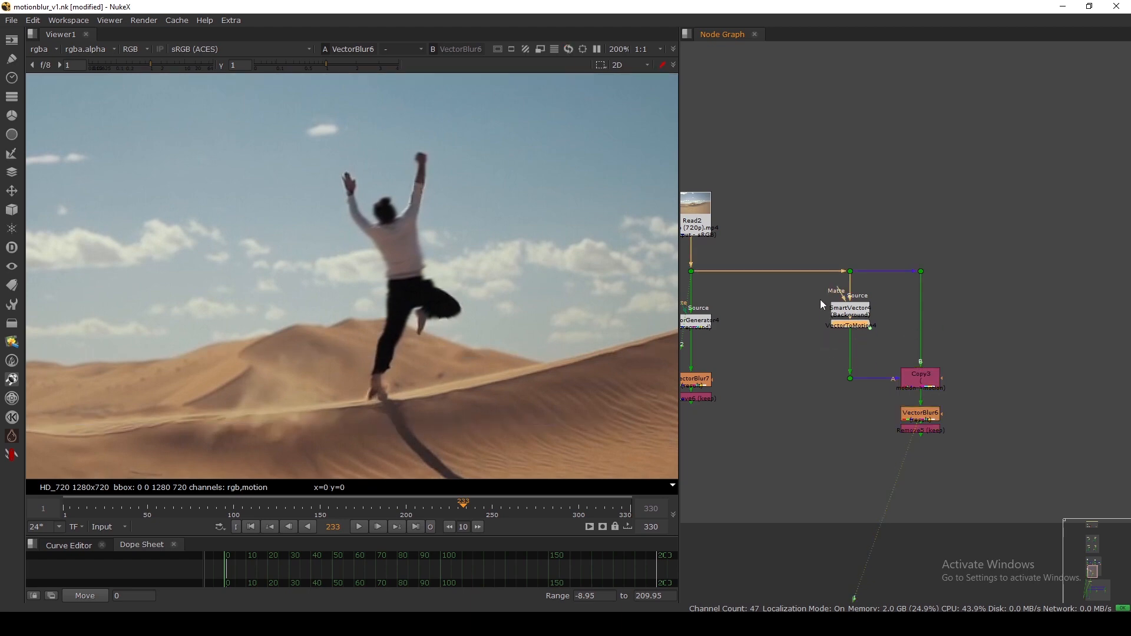
pyautogui.moveTo(802, 356); pyautogui.dragTo(980, 469)
pyautogui.moveTo(930, 376); pyautogui.dragTo(928, 366)
pyautogui.click(976, 383)
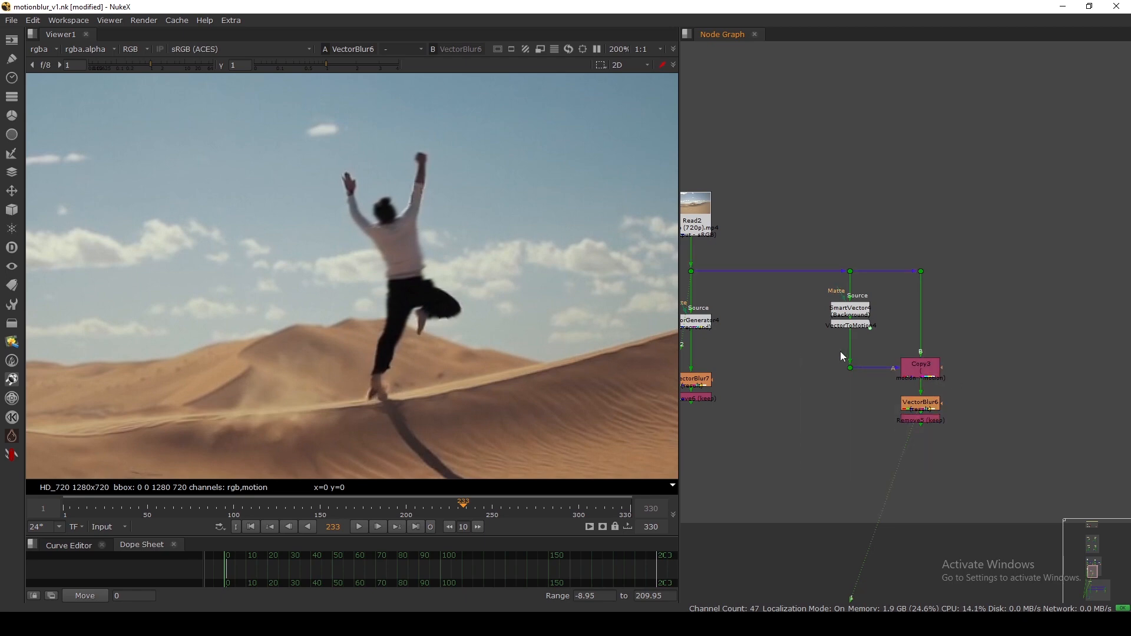
# Move Copy3, VectorBlur6 and Remove5 down below SmartVector4 and VectorToMotion4.
pyautogui.click(854, 309)
pyautogui.scroll(1, 856, 306)
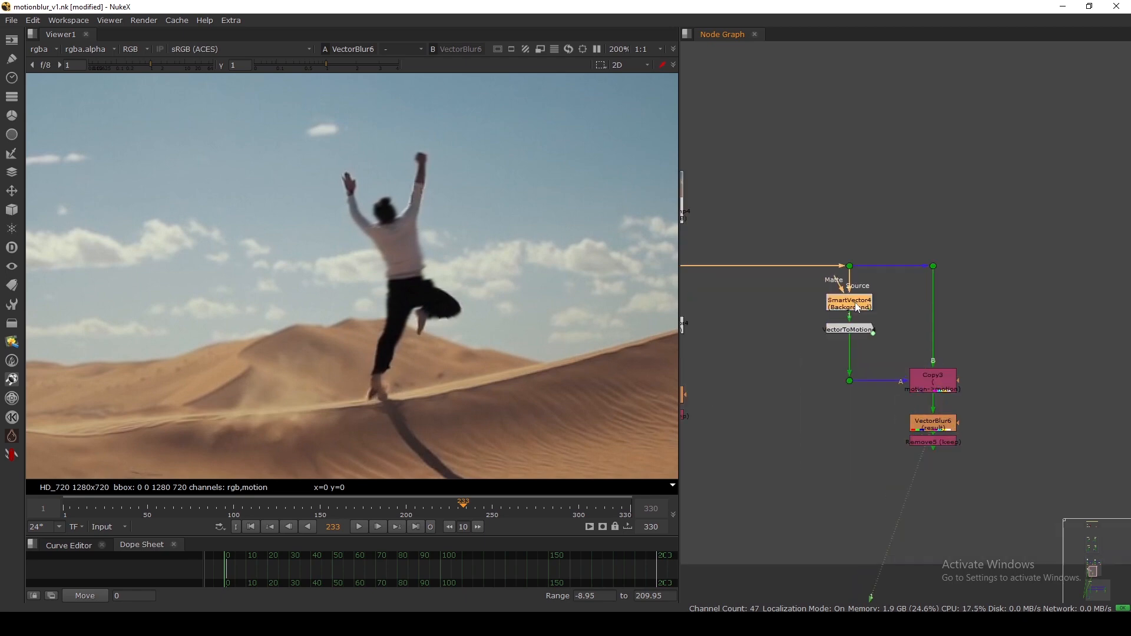
pyautogui.scroll(2, 857, 307)
pyautogui.click(853, 341)
pyautogui.moveTo(796, 373); pyautogui.dragTo(1058, 526)
pyautogui.moveTo(960, 434); pyautogui.dragTo(960, 444)
pyautogui.click(797, 373)
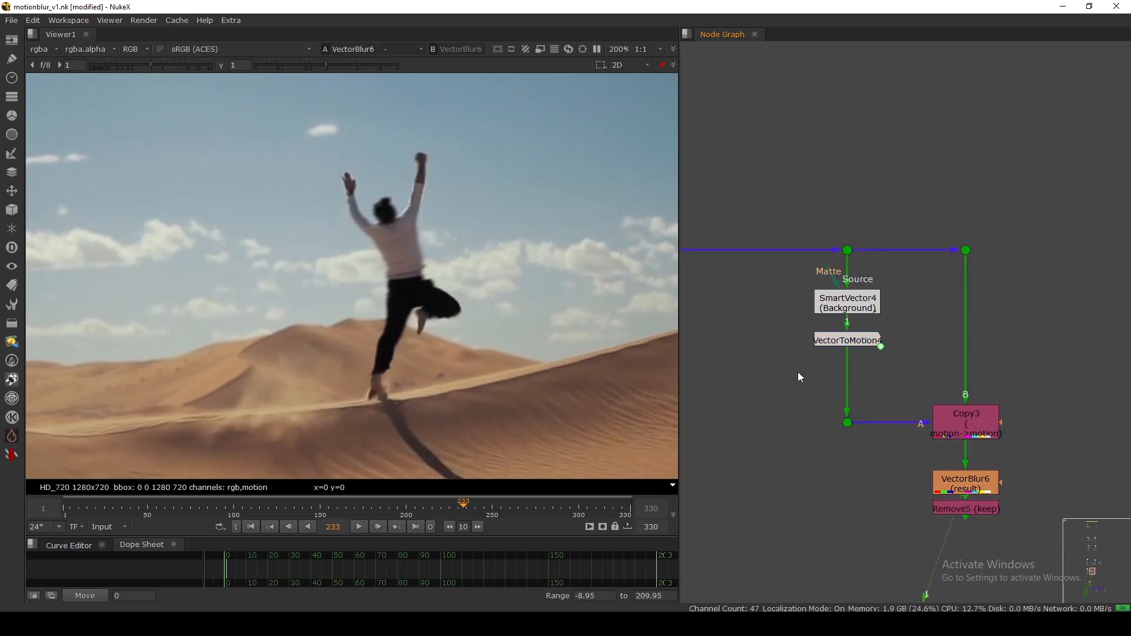
pyautogui.scroll(-5, 939, 364)
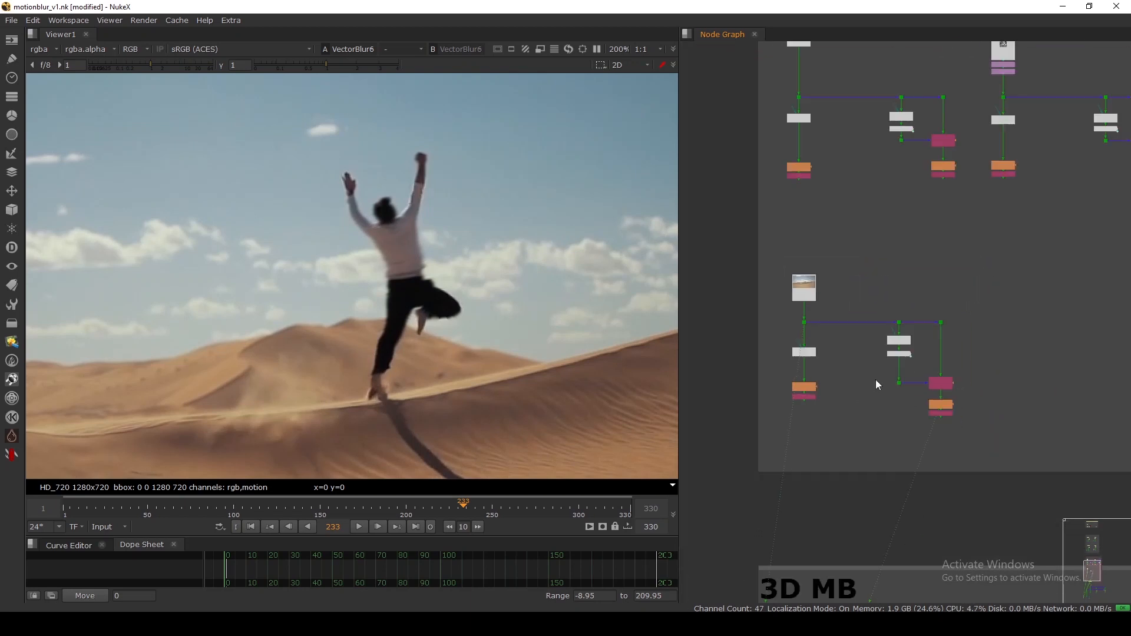
# Show Remove6 in the viewer, then switch to Remove5 and fit the image.
pyautogui.moveTo(875, 380); pyautogui.dragTo(882, 362, button='middle')
pyautogui.scroll(3, 936, 376)
pyautogui.click(730, 381)
pyautogui.press('1')
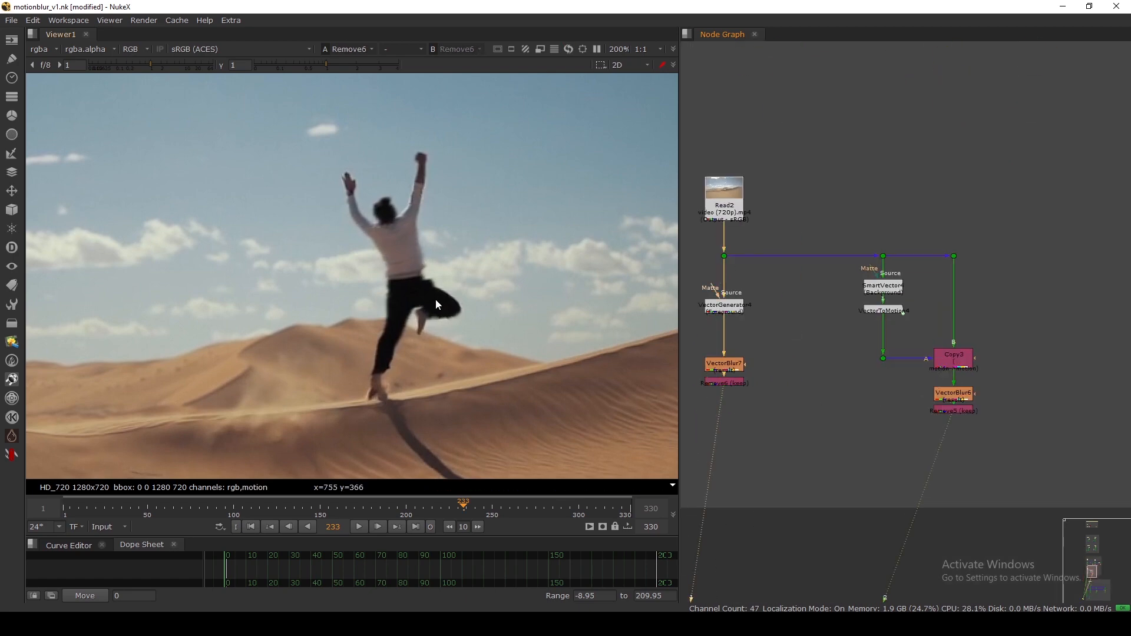
pyautogui.scroll(4, 420, 287)
pyautogui.press('2')
pyautogui.press('f')
pyautogui.press('f')
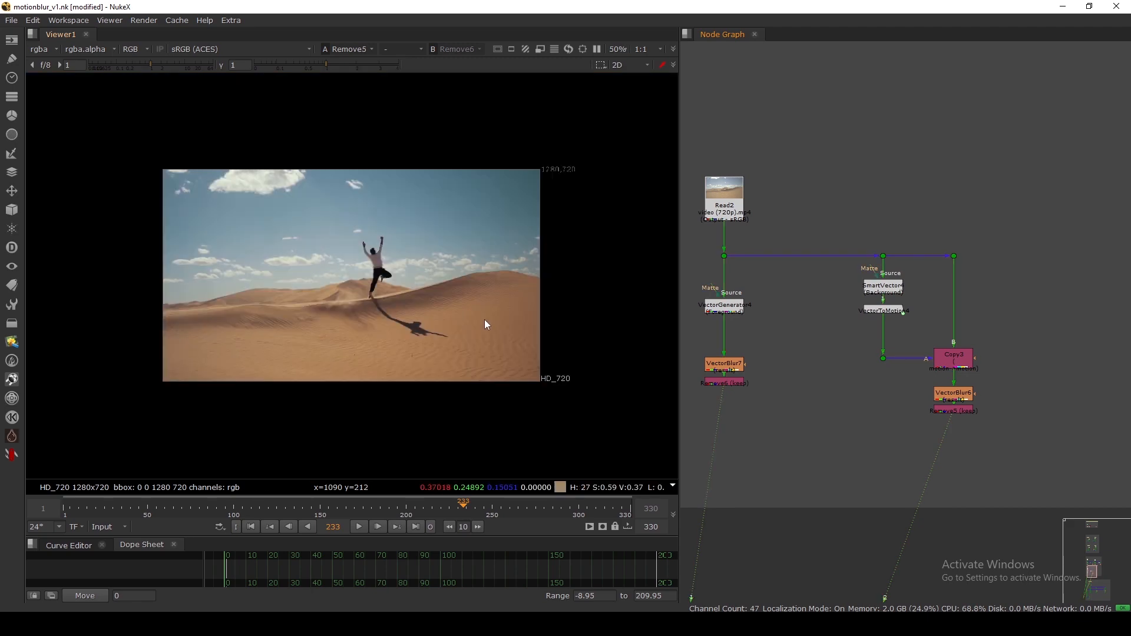
# Survey the Motionblur Supported backdrop, box-selecting its transform, roto, vector and ScanlineRender1 nodes.
pyautogui.scroll(-6, 829, 282)
pyautogui.scroll(-3, 829, 253)
pyautogui.moveTo(827, 214); pyautogui.dragTo(826, 449, button='middle')
pyautogui.moveTo(819, 261); pyautogui.dragTo(822, 304, button='middle')
pyautogui.scroll(8, 818, 247)
pyautogui.moveTo(824, 236); pyautogui.dragTo(812, 273, button='middle')
pyautogui.scroll(2, 811, 254)
pyautogui.moveTo(798, 233); pyautogui.dragTo(993, 260)
pyautogui.scroll(2, 919, 271)
pyautogui.moveTo(923, 247); pyautogui.dragTo(677, 321)
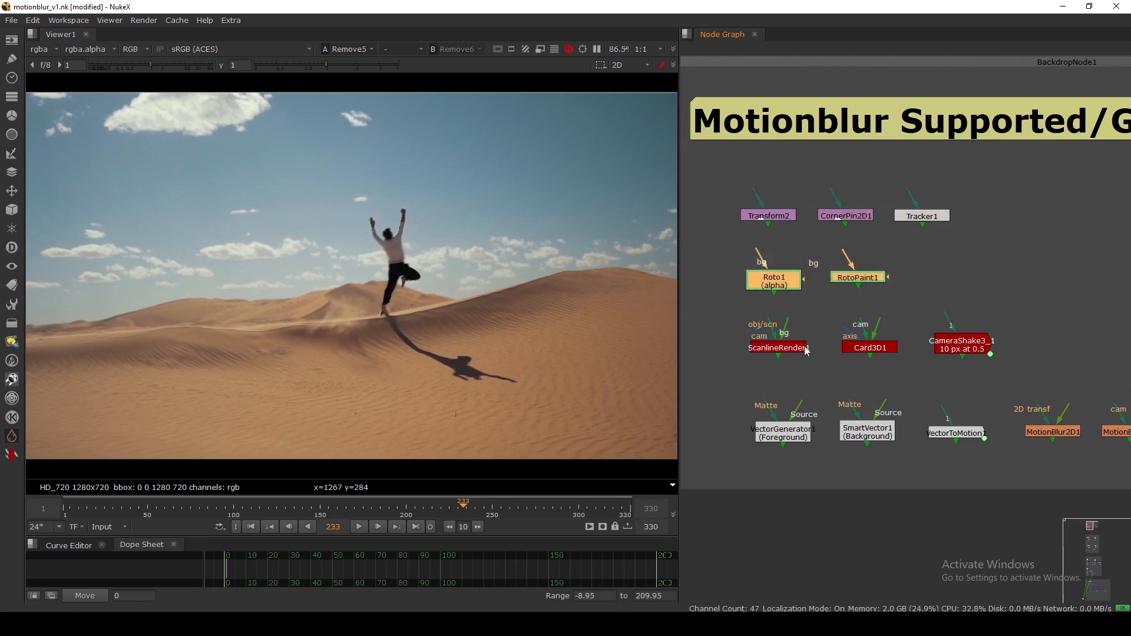
pyautogui.moveTo(712, 365); pyautogui.dragTo(1097, 420)
pyautogui.scroll(-5, 1097, 421)
pyautogui.scroll(4, 918, 342)
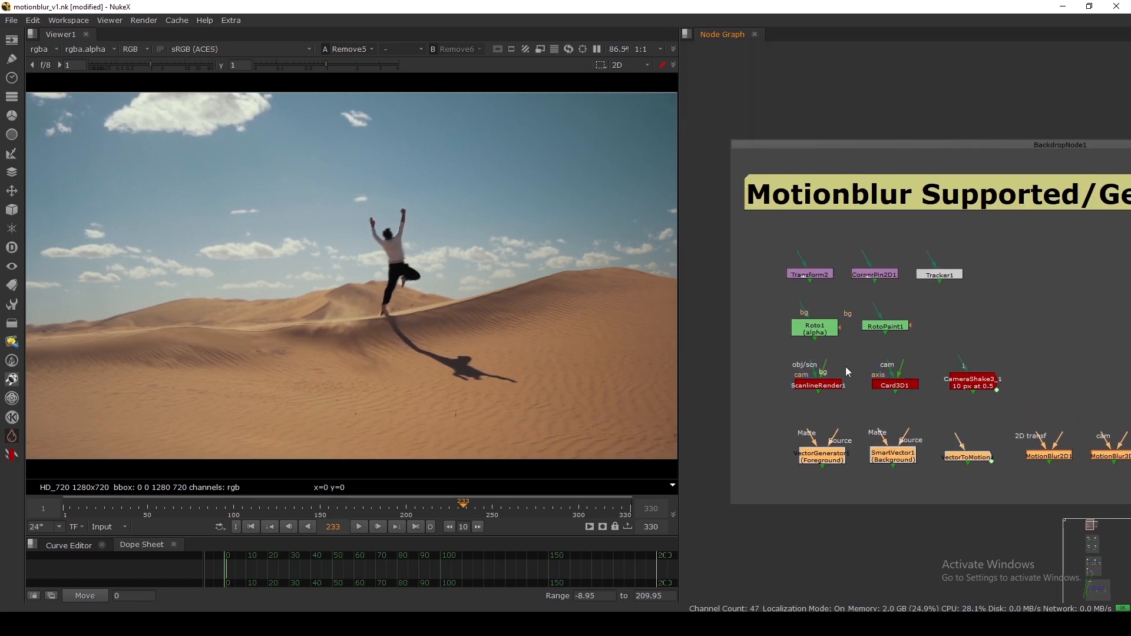
pyautogui.scroll(3, 836, 365)
pyautogui.scroll(-1, 765, 354)
pyautogui.moveTo(725, 347); pyautogui.dragTo(1041, 423)
pyautogui.scroll(-5, 931, 324)
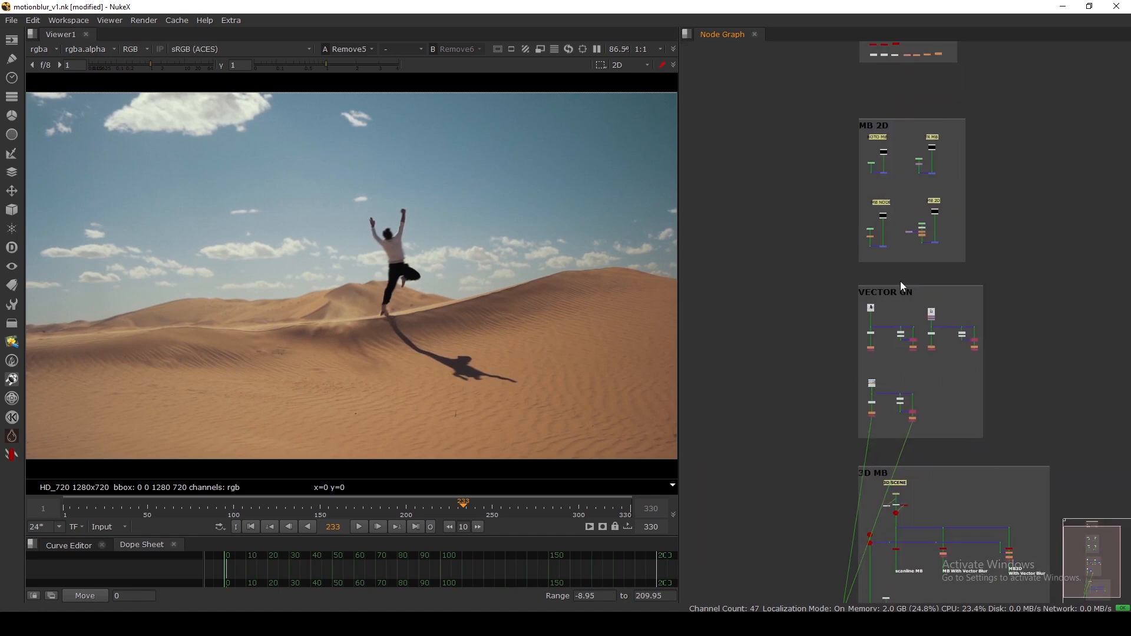
# View Scene1's 3D scene and orbit to a lower front angle.
pyautogui.scroll(8, 889, 354)
pyautogui.scroll(2, 892, 365)
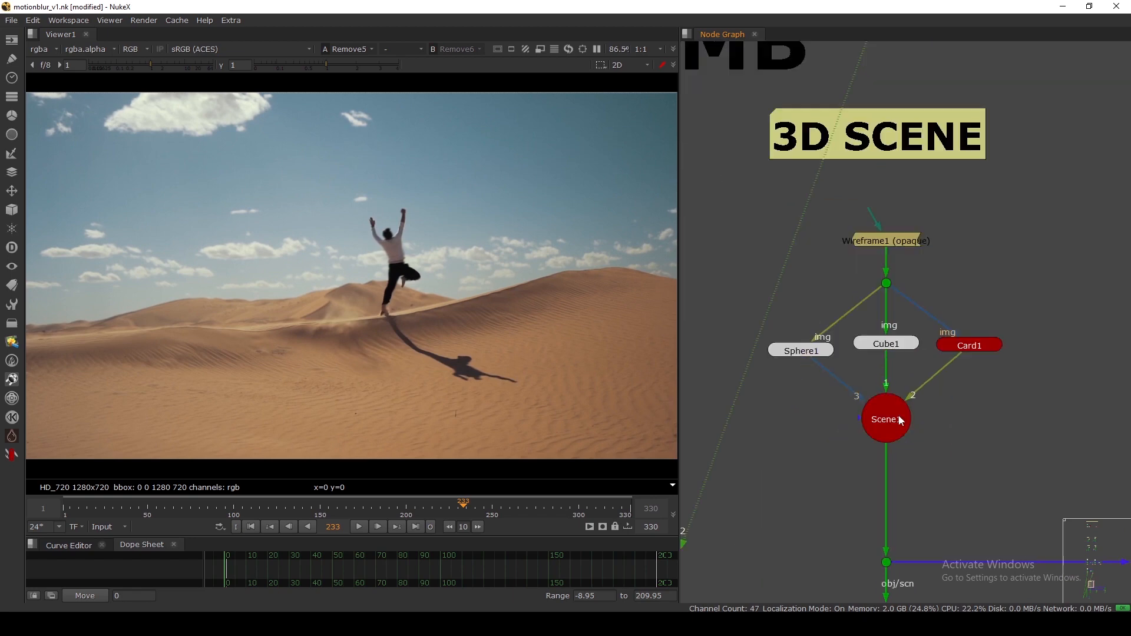
pyautogui.click(894, 415)
pyautogui.press('1')
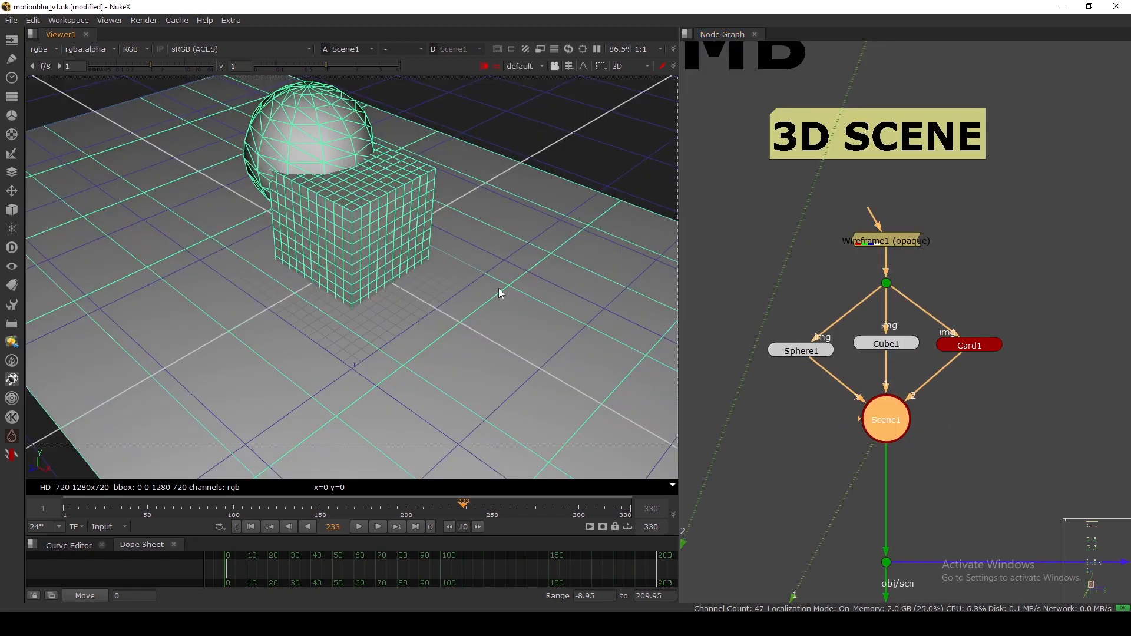
pyautogui.scroll(-4, 498, 271)
pyautogui.click(525, 217)
pyautogui.scroll(-3, 518, 221)
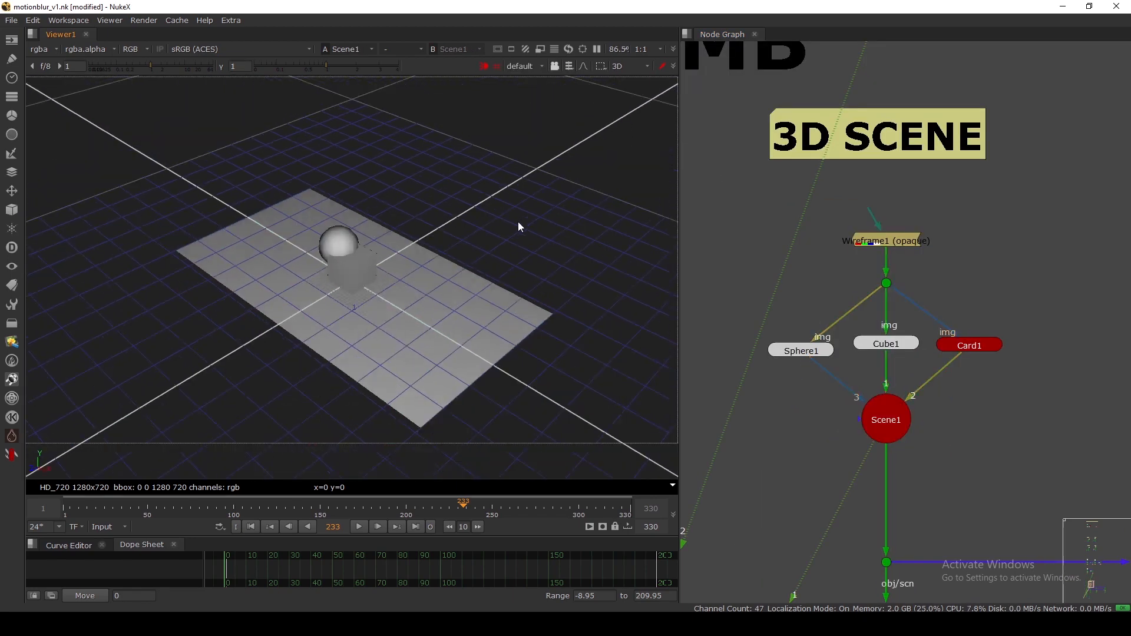
pyautogui.moveTo(518, 221)
pyautogui.keyDown('ctrl'); pyautogui.mouseDown()
pyautogui.moveTo(549, 224)
pyautogui.moveTo(441, 243)
pyautogui.moveTo(465, 276)
pyautogui.moveTo(354, 278)
pyautogui.mouseUp(); pyautogui.keyUp('ctrl')
pyautogui.moveTo(352, 274); pyautogui.dragTo(370, 266, button='middle')
pyautogui.scroll(-5, 796, 320)
# Connect Camera1 into Scene1 and view the scene with the camera included.
pyautogui.moveTo(785, 392); pyautogui.dragTo(841, 283, button='middle')
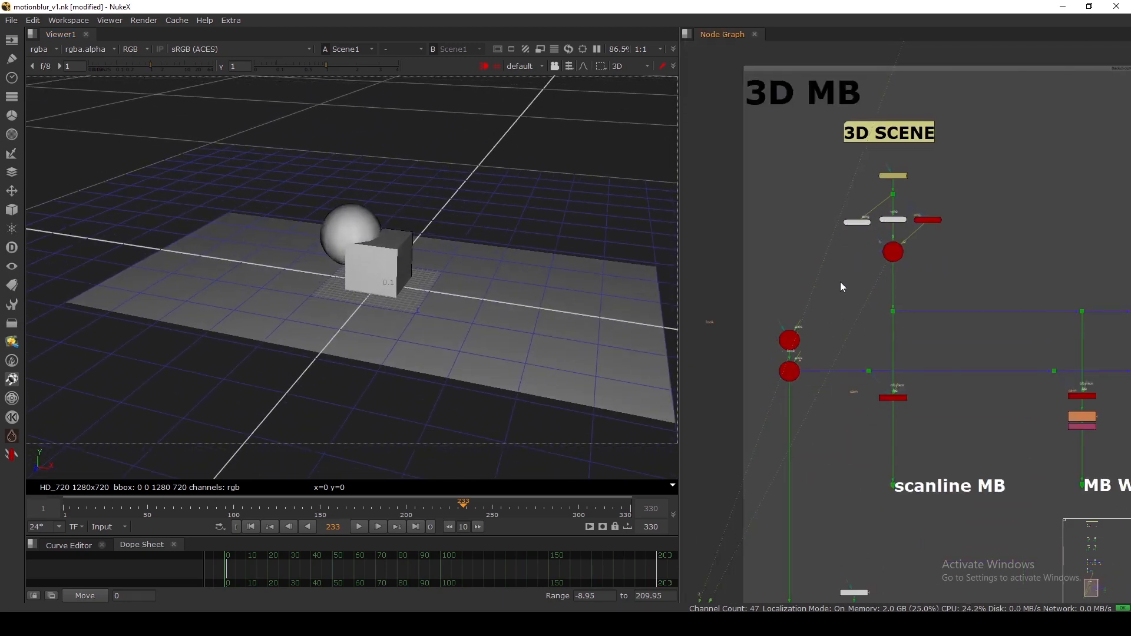
pyautogui.scroll(2, 800, 339)
pyautogui.click(781, 390)
pyautogui.press('1')
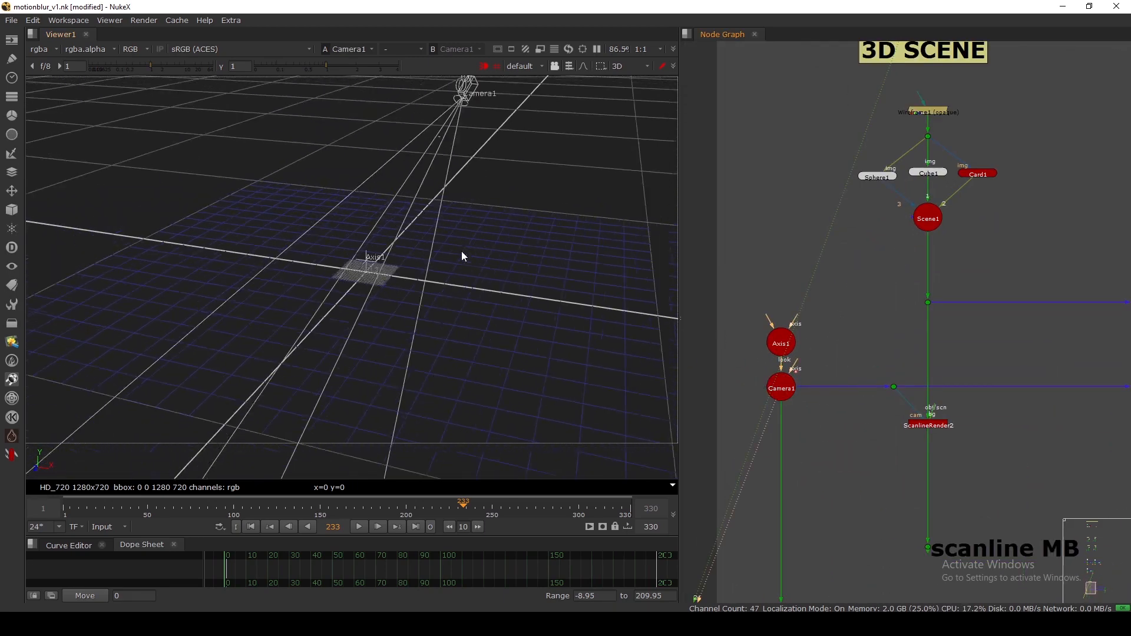
pyautogui.scroll(3, 854, 300)
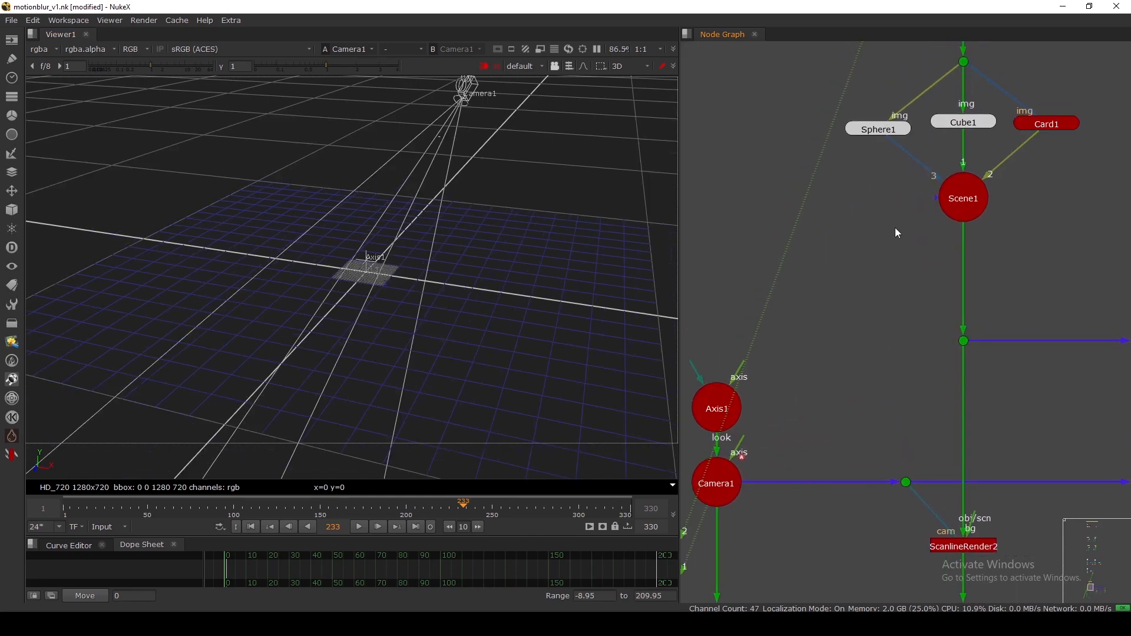
pyautogui.moveTo(936, 205); pyautogui.dragTo(719, 486)
pyautogui.click(964, 198)
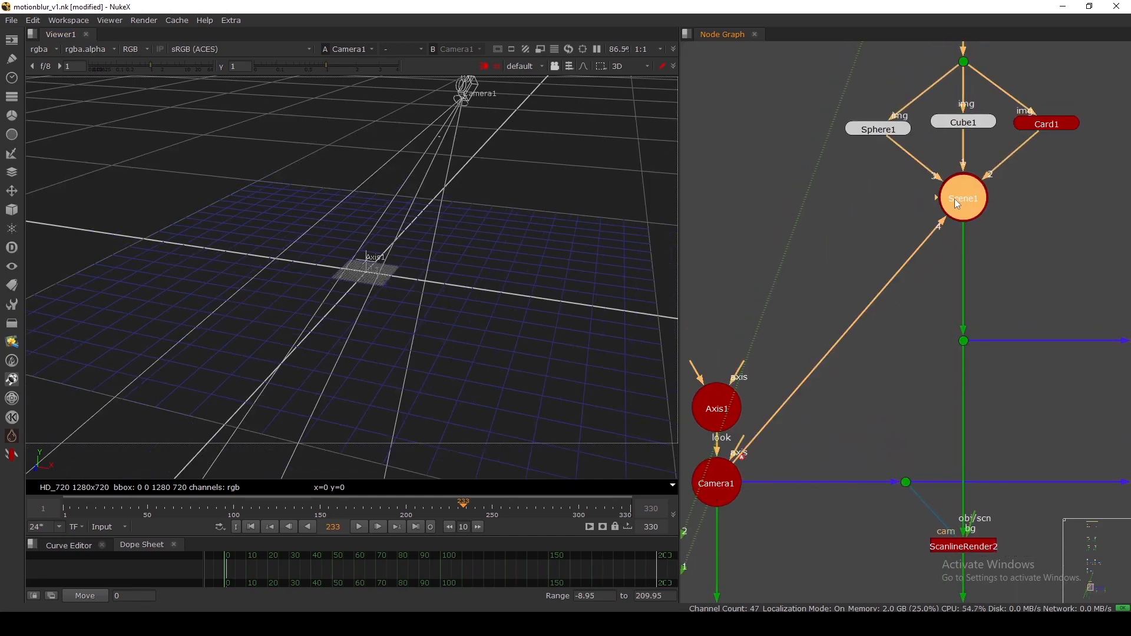
pyautogui.press('1')
pyautogui.keyDown('ctrl'); pyautogui.moveTo(543, 319); pyautogui.dragTo(242, 439); pyautogui.keyUp('ctrl')
# Play the camera animation and set the out point at frame 37.
pyautogui.click(252, 526)
pyautogui.keyDown('ctrl'); pyautogui.moveTo(282, 471); pyautogui.dragTo(258, 516); pyautogui.keyUp('ctrl')
pyautogui.click(358, 528)
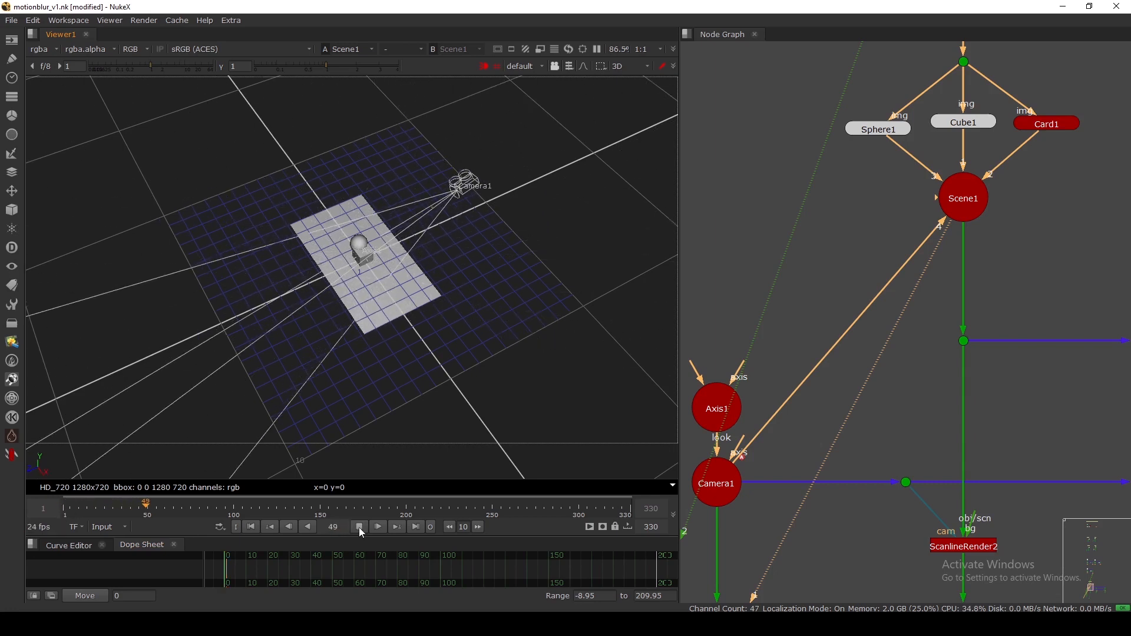
pyautogui.click(358, 527)
pyautogui.moveTo(169, 509); pyautogui.dragTo(126, 517)
pyautogui.click(432, 527)
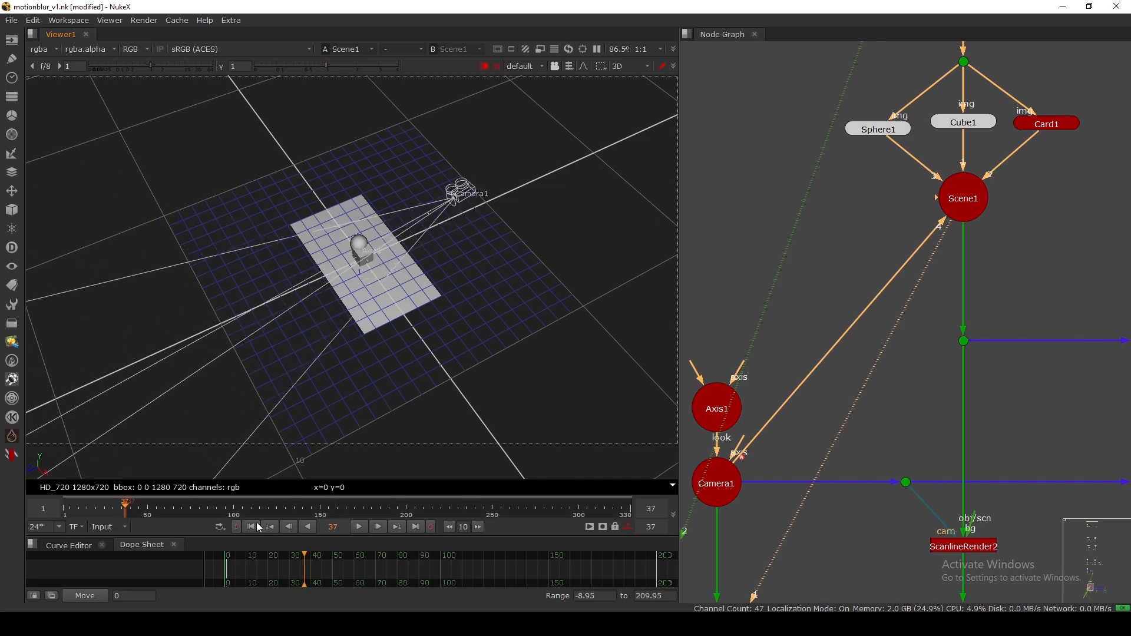
pyautogui.click(252, 527)
# View ScanlineRender2's output as a 2D render in the viewer.
pyautogui.scroll(-2, 933, 282)
pyautogui.moveTo(920, 257); pyautogui.dragTo(912, 268)
pyautogui.moveTo(956, 471); pyautogui.dragTo(865, 268, button='middle')
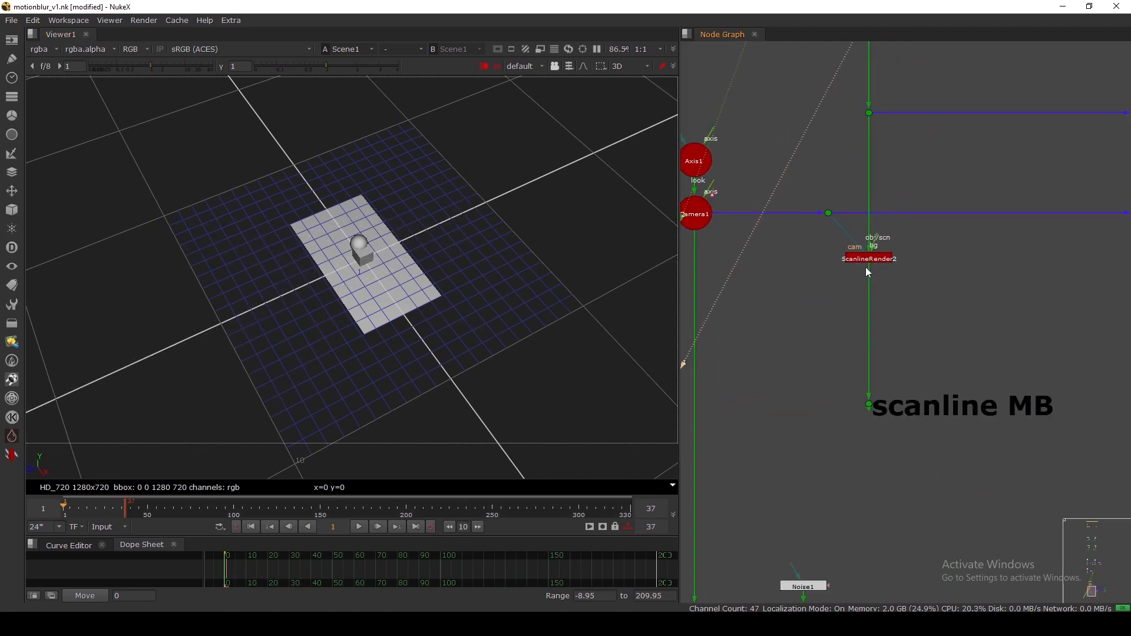
pyautogui.scroll(3, 866, 269)
pyautogui.scroll(-4, 865, 309)
pyautogui.moveTo(861, 353); pyautogui.dragTo(843, 318, button='middle')
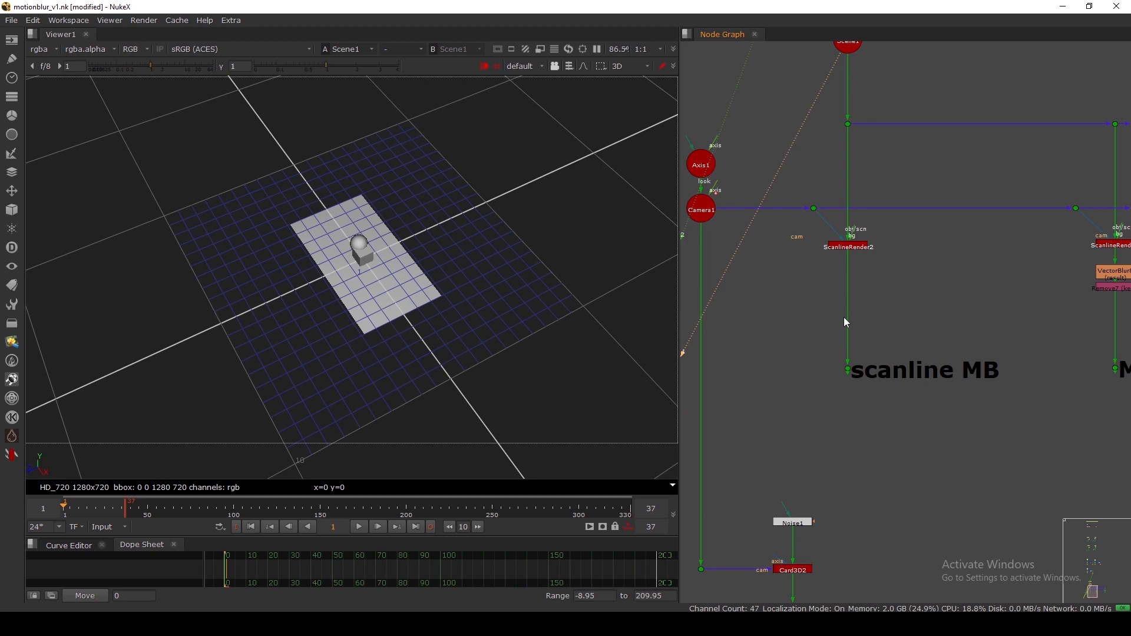
pyautogui.click(845, 248)
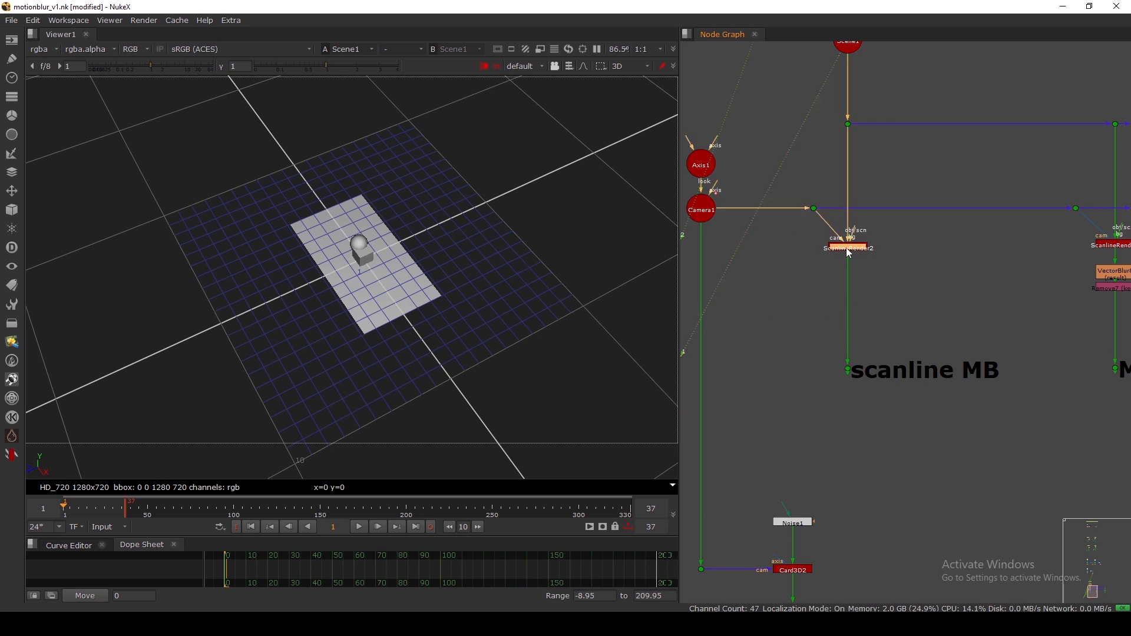
pyautogui.press('1')
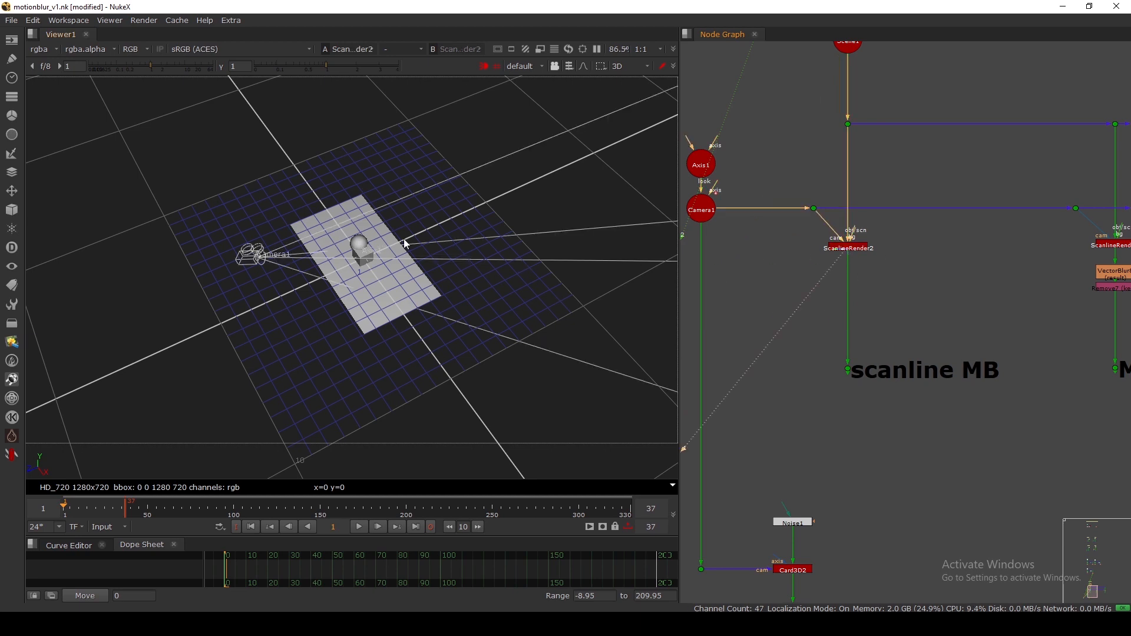
pyautogui.press('Tab')
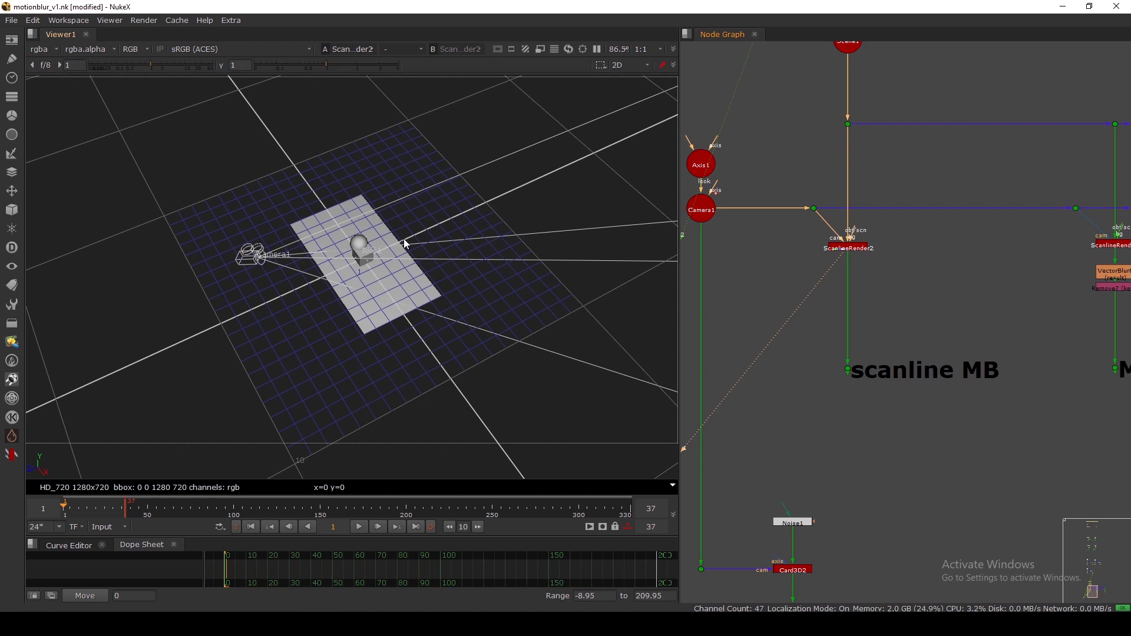
# Play the wireframe render animation twice, stopping at frame 25.
pyautogui.press('-')
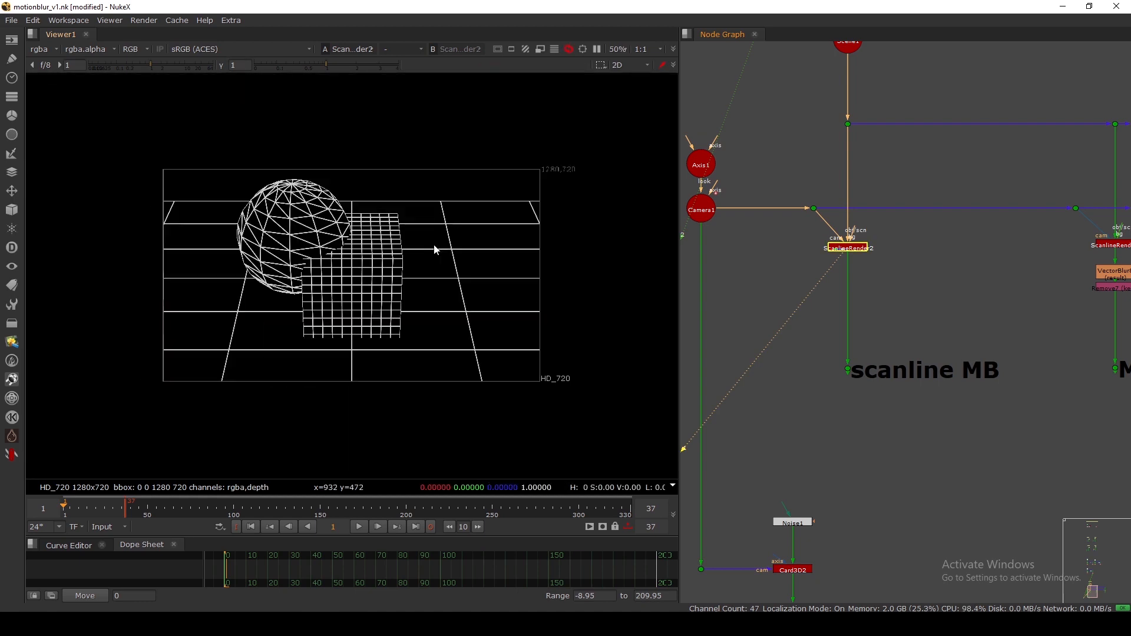
pyautogui.click(358, 527)
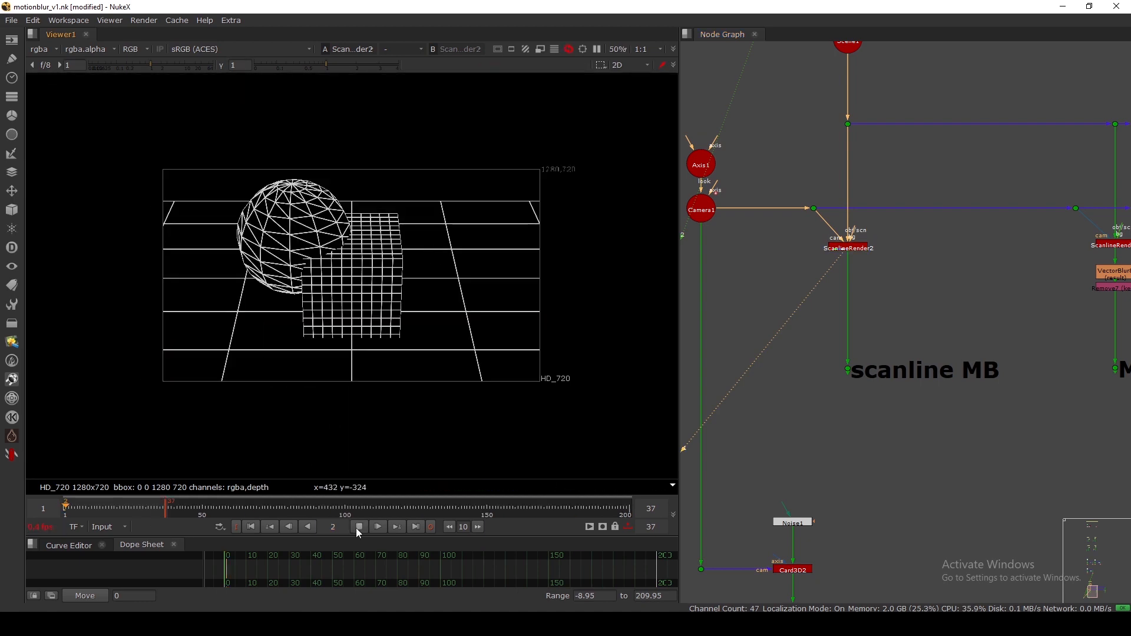
pyautogui.press('f')
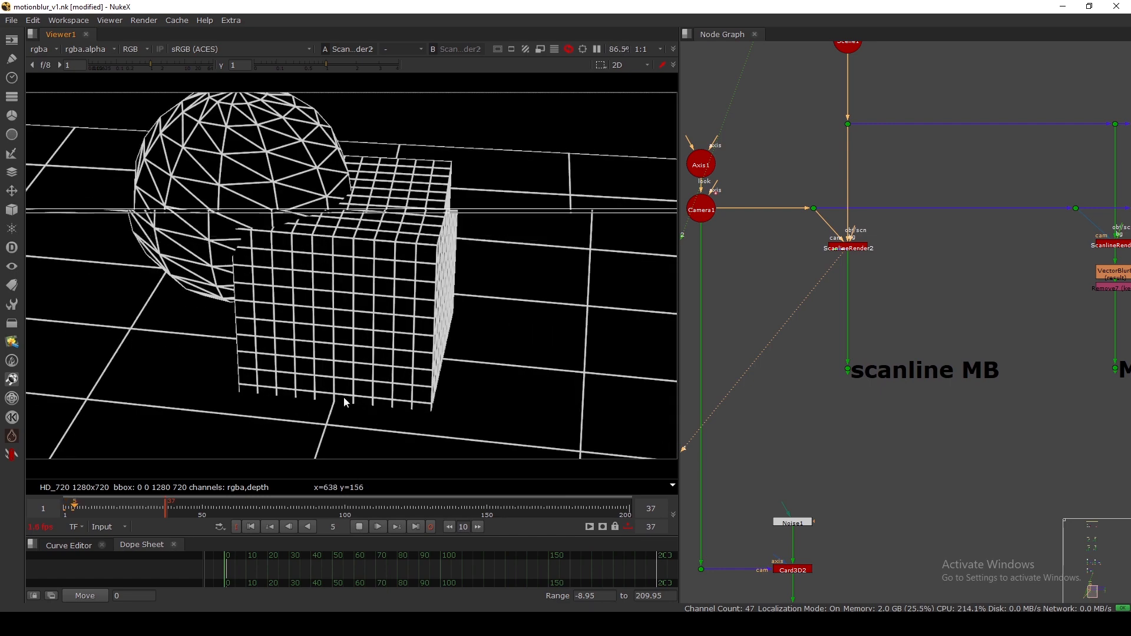
pyautogui.press('-')
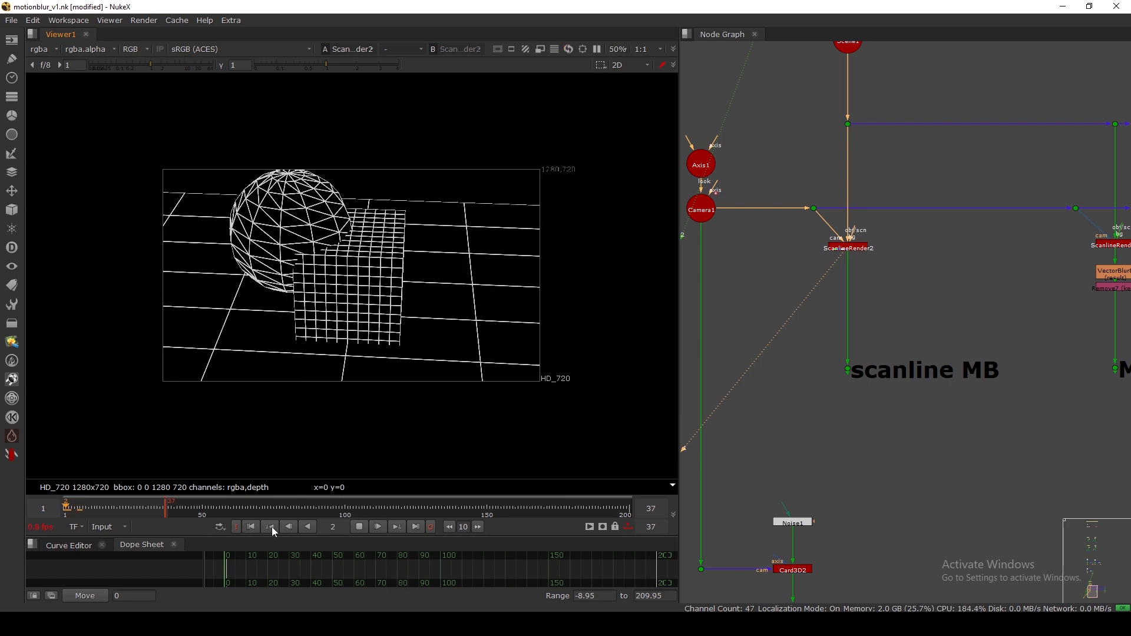
pyautogui.click(355, 526)
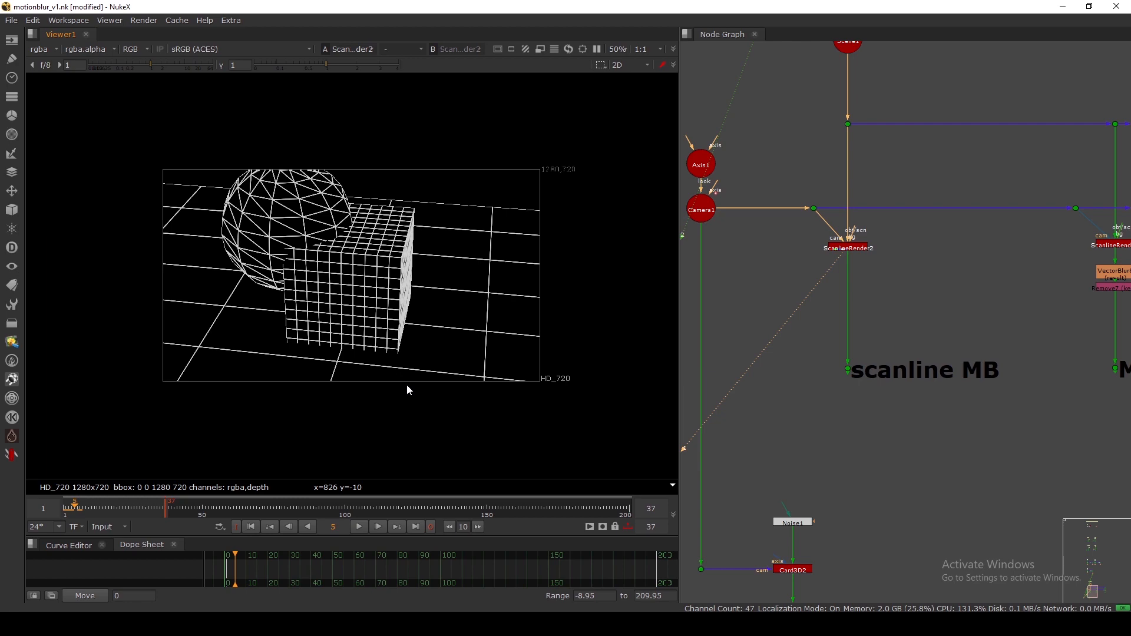
pyautogui.click(358, 526)
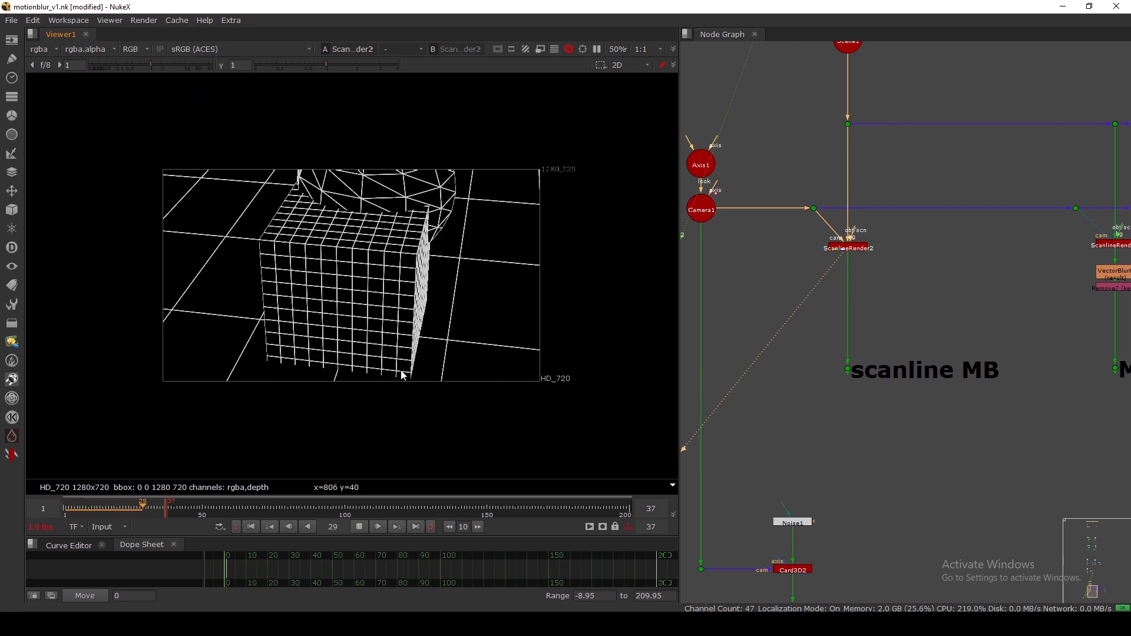
pyautogui.click(358, 527)
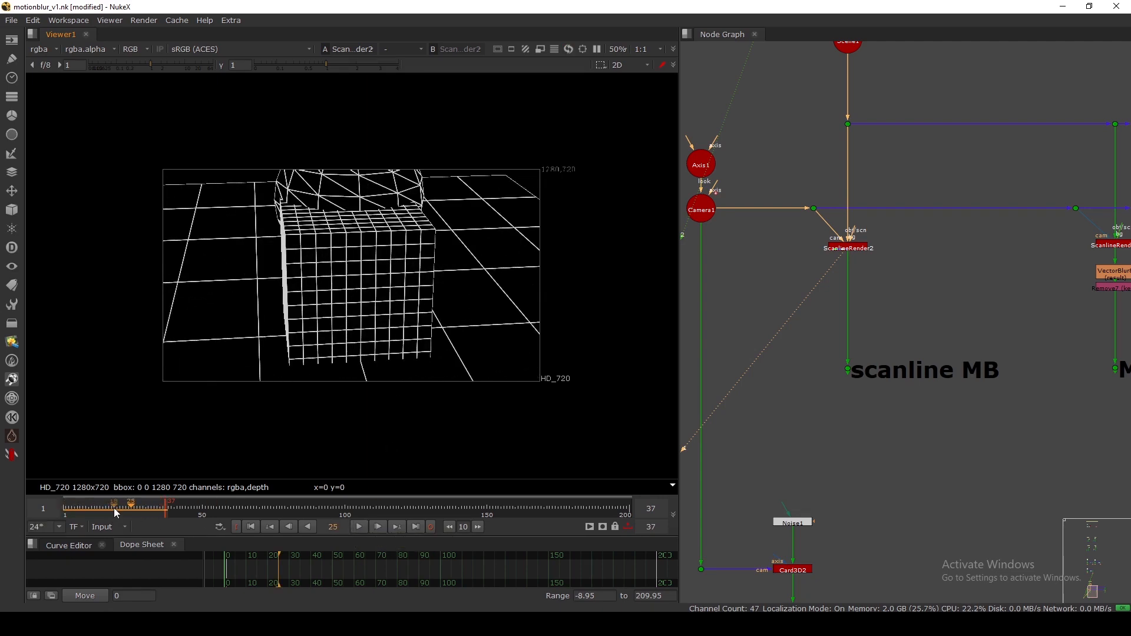
# Scrub the timeline back and park it on frame 14.
pyautogui.moveTo(116, 513); pyautogui.dragTo(96, 518)
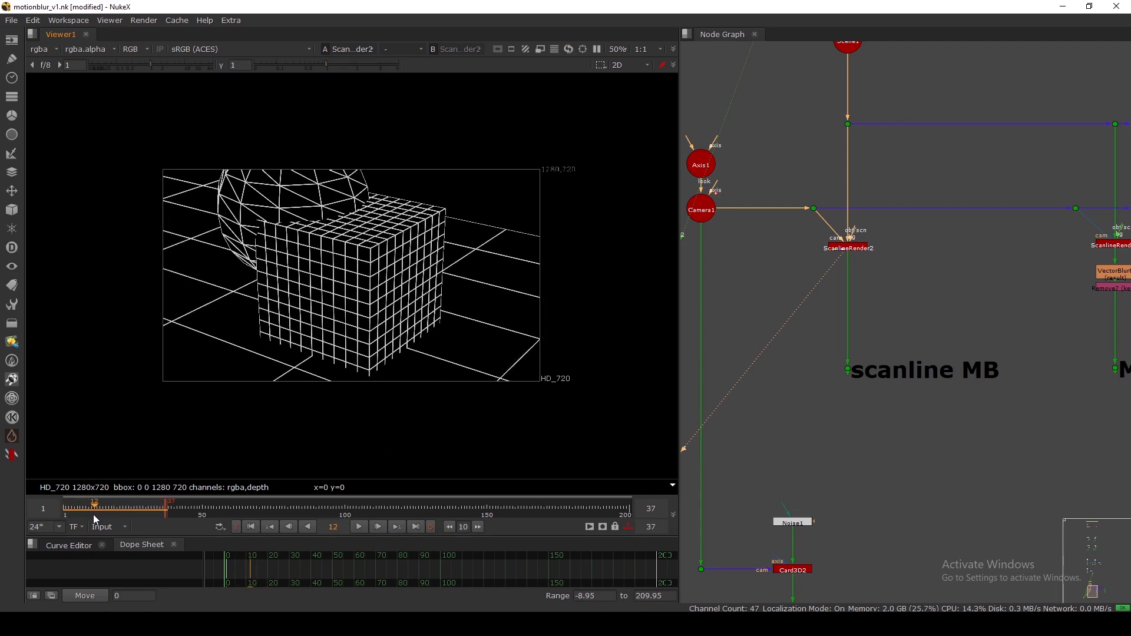
pyautogui.moveTo(174, 178); pyautogui.dragTo(530, 372)
pyautogui.moveTo(100, 508); pyautogui.dragTo(101, 522)
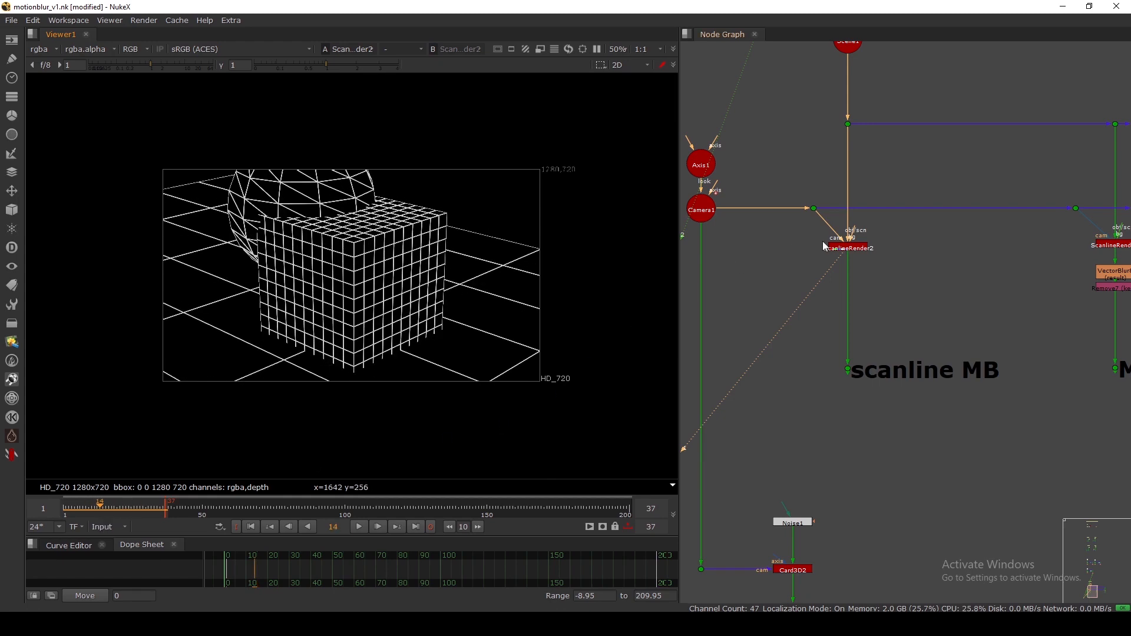
pyautogui.scroll(3, 823, 241)
pyautogui.doubleClick(882, 259)
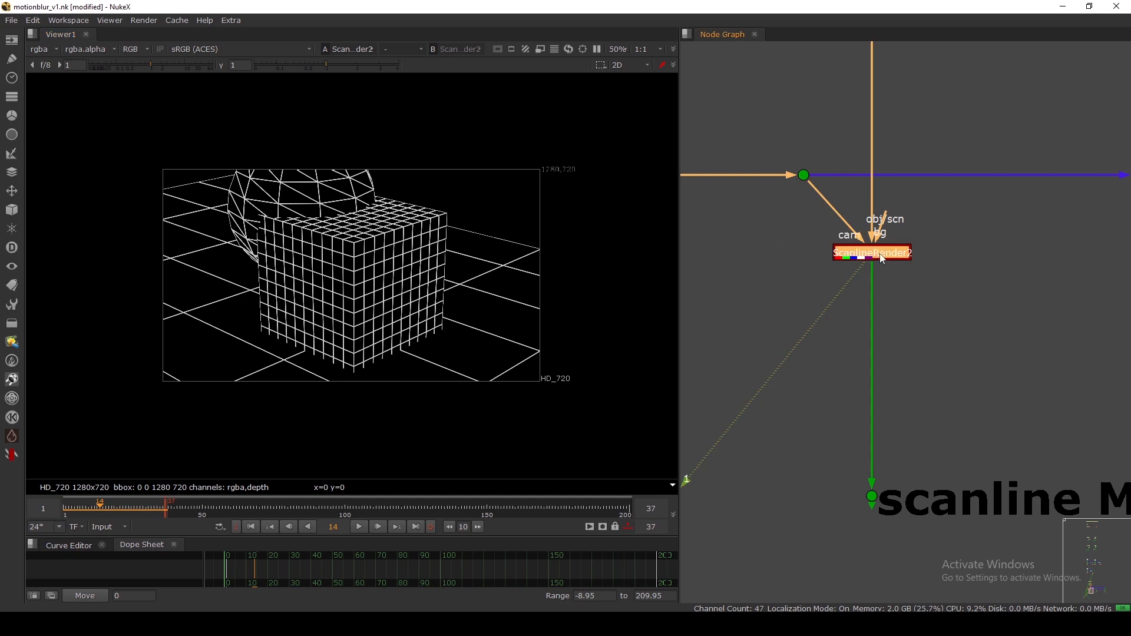
# Set ScanlineRender2's multisample samples to 10, leaving shutter at 0.5.
pyautogui.click(574, 190)
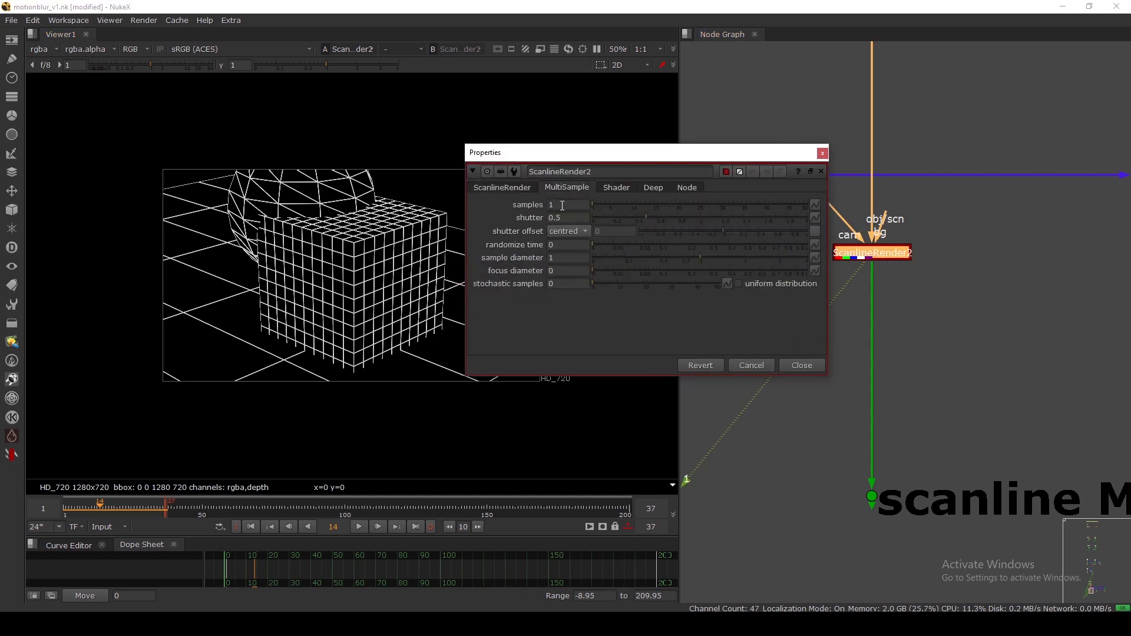
pyautogui.moveTo(561, 204); pyautogui.dragTo(523, 204)
pyautogui.moveTo(565, 157); pyautogui.dragTo(602, 153)
pyautogui.click(598, 202)
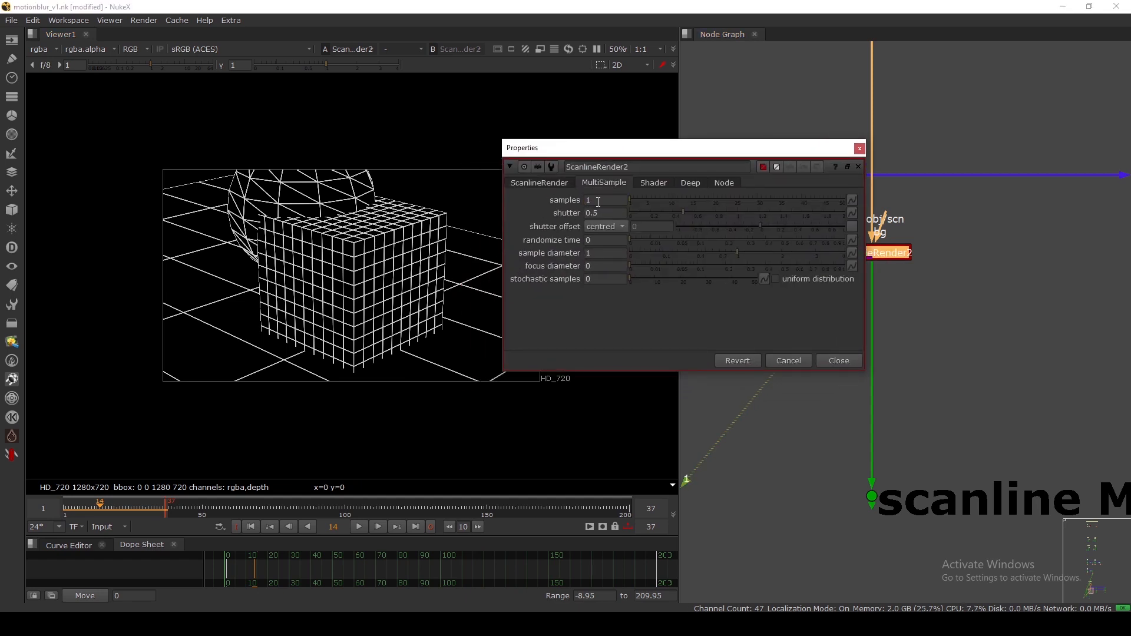
pyautogui.doubleClick(593, 213)
pyautogui.click(547, 225)
pyautogui.tripleClick(615, 212)
pyautogui.click(554, 223)
pyautogui.click(600, 200)
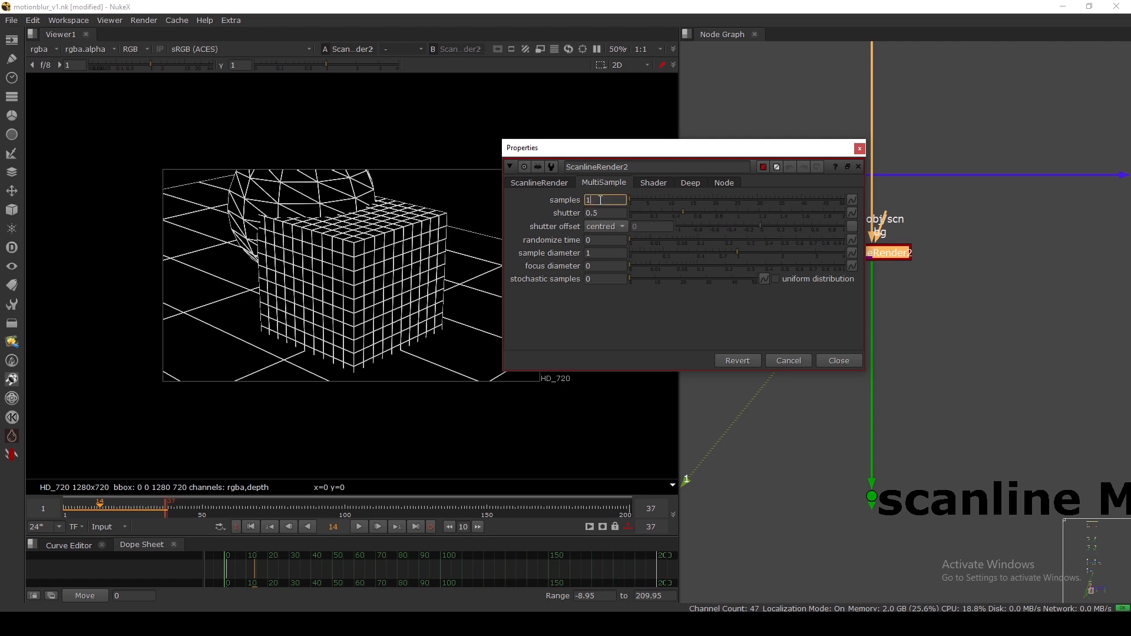
pyautogui.write('1')
pyautogui.press('Return')
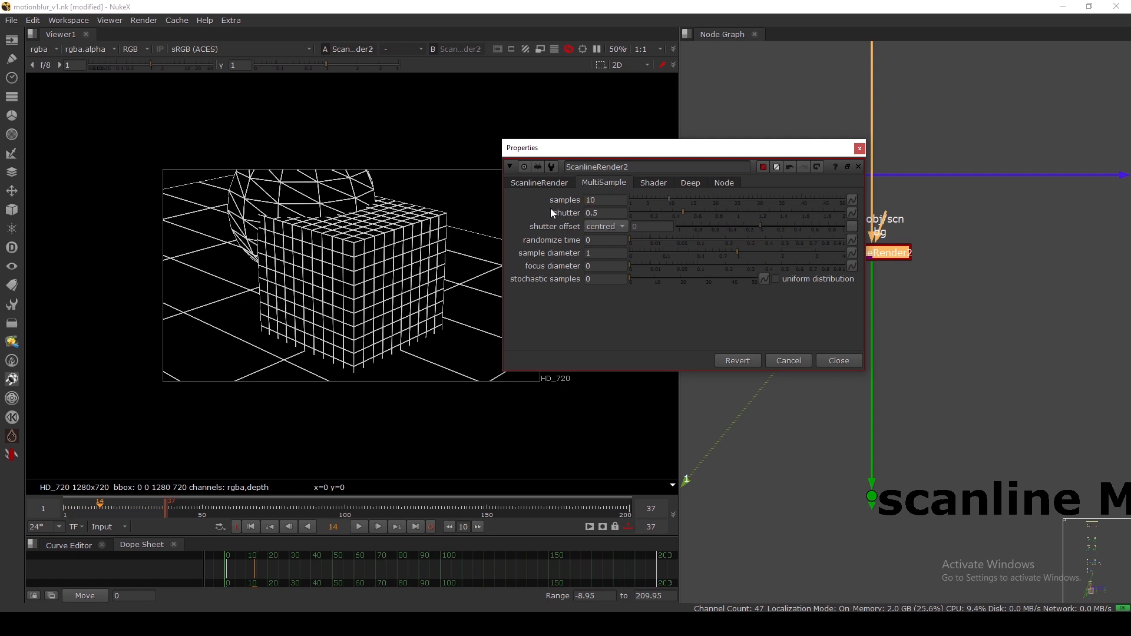
pyautogui.moveTo(552, 149); pyautogui.dragTo(654, 112)
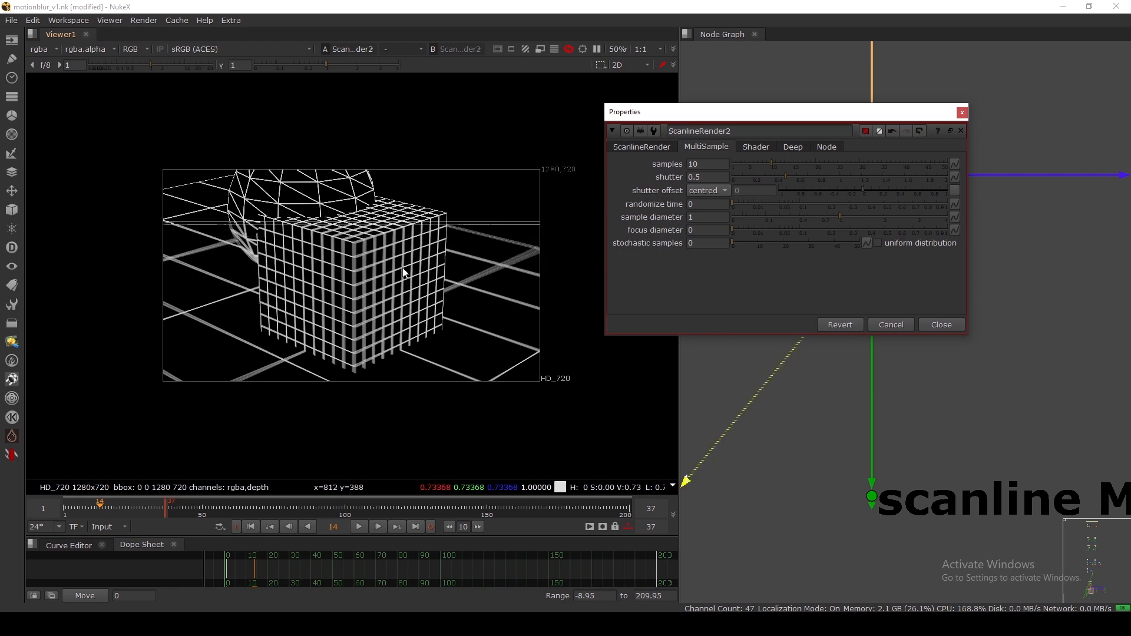
# Raise the samples to 20 and inspect the re-rendered motion blur.
pyautogui.scroll(5, 401, 273)
pyautogui.scroll(6, 418, 273)
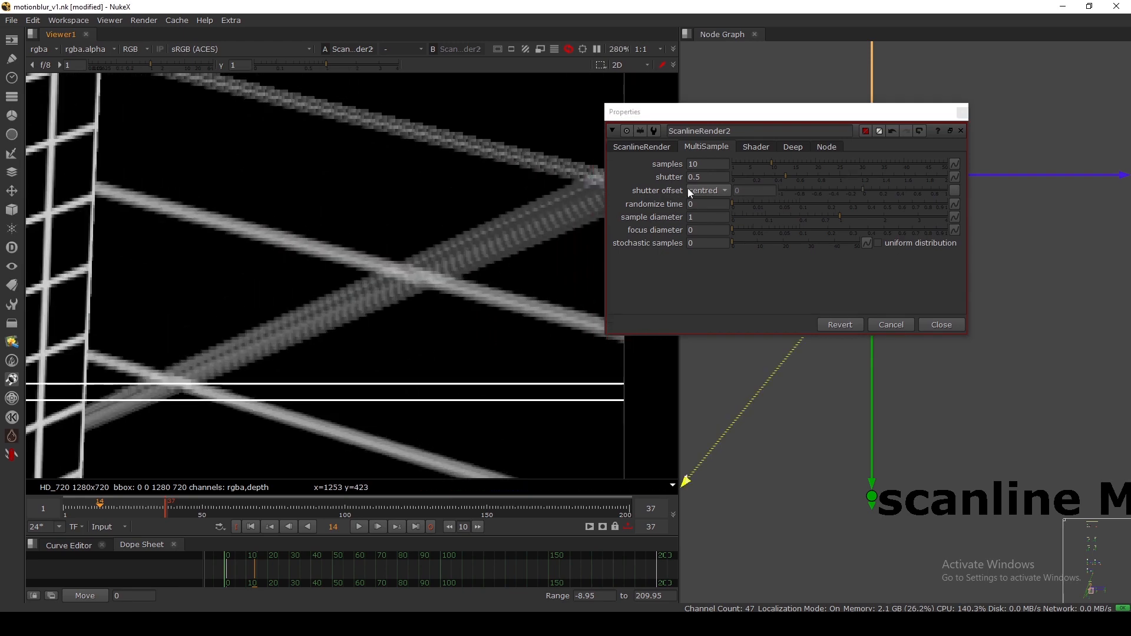
pyautogui.moveTo(704, 166); pyautogui.dragTo(663, 172)
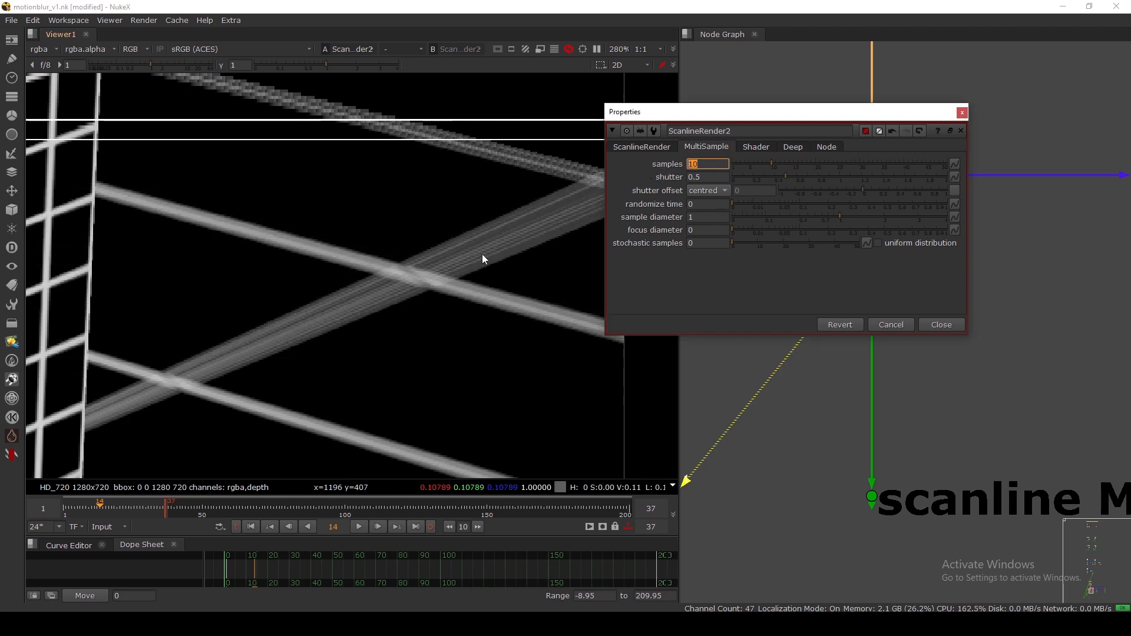
pyautogui.write('20')
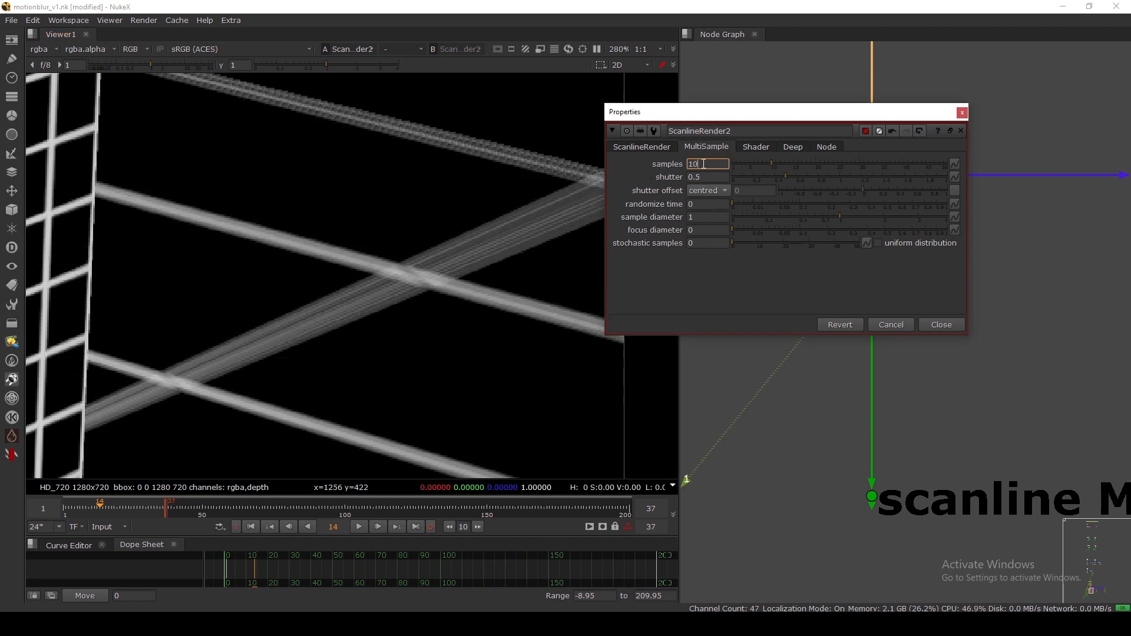
pyautogui.press('Return')
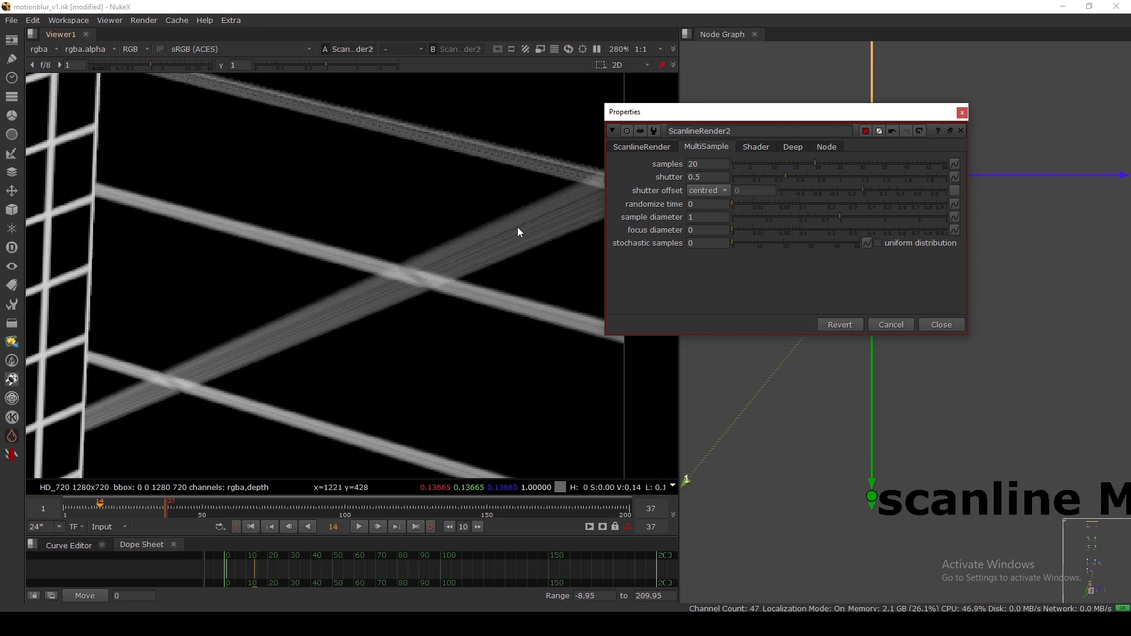
pyautogui.keyDown('ctrl'); pyautogui.keyDown('shift'); pyautogui.moveTo(473, 232); pyautogui.dragTo(492, 259); pyautogui.keyUp('shift'); pyautogui.keyUp('ctrl')
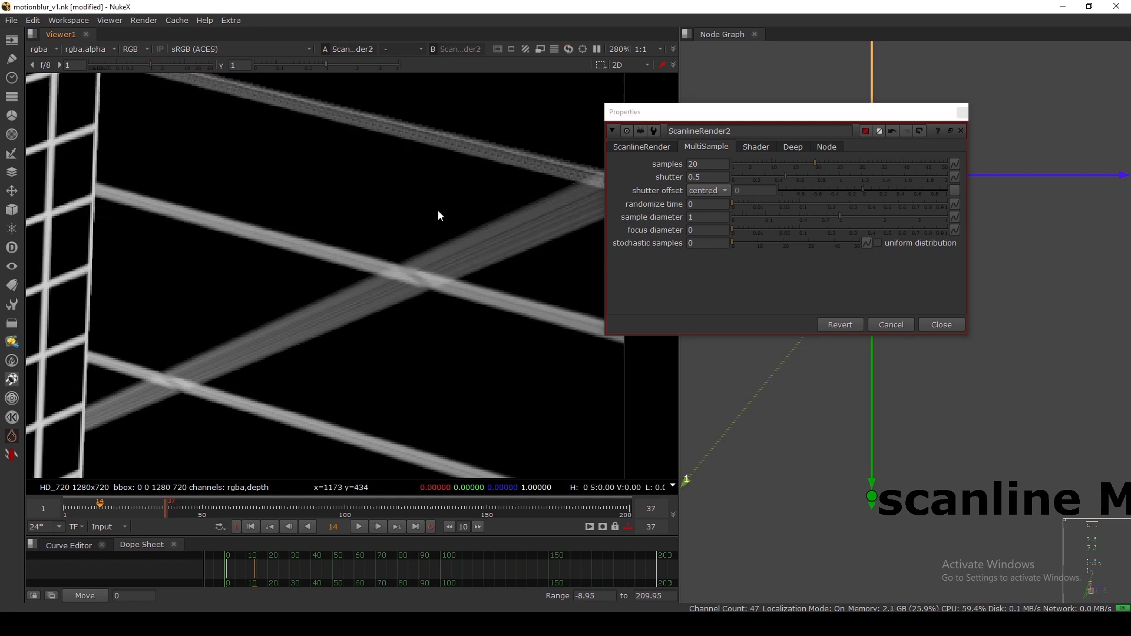
pyautogui.press('f')
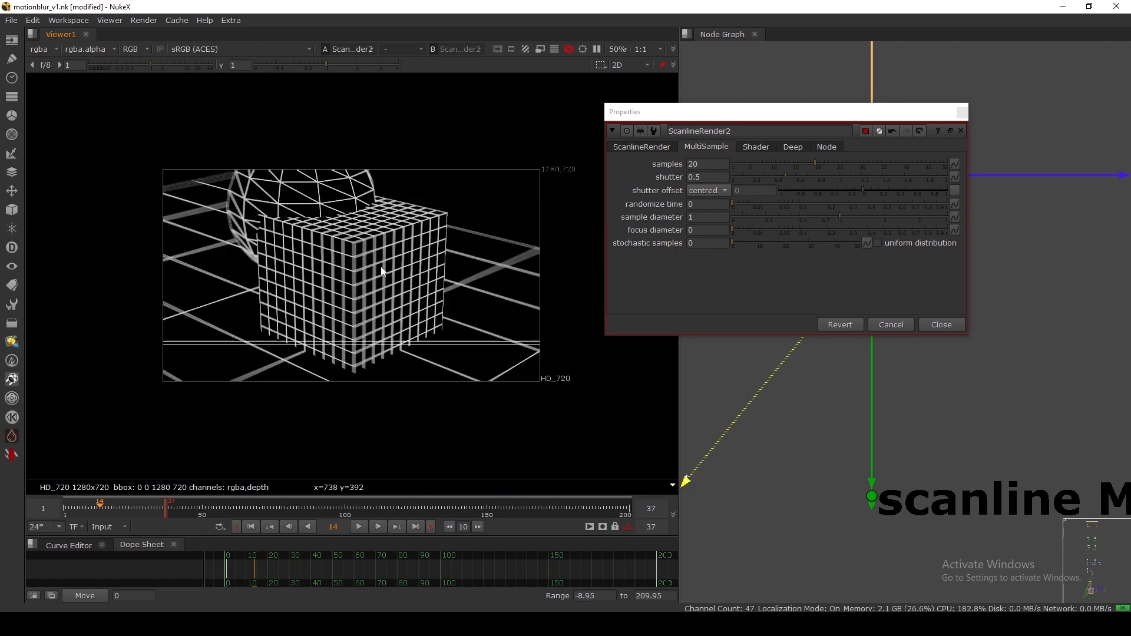
pyautogui.click(642, 169)
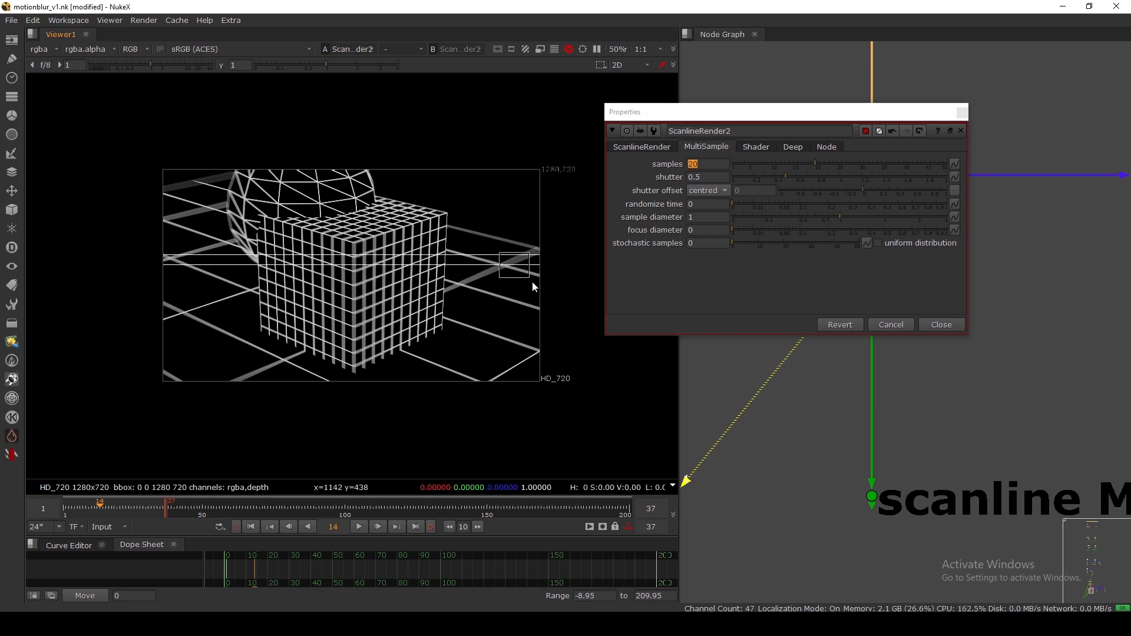
# Reset the samples to 1 and close ScanlineRender2's settings.
pyautogui.moveTo(787, 112); pyautogui.dragTo(612, 118)
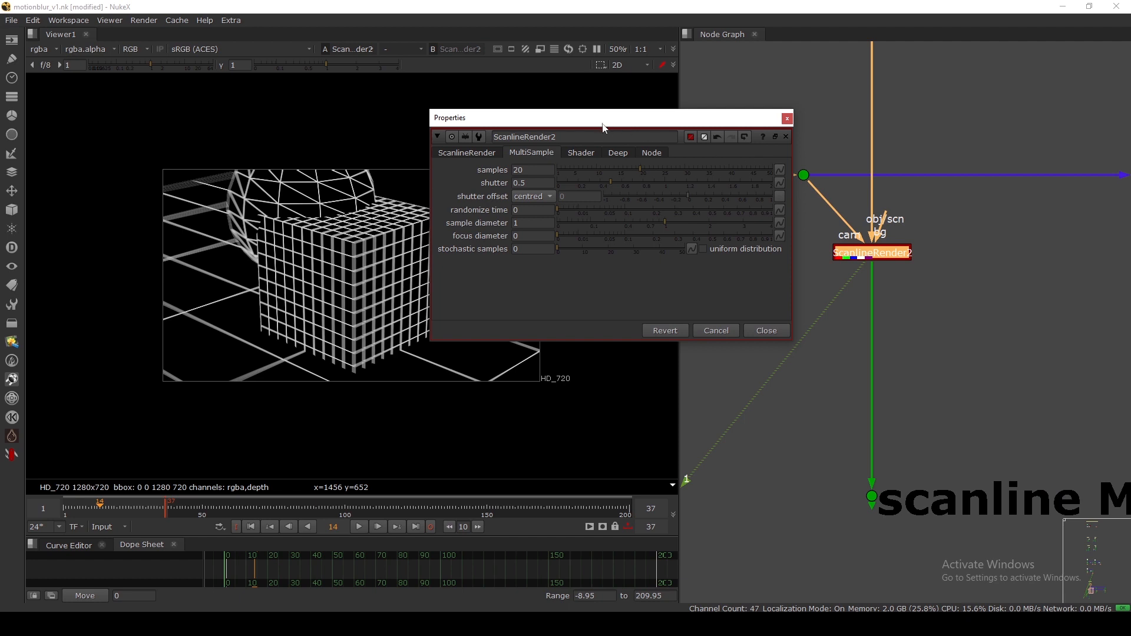
pyautogui.moveTo(603, 125); pyautogui.dragTo(853, 62)
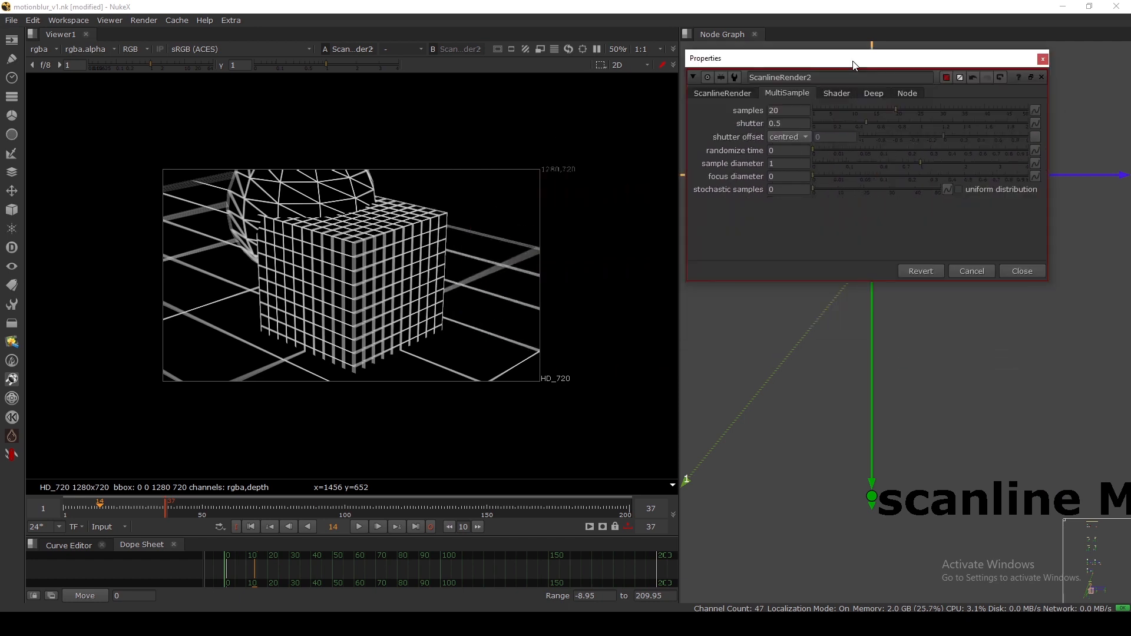
pyautogui.moveTo(411, 213); pyautogui.dragTo(526, 327)
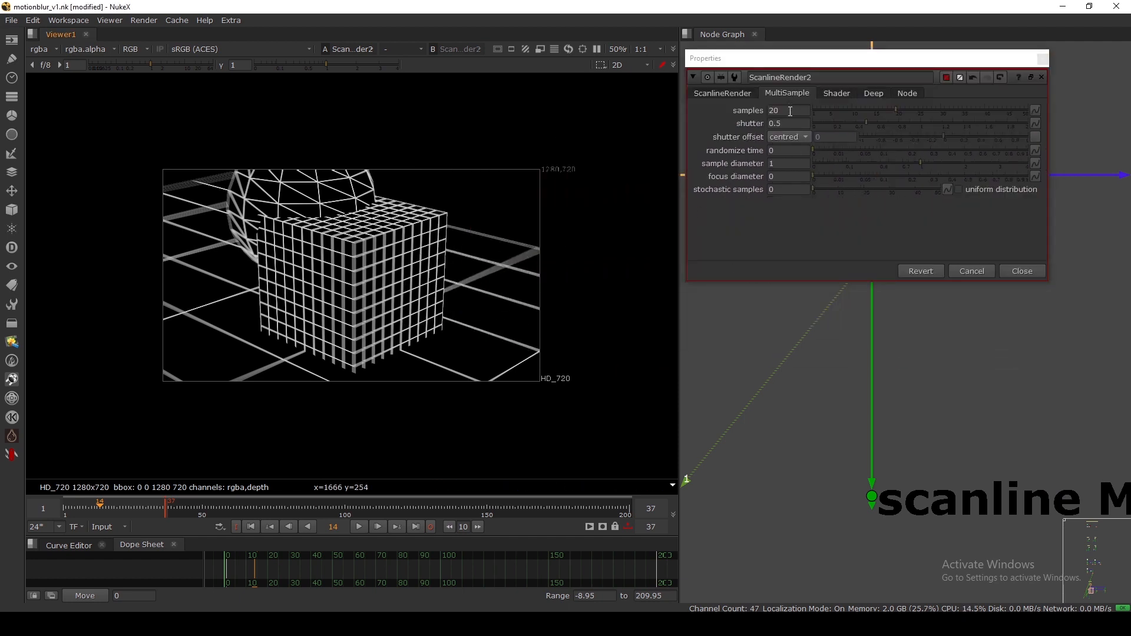
pyautogui.click(790, 111)
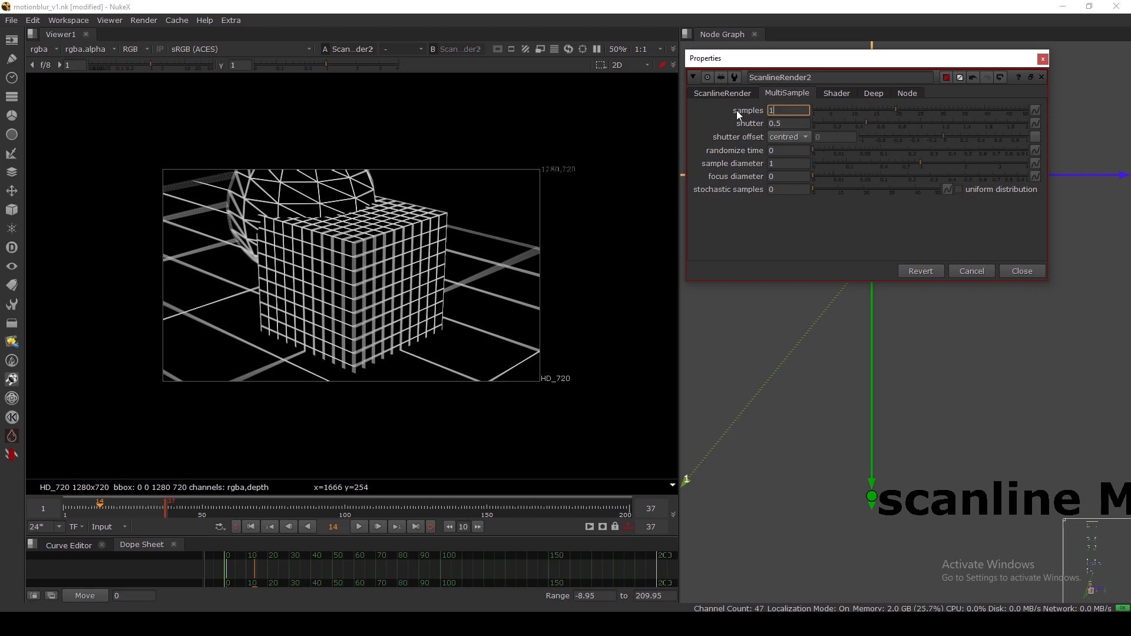
pyautogui.write('1')
pyautogui.moveTo(775, 57); pyautogui.dragTo(701, 119)
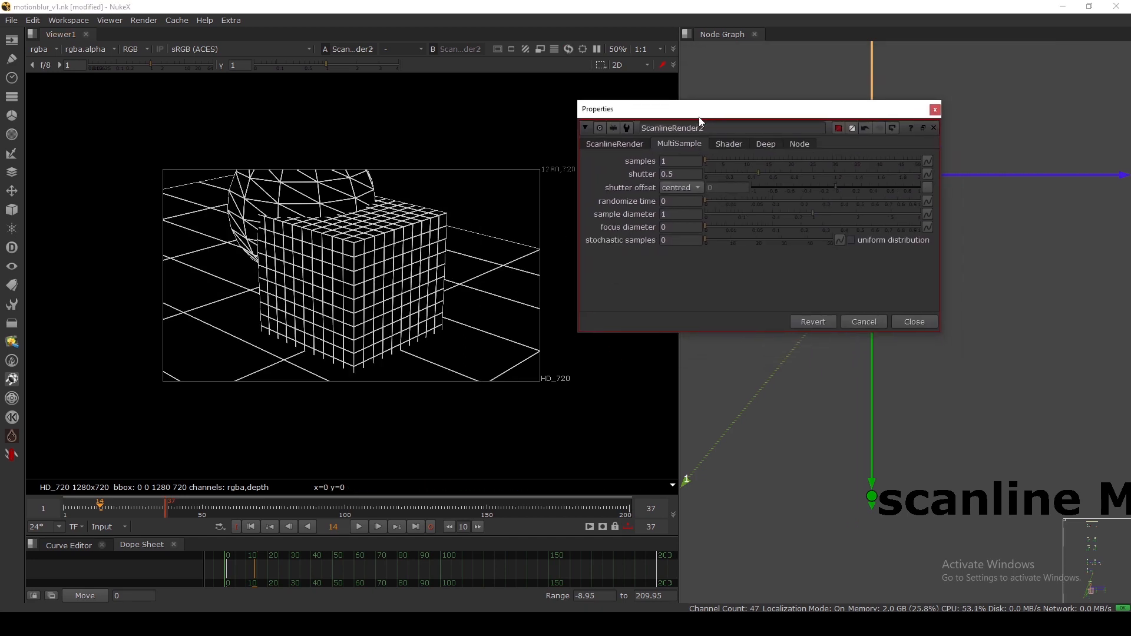
pyautogui.click(934, 110)
pyautogui.scroll(-5, 931, 107)
pyautogui.scroll(3, 901, 218)
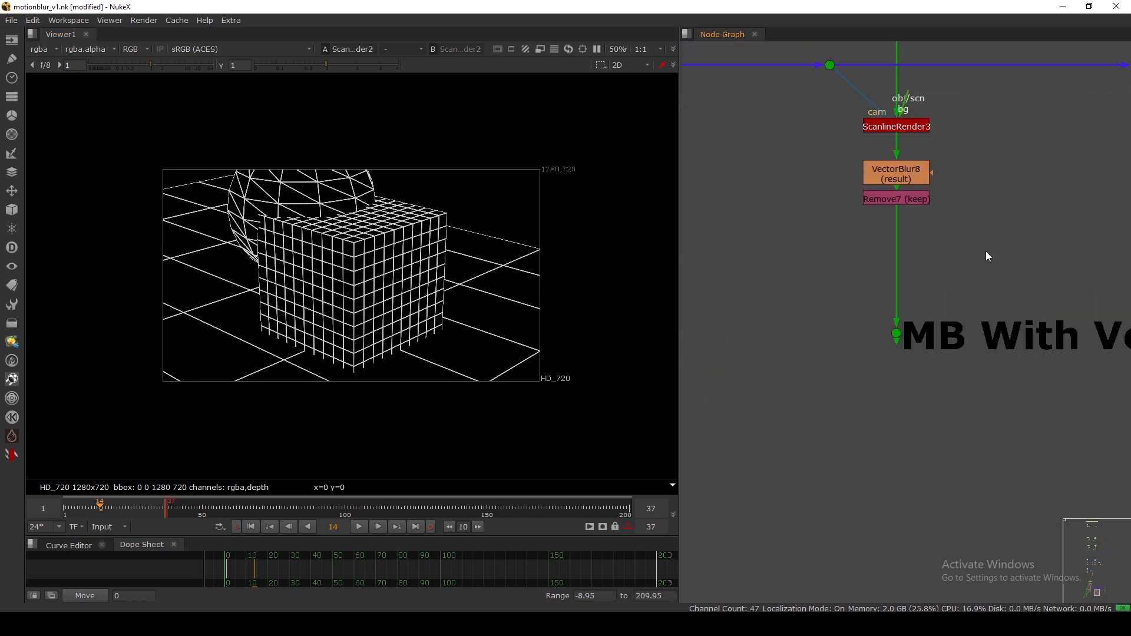
# Confirm ScanlineRender3's shader outputs classic motion vectors into the motion channel.
pyautogui.moveTo(986, 252); pyautogui.dragTo(839, 149)
pyautogui.scroll(-1, 871, 175)
pyautogui.scroll(3, 889, 180)
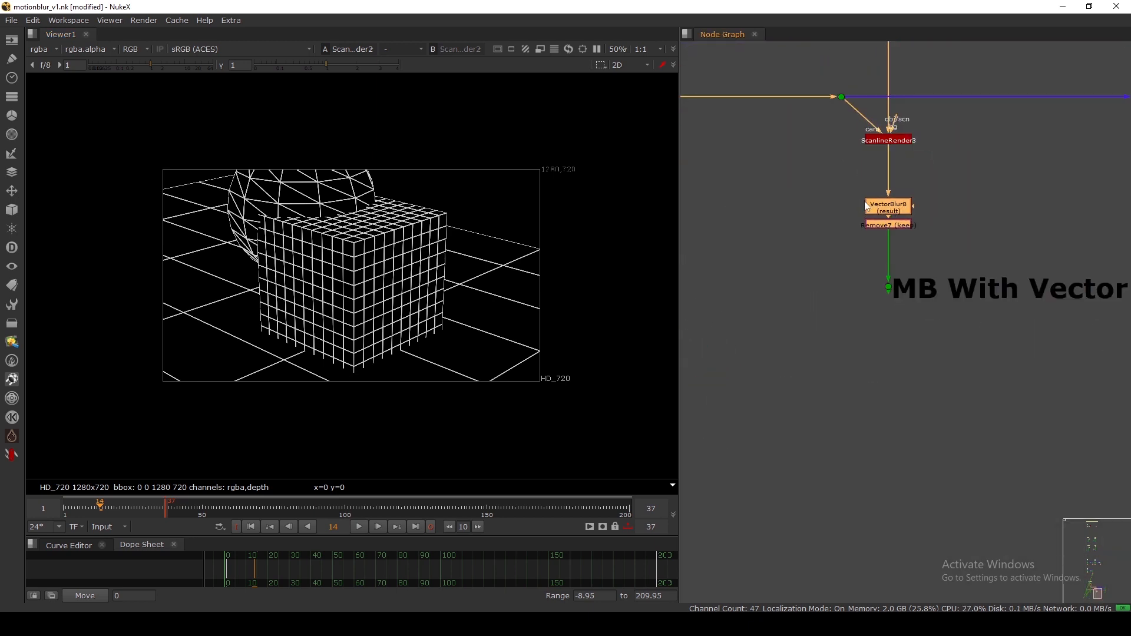
pyautogui.doubleClick(890, 212)
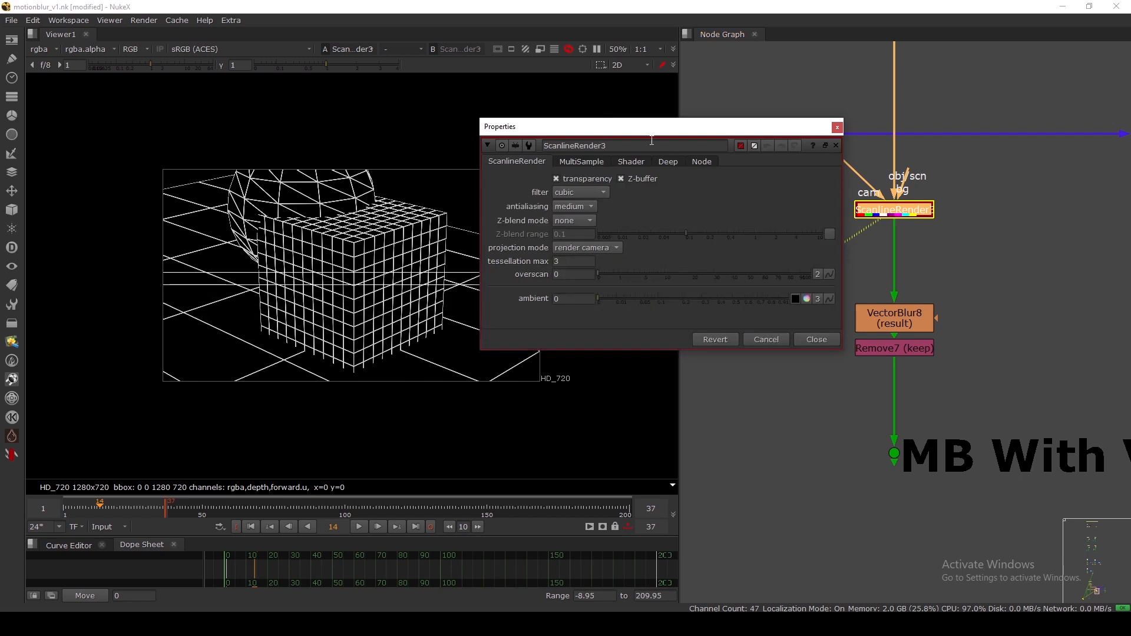
pyautogui.moveTo(636, 135); pyautogui.dragTo(670, 120)
pyautogui.click(658, 159)
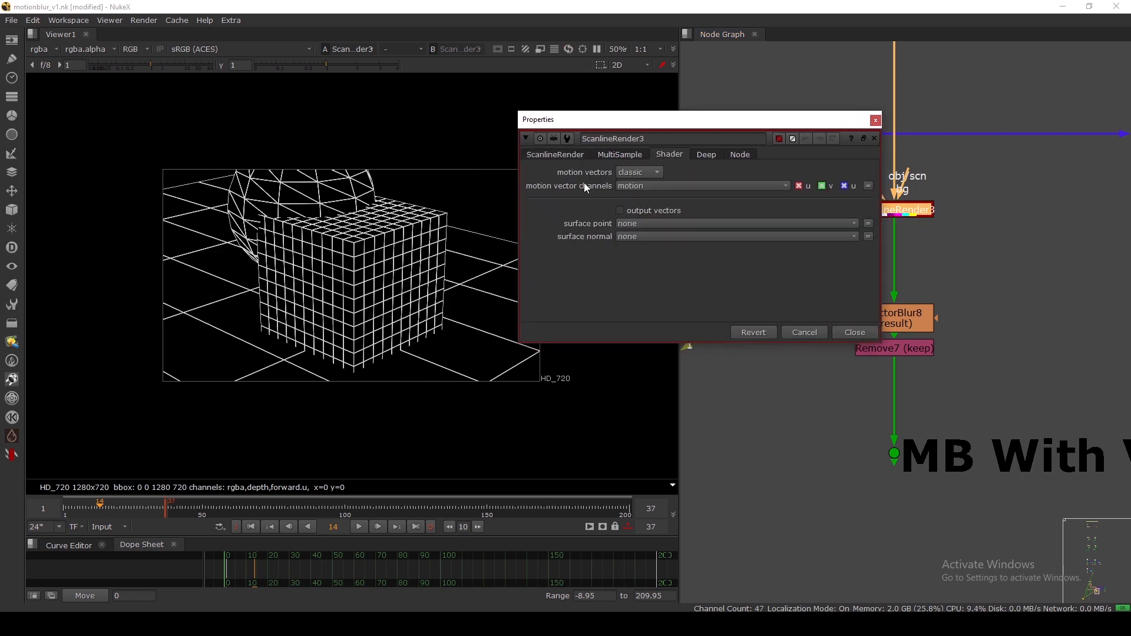
pyautogui.click(632, 173)
pyautogui.click(660, 187)
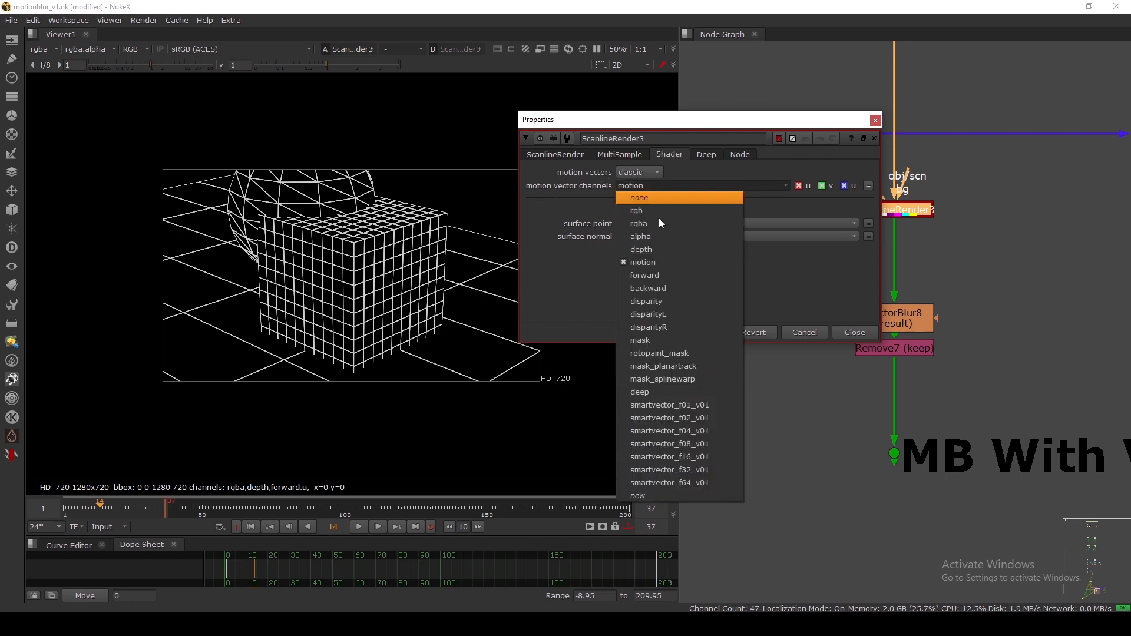
pyautogui.click(654, 263)
pyautogui.click(847, 335)
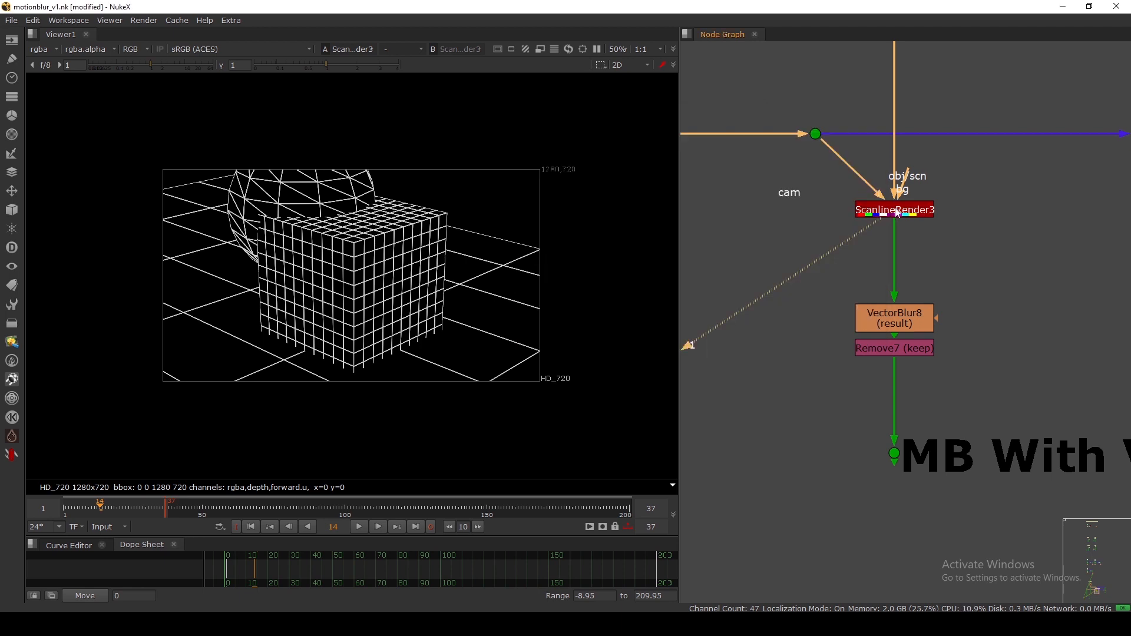
# Inspect the motion vector layer in the viewer, then return to rgba.
pyautogui.click(48, 52)
pyautogui.click(67, 126)
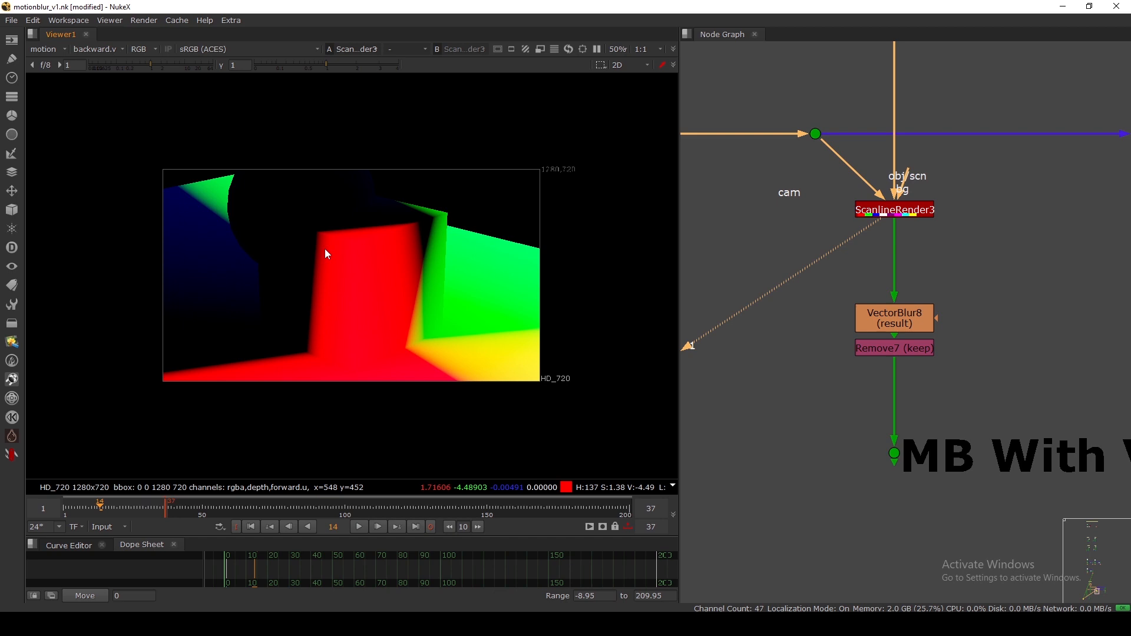
pyautogui.moveTo(885, 225); pyautogui.dragTo(898, 221)
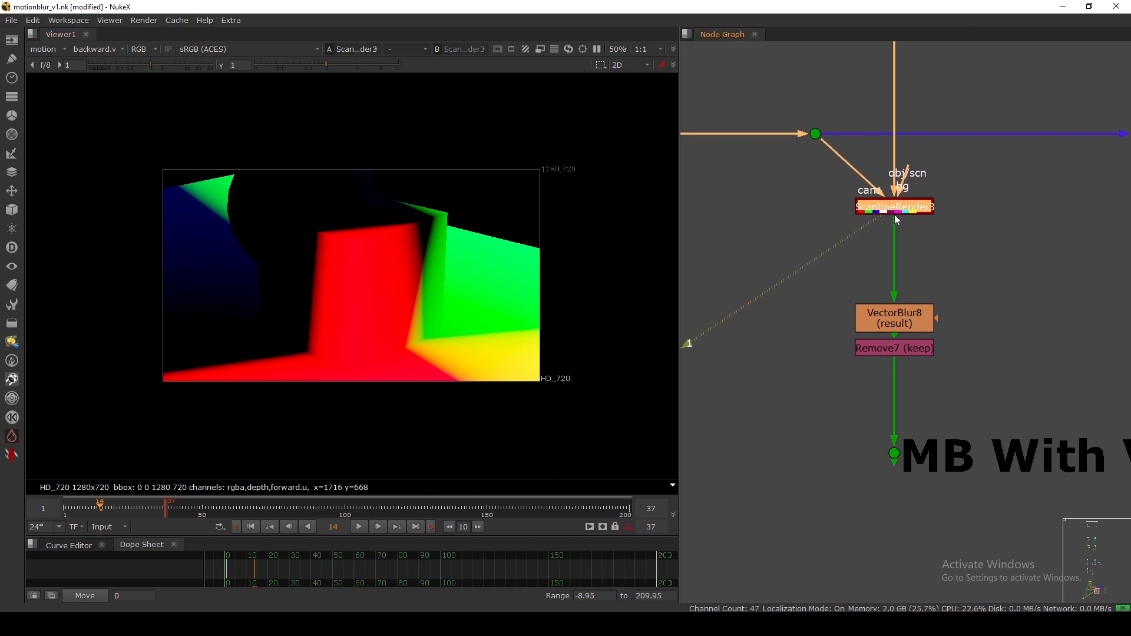
pyautogui.doubleClick(891, 208)
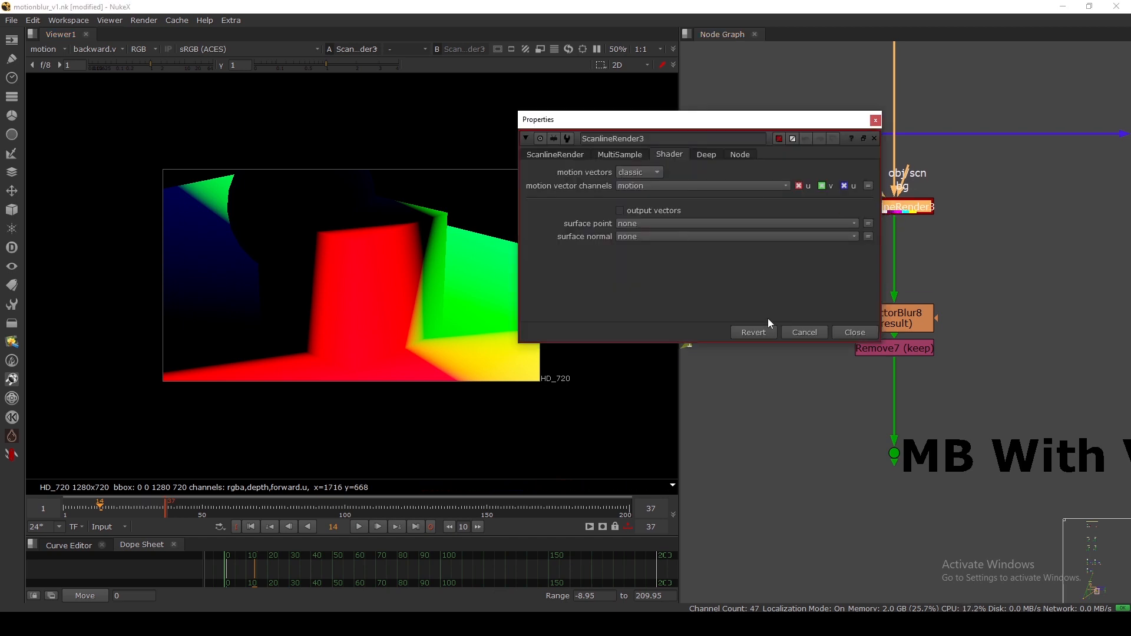
pyautogui.click(845, 328)
pyautogui.hotkey('ctrl', 'z')
pyautogui.click(874, 139)
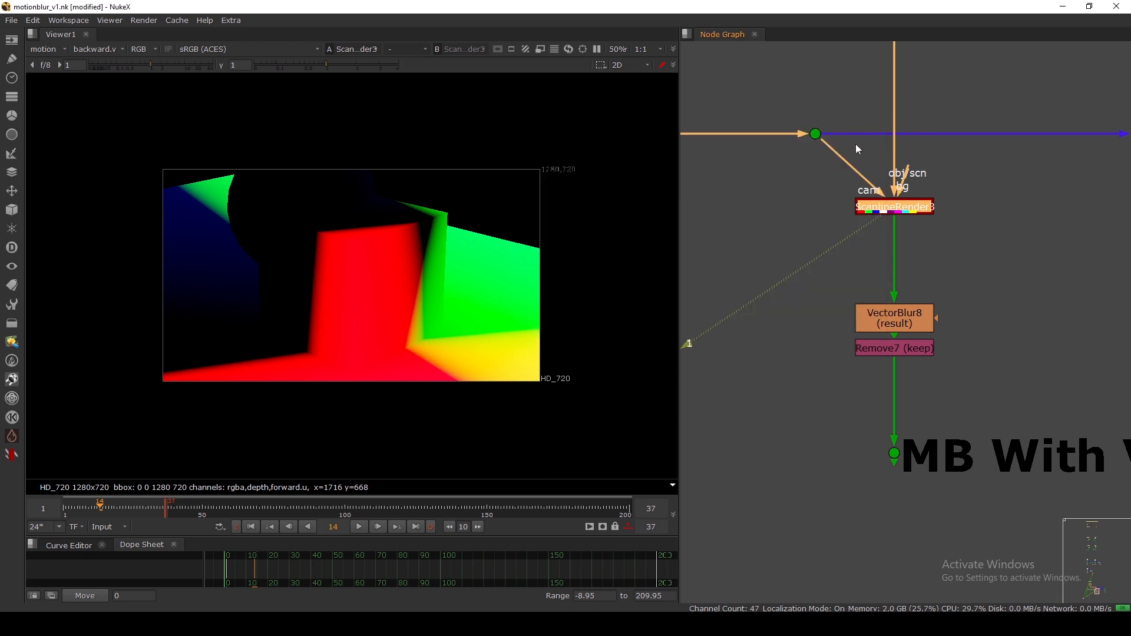
pyautogui.click(47, 49)
pyautogui.click(49, 91)
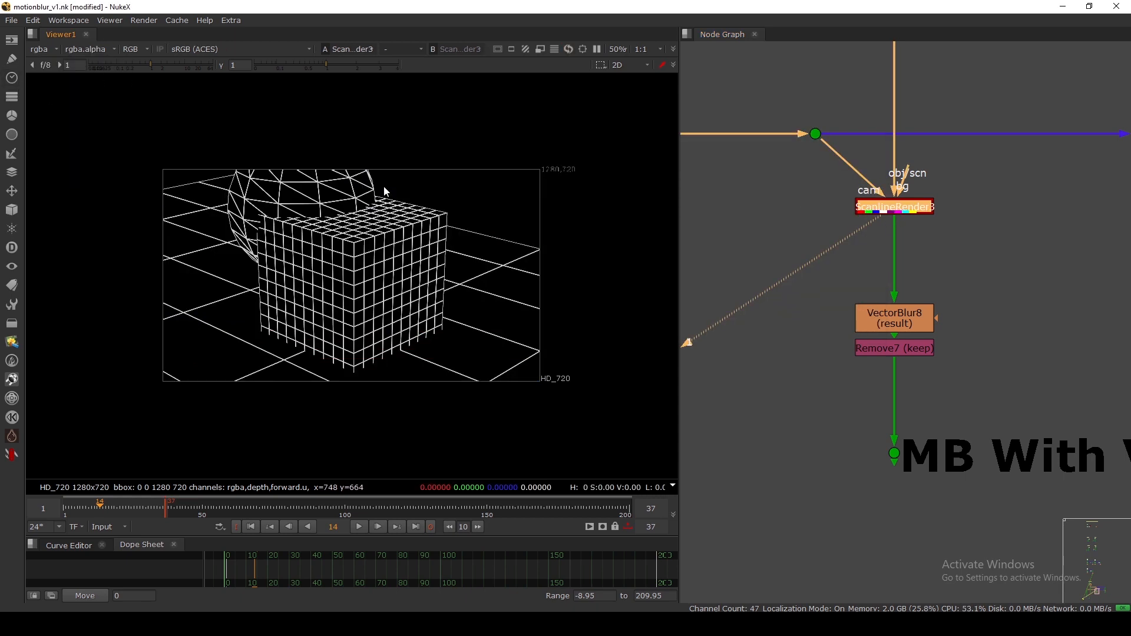
# View VectorBlur8's output with its settings open.
pyautogui.click(915, 323)
pyautogui.press('1')
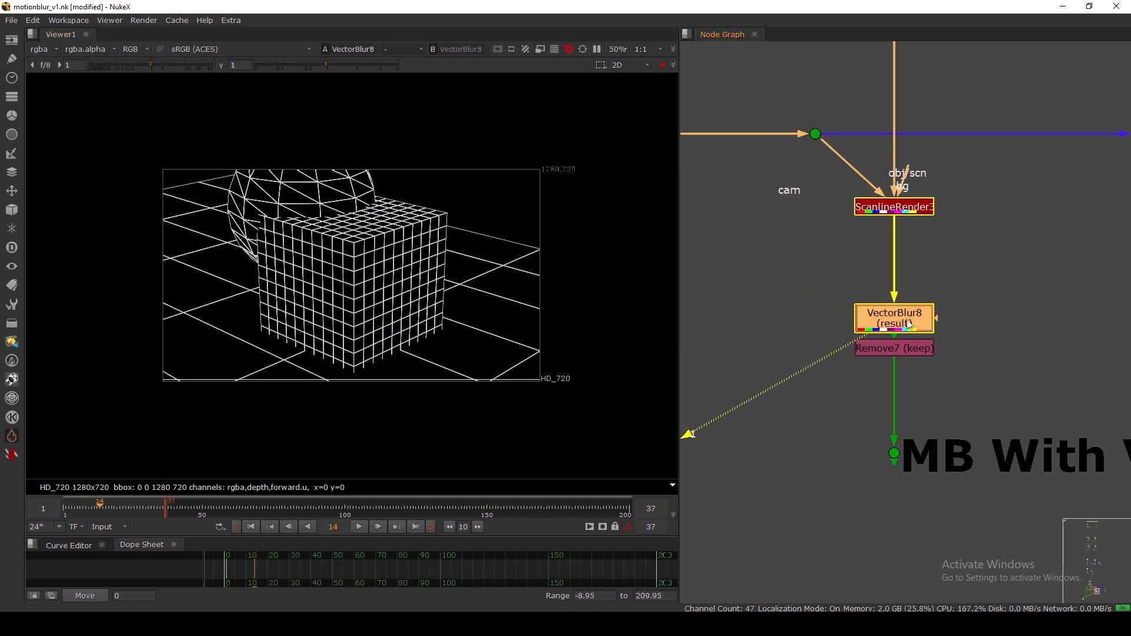
pyautogui.doubleClick(909, 324)
pyautogui.moveTo(621, 181); pyautogui.dragTo(737, 120)
pyautogui.moveTo(717, 347); pyautogui.dragTo(668, 346)
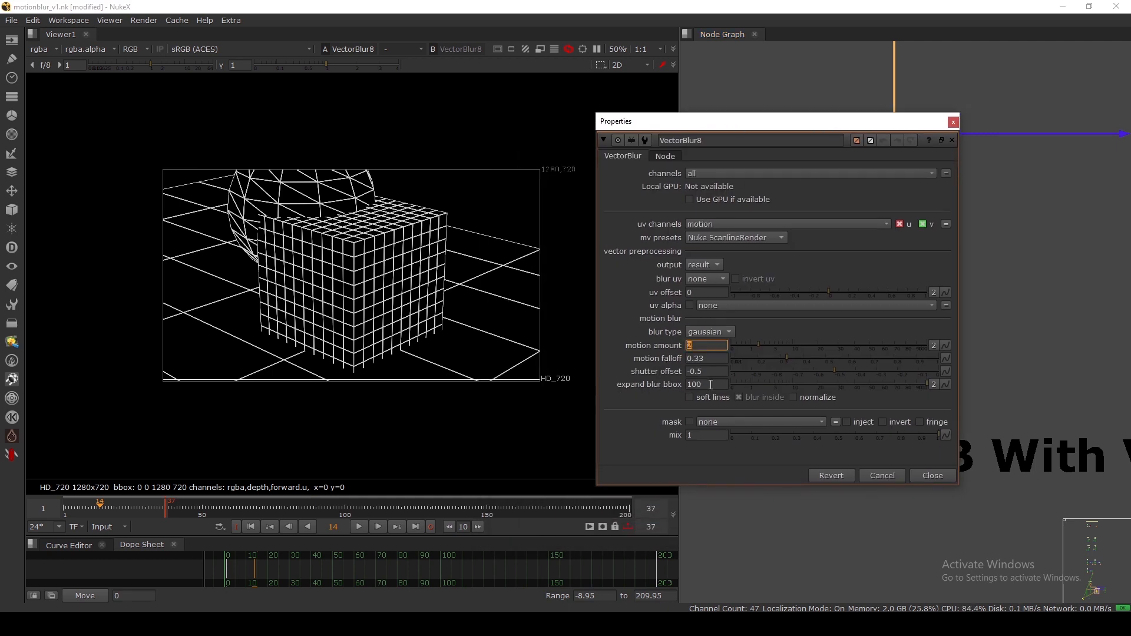
# View the Remove7 output and zoom in on the render.
pyautogui.click(926, 479)
pyautogui.keyDown('ctrl'); pyautogui.keyDown('shift'); pyautogui.click(890, 349); pyautogui.keyUp('shift'); pyautogui.keyUp('ctrl')
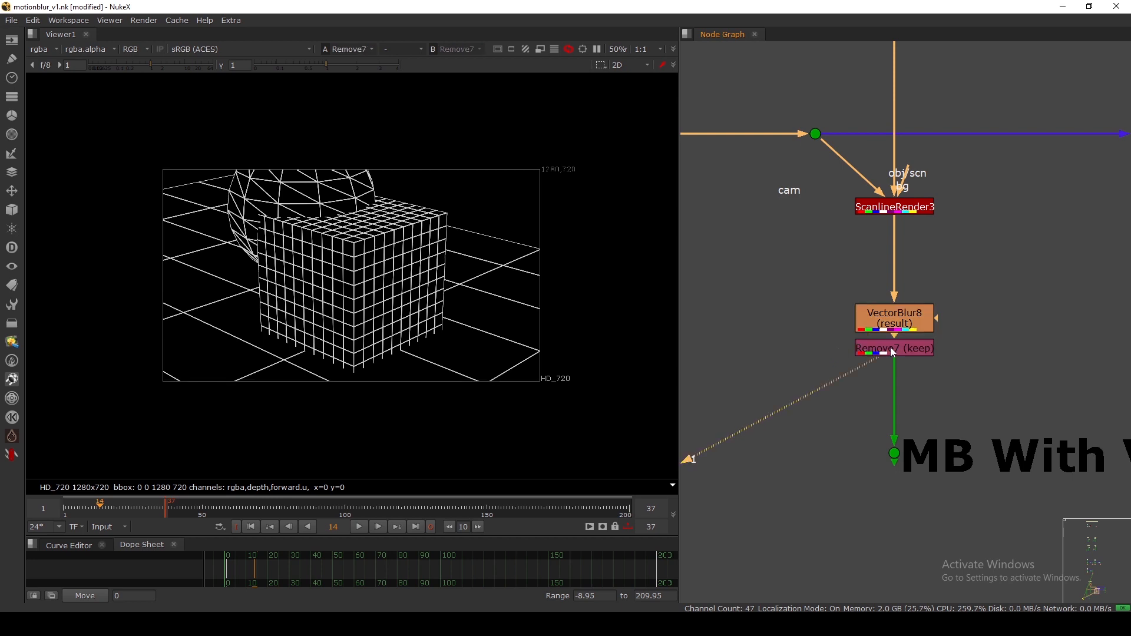
pyautogui.click(894, 352)
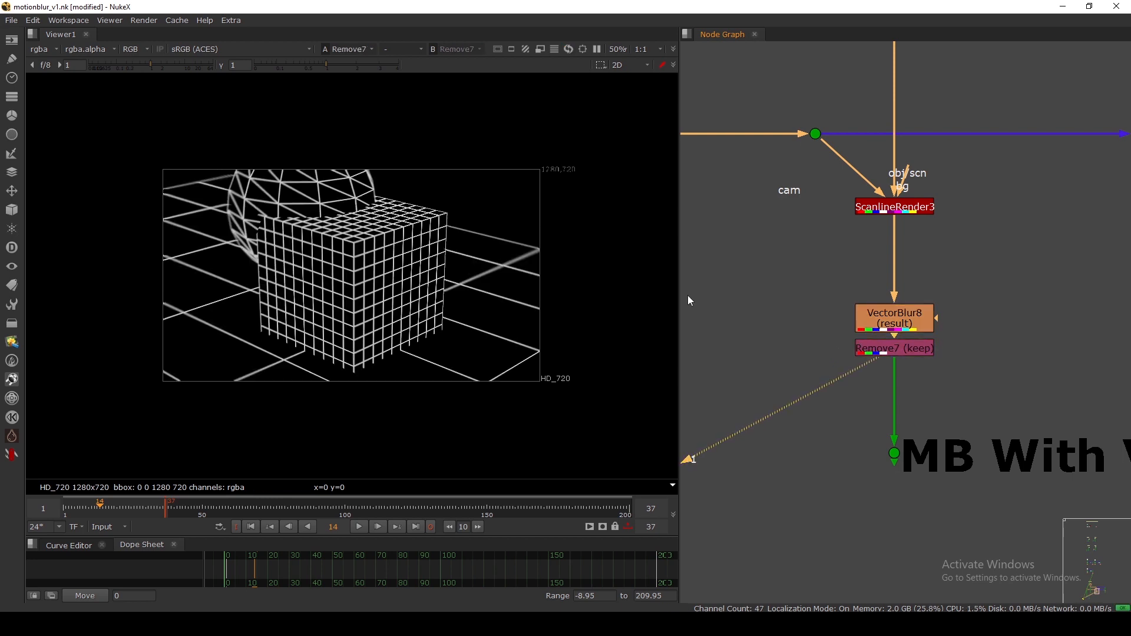
pyautogui.scroll(7, 523, 264)
pyautogui.scroll(3, 521, 259)
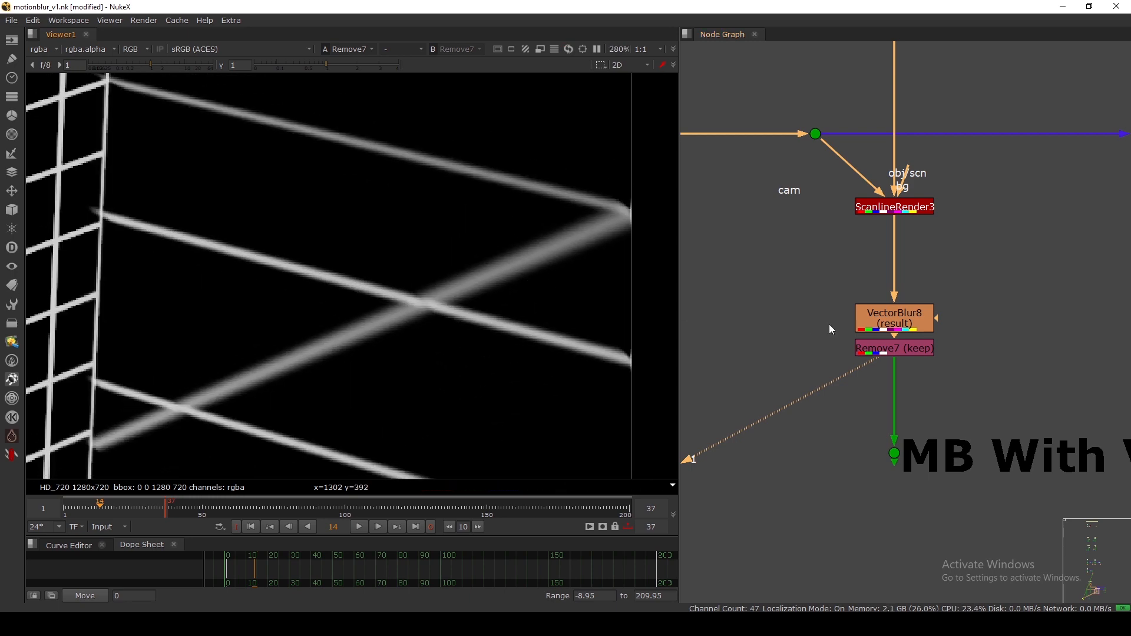
# Set VectorBlur8's motion amount to 1, then 3, and toggle normalize on and off.
pyautogui.doubleClick(888, 330)
pyautogui.write('1')
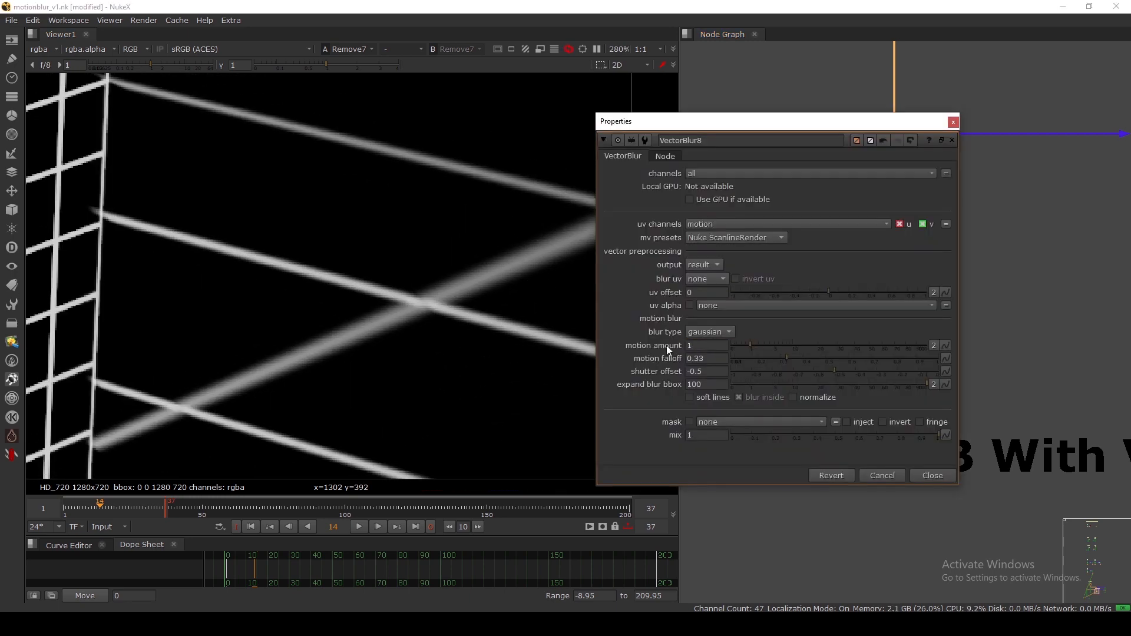
pyautogui.press('Return')
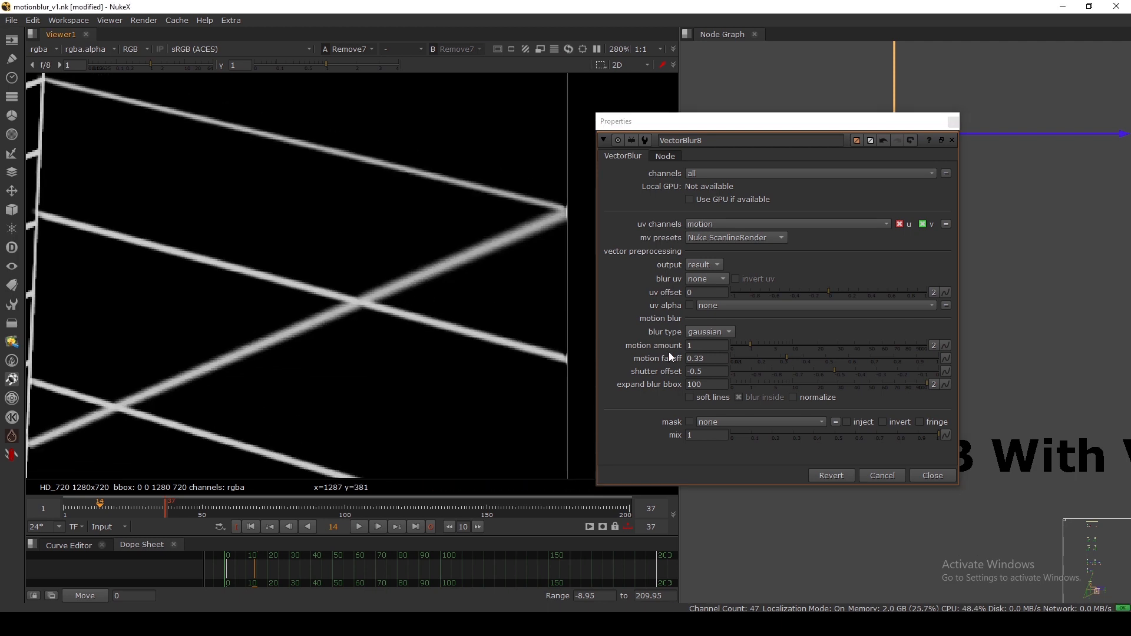
pyautogui.moveTo(706, 346); pyautogui.dragTo(665, 343)
pyautogui.write('3')
pyautogui.press('Return')
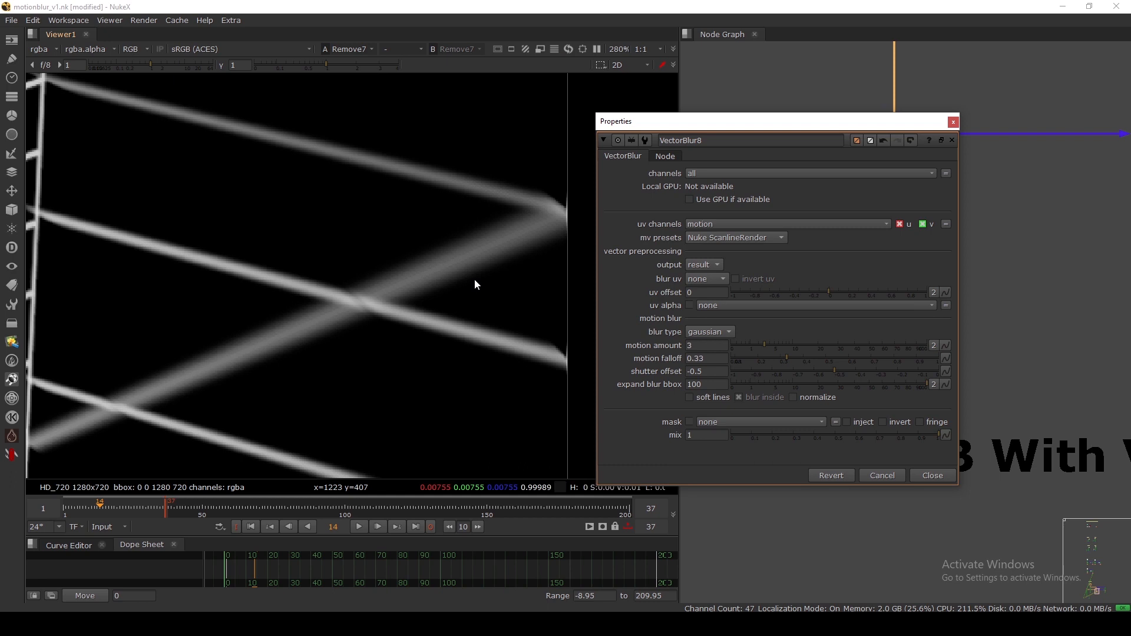
pyautogui.click(807, 399)
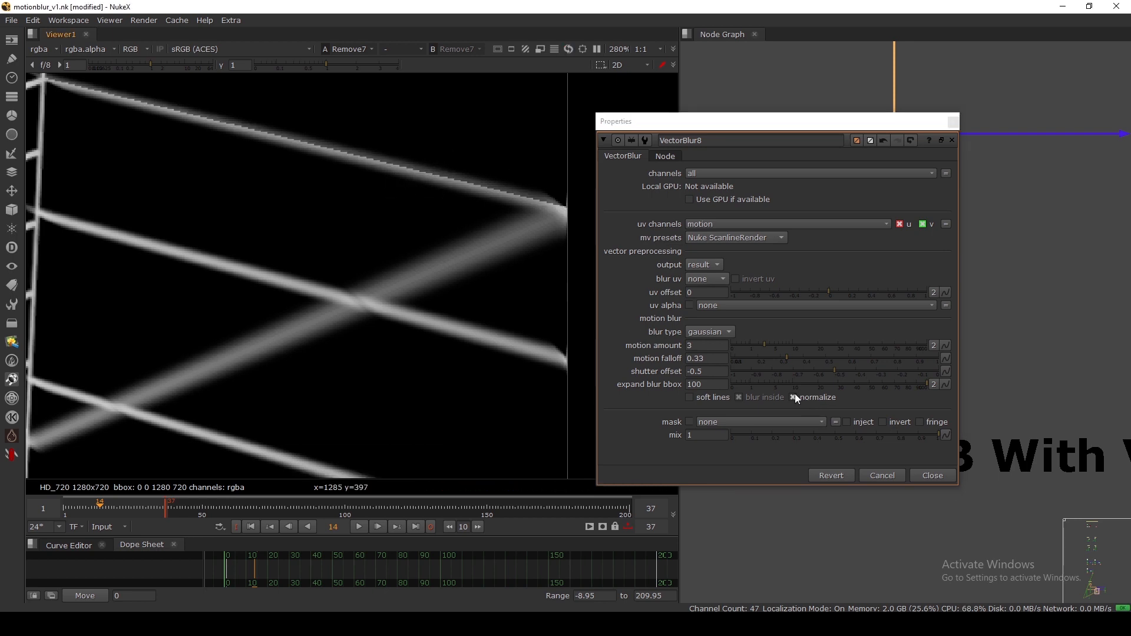
pyautogui.click(811, 397)
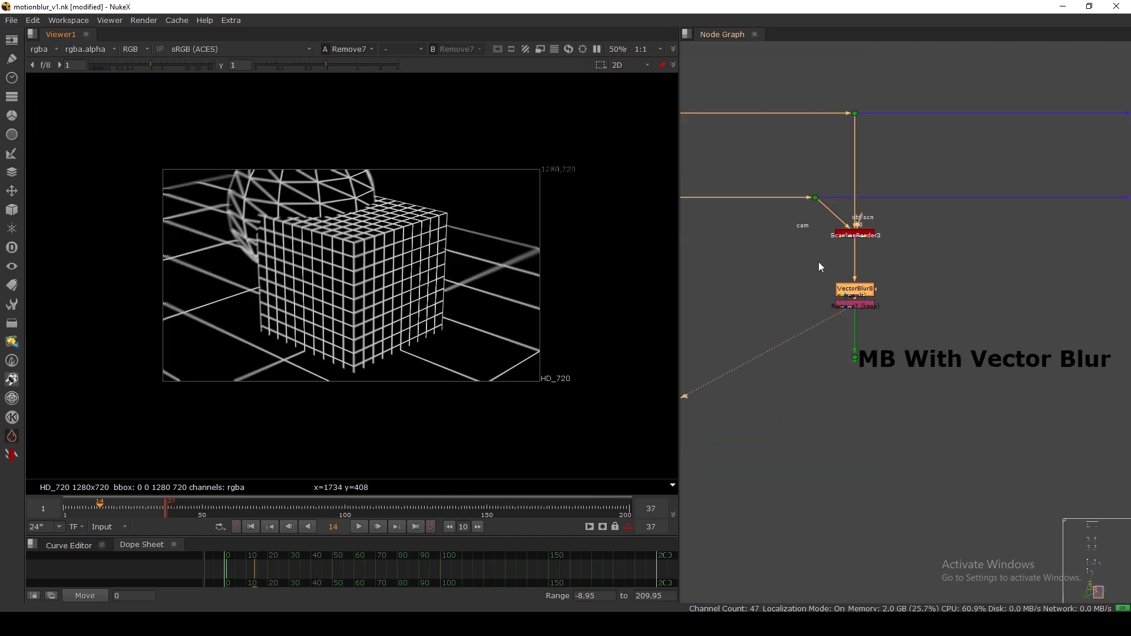
# Shift the VectorBlur8 and Remove7 blur nodes down and back in the node graph.
pyautogui.scroll(5, 775, 268)
pyautogui.moveTo(768, 262); pyautogui.dragTo(1031, 382)
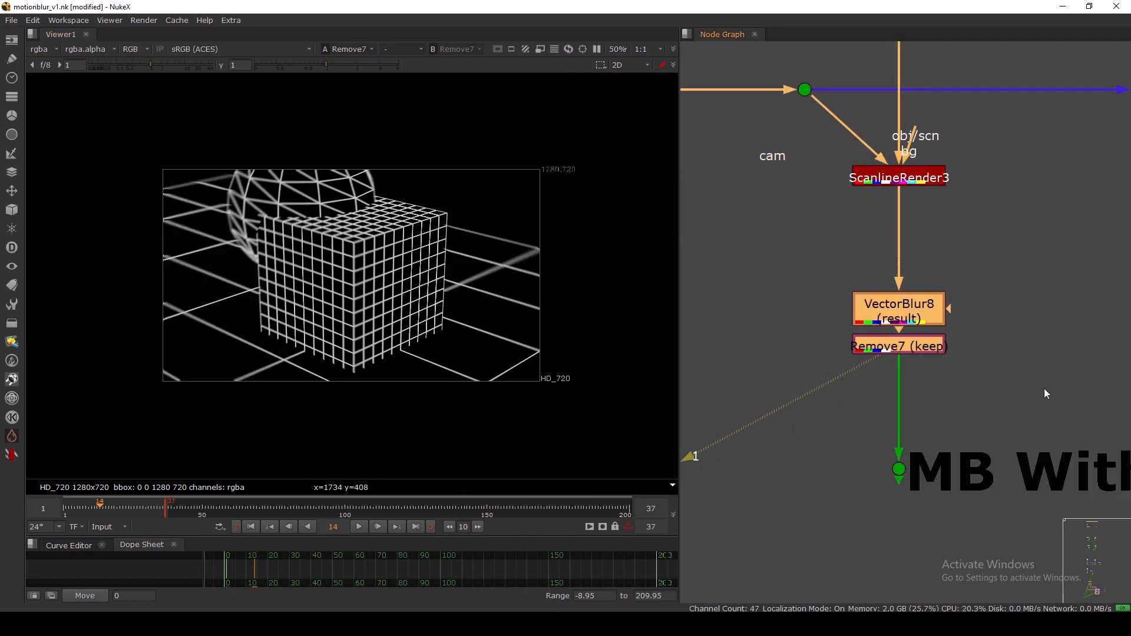
pyautogui.moveTo(923, 312)
pyautogui.mouseDown()
pyautogui.moveTo(922, 327)
pyautogui.moveTo(924, 299)
pyautogui.mouseUp()
pyautogui.scroll(-4, 927, 256)
pyautogui.moveTo(855, 256); pyautogui.dragTo(978, 331)
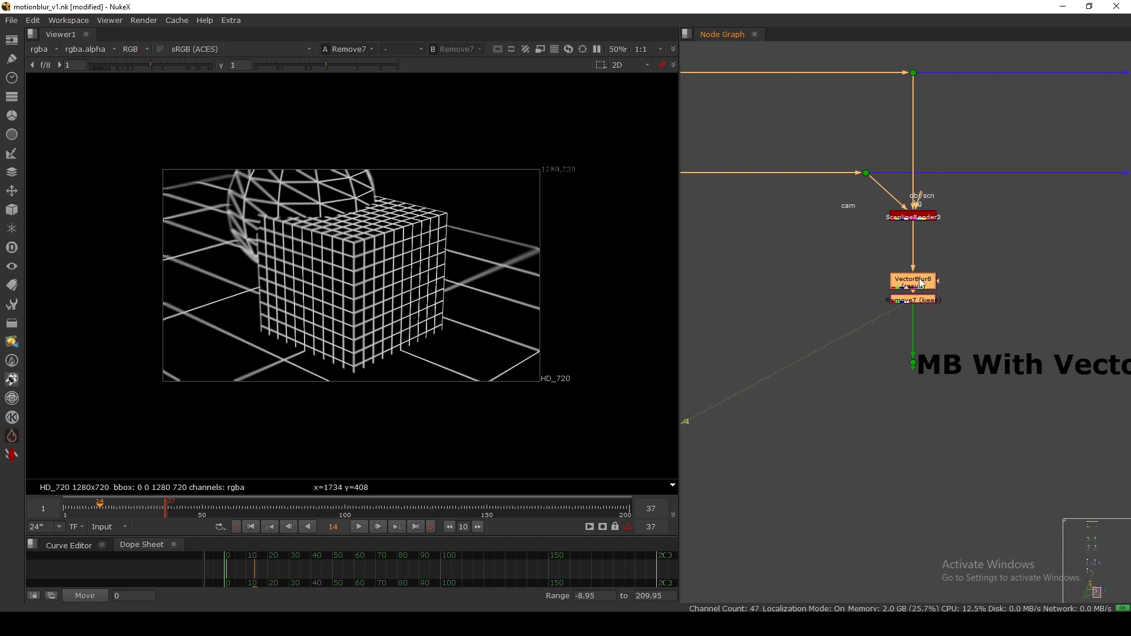
pyautogui.scroll(3, 906, 229)
# Check ScanlineRender3, then nudge Remove7 and VectorBlur8 slightly lower.
pyautogui.click(905, 240)
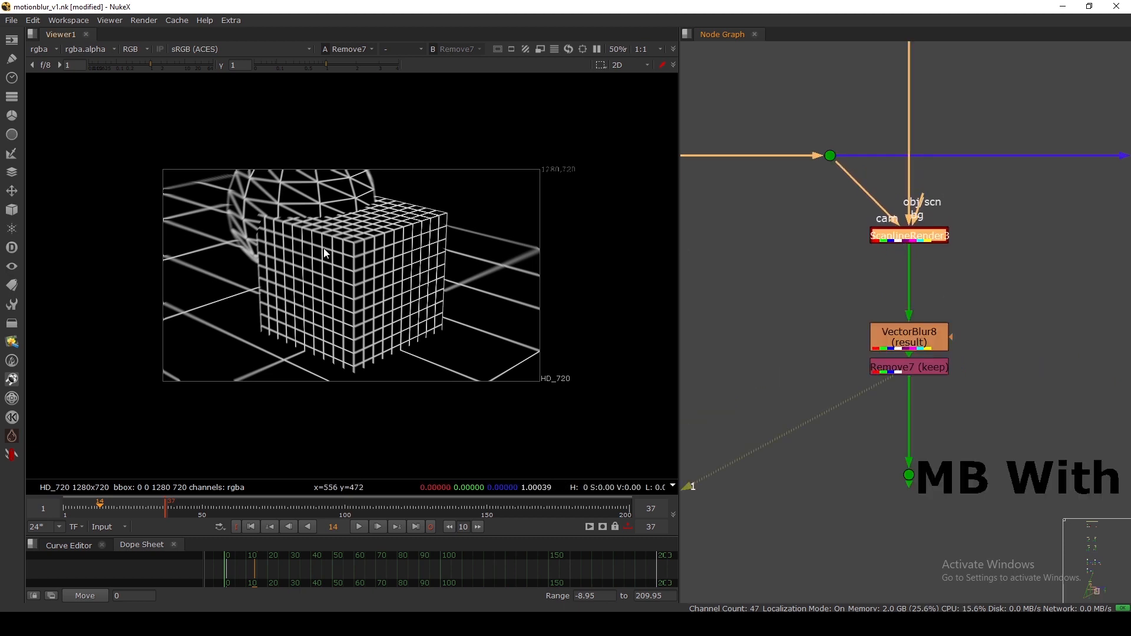
pyautogui.moveTo(200, 198); pyautogui.dragTo(458, 339)
pyautogui.click(812, 290)
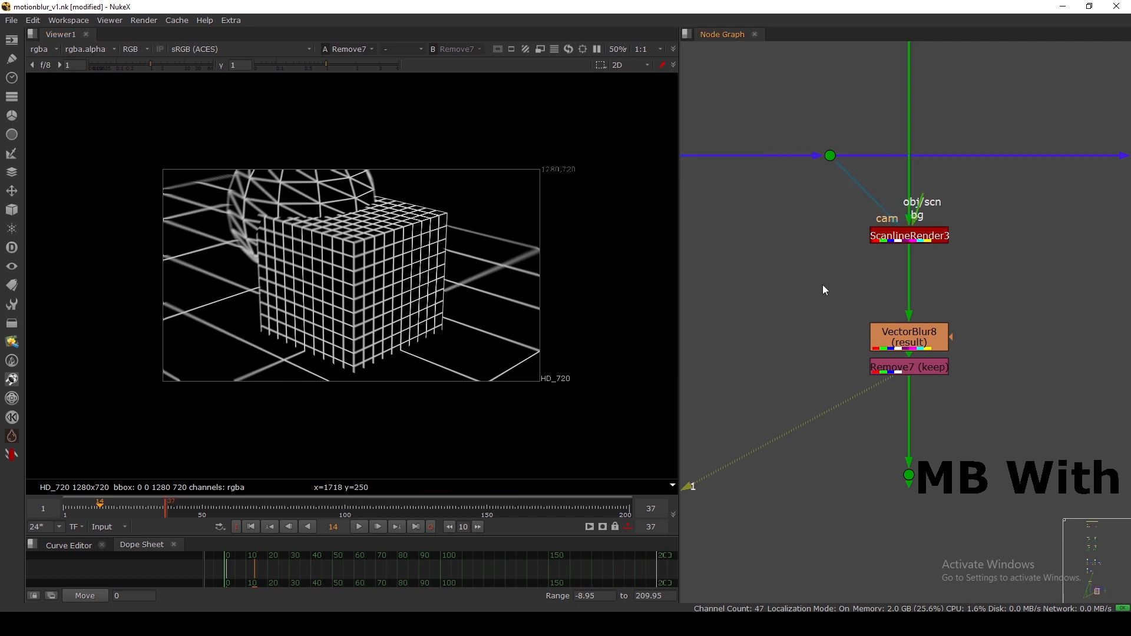
pyautogui.moveTo(904, 365); pyautogui.dragTo(912, 374)
pyautogui.click(908, 343)
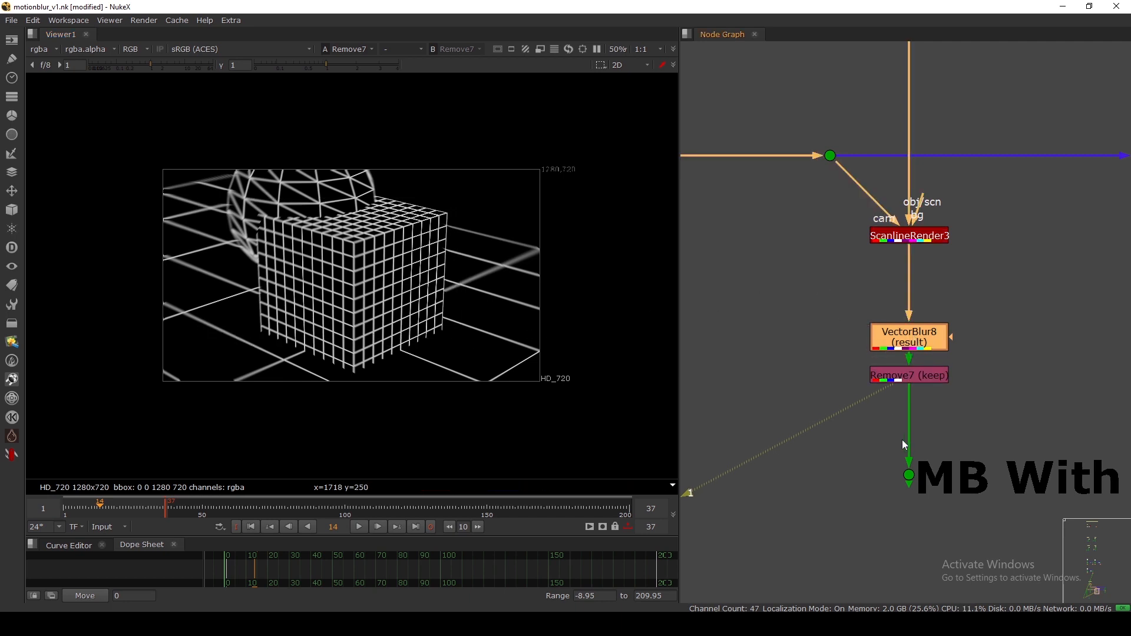
pyautogui.moveTo(902, 439); pyautogui.dragTo(955, 510)
# View the Dot23 output in the viewer.
pyautogui.press('1')
pyautogui.click(965, 389)
pyautogui.scroll(-3, 961, 341)
pyautogui.scroll(3, 916, 344)
# Lower VectorBlur8 and Remove7 together a short distance.
pyautogui.moveTo(993, 318); pyautogui.dragTo(871, 383)
pyautogui.moveTo(938, 336); pyautogui.dragTo(938, 358)
pyautogui.click(881, 358)
pyautogui.scroll(-3, 882, 341)
pyautogui.scroll(4, 892, 334)
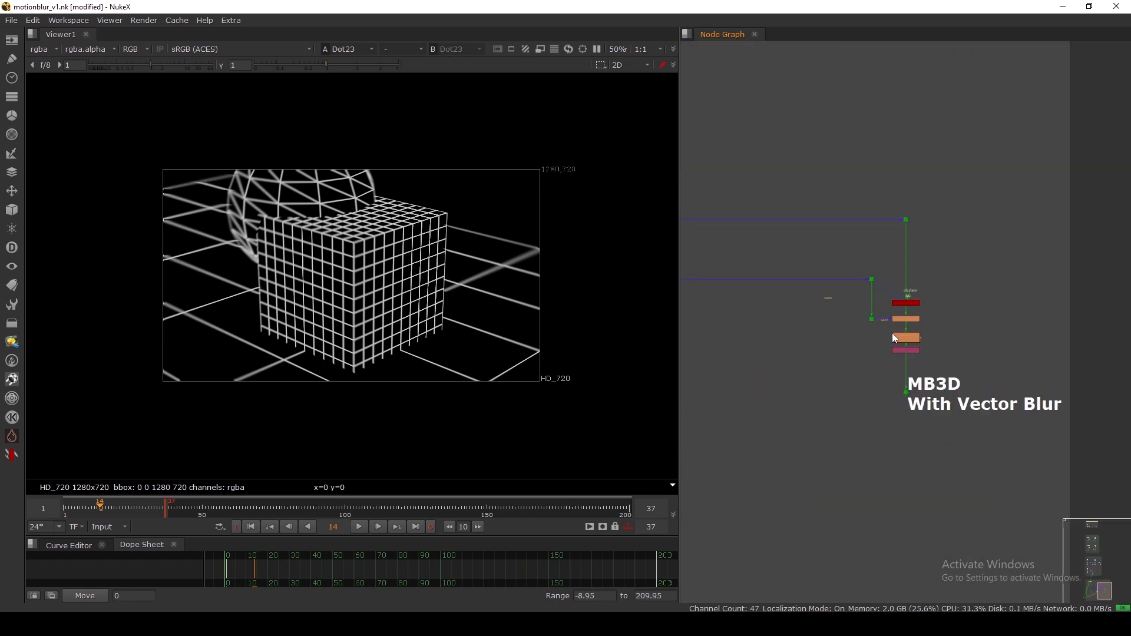
pyautogui.scroll(-3, 815, 283)
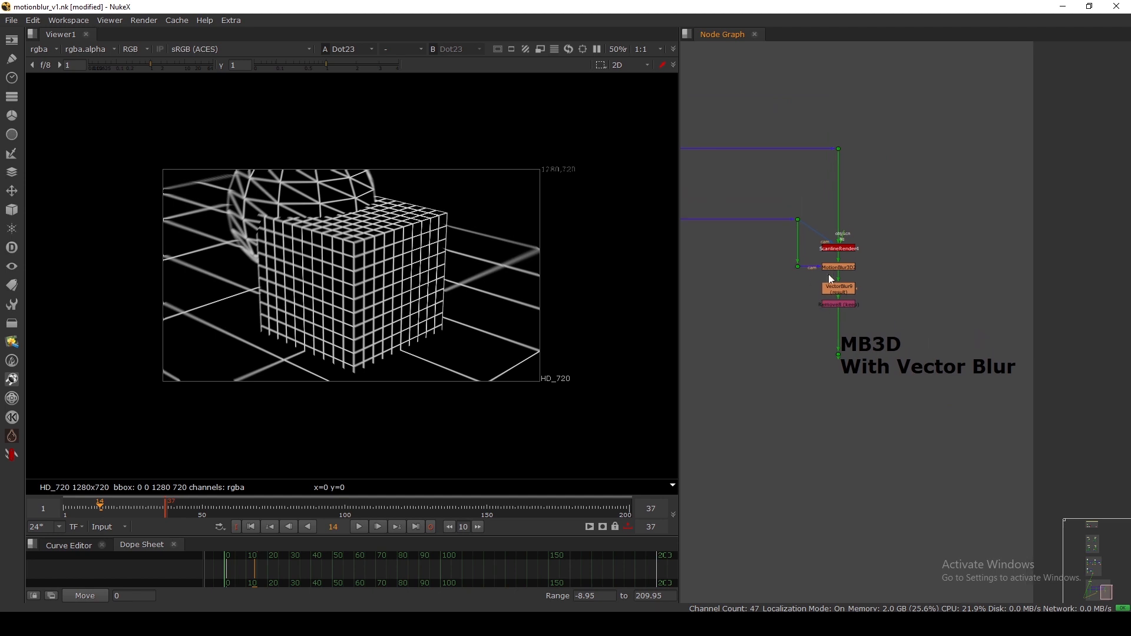
pyautogui.scroll(5, 769, 257)
# Select ScanlineRender4 and view its render.
pyautogui.moveTo(727, 245); pyautogui.dragTo(925, 287)
pyautogui.click(878, 246)
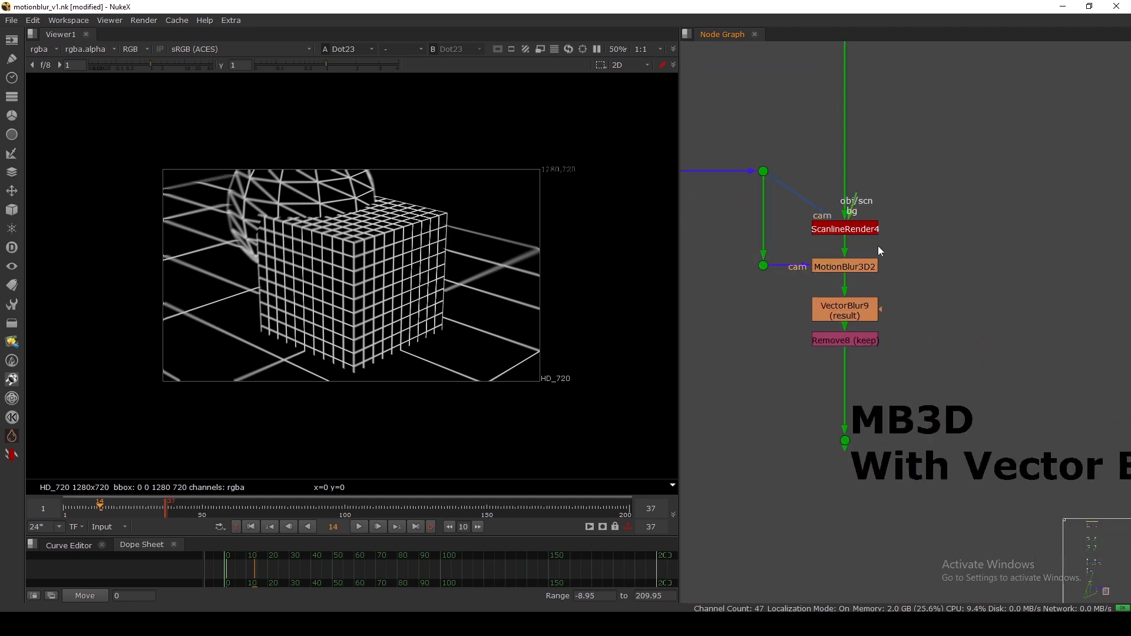
pyautogui.click(853, 231)
pyautogui.press('1')
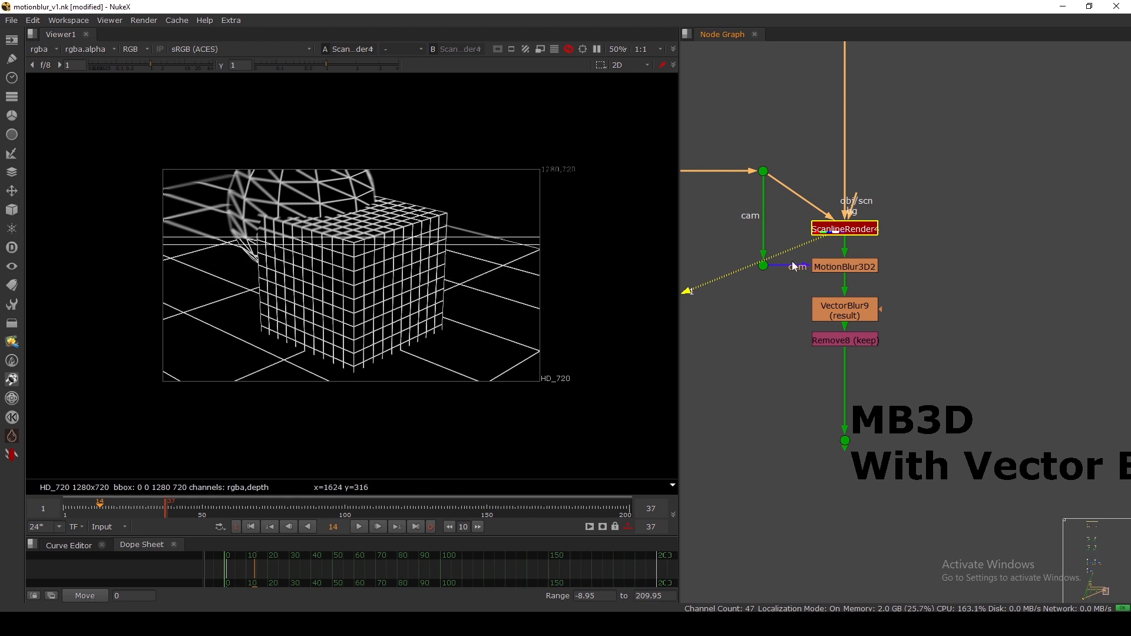
# Bring the MB3D node group into view and nudge ScanlineRender4 into position.
pyautogui.scroll(-2, 943, 283)
pyautogui.scroll(4, 952, 291)
pyautogui.scroll(-1, 910, 275)
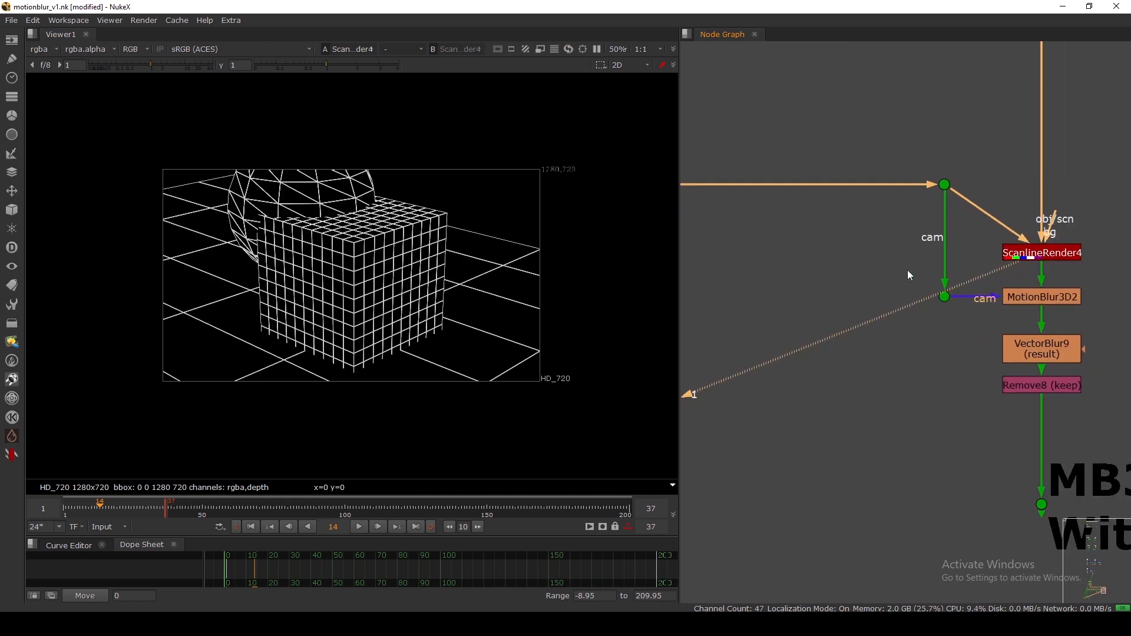
pyautogui.moveTo(994, 217); pyautogui.dragTo(907, 236, button='middle')
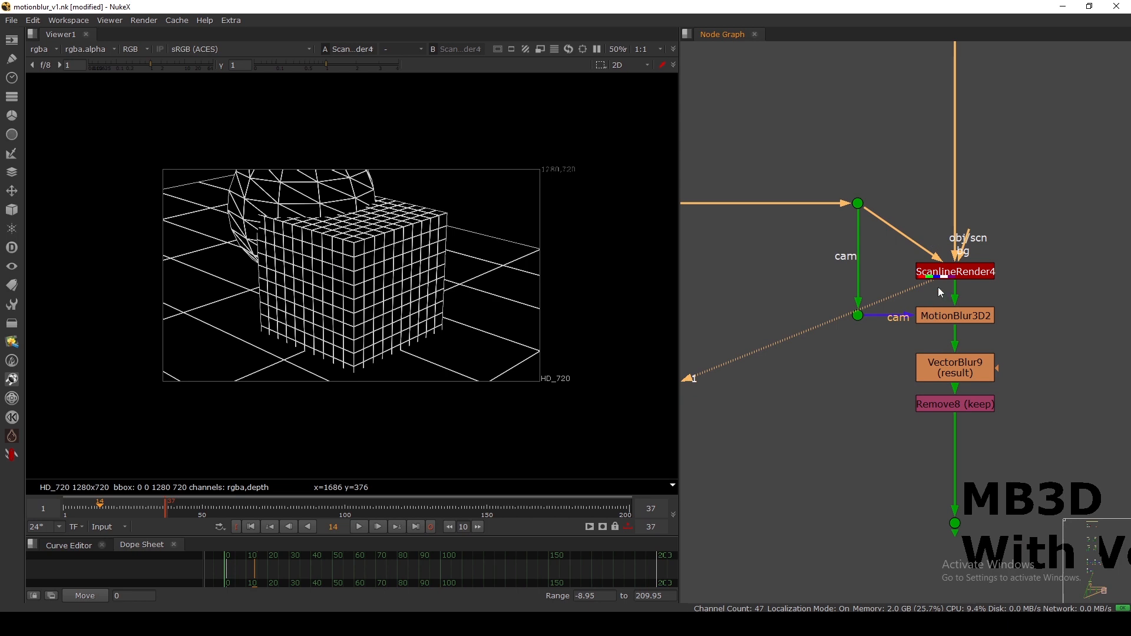
pyautogui.moveTo(944, 278); pyautogui.dragTo(946, 272)
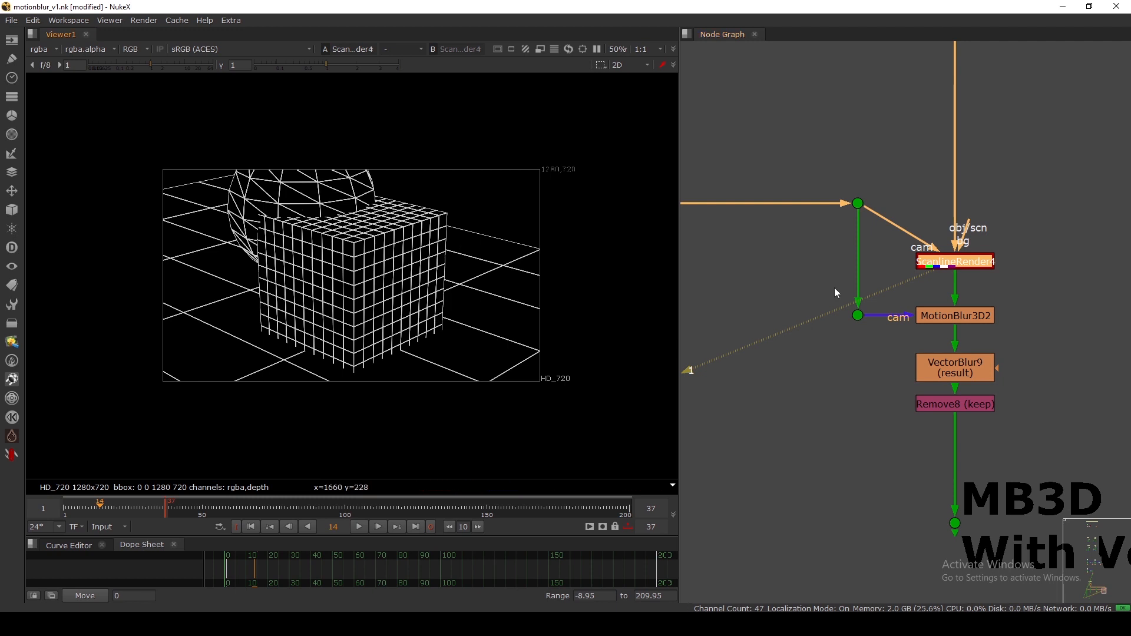
pyautogui.moveTo(958, 261)
pyautogui.mouseDown()
pyautogui.moveTo(958, 271)
pyautogui.moveTo(964, 244)
pyautogui.moveTo(959, 264)
pyautogui.moveTo(958, 254)
pyautogui.mouseUp()
pyautogui.scroll(-1, 773, 229)
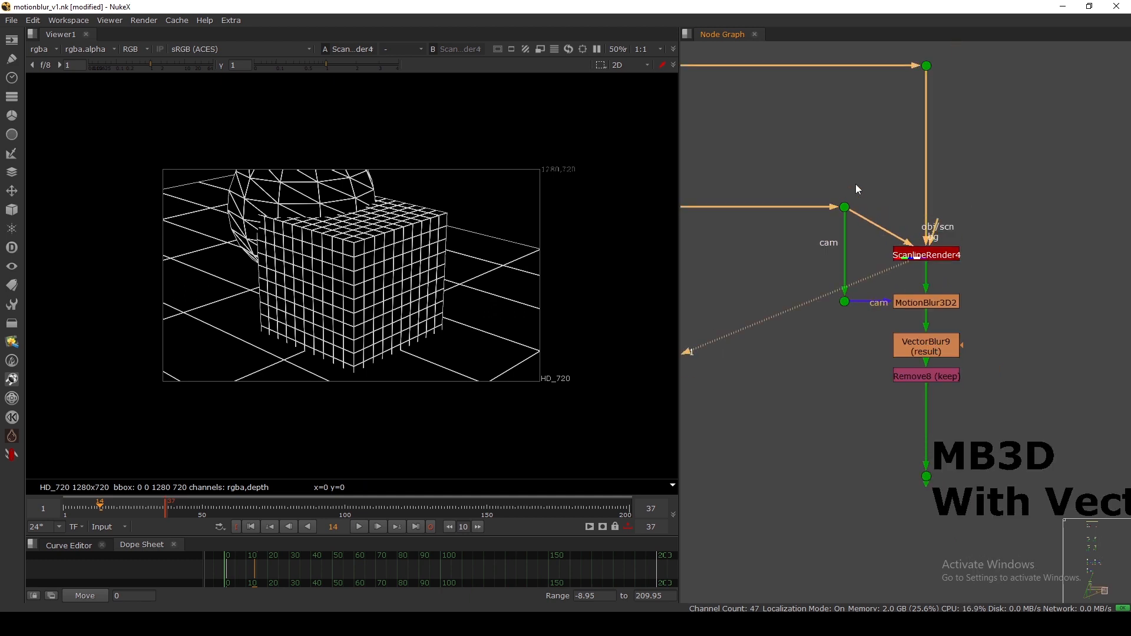
# View the camera dot Dot25's output.
pyautogui.click(845, 207)
pyautogui.press('1')
pyautogui.scroll(1, 746, 293)
# Move the lower dot and MotionBlur3D2 up together, leaving MotionBlur3D2 selected.
pyautogui.moveTo(756, 292); pyautogui.dragTo(1022, 353)
pyautogui.moveTo(928, 327); pyautogui.dragTo(928, 306)
pyautogui.click(928, 315)
pyautogui.click(928, 306)
# View MotionBlur3D2's output as a 2D render and glance at its properties.
pyautogui.press('1')
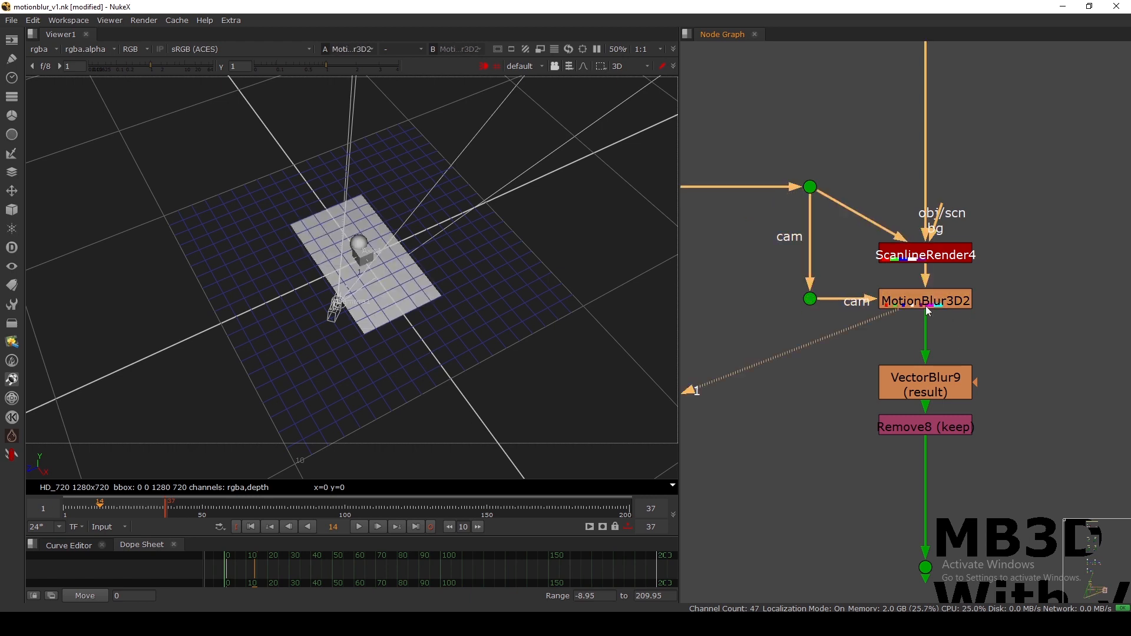
pyautogui.press('Tab')
pyautogui.doubleClick(927, 300)
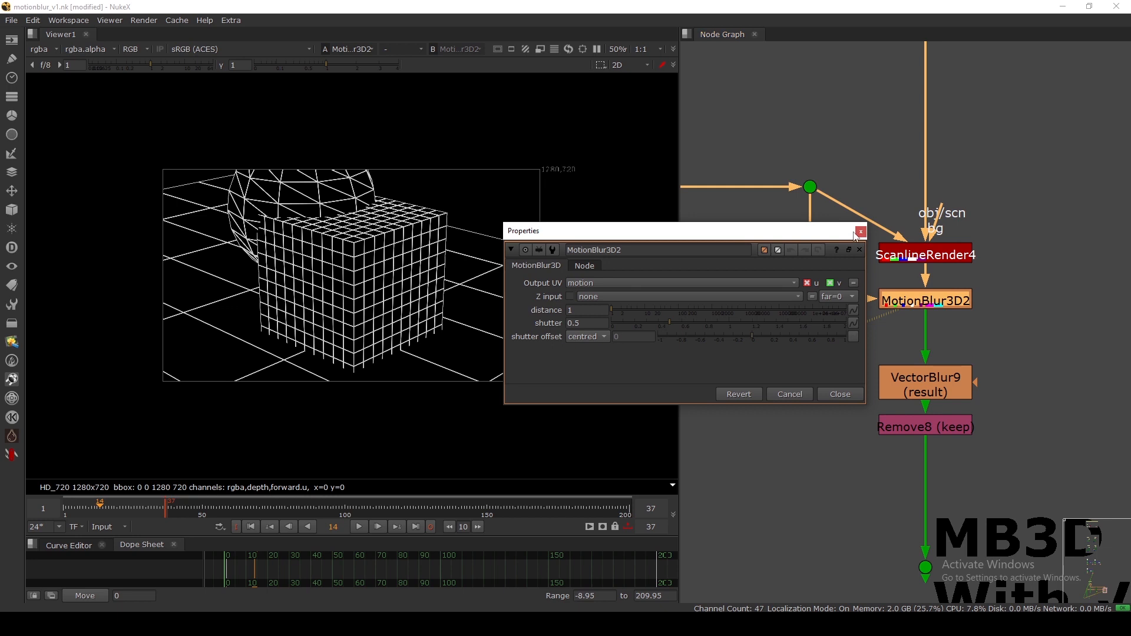
pyautogui.click(860, 232)
# Extract MotionBlur3D2, reinsert it between ScanlineRender4 and VectorBlur9, and connect cam to the lower camera dot.
pyautogui.hotkey('ctrl', 'shift', 'x')
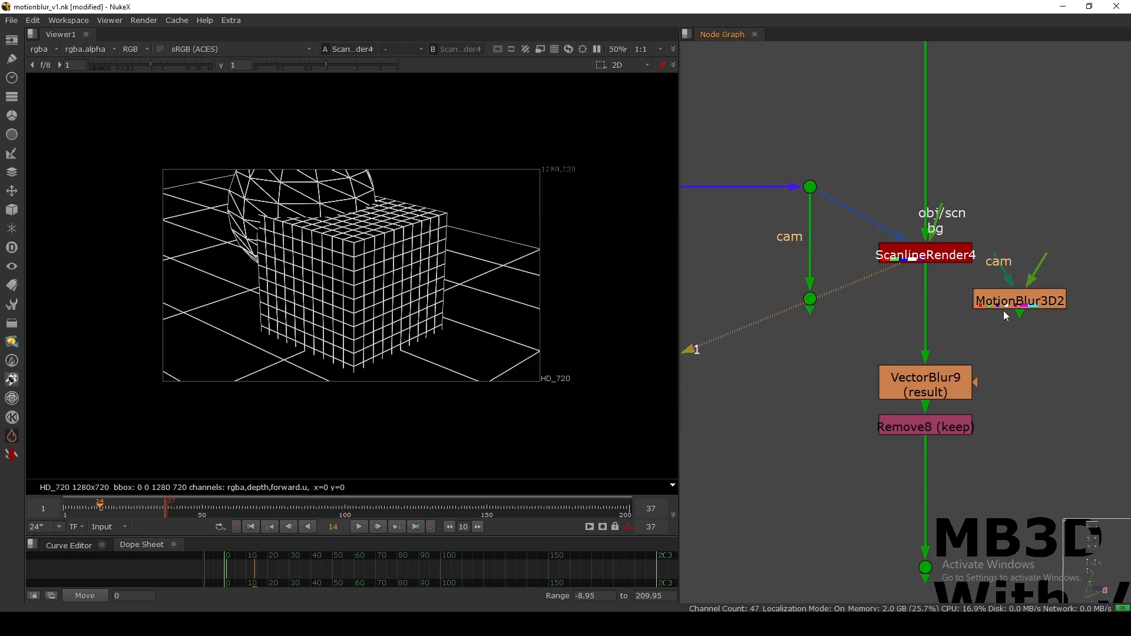
pyautogui.moveTo(1005, 315); pyautogui.dragTo(881, 351, button='middle')
pyautogui.moveTo(877, 331); pyautogui.dragTo(942, 352)
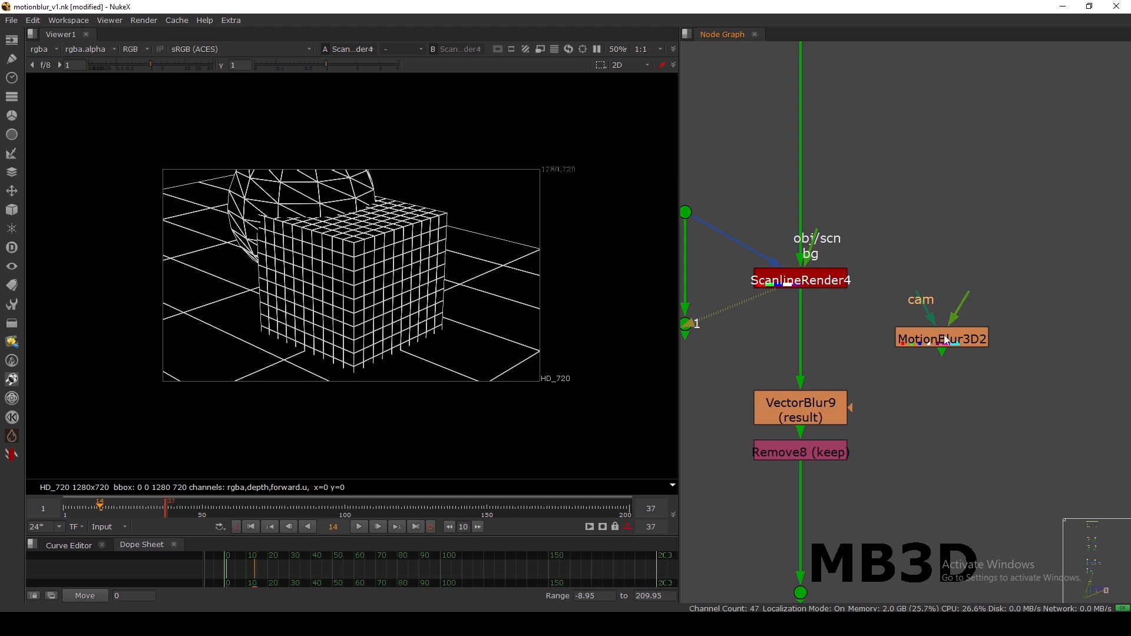
pyautogui.moveTo(940, 339); pyautogui.dragTo(799, 353)
pyautogui.moveTo(763, 328); pyautogui.dragTo(861, 332, button='middle')
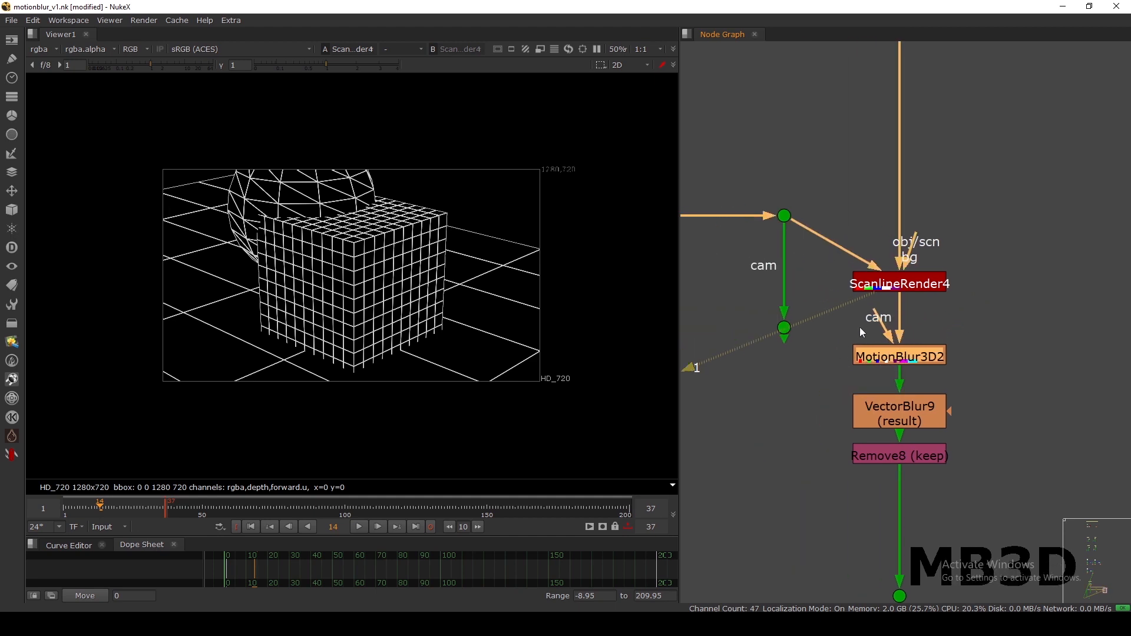
pyautogui.moveTo(868, 324); pyautogui.dragTo(784, 328)
pyautogui.moveTo(888, 357); pyautogui.dragTo(897, 335)
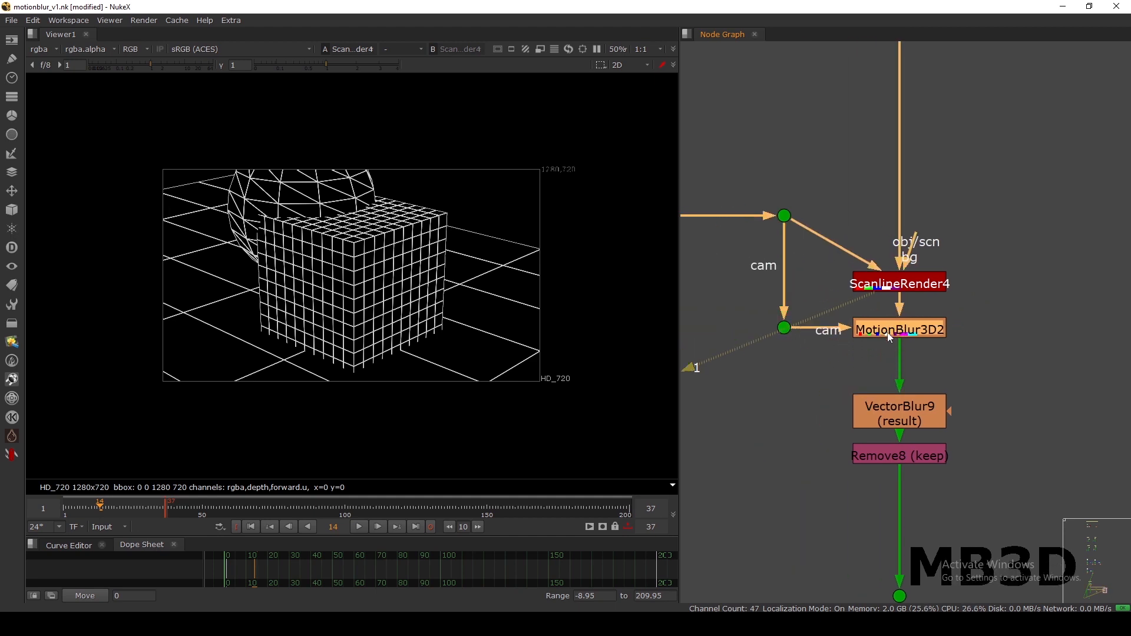
# View MotionBlur3D2 and review its settings, keeping shutter offset centred and distance 1.
pyautogui.press('1')
pyautogui.doubleClick(896, 335)
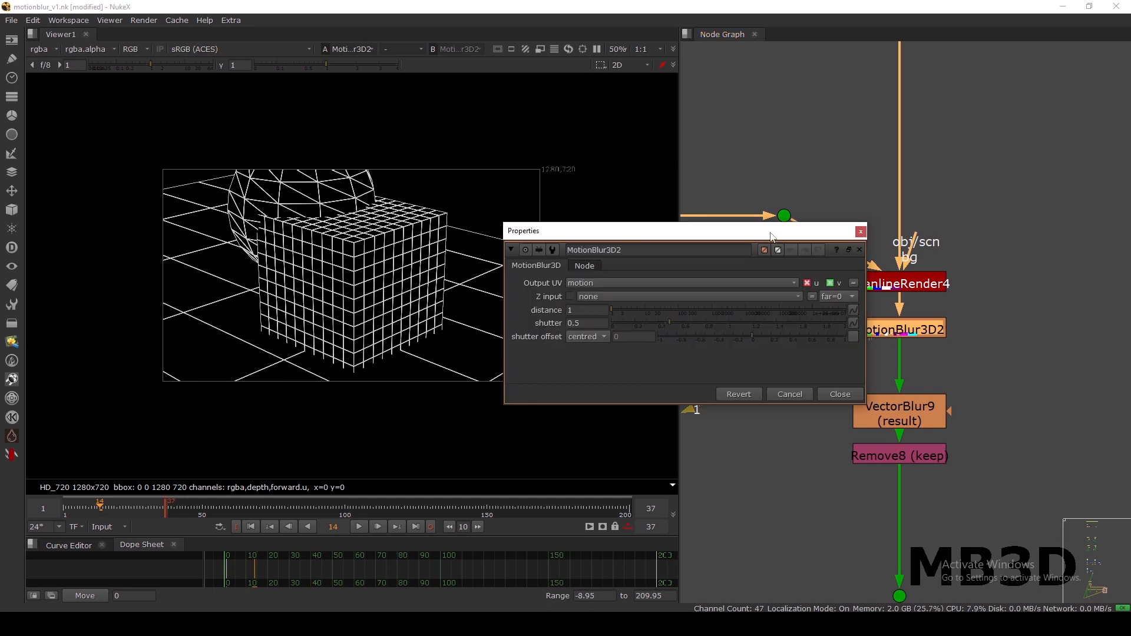
pyautogui.moveTo(775, 231); pyautogui.dragTo(782, 186)
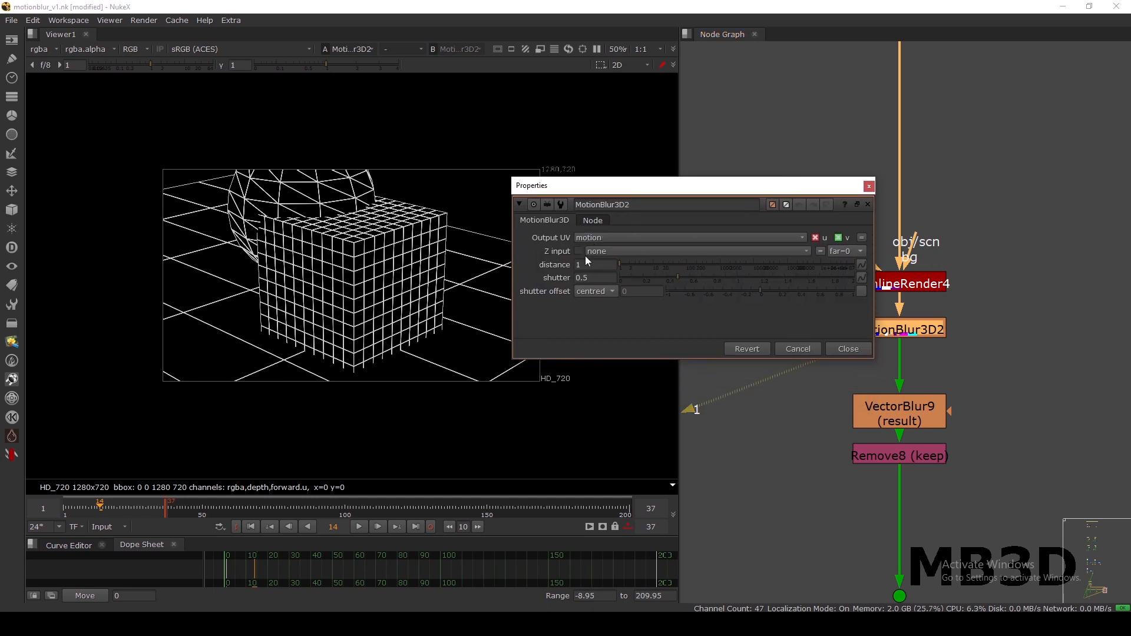
pyautogui.click(594, 278)
pyautogui.click(591, 293)
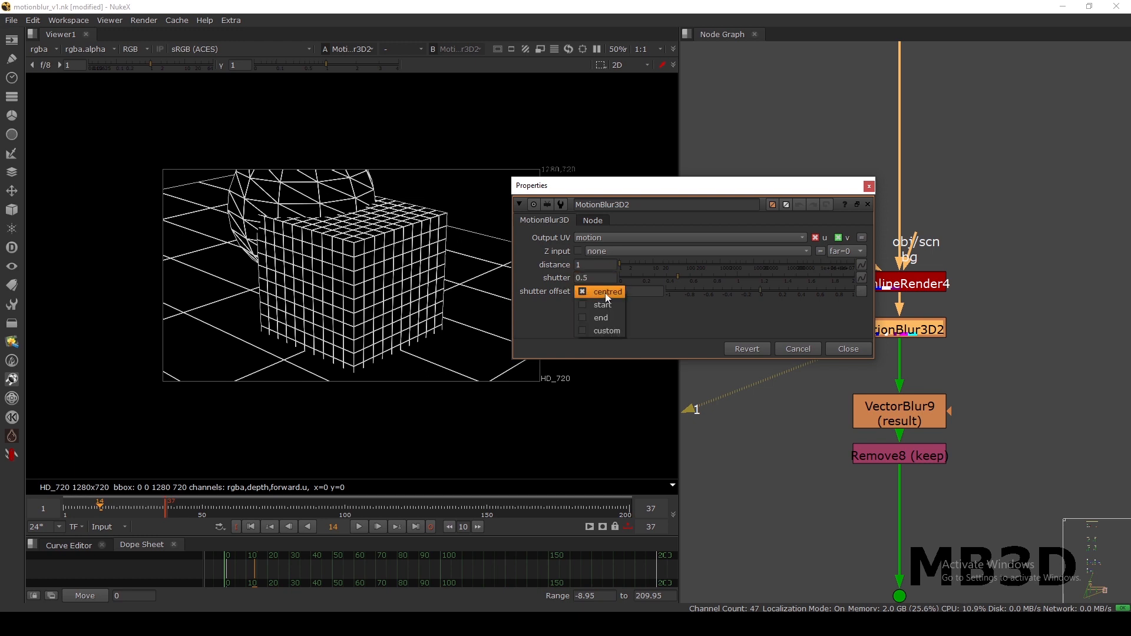
pyautogui.click(592, 291)
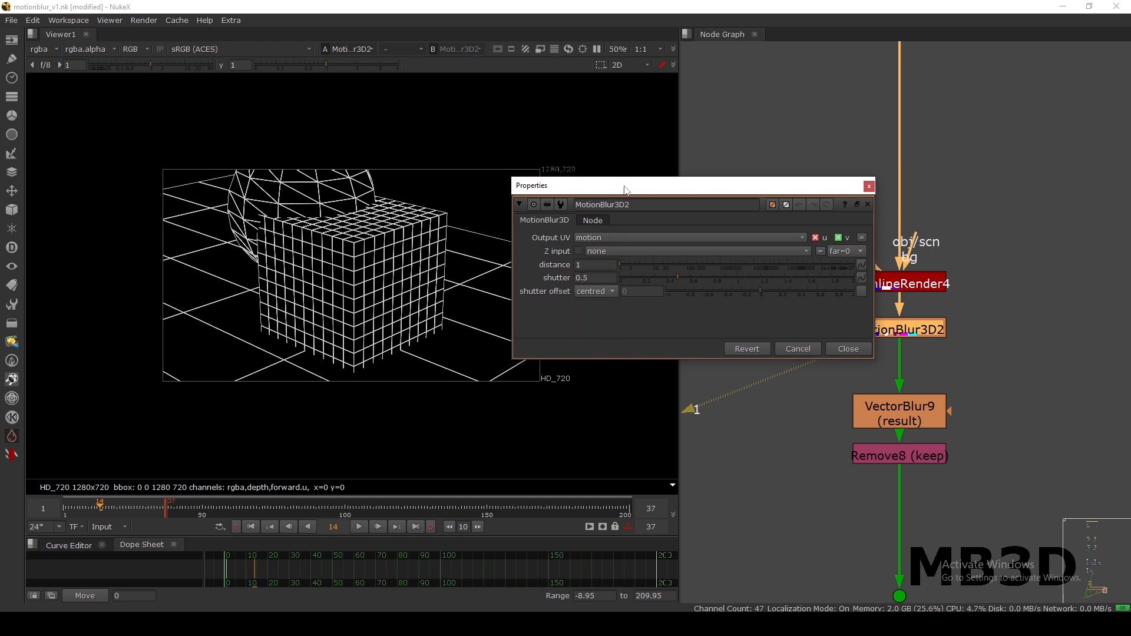
pyautogui.moveTo(626, 190); pyautogui.dragTo(626, 181)
pyautogui.click(557, 258)
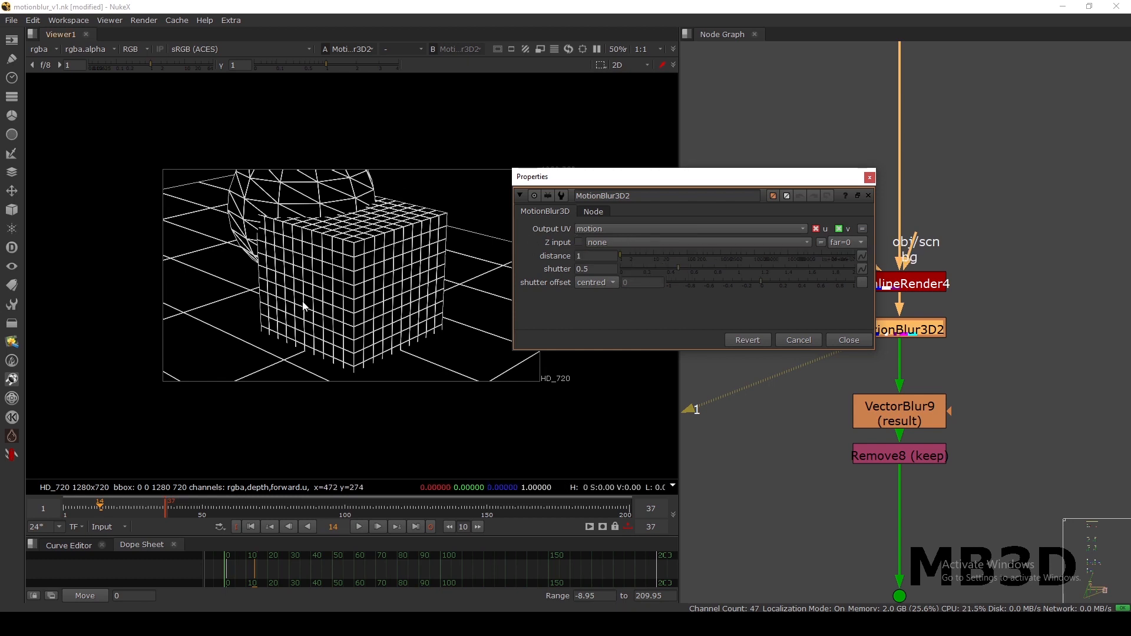
pyautogui.click(843, 339)
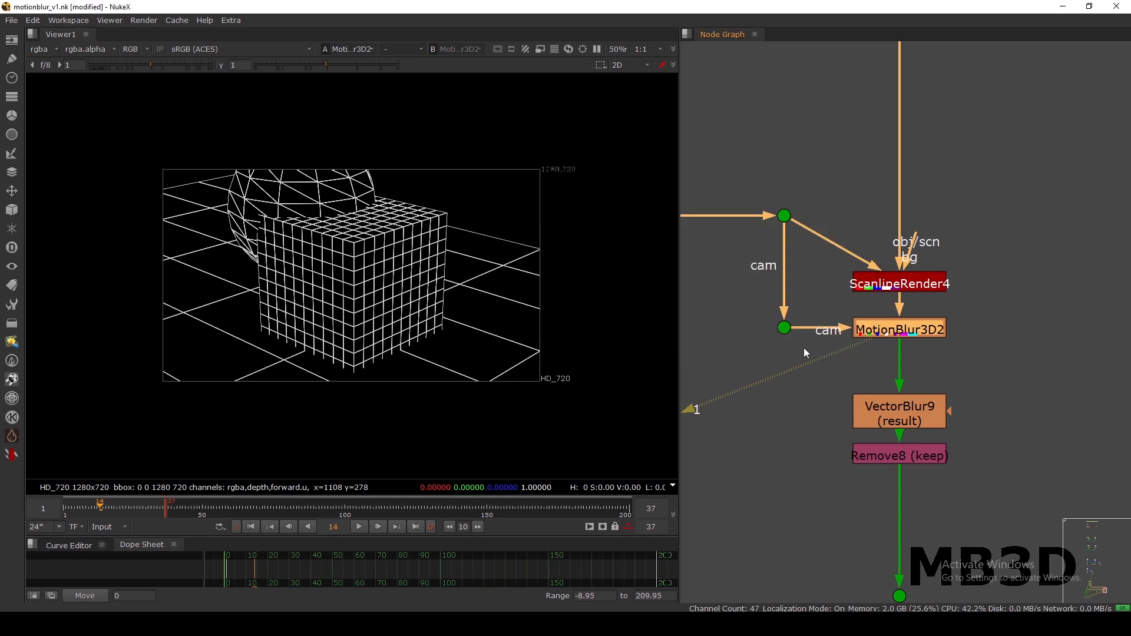
# Lower the dot and MotionBlur3D2 slightly, then select VectorBlur9.
pyautogui.moveTo(802, 366); pyautogui.dragTo(802, 253, button='middle')
pyautogui.moveTo(739, 193); pyautogui.dragTo(949, 248)
pyautogui.moveTo(882, 217); pyautogui.dragTo(882, 224)
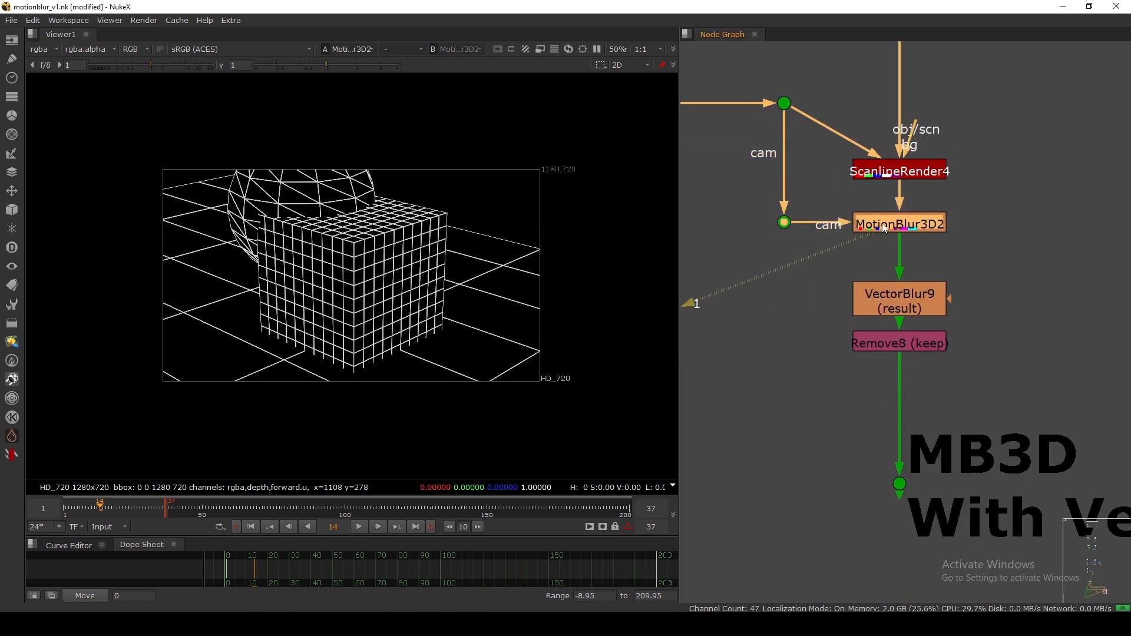
pyautogui.click(895, 307)
# View VectorBlur9's blurred render, sample its average colour, and check its properties.
pyautogui.press('1')
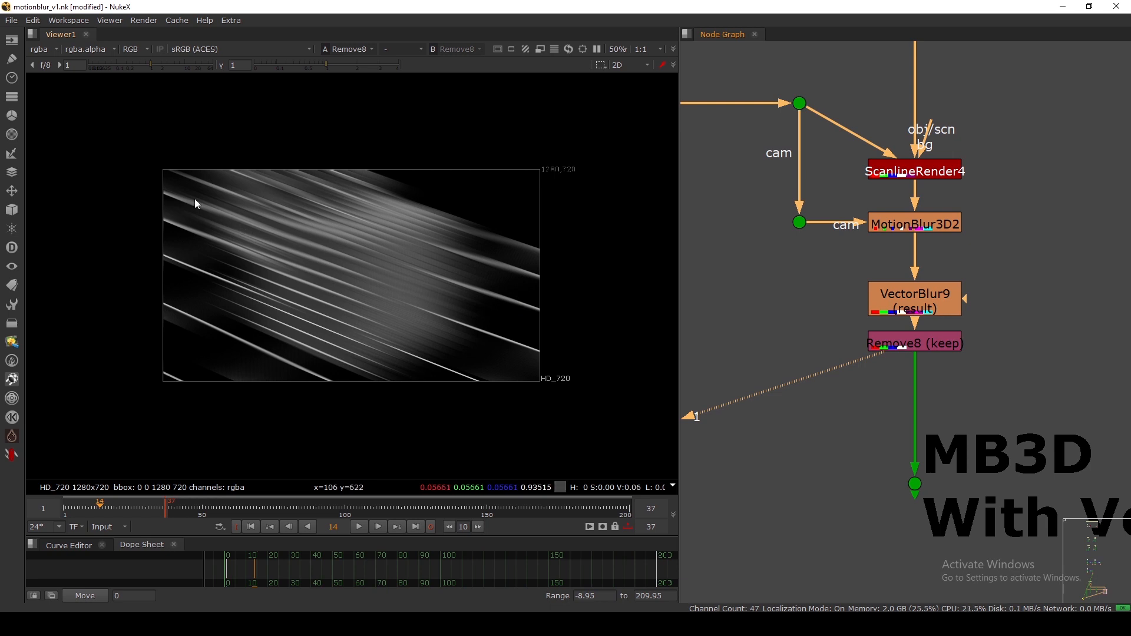
pyautogui.keyDown('ctrl'); pyautogui.keyDown('shift'); pyautogui.moveTo(195, 198); pyautogui.dragTo(469, 332); pyautogui.keyUp('shift'); pyautogui.keyUp('ctrl')
pyautogui.doubleClick(879, 291)
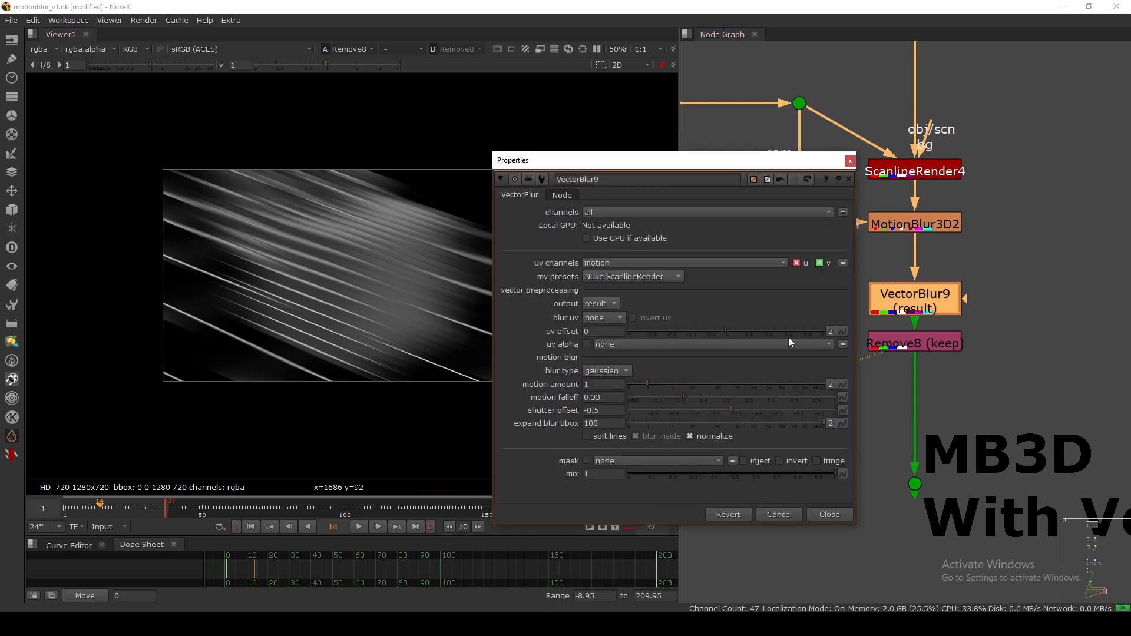
pyautogui.click(850, 162)
# Change MotionBlur3D2's distance from 1 to 5, then start replacing it with 2.
pyautogui.doubleClick(895, 223)
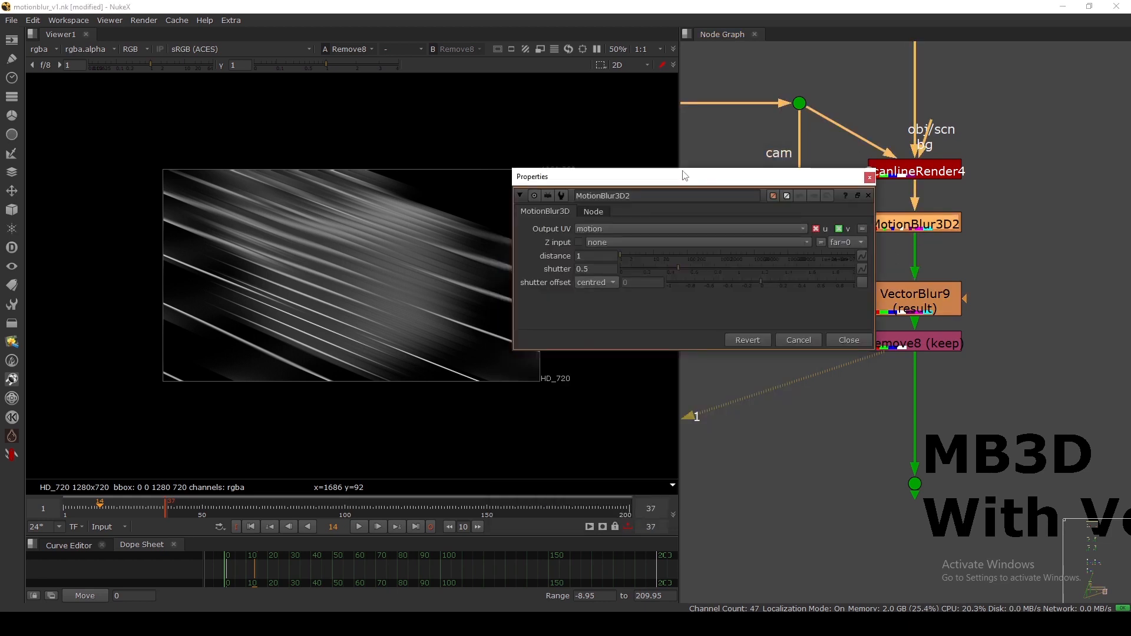
pyautogui.moveTo(683, 174); pyautogui.dragTo(806, 137)
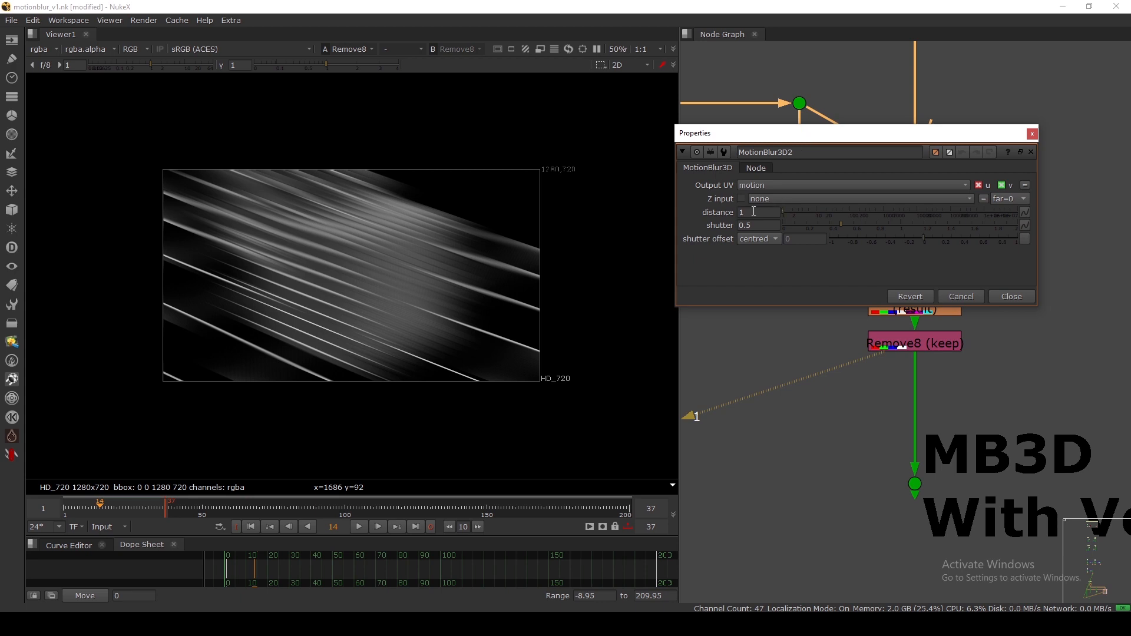
pyautogui.moveTo(753, 212)
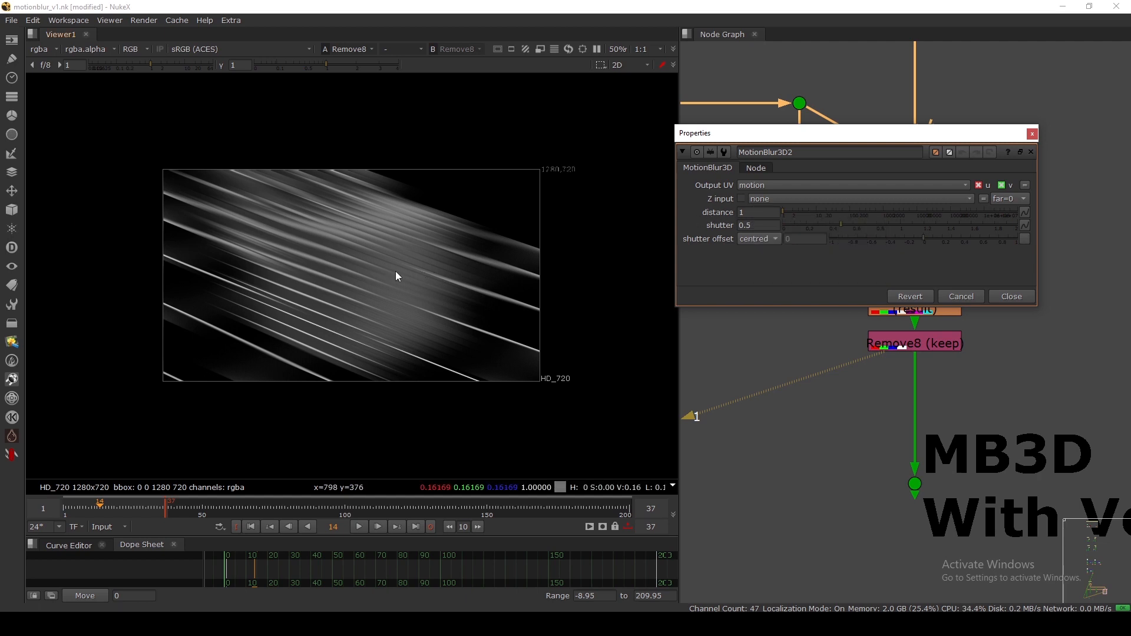
pyautogui.click(734, 212)
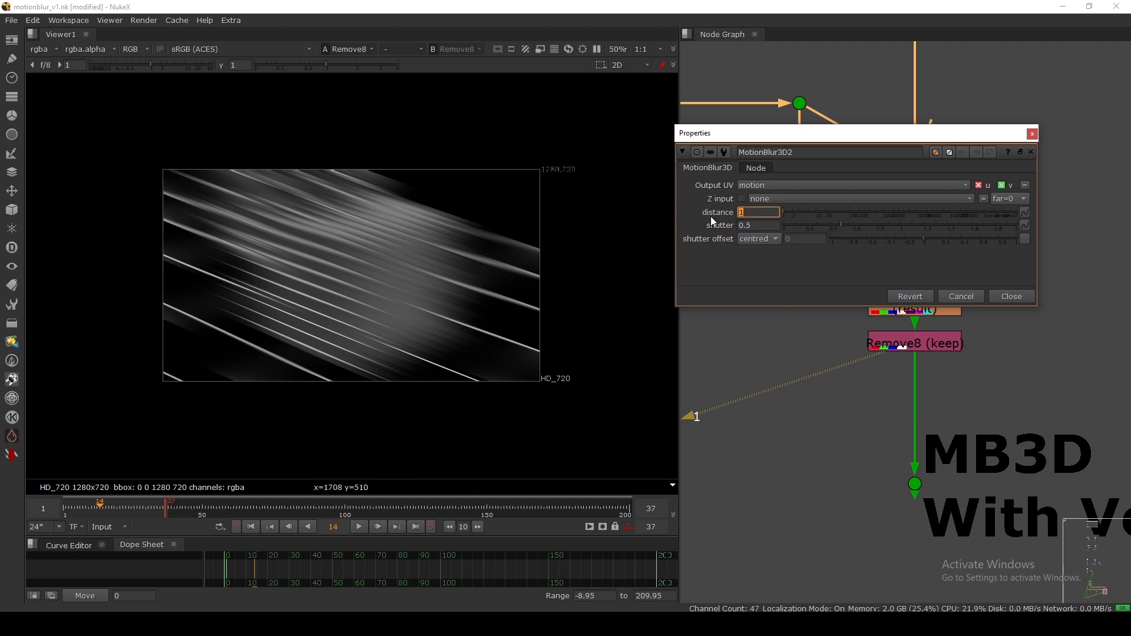
pyautogui.write('5')
pyautogui.press('Return')
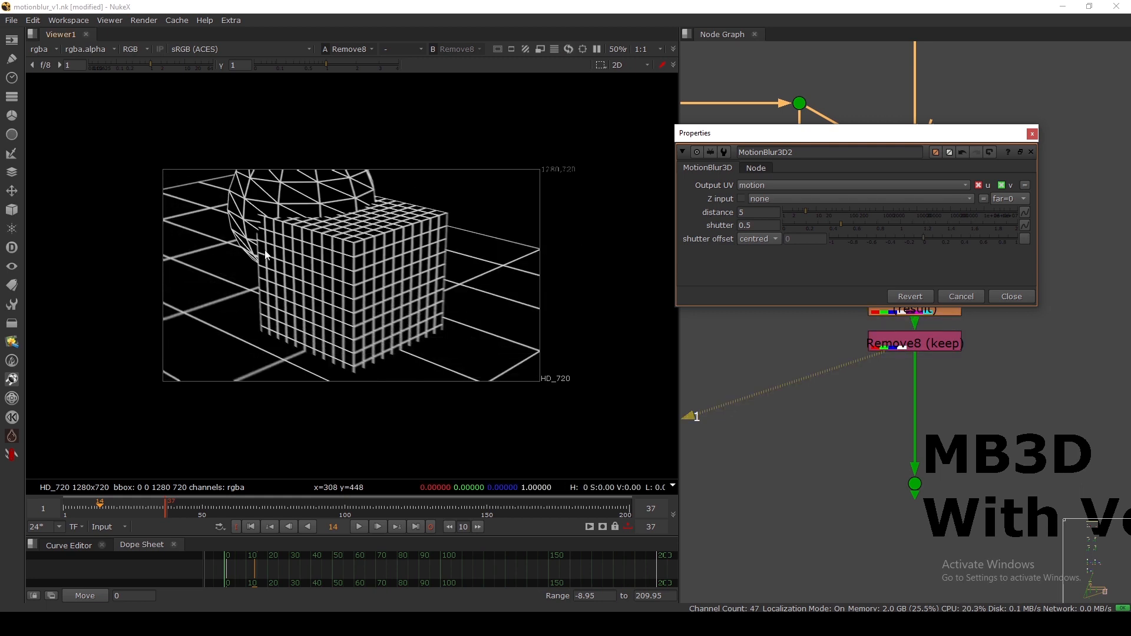
pyautogui.moveTo(754, 213); pyautogui.dragTo(697, 214)
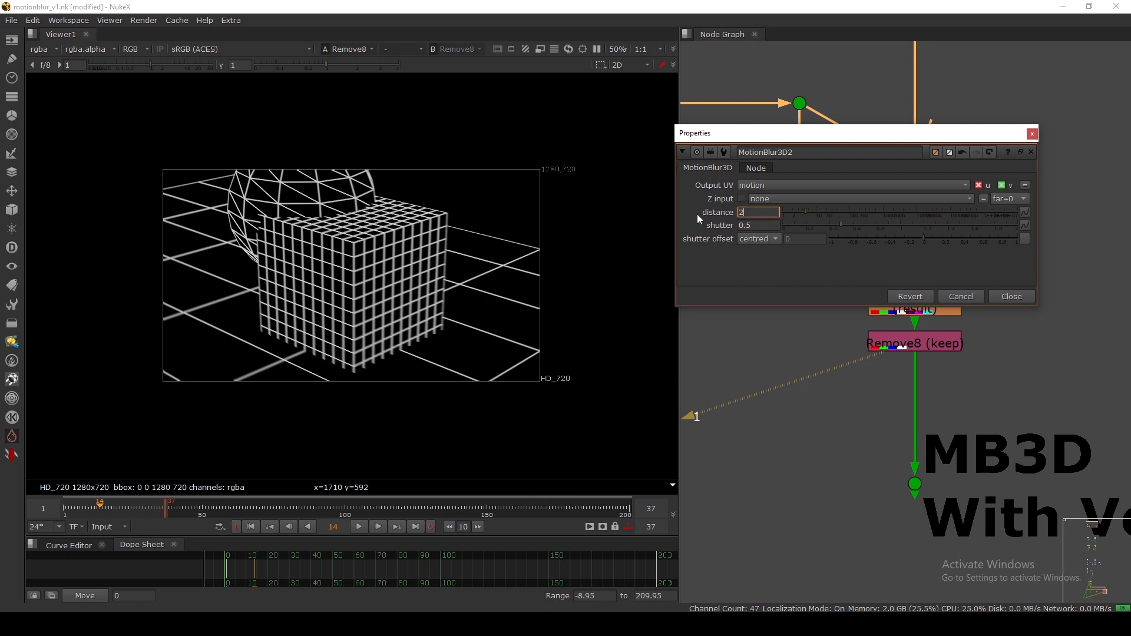
pyautogui.write('2')
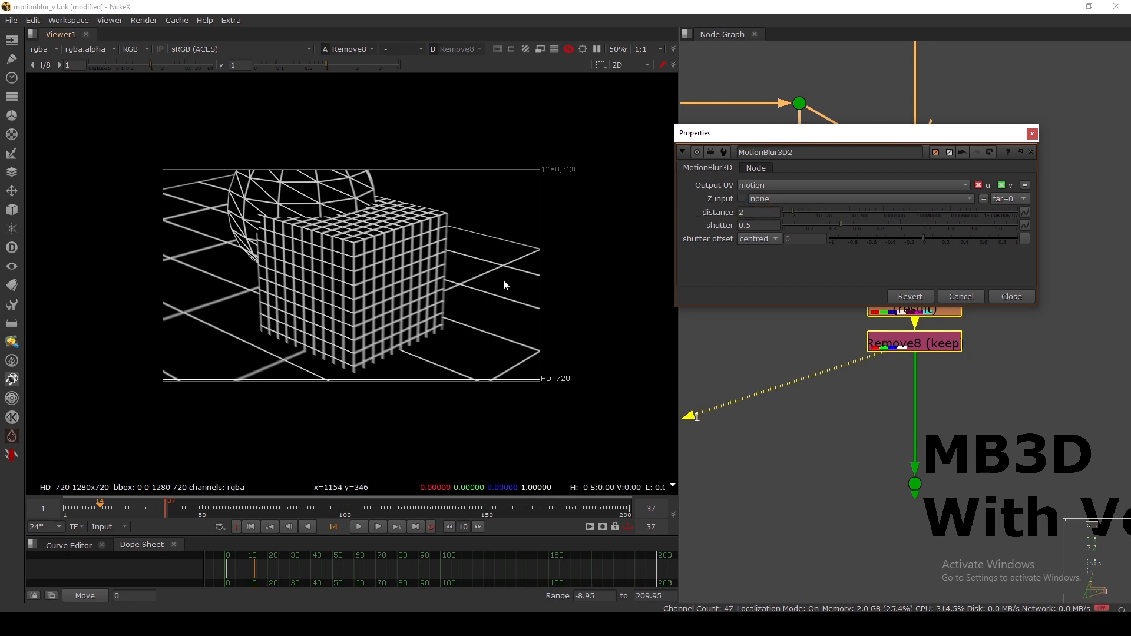
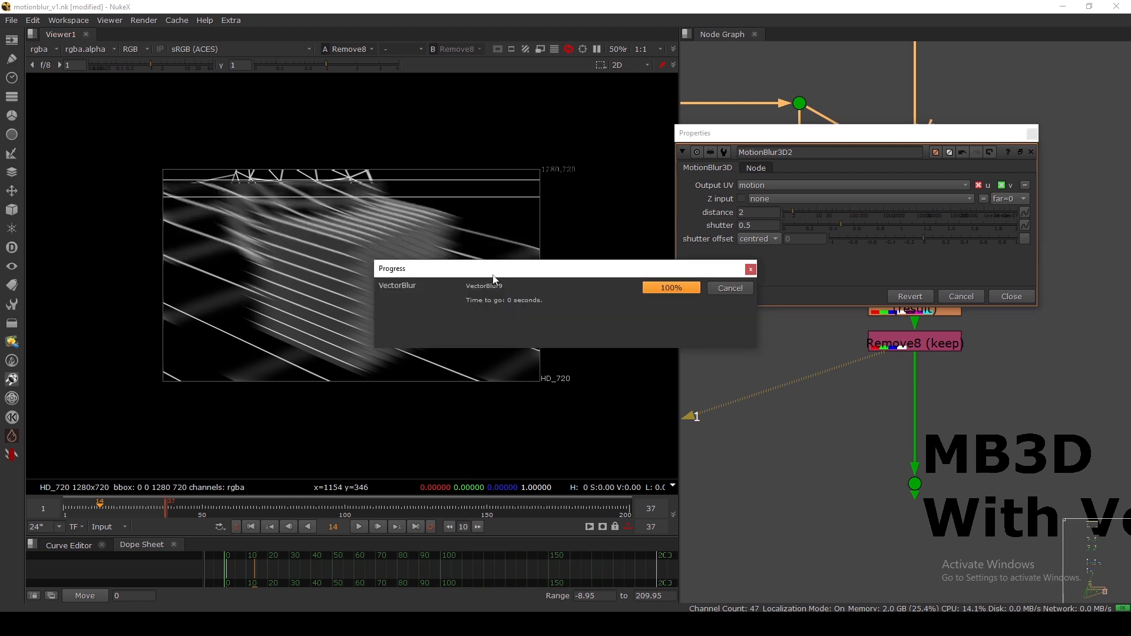
# Set MotionBlur3D2's distance to 5 and nudge Remove8 down slightly.
pyautogui.doubleClick(750, 213)
pyautogui.write('5')
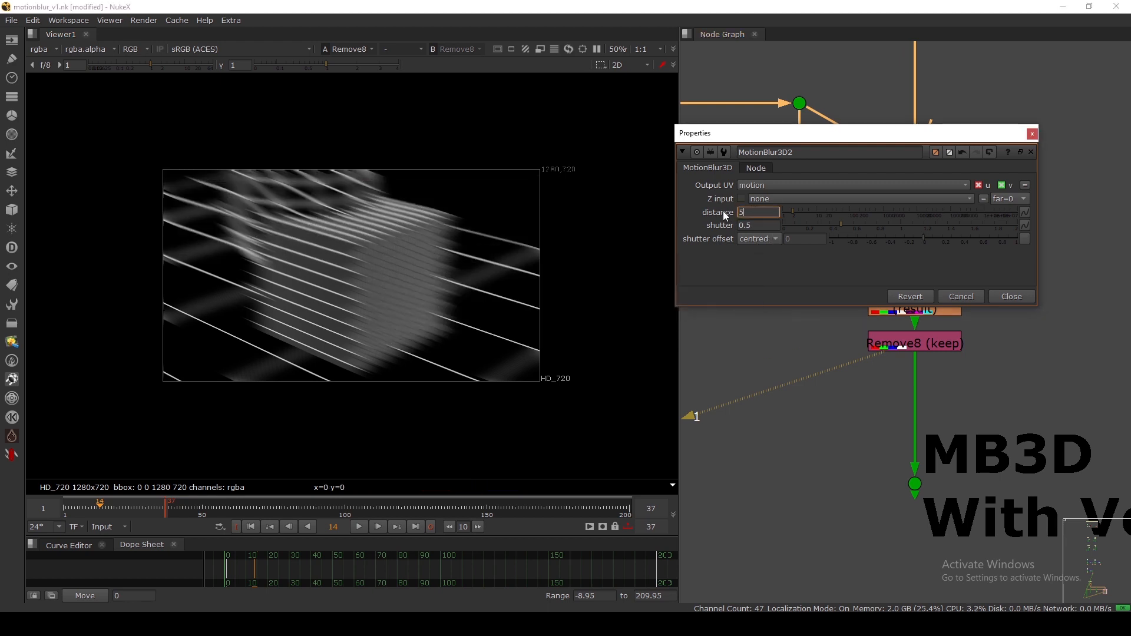
pyautogui.click(971, 296)
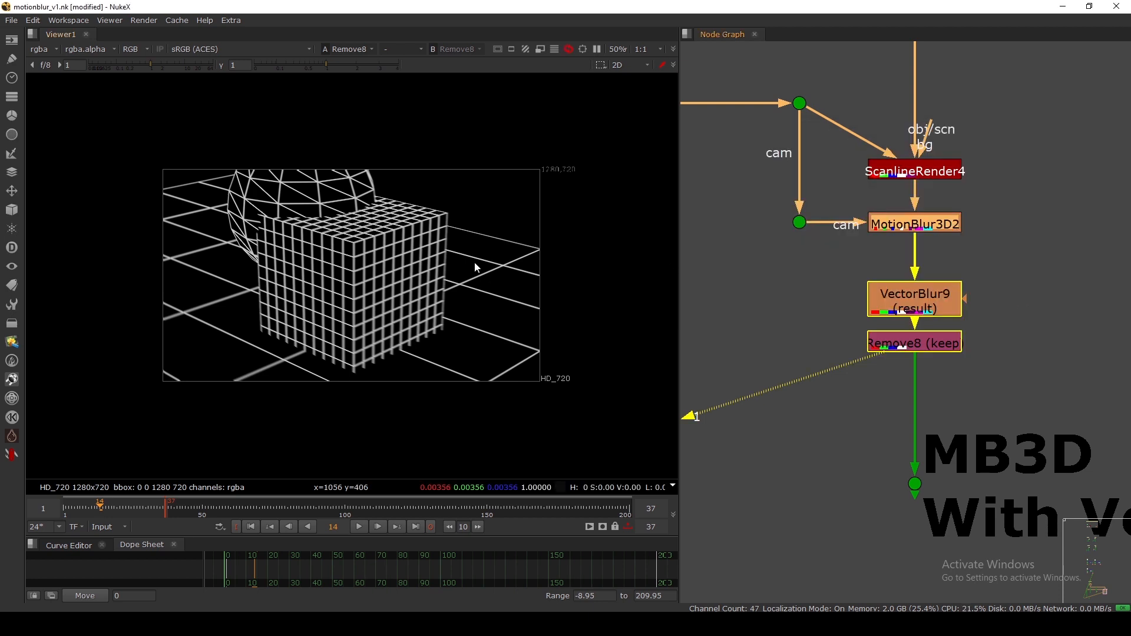
pyautogui.scroll(4, 435, 279)
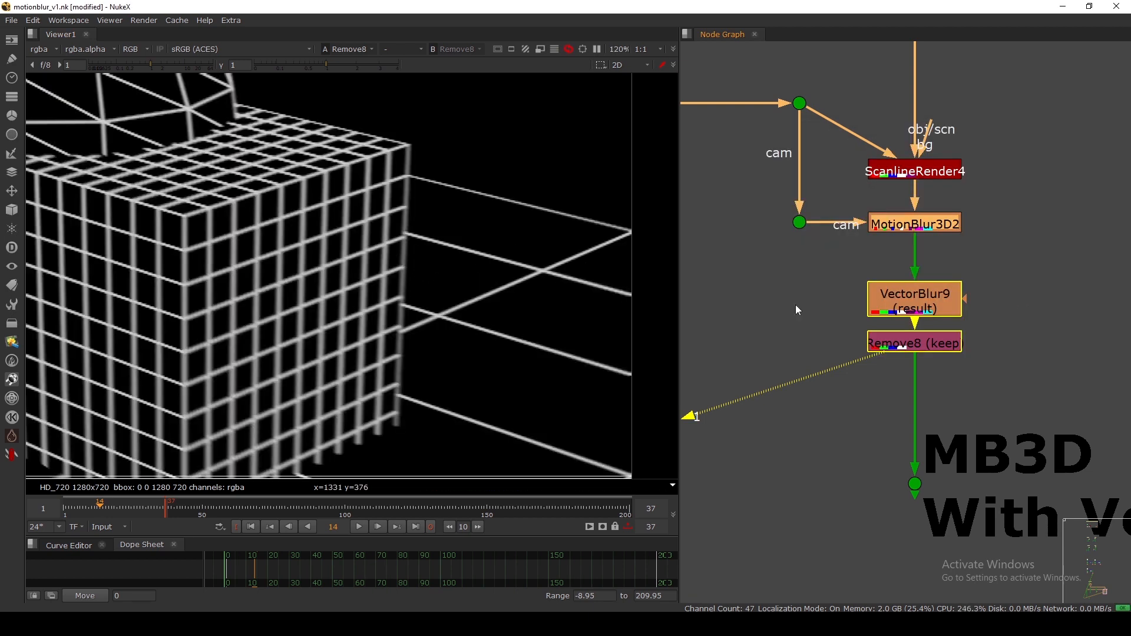
pyautogui.moveTo(905, 341); pyautogui.dragTo(905, 350)
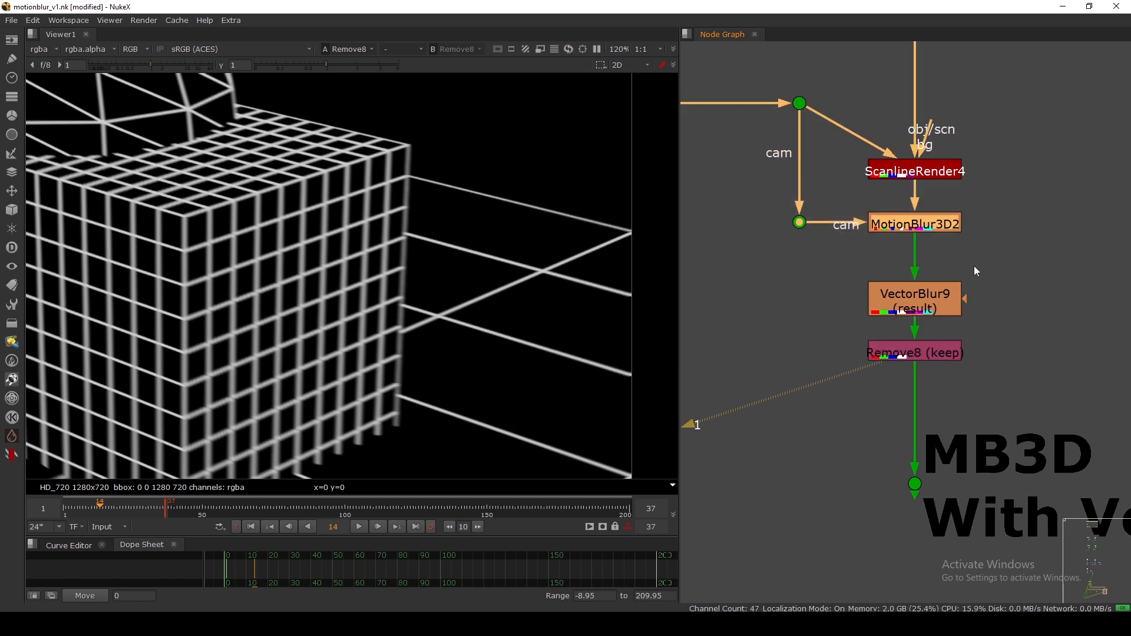
# Give VectorBlur9 a motion amount of 2 and close its settings.
pyautogui.doubleClick(910, 303)
pyautogui.moveTo(596, 385); pyautogui.dragTo(576, 385)
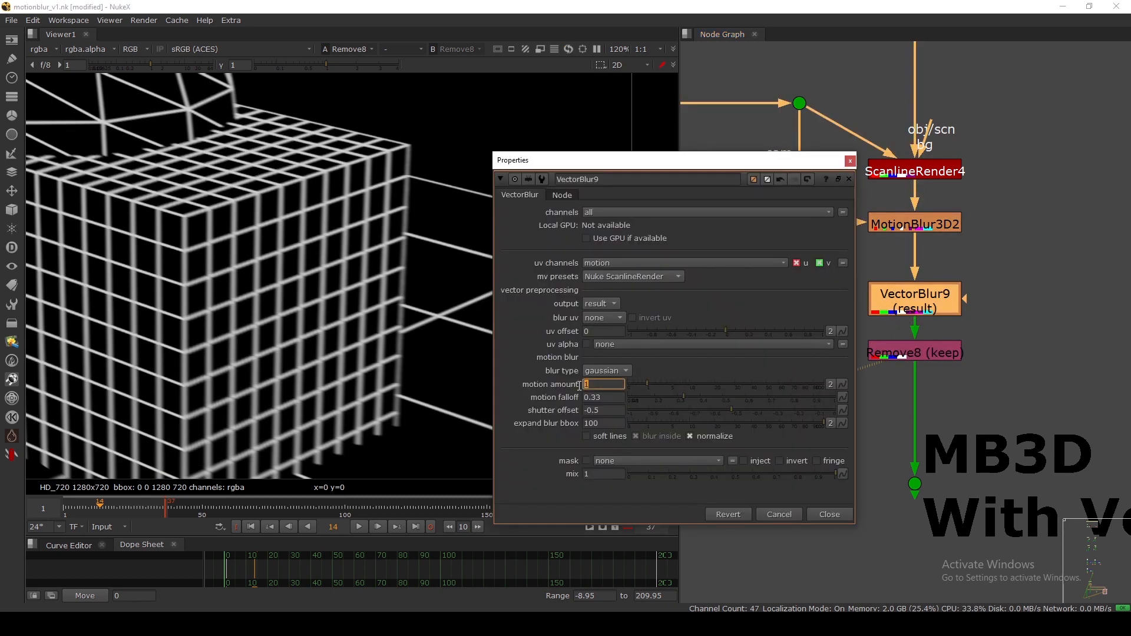
pyautogui.write('2')
pyautogui.press('Return')
pyautogui.moveTo(734, 128); pyautogui.dragTo(739, 127)
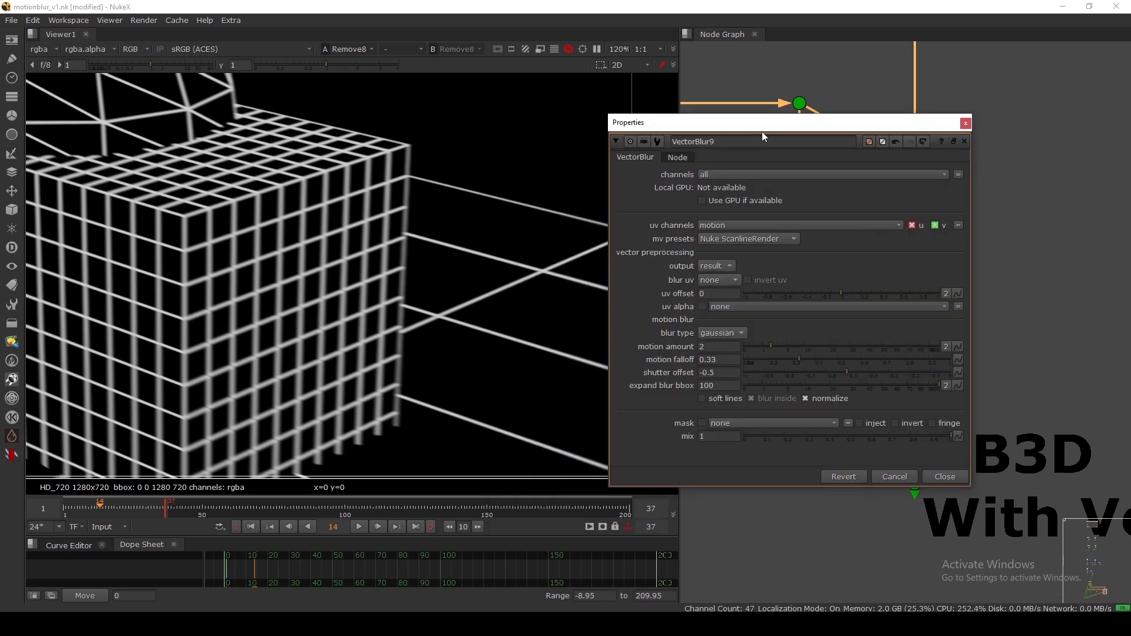
pyautogui.moveTo(812, 123); pyautogui.dragTo(804, 115)
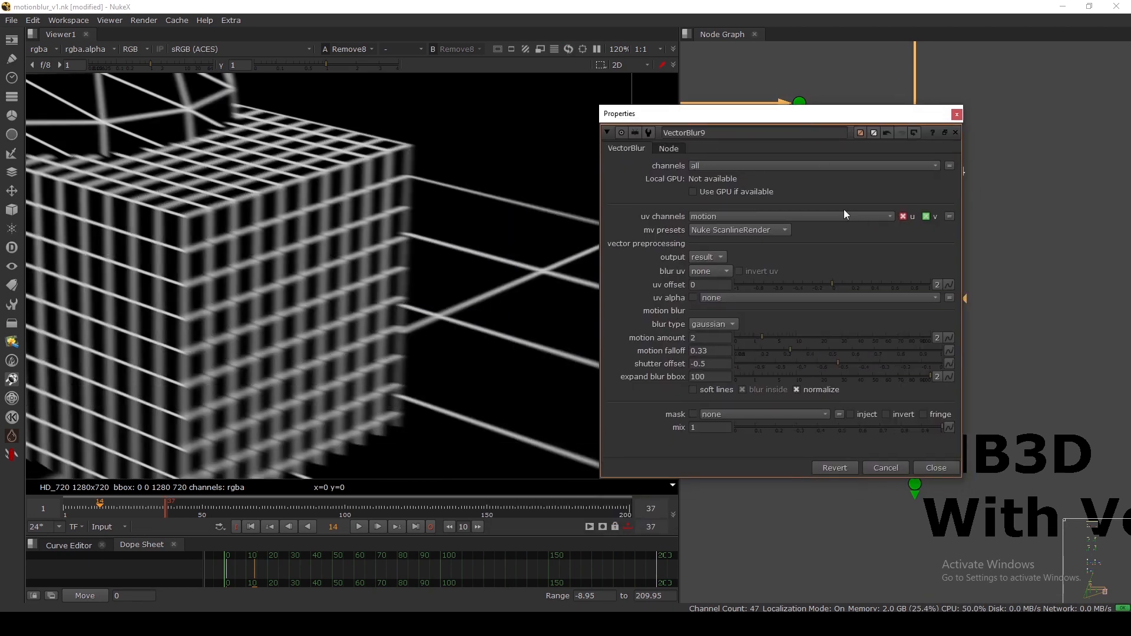
pyautogui.click(942, 468)
# Move VectorBlur9 and Remove8 lower, then select MotionBlur3D2 with the MB3D dot.
pyautogui.scroll(-3, 348, 294)
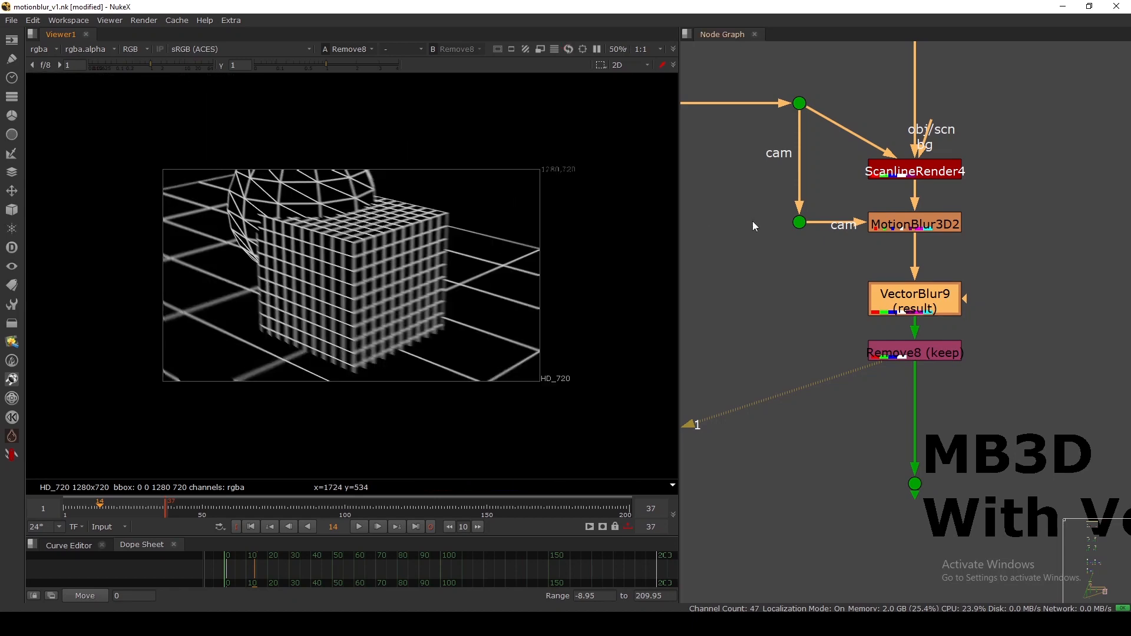
pyautogui.scroll(-3, 816, 252)
pyautogui.moveTo(819, 254); pyautogui.dragTo(893, 298)
pyautogui.moveTo(892, 323); pyautogui.dragTo(892, 346)
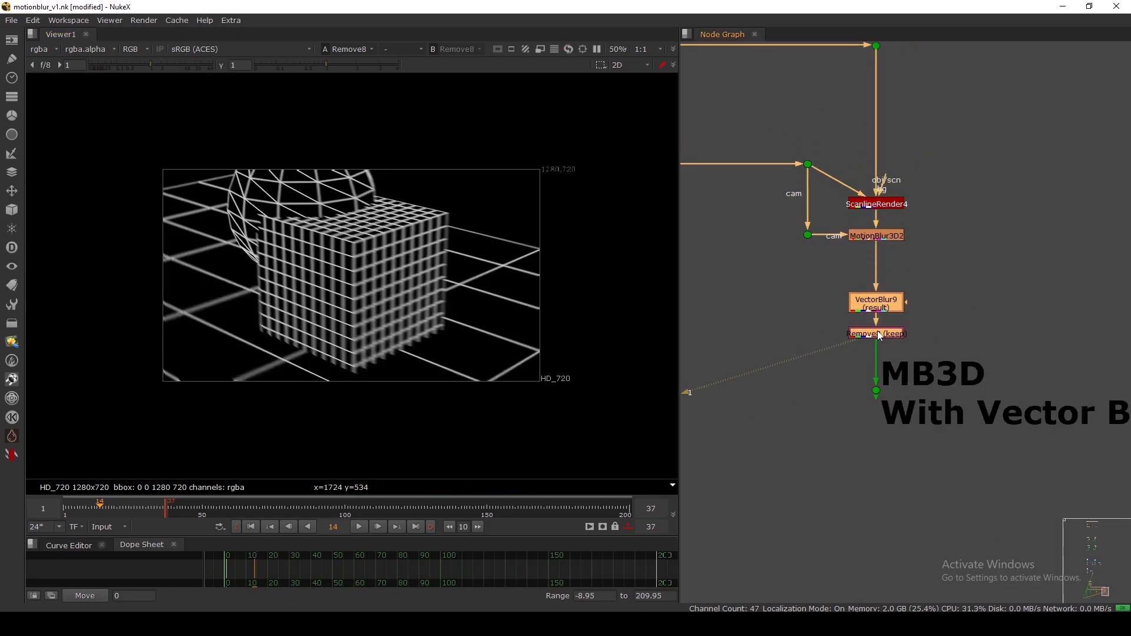
pyautogui.moveTo(940, 250); pyautogui.dragTo(753, 213)
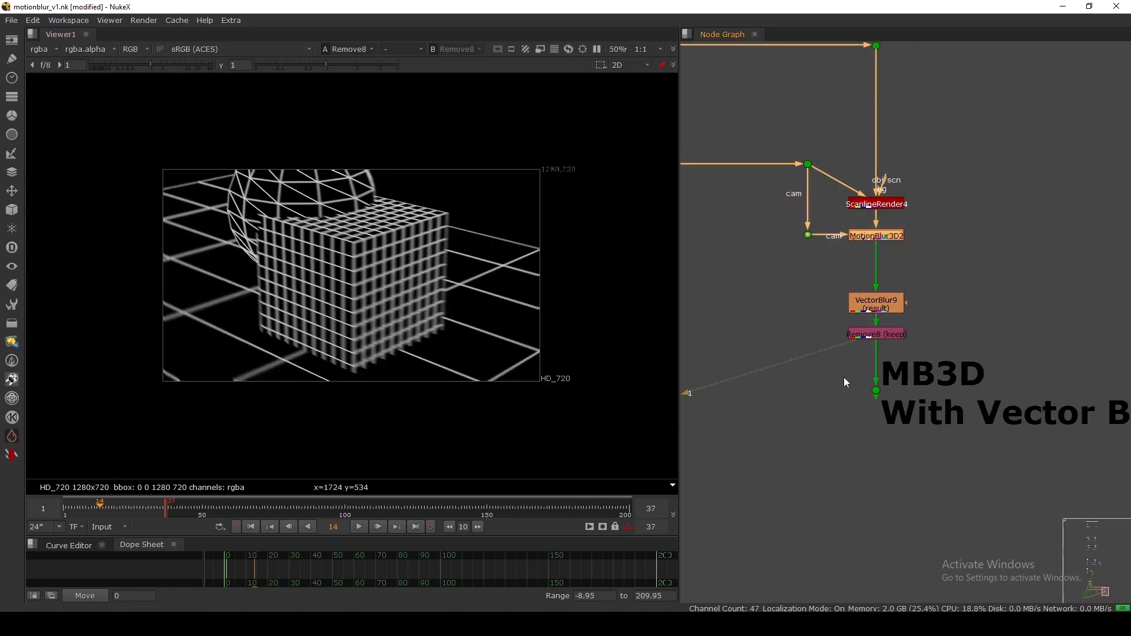
pyautogui.moveTo(831, 368); pyautogui.dragTo(965, 443)
# View the bottom dot of the 3D MB backdrop in the viewer.
pyautogui.press('1')
pyautogui.scroll(-8, 864, 277)
pyautogui.scroll(-2, 866, 282)
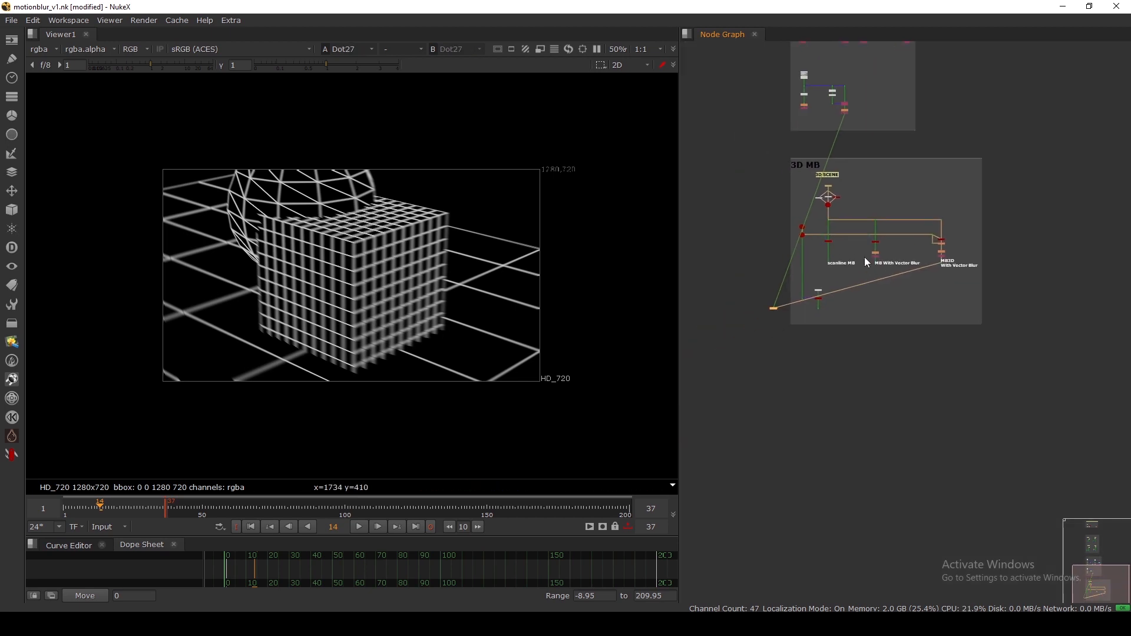
pyautogui.scroll(5, 887, 265)
pyautogui.scroll(3, 688, 346)
pyautogui.moveTo(718, 359); pyautogui.dragTo(730, 345, button='middle')
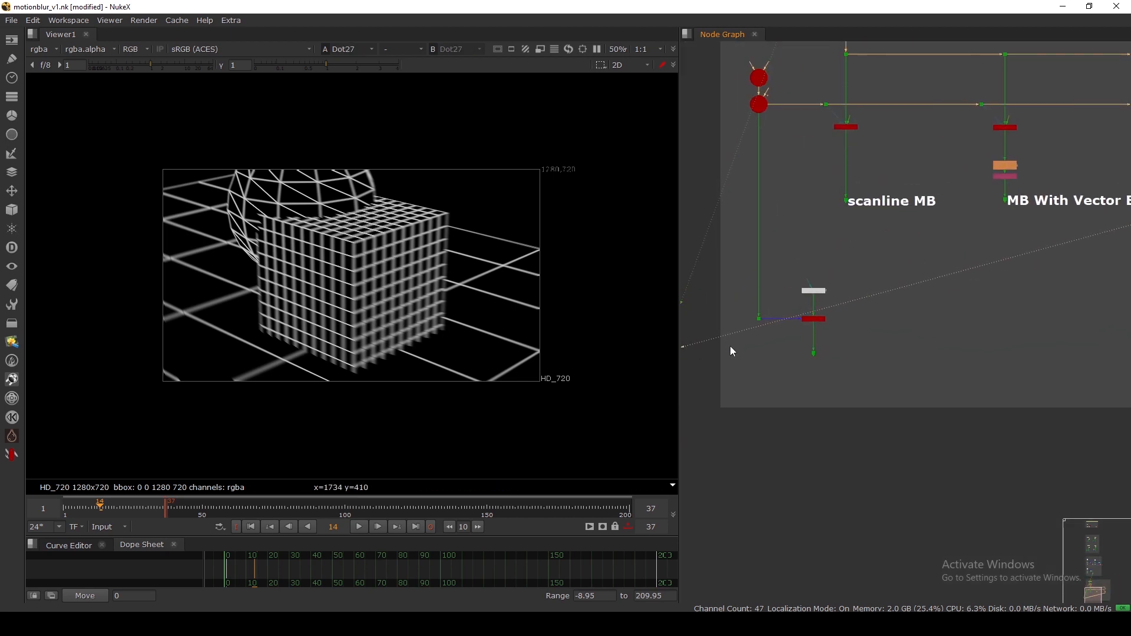
pyautogui.scroll(3, 805, 352)
pyautogui.moveTo(780, 343); pyautogui.dragTo(884, 400)
pyautogui.press('1')
# View Card3D2 and pan the node graph down to the lower nodes.
pyautogui.scroll(3, 857, 342)
pyautogui.click(867, 360)
pyautogui.press('1')
pyautogui.moveTo(807, 286); pyautogui.dragTo(799, 341, button='middle')
# Add Merge5 after the lower dot and view its result.
pyautogui.click(796, 340)
pyautogui.scroll(-3, 889, 288)
pyautogui.moveTo(915, 366); pyautogui.dragTo(939, 126)
pyautogui.press('m')
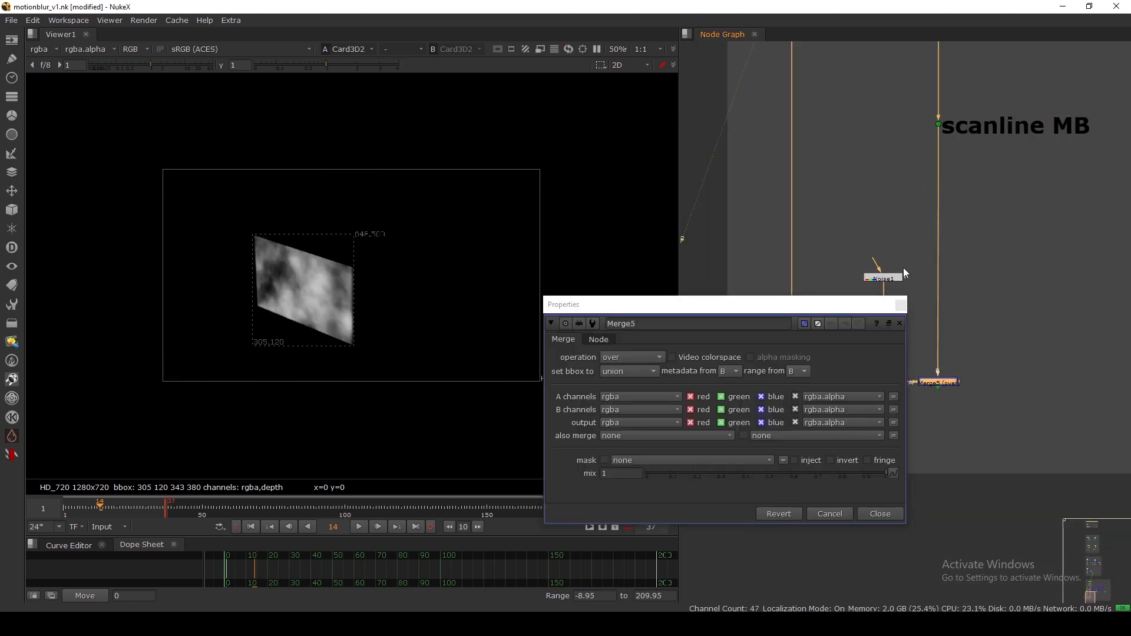
pyautogui.click(901, 303)
pyautogui.press('1')
pyautogui.click(848, 353)
# Step the timeline to frame 24 to check the motion.
pyautogui.scroll(-2, 717, 236)
pyautogui.scroll(1, 349, 287)
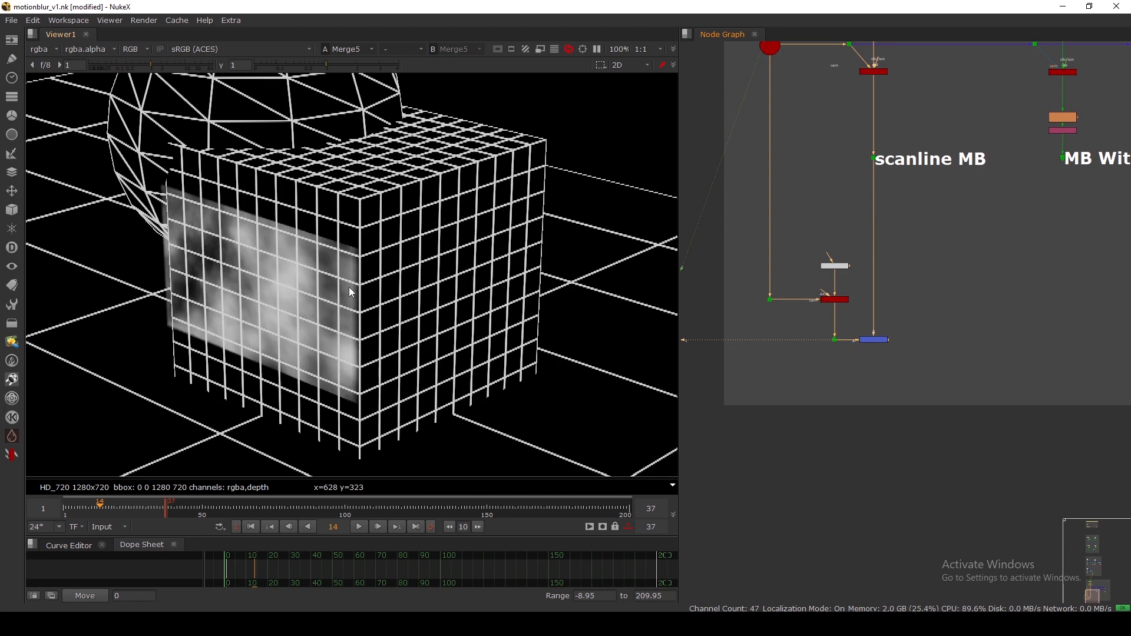
pyautogui.click(116, 509)
pyautogui.moveTo(117, 510)
pyautogui.mouseDown()
pyautogui.moveTo(129, 510)
pyautogui.moveTo(104, 509)
pyautogui.mouseUp()
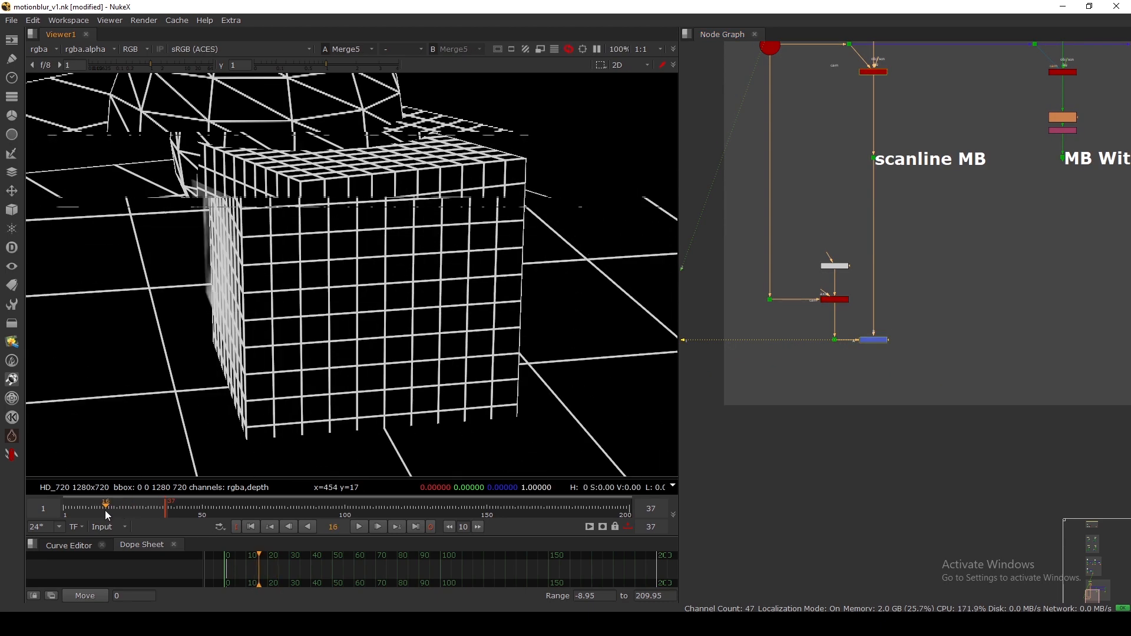
pyautogui.scroll(3, 839, 283)
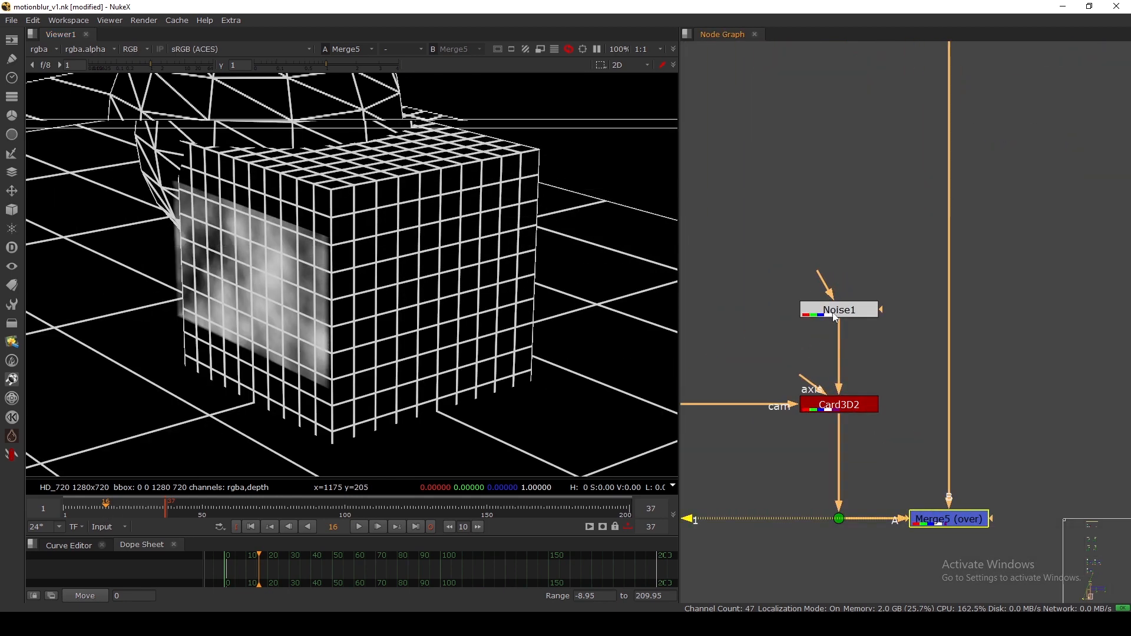
# Compare Noise1, Card3D2 and Merge5 in the viewer.
pyautogui.click(837, 299)
pyautogui.press('1')
pyautogui.scroll(2, 818, 354)
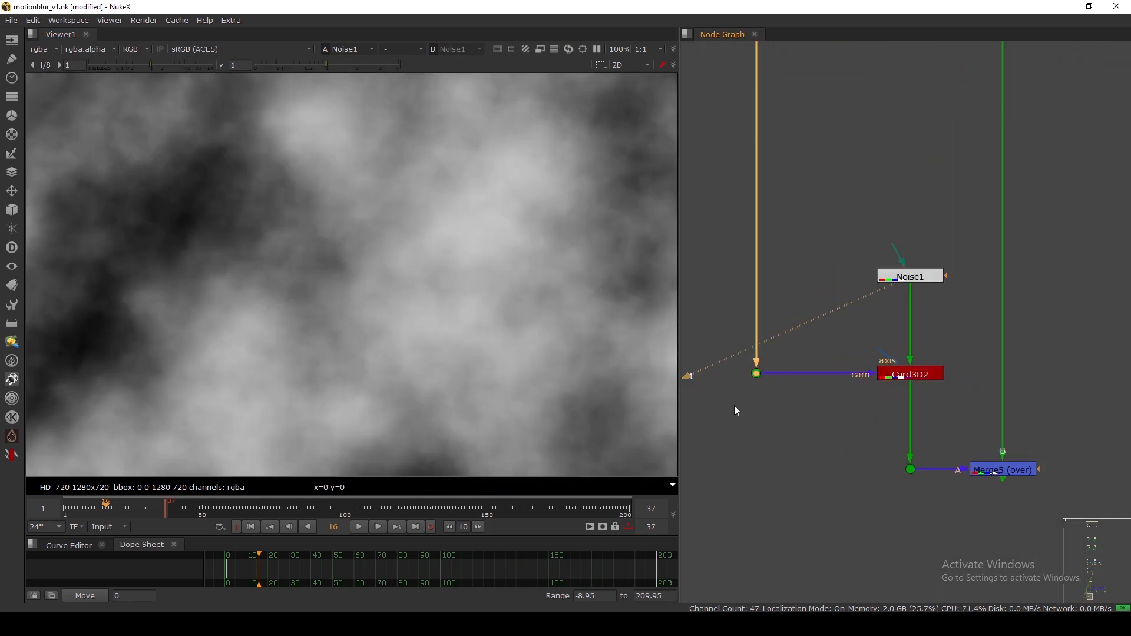
pyautogui.click(909, 376)
pyautogui.press('1')
pyautogui.click(995, 469)
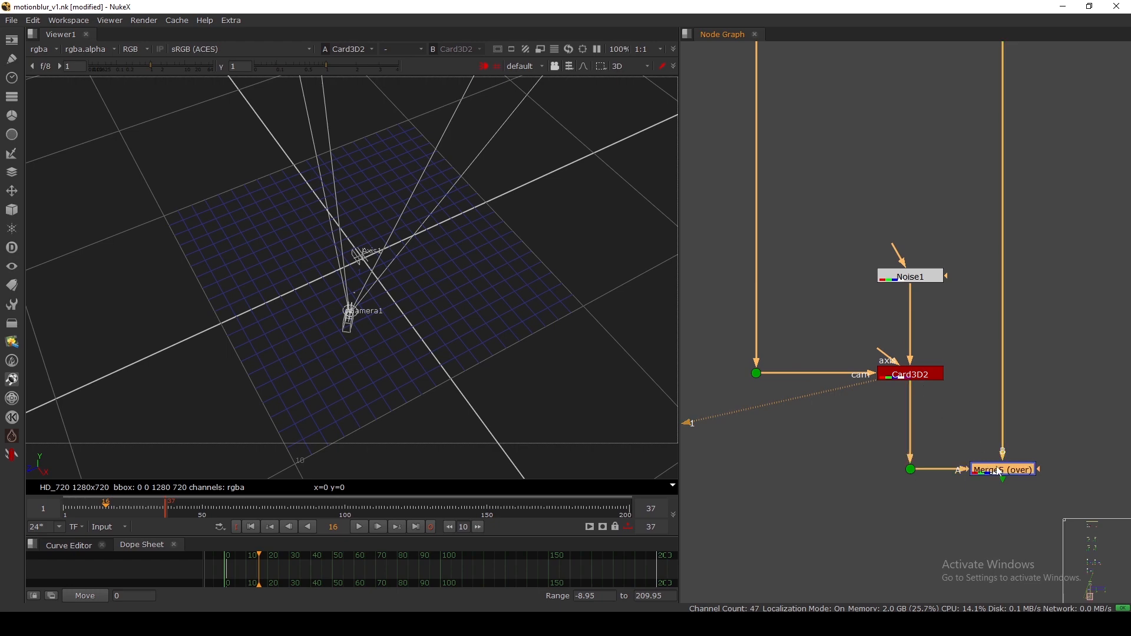
pyautogui.press('1')
# Shift the noise card slightly right and lower using Card3D2's gizmo.
pyautogui.click(905, 375)
pyautogui.doubleClick(908, 378)
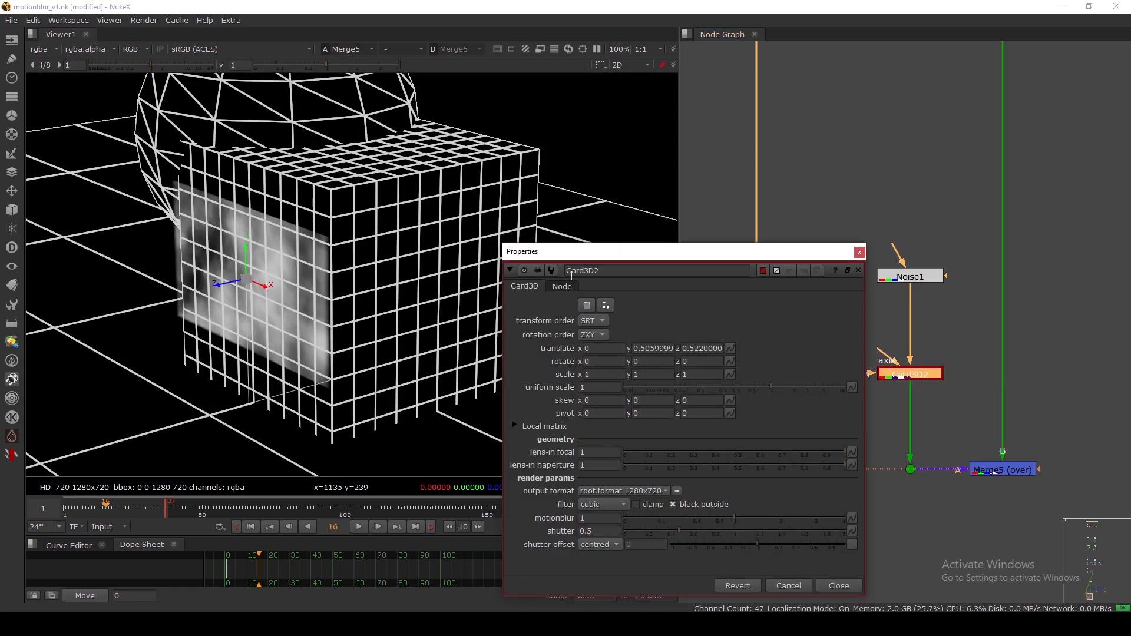
pyautogui.moveTo(589, 249); pyautogui.dragTo(692, 185)
pyautogui.moveTo(261, 288); pyautogui.dragTo(252, 271)
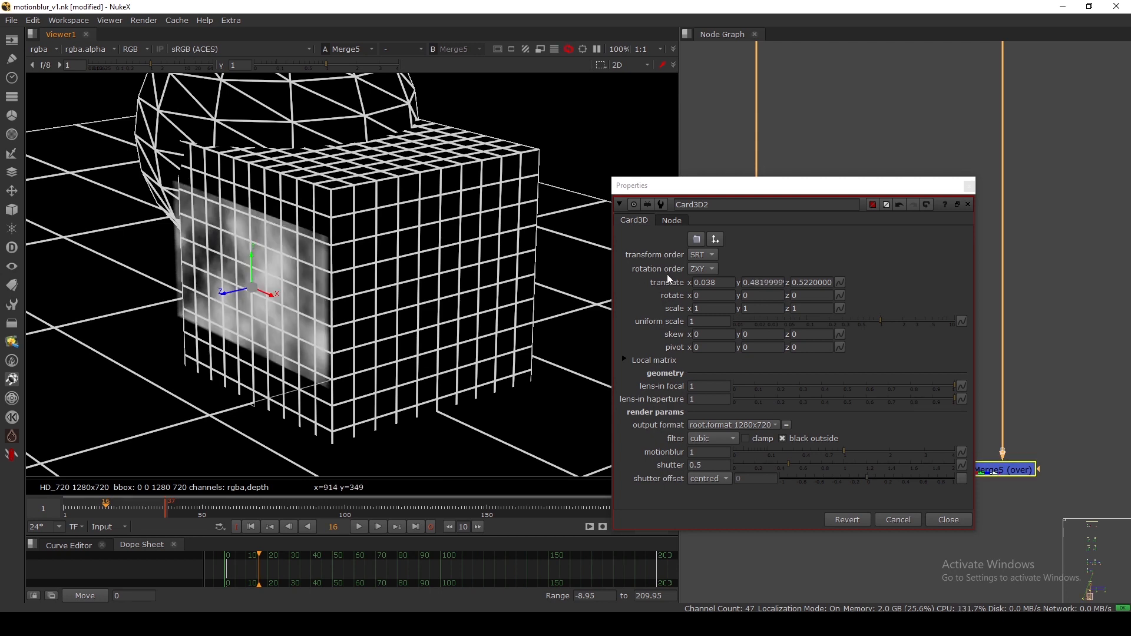
pyautogui.moveTo(795, 186); pyautogui.dragTo(775, 80)
pyautogui.click(683, 358)
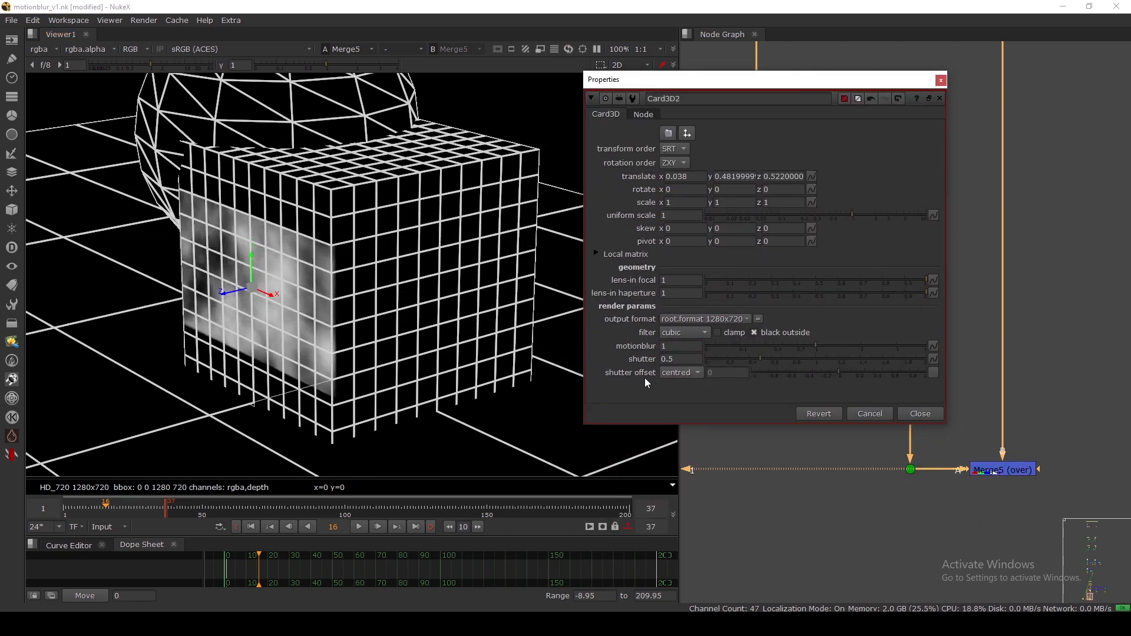
pyautogui.click(920, 413)
pyautogui.press('1')
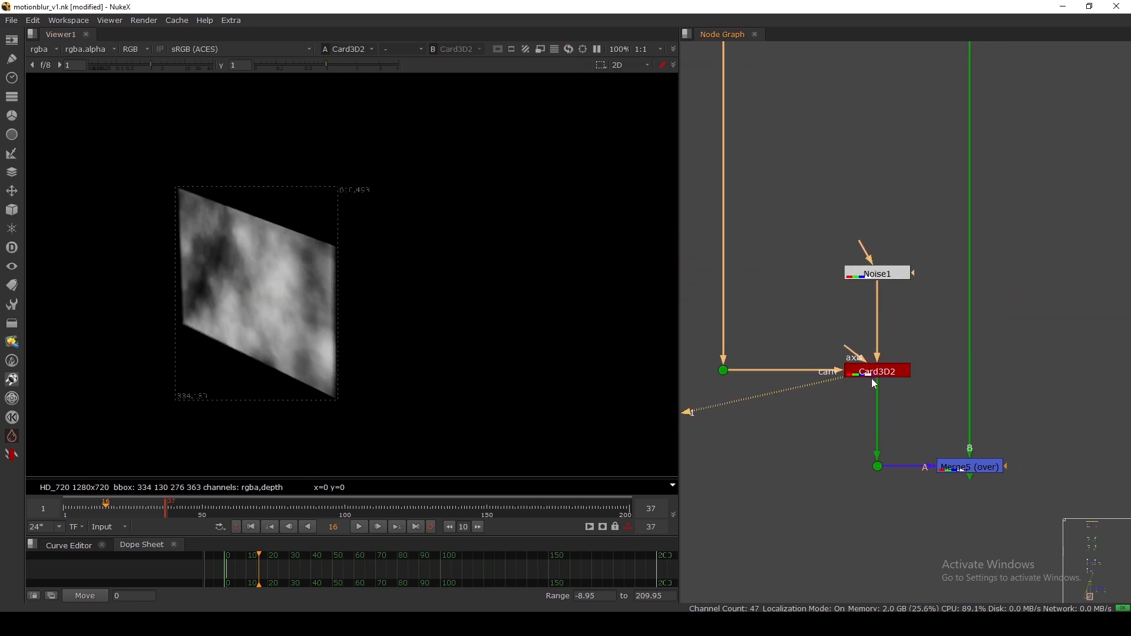
# Raise Card3D2's motionblur to 1, then 2.
pyautogui.doubleClick(880, 375)
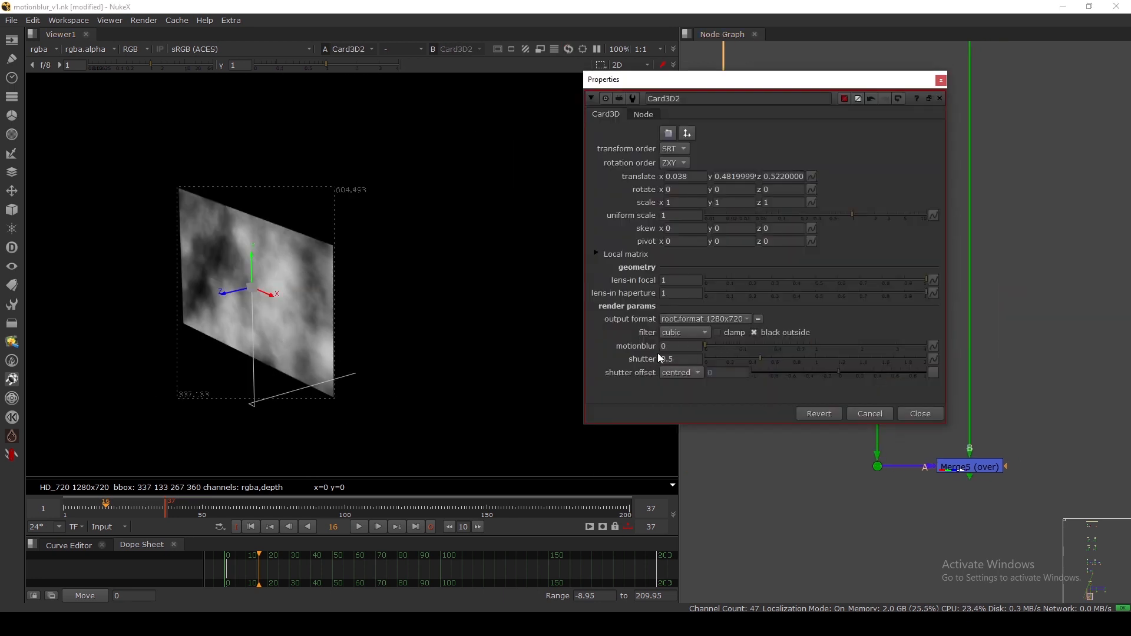
pyautogui.scroll(5, 315, 281)
pyautogui.doubleClick(677, 348)
pyautogui.write('1')
pyautogui.press('Return')
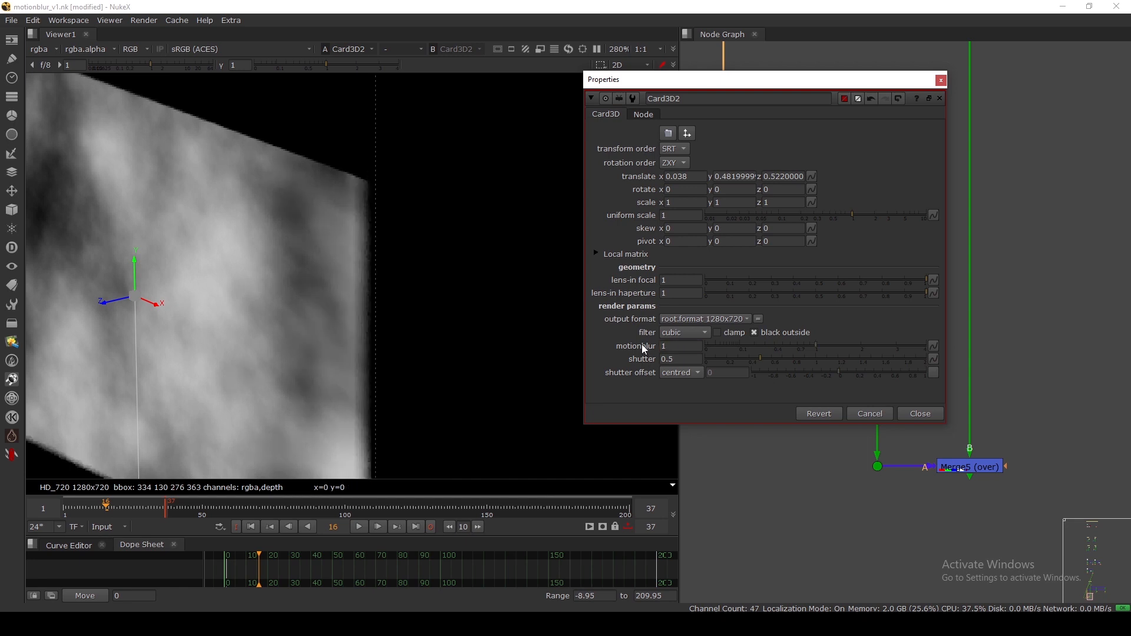
pyautogui.scroll(5, 361, 250)
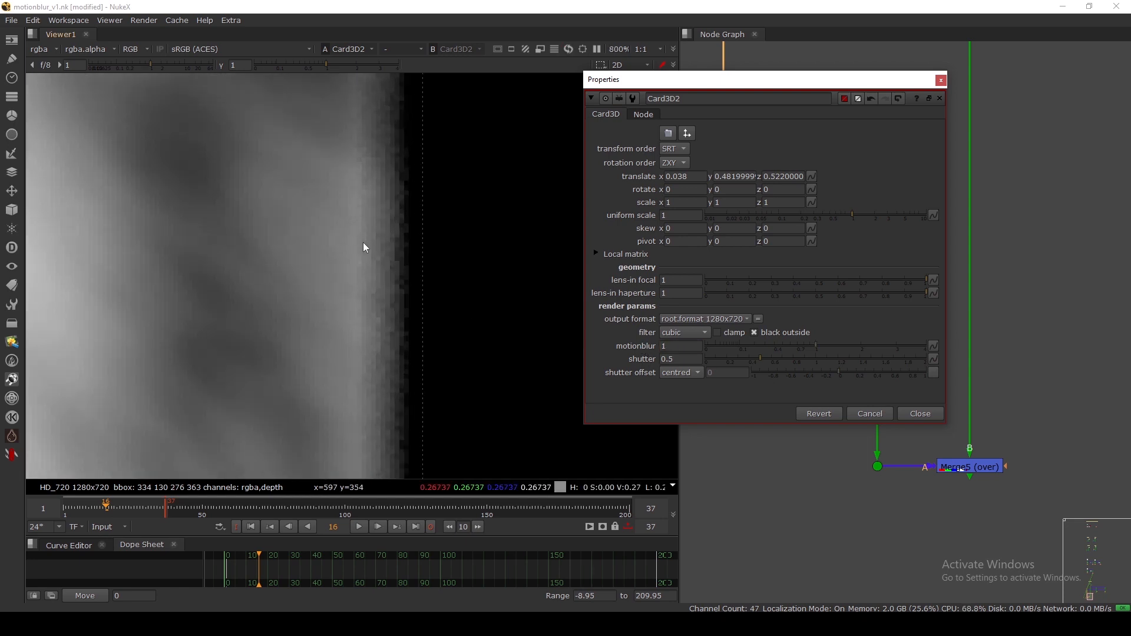
pyautogui.moveTo(683, 348); pyautogui.dragTo(636, 343)
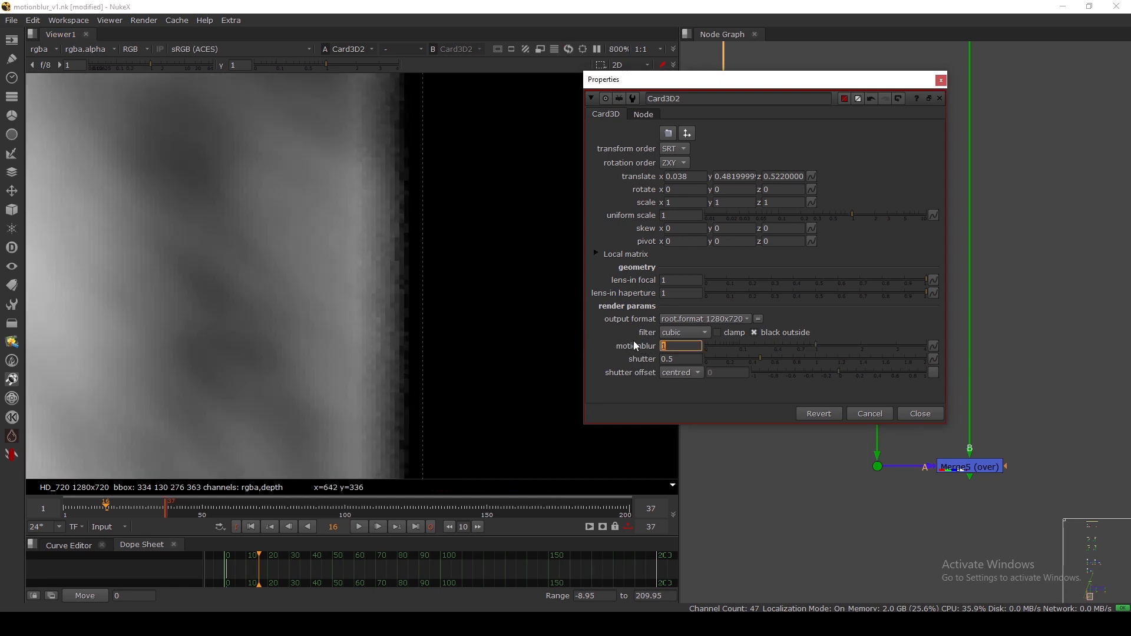
pyautogui.write('2')
pyautogui.press('Return')
# Increase Card3D2's motionblur to 5, then 10, and move Noise1 down.
pyautogui.doubleClick(666, 347)
pyautogui.write('5')
pyautogui.press('Return')
pyautogui.moveTo(685, 350); pyautogui.dragTo(620, 341)
pyautogui.write('10')
pyautogui.press('Return')
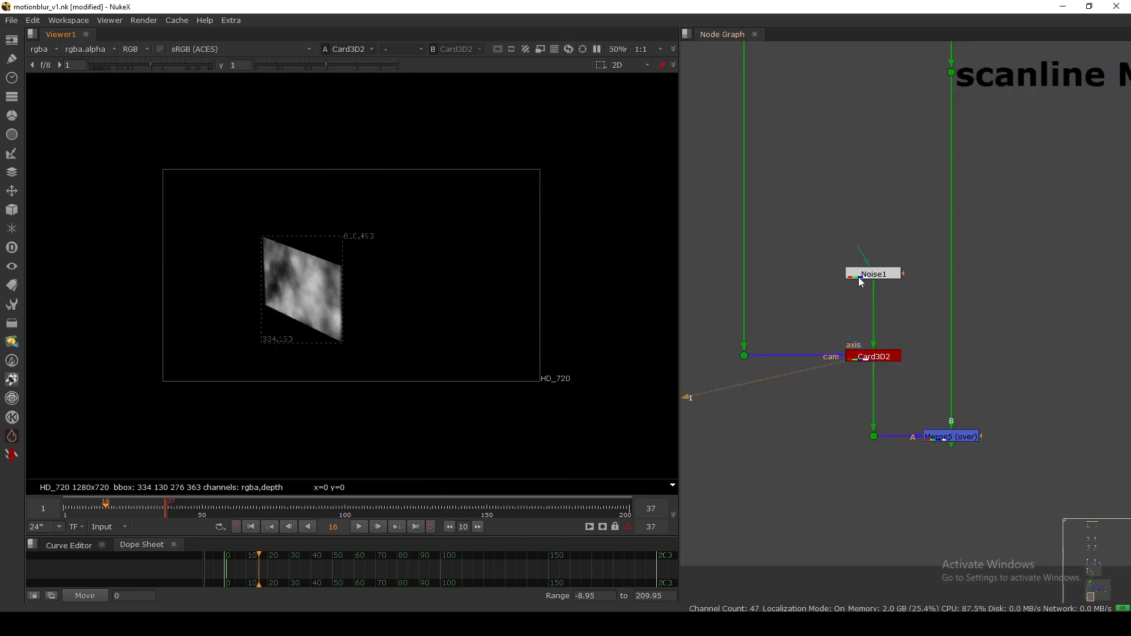
pyautogui.moveTo(861, 282); pyautogui.dragTo(861, 310)
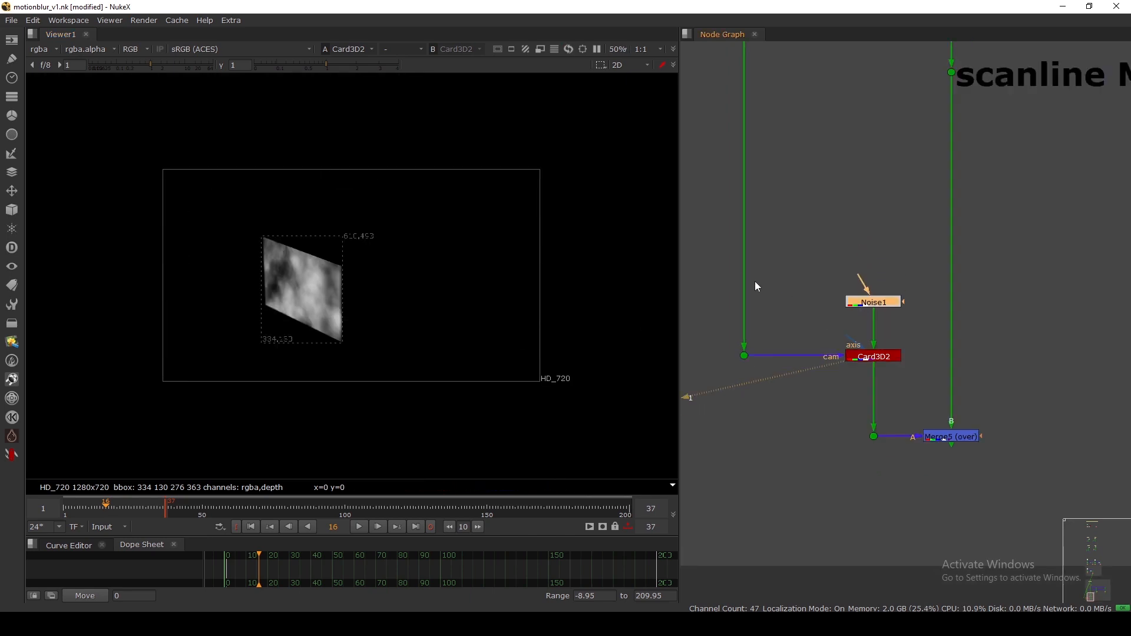
# Box-select Noise1 and Card3D2 and scroll around the node graph.
pyautogui.moveTo(693, 245); pyautogui.dragTo(995, 396)
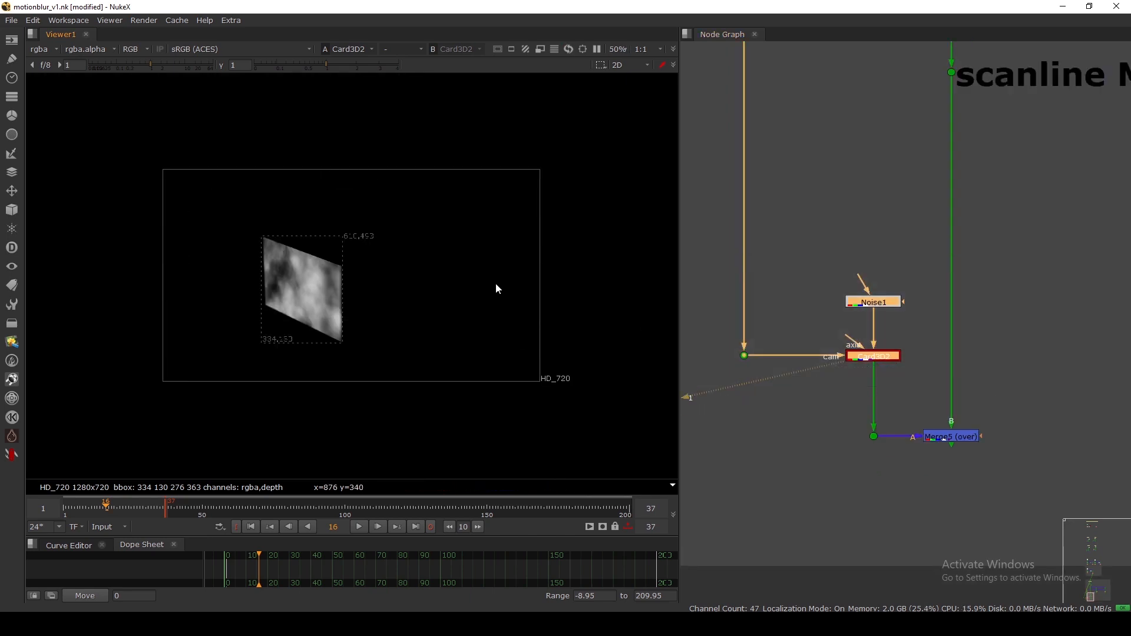
pyautogui.scroll(-8, 901, 256)
pyautogui.scroll(-3, 889, 217)
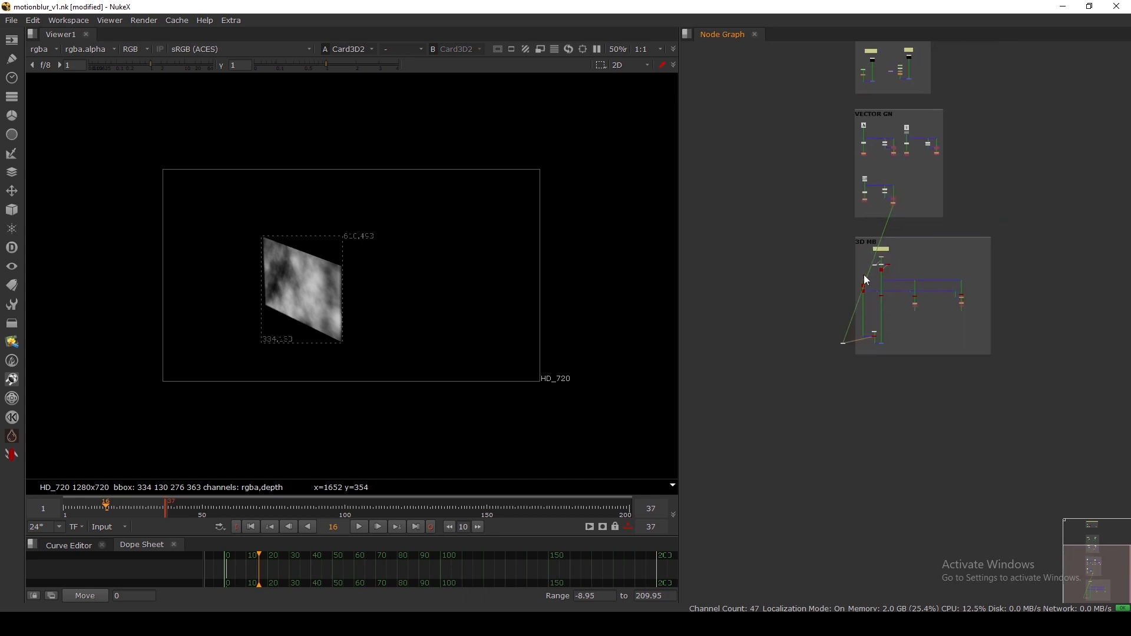
pyautogui.scroll(10, 870, 100)
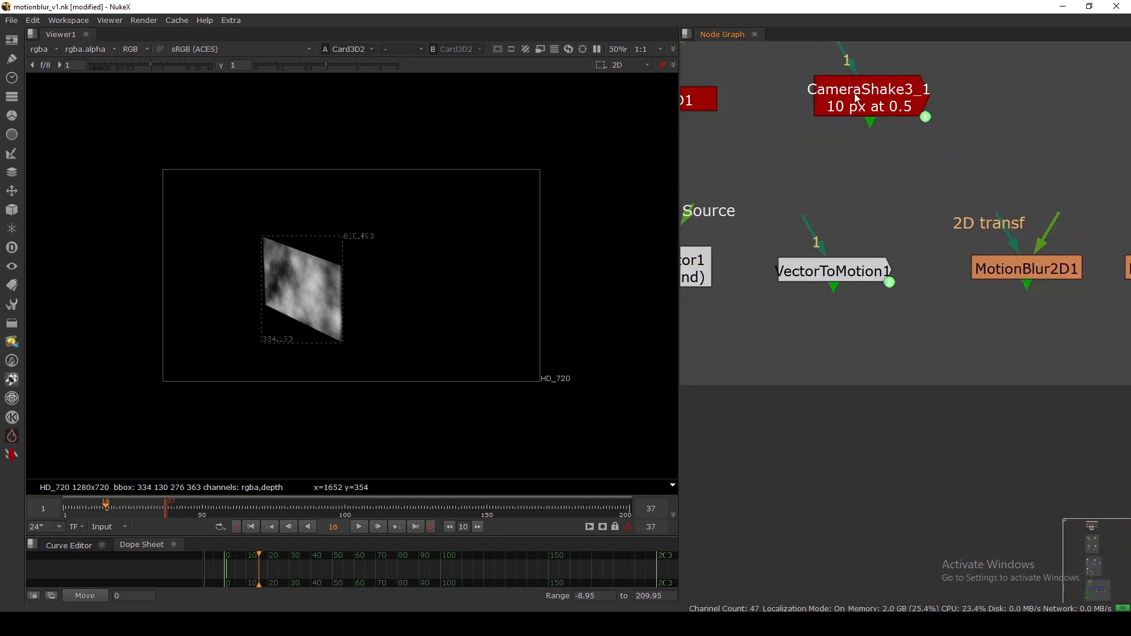
pyautogui.scroll(-2, 854, 93)
pyautogui.scroll(-5, 854, 93)
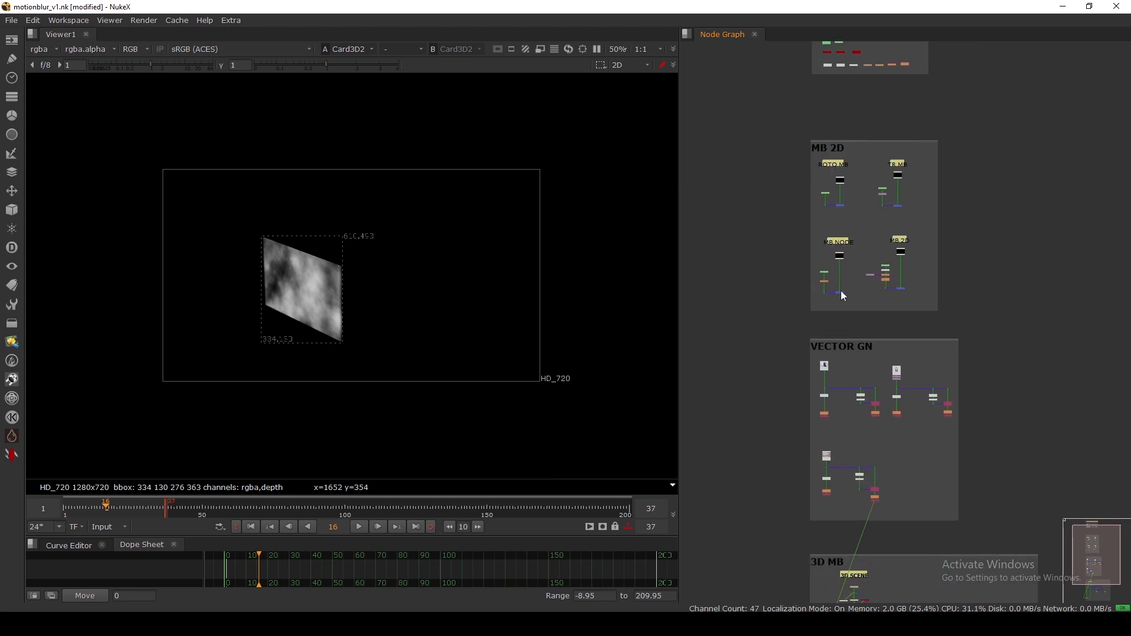
pyautogui.scroll(3, 834, 230)
pyautogui.scroll(-3, 839, 247)
# Survey the backdrops and centre the Roto2 and Merge1 nodes.
pyautogui.moveTo(858, 312); pyautogui.dragTo(867, 289, button='middle')
pyautogui.scroll(3, 858, 330)
pyautogui.scroll(-4, 859, 331)
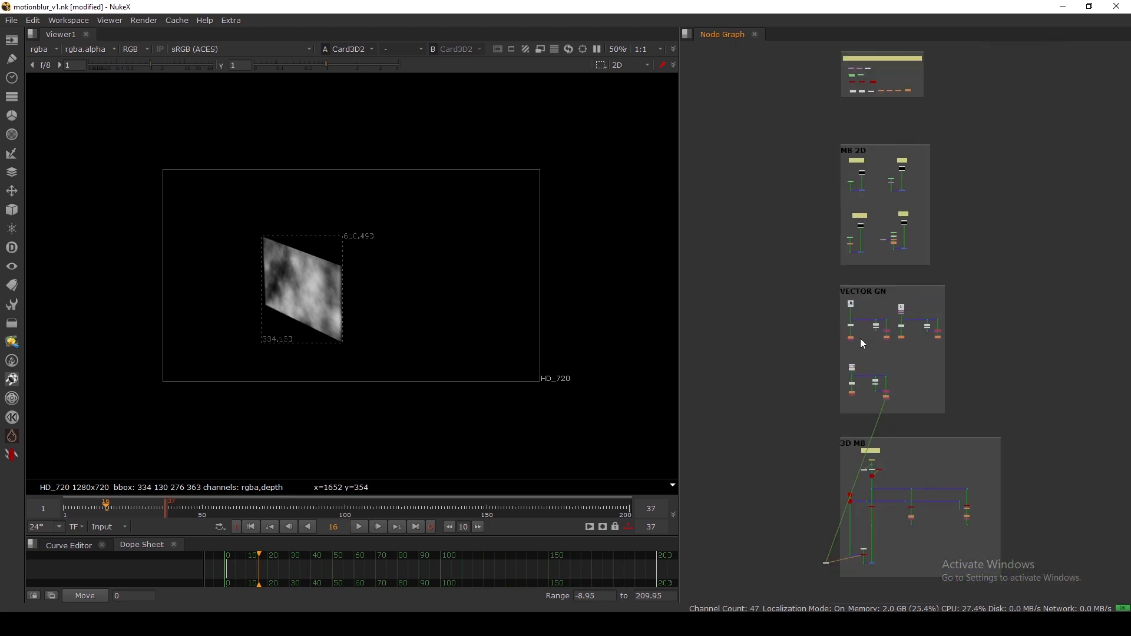
pyautogui.moveTo(860, 338); pyautogui.dragTo(835, 245, button='middle')
pyautogui.moveTo(859, 301); pyautogui.dragTo(876, 359, button='middle')
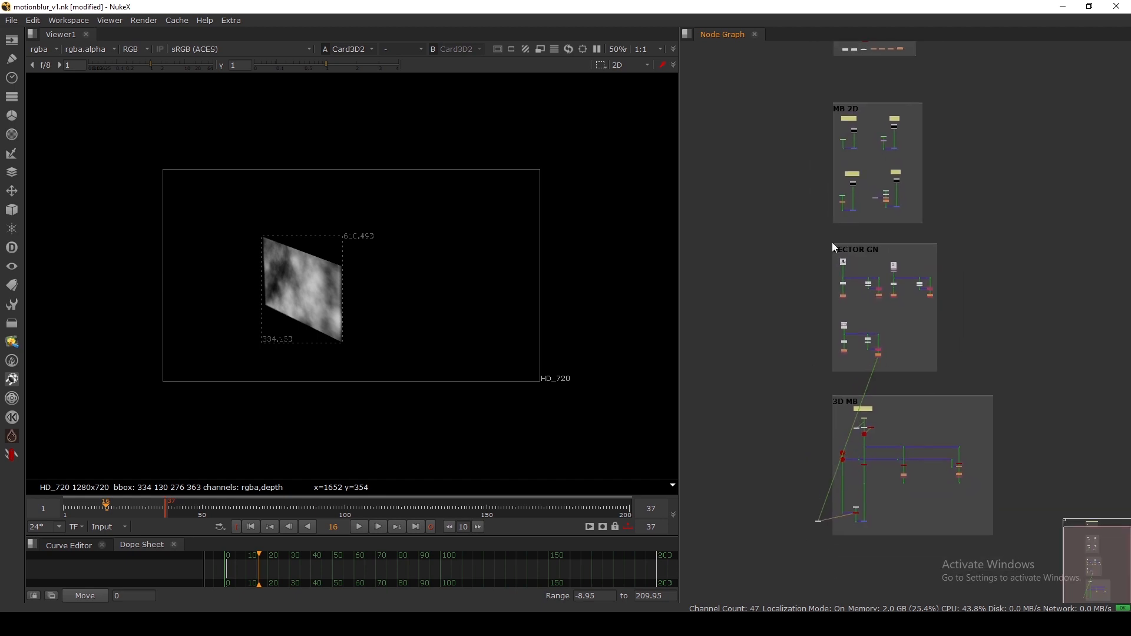
pyautogui.scroll(8, 839, 167)
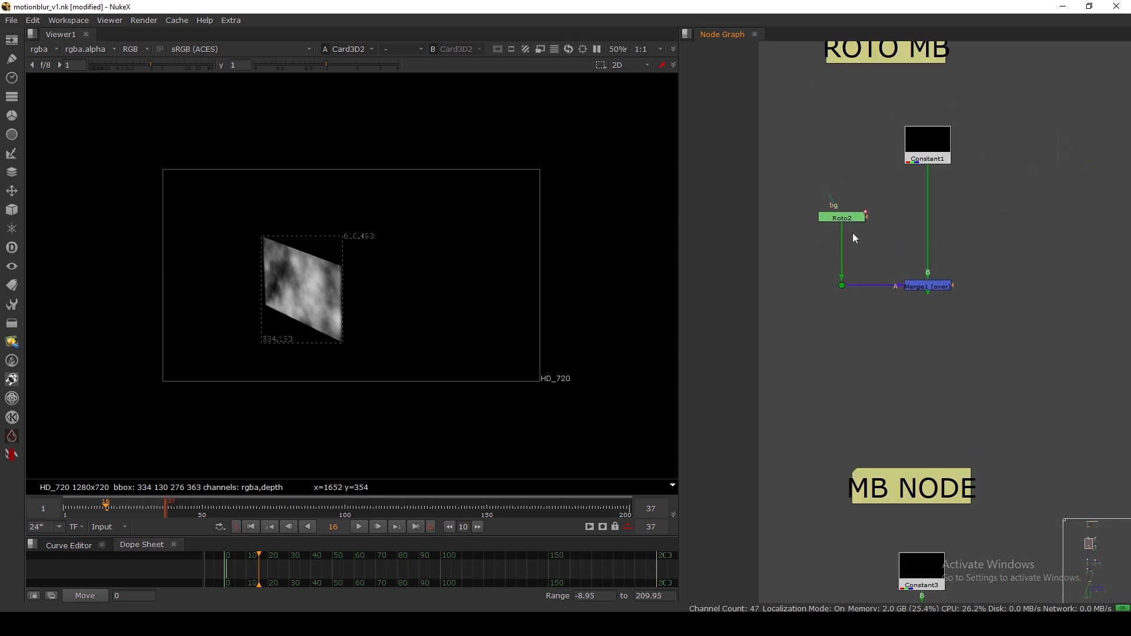
pyautogui.moveTo(909, 301); pyautogui.dragTo(894, 298, button='middle')
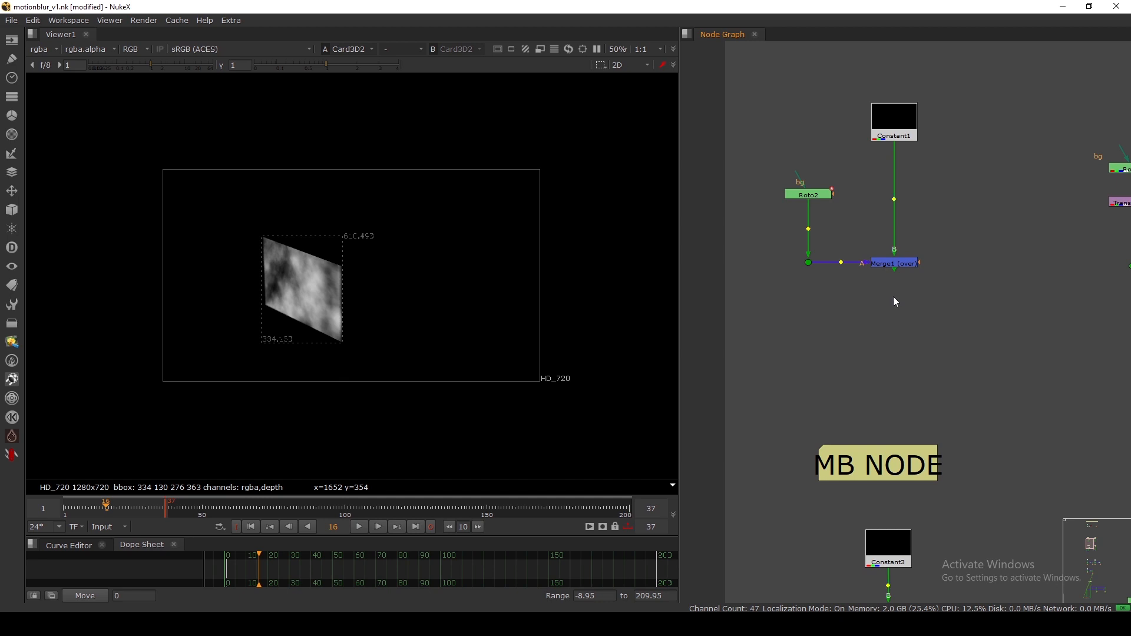
# Add a camera shake after Merge1, view it and limit the render region to the ellipse.
pyautogui.hotkey('ctrl', 'v')
pyautogui.scroll(2, 907, 285)
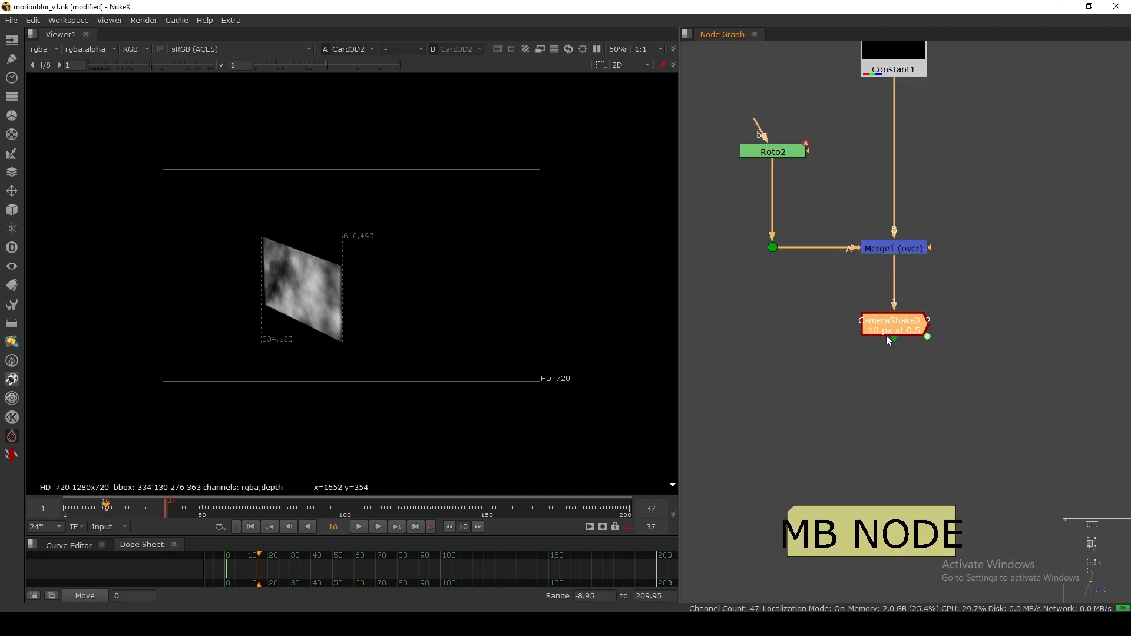
pyautogui.moveTo(886, 335); pyautogui.dragTo(878, 317)
pyautogui.press('1')
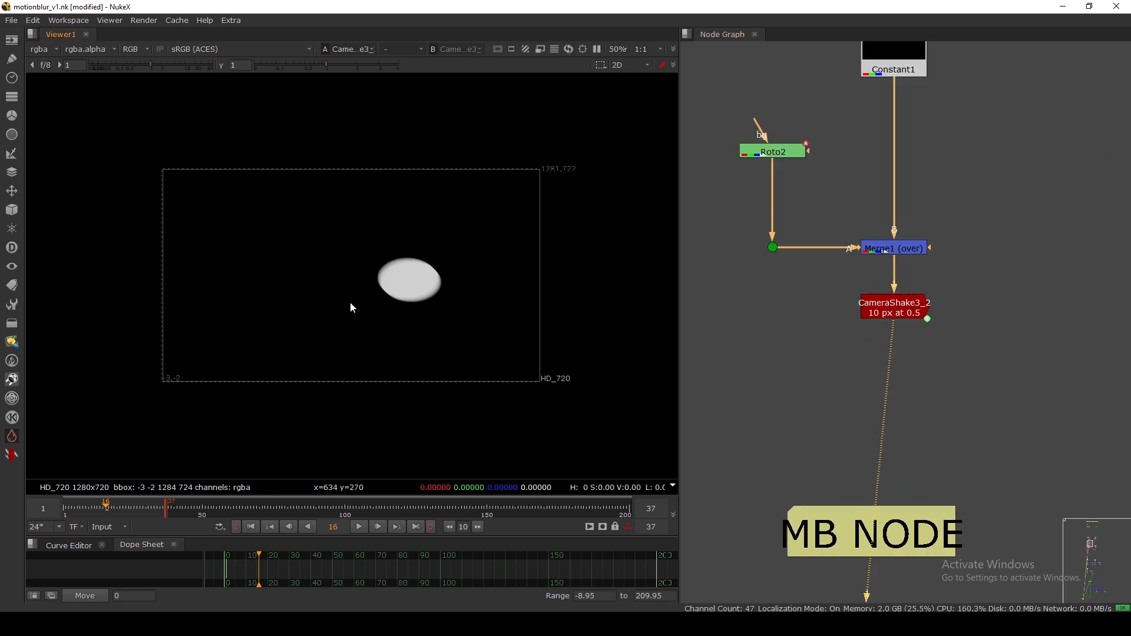
pyautogui.moveTo(362, 243); pyautogui.dragTo(459, 342)
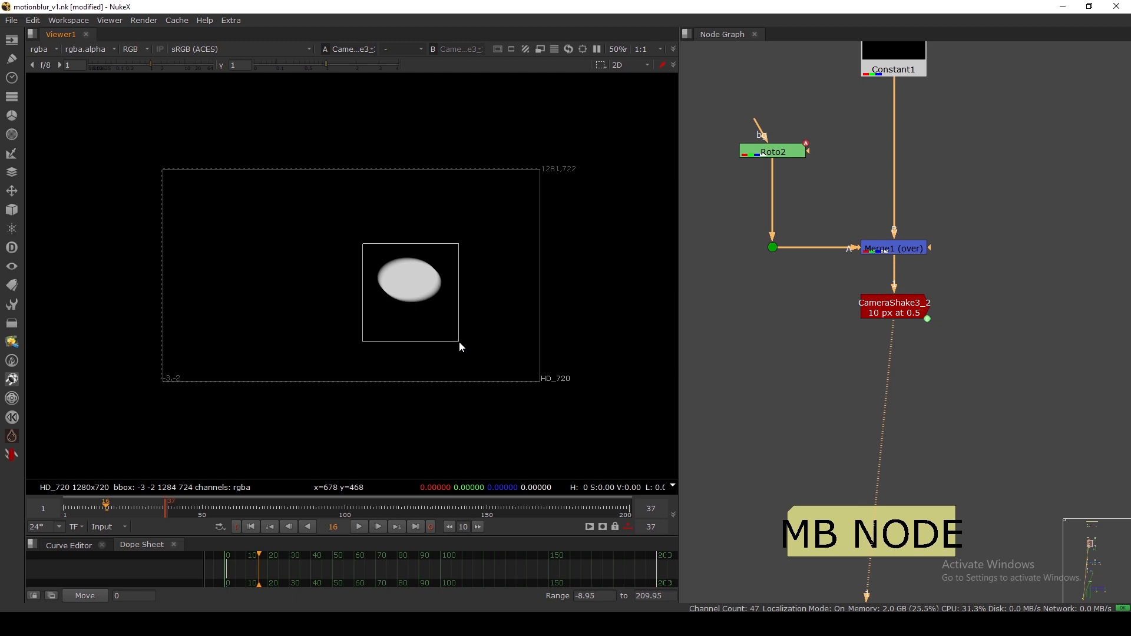
pyautogui.moveTo(892, 307); pyautogui.dragTo(892, 322)
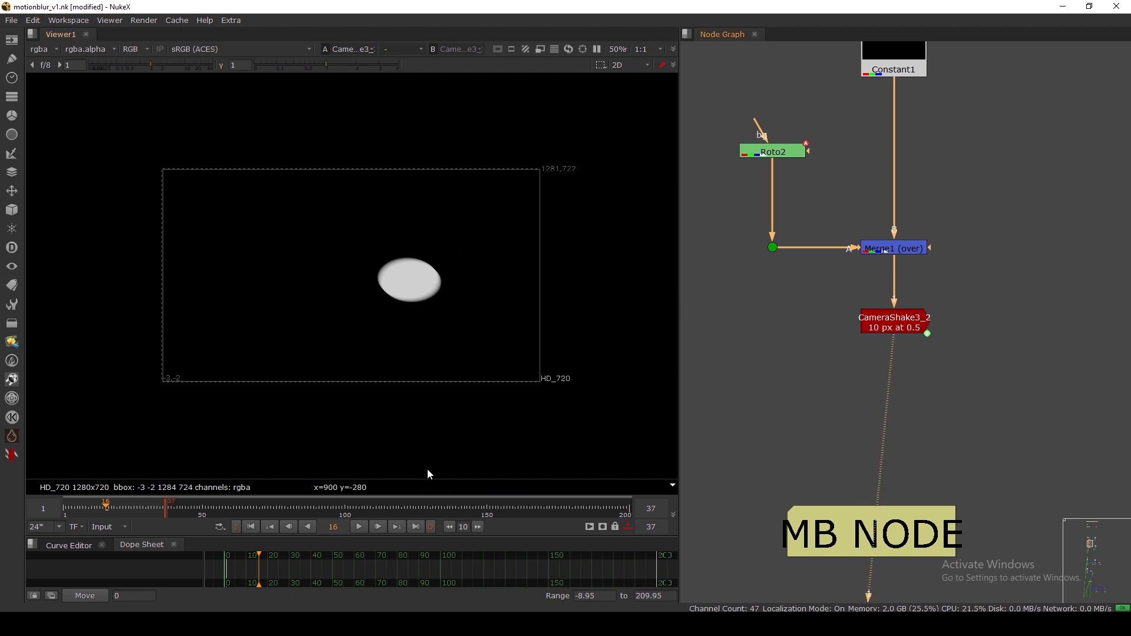
# Set the shake amplitude to 50 and frequency to 0.665, checking frame 21.
pyautogui.doubleClick(894, 322)
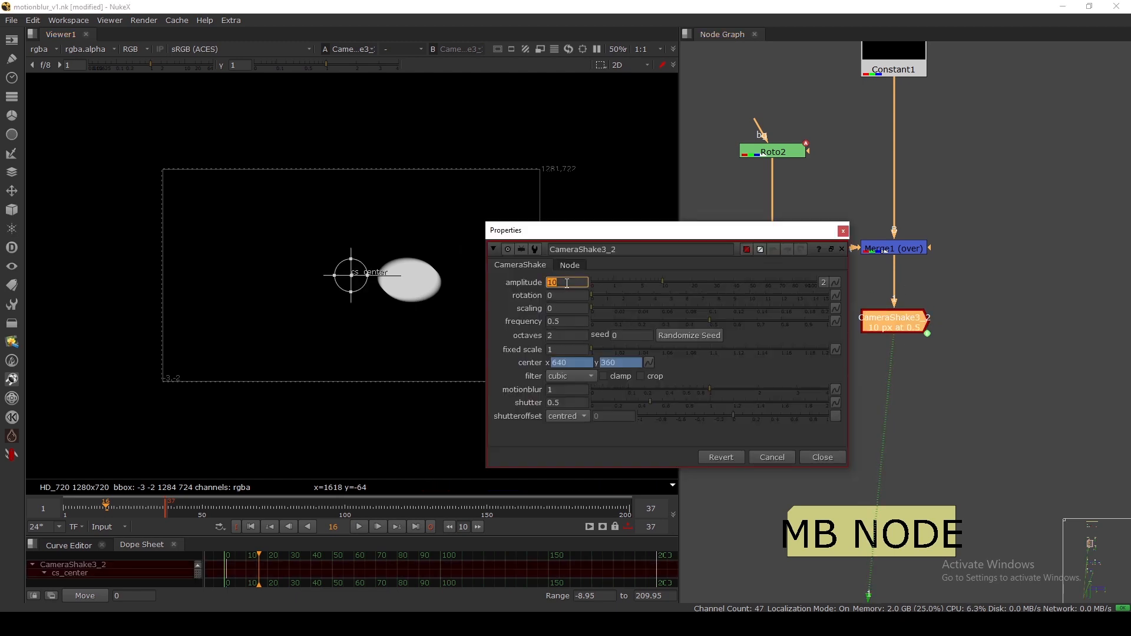
pyautogui.write('5')
pyautogui.press('Return')
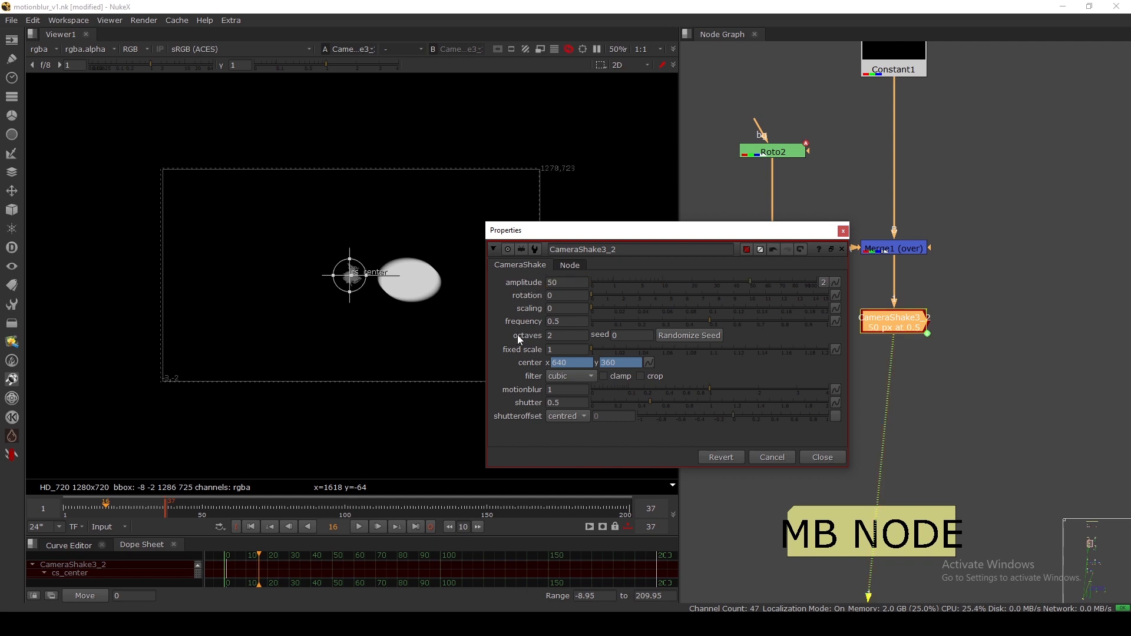
pyautogui.moveTo(712, 322); pyautogui.dragTo(749, 323)
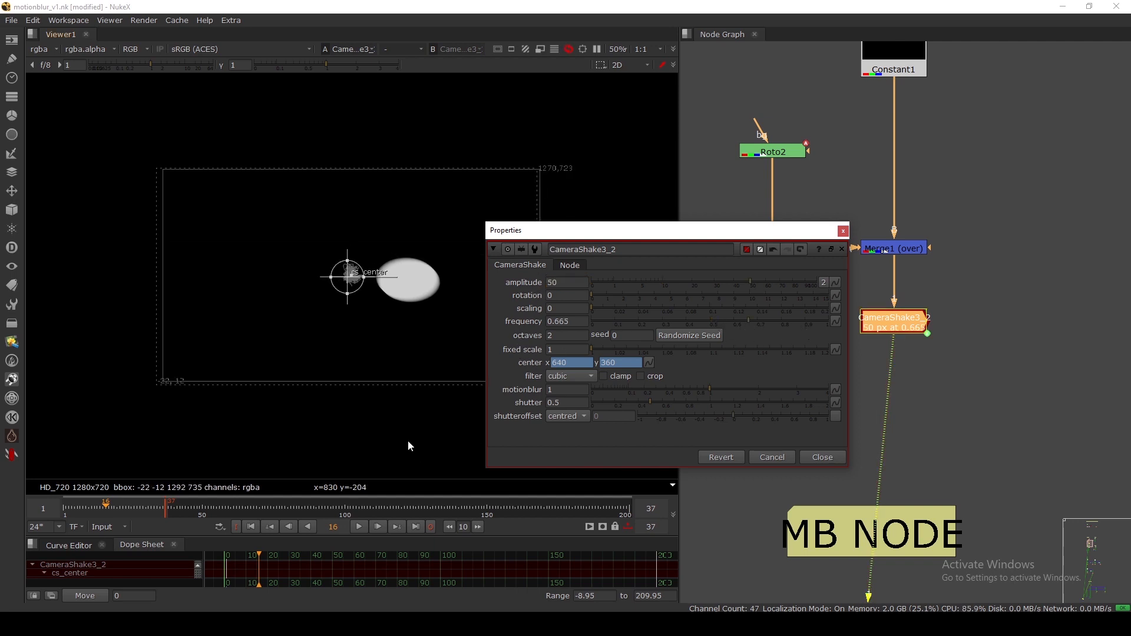
pyautogui.moveTo(109, 506); pyautogui.dragTo(119, 505)
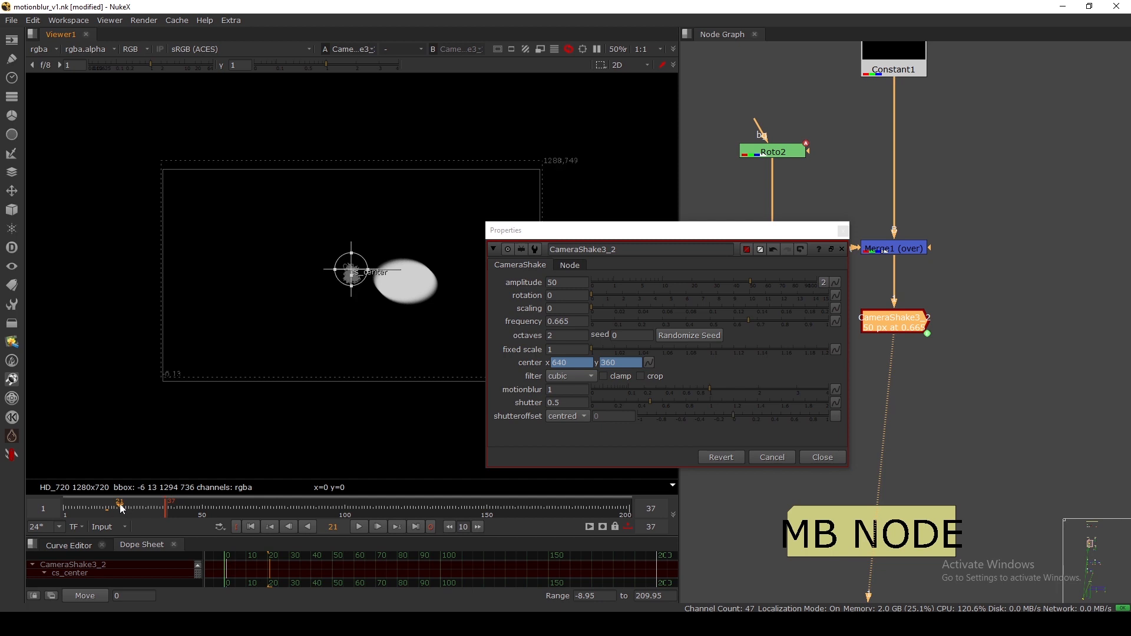
# Re-enter amplitude 50 and split it into width 50, height 100.
pyautogui.moveTo(563, 284); pyautogui.dragTo(539, 287)
pyautogui.write('1')
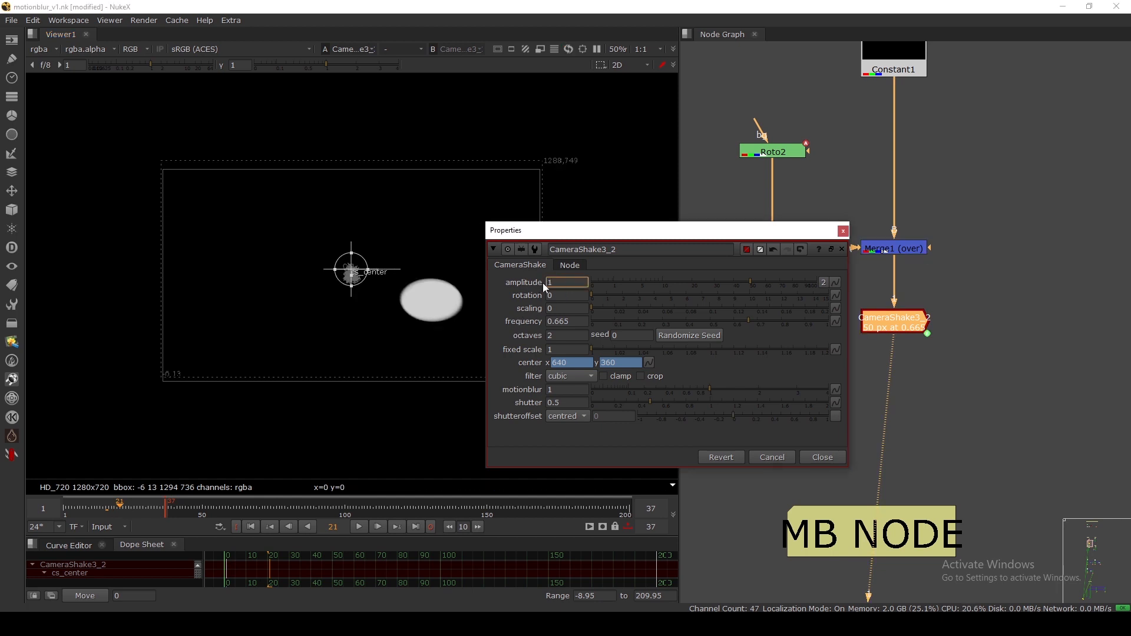
pyautogui.press('Return')
pyautogui.write('50')
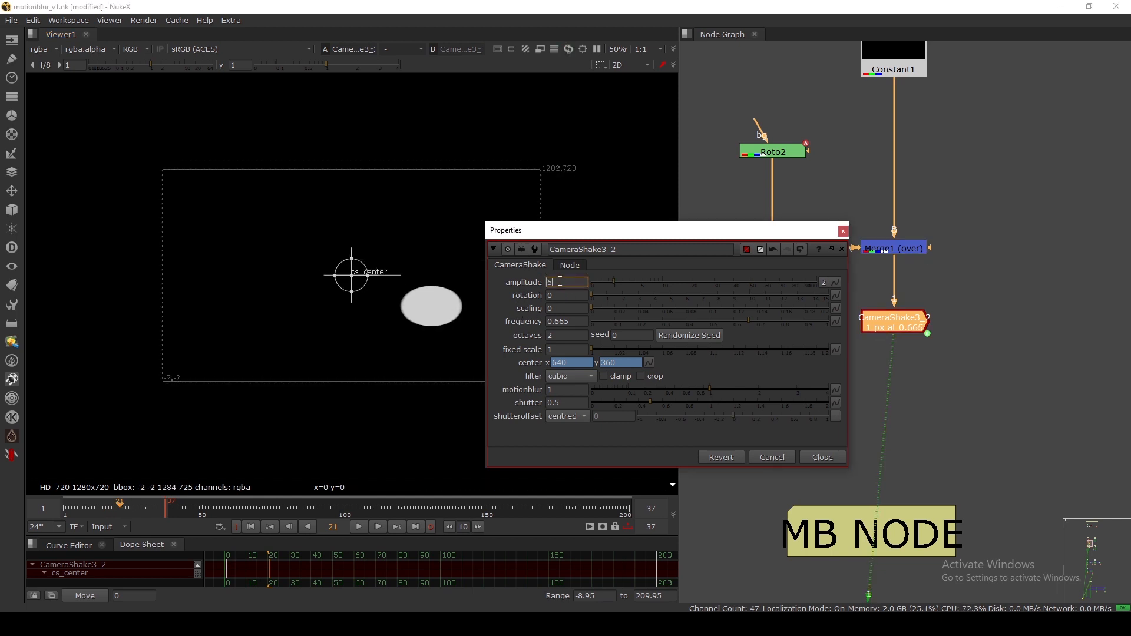
pyautogui.press('Return')
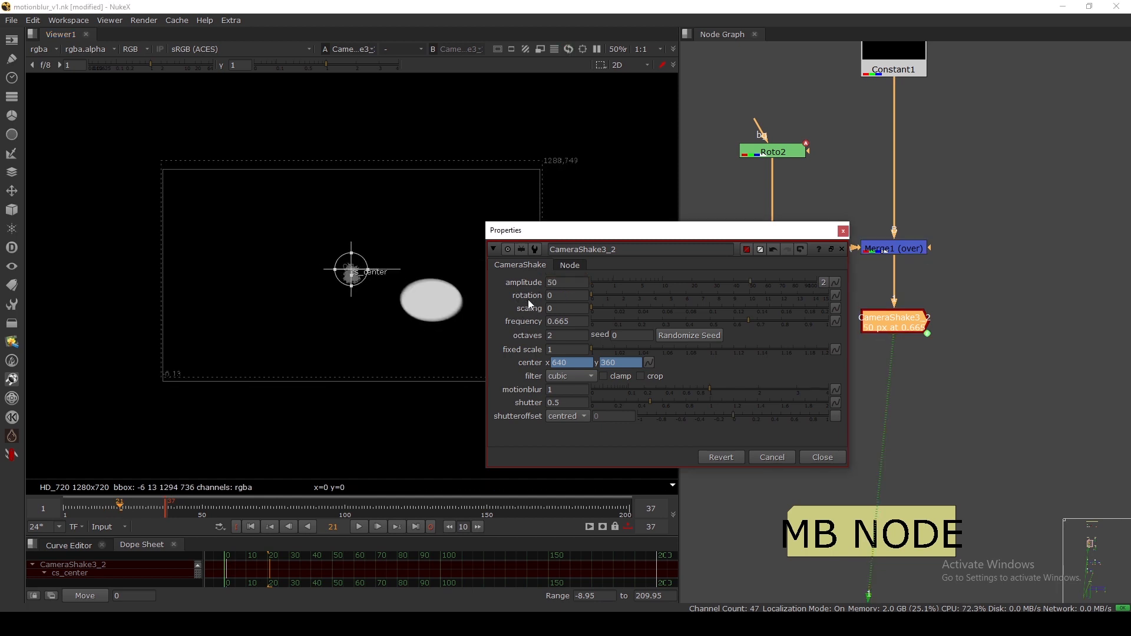
pyautogui.click(825, 282)
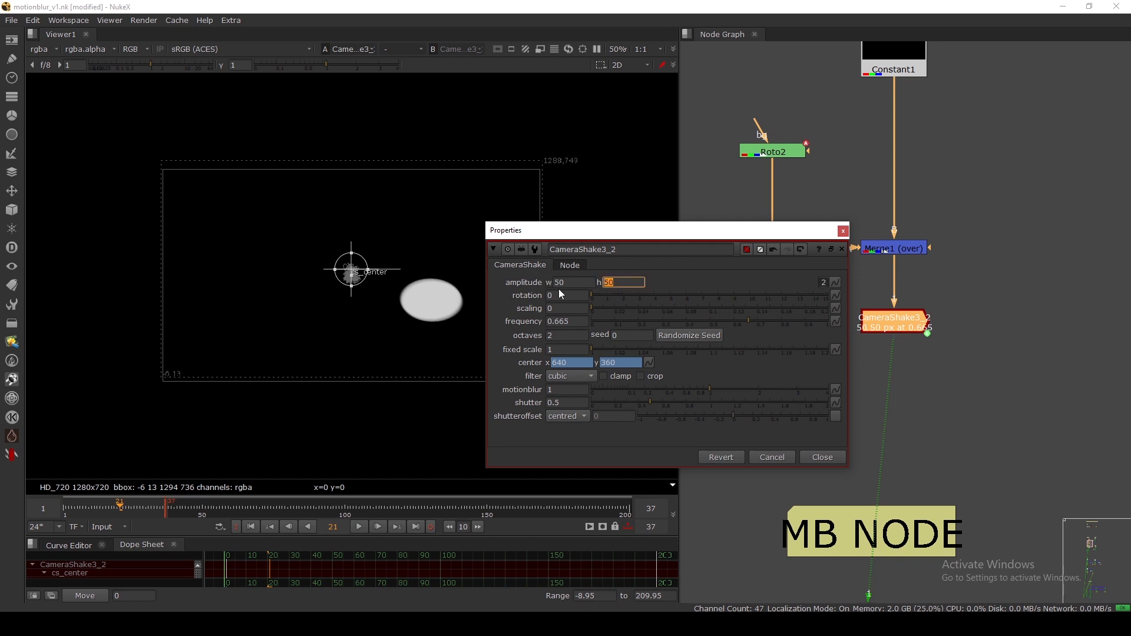
pyautogui.write('100')
pyautogui.press('Return')
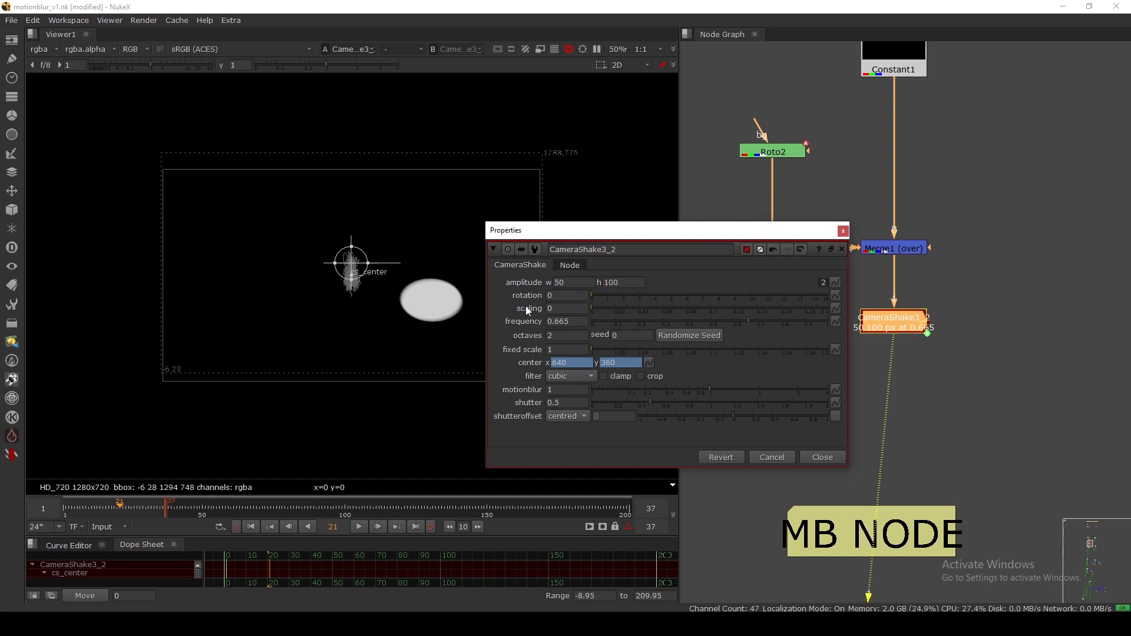
# Disable the camera shake to compare against the unshaken Merge1 result.
pyautogui.click(842, 232)
pyautogui.click(871, 302)
pyautogui.moveTo(885, 330); pyautogui.dragTo(885, 323)
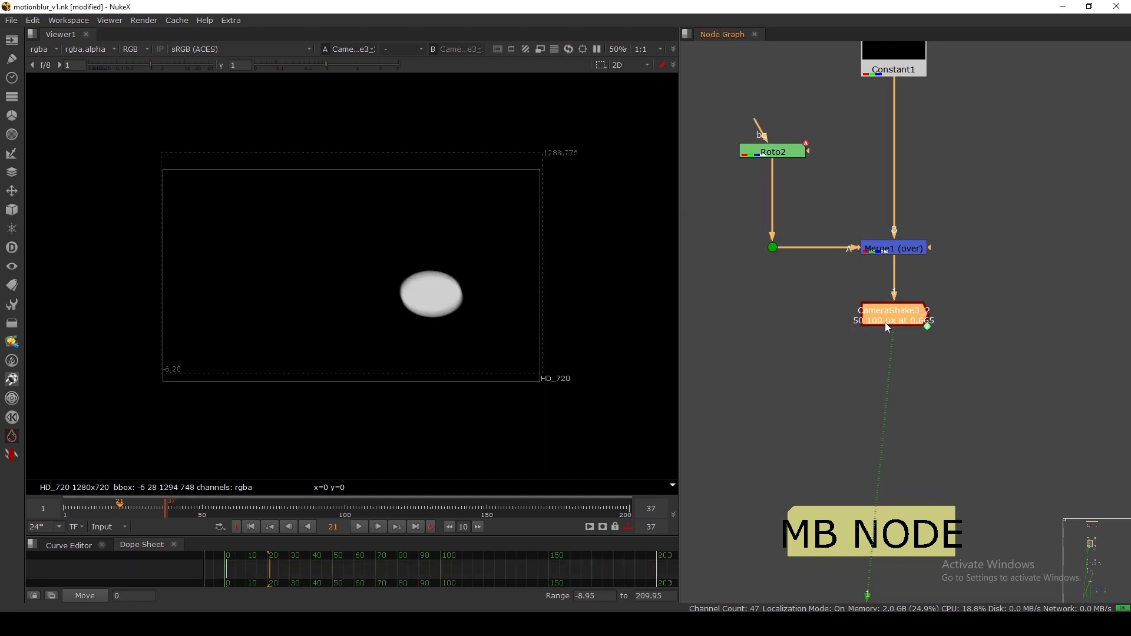
pyautogui.press('d')
pyautogui.press('d')
pyautogui.click(883, 249)
pyautogui.press('1')
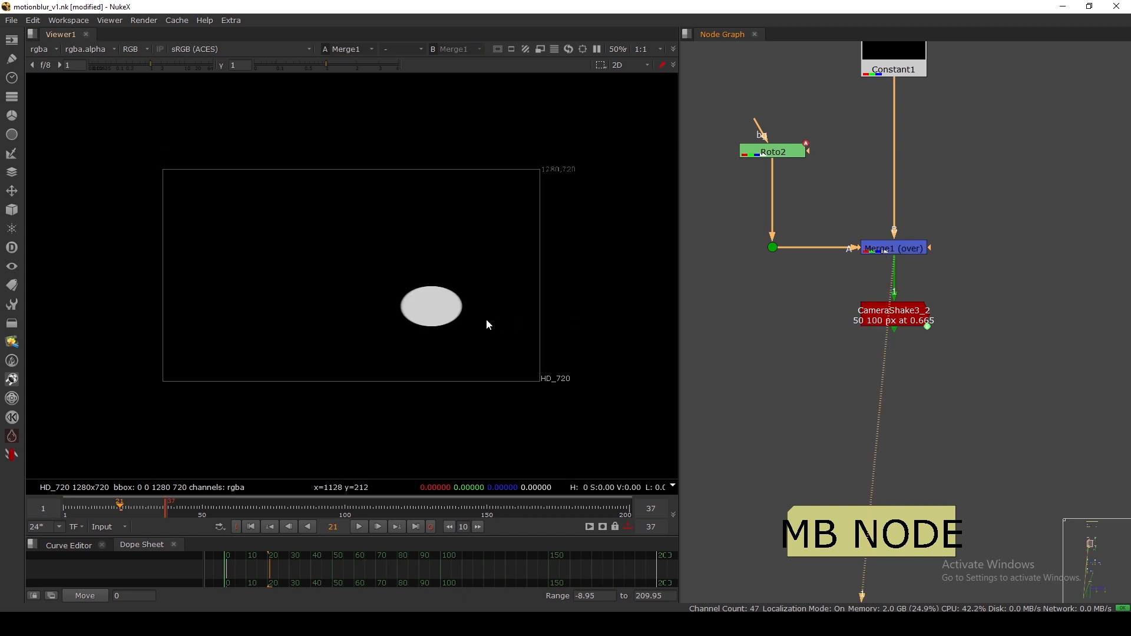
pyautogui.scroll(1, 451, 298)
pyautogui.moveTo(892, 318); pyautogui.dragTo(893, 305)
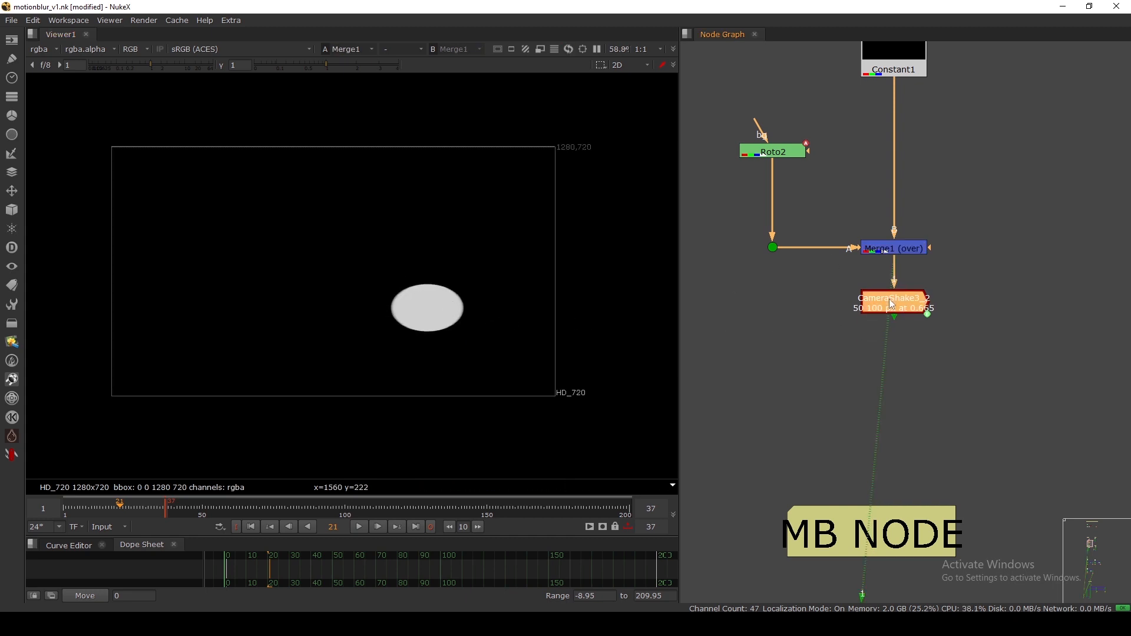
# Try CameraShake3_2's motionblur at 5, then undo it back to 0 and close.
pyautogui.press('1')
pyautogui.doubleClick(888, 305)
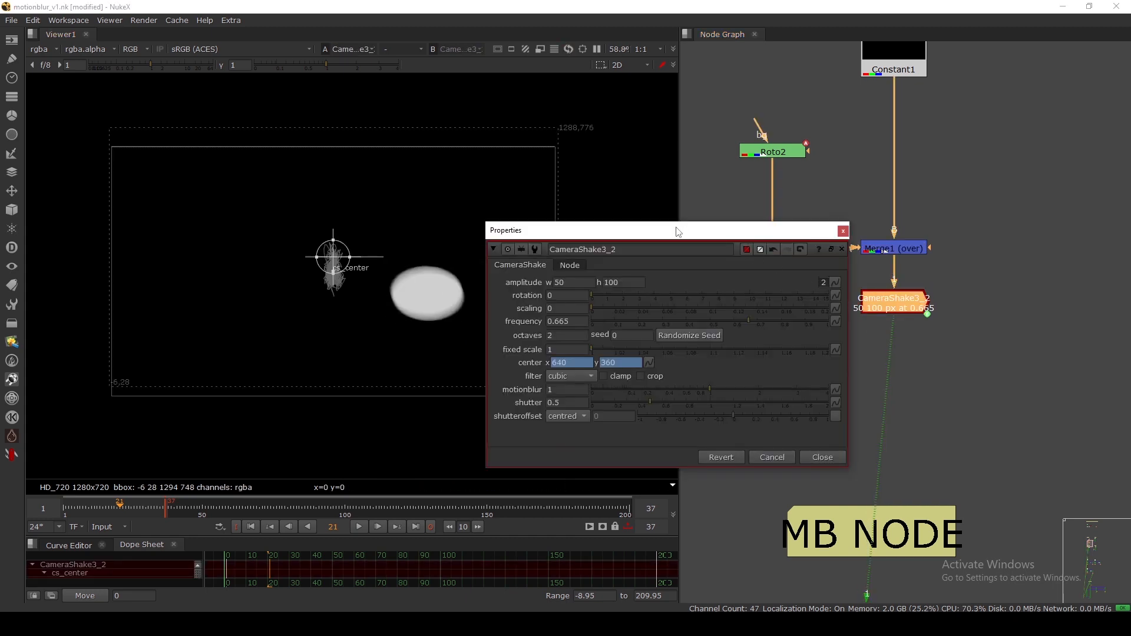
pyautogui.moveTo(678, 232); pyautogui.dragTo(815, 79)
pyautogui.doubleClick(687, 250)
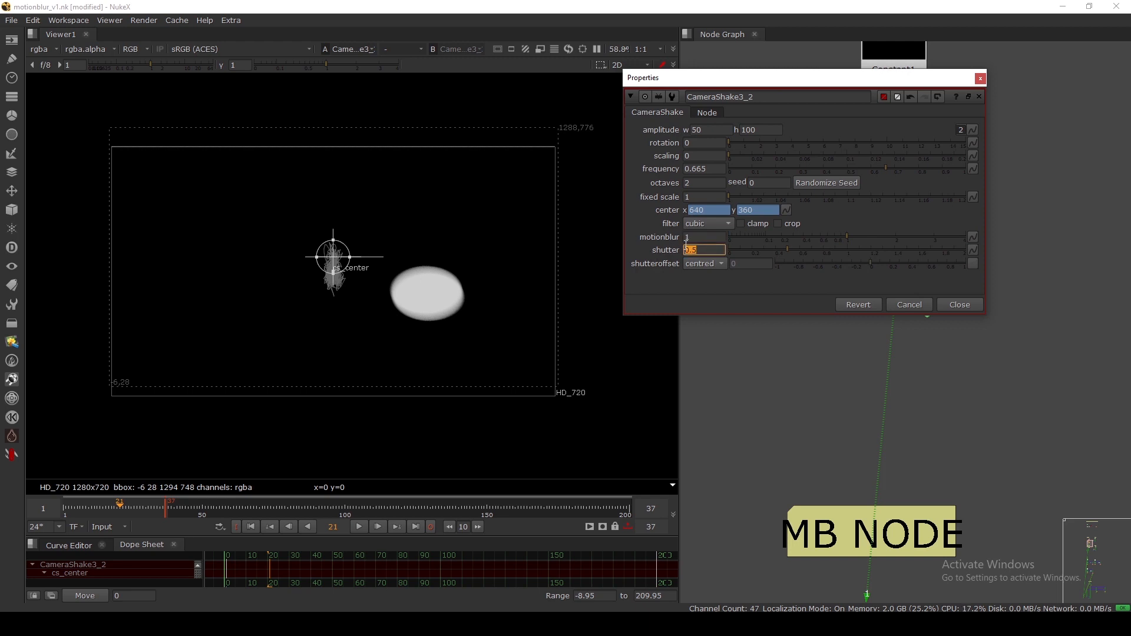
pyautogui.scroll(10, 426, 265)
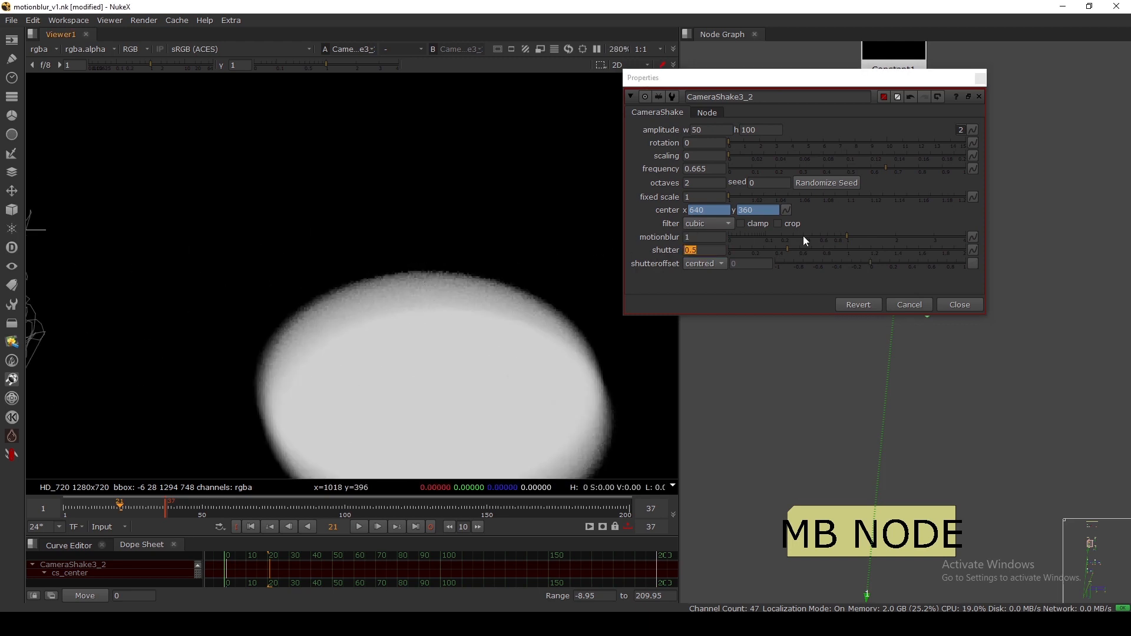
pyautogui.moveTo(708, 237); pyautogui.dragTo(638, 245)
pyautogui.write('5')
pyautogui.press('Return')
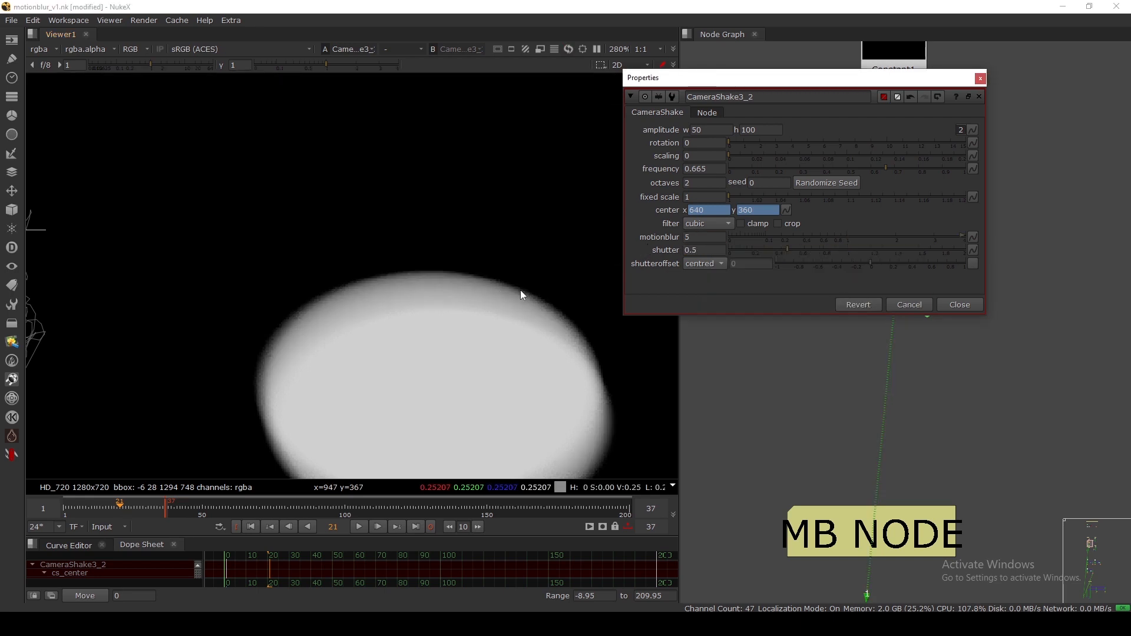
pyautogui.hotkey('ctrl', 'z')
pyautogui.hotkey('ctrl', 'z')
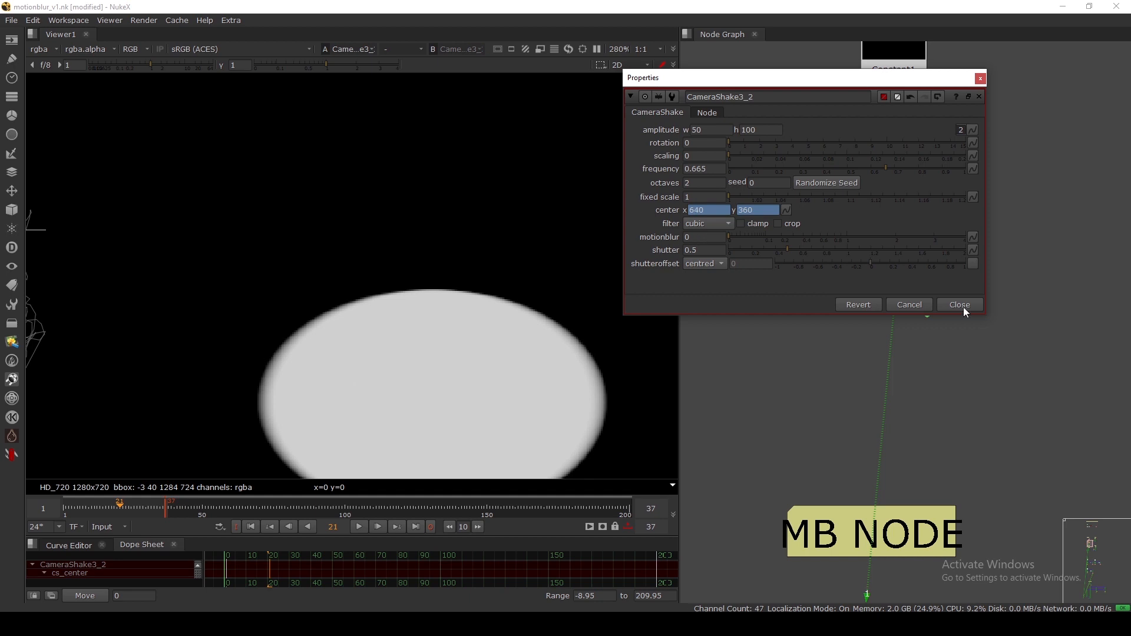
pyautogui.click(960, 305)
pyautogui.scroll(-6, 473, 329)
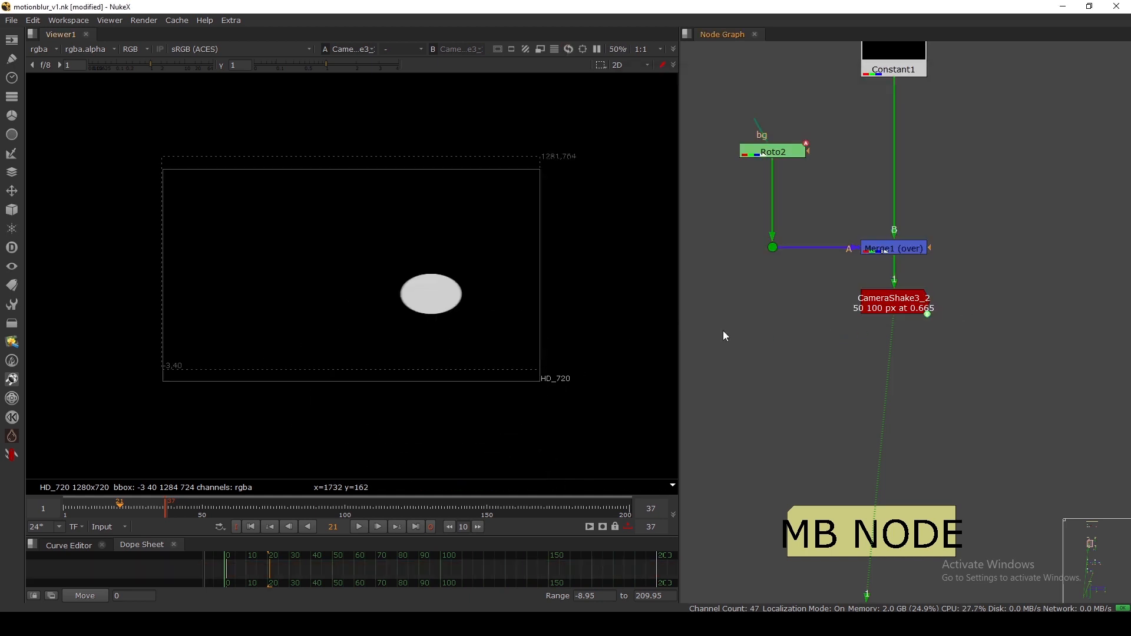
pyautogui.doubleClick(894, 302)
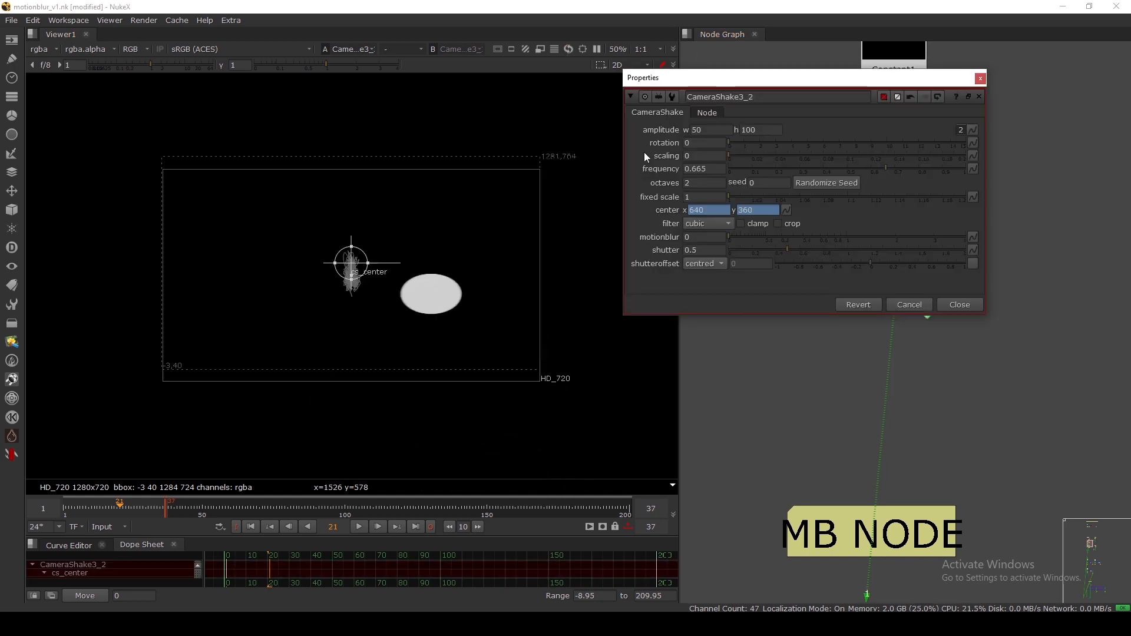
pyautogui.scroll(3, 331, 268)
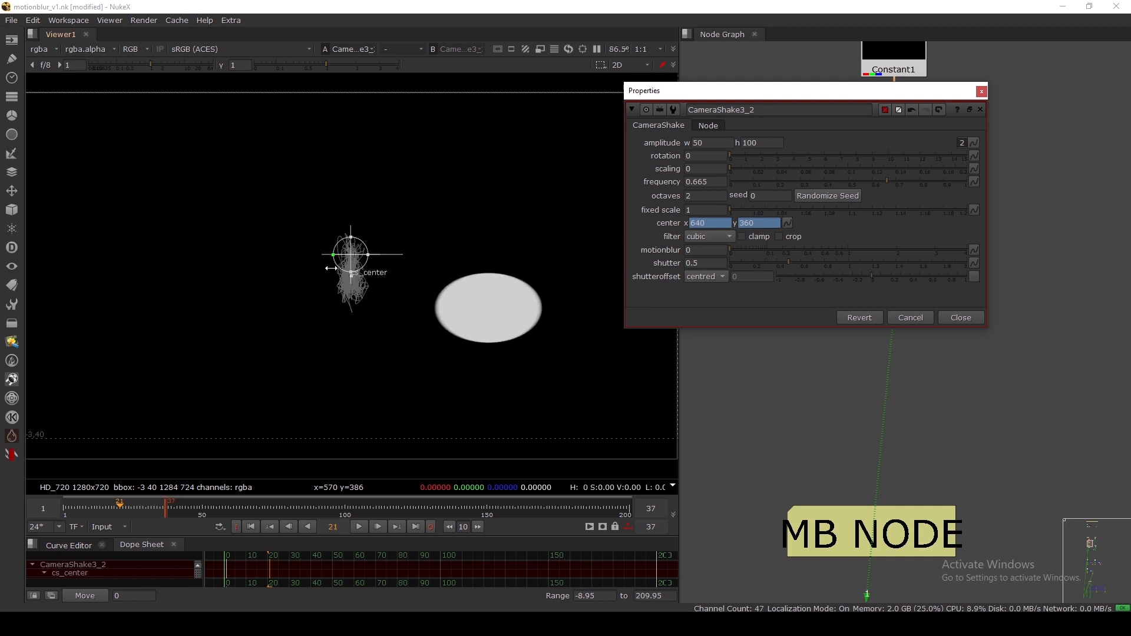
pyautogui.moveTo(849, 92); pyautogui.dragTo(661, 305)
pyautogui.scroll(-6, 904, 331)
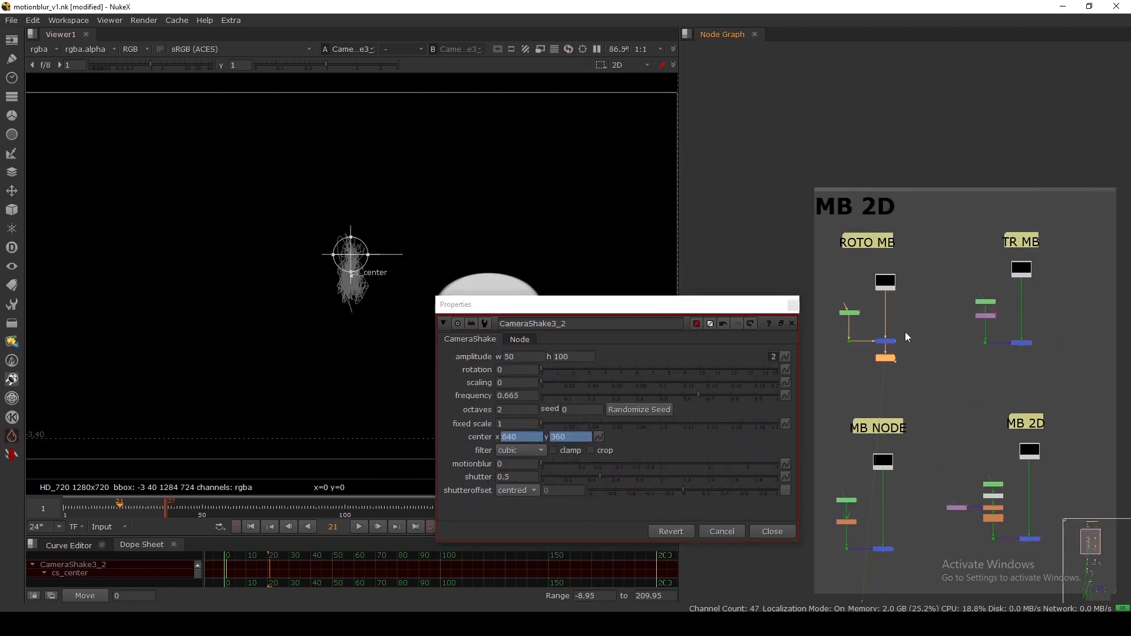
pyautogui.moveTo(905, 333); pyautogui.dragTo(895, 383, button='middle')
pyautogui.scroll(8, 945, 122)
pyautogui.click(913, 126)
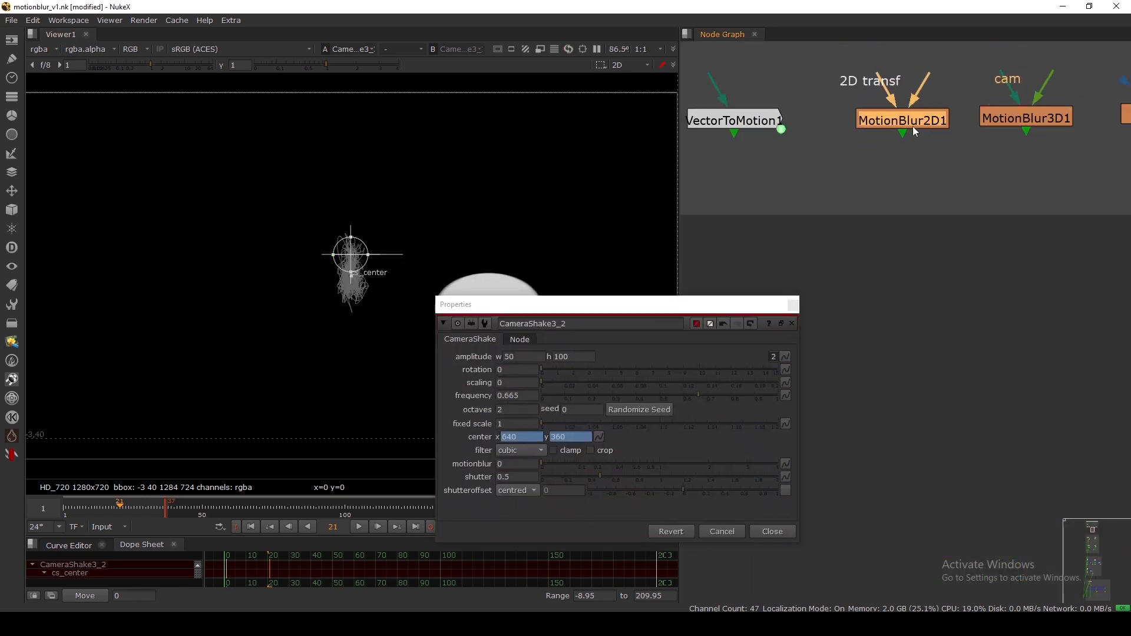
pyautogui.scroll(-8, 913, 126)
pyautogui.moveTo(892, 242); pyautogui.dragTo(924, 146, button='middle')
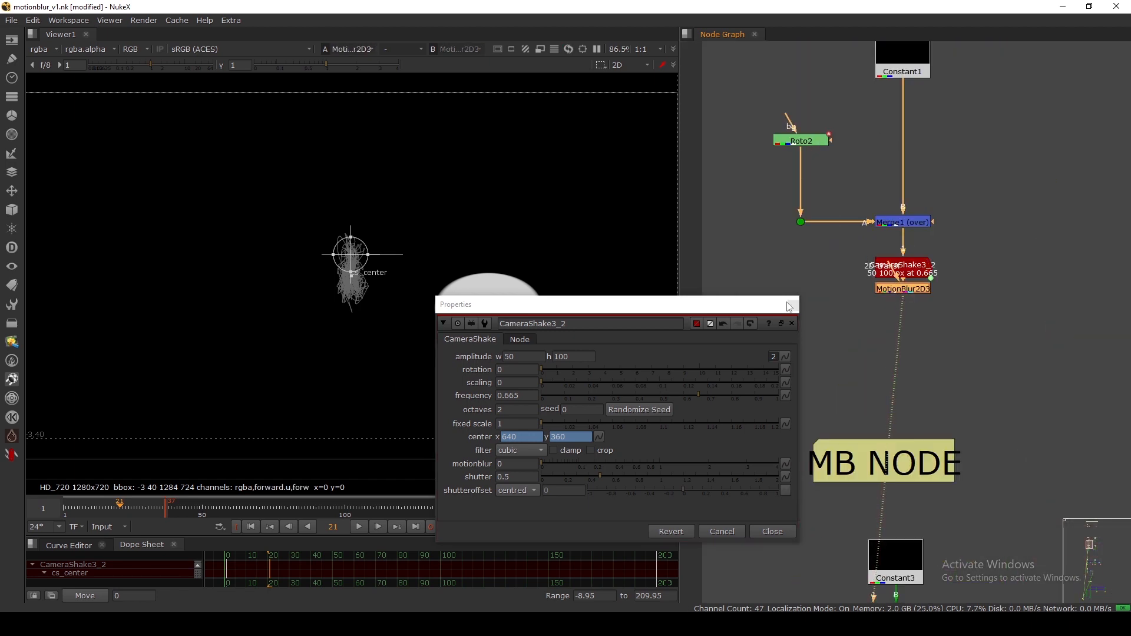
# Close CameraShake3_2's settings and reposition it and MotionBlur2D3 in the node graph.
pyautogui.click(791, 305)
pyautogui.scroll(-5, 859, 274)
pyautogui.scroll(6, 859, 274)
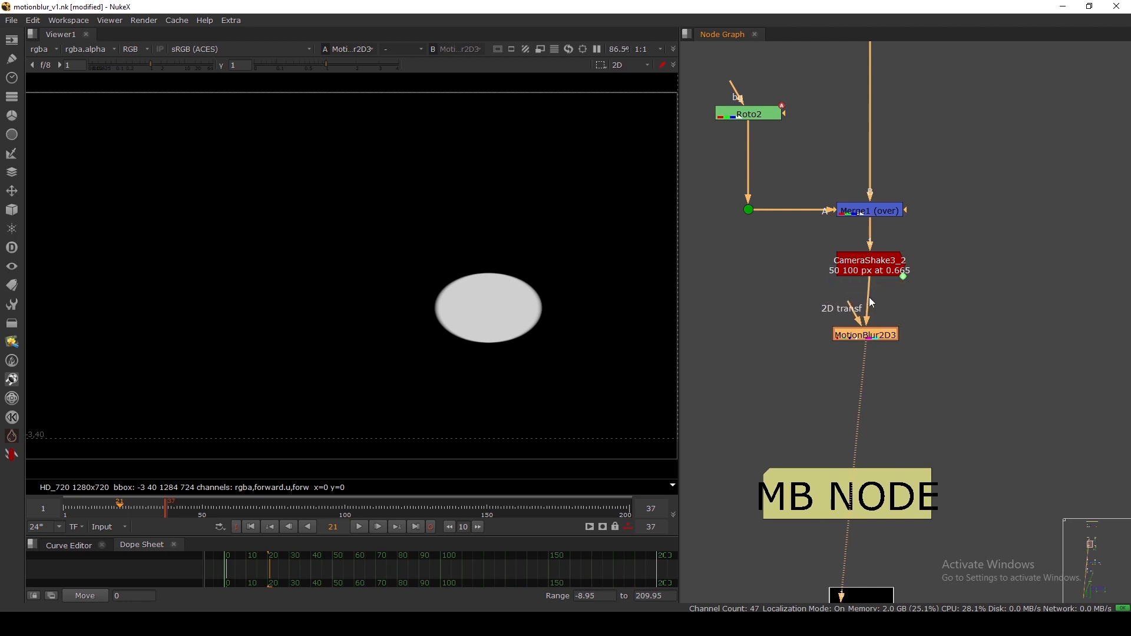
pyautogui.moveTo(873, 273); pyautogui.dragTo(878, 267)
pyautogui.moveTo(864, 331); pyautogui.dragTo(869, 335)
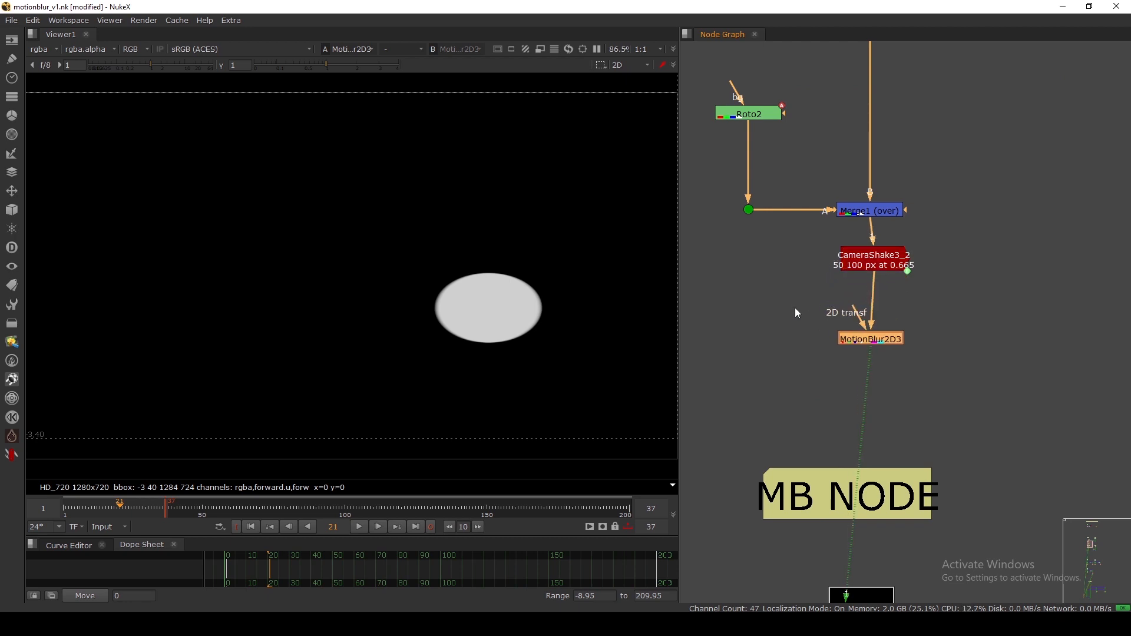
pyautogui.click(794, 308)
# Route MotionBlur2D3's 2D transf input through a new Dot to CameraShake3_2 and align the nodes.
pyautogui.press('.')
pyautogui.scroll(5, 794, 308)
pyautogui.moveTo(941, 319); pyautogui.dragTo(798, 308)
pyautogui.scroll(-4, 798, 308)
pyautogui.moveTo(882, 256); pyautogui.dragTo(878, 250)
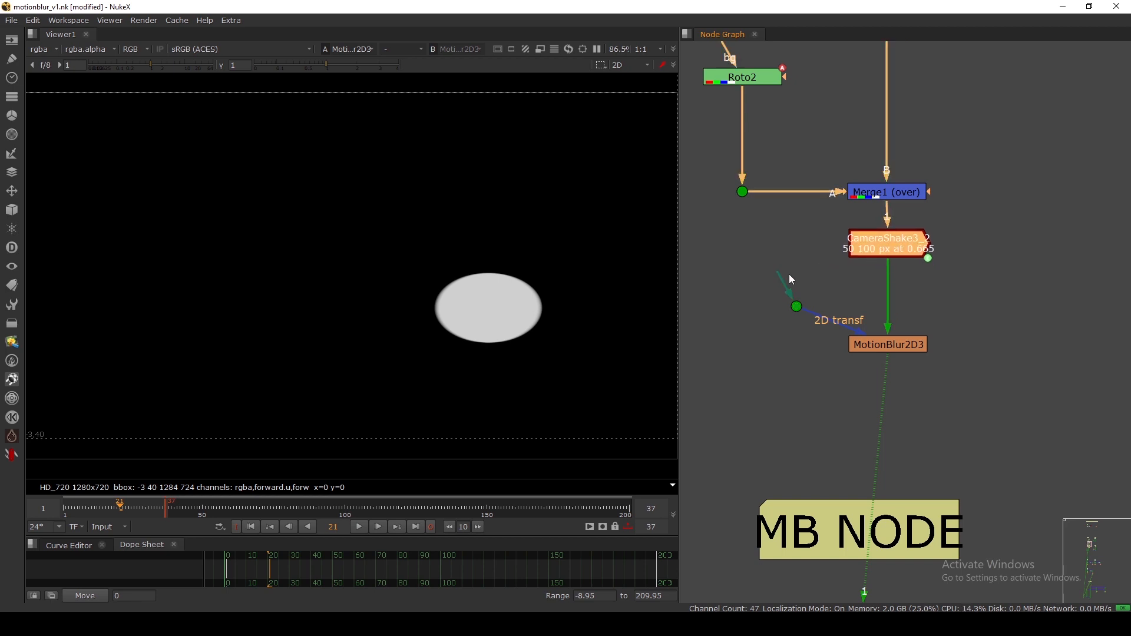
pyautogui.moveTo(793, 279); pyautogui.dragTo(883, 243)
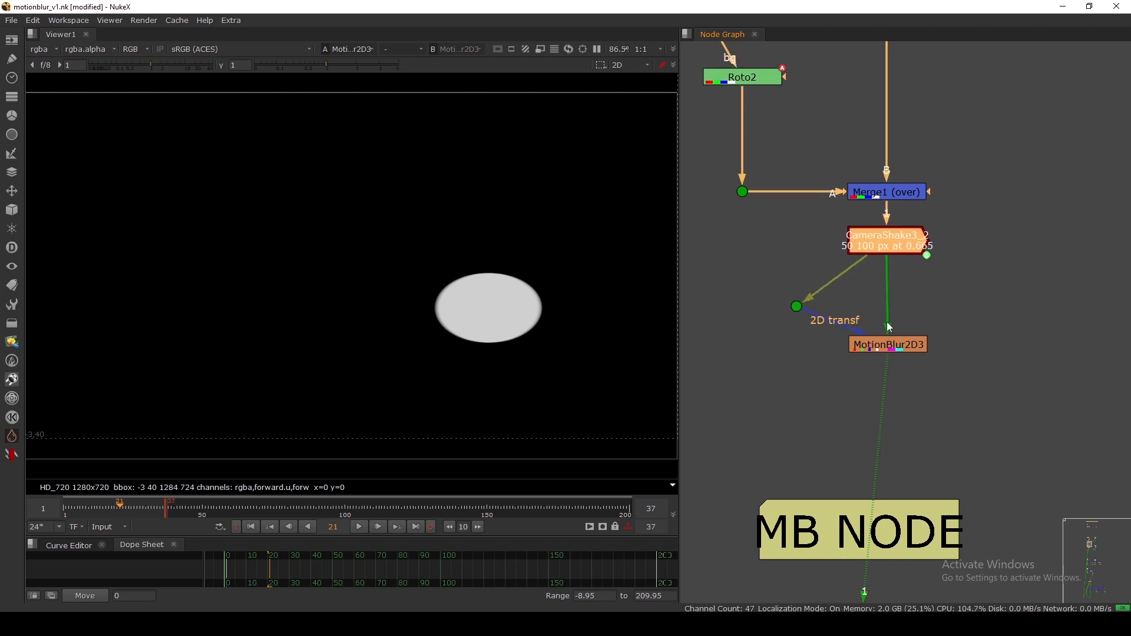
pyautogui.moveTo(888, 340); pyautogui.dragTo(886, 329)
pyautogui.click(884, 247)
pyautogui.moveTo(799, 308); pyautogui.dragTo(793, 285)
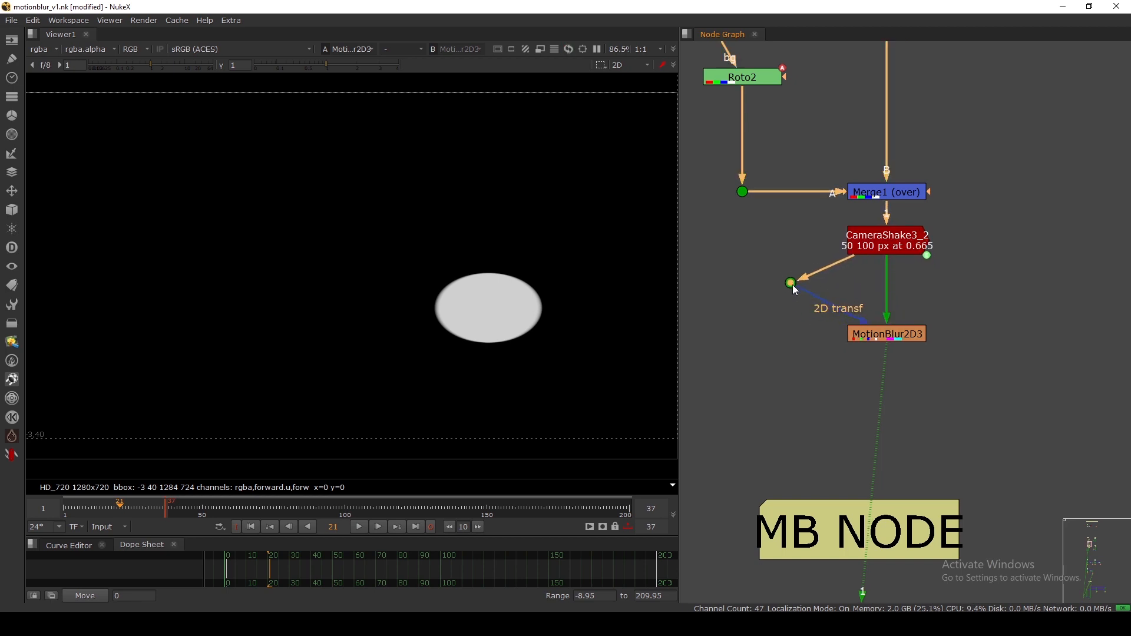
pyautogui.click(898, 306)
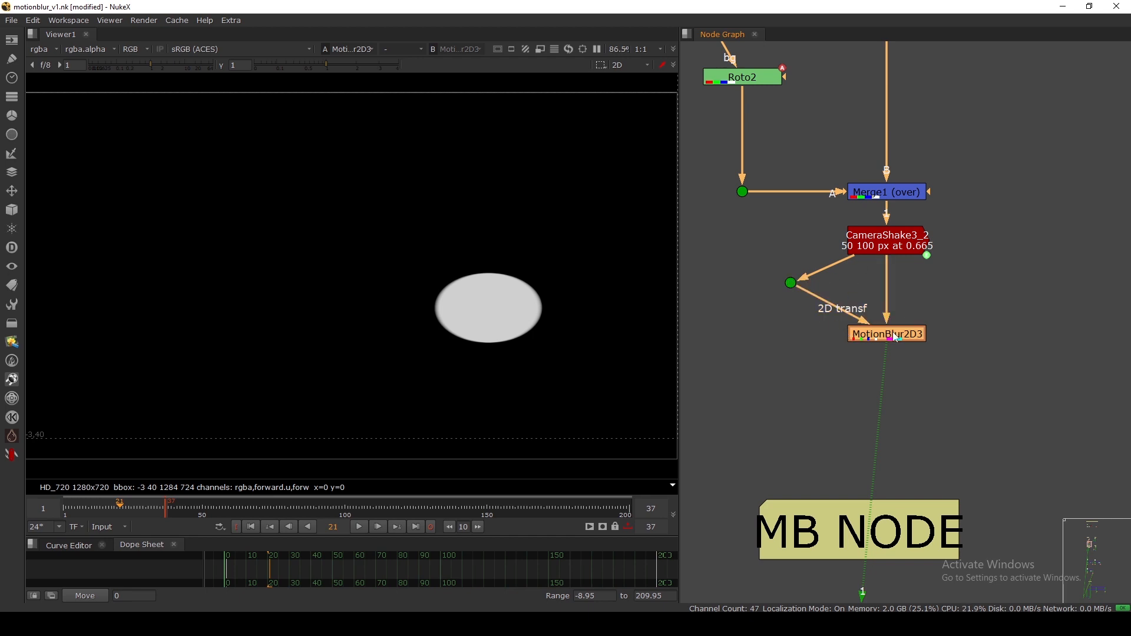
# Check the motion vector layer in the viewer, then return it to rgba.
pyautogui.click(46, 52)
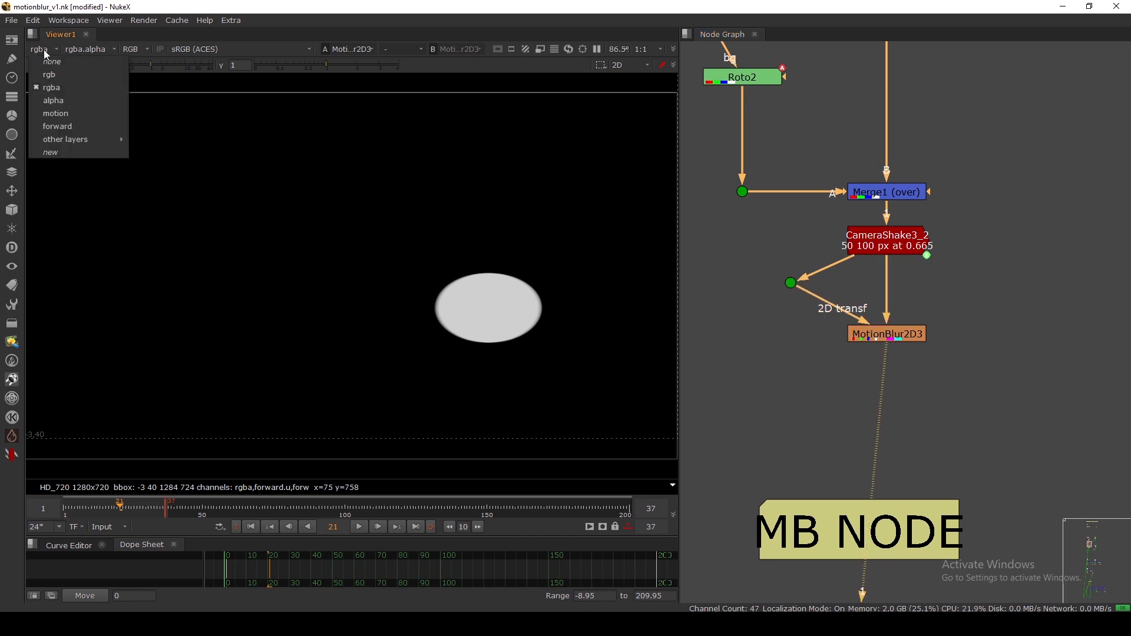
pyautogui.click(57, 113)
pyautogui.click(47, 52)
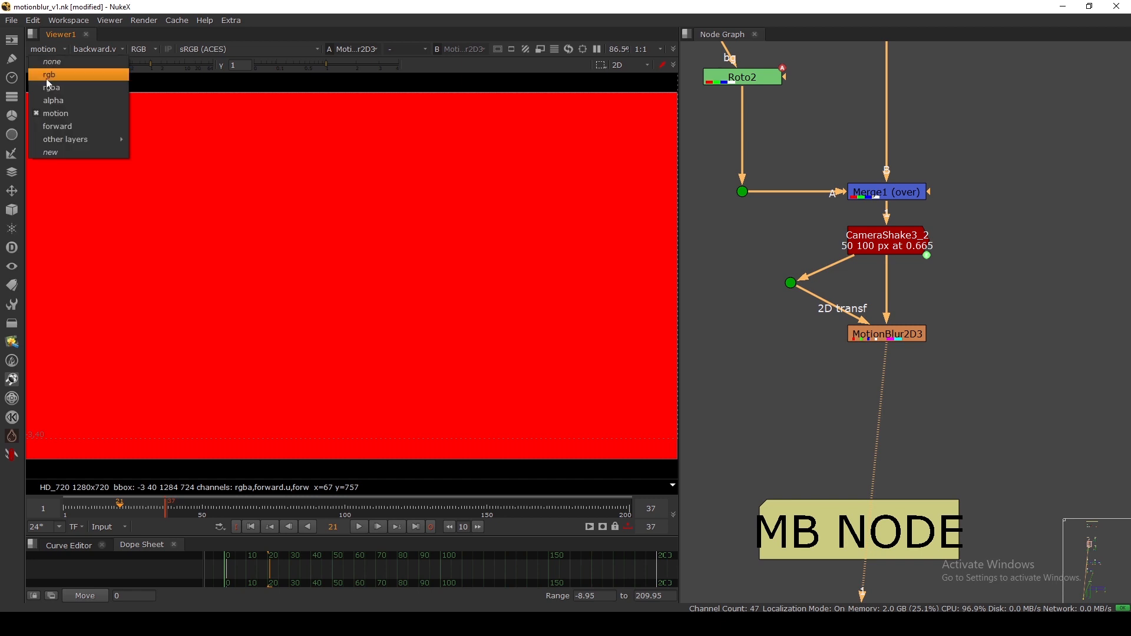
pyautogui.click(44, 81)
# Set MotionBlur2D3's shutter offset to centred.
pyautogui.doubleClick(891, 338)
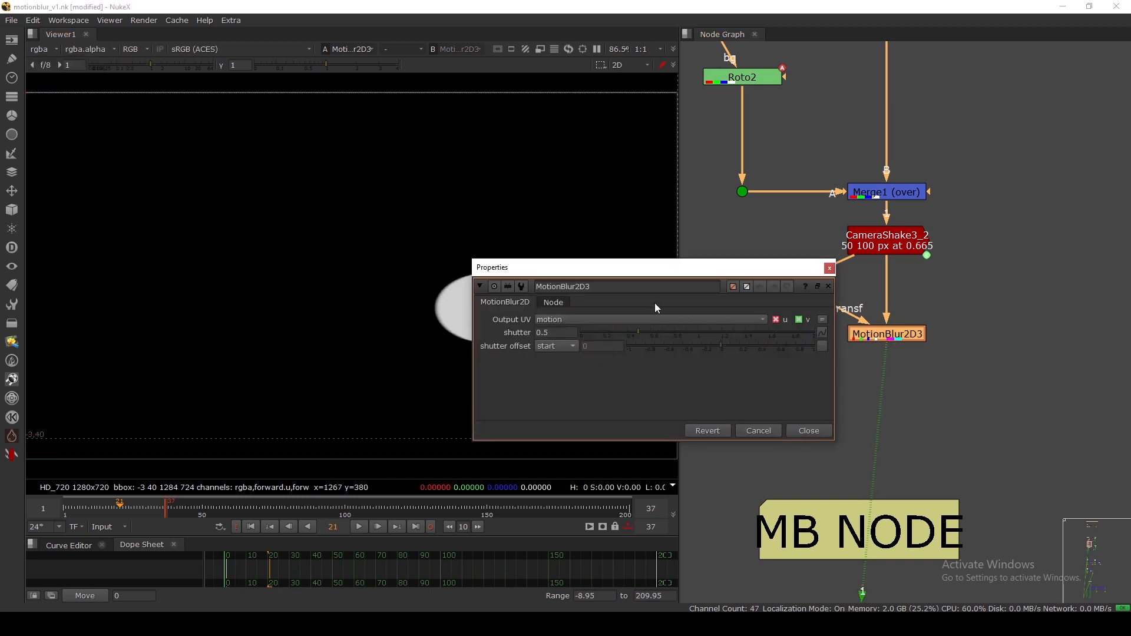
pyautogui.click(555, 348)
pyautogui.click(563, 334)
pyautogui.click(808, 431)
pyautogui.doubleClick(890, 334)
pyautogui.click(830, 268)
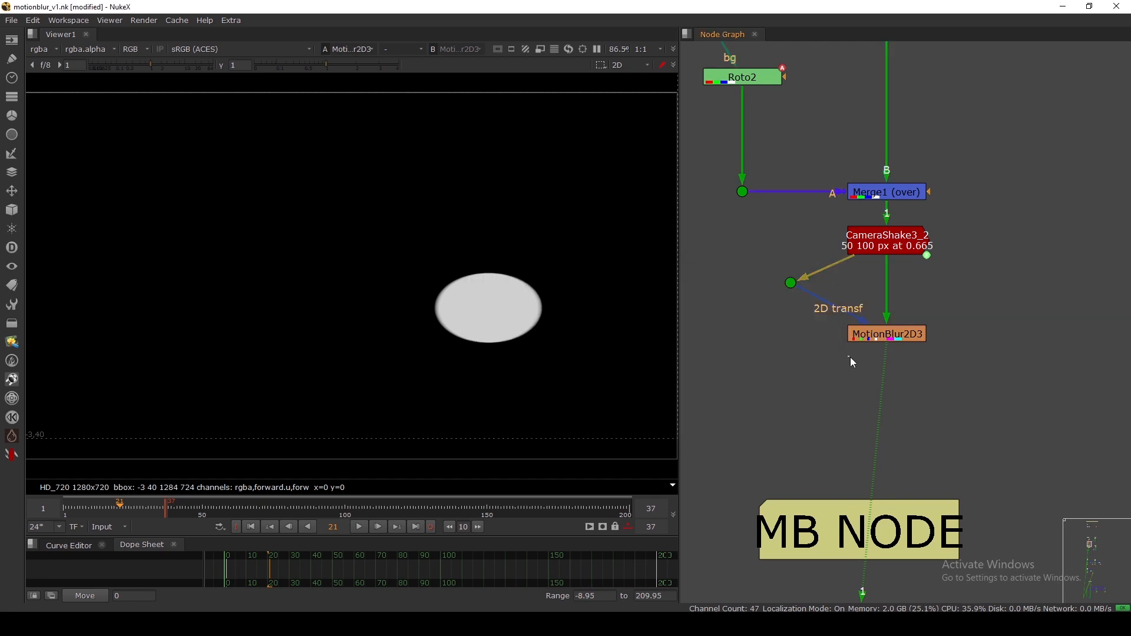
# Add a VectorBlur node (VectorBlur11) below MotionBlur2D3 using the 'vec' search.
pyautogui.press('Tab')
pyautogui.write('vec')
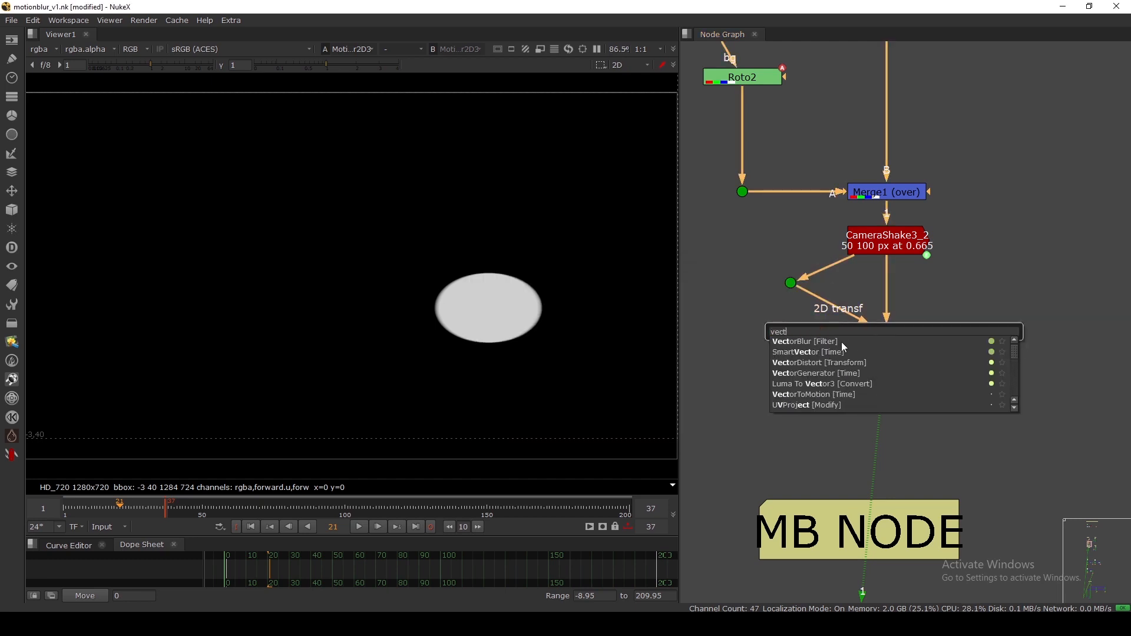
pyautogui.click(841, 357)
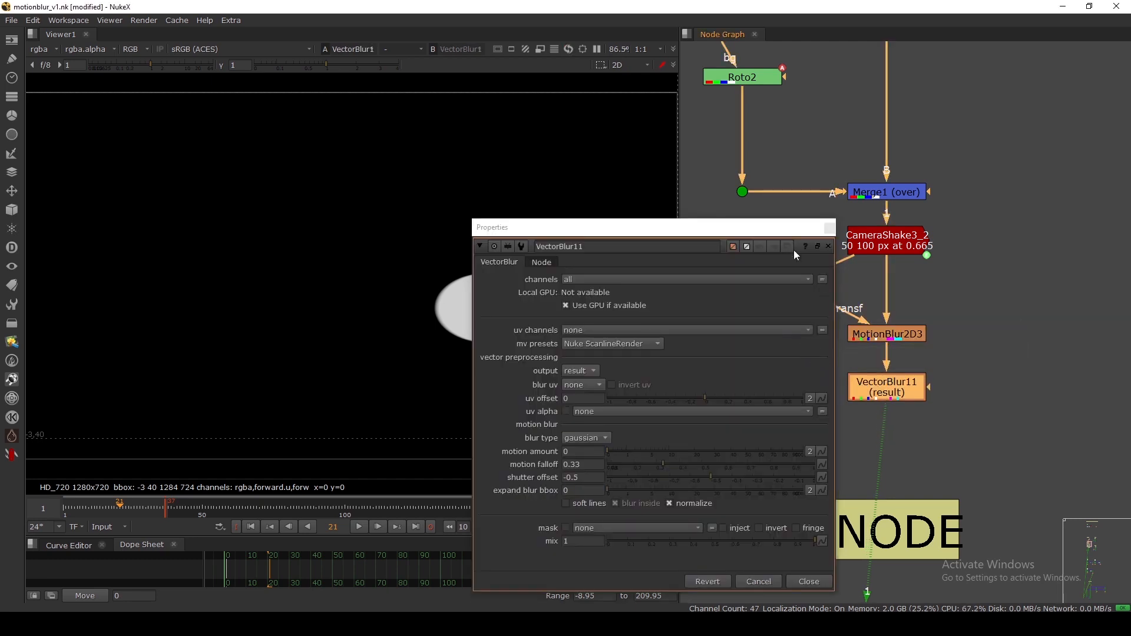
pyautogui.moveTo(758, 227); pyautogui.dragTo(930, 135)
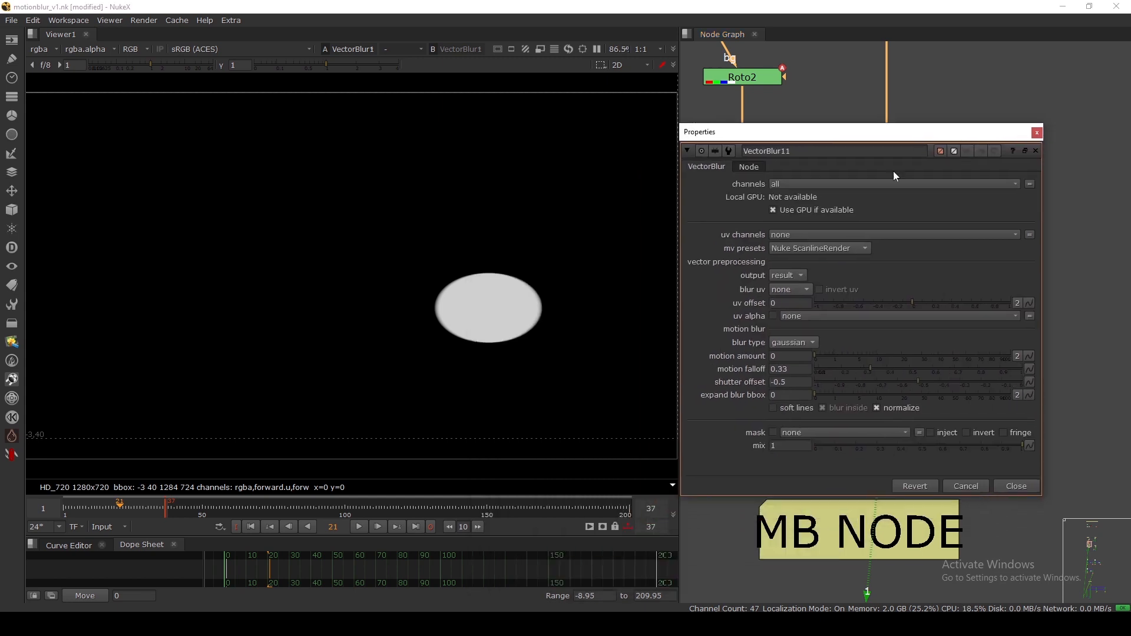
# Set VectorBlur11's uv channels to motion, motion amount 1, normalize off and shutter offset -0.035.
pyautogui.click(795, 234)
pyautogui.click(793, 298)
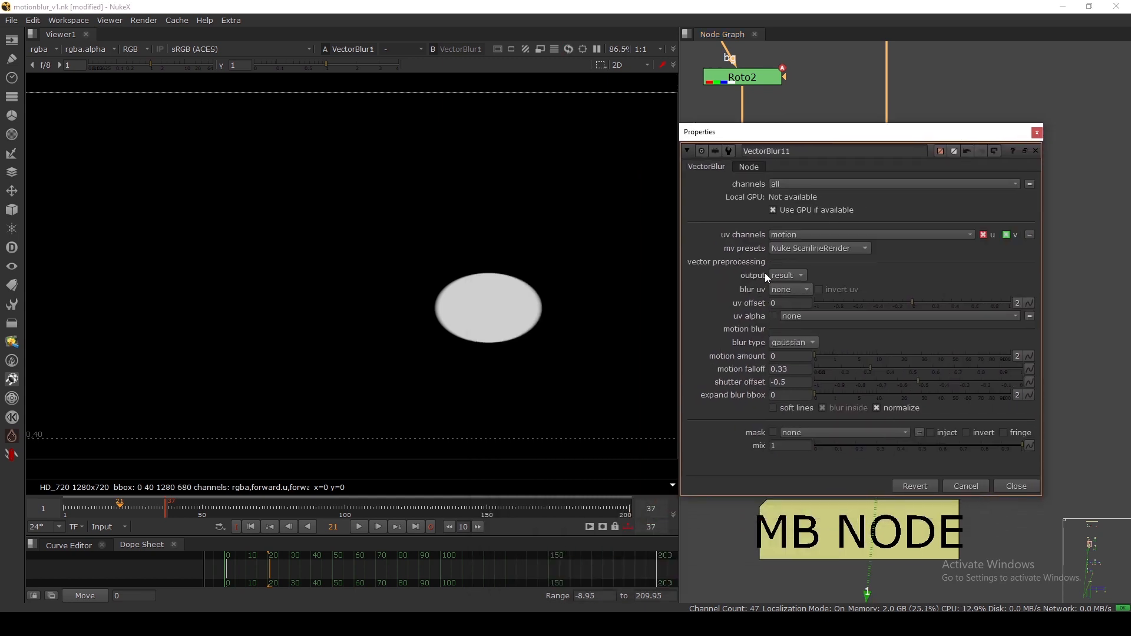
pyautogui.moveTo(784, 356); pyautogui.dragTo(756, 357)
pyautogui.write('1')
pyautogui.press('Return')
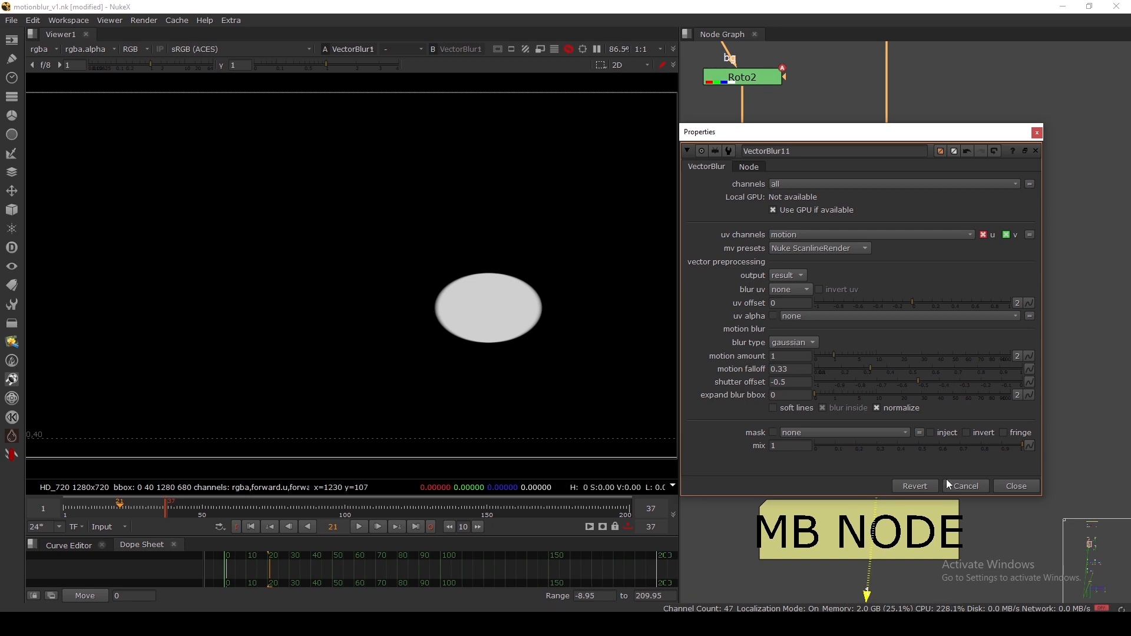
pyautogui.scroll(3, 465, 307)
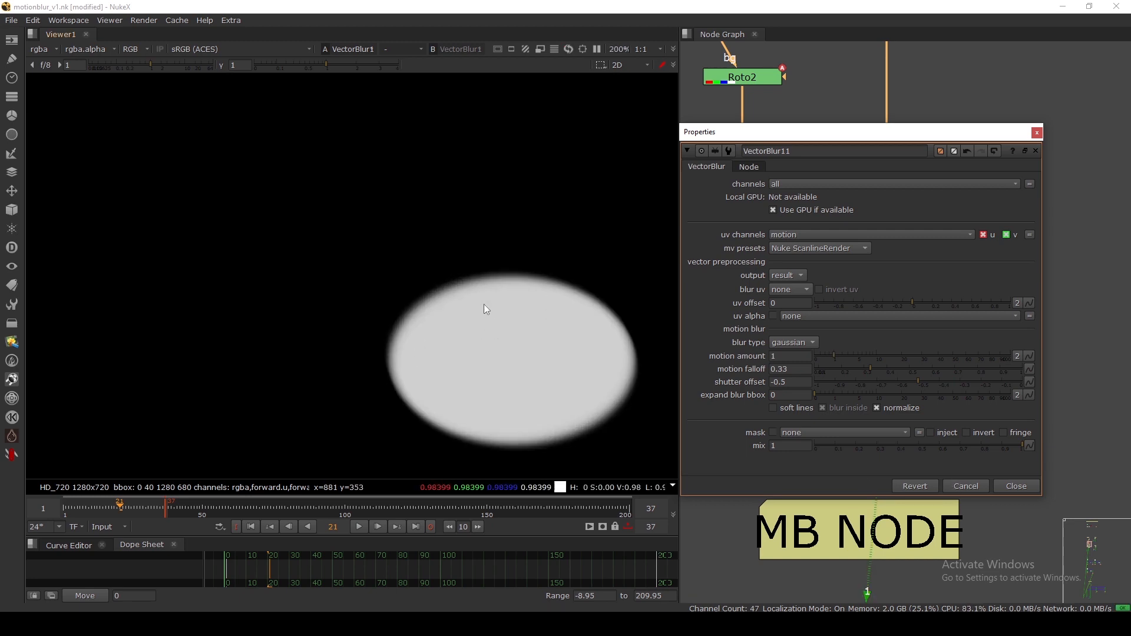
pyautogui.click(892, 408)
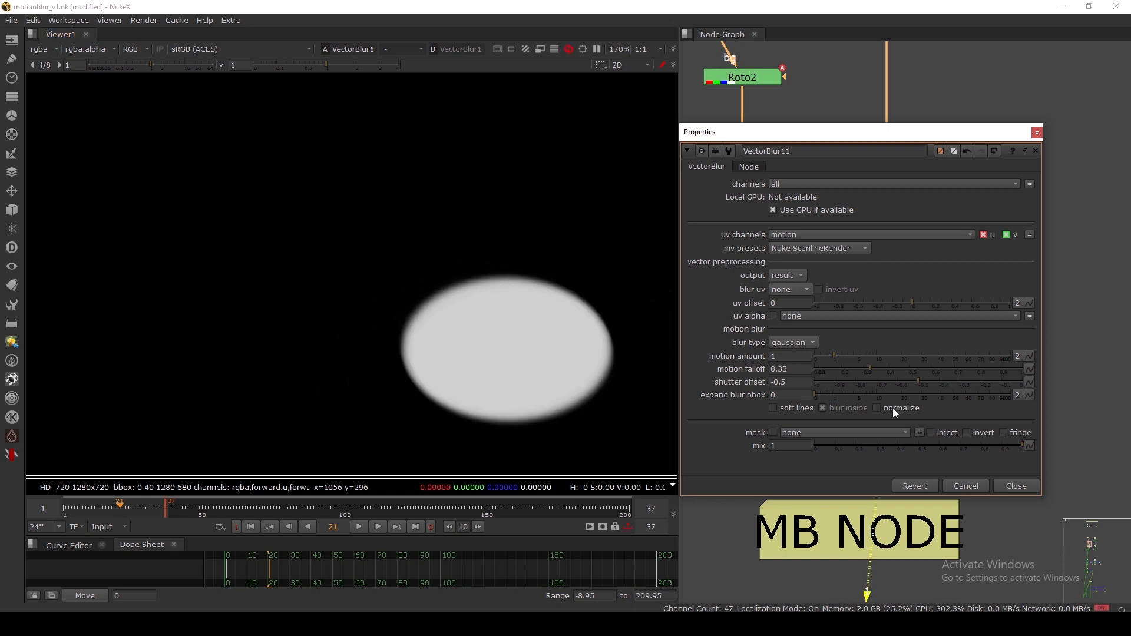
pyautogui.click(1014, 382)
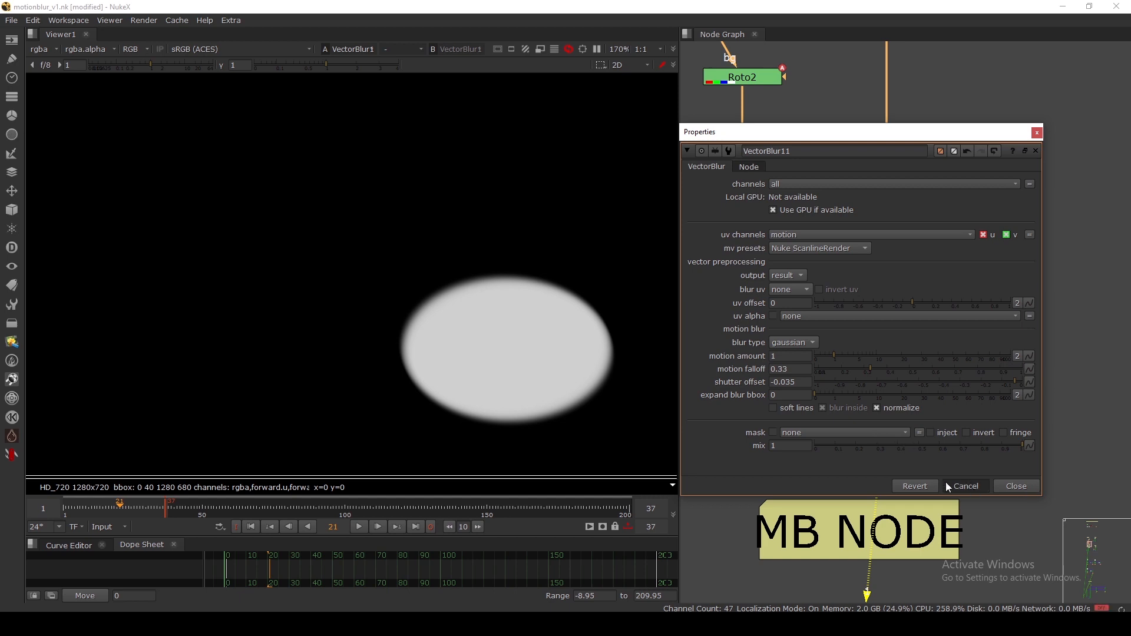
# Insert a Dot below CameraShake3_2 feeding both MotionBlur2D3 inputs and realign the chain.
pyautogui.click(1015, 484)
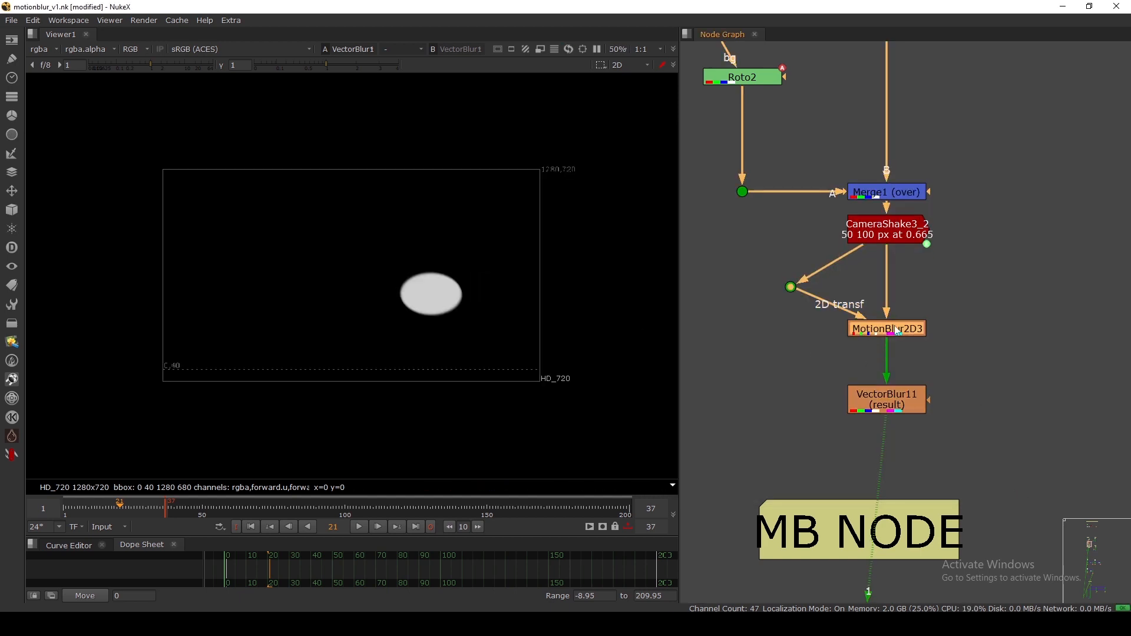
pyautogui.moveTo(885, 327); pyautogui.dragTo(886, 345)
pyautogui.click(892, 238)
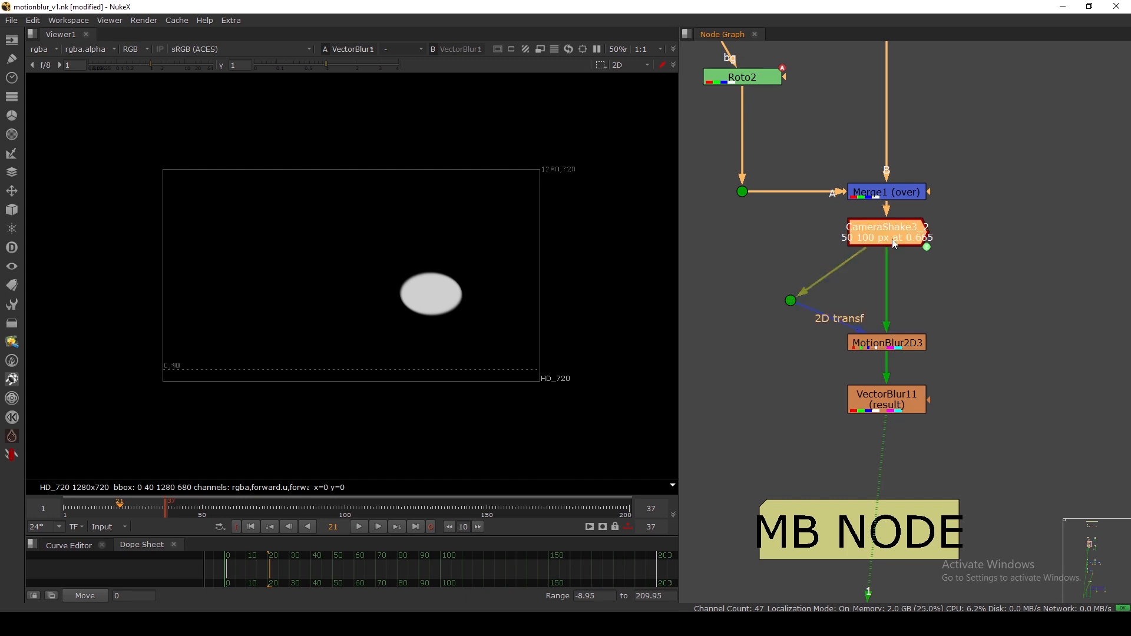
pyautogui.moveTo(892, 239); pyautogui.dragTo(885, 292)
pyautogui.press('.')
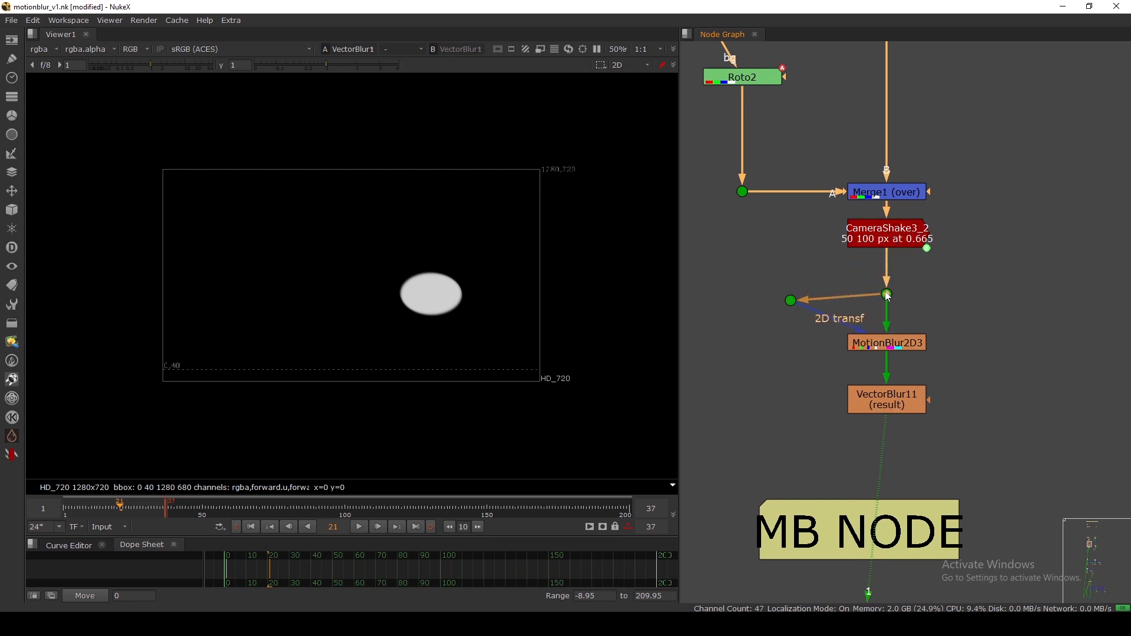
pyautogui.moveTo(791, 301); pyautogui.dragTo(785, 294)
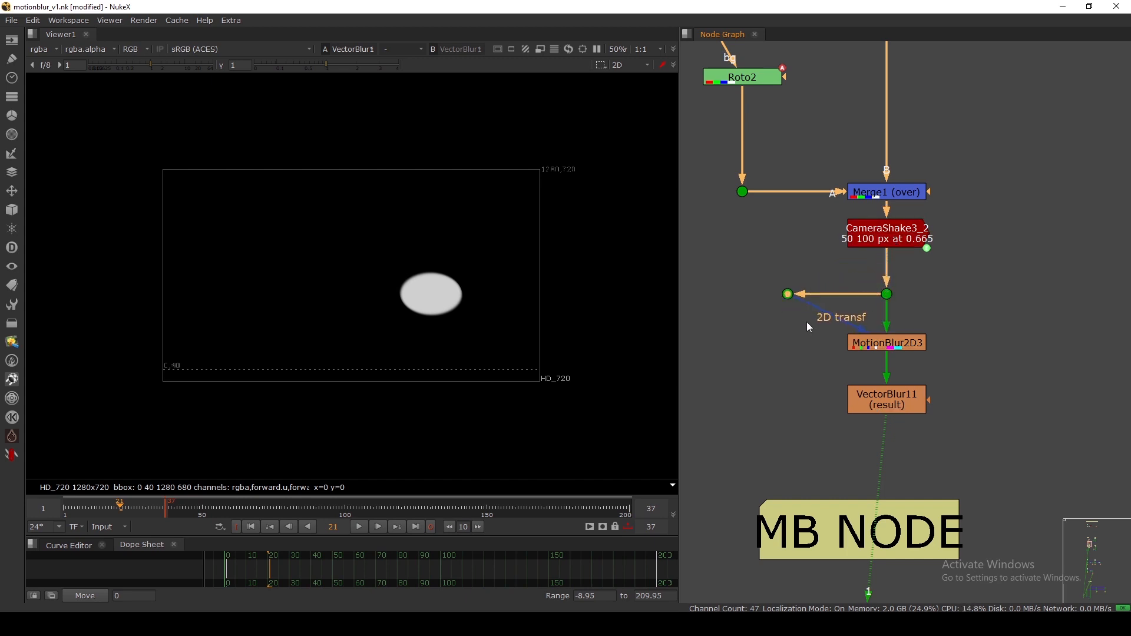
pyautogui.moveTo(892, 340); pyautogui.dragTo(891, 338)
pyautogui.moveTo(893, 395); pyautogui.dragTo(892, 419)
pyautogui.moveTo(822, 354); pyautogui.dragTo(961, 389)
pyautogui.moveTo(896, 424); pyautogui.dragTo(876, 410)
pyautogui.click(802, 406)
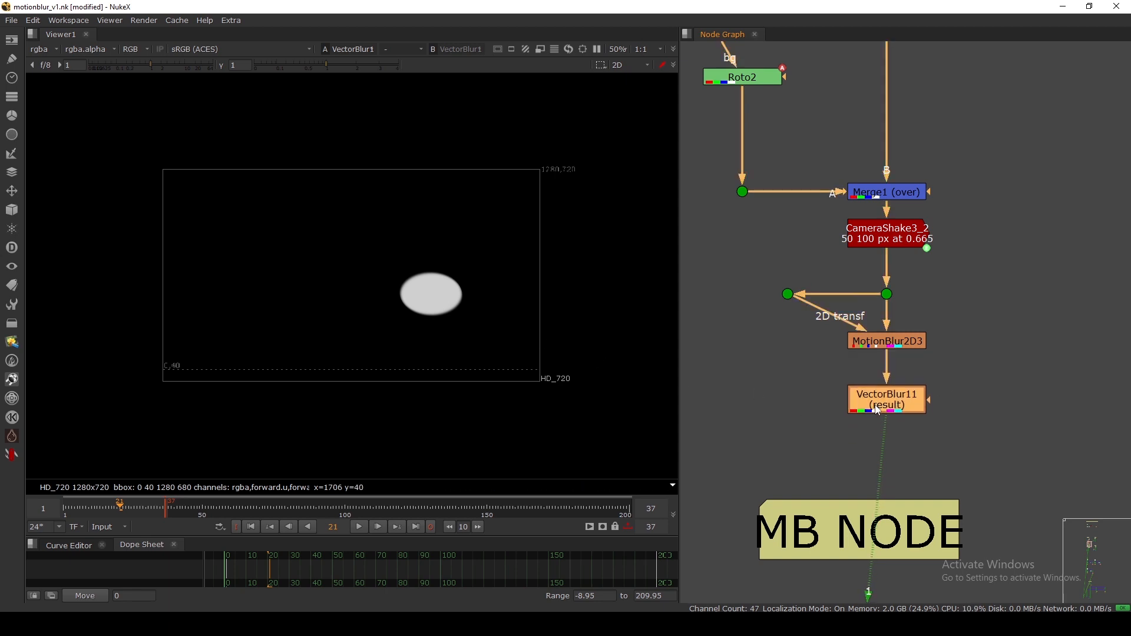
# Toggle VectorBlur11 off and on to compare the blur, then nudge CameraShake3_2 down.
pyautogui.press('d')
pyautogui.press('d')
pyautogui.press('d')
pyautogui.press('d')
pyautogui.press('d')
pyautogui.scroll(6, 460, 303)
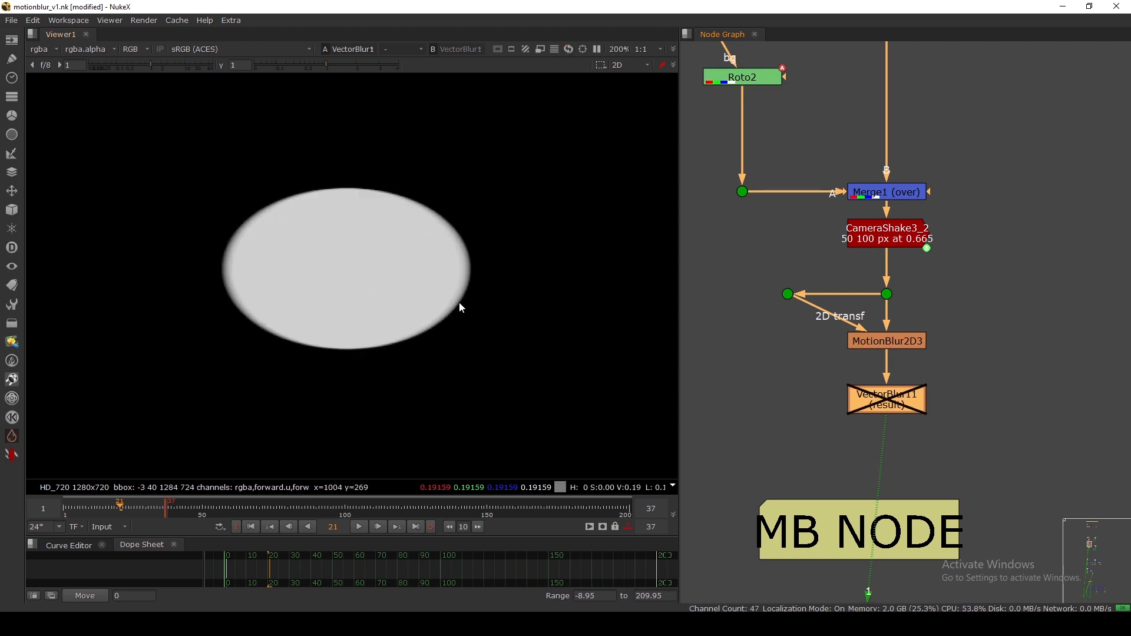
pyautogui.press('d')
pyautogui.press('d')
pyautogui.press('d')
pyautogui.press('d')
pyautogui.scroll(-1, 888, 377)
pyautogui.moveTo(891, 266); pyautogui.dragTo(888, 305, button='middle')
pyautogui.moveTo(888, 305); pyautogui.dragTo(888, 315)
pyautogui.scroll(-6, 941, 333)
pyautogui.moveTo(968, 344); pyautogui.dragTo(910, 363, button='middle')
# Fit the viewer image and nudge MotionBlur2 and Roto4 down within the MB 2D backdrop.
pyautogui.middleClick(431, 290)
pyautogui.scroll(3, 431, 290)
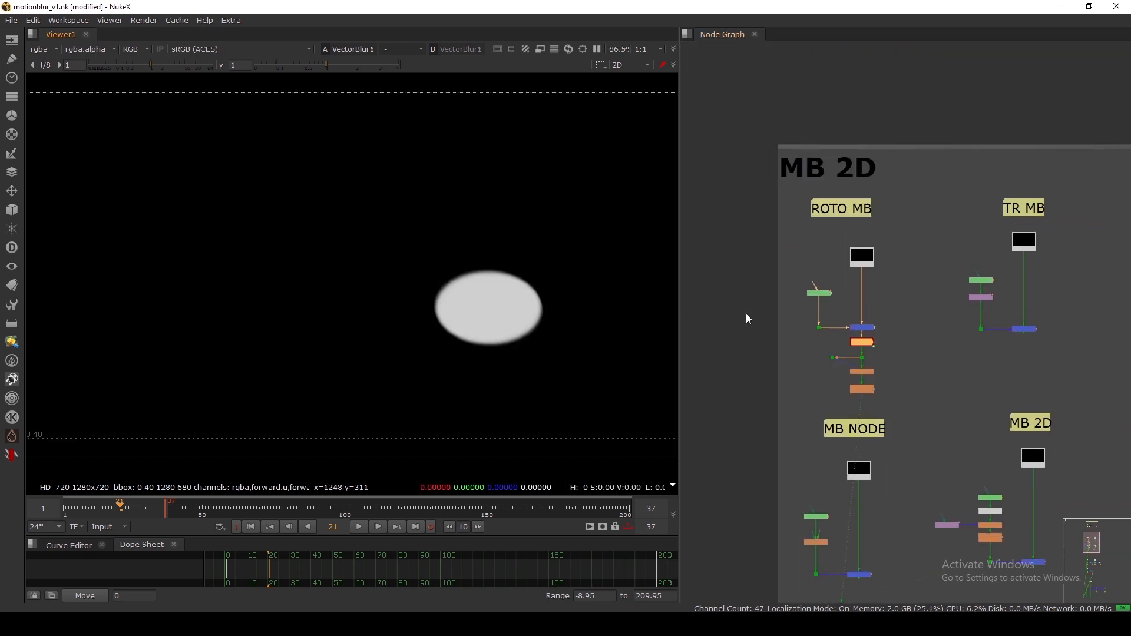
pyautogui.scroll(-3, 818, 329)
pyautogui.scroll(10, 859, 367)
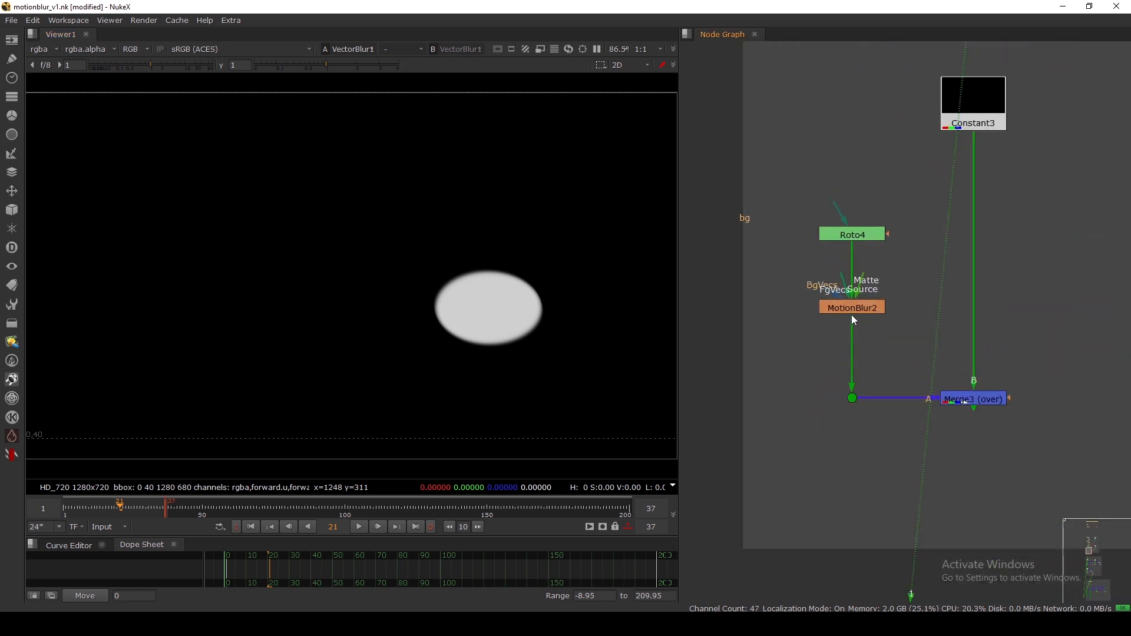
pyautogui.scroll(2, 851, 312)
pyautogui.moveTo(756, 265); pyautogui.dragTo(926, 340)
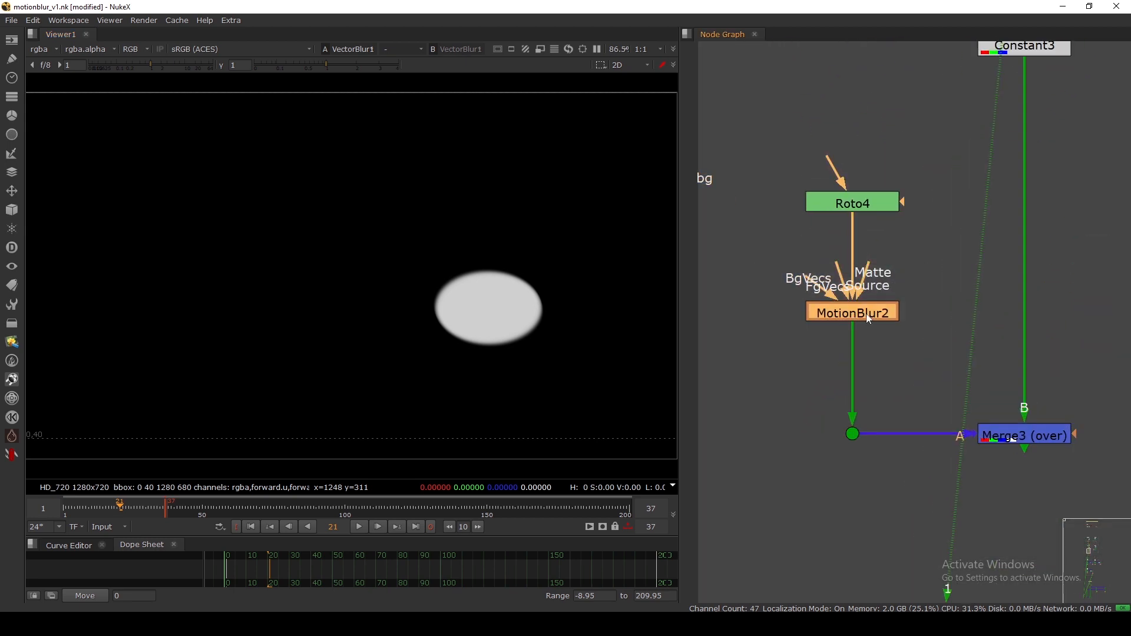
pyautogui.moveTo(866, 313); pyautogui.dragTo(866, 325)
pyautogui.moveTo(858, 210); pyautogui.dragTo(857, 238)
pyautogui.scroll(-7, 857, 238)
pyautogui.moveTo(984, 270); pyautogui.dragTo(917, 320, button='middle')
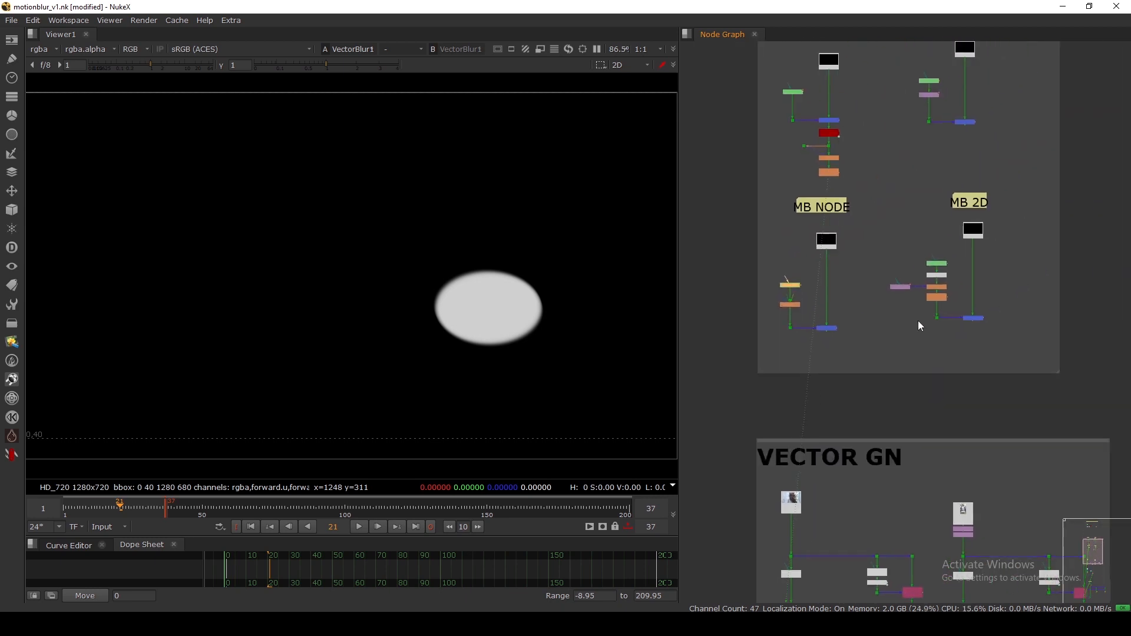
pyautogui.scroll(6, 916, 318)
pyautogui.moveTo(751, 262); pyautogui.dragTo(1001, 355)
pyautogui.click(1008, 355)
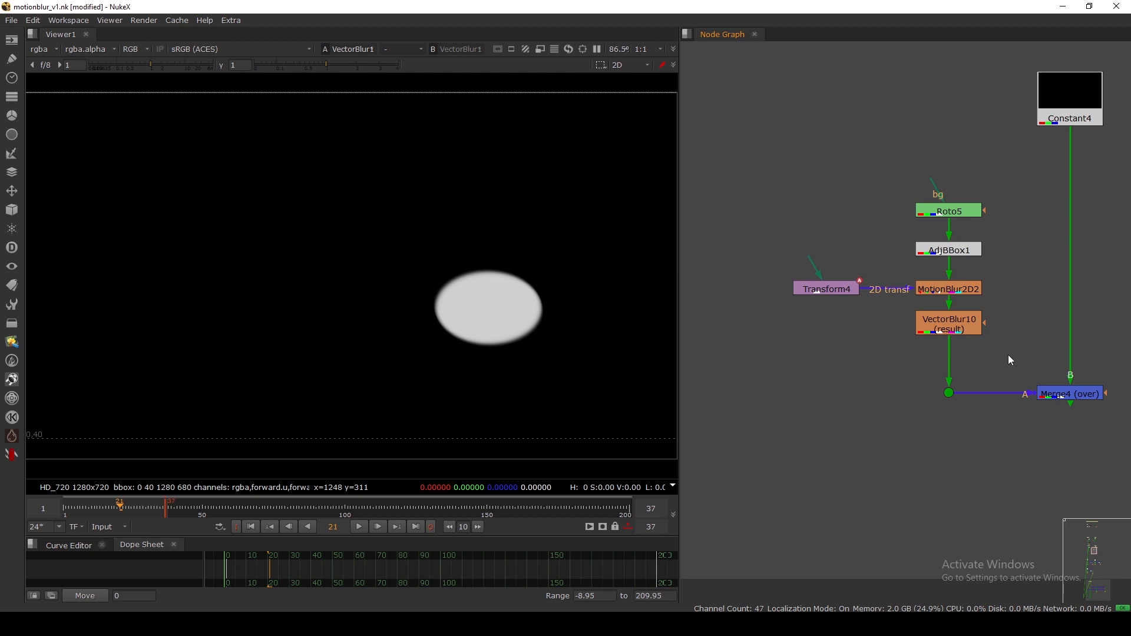
# Pan the node graph to the VECTOR GN backdrop's VectorGenerator2 branch.
pyautogui.scroll(-6, 1008, 354)
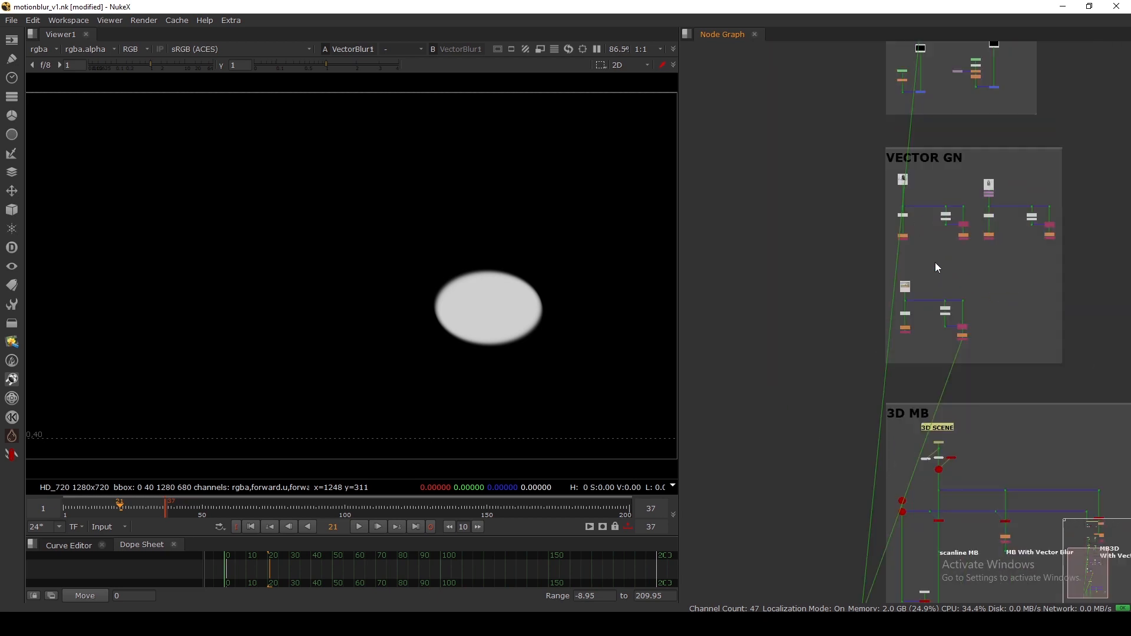
pyautogui.scroll(3, 907, 318)
pyautogui.scroll(4, 903, 319)
pyautogui.scroll(-2, 900, 214)
pyautogui.moveTo(891, 85); pyautogui.dragTo(908, 336, button='middle')
# View VectorGenerator2's output fitted to the viewer, keeping rgba channels.
pyautogui.scroll(2, 930, 227)
pyautogui.click(933, 231)
pyautogui.press('1')
pyautogui.press('f')
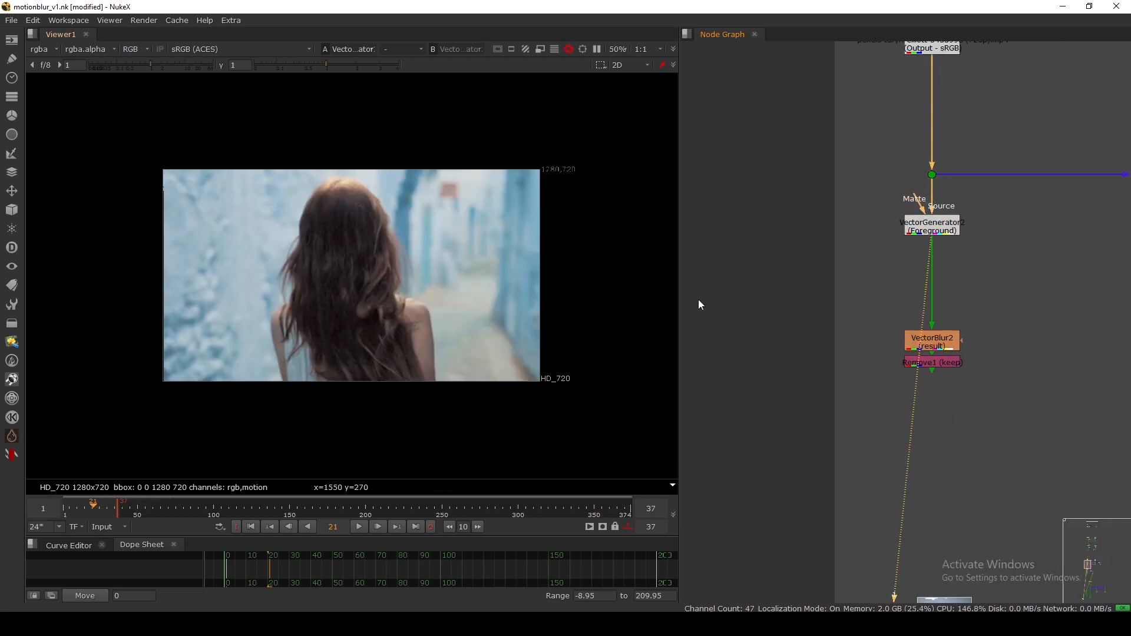
pyautogui.scroll(3, 871, 287)
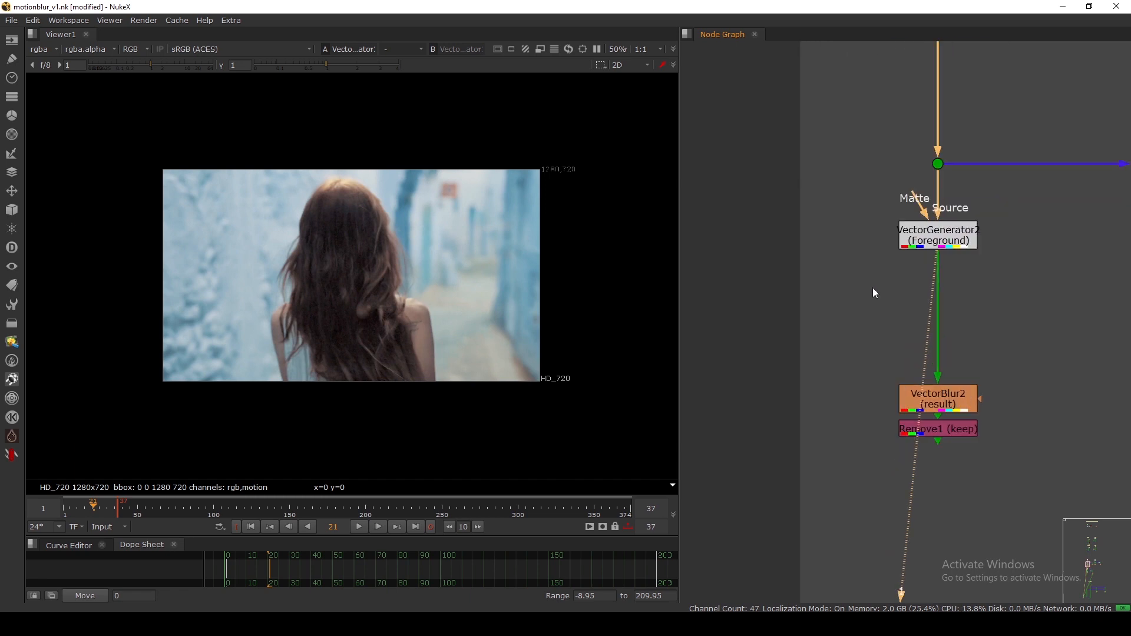
pyautogui.click(40, 51)
pyautogui.click(61, 245)
pyautogui.click(835, 301)
# Add an IDistort node fed by VectorGenerator2, placed to its right, and view its output.
pyautogui.press('Tab')
pyautogui.write('i')
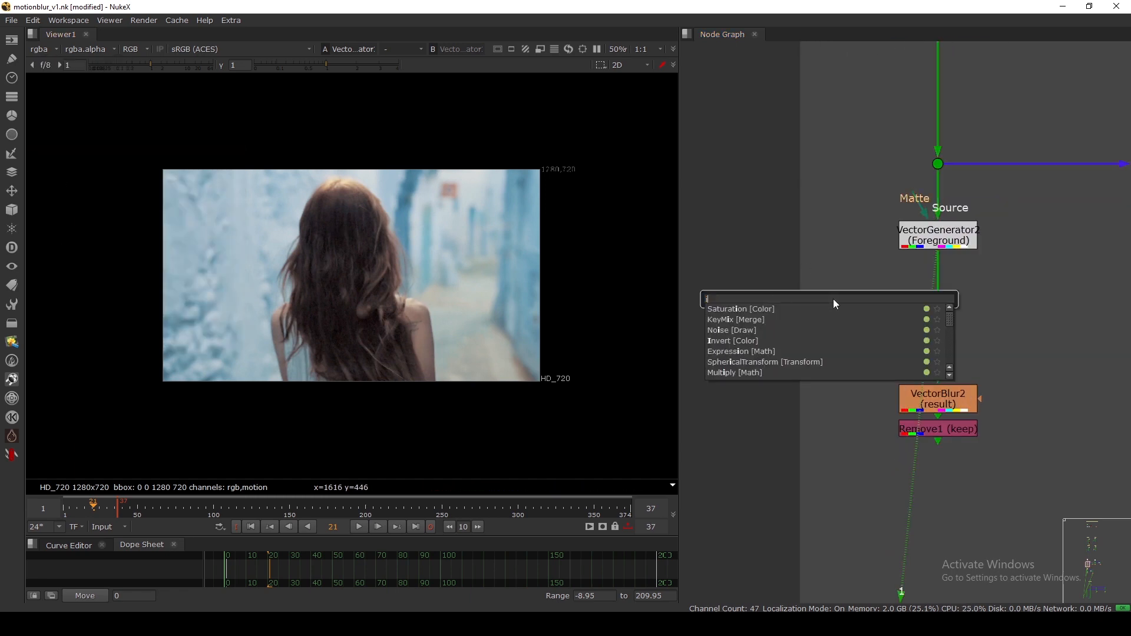
pyautogui.write('distort [Transform')
pyautogui.press('Return')
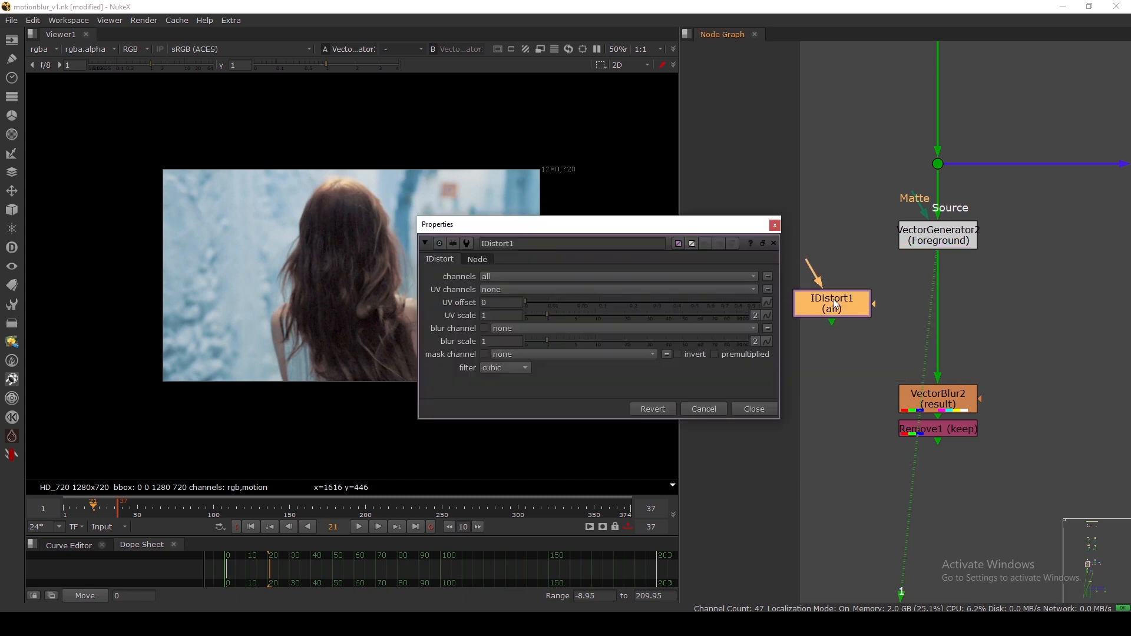
pyautogui.moveTo(813, 271); pyautogui.dragTo(920, 238)
pyautogui.moveTo(848, 310); pyautogui.dragTo(1060, 319)
pyautogui.moveTo(1060, 319); pyautogui.dragTo(952, 316, button='middle')
pyautogui.moveTo(952, 316); pyautogui.dragTo(976, 310)
pyautogui.press('1')
pyautogui.moveTo(646, 226); pyautogui.dragTo(739, 162)
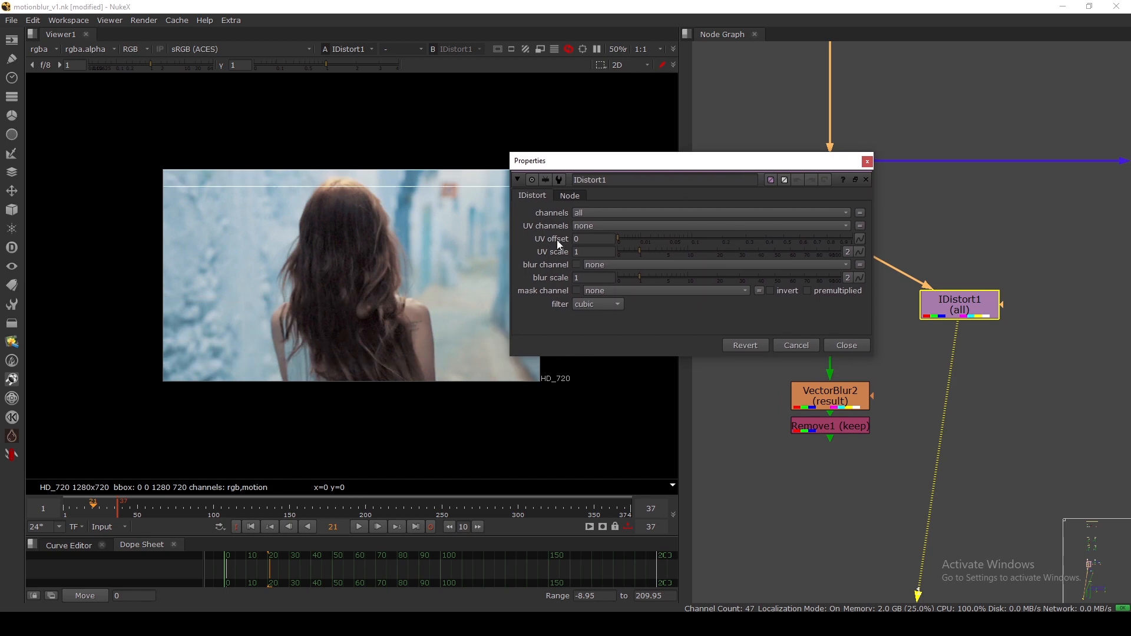
# Set IDistort1's UV channels to motion and disable it to compare with the footage.
pyautogui.click(587, 225)
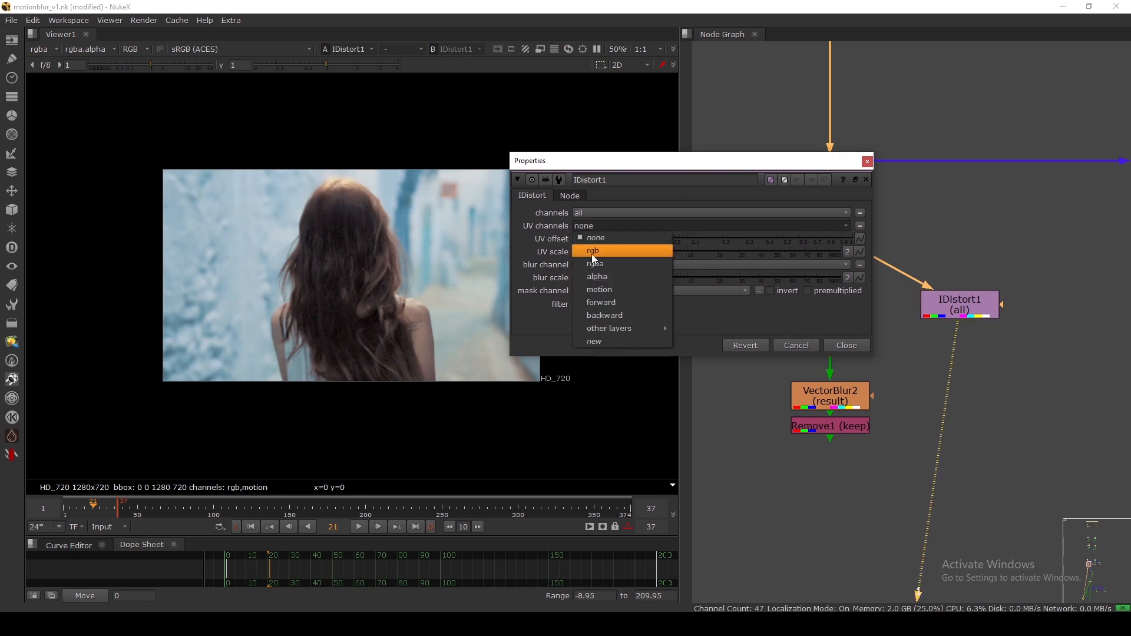
pyautogui.click(599, 290)
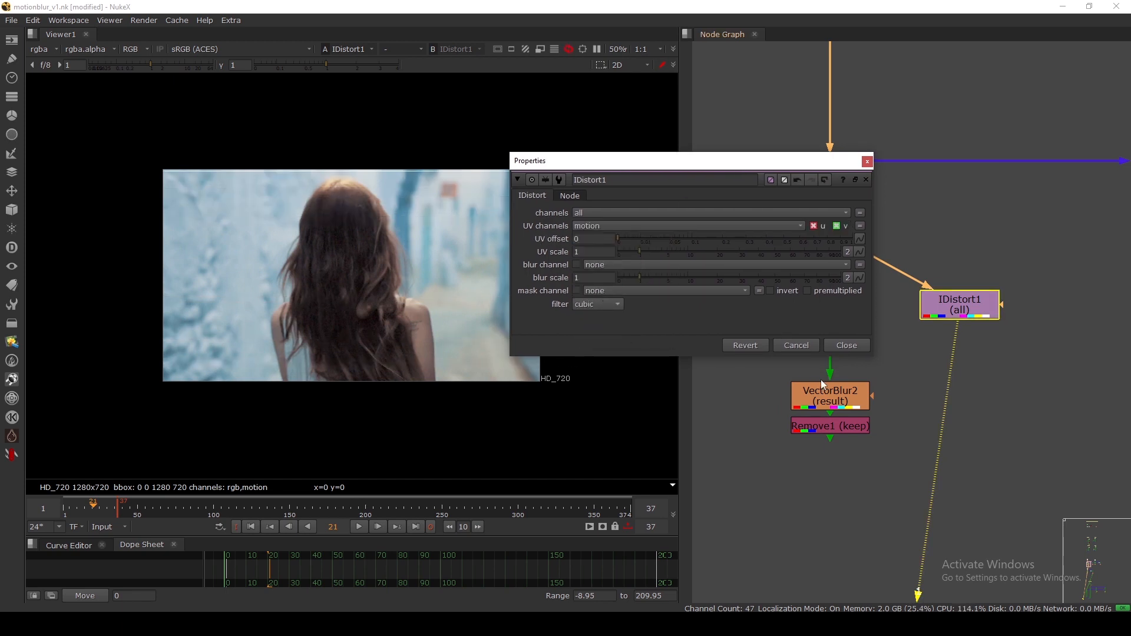
pyautogui.click(847, 346)
pyautogui.moveTo(951, 318); pyautogui.dragTo(955, 320)
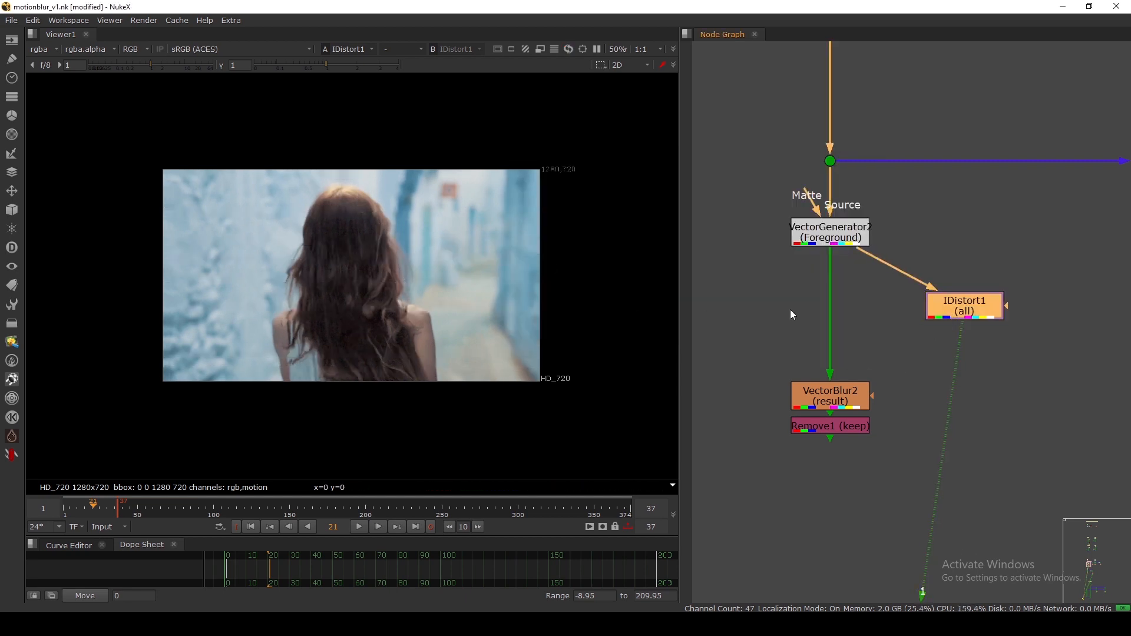
pyautogui.moveTo(954, 318); pyautogui.dragTo(957, 315)
pyautogui.press('d')
pyautogui.press('d')
pyautogui.press('d')
pyautogui.press('d')
pyautogui.press('d')
pyautogui.press('d')
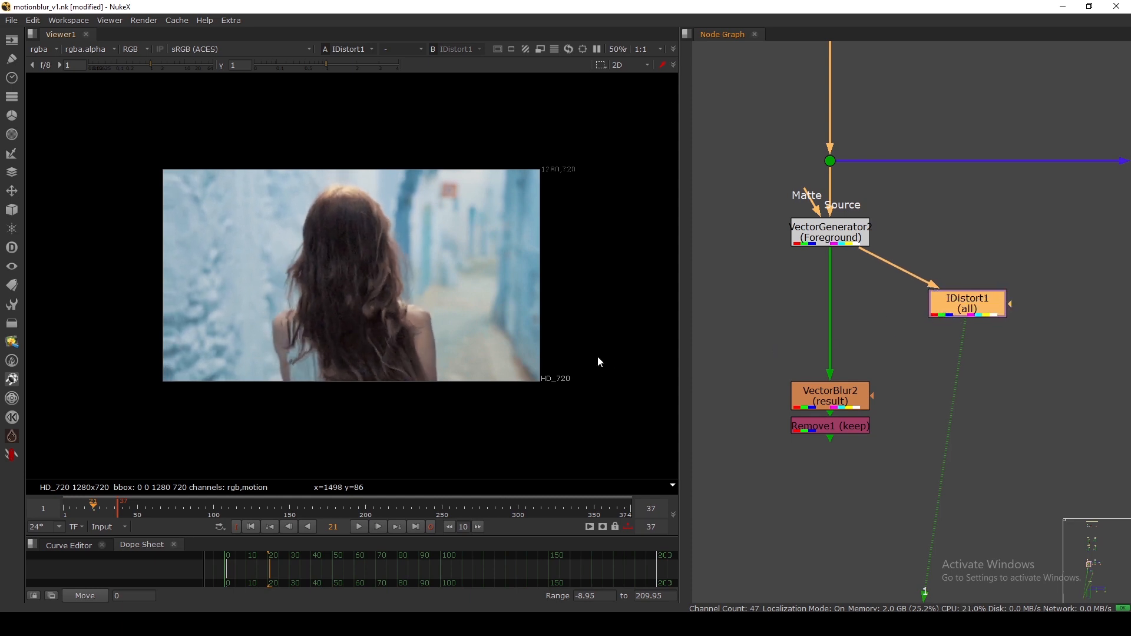
# Experiment with IDistort1's UV offset and scale, settling on a UV scale of 5.
pyautogui.moveTo(955, 307); pyautogui.dragTo(959, 301)
pyautogui.doubleClick(959, 300)
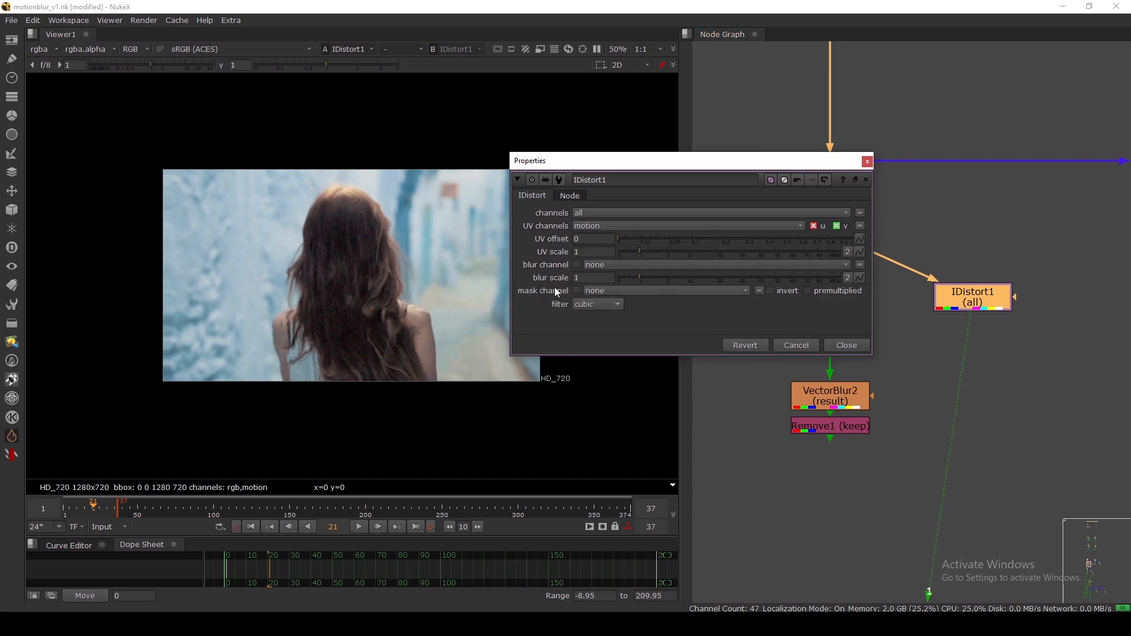
pyautogui.moveTo(628, 242); pyautogui.dragTo(783, 245)
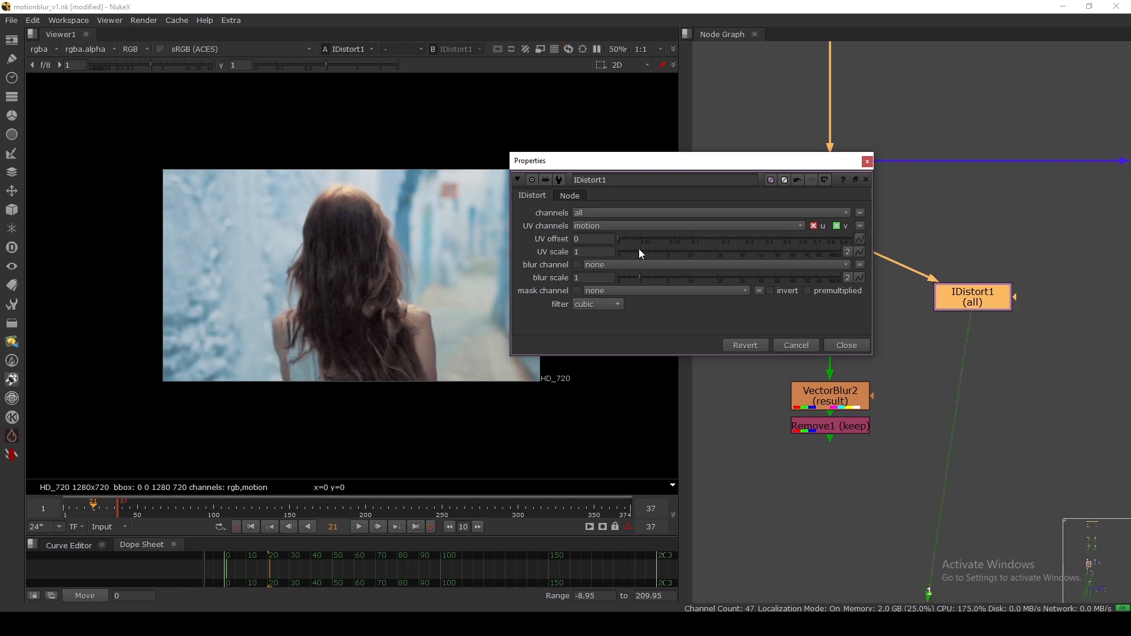
pyautogui.moveTo(639, 251); pyautogui.dragTo(683, 252)
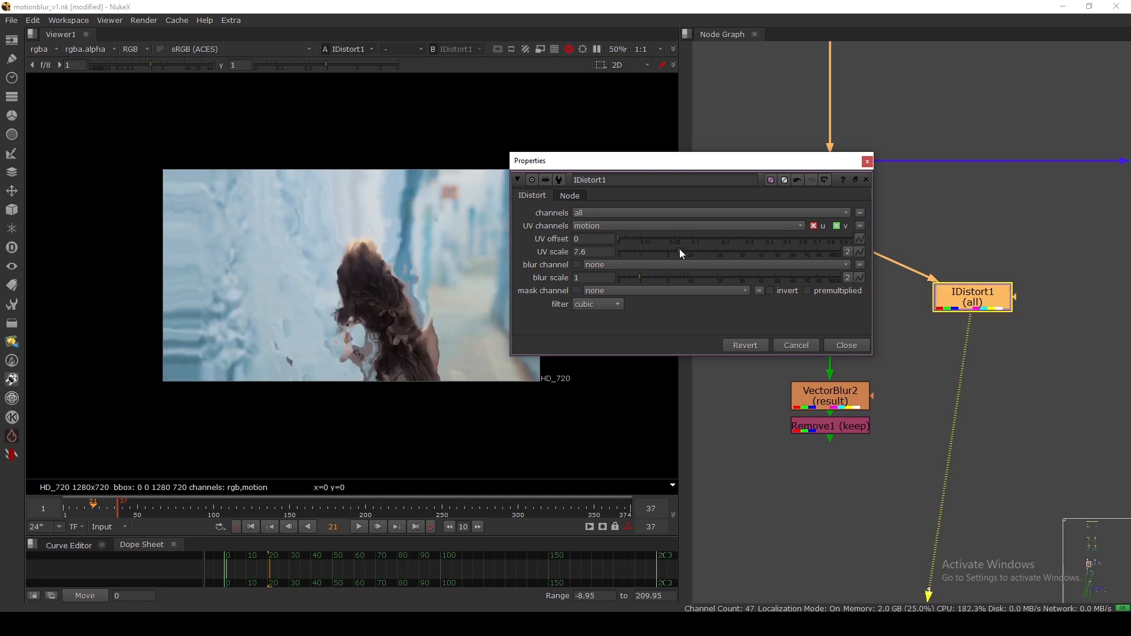
pyautogui.keyDown('ctrl'); pyautogui.click(651, 253); pyautogui.keyUp('ctrl')
pyautogui.moveTo(600, 255); pyautogui.dragTo(552, 254)
pyautogui.write('2')
pyautogui.press('Return')
pyautogui.write('5')
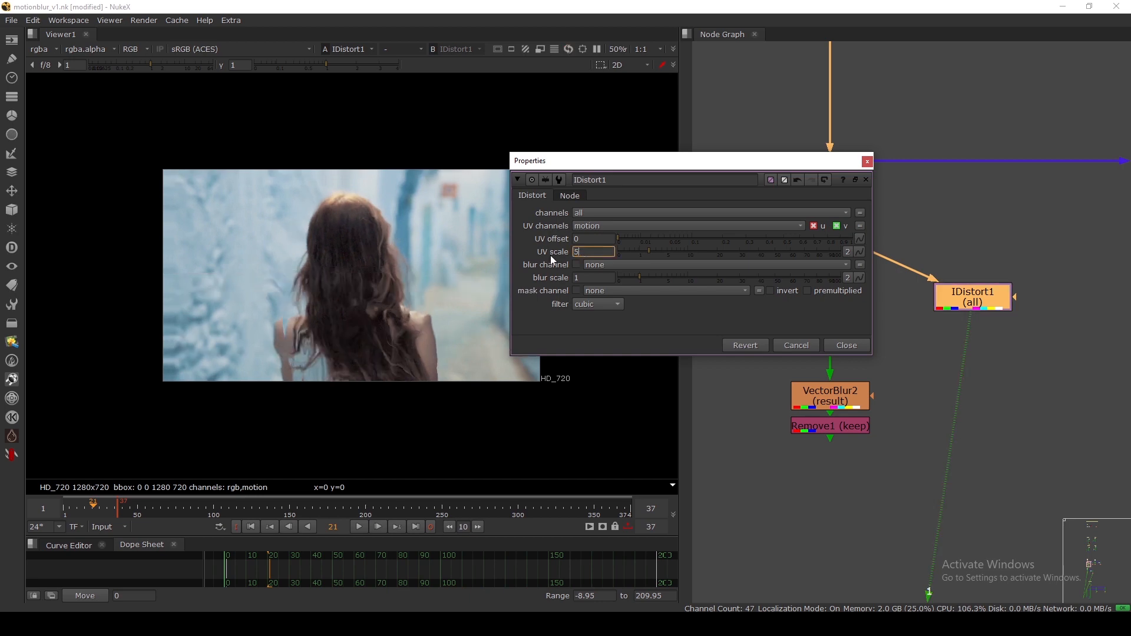
pyautogui.press('Return')
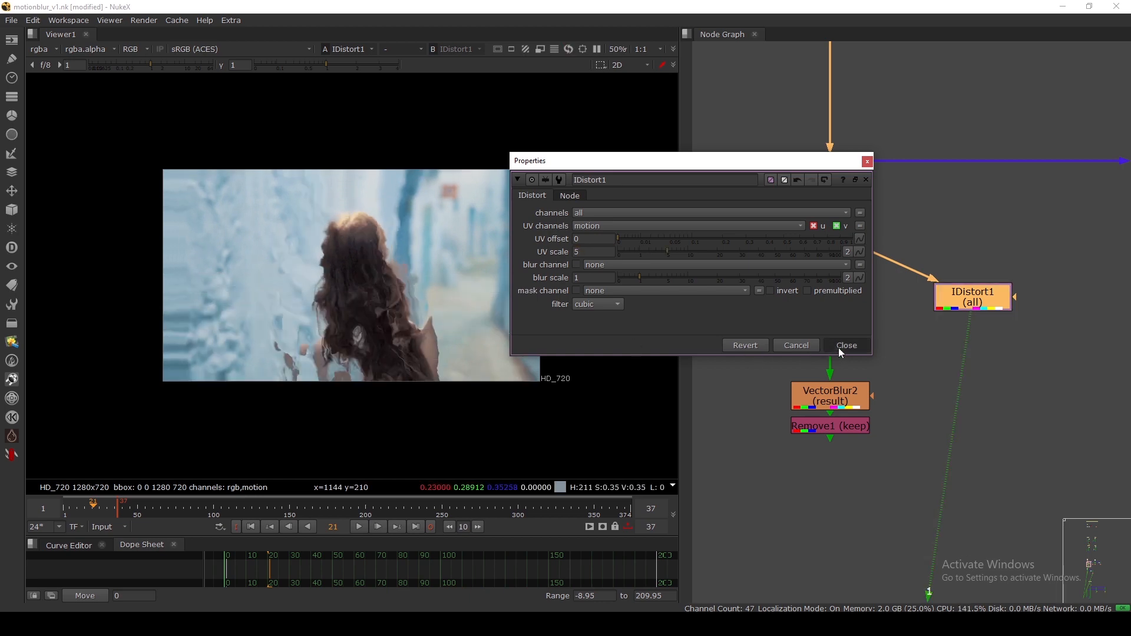
# Toggle IDistort1 off and on to compare, then delete it.
pyautogui.click(842, 345)
pyautogui.press('d')
pyautogui.press('d')
pyautogui.press('d')
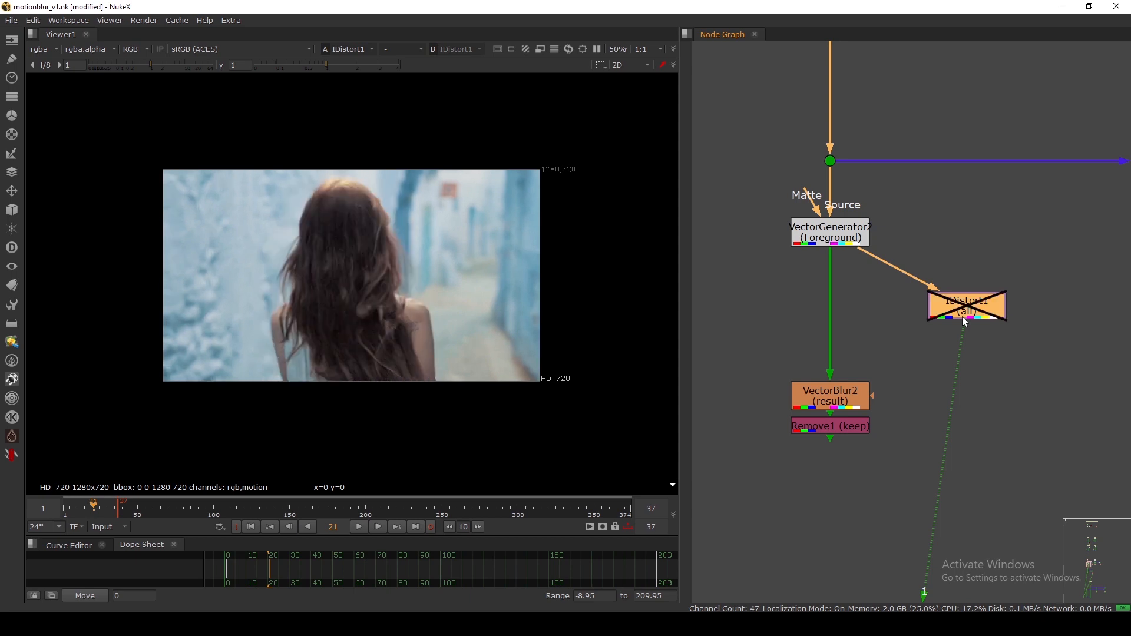
pyautogui.press('d')
pyautogui.moveTo(745, 195); pyautogui.dragTo(919, 260)
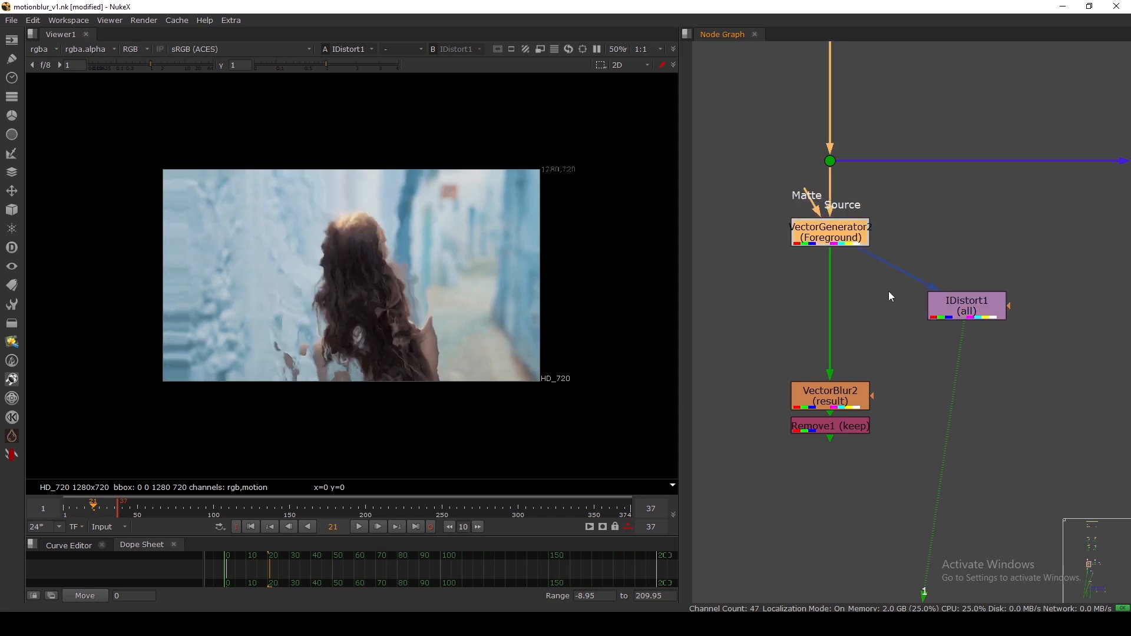
pyautogui.click(933, 310)
pyautogui.press('Delete')
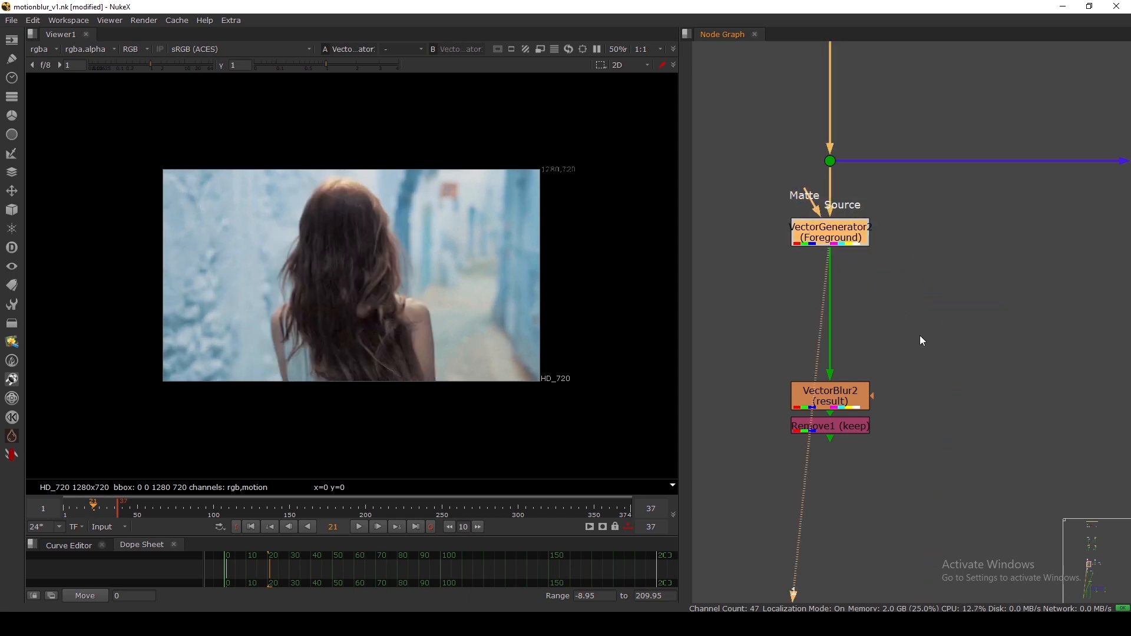
# Frame the entire script in the node graph.
pyautogui.scroll(-5, 754, 230)
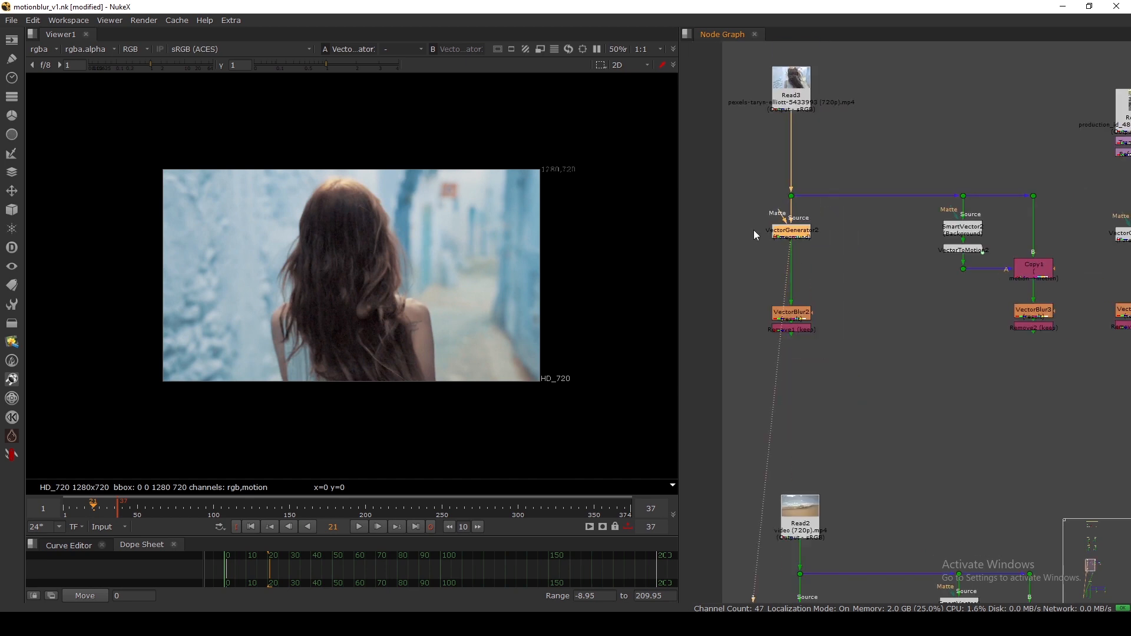
pyautogui.moveTo(740, 210); pyautogui.dragTo(898, 274)
pyautogui.scroll(-3, 898, 282)
pyautogui.moveTo(911, 400); pyautogui.dragTo(905, 328, button='middle')
pyautogui.scroll(4, 910, 359)
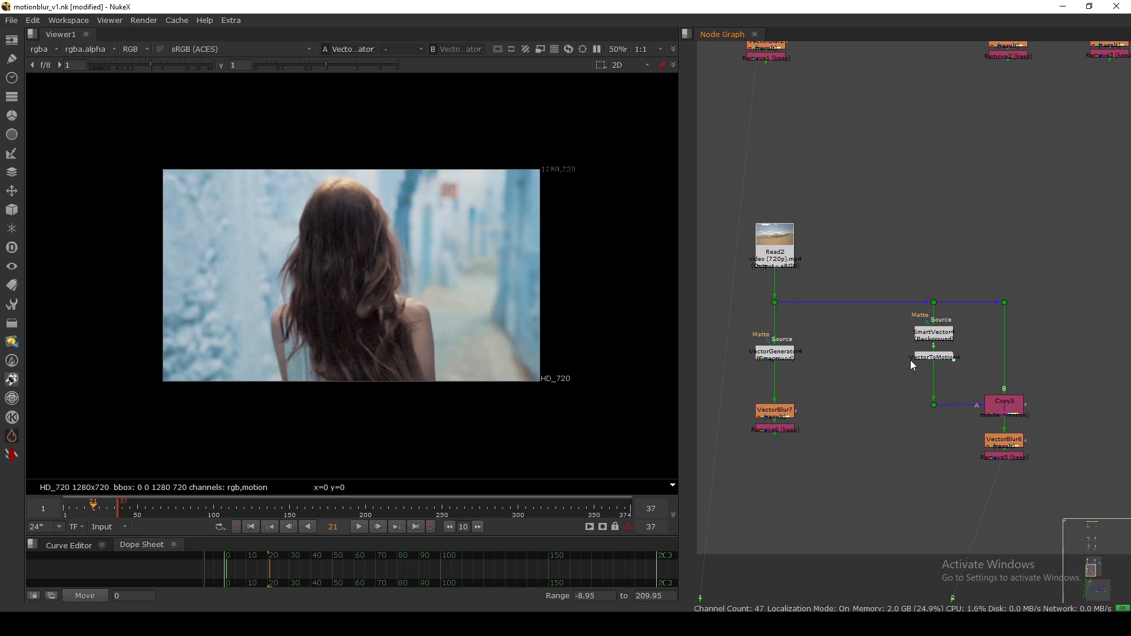
pyautogui.press('f')
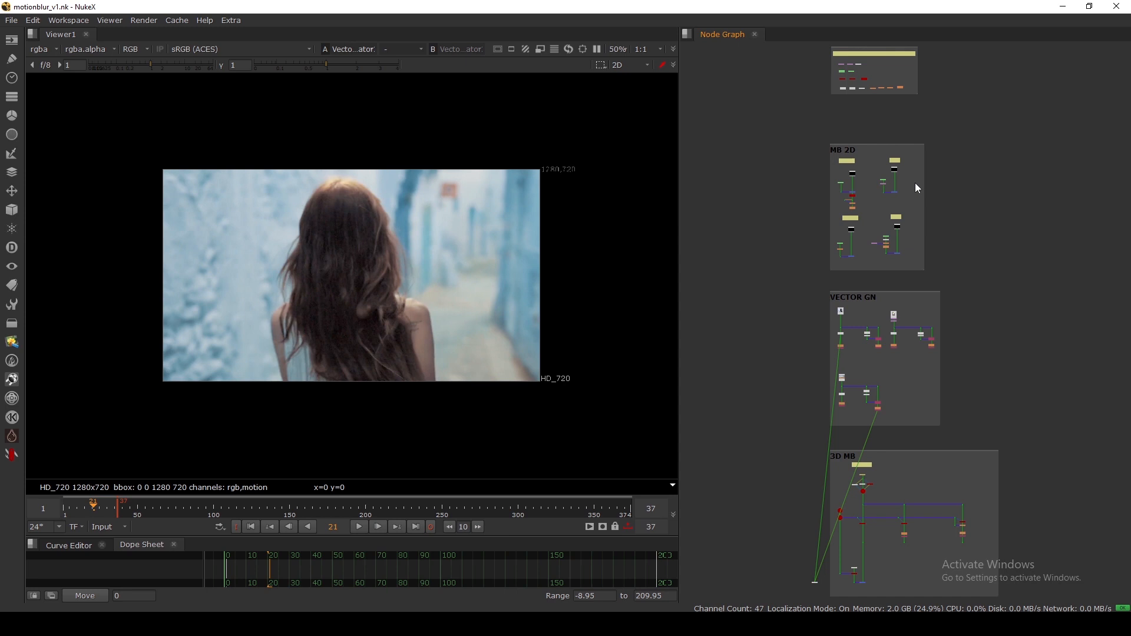
# Marquee-select the MB 2D, VECTOR GN and 3D MB backdrop nodes in turn, then deselect all.
pyautogui.moveTo(800, 128); pyautogui.dragTo(943, 265)
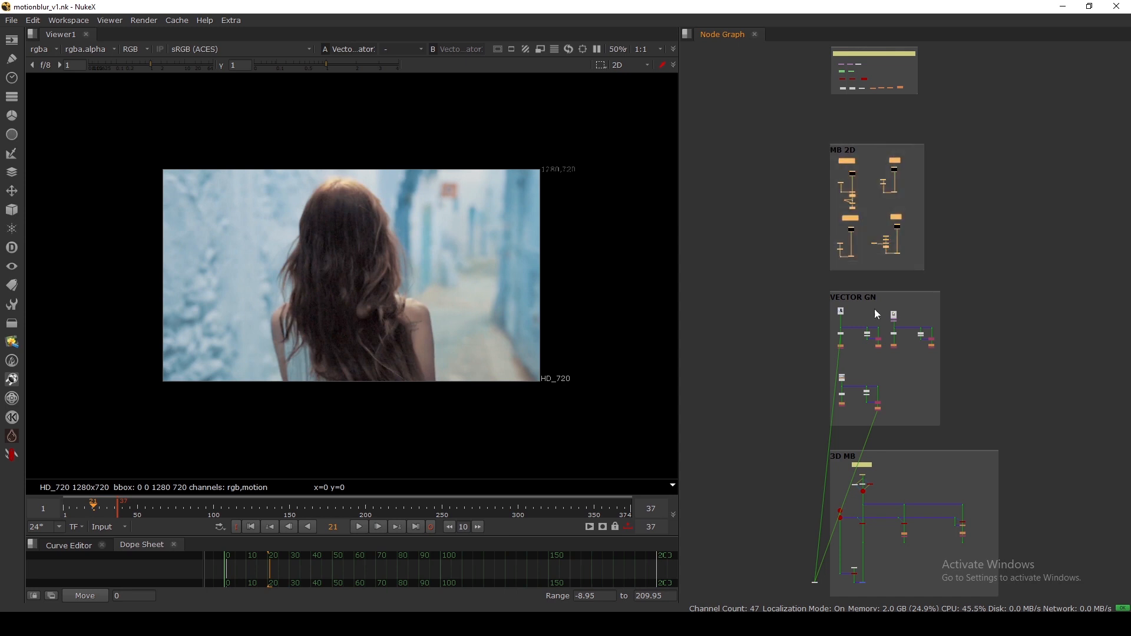
pyautogui.moveTo(806, 276); pyautogui.dragTo(960, 429)
pyautogui.scroll(-5, 942, 407)
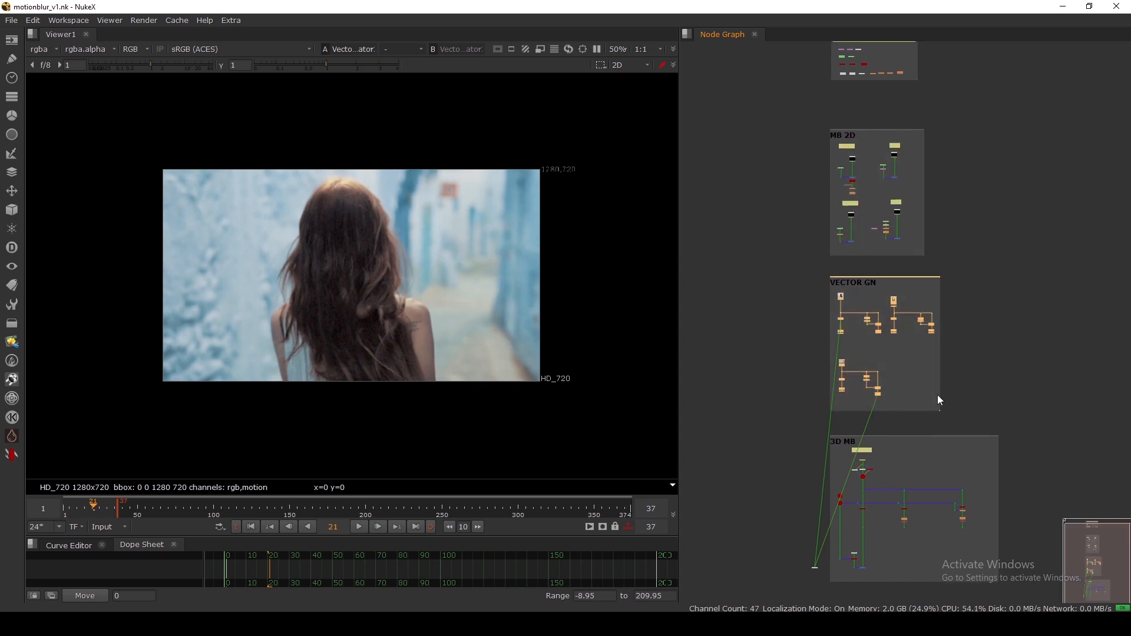
pyautogui.moveTo(798, 229); pyautogui.dragTo(1027, 419)
pyautogui.scroll(5, 995, 215)
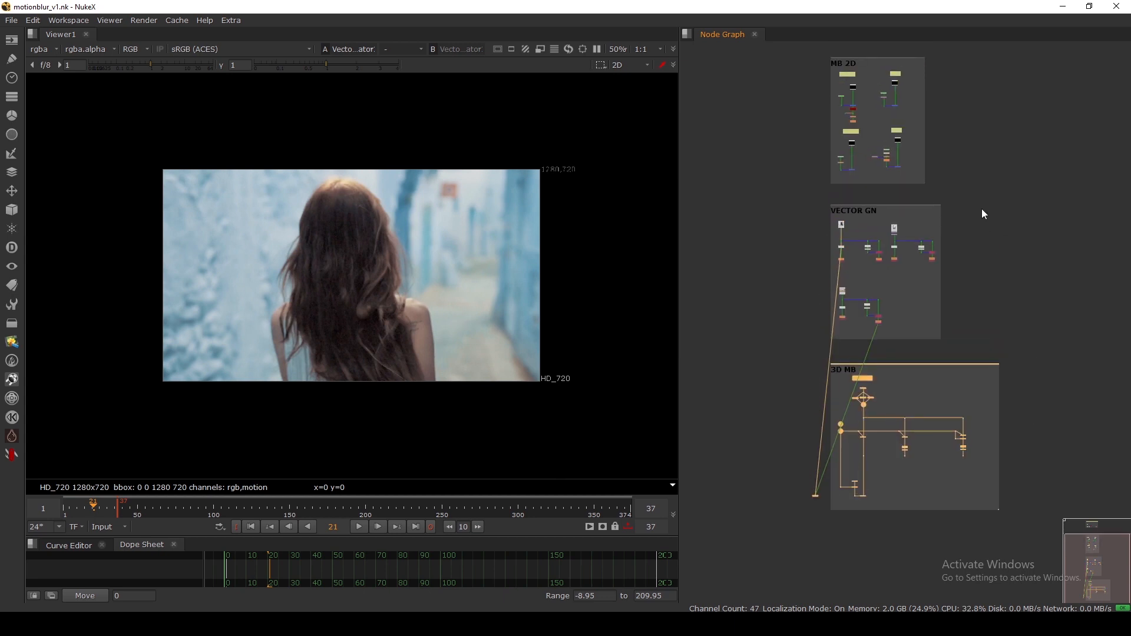
pyautogui.click(981, 249)
pyautogui.moveTo(787, 61); pyautogui.dragTo(951, 243)
pyautogui.moveTo(799, 217); pyautogui.dragTo(1000, 386)
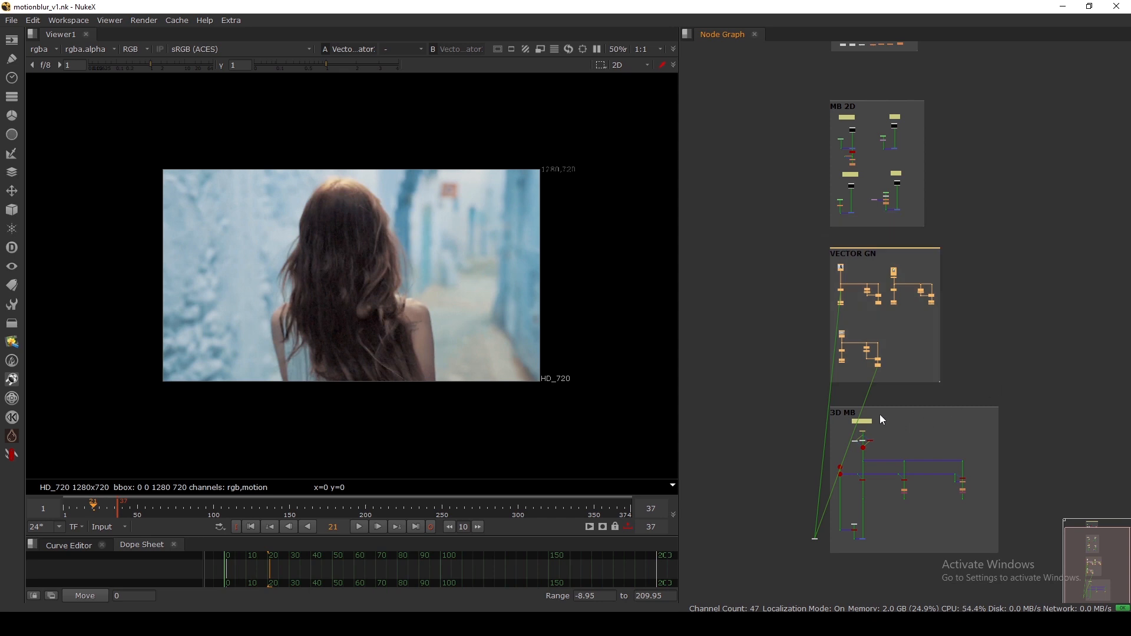
pyautogui.moveTo(817, 394); pyautogui.dragTo(1024, 561)
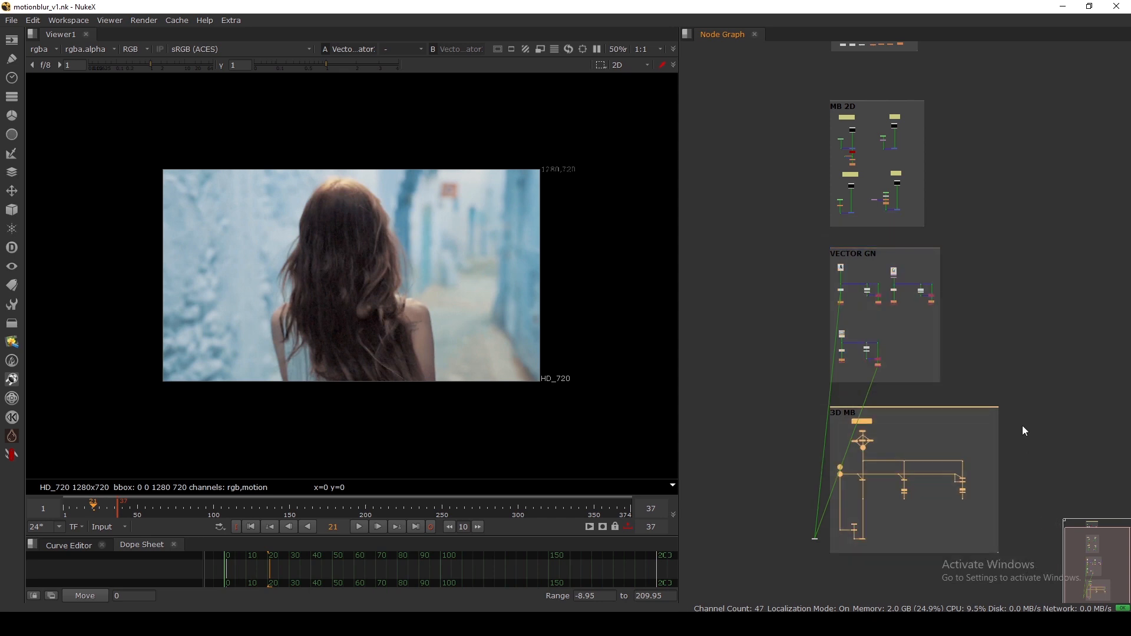
pyautogui.click(1017, 339)
pyautogui.moveTo(1017, 328); pyautogui.dragTo(1017, 371, button='middle')
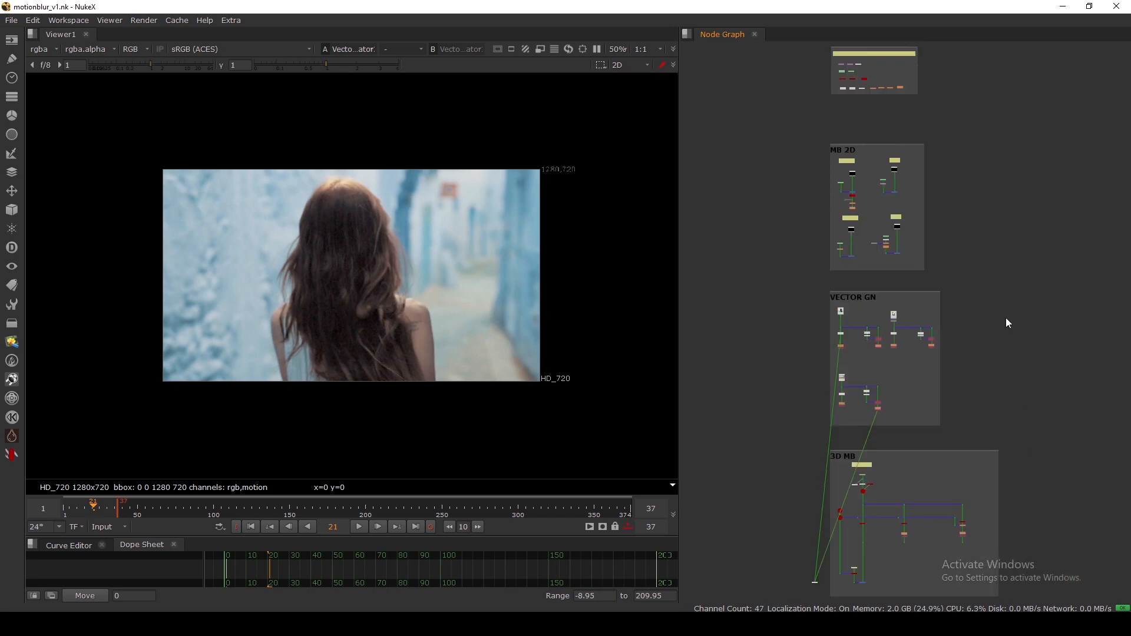